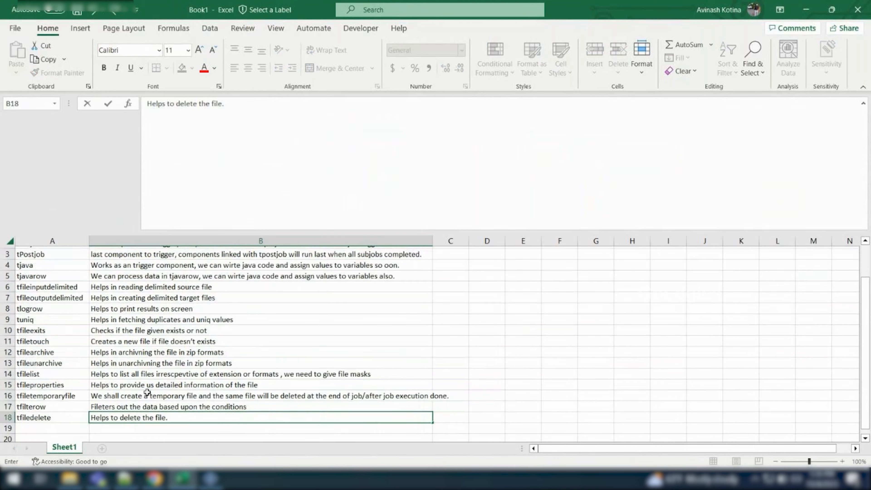
pyautogui.scroll(-1, 147, 392)
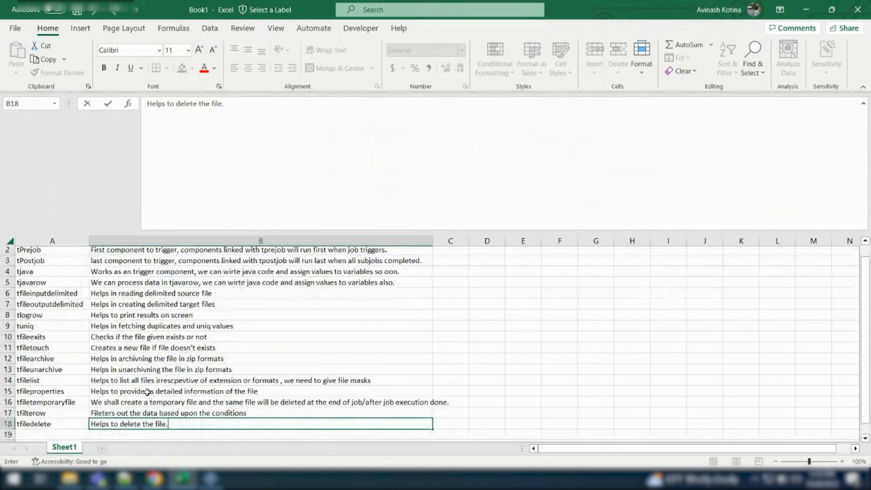
pyautogui.scroll(1, 148, 392)
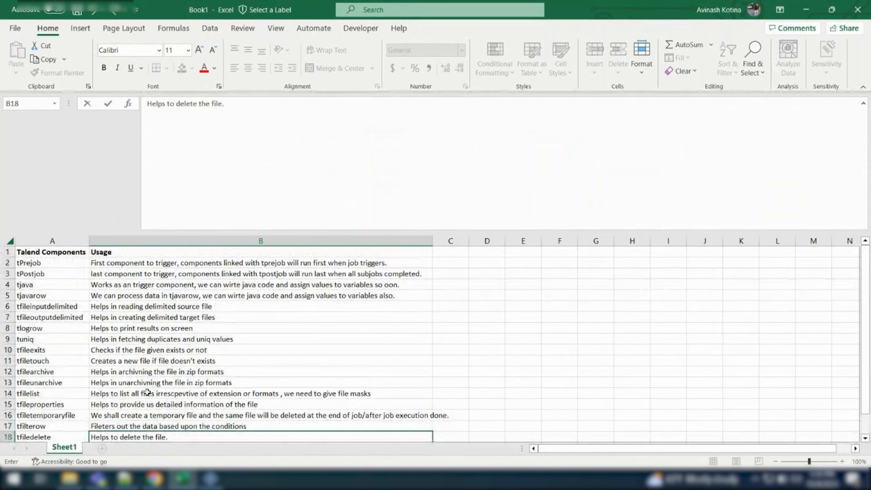
pyautogui.scroll(-1, 147, 392)
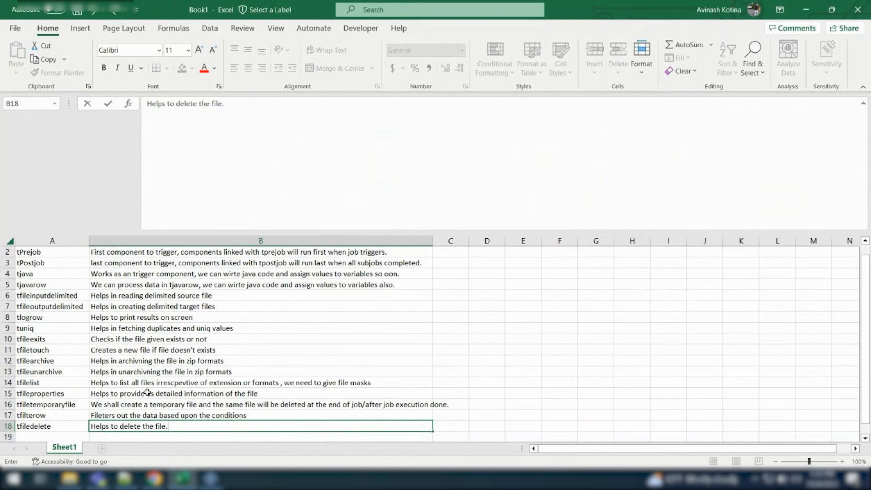
# Switch to Talend Studio and open the job Job_StudentDetails from the Standard job designs
pyautogui.click(211, 479)
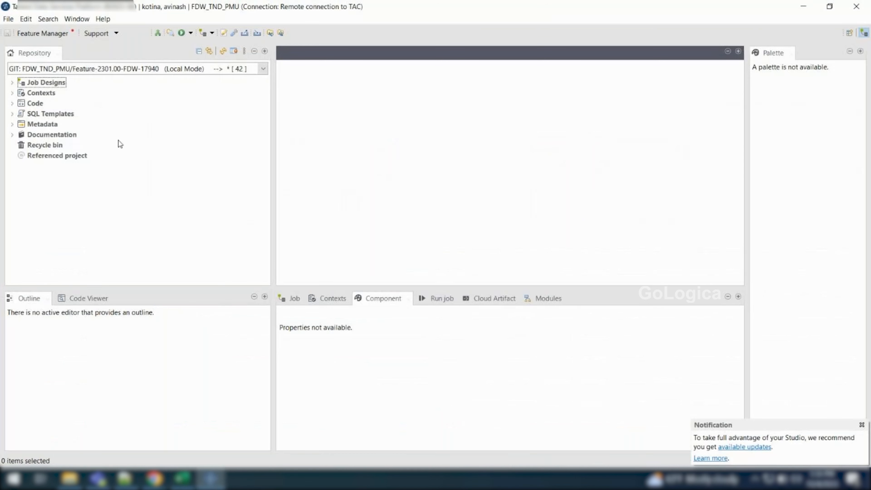
pyautogui.click(11, 83)
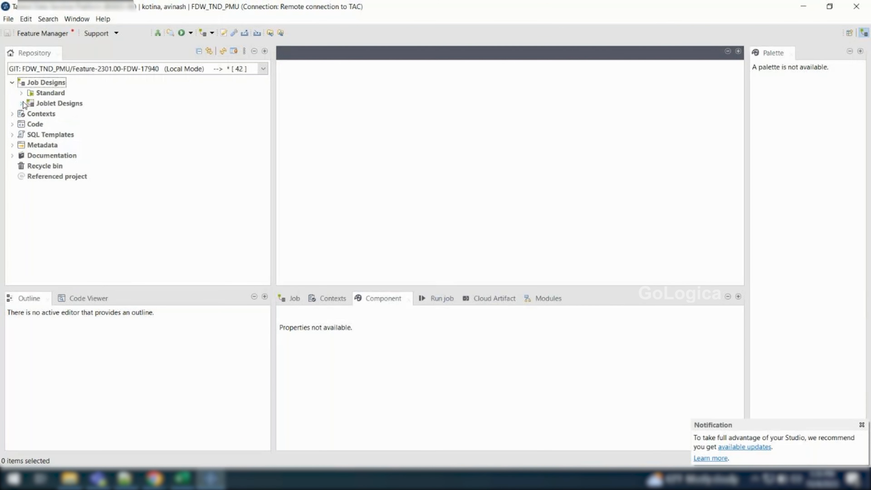
pyautogui.click(22, 93)
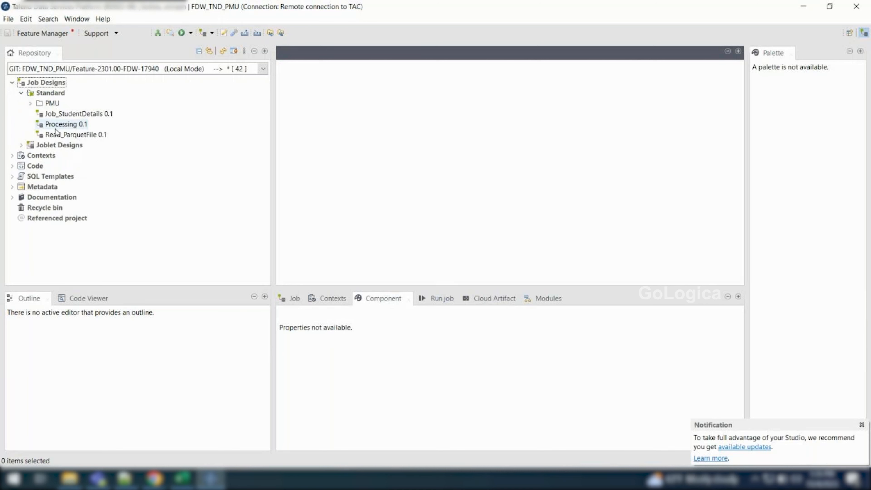
pyautogui.doubleClick(85, 112)
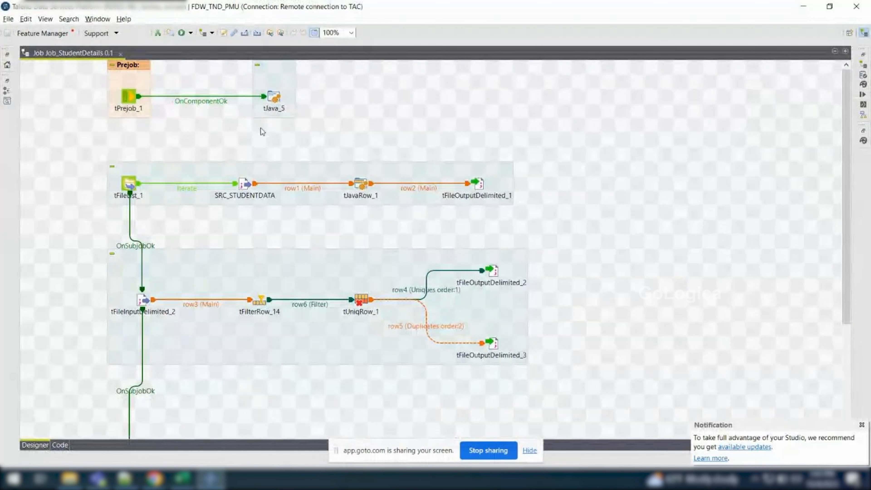
# Examine how the job's subjobs connect, focusing on the handover from tFileOutputDelimited_1 to tFileInputDelimited_2, and hide the screen-sharing notice
pyautogui.scroll(-5, 262, 132)
pyautogui.scroll(5, 388, 228)
pyautogui.moveTo(446, 146); pyautogui.dragTo(517, 228)
pyautogui.moveTo(71, 258); pyautogui.dragTo(185, 324)
pyautogui.click(530, 451)
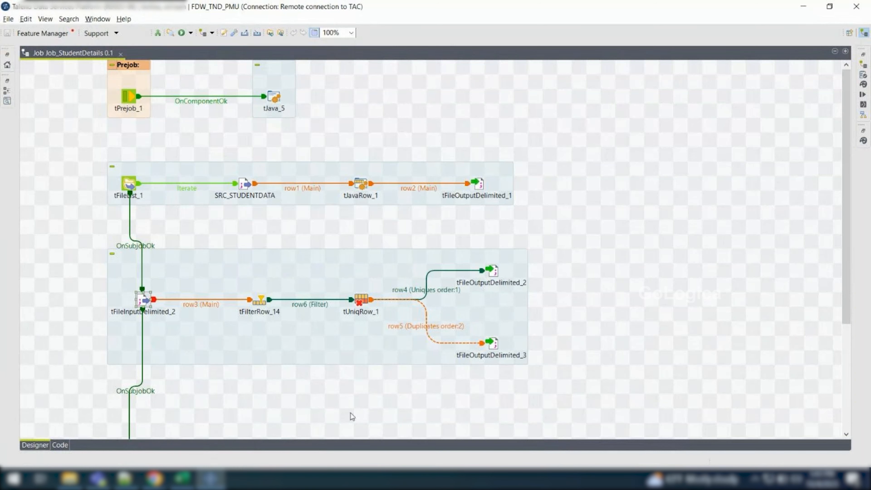
pyautogui.scroll(-3, 353, 416)
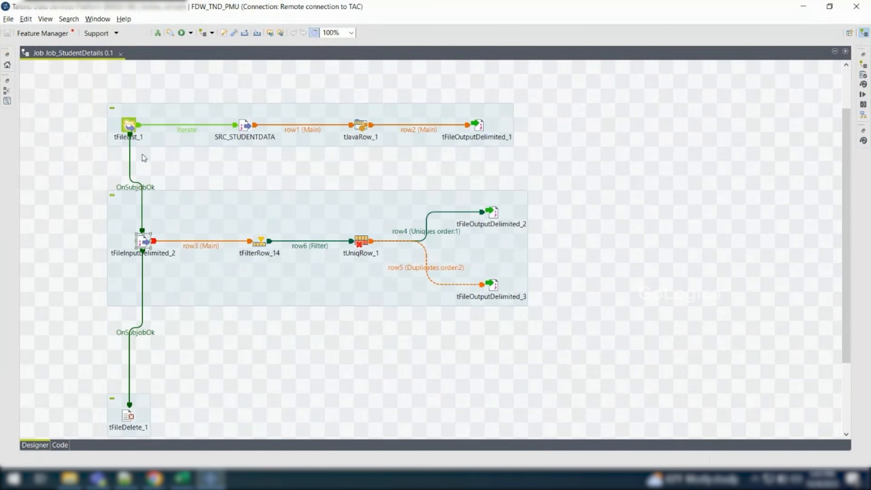
pyautogui.moveTo(94, 96); pyautogui.dragTo(583, 401)
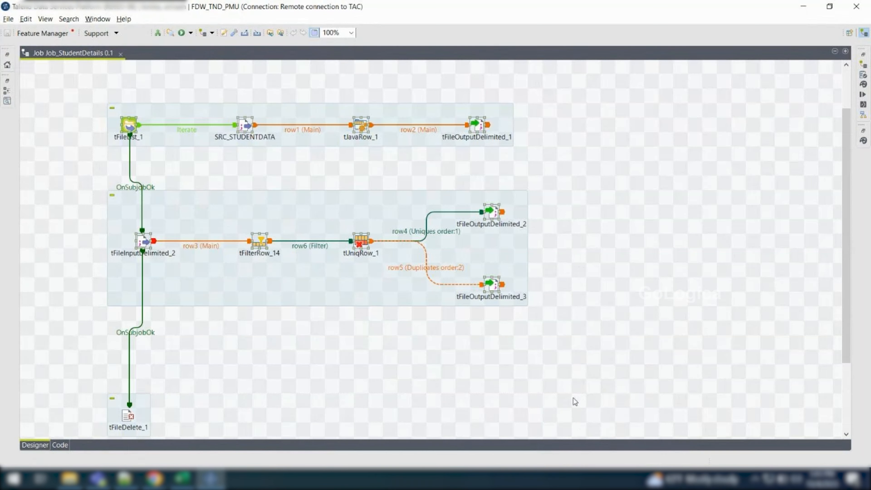
pyautogui.moveTo(446, 91); pyautogui.dragTo(513, 151)
pyautogui.moveTo(93, 205); pyautogui.dragTo(174, 270)
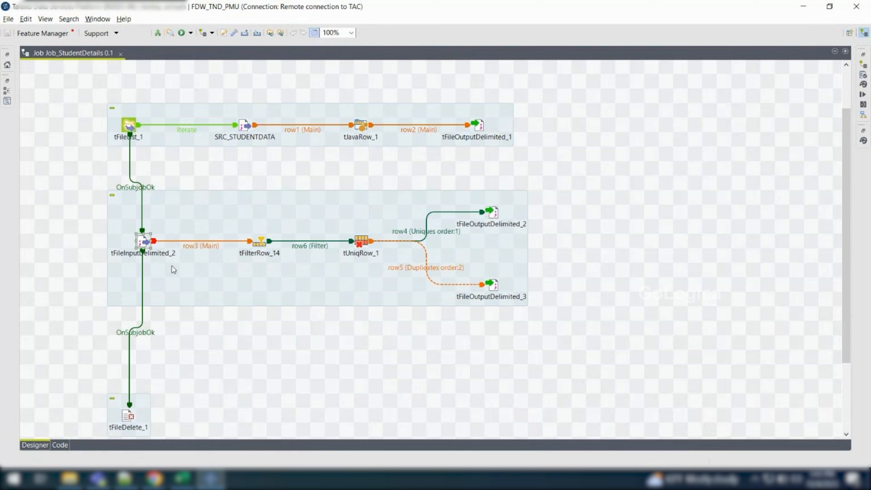
pyautogui.click(279, 165)
pyautogui.moveTo(454, 87); pyautogui.dragTo(499, 140)
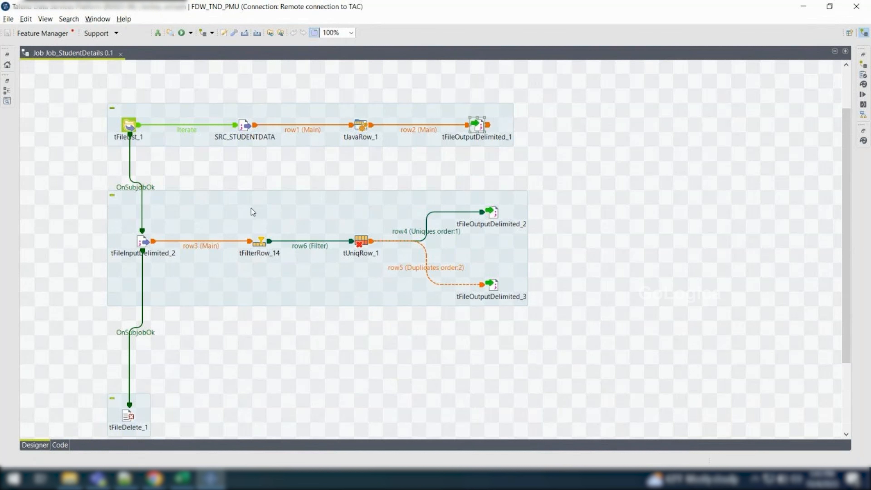
pyautogui.click(540, 132)
pyautogui.moveTo(107, 194); pyautogui.dragTo(548, 340)
pyautogui.moveTo(542, 303); pyautogui.dragTo(111, 185)
pyautogui.moveTo(98, 104)
pyautogui.mouseDown()
pyautogui.moveTo(528, 159)
pyautogui.moveTo(567, 156)
pyautogui.moveTo(103, 103)
pyautogui.mouseUp()
pyautogui.click(549, 143)
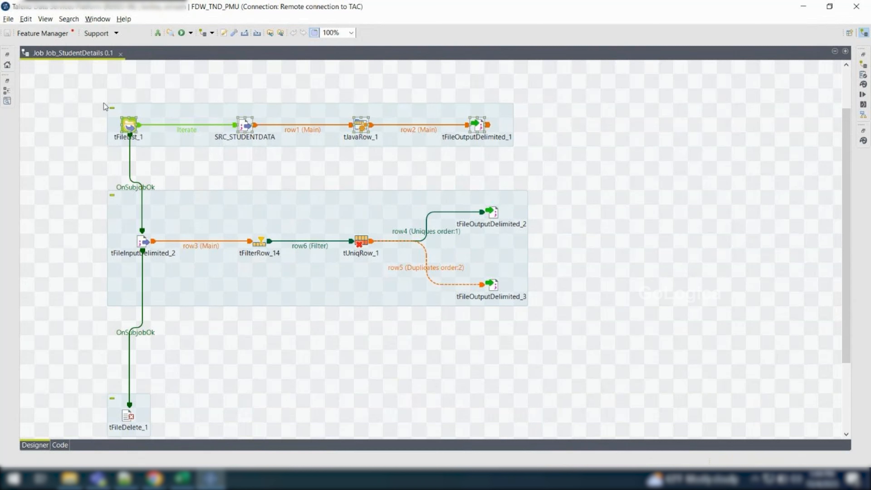
pyautogui.moveTo(97, 185); pyautogui.dragTo(557, 310)
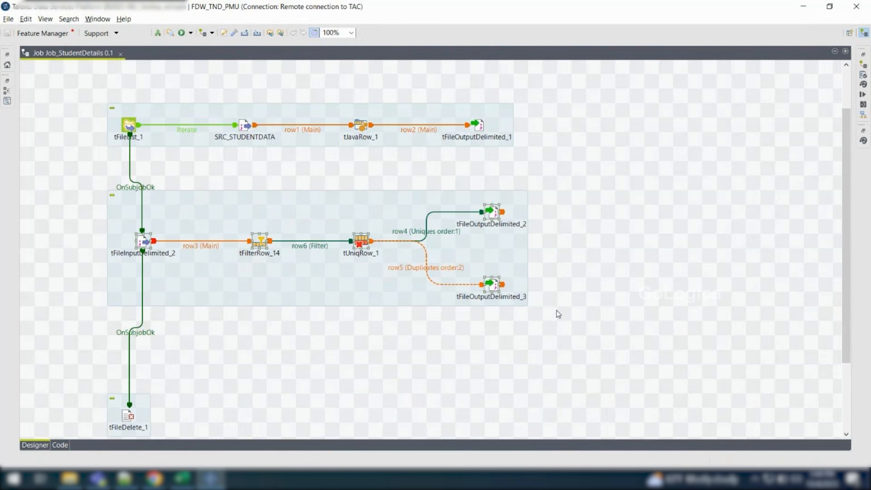
pyautogui.click(473, 173)
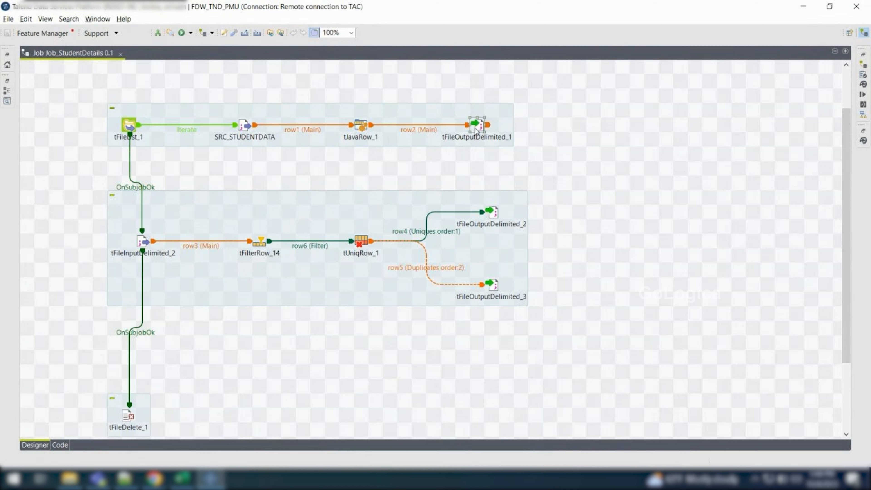
pyautogui.click(144, 242)
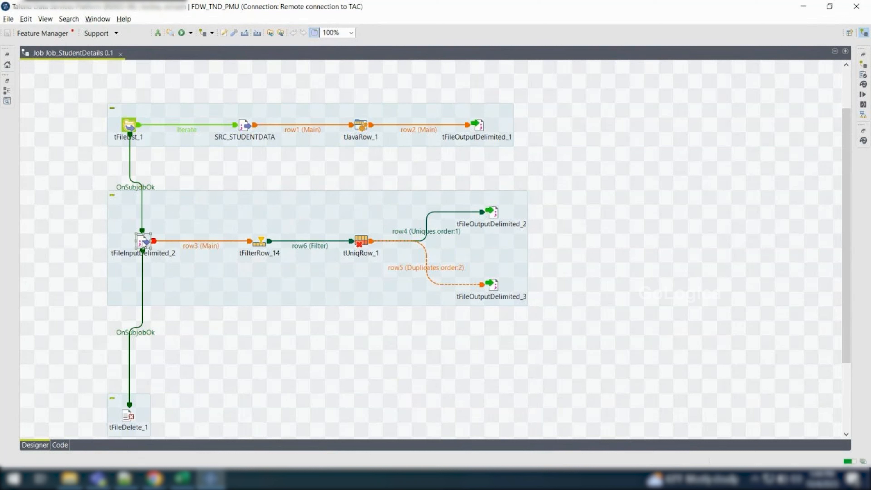
pyautogui.click(478, 126)
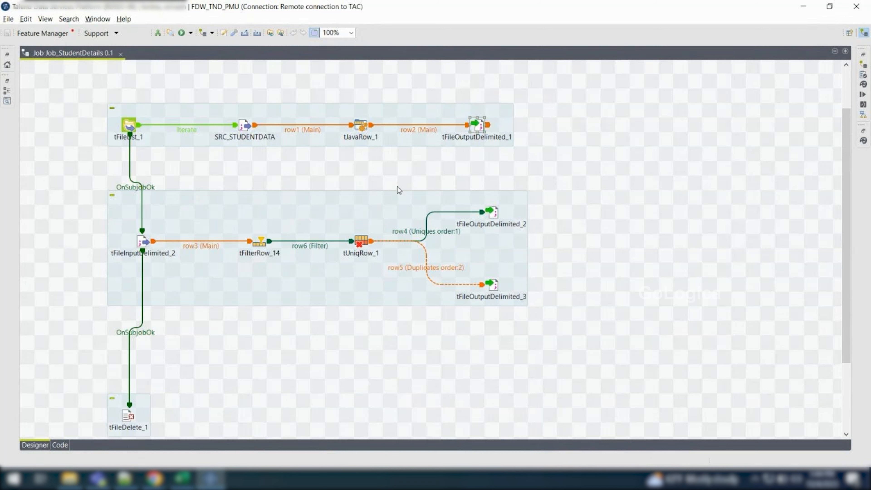
pyautogui.click(143, 242)
# Check the basic settings of tFileDelete_1, and examine how it relates to tFileOutputDelimited_1 and tFileInputDelimited_2
pyautogui.doubleClick(132, 420)
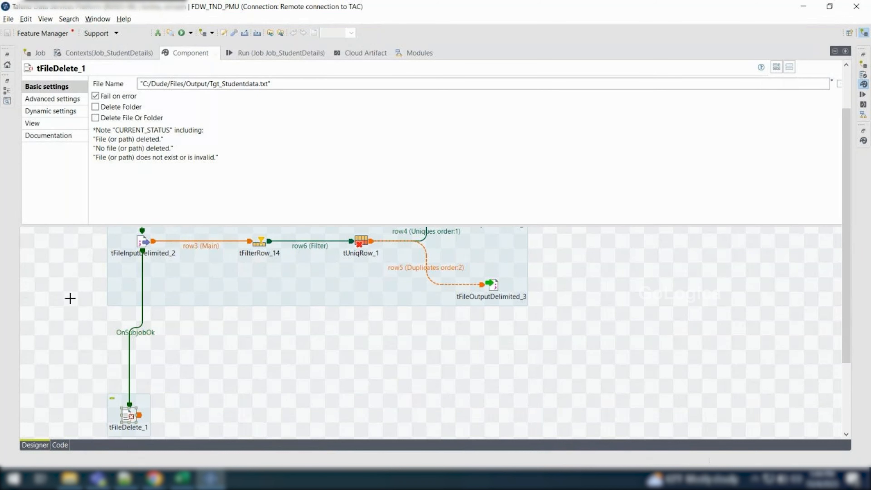
pyautogui.click(70, 298)
pyautogui.click(139, 241)
pyautogui.click(480, 128)
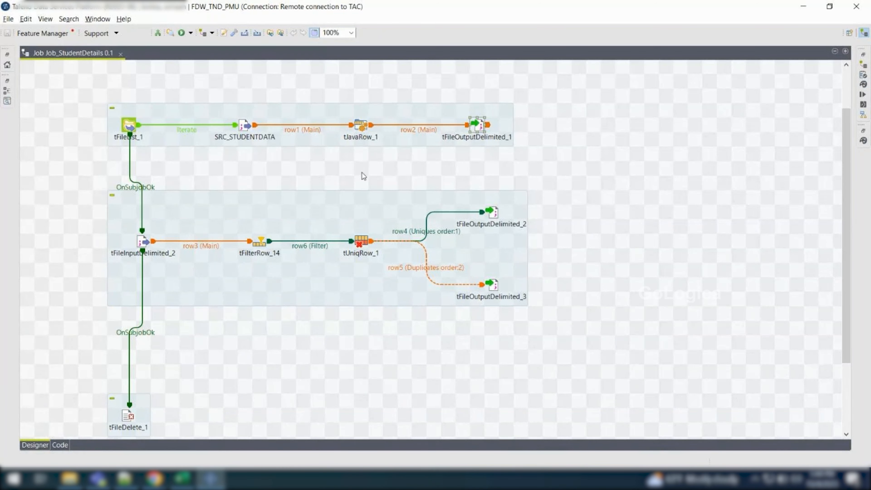
pyautogui.click(84, 215)
pyautogui.click(142, 241)
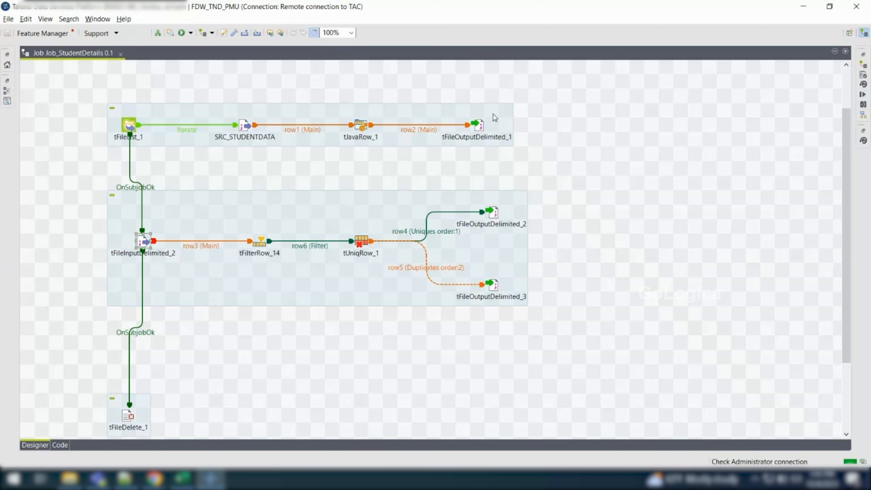
pyautogui.moveTo(436, 96); pyautogui.dragTo(543, 172)
pyautogui.moveTo(82, 199); pyautogui.dragTo(190, 278)
pyautogui.click(637, 142)
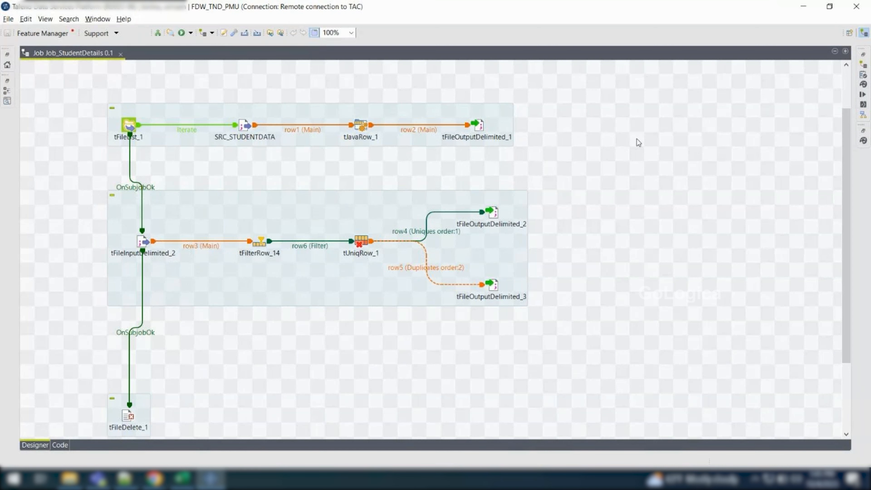
pyautogui.write('has')
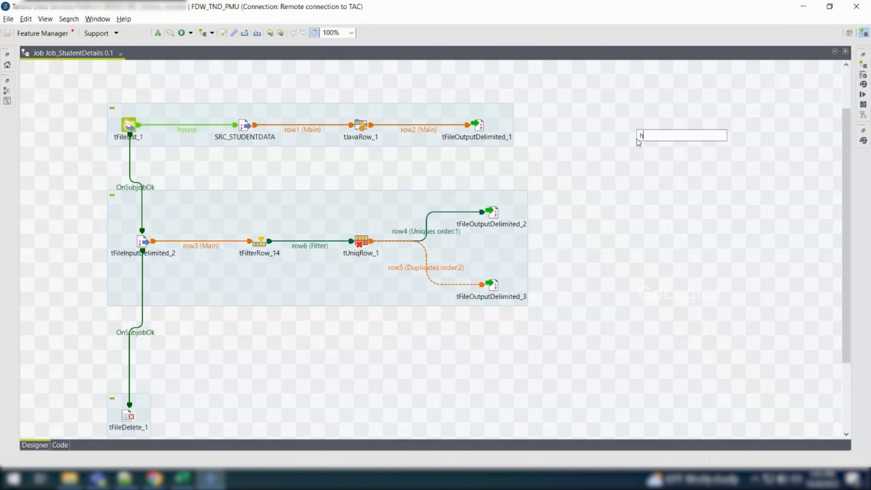
pyautogui.press('BackSpace')
pyautogui.press('BackSpace')
pyautogui.press('BackSpace')
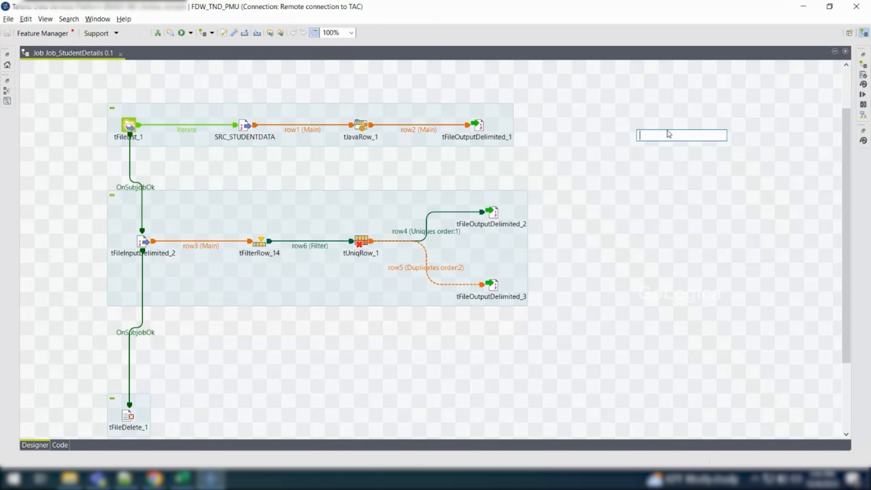
# Search the component palette for "hash" and place a tHashInput and a tHashOutput on the empty canvas beside the second subjob
pyautogui.click(864, 140)
pyautogui.click(649, 65)
pyautogui.write('ash')
pyautogui.press('BackSpace')
pyautogui.press('BackSpace')
pyautogui.press('BackSpace')
pyautogui.write('hash')
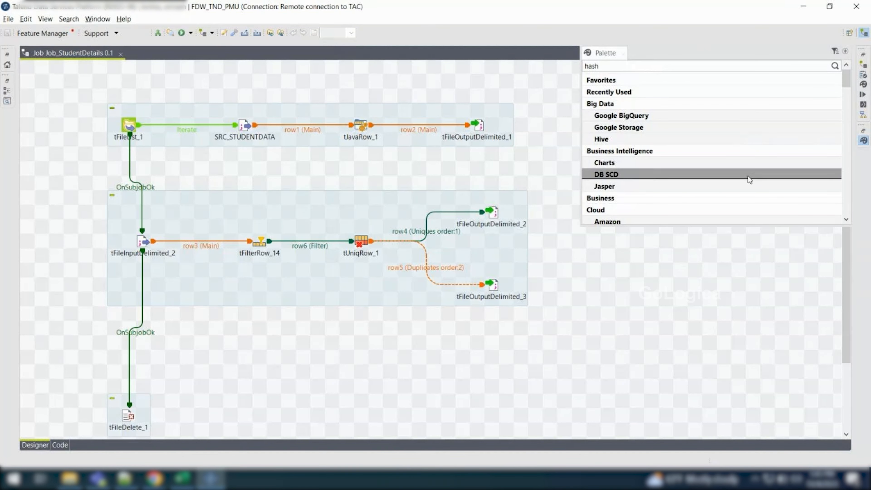
pyautogui.press('Return')
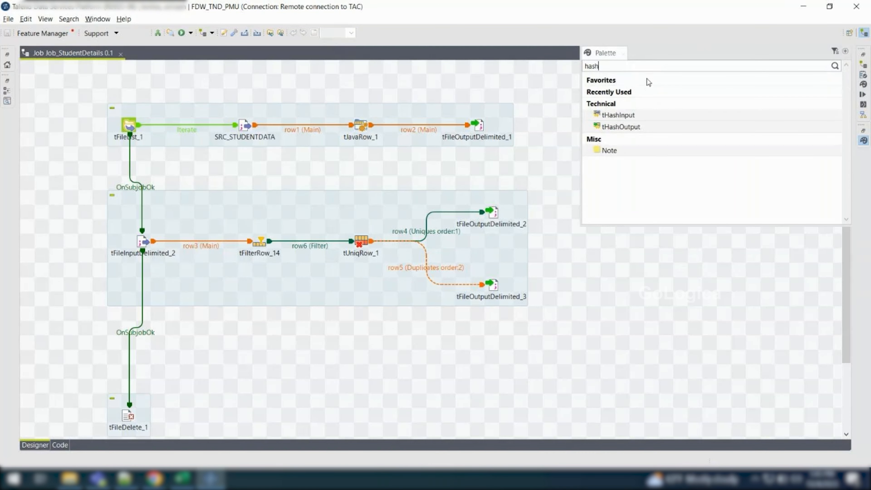
pyautogui.click(633, 116)
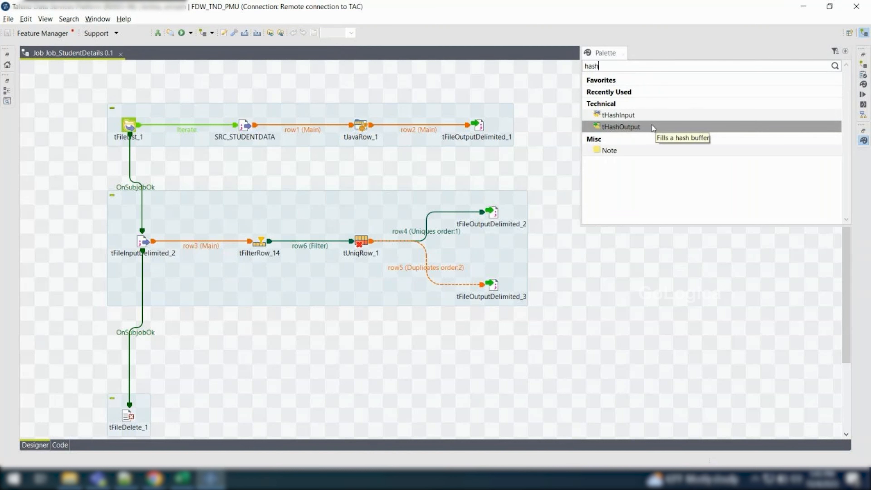
pyautogui.moveTo(661, 118); pyautogui.dragTo(613, 258)
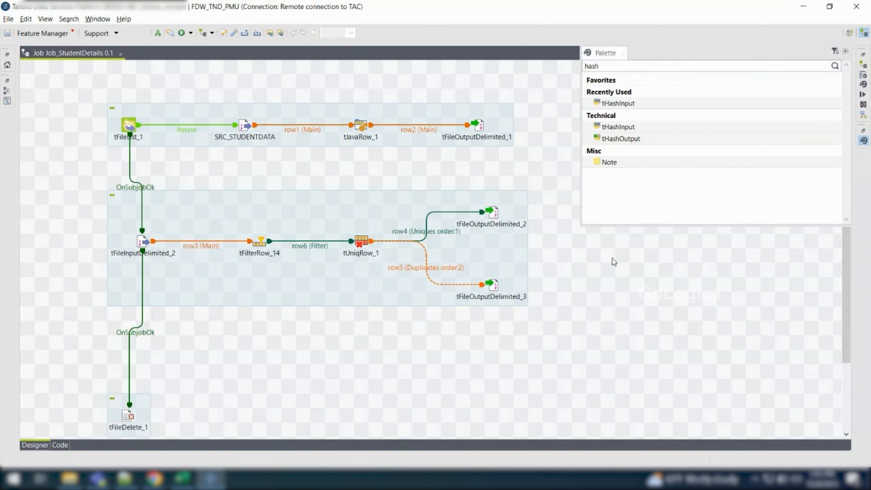
pyautogui.moveTo(641, 138); pyautogui.dragTo(684, 287)
# Search the component palette for "buffer" and place a tBufferInput and a tBufferOutput beside the hash components
pyautogui.moveTo(612, 67); pyautogui.dragTo(513, 66)
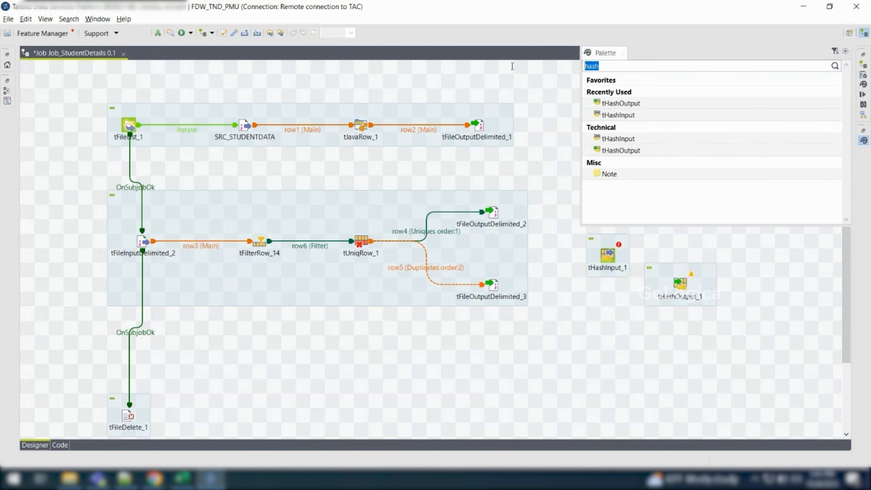
pyautogui.write('buffer')
pyautogui.press('Return')
pyautogui.moveTo(638, 154); pyautogui.dragTo(779, 260)
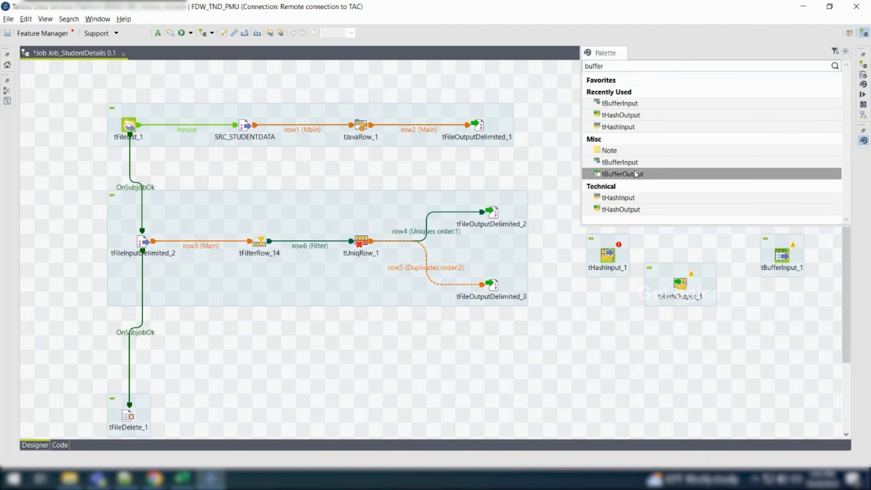
pyautogui.moveTo(779, 294); pyautogui.dragTo(794, 330)
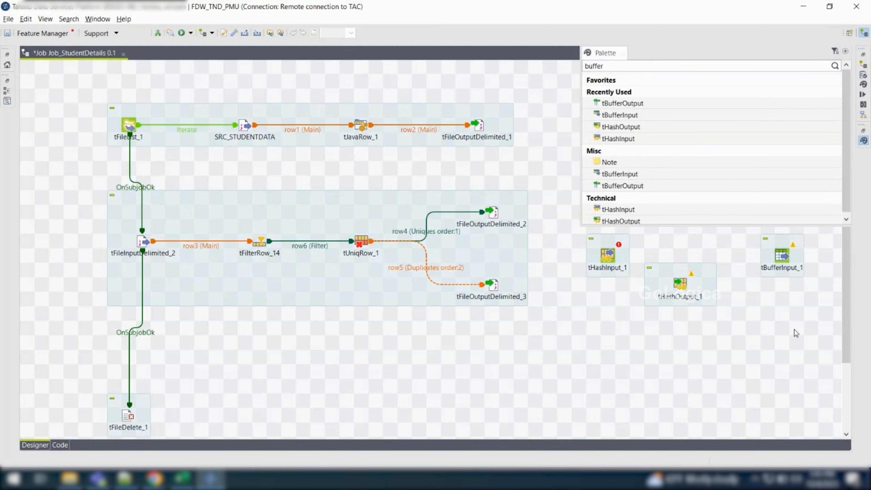
# Deactivate the tBufferInput_1 and tBufferOutput_1 components together
pyautogui.click(737, 237)
pyautogui.moveTo(741, 222); pyautogui.dragTo(828, 369)
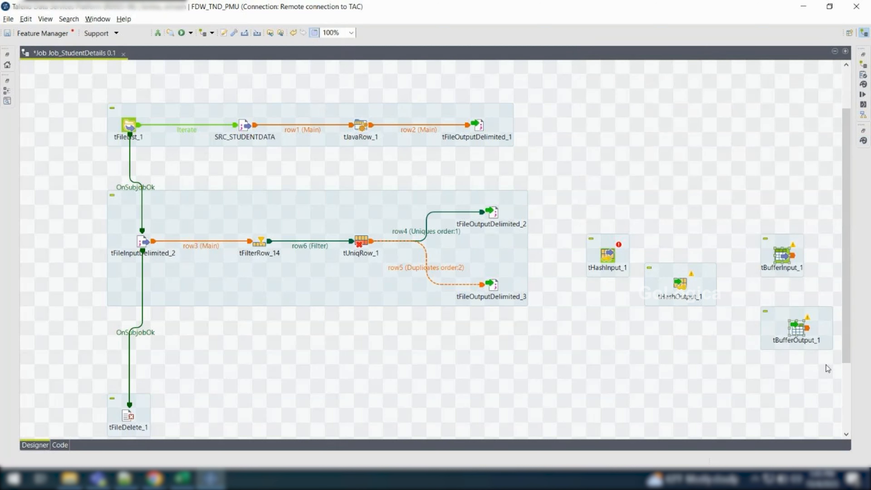
pyautogui.rightClick(806, 332)
pyautogui.click(805, 399)
# Move tHashInput_1 and tHashOutput_1 together up beside the first subjob, next to tFileOutputDelimited_1
pyautogui.moveTo(576, 206); pyautogui.dragTo(700, 334)
pyautogui.moveTo(680, 280); pyautogui.dragTo(669, 153)
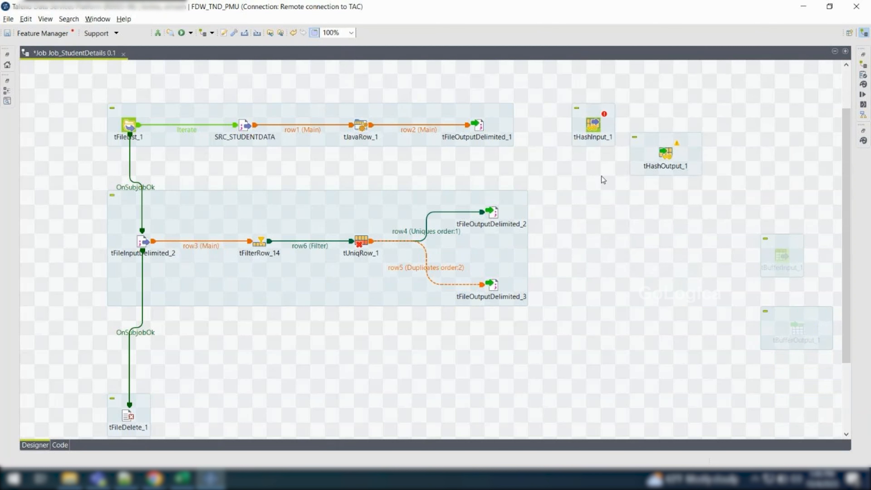
pyautogui.moveTo(556, 96); pyautogui.dragTo(683, 182)
pyautogui.click(667, 158)
pyautogui.moveTo(557, 91); pyautogui.dragTo(713, 199)
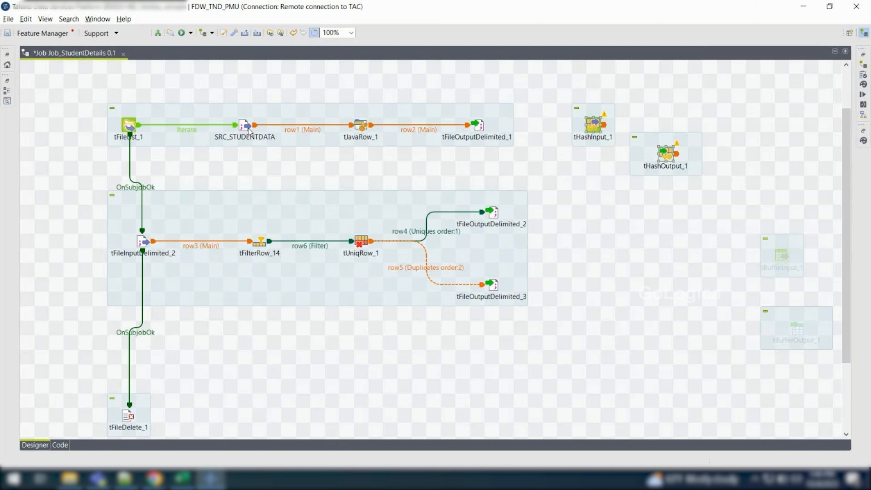
pyautogui.click(586, 183)
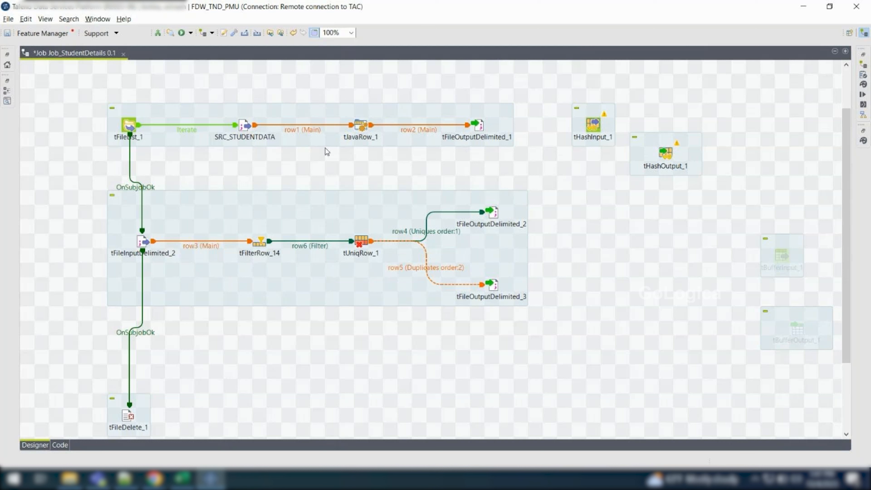
pyautogui.moveTo(80, 98); pyautogui.dragTo(539, 329)
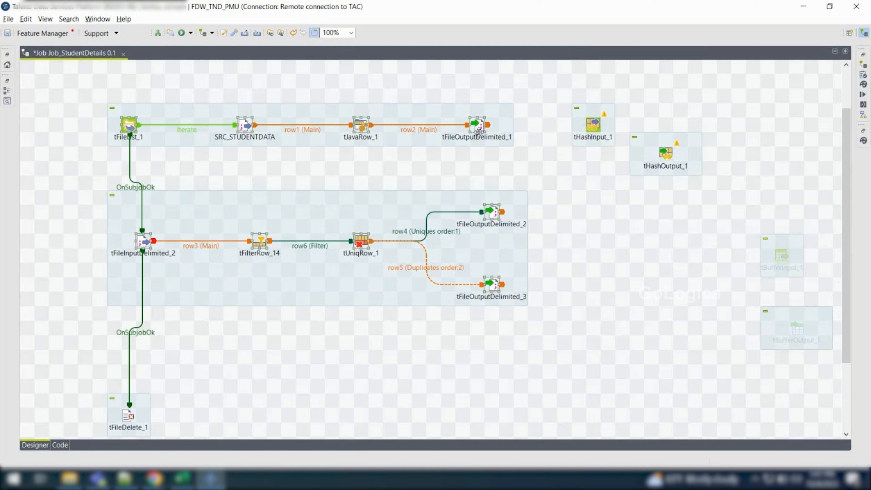
# Delete the tFileOutputDelimited_1 component from the end of the first subjob
pyautogui.click(478, 152)
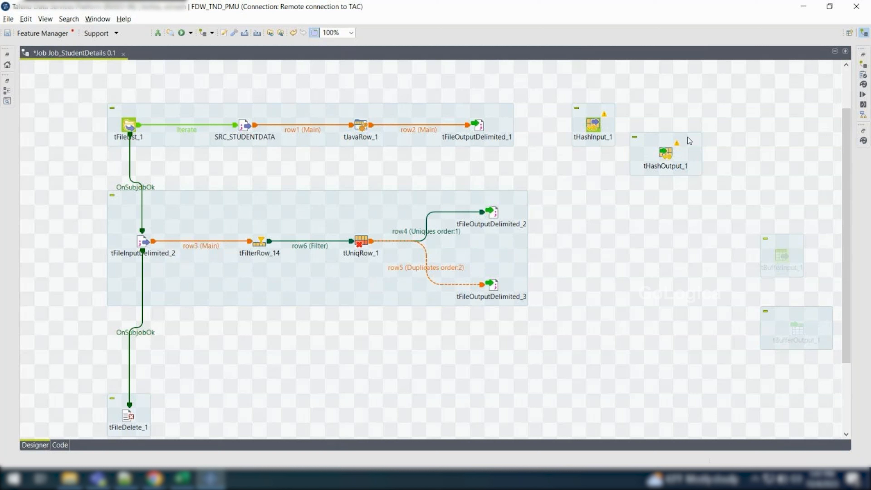
pyautogui.click(481, 126)
pyautogui.press('Delete')
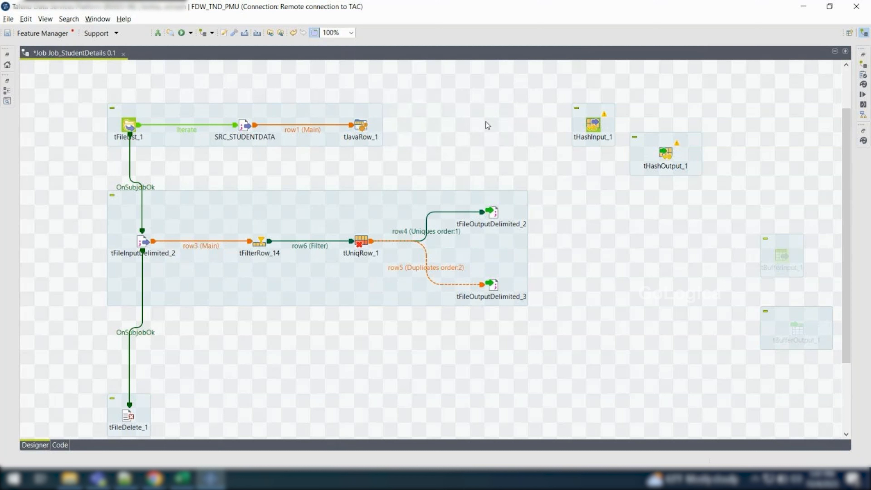
# Move tHashInput_1 beside tJavaRow_1 and try to link tJavaRow_1 to it with a Main row
pyautogui.moveTo(596, 126); pyautogui.dragTo(465, 127)
pyautogui.rightClick(361, 127)
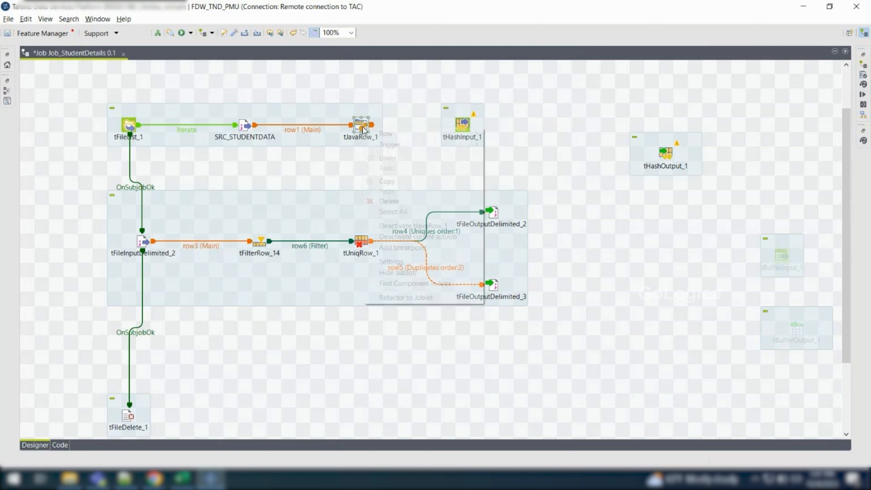
pyautogui.click(504, 134)
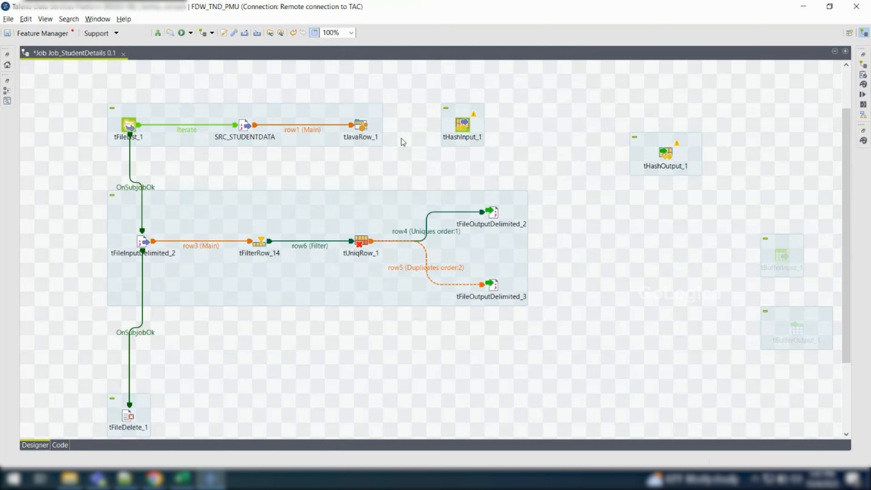
pyautogui.rightClick(361, 126)
pyautogui.moveTo(387, 130)
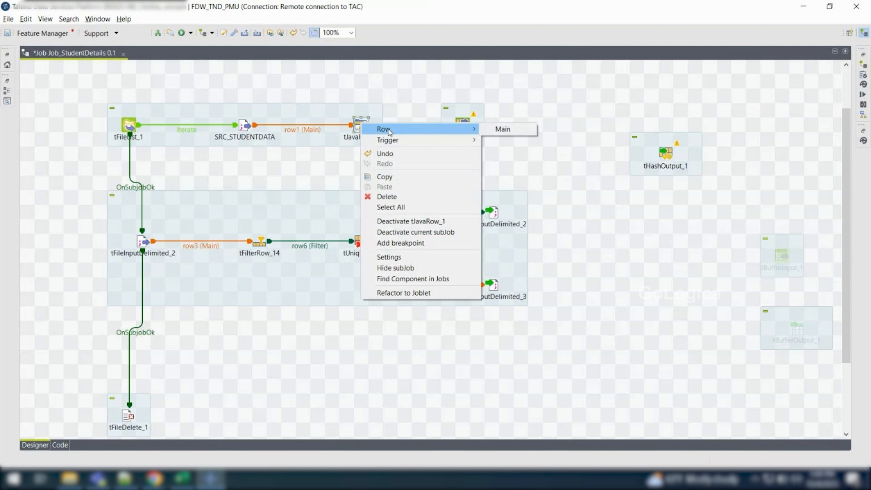
pyautogui.click(495, 130)
pyautogui.click(464, 124)
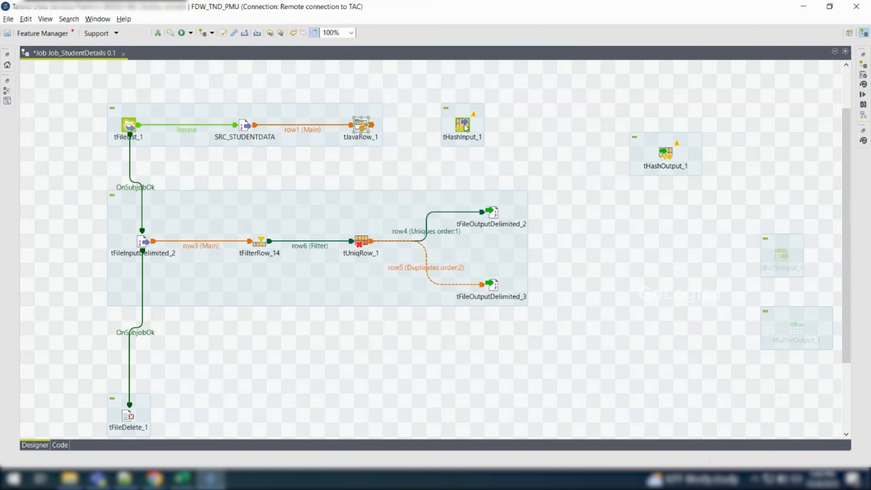
pyautogui.rightClick(359, 125)
pyautogui.moveTo(393, 132)
pyautogui.click(498, 131)
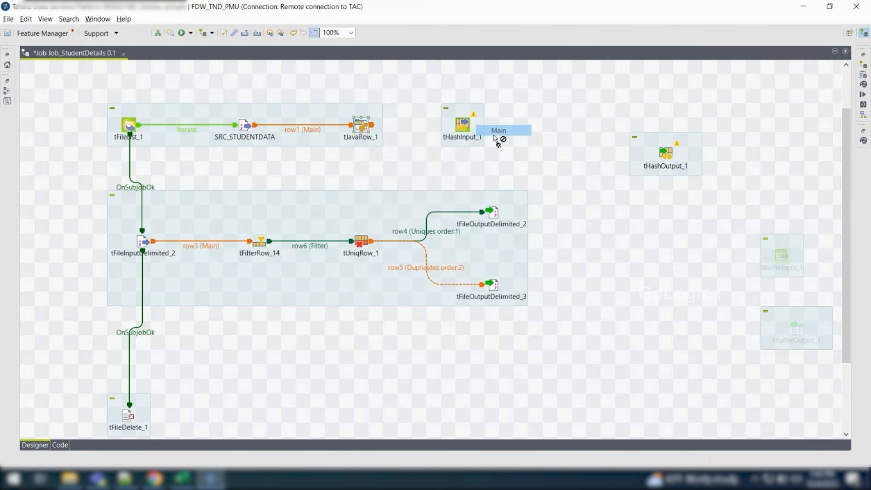
pyautogui.click(464, 126)
# Move tHashInput_1 away from the first subjob and place tHashOutput_1 beside tJavaRow_1 instead
pyautogui.moveTo(463, 127); pyautogui.dragTo(608, 111)
pyautogui.moveTo(667, 158); pyautogui.dragTo(470, 134)
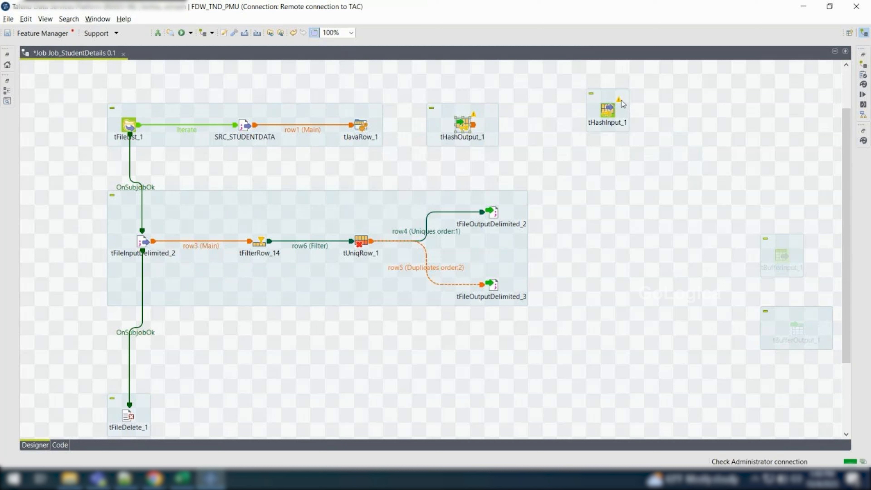
pyautogui.moveTo(621, 101)
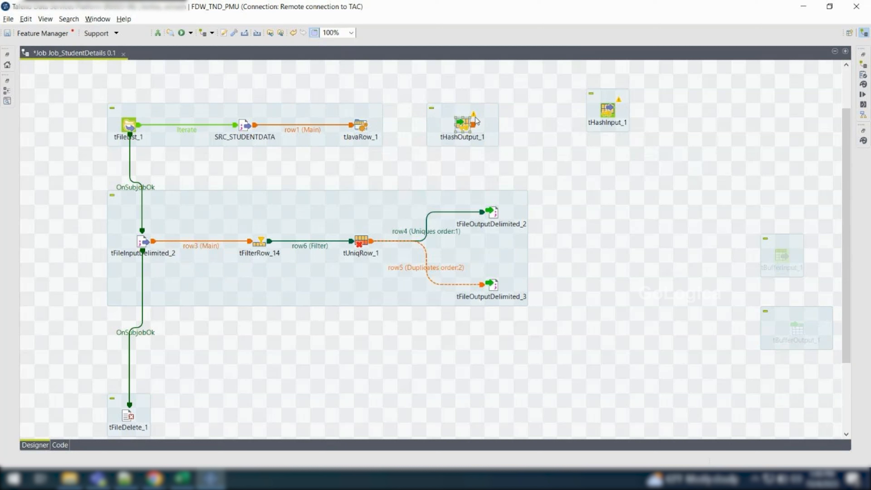
pyautogui.moveTo(476, 121)
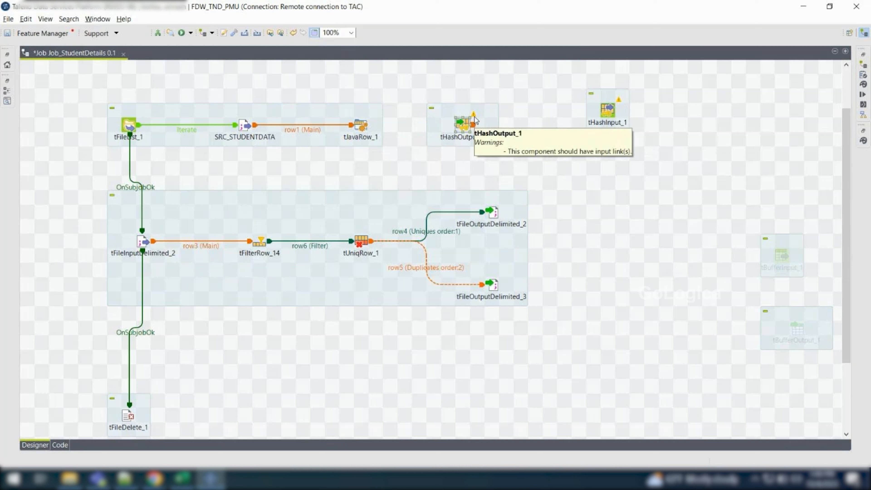
# Connect tJavaRow_1 to tHashOutput_1 with a Main row
pyautogui.click(366, 130)
pyautogui.rightClick(366, 130)
pyautogui.moveTo(384, 134)
pyautogui.click(507, 135)
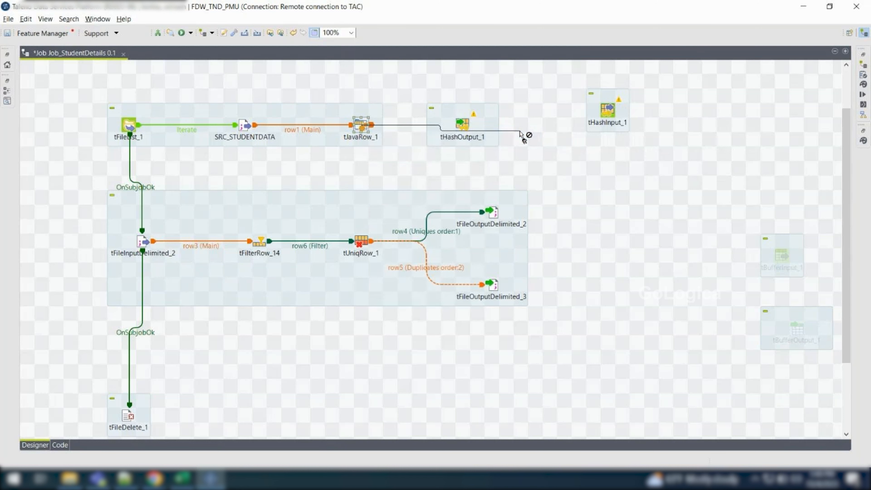
pyautogui.click(465, 127)
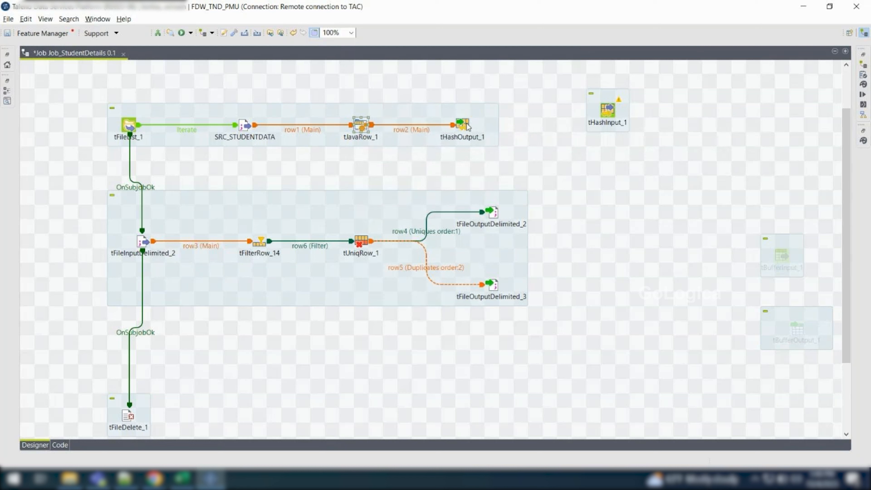
pyautogui.click(467, 128)
# Delete tFileInputDelimited_2 from the second subjob and put tHashInput_1 in its place ahead of tFilterRow_14
pyautogui.click(610, 115)
pyautogui.moveTo(408, 88); pyautogui.dragTo(504, 147)
pyautogui.moveTo(433, 91); pyautogui.dragTo(501, 153)
pyautogui.moveTo(595, 118); pyautogui.dragTo(58, 247)
pyautogui.click(140, 243)
pyautogui.press('Delete')
pyautogui.moveTo(71, 240); pyautogui.dragTo(128, 242)
# Connect tHashInput_1 to tFilterRow_14 with a Main row
pyautogui.rightClick(134, 243)
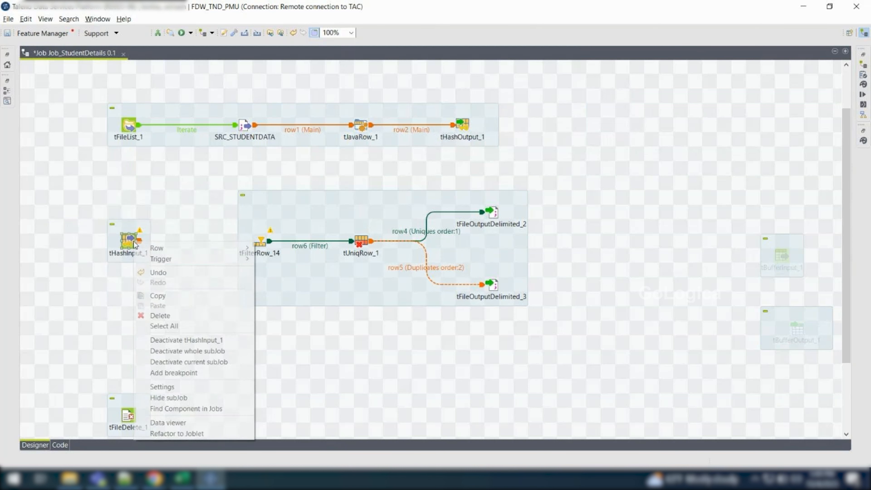
pyautogui.moveTo(187, 247)
pyautogui.click(276, 247)
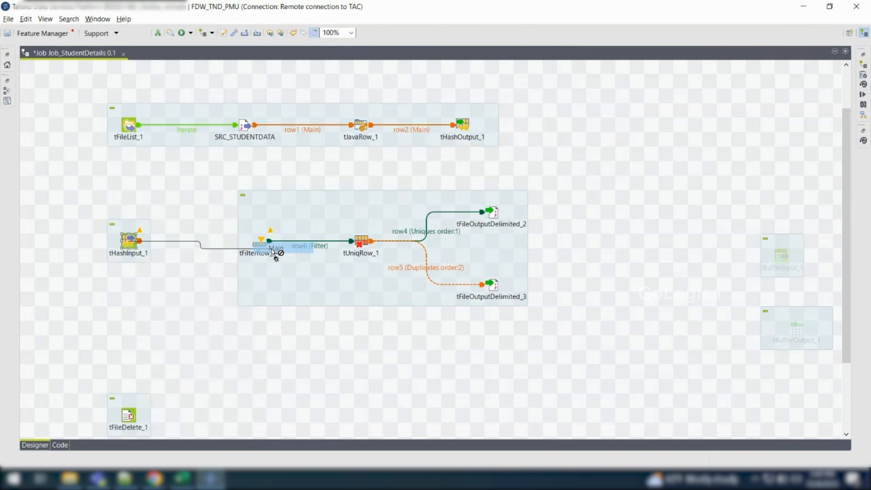
pyautogui.click(260, 246)
pyautogui.click(497, 245)
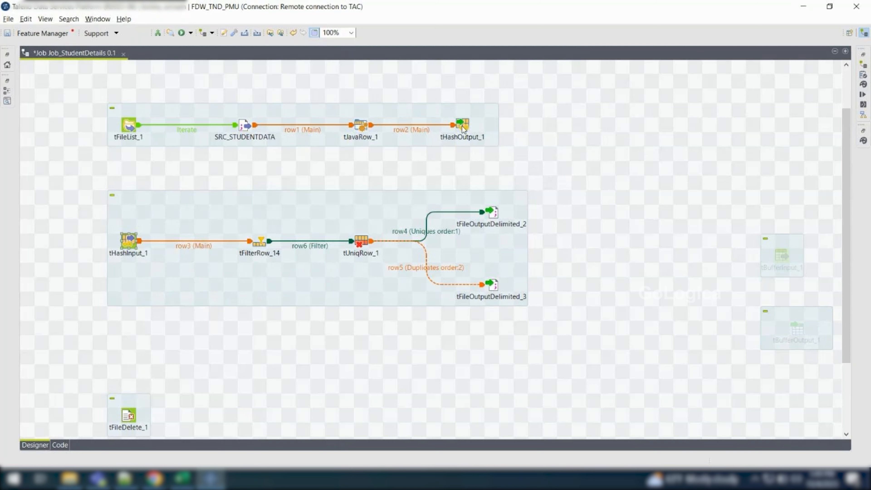
# Review the basic settings of tHashOutput_1 and the components that make up the two subjobs
pyautogui.click(462, 126)
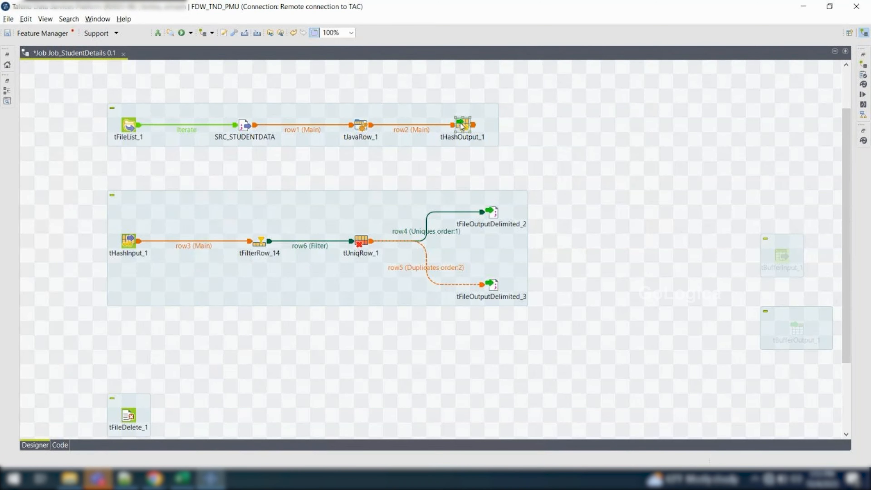
pyautogui.doubleClick(461, 126)
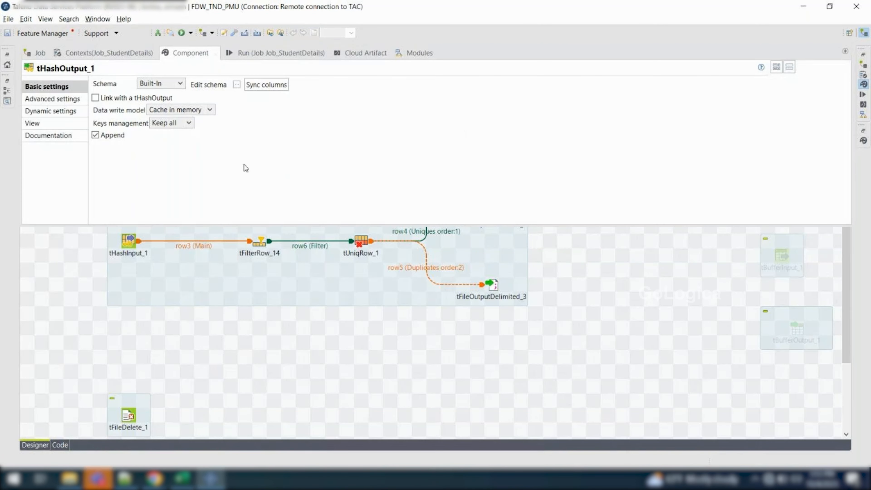
pyautogui.click(303, 325)
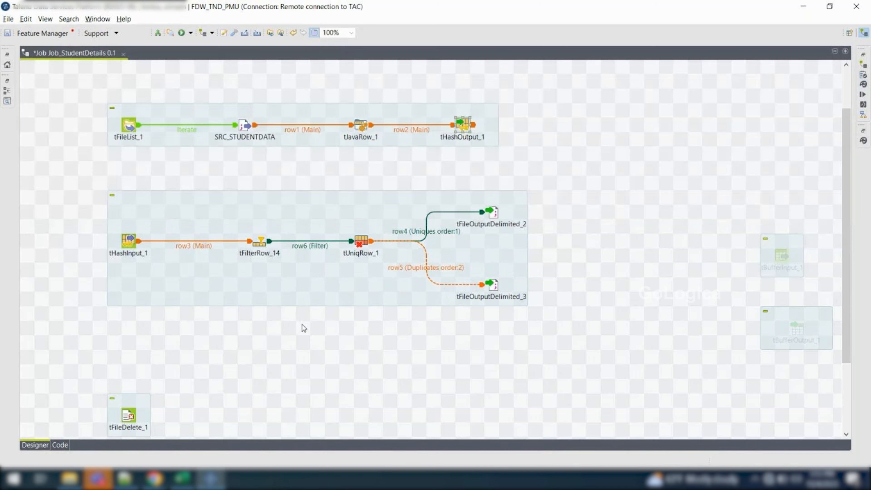
pyautogui.doubleClick(473, 128)
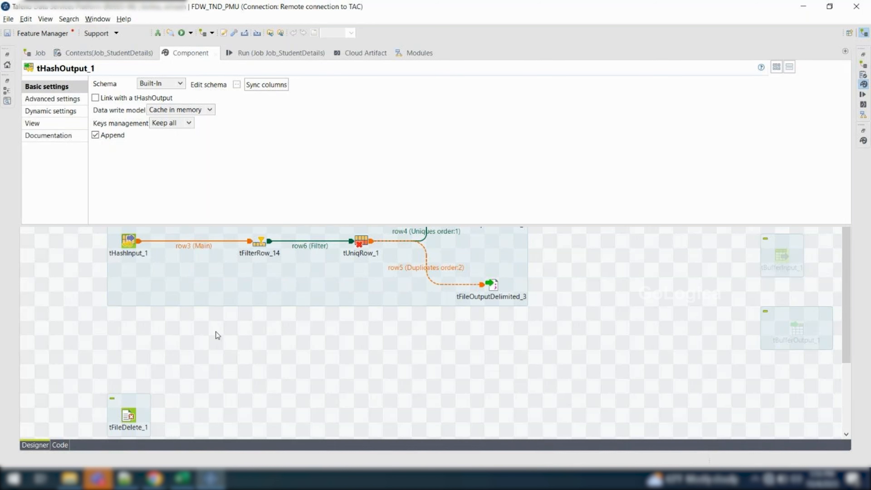
pyautogui.click(319, 358)
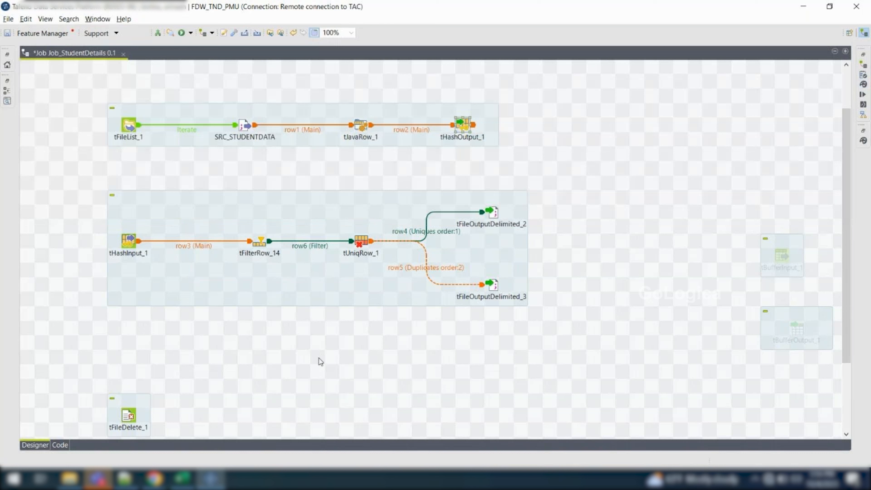
pyautogui.moveTo(522, 122); pyautogui.dragTo(496, 147)
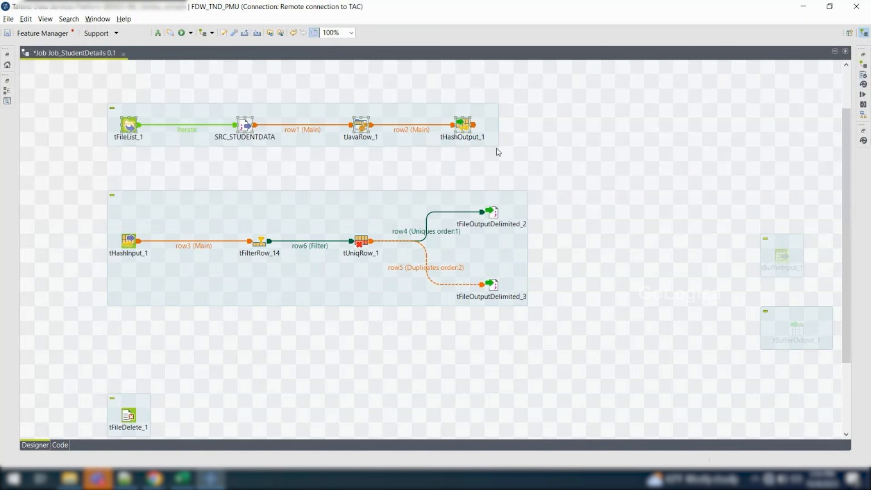
pyautogui.moveTo(94, 178); pyautogui.dragTo(602, 346)
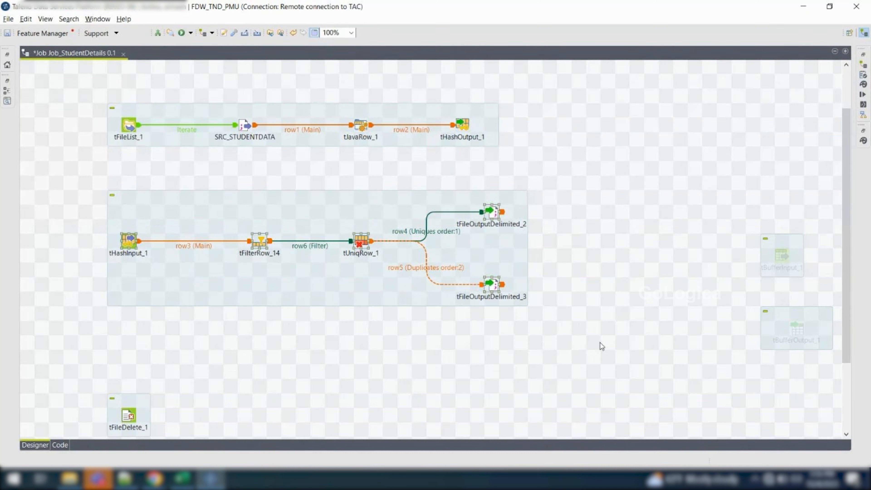
pyautogui.click(129, 127)
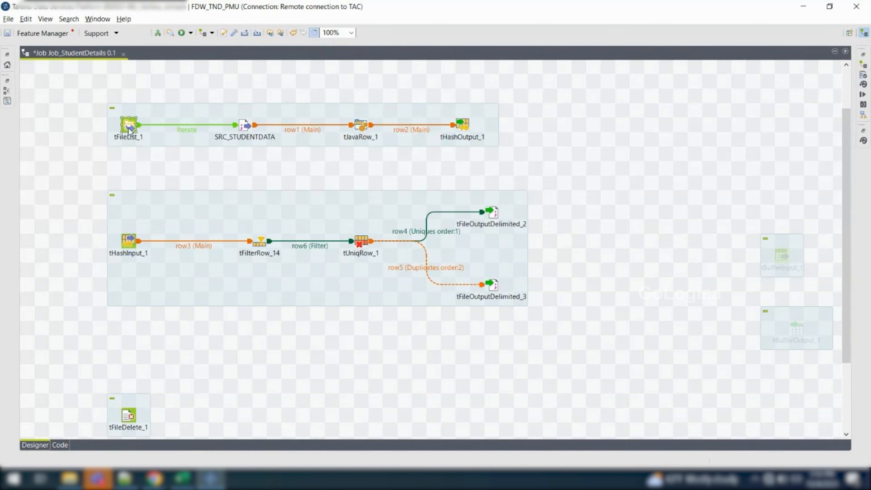
pyautogui.rightClick(129, 128)
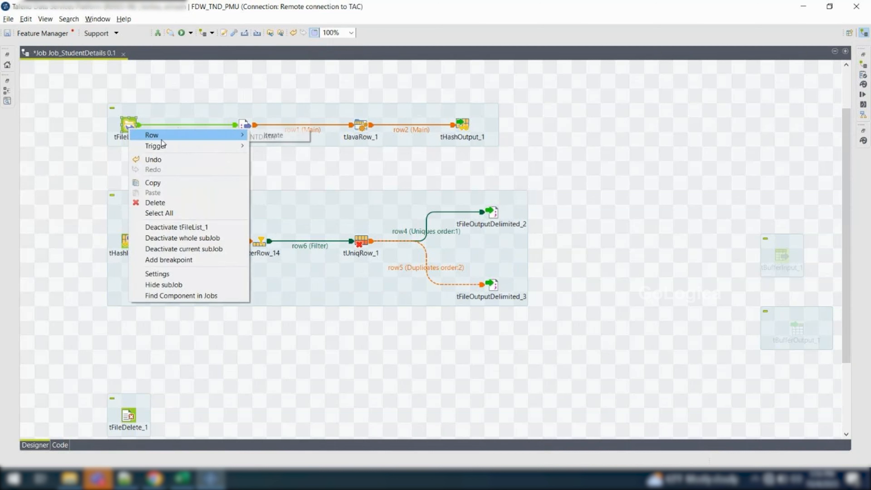
pyautogui.moveTo(163, 147)
pyautogui.click(289, 148)
pyautogui.click(288, 148)
pyautogui.click(240, 169)
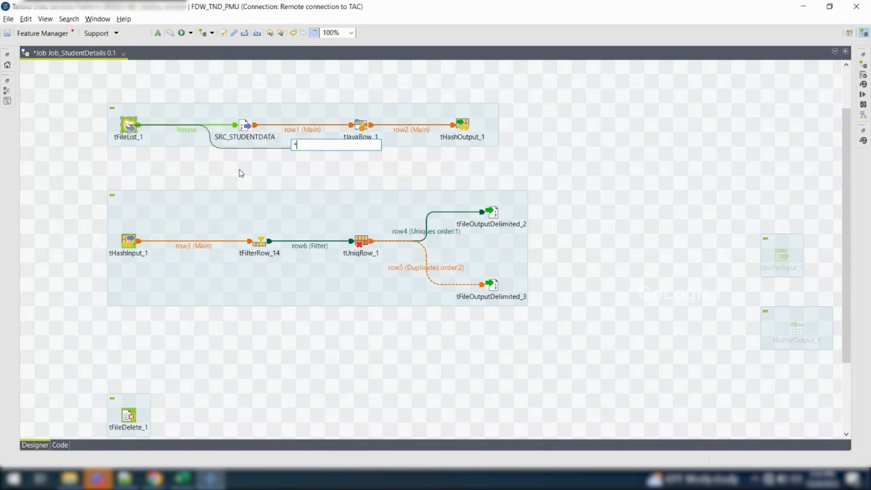
pyautogui.rightClick(127, 124)
pyautogui.moveTo(166, 143)
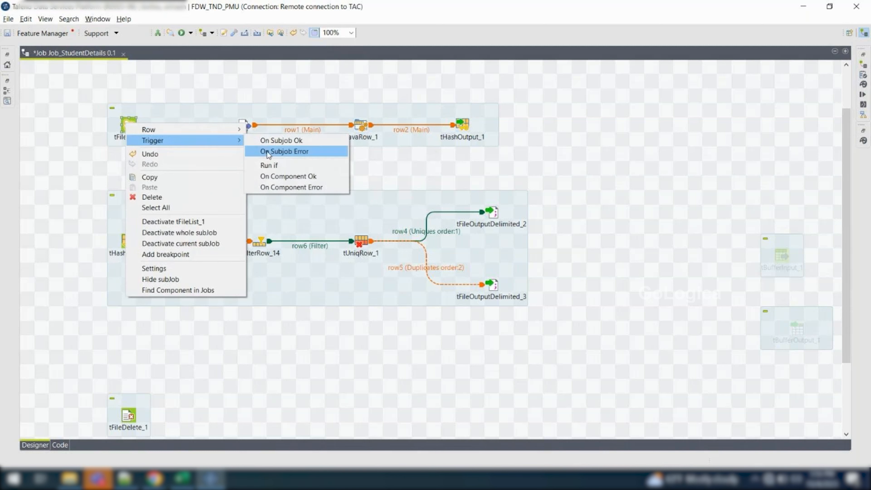
pyautogui.click(279, 153)
pyautogui.click(135, 195)
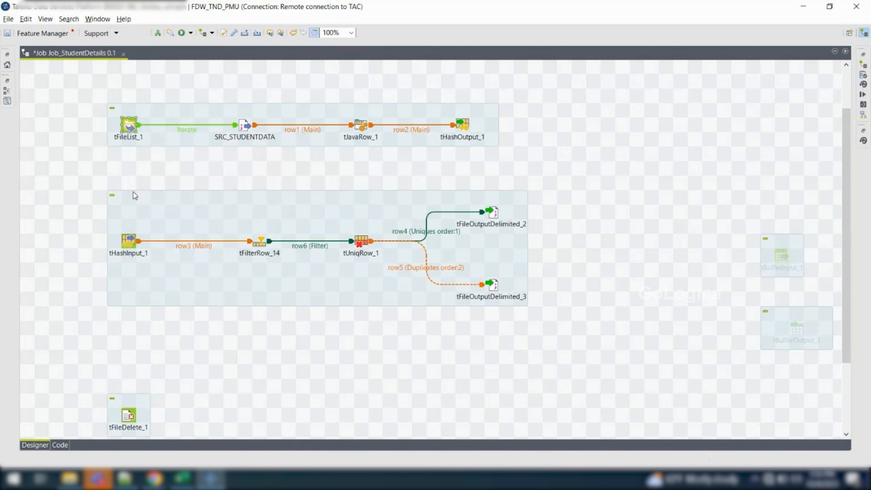
# Link tFileList_1 to tHashInput_1 with an On Subjob Ok trigger
pyautogui.rightClick(127, 131)
pyautogui.moveTo(193, 145)
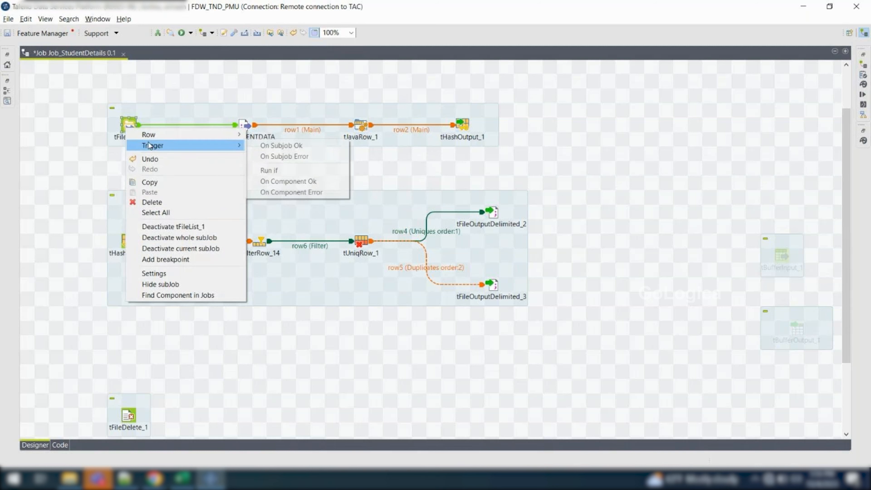
pyautogui.click(273, 146)
pyautogui.click(128, 240)
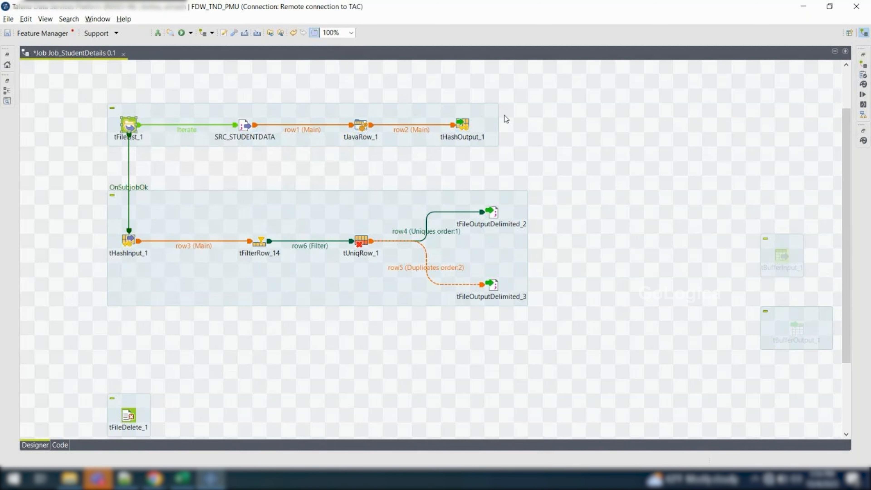
# Compare the basic settings of tHashOutput_1 and tHashInput_1, including tHashInput_1's schema and its linked hash output component
pyautogui.doubleClick(463, 127)
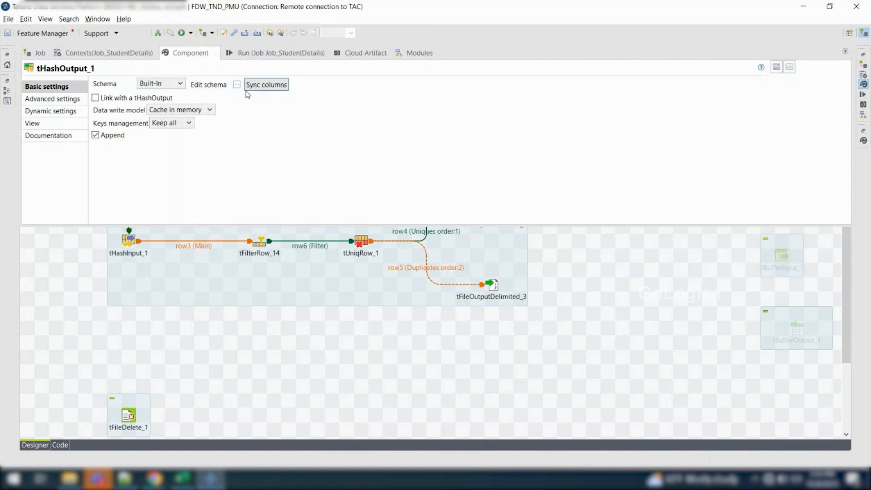
pyautogui.click(56, 276)
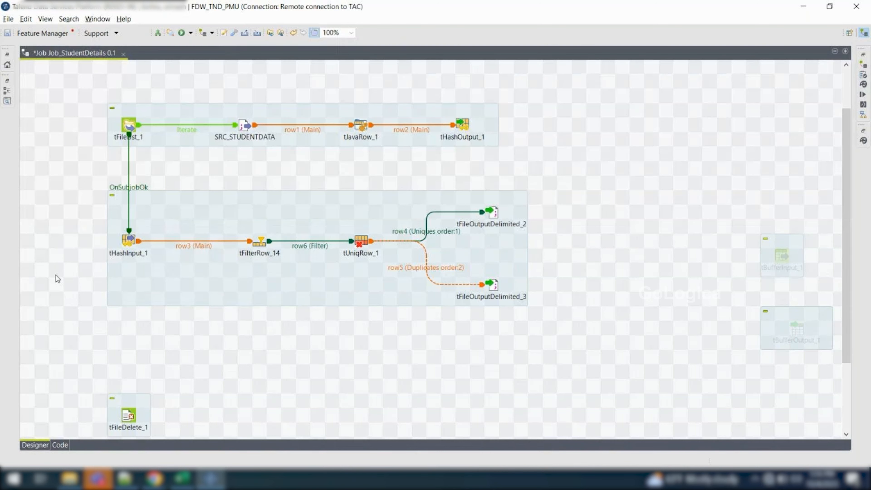
pyautogui.doubleClick(133, 244)
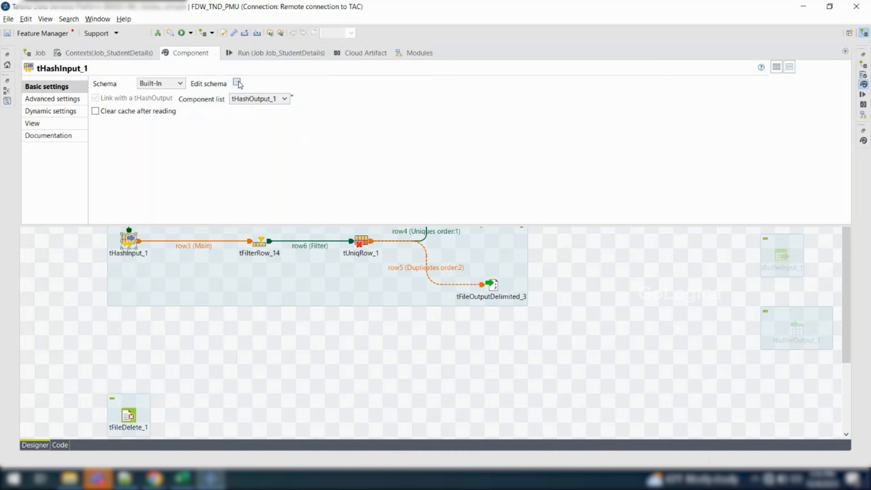
pyautogui.click(237, 83)
pyautogui.click(238, 193)
pyautogui.click(91, 242)
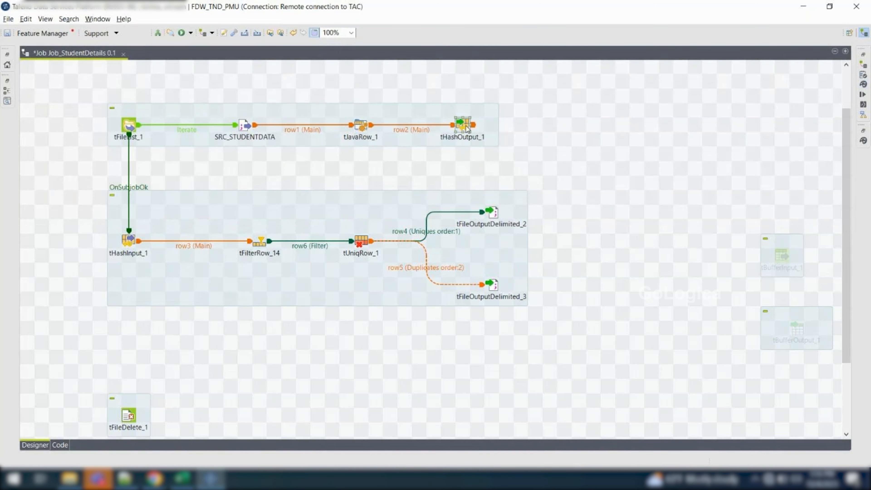
pyautogui.doubleClick(466, 126)
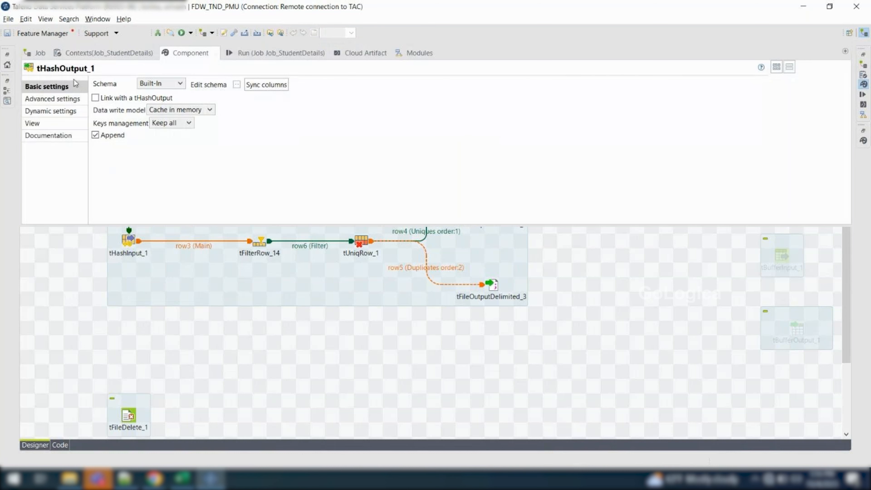
pyautogui.click(68, 277)
pyautogui.doubleClick(128, 242)
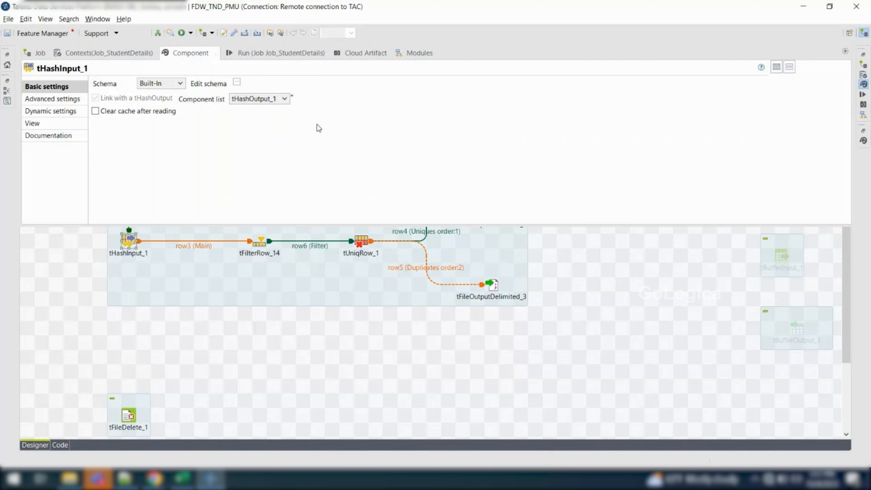
# Check the linked tHashOutput component choices and the column schema in tHashInput_1's basic settings
pyautogui.click(285, 99)
pyautogui.click(270, 109)
pyautogui.click(237, 82)
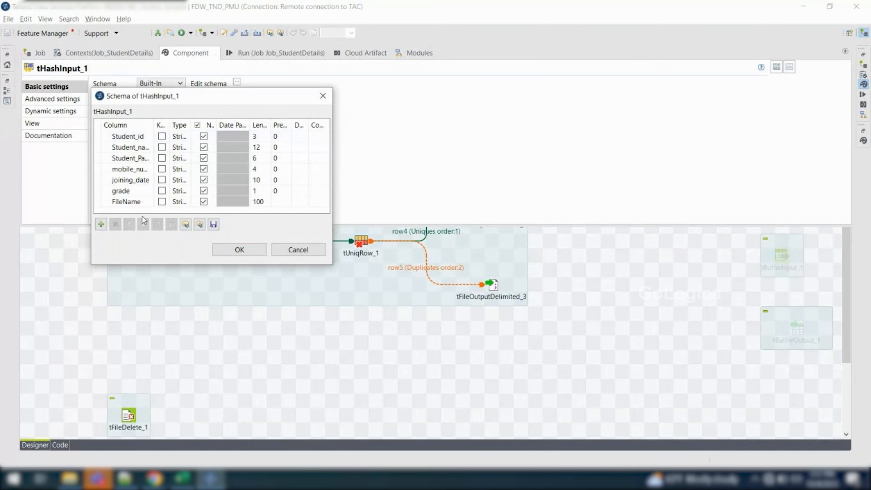
pyautogui.click(289, 250)
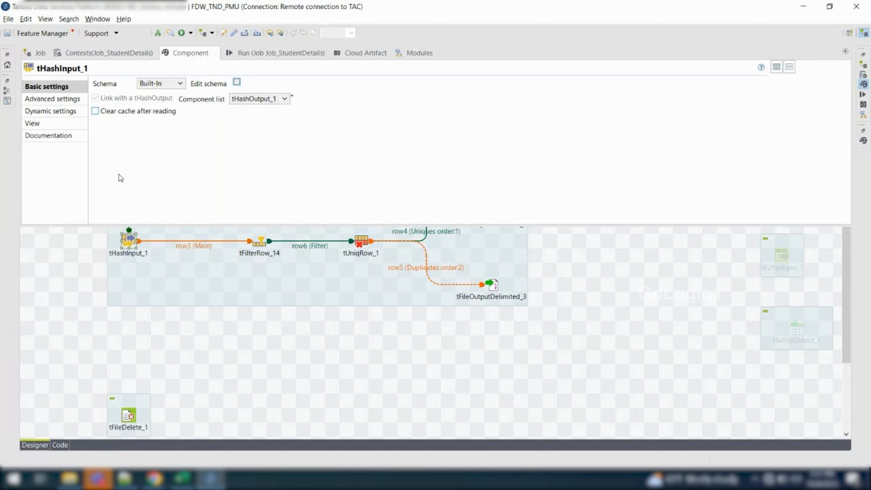
pyautogui.click(91, 299)
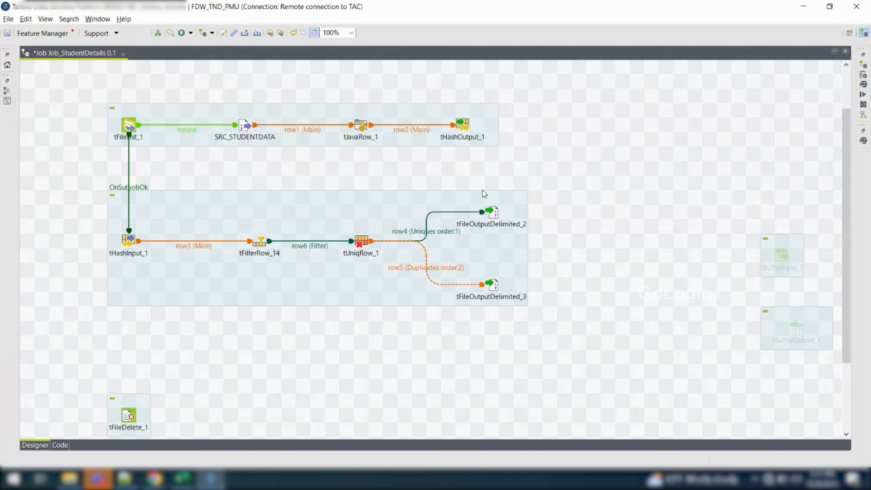
# Enable clearing the cache after reading in tHashInput_1's basic settings
pyautogui.doubleClick(127, 242)
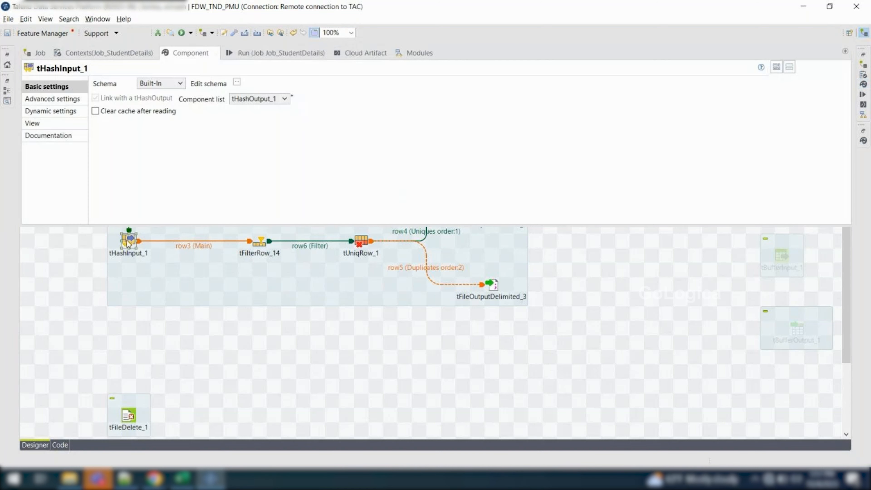
pyautogui.click(97, 115)
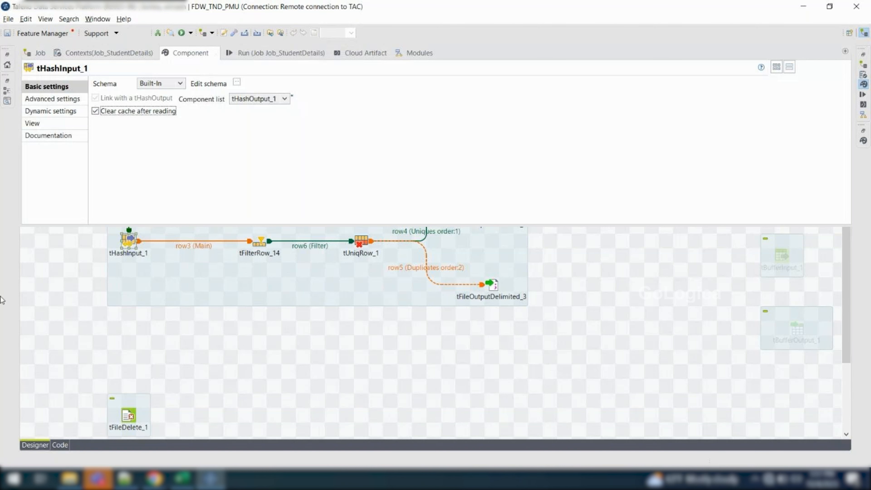
pyautogui.click(76, 291)
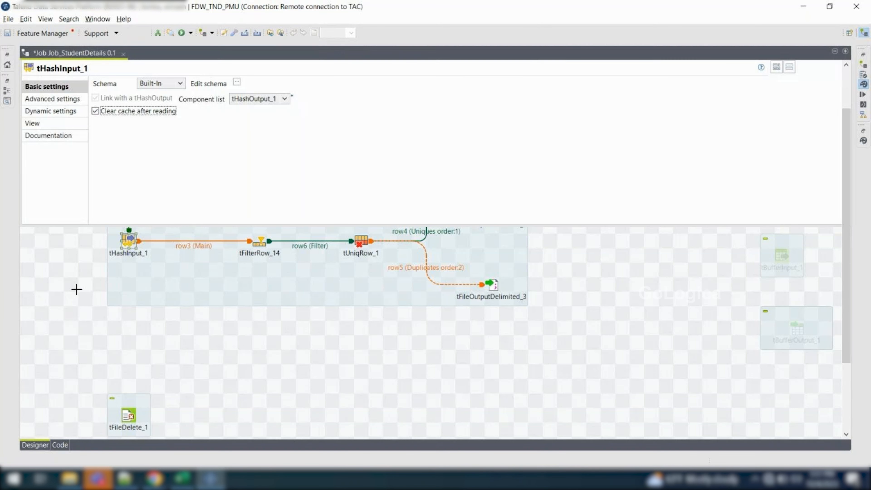
# Delete all files from the C:\Dude\Files\Output folder in File Explorer and return to the job design
pyautogui.click(70, 479)
pyautogui.click(150, 111)
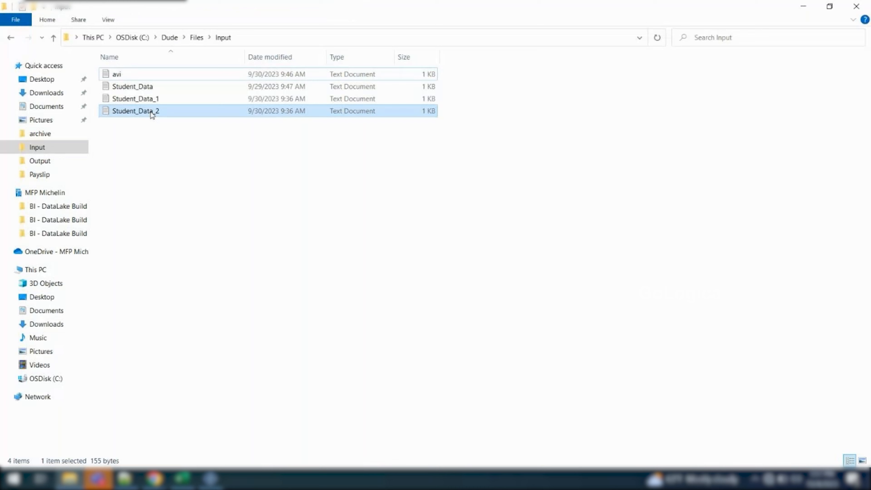
pyautogui.click(195, 37)
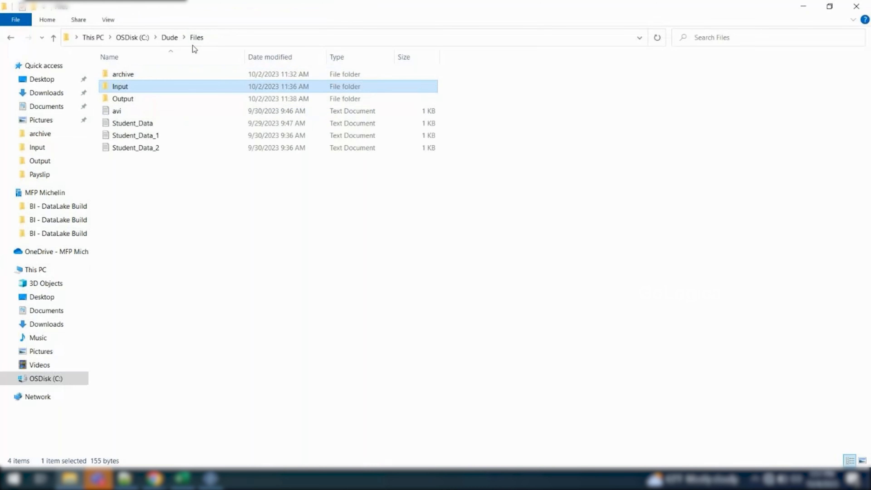
pyautogui.doubleClick(123, 99)
pyautogui.moveTo(164, 153); pyautogui.dragTo(194, 70)
pyautogui.press('Delete')
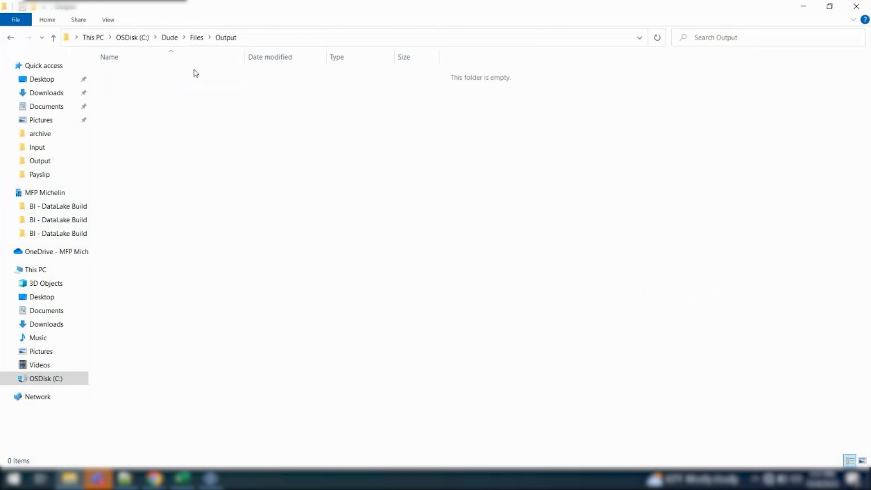
pyautogui.hotkey('alt', 'Tab')
pyautogui.scroll(-3, 202, 315)
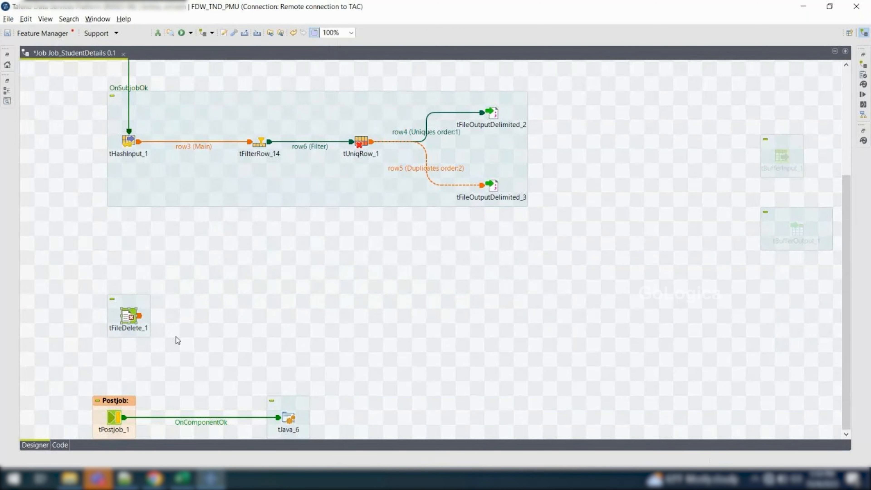
pyautogui.moveTo(170, 344); pyautogui.dragTo(66, 295)
pyautogui.scroll(5, 134, 314)
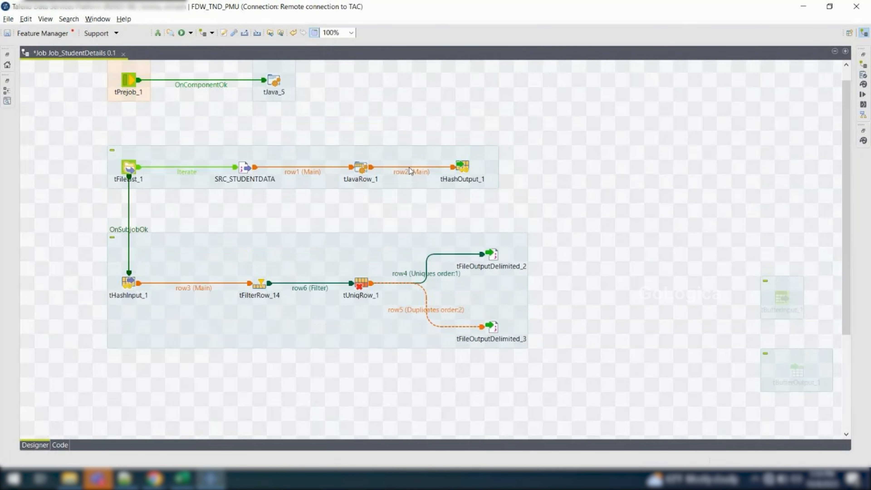
pyautogui.click(129, 283)
pyautogui.scroll(-3, 169, 308)
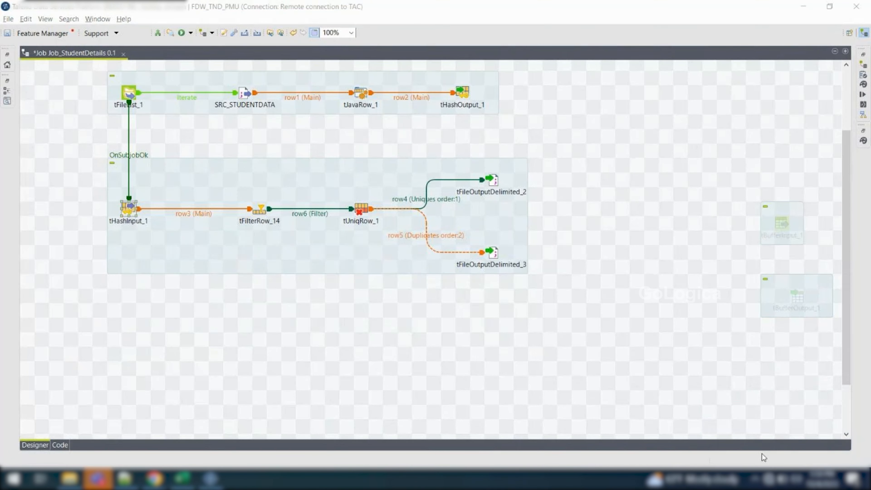
# Quit the messaging app running in the system tray and return to the job design
pyautogui.click(755, 480)
pyautogui.rightClick(745, 456)
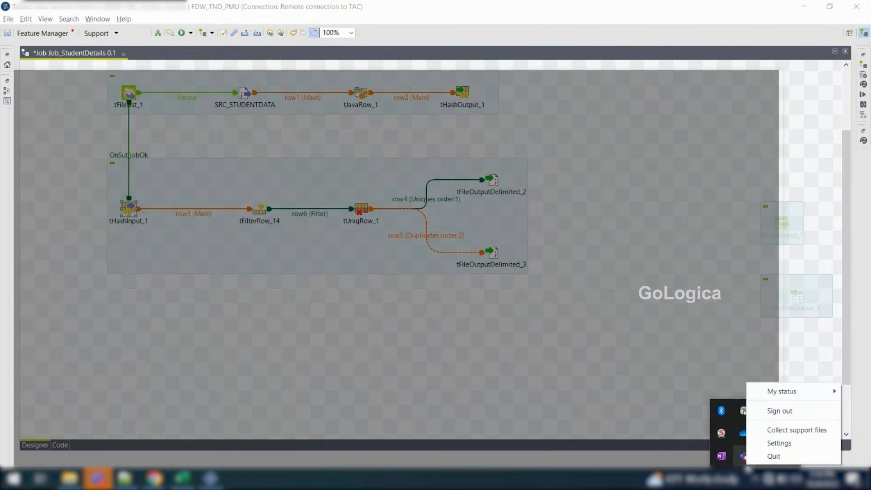
pyautogui.click(759, 456)
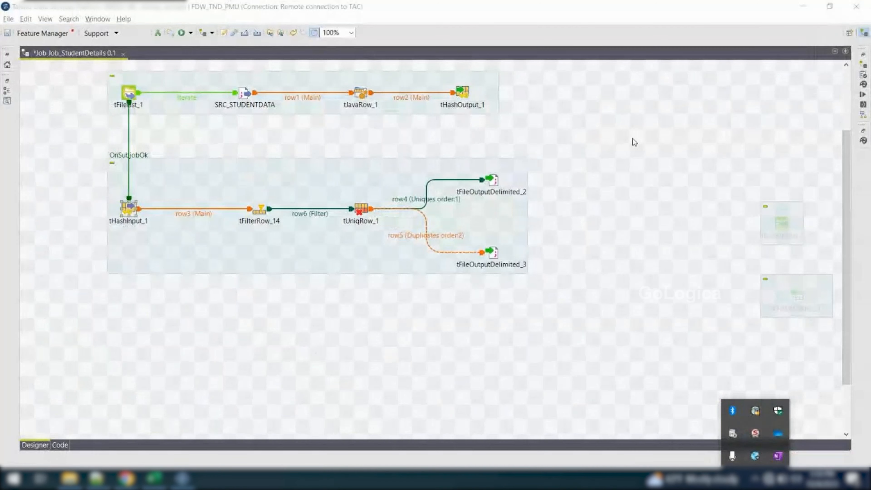
pyautogui.click(57, 326)
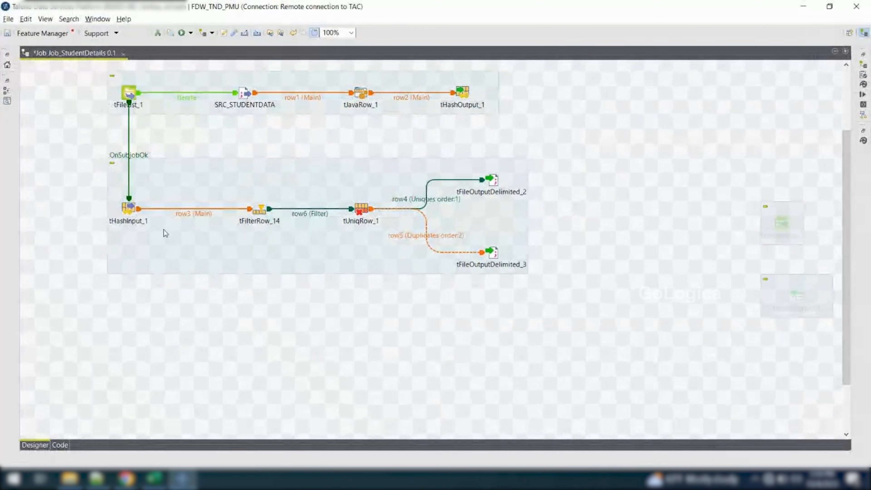
# Run Job_StudentDetails with the DEV context and review its console log
pyautogui.click(863, 94)
pyautogui.click(118, 95)
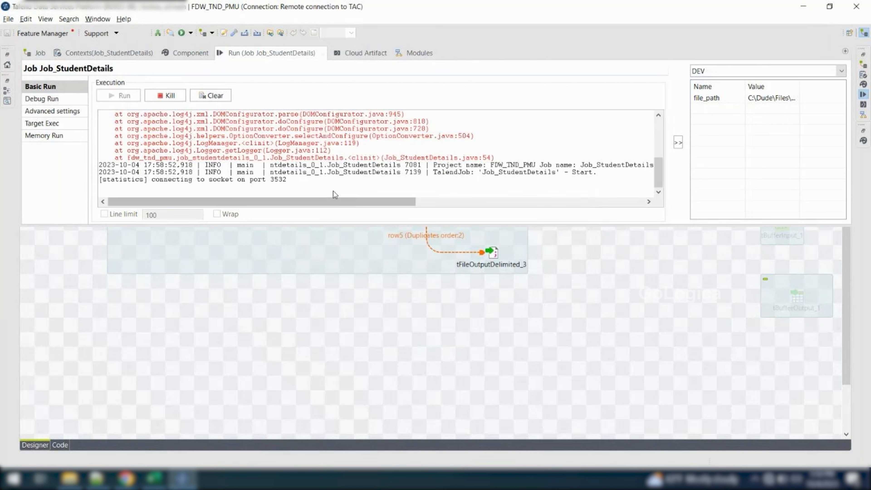
pyautogui.scroll(8, 315, 160)
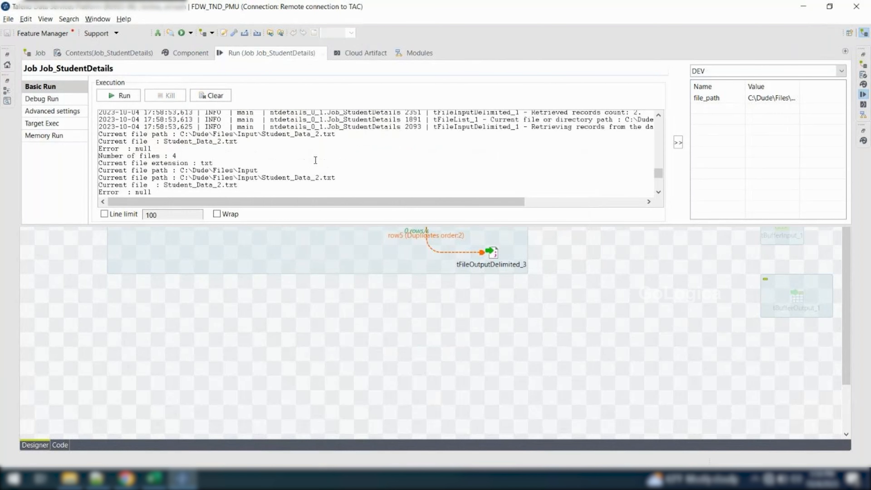
pyautogui.scroll(10, 315, 160)
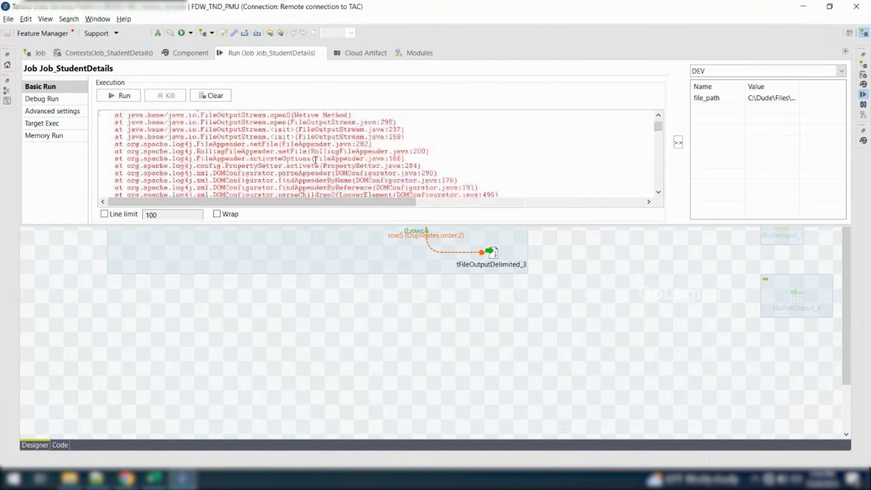
pyautogui.click(197, 283)
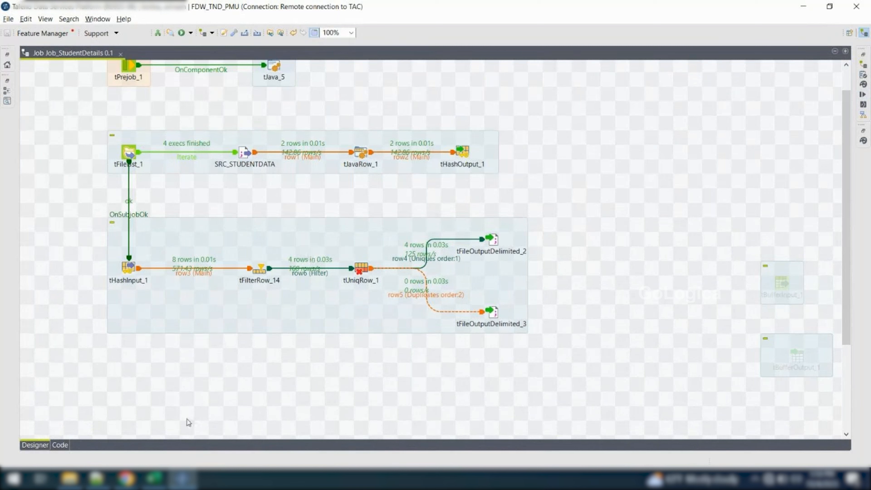
# Check in File Explorer which files the run wrote to the Output folder
pyautogui.click(70, 478)
pyautogui.moveTo(159, 182); pyautogui.dragTo(154, 73)
pyautogui.click(230, 130)
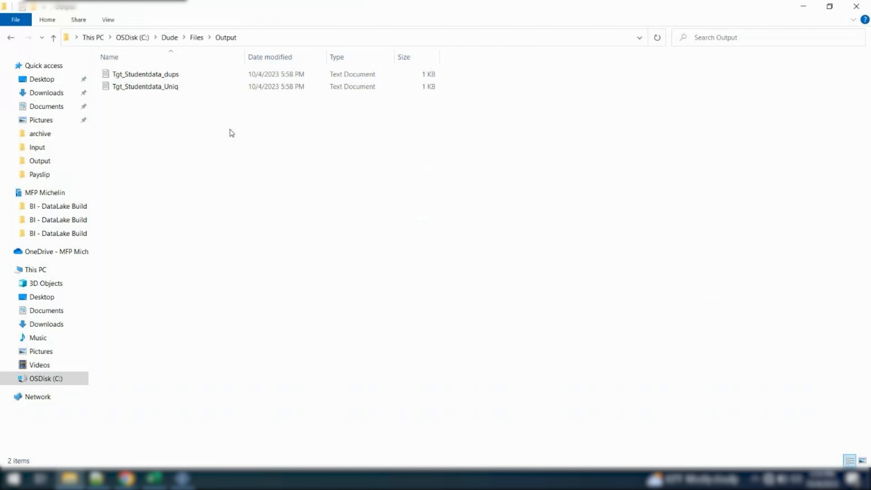
pyautogui.click(805, 7)
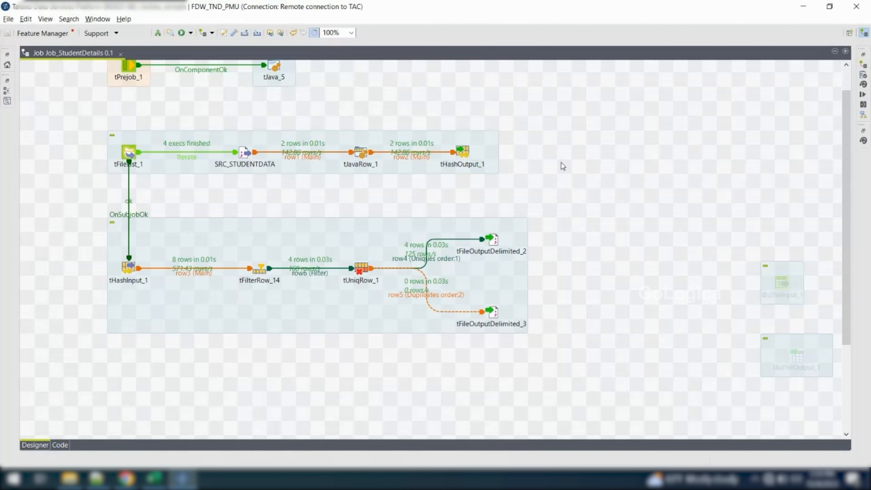
# Activate the deactivated tBufferInput_1 and tBufferOutput_1 components together
pyautogui.moveTo(622, 217); pyautogui.dragTo(823, 377)
pyautogui.rightClick(783, 284)
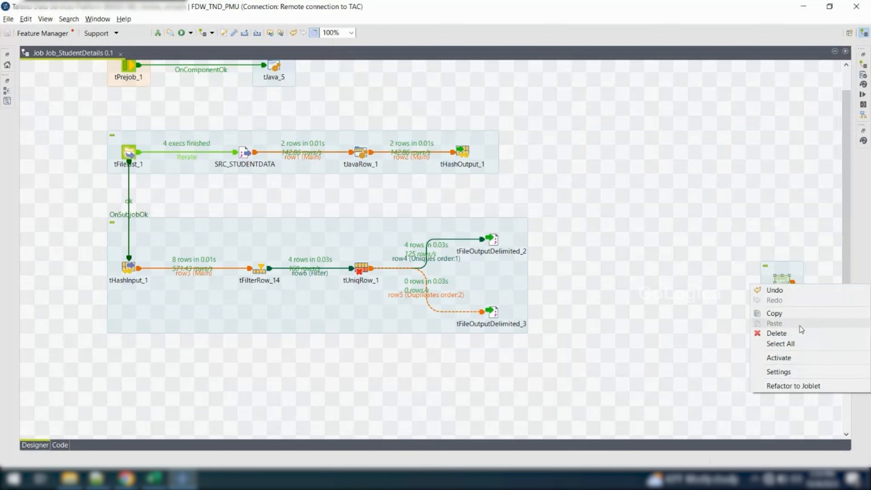
pyautogui.click(783, 355)
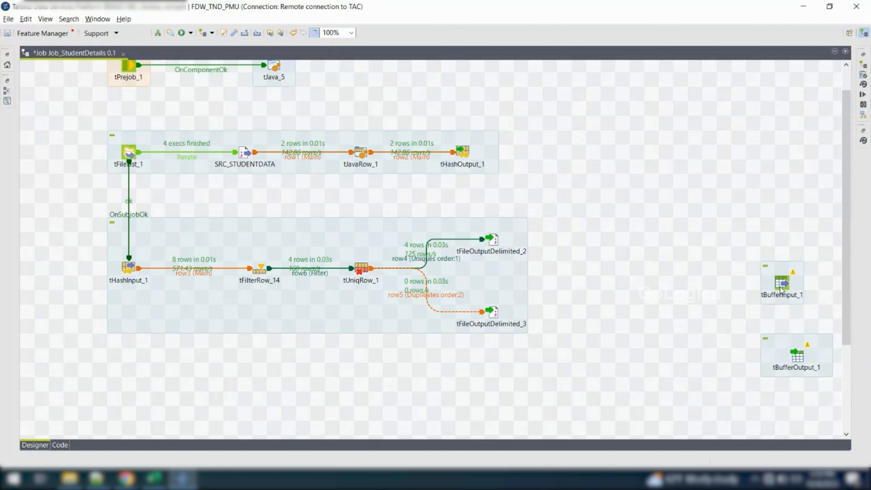
# Place tBufferOutput_1 beside tHashOutput_1 at the end of the first subjob
pyautogui.moveTo(797, 355); pyautogui.dragTo(651, 290)
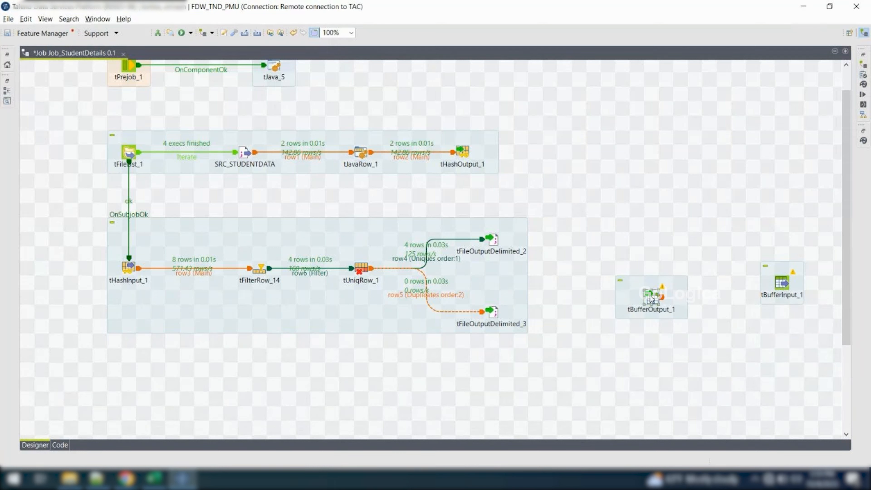
pyautogui.moveTo(652, 299); pyautogui.dragTo(78, 274)
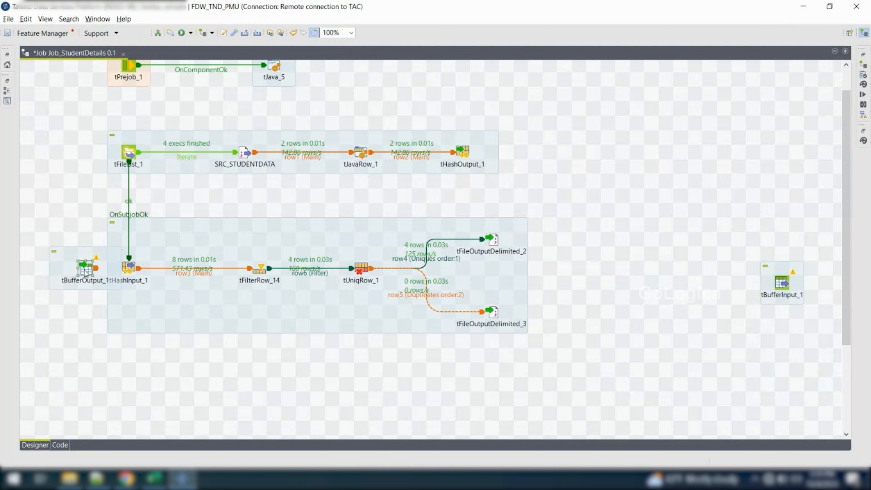
pyautogui.moveTo(88, 272); pyautogui.dragTo(537, 154)
# Clear the previous run's console output and row statistics for Job_StudentDetails
pyautogui.click(463, 153)
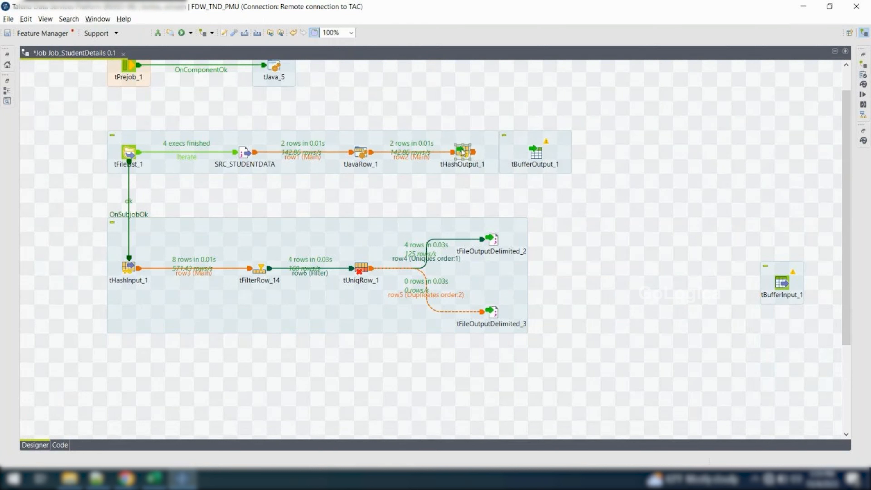
pyautogui.click(427, 156)
pyautogui.click(863, 94)
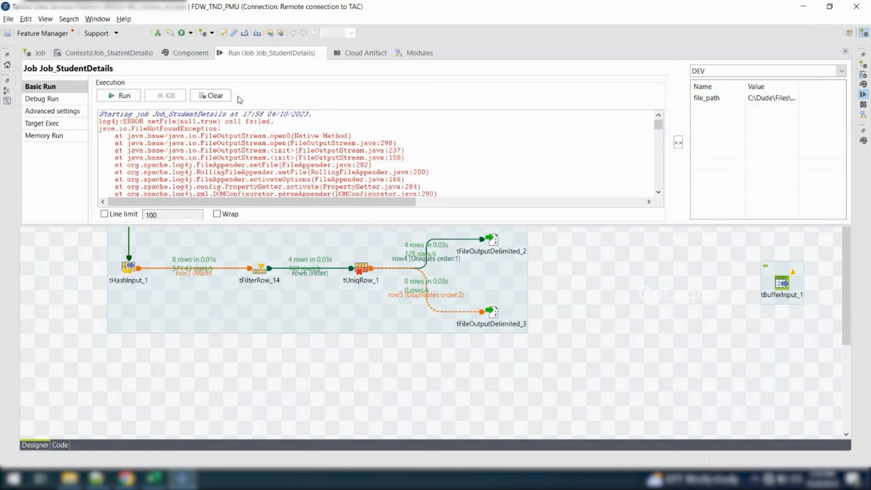
pyautogui.click(224, 96)
pyautogui.click(597, 303)
# Move tBufferOutput_1 above tHashOutput_1 and redirect the row2 connection from tJavaRow_1 to it
pyautogui.click(406, 156)
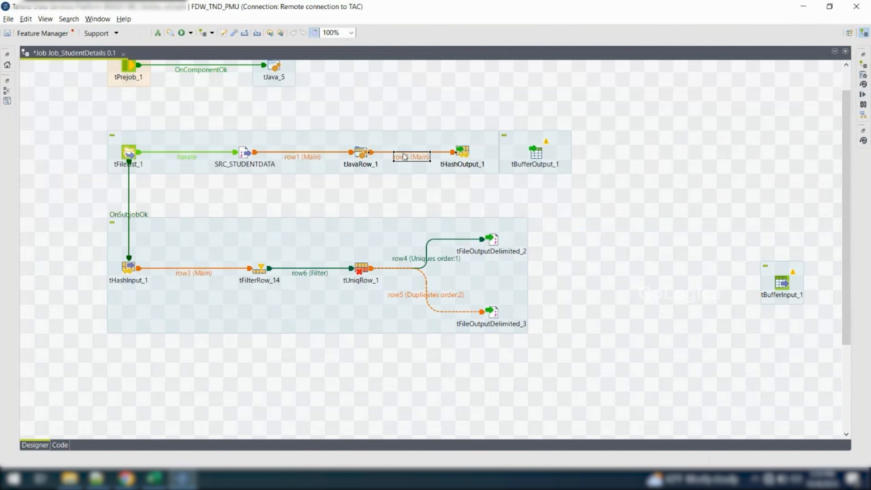
pyautogui.click(538, 158)
pyautogui.moveTo(538, 158); pyautogui.dragTo(465, 116)
pyautogui.click(422, 159)
pyautogui.moveTo(460, 151); pyautogui.dragTo(461, 109)
# Move tHashOutput_1 away from the first subjob and deactivate it
pyautogui.moveTo(463, 151); pyautogui.dragTo(666, 164)
pyautogui.rightClick(669, 161)
pyautogui.click(691, 165)
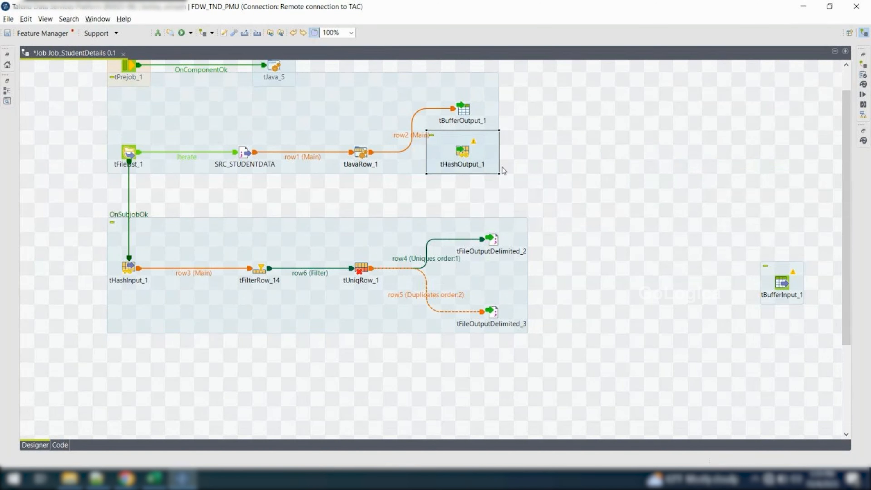
pyautogui.moveTo(470, 155); pyautogui.dragTo(628, 156)
pyautogui.rightClick(620, 151)
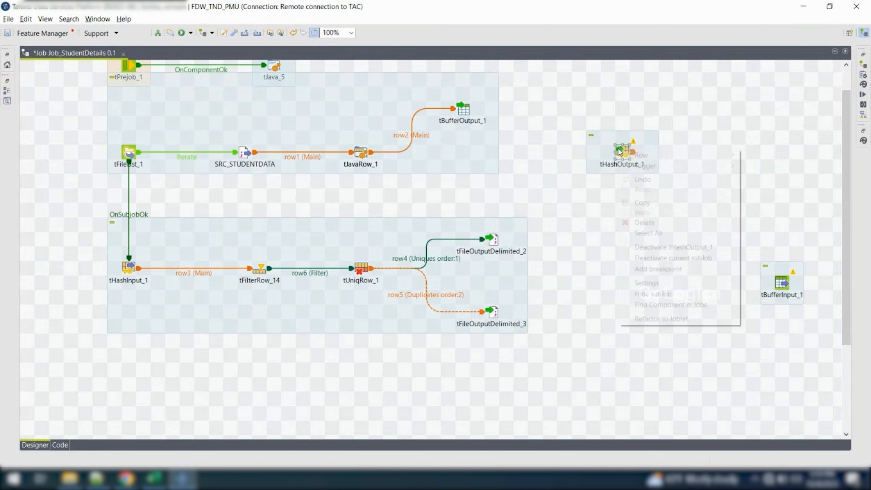
pyautogui.click(669, 248)
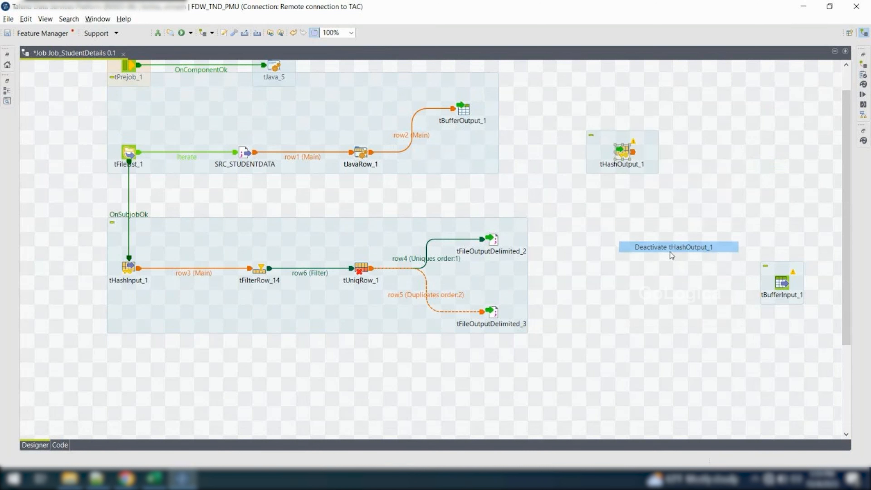
# Place tBufferInput_1 below tHashInput_1 and make it the source of the row3 connection to tFilterRow_14
pyautogui.moveTo(762, 285); pyautogui.dragTo(151, 375)
pyautogui.click(197, 274)
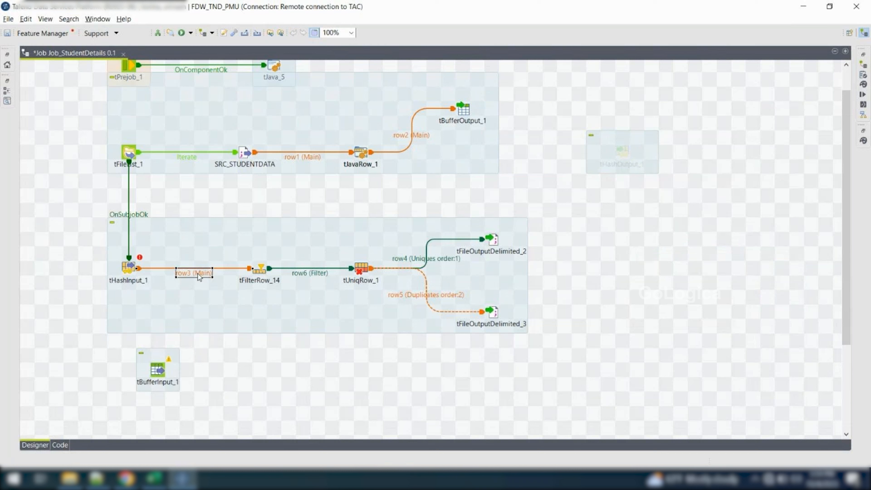
pyautogui.moveTo(141, 263)
pyautogui.moveTo(138, 270); pyautogui.dragTo(164, 370)
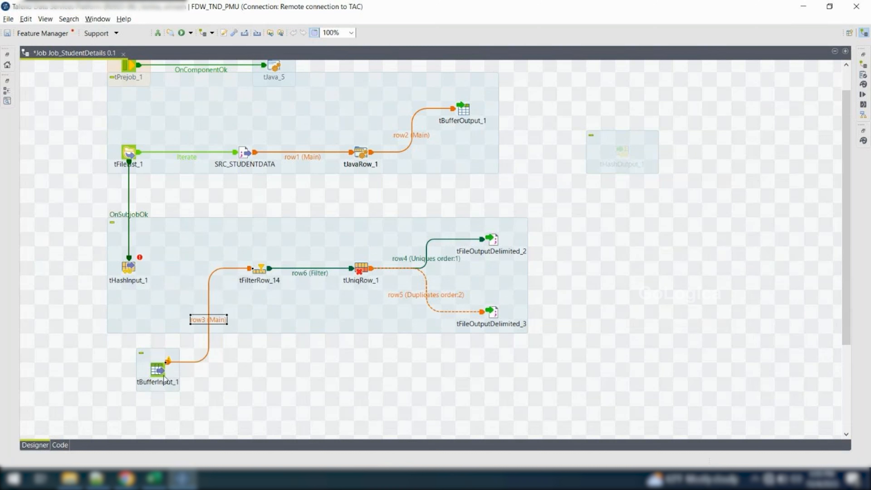
# Redirect tFileList_1's OnSubjobOk trigger from tHashInput_1 to tBufferInput_1
pyautogui.click(129, 272)
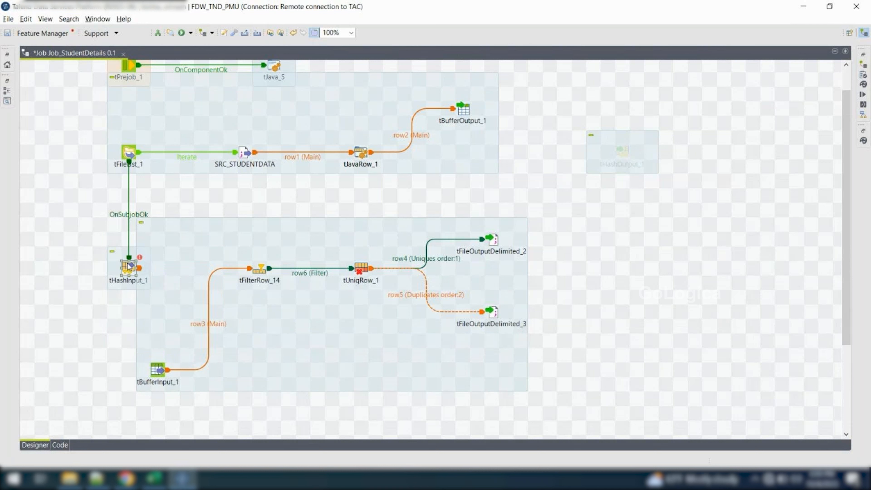
pyautogui.click(127, 217)
pyautogui.moveTo(129, 257); pyautogui.dragTo(164, 370)
# Move tHashInput_1 out of the second subjob, deactivate it, and park it below the deactivated tHashOutput_1
pyautogui.moveTo(129, 270); pyautogui.dragTo(57, 298)
pyautogui.rightClick(57, 298)
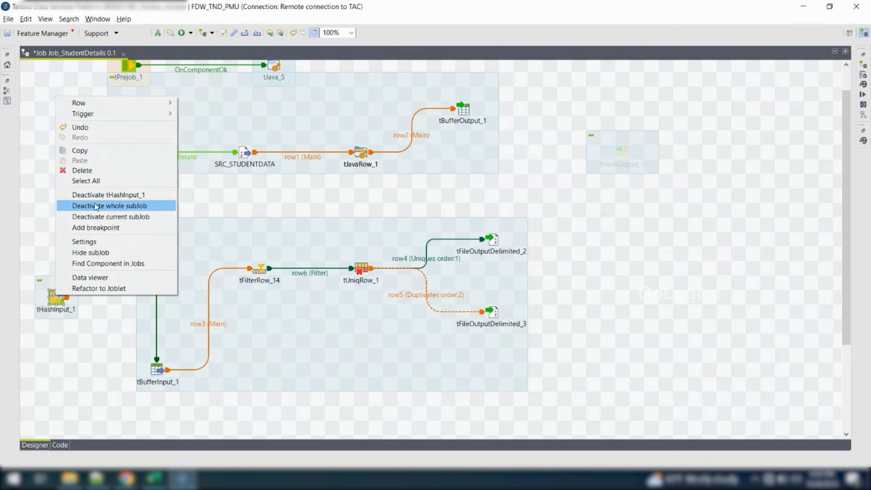
pyautogui.click(92, 195)
pyautogui.moveTo(493, 210); pyautogui.dragTo(623, 226)
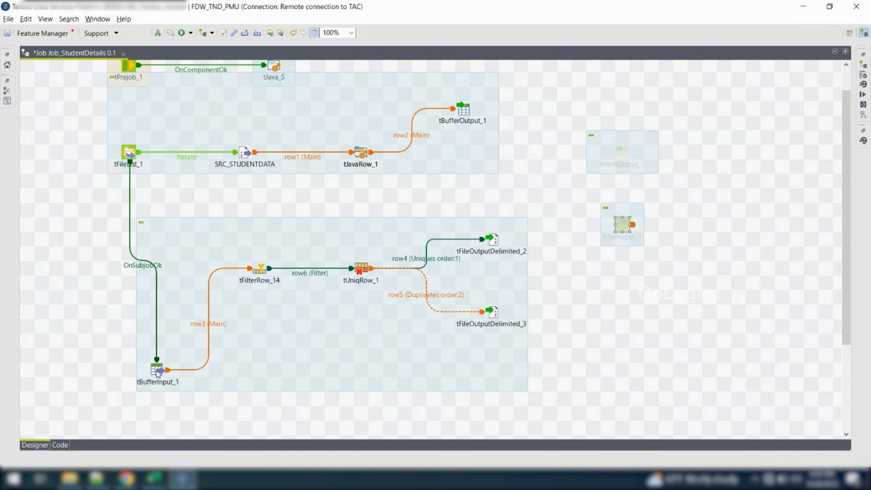
# Align tBufferInput_1 with tFilterRow_14 in the second subjob and tBufferOutput_1 with tJavaRow_1 in the first
pyautogui.moveTo(157, 374); pyautogui.dragTo(130, 271)
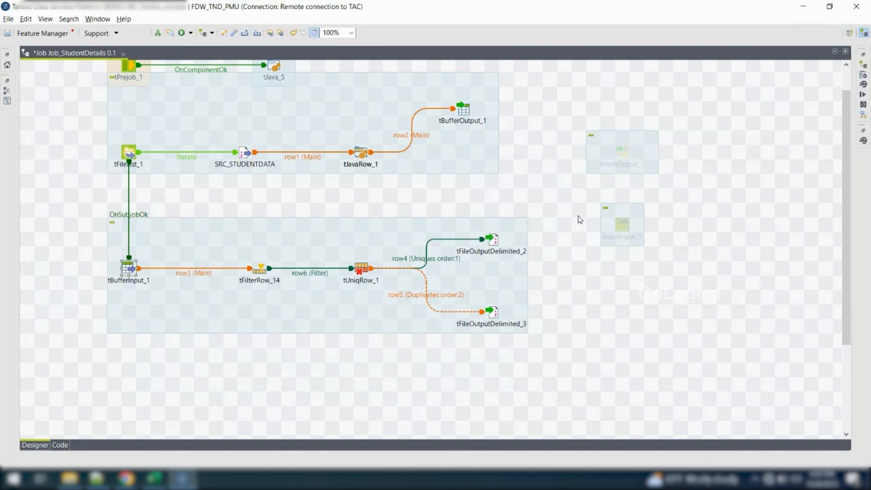
pyautogui.moveTo(472, 117); pyautogui.dragTo(466, 155)
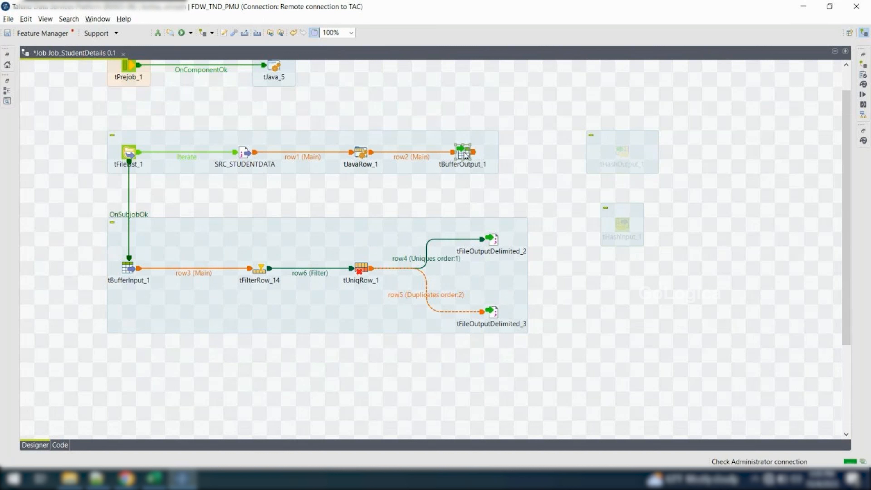
pyautogui.moveTo(576, 127); pyautogui.dragTo(683, 267)
pyautogui.click(670, 201)
pyautogui.moveTo(549, 112); pyautogui.dragTo(647, 159)
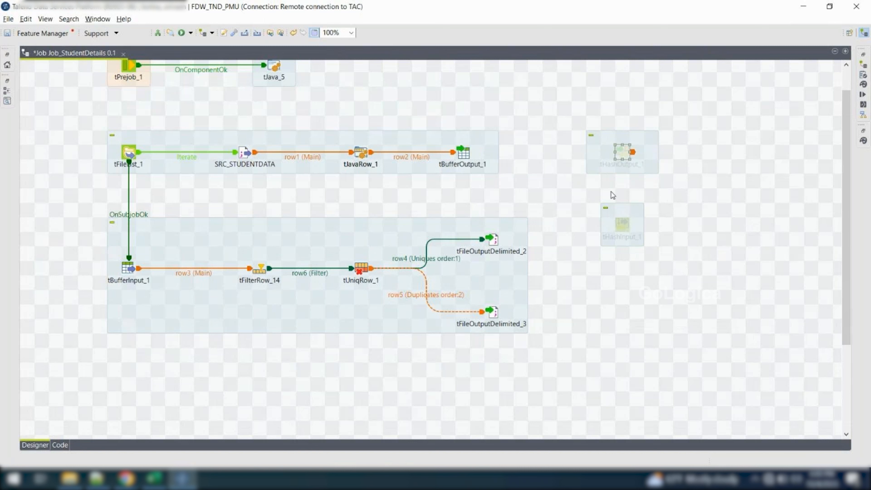
pyautogui.moveTo(614, 211); pyautogui.dragTo(662, 263)
pyautogui.moveTo(563, 106); pyautogui.dragTo(669, 183)
pyautogui.moveTo(586, 198); pyautogui.dragTo(679, 277)
pyautogui.click(611, 197)
pyautogui.moveTo(578, 122); pyautogui.dragTo(673, 193)
pyautogui.moveTo(581, 200); pyautogui.dragTo(704, 276)
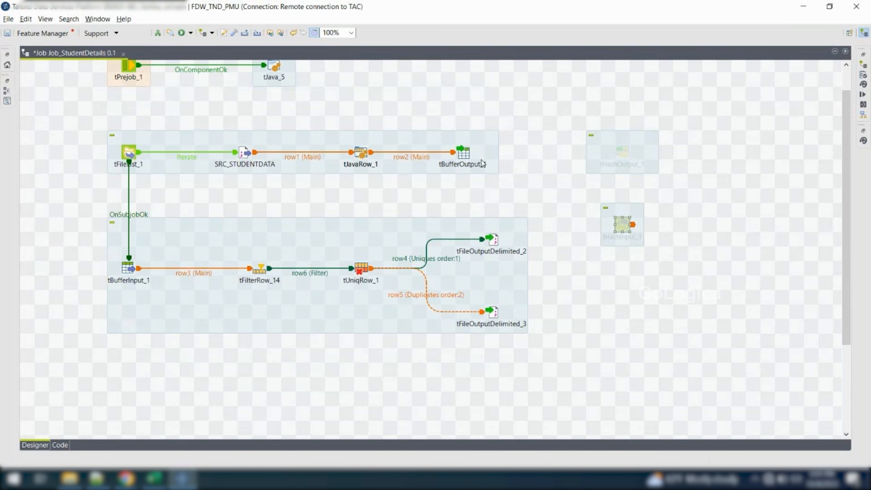
# Review the schema of tBufferOutput_1 and the basic settings of tBufferInput_1
pyautogui.doubleClick(466, 157)
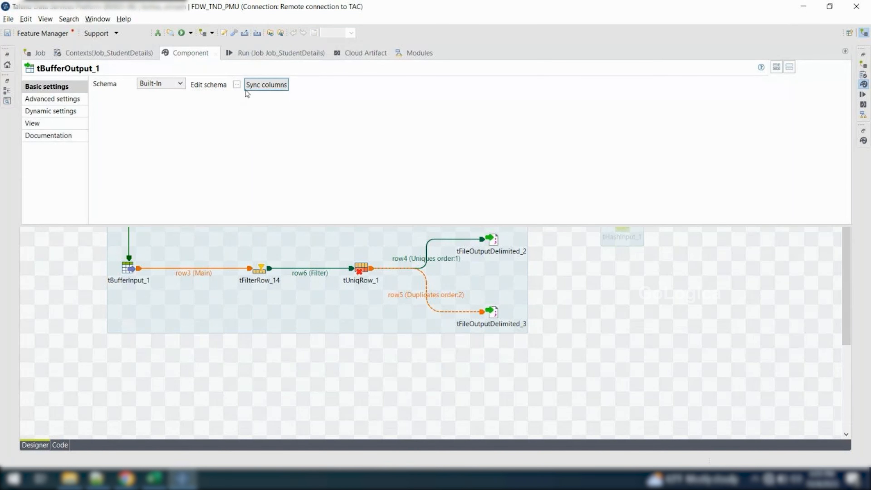
pyautogui.click(237, 87)
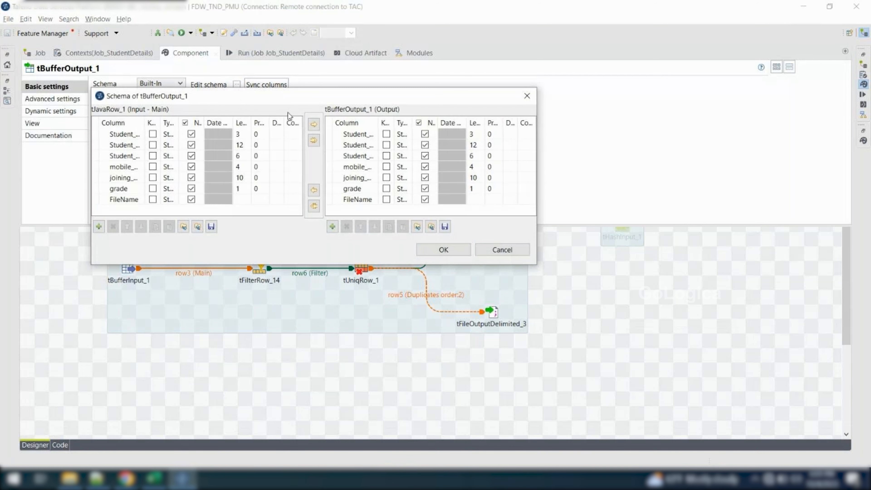
pyautogui.press('Escape')
pyautogui.click(120, 338)
pyautogui.doubleClick(128, 262)
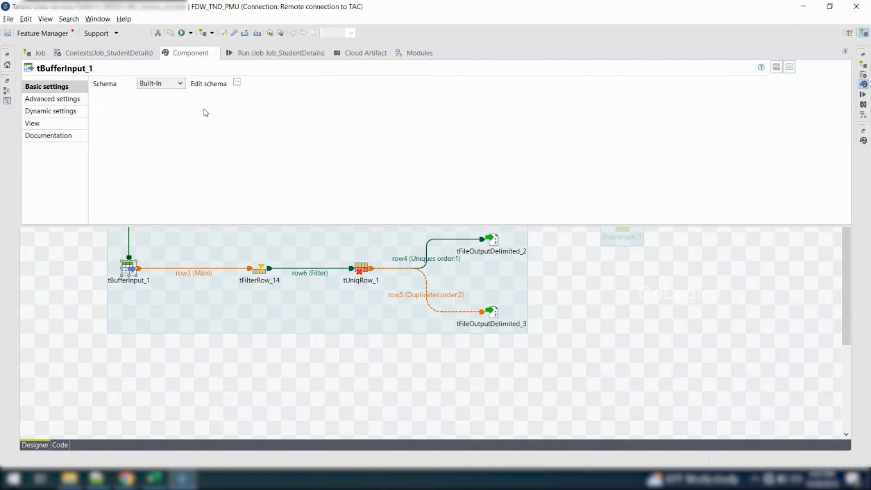
pyautogui.click(77, 373)
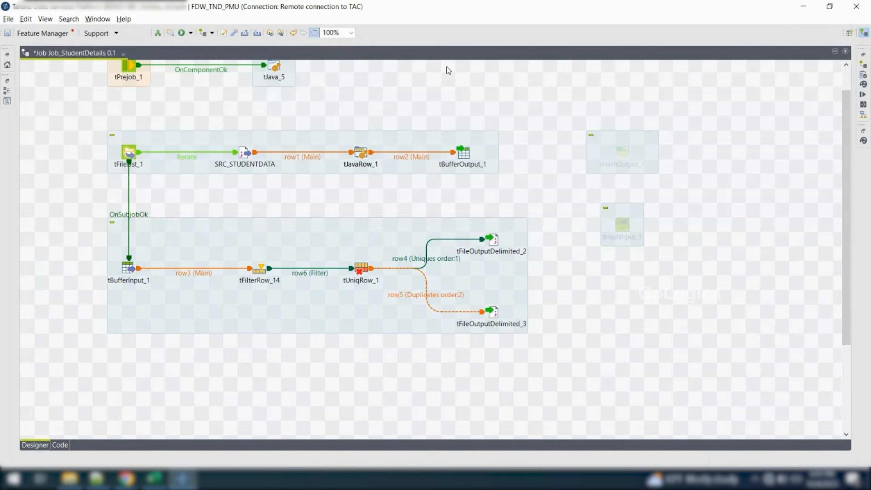
# Compare the basic settings of tBufferOutput_1 with those of tBufferInput_1
pyautogui.doubleClick(463, 156)
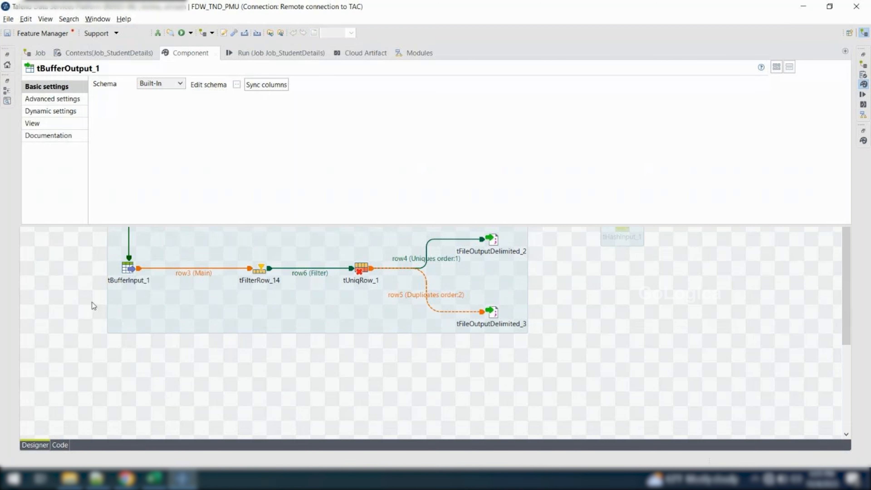
pyautogui.hotkey('ctrl', 'm')
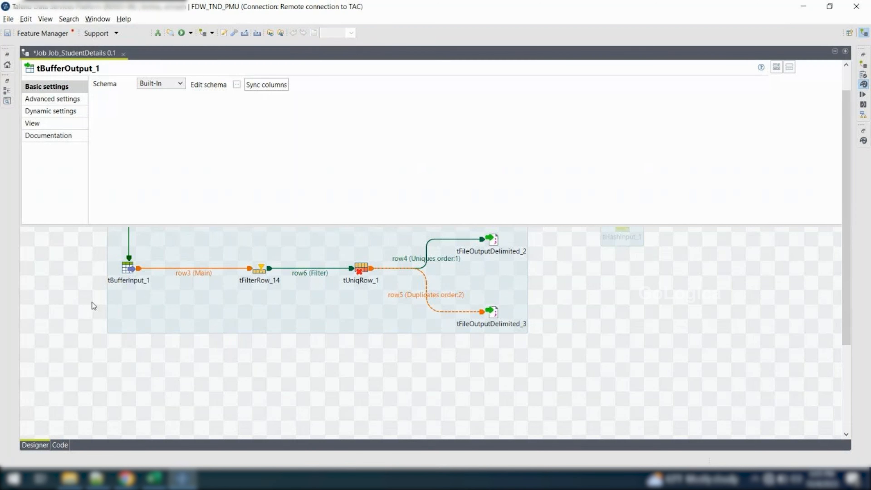
pyautogui.click(129, 262)
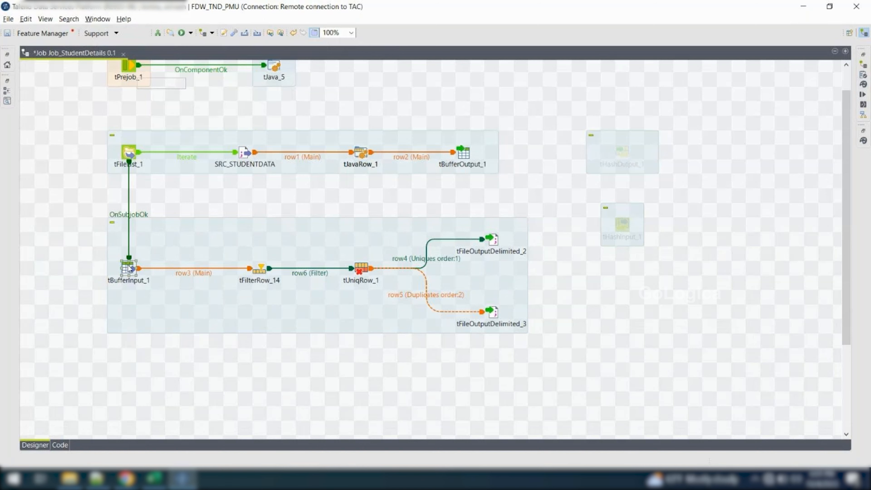
pyautogui.doubleClick(129, 266)
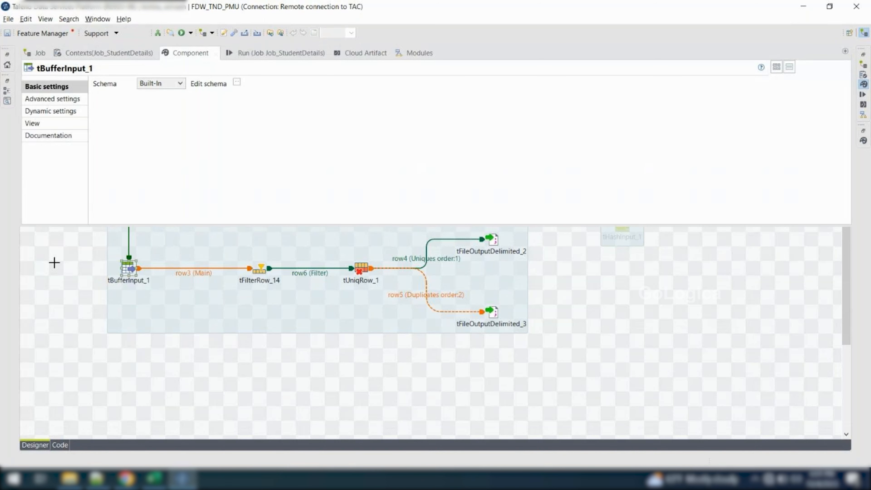
pyautogui.hotkey('ctrl', 'm')
pyautogui.click(467, 154)
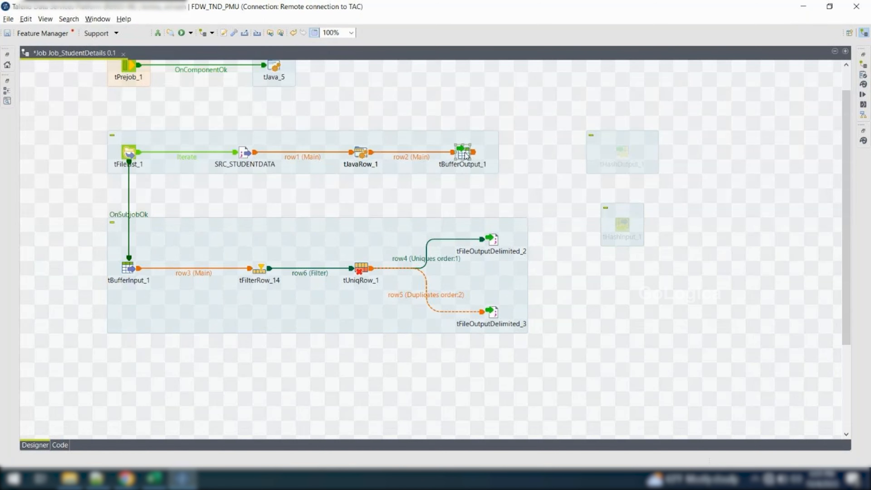
pyautogui.doubleClick(466, 154)
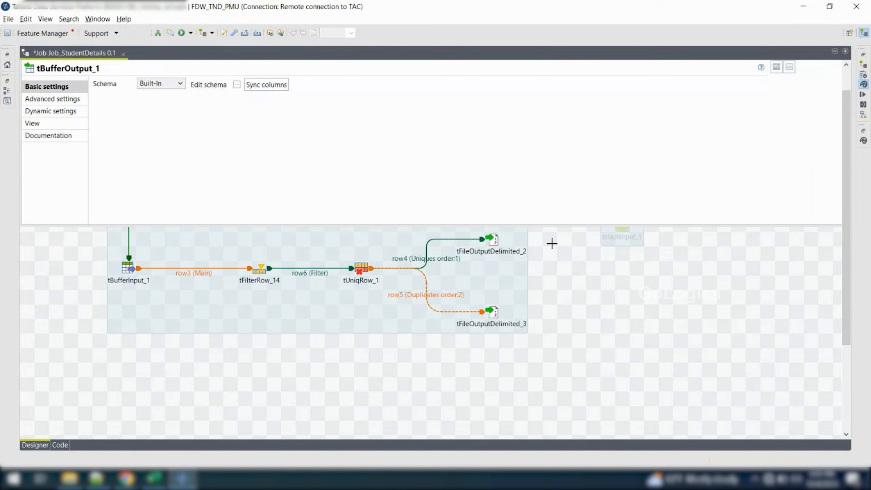
pyautogui.hotkey('ctrl', 'm')
pyautogui.doubleClick(465, 157)
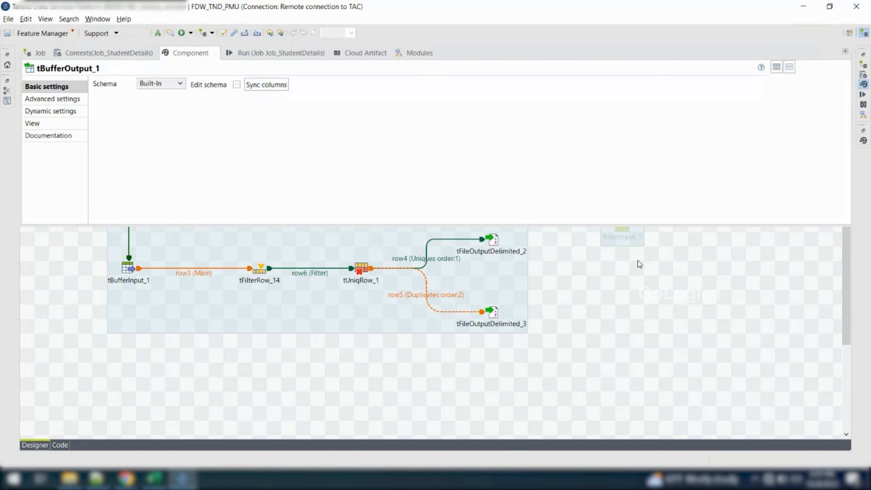
pyautogui.hotkey('ctrl', 'm')
# Examine the basic settings of tHashOutput_1 and tHashInput_1 for comparison with tBufferInput_1
pyautogui.doubleClick(621, 160)
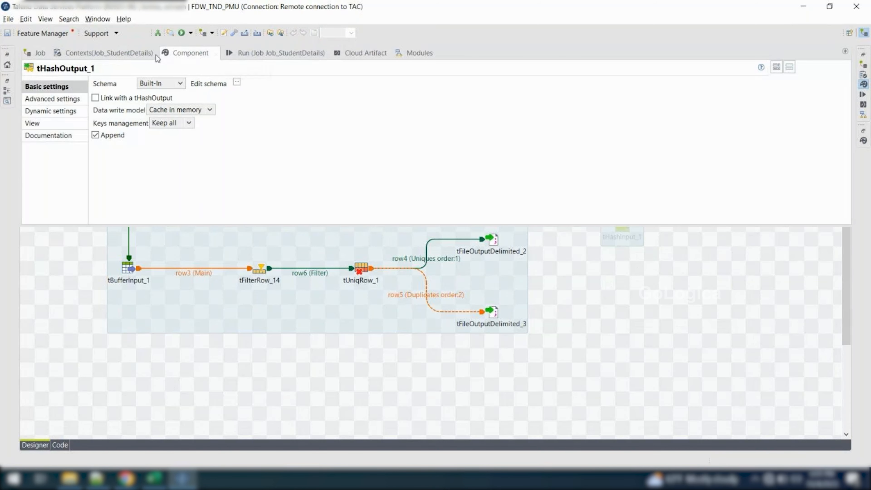
pyautogui.hotkey('ctrl', 'm')
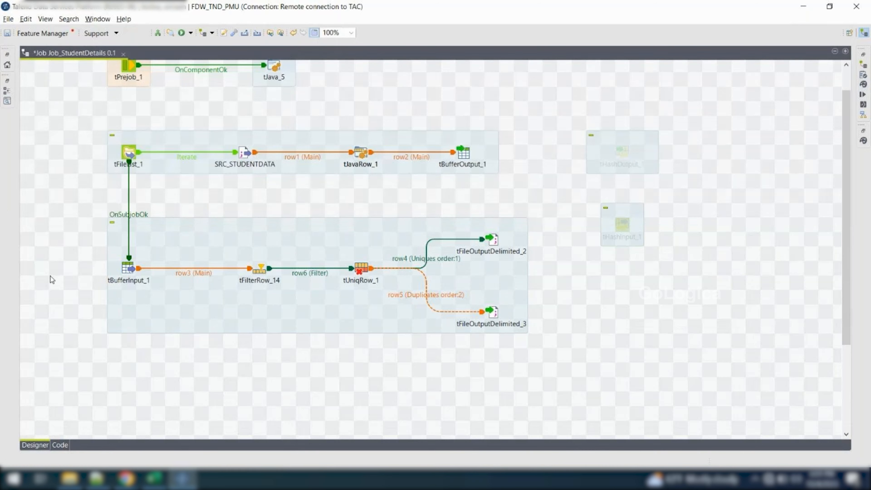
pyautogui.doubleClick(127, 269)
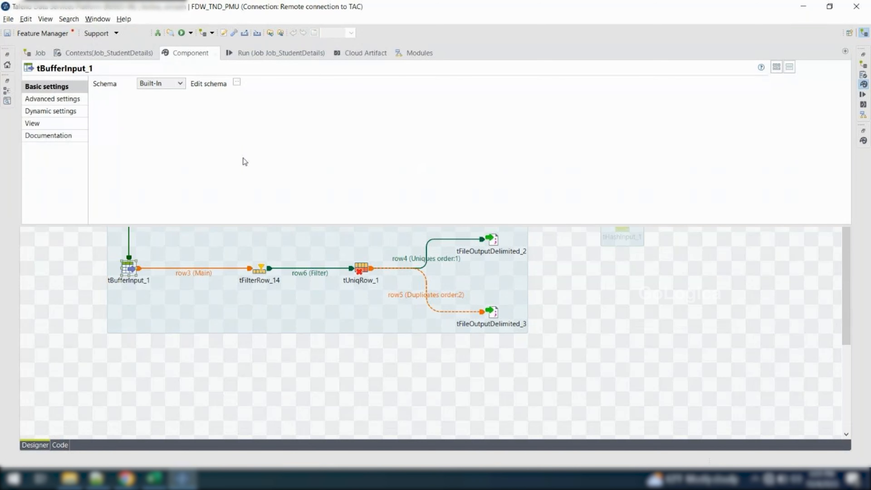
pyautogui.click(86, 367)
pyautogui.hotkey('ctrl', 'm')
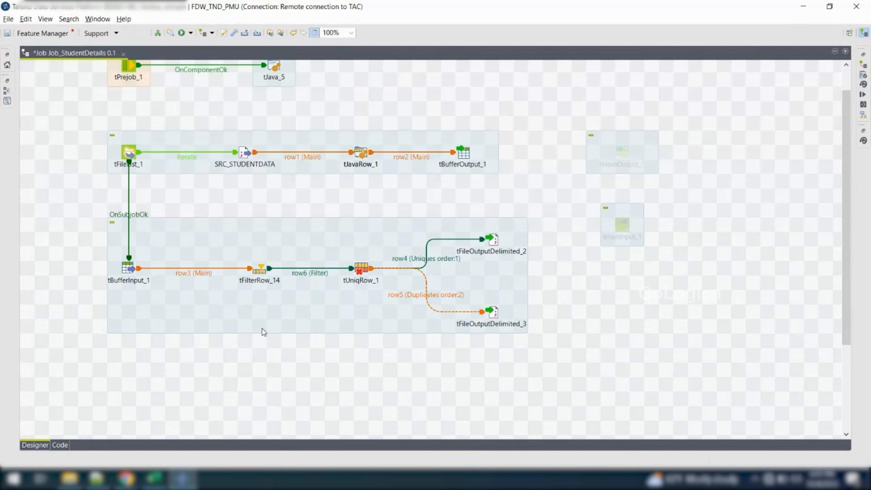
pyautogui.doubleClick(623, 225)
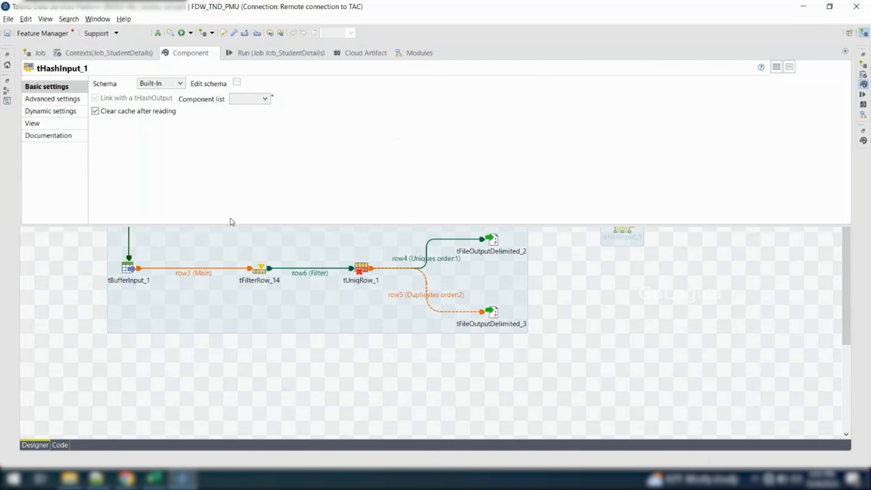
pyautogui.click(226, 370)
pyautogui.hotkey('ctrl', 'm')
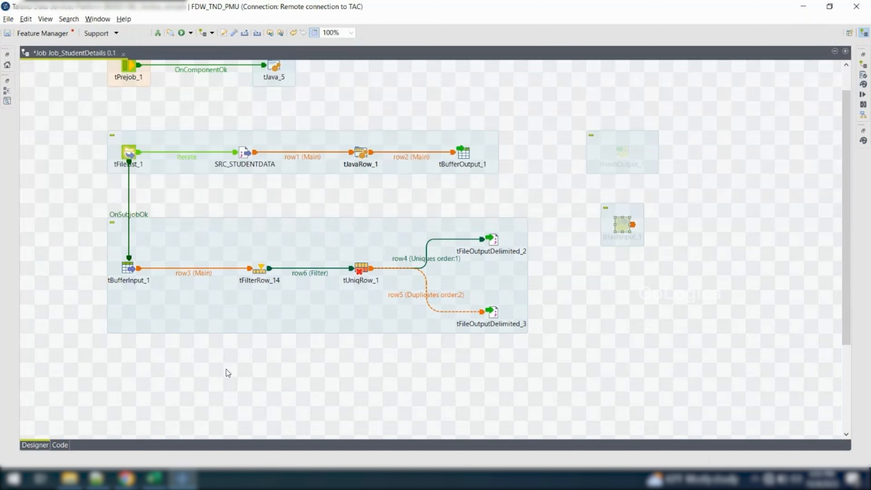
# Run Job_StudentDetails in the DEV context with the tBufferOutput and tBufferInput components in place
pyautogui.click(77, 479)
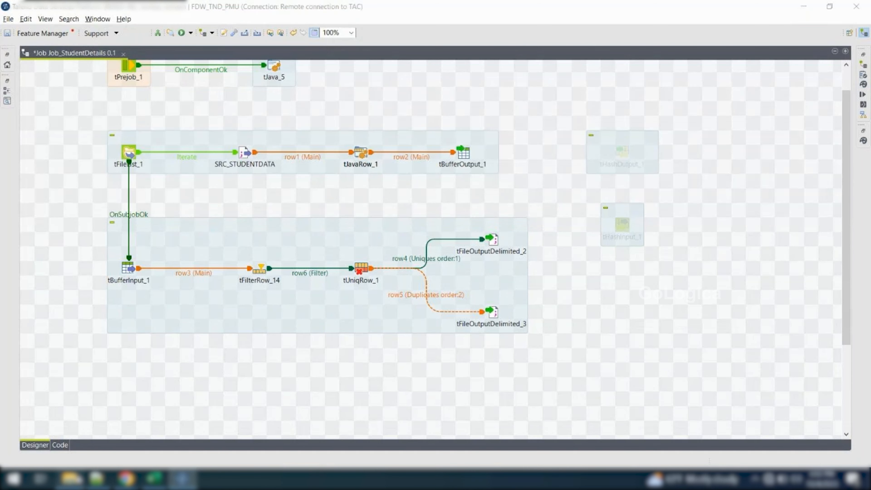
pyautogui.click(863, 95)
pyautogui.click(118, 95)
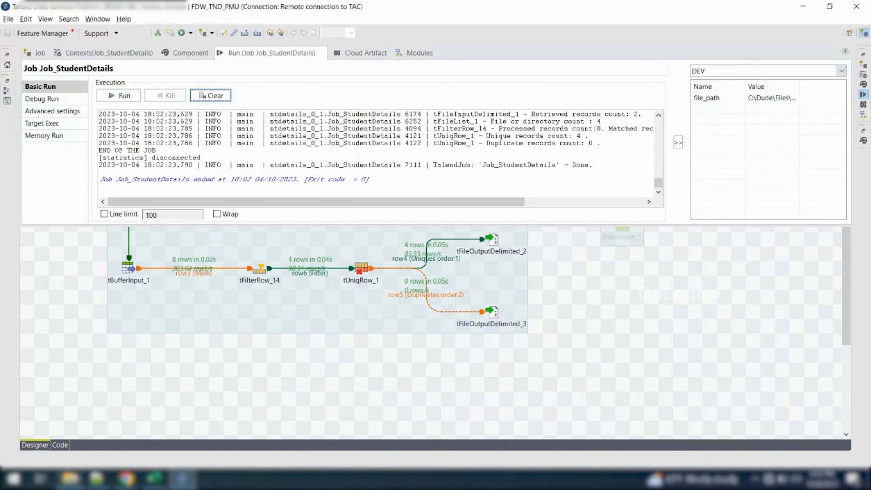
# Check the Tgt_Studentdata_dups and Tgt_Studentdata_Uniq files in File Explorer's Output folder, then return to the Talend job design
pyautogui.click(70, 479)
pyautogui.moveTo(118, 184); pyautogui.dragTo(180, 71)
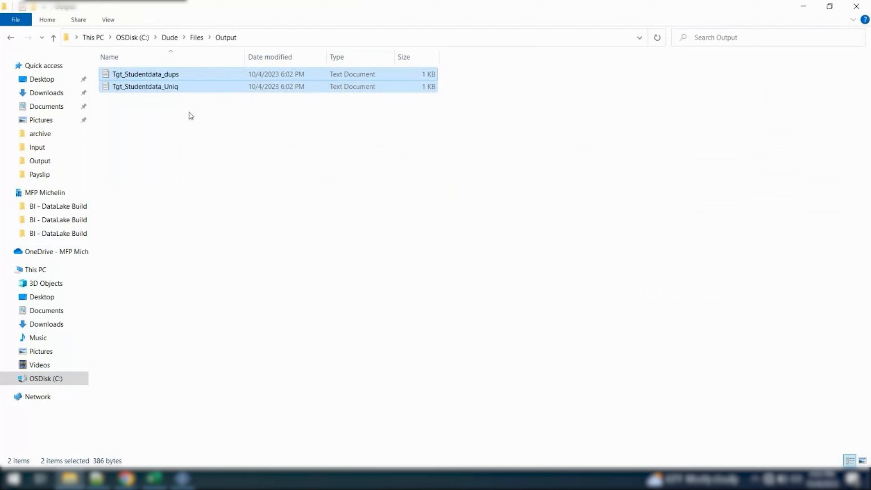
pyautogui.click(182, 483)
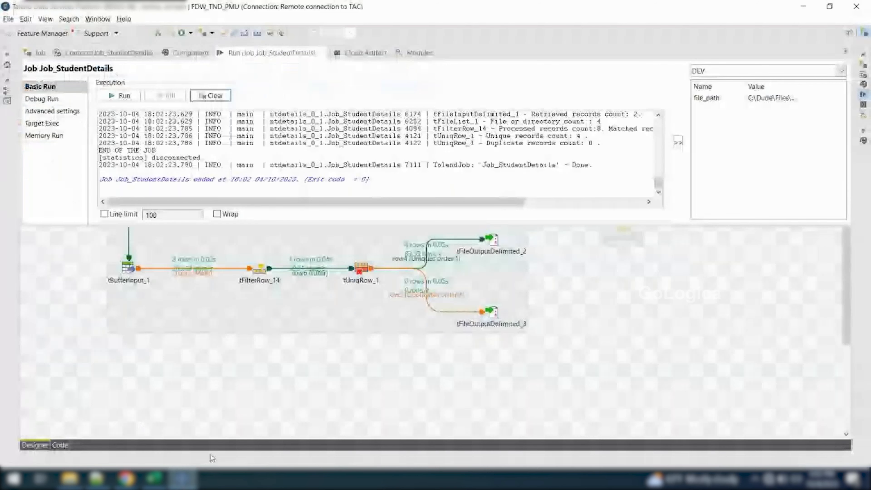
pyautogui.click(270, 392)
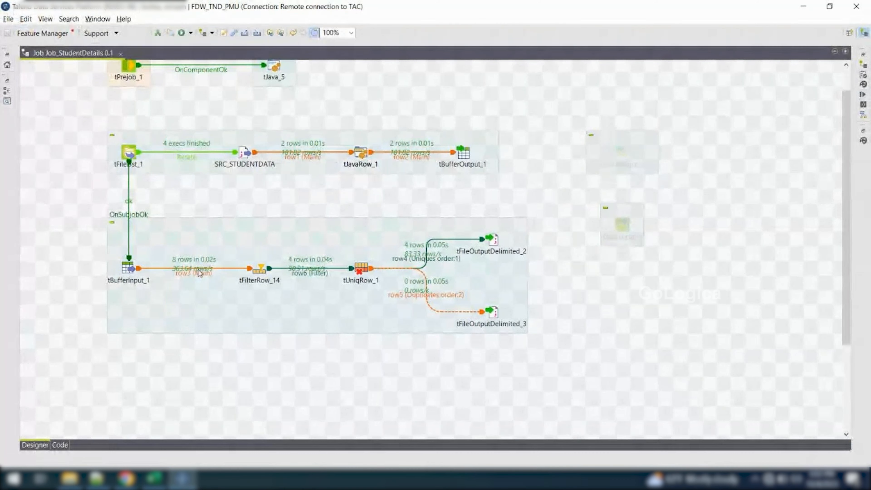
pyautogui.moveTo(590, 141); pyautogui.dragTo(670, 271)
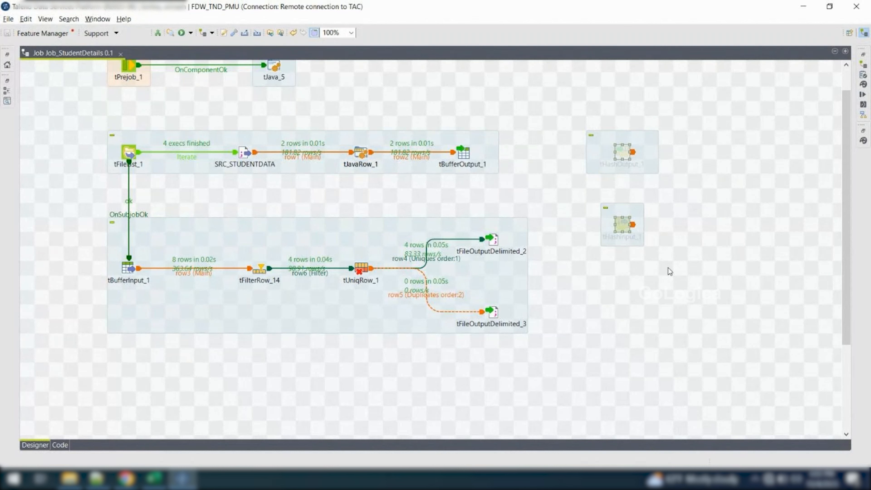
pyautogui.click(622, 225)
pyautogui.moveTo(576, 123); pyautogui.dragTo(678, 262)
pyautogui.click(468, 156)
pyautogui.moveTo(102, 126); pyautogui.dragTo(508, 182)
pyautogui.moveTo(103, 221); pyautogui.dragTo(527, 329)
pyautogui.click(566, 335)
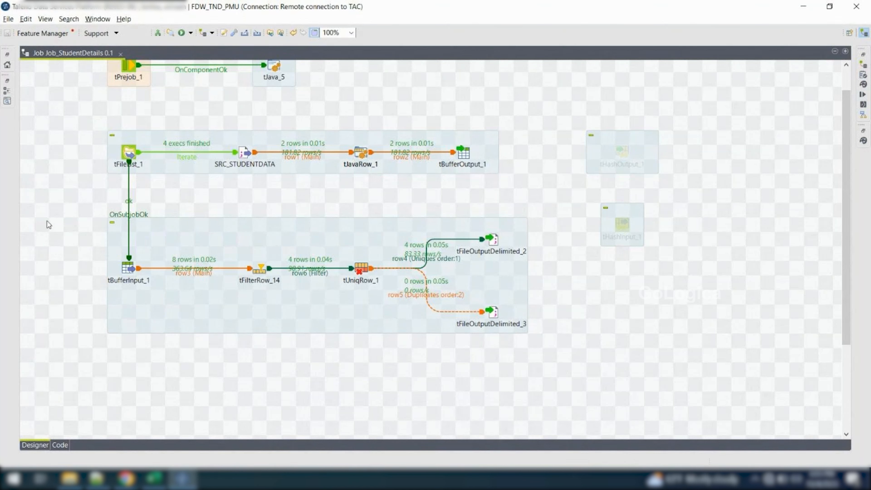
pyautogui.moveTo(47, 218); pyautogui.dragTo(551, 372)
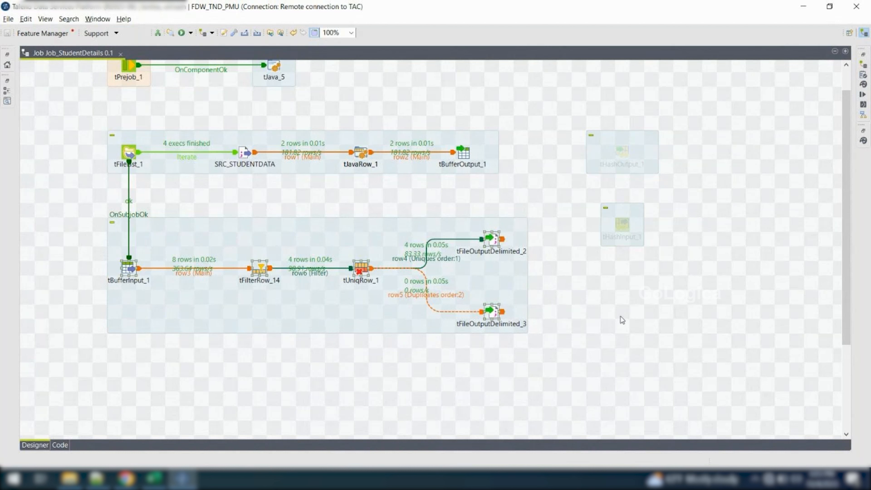
# Switch to the Excel component list and add thashinput, thashoutput, tbufferinput and tbufferoutput in cells A19 to A22
pyautogui.click(154, 478)
pyautogui.click(55, 417)
pyautogui.write('thashinput')
pyautogui.press('Return')
pyautogui.write('thashoutput')
pyautogui.press('Return')
pyautogui.write('tbufferinput')
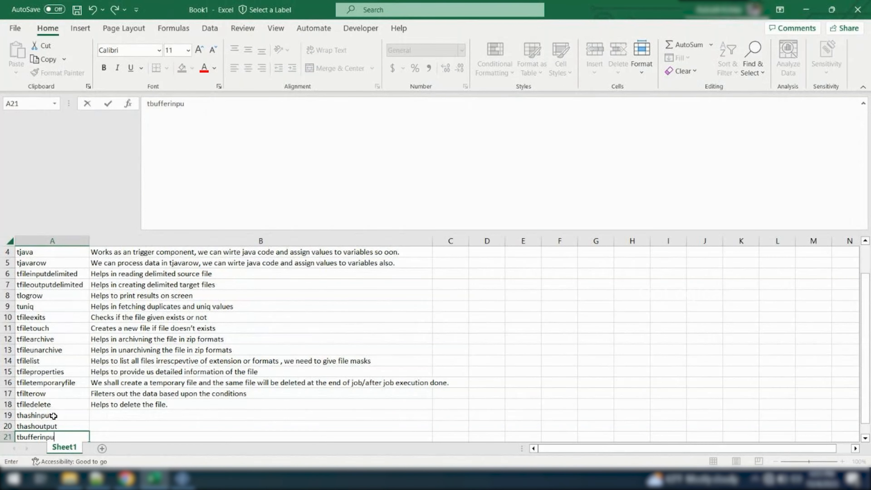
pyautogui.press('Return')
pyautogui.write('tbufferoutput')
# Describe thashinput in cell B19 as "read the data from thashoutput"
pyautogui.press('Right')
pyautogui.press('Up')
pyautogui.press('Up')
pyautogui.press('Up')
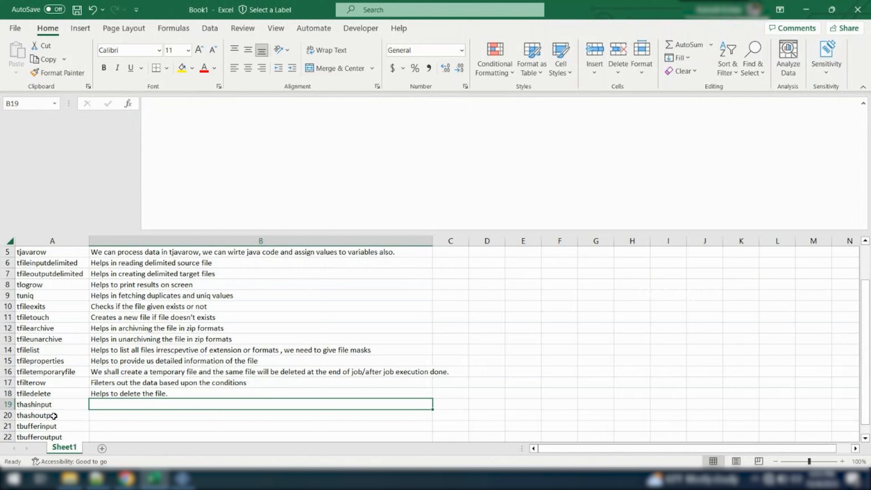
pyautogui.write('read the data from thashoutput')
pyautogui.press('Return')
# Reword the thashinput description in cell B19 as "read the data from the data in thashoutput"
pyautogui.click(144, 404)
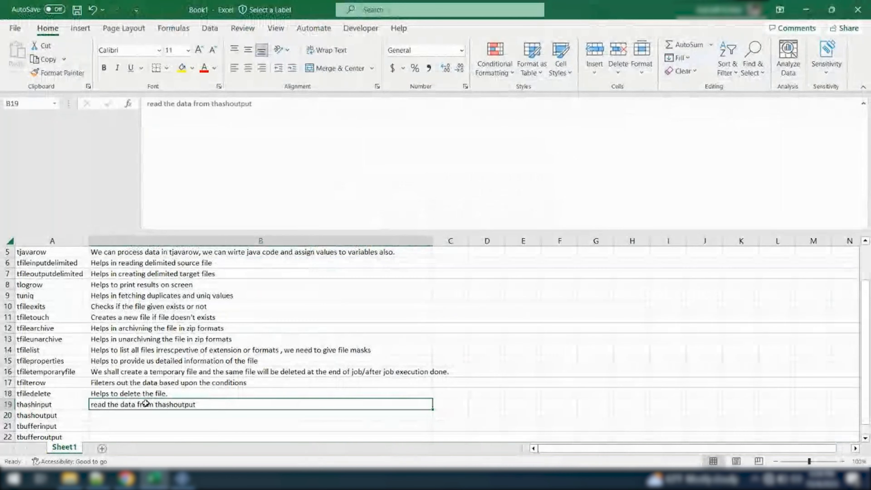
pyautogui.doubleClick(146, 405)
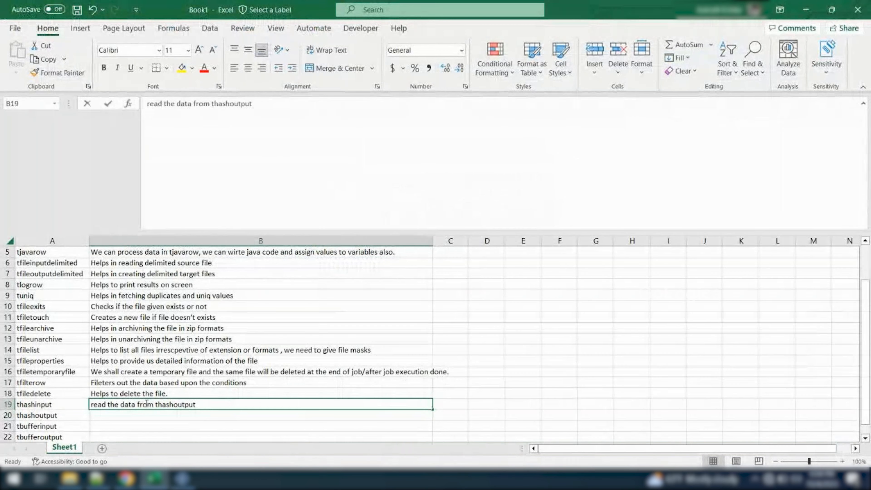
pyautogui.click(156, 405)
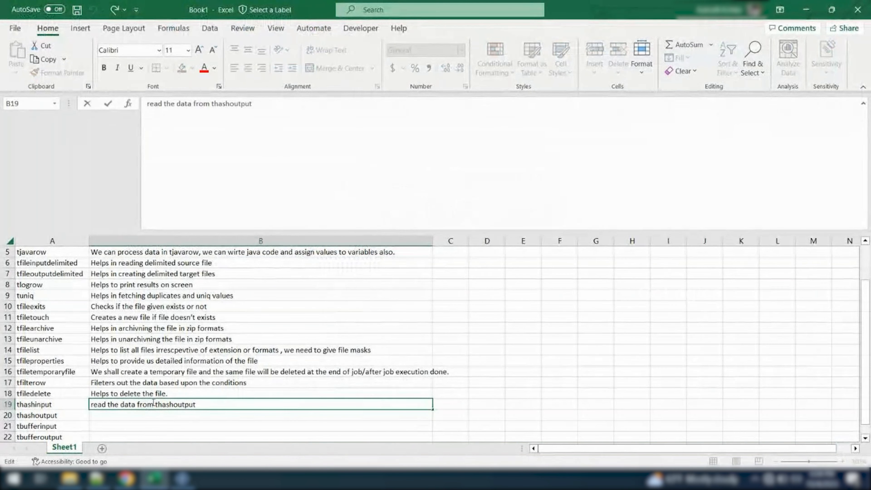
pyautogui.write('the data in')
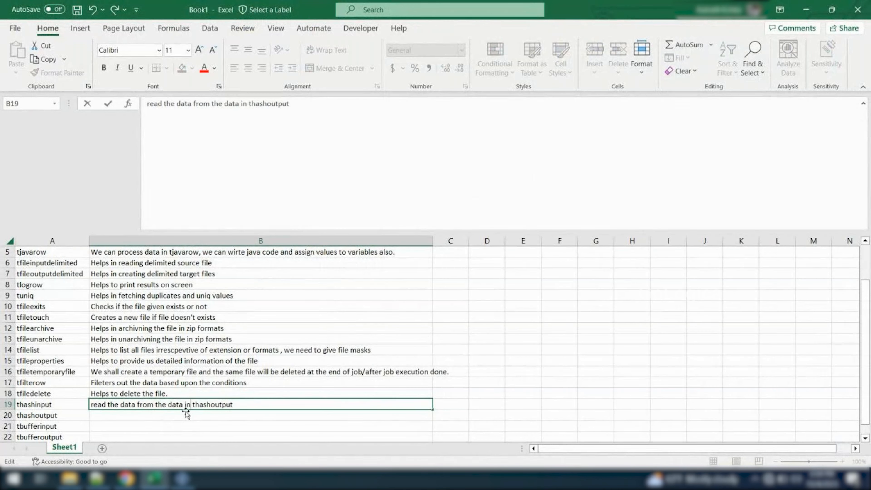
# Describe thashoutput in cell B20 as "helps to write the data"
pyautogui.click(177, 415)
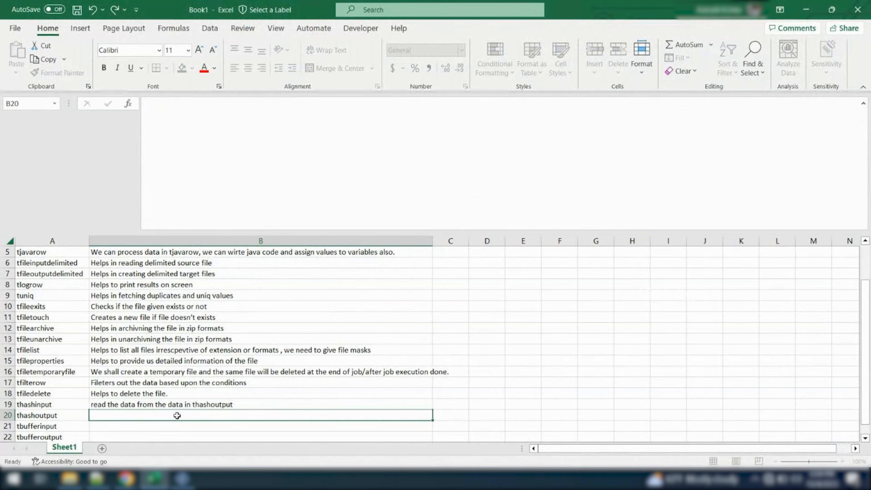
pyautogui.doubleClick(153, 416)
pyautogui.write('help')
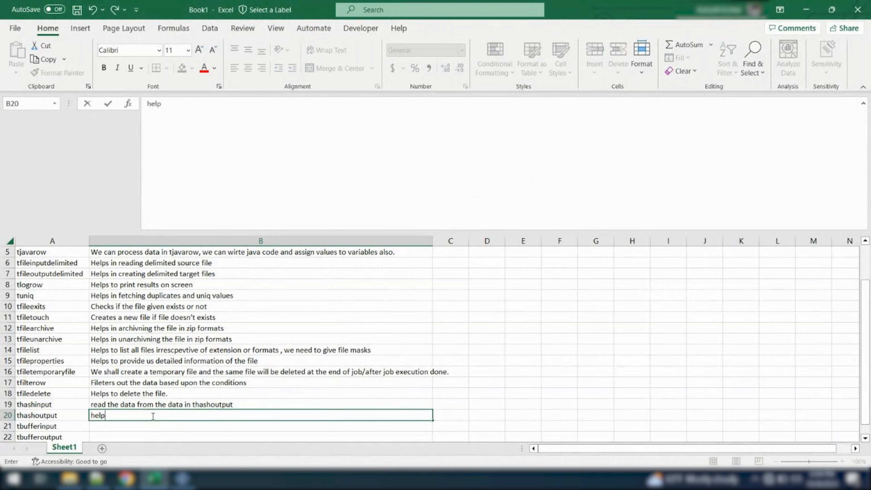
pyautogui.write('s to write the data')
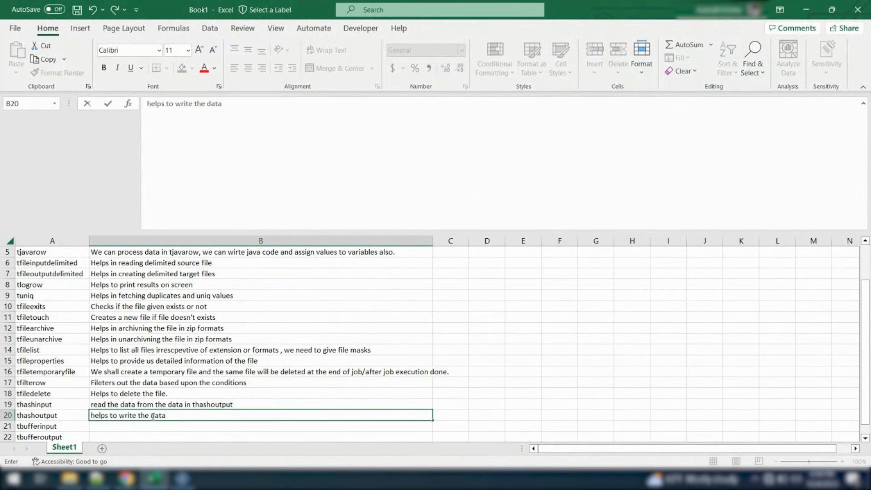
pyautogui.click(404, 408)
# Copy the descriptions in B19 and B20 to B21 and B22, and change B21 to "read the data from the data in tbuffer"
pyautogui.click(230, 416)
pyautogui.hotkey('shift', 'Up')
pyautogui.hotkey('ctrl', 'c')
pyautogui.press('Down')
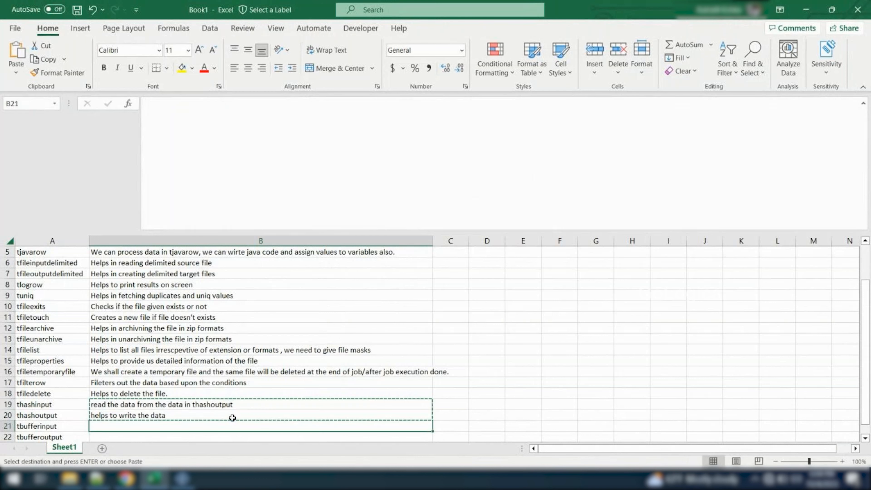
pyautogui.hotkey('ctrl', 'v')
pyautogui.click(218, 416)
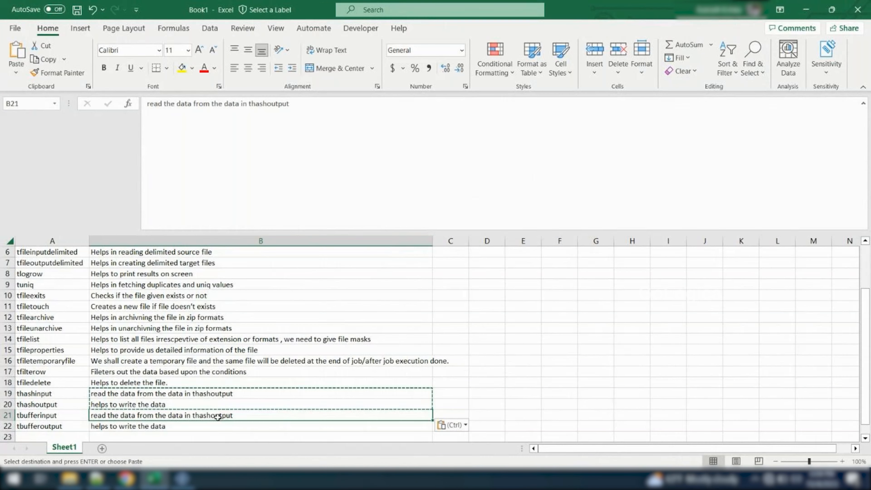
pyautogui.moveTo(289, 104); pyautogui.dragTo(252, 102)
pyautogui.write('buffer')
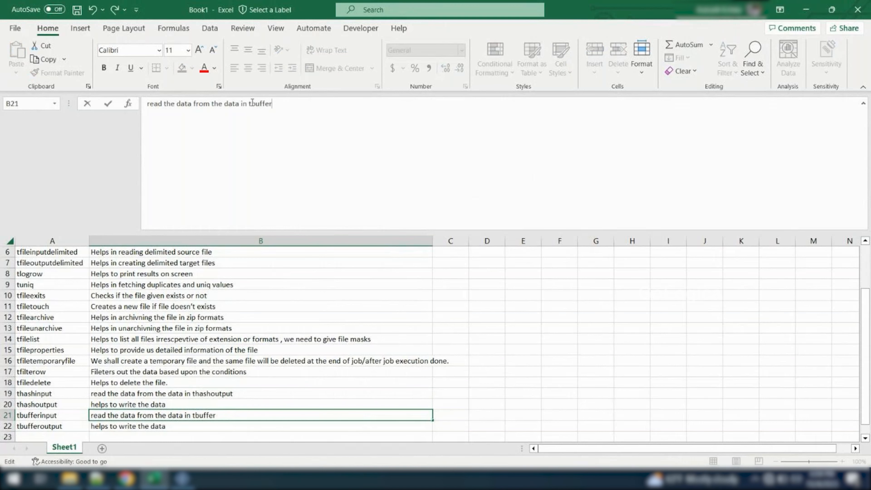
pyautogui.click(456, 404)
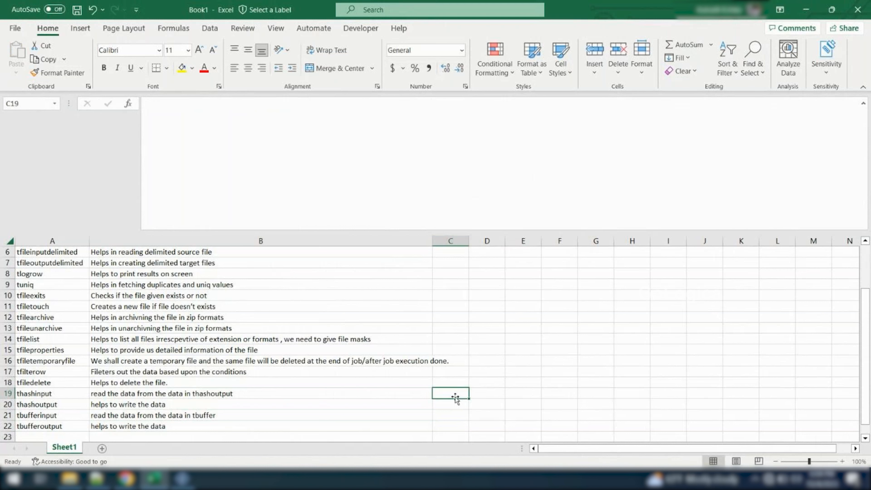
# Merge and center cells C19 to C22 and enter the note "1. Buffer and hash components hsould be used as an pair."
pyautogui.moveTo(448, 393); pyautogui.dragTo(449, 426)
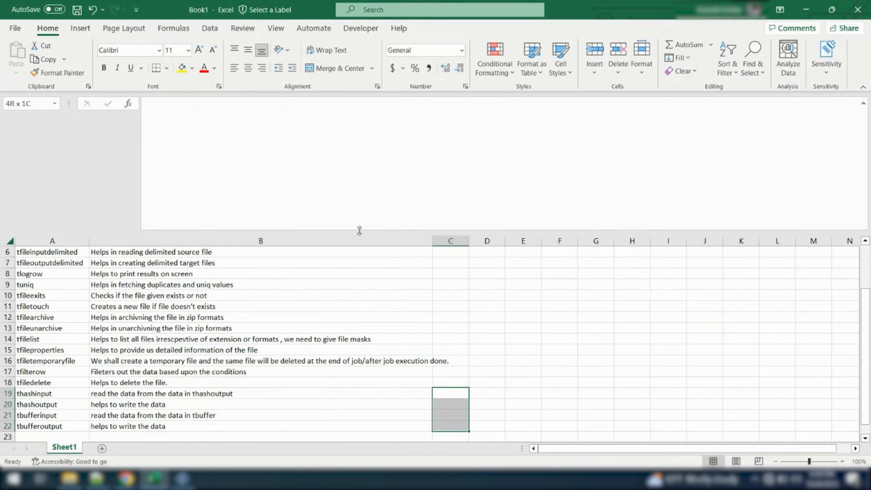
pyautogui.click(338, 68)
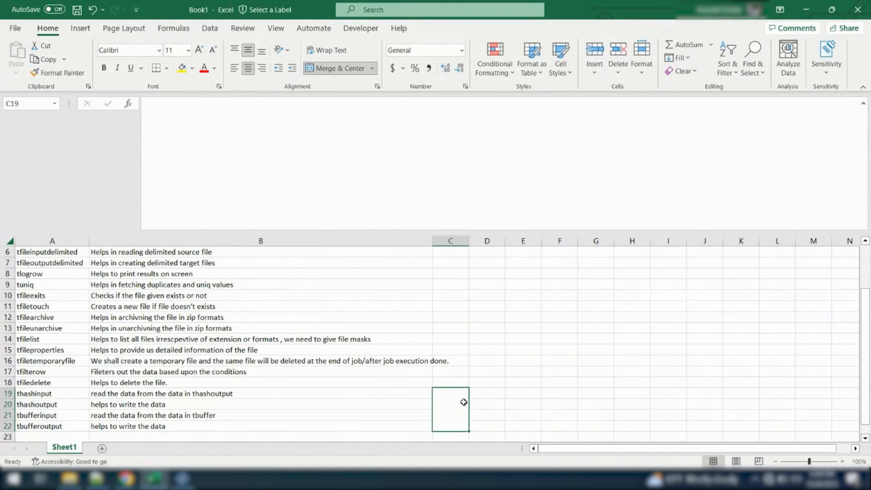
pyautogui.doubleClick(453, 406)
pyautogui.write('Both pa')
pyautogui.press('BackSpace')
pyautogui.press('BackSpace')
pyautogui.press('BackSpace')
pyautogui.press('BackSpace')
pyautogui.press('BackSpace')
pyautogui.press('BackSpace')
pyautogui.press('BackSpace')
pyautogui.write('1. Buffer and hash components hsould be used as an ')
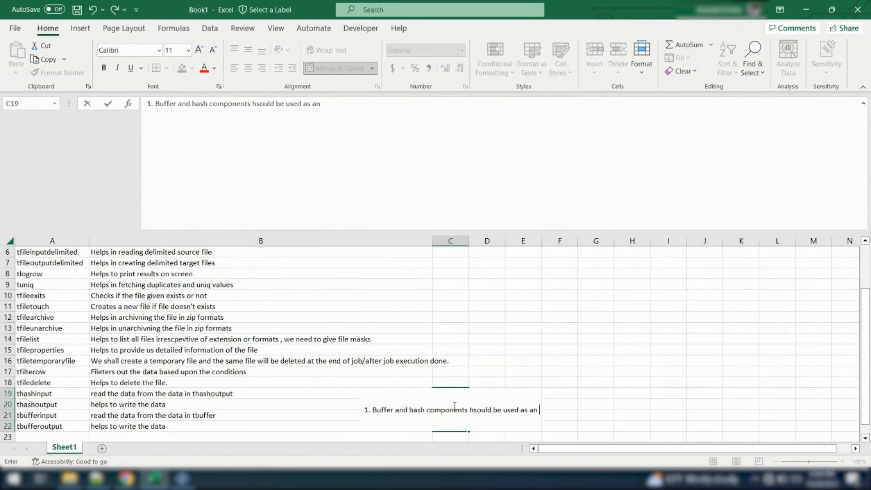
pyautogui.write('pair.')
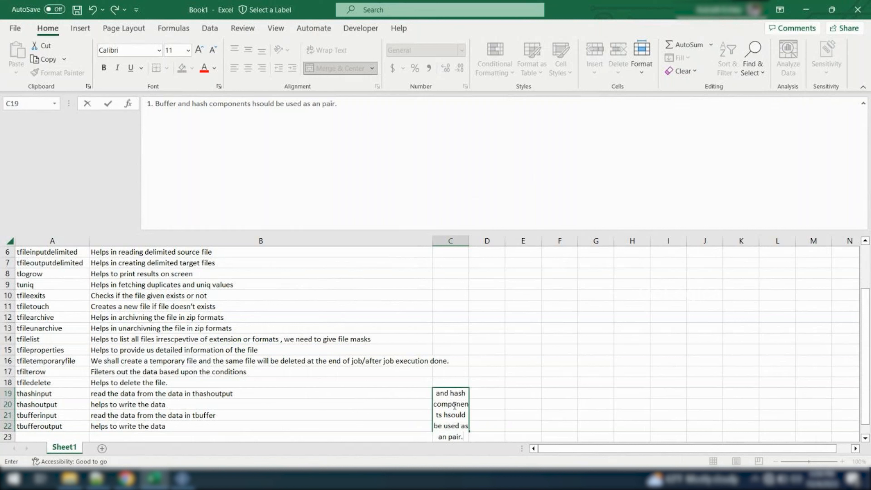
# Add a second line to the C19 note: "Main difference is, we can use multiple hash components where as buffer we can use only once."
pyautogui.hotkey('alt', 'Return')
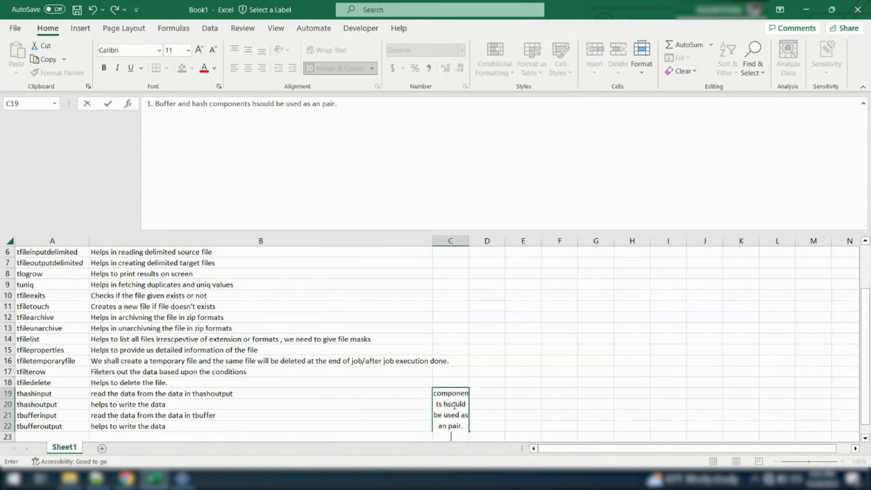
pyautogui.write('Main differenc')
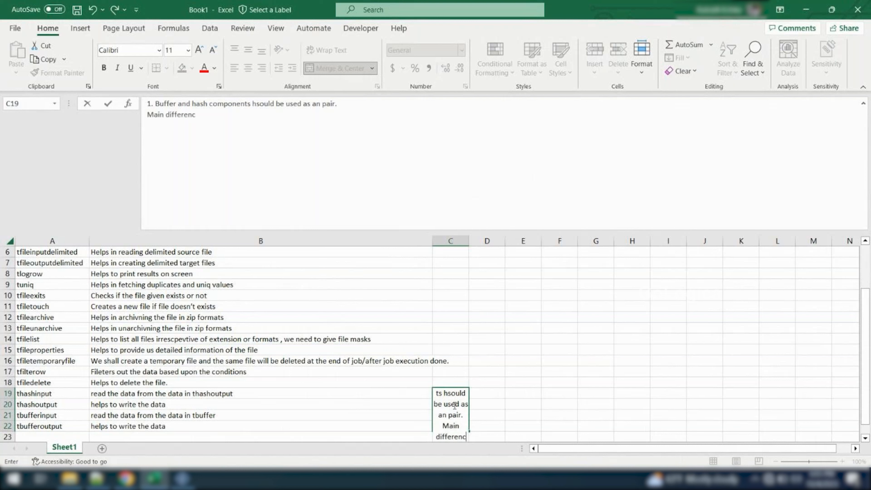
pyautogui.write('e is, we can')
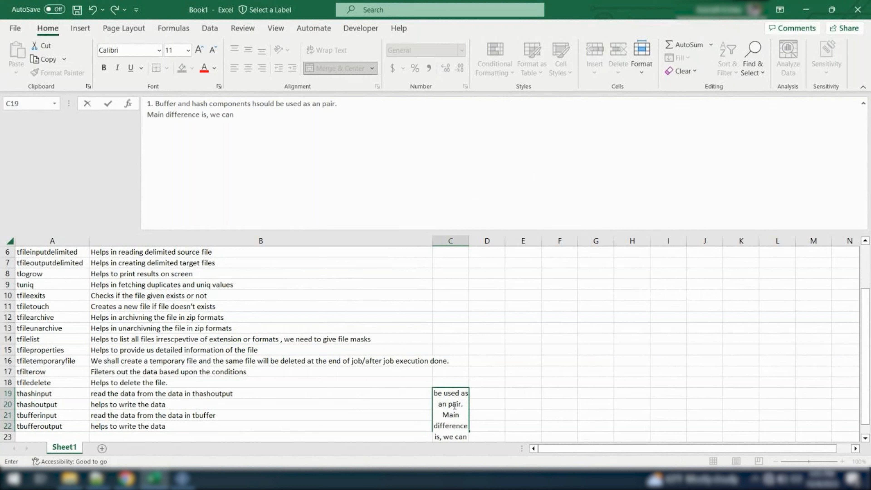
pyautogui.write(' have mu')
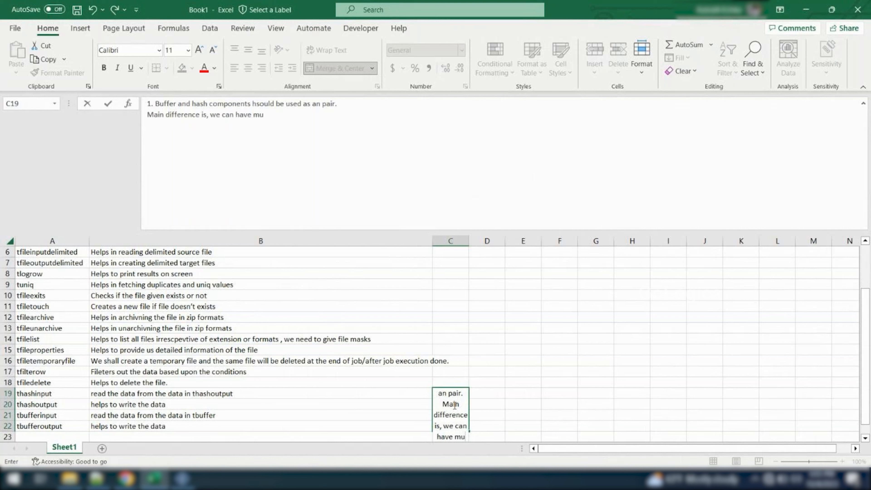
pyautogui.write('tipl')
pyautogui.press('BackSpace')
pyautogui.press('BackSpace')
pyautogui.press('BackSpace')
pyautogui.press('BackSpace')
pyautogui.press('BackSpace')
pyautogui.press('BackSpace')
pyautogui.press('BackSpace')
pyautogui.press('BackSpace')
pyautogui.press('BackSpace')
pyautogui.press('BackSpace')
pyautogui.press('BackSpace')
pyautogui.write('use multiple hash components where as buffer we c')
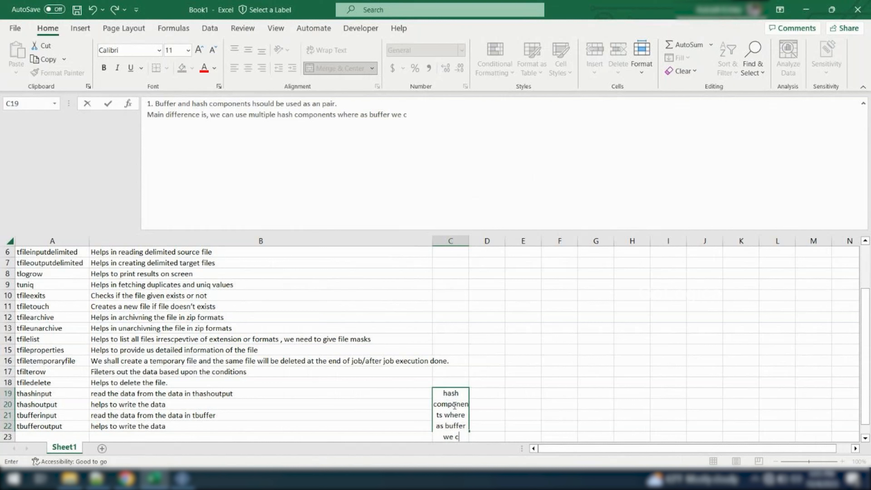
pyautogui.write('an use only once.')
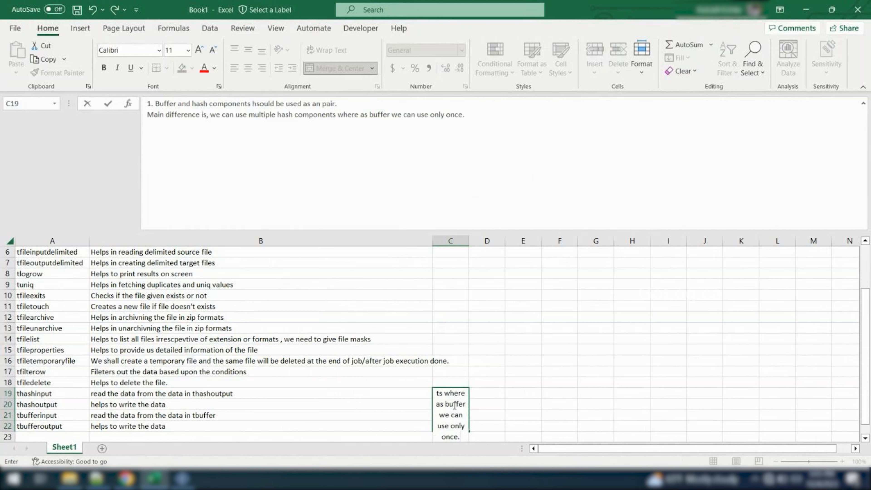
pyautogui.click(486, 371)
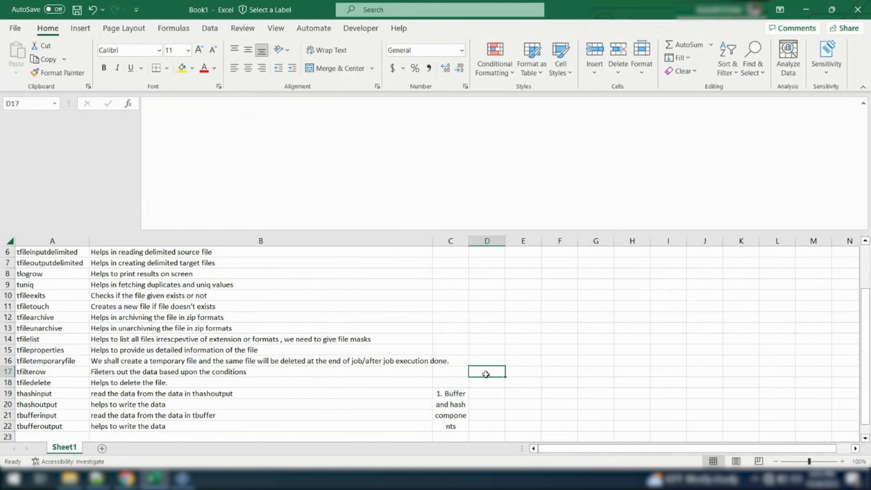
# Widen column C so the merged note fits, and number the note's second line "2."
pyautogui.click(453, 398)
pyautogui.moveTo(470, 240); pyautogui.dragTo(680, 246)
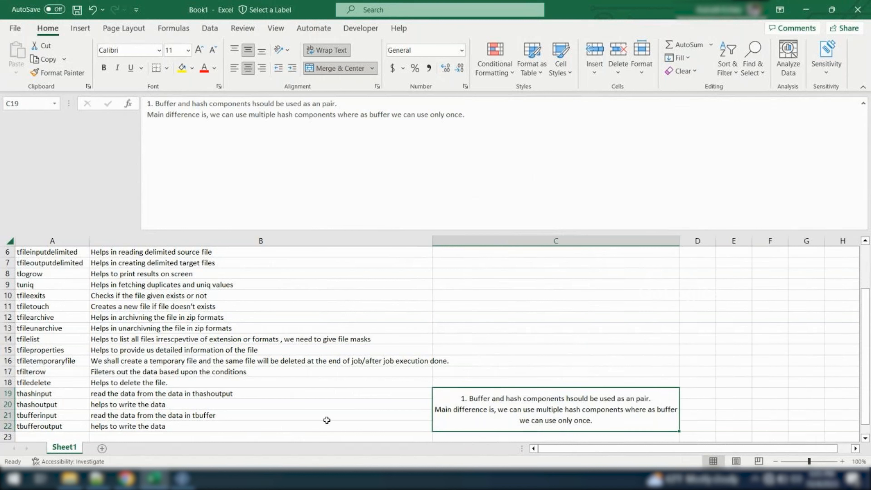
pyautogui.doubleClick(441, 410)
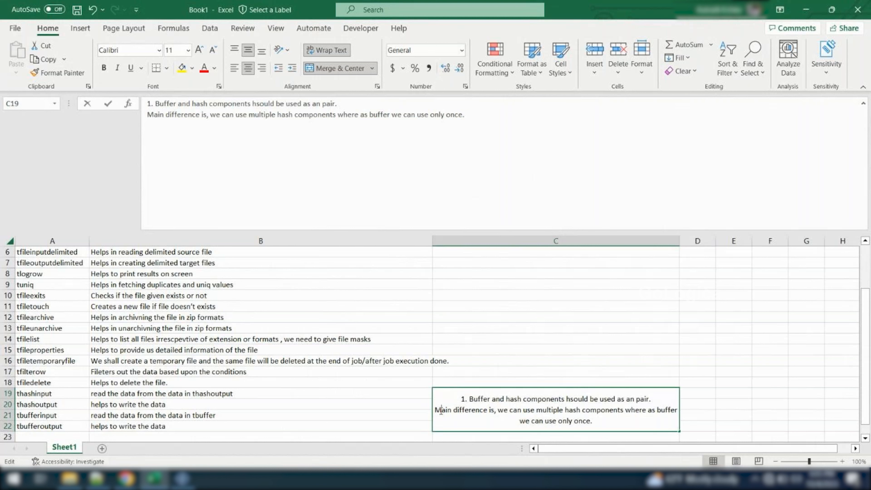
pyautogui.write('2.')
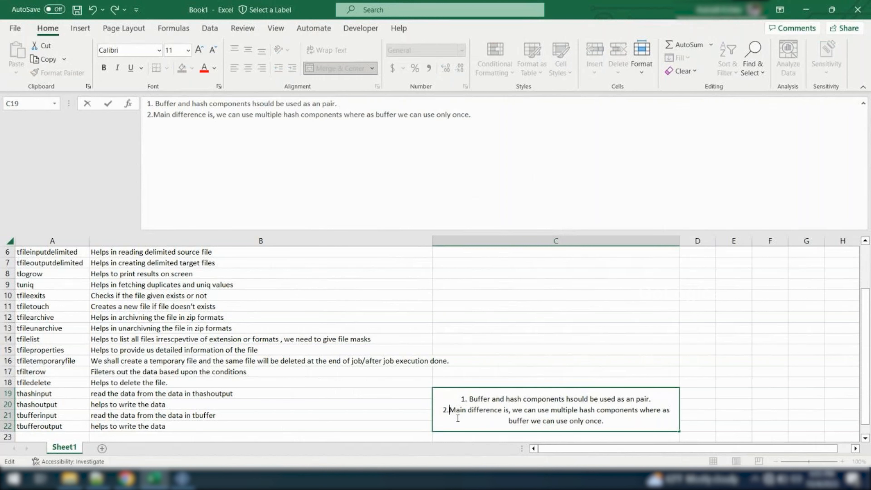
pyautogui.click(408, 435)
pyautogui.scroll(-1, 407, 436)
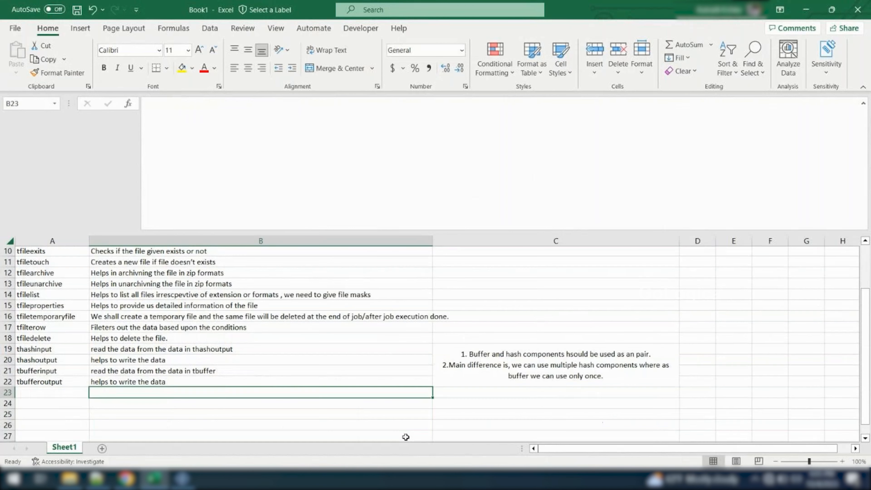
# Switch to the Talend job design and clear the previous run output of Job_StudentDetails
pyautogui.click(183, 479)
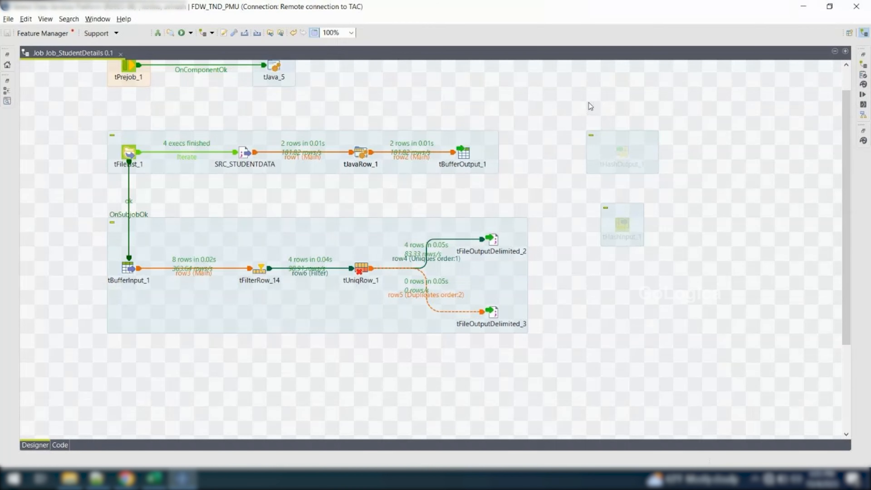
pyautogui.click(462, 156)
pyautogui.click(863, 96)
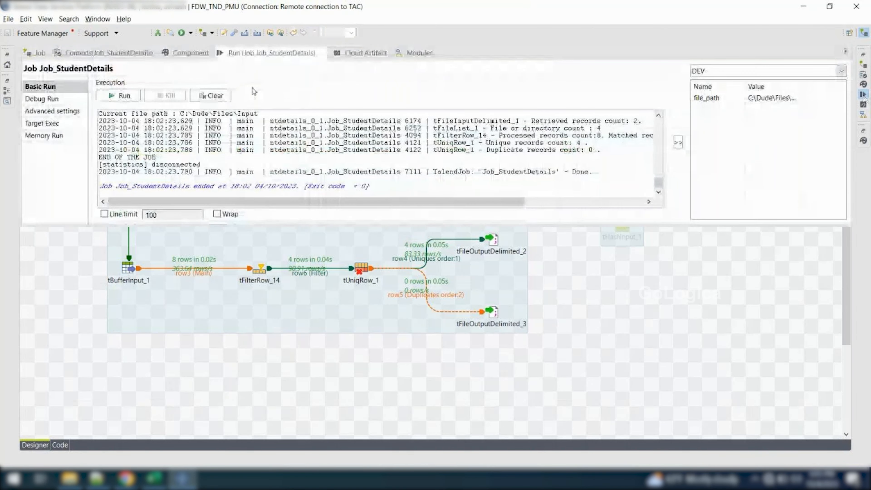
pyautogui.click(213, 97)
pyautogui.click(562, 268)
# Activate the deactivated tHashOutput_1 and tHashInput_1 components beside the subjobs
pyautogui.rightClick(620, 156)
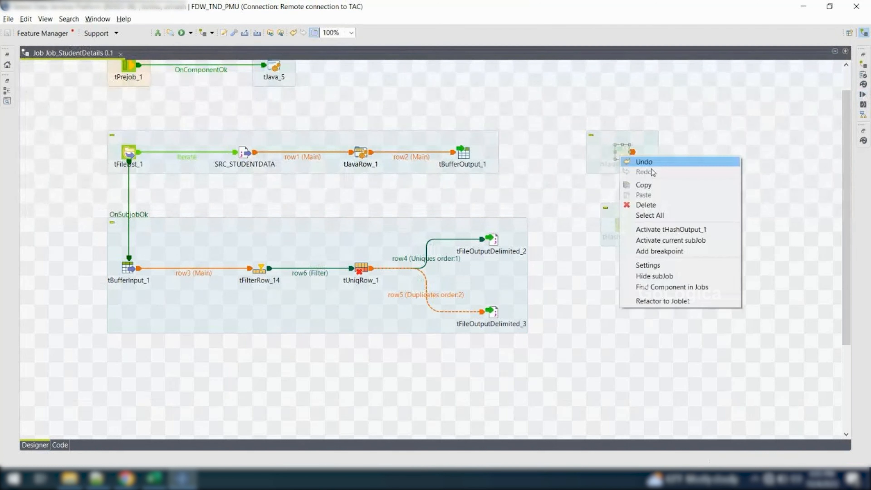
pyautogui.click(669, 229)
pyautogui.click(620, 228)
pyautogui.rightClick(620, 228)
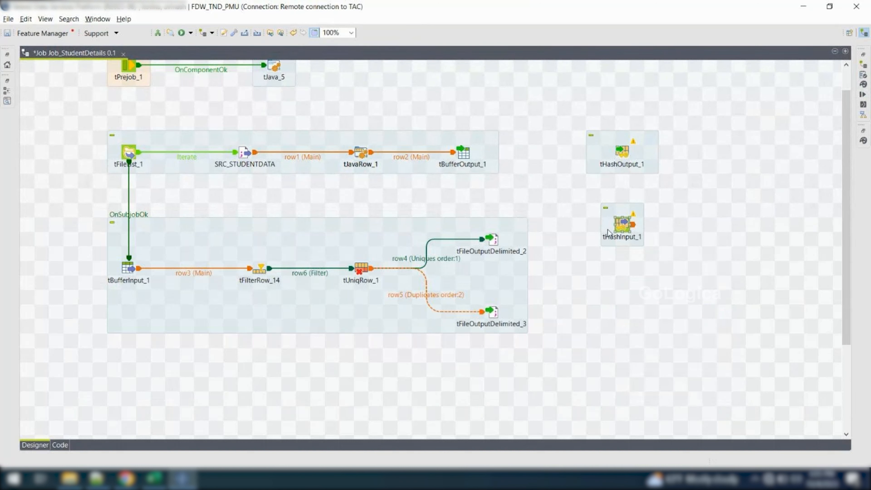
# Redirect row2 from tBufferOutput_1 to tHashOutput_1, delete tBufferOutput_1, and align tHashOutput_1 with tJavaRow_1
pyautogui.click(408, 156)
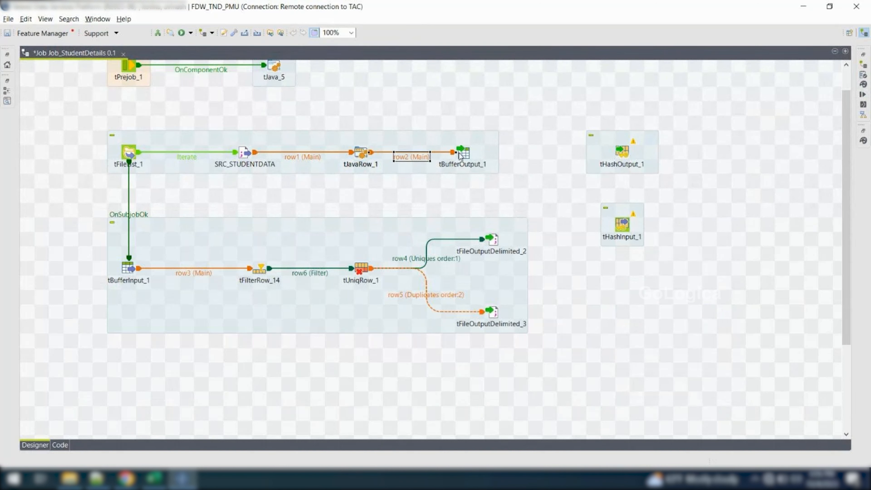
pyautogui.moveTo(459, 156); pyautogui.dragTo(483, 114)
pyautogui.moveTo(466, 153); pyautogui.dragTo(633, 156)
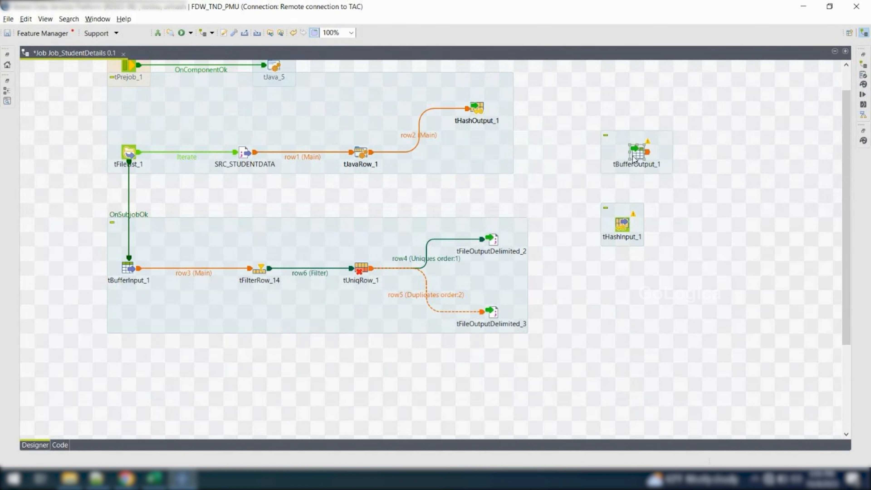
pyautogui.press('Delete')
pyautogui.moveTo(473, 106); pyautogui.dragTo(474, 150)
# Place tHashInput_1 below the second subjob and make it the source of row3 into tFilterRow_14 instead of tBufferInput_1
pyautogui.moveTo(622, 223); pyautogui.dragTo(192, 364)
pyautogui.click(189, 275)
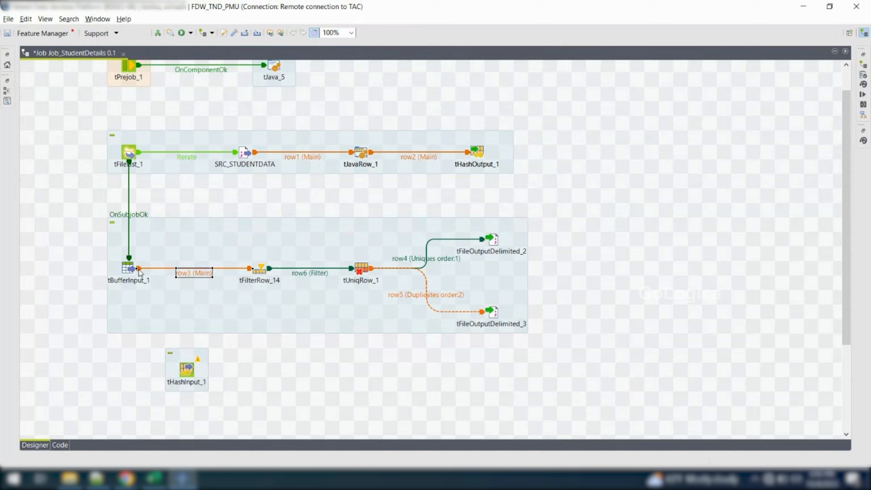
pyautogui.moveTo(136, 268); pyautogui.dragTo(191, 372)
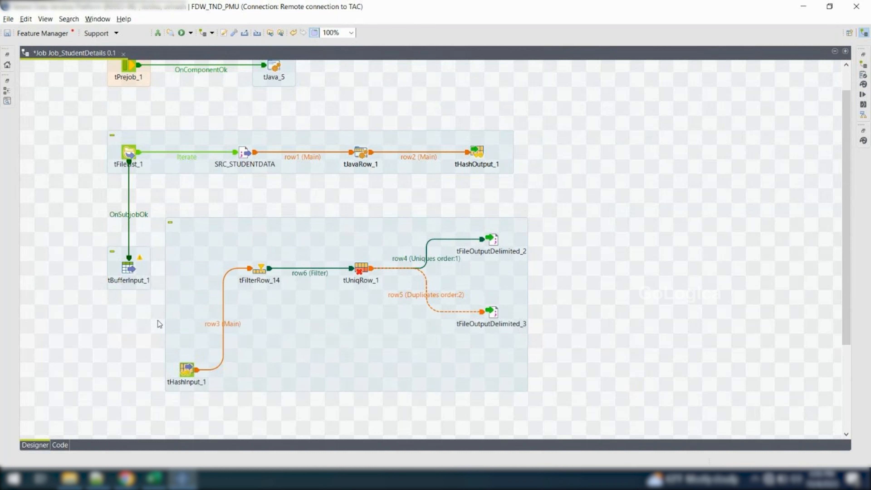
# Redirect the OnSubjobOk trigger from tFileList_1 to tHashInput_1 and delete tBufferInput_1
pyautogui.click(141, 215)
pyautogui.moveTo(129, 257); pyautogui.dragTo(185, 367)
pyautogui.moveTo(130, 269); pyautogui.dragTo(643, 185)
pyautogui.press('Delete')
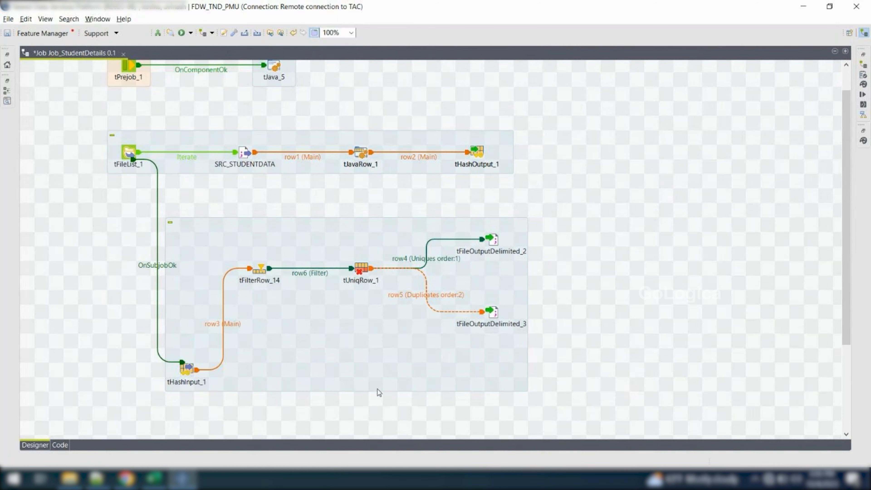
# Align tHashInput_1 with tFilterRow_14 below tFileList_1, and move the Postjob components up closer to the second subjob
pyautogui.click(191, 370)
pyautogui.moveTo(191, 370); pyautogui.dragTo(129, 268)
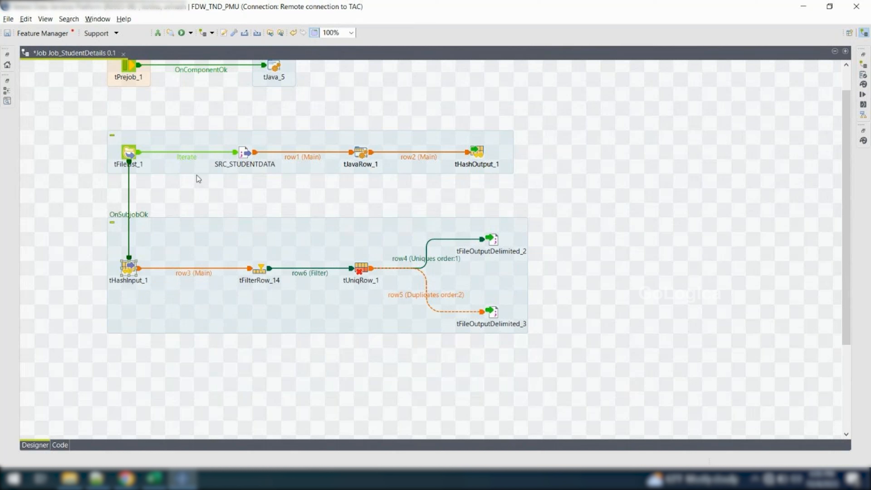
pyautogui.scroll(-3, 326, 202)
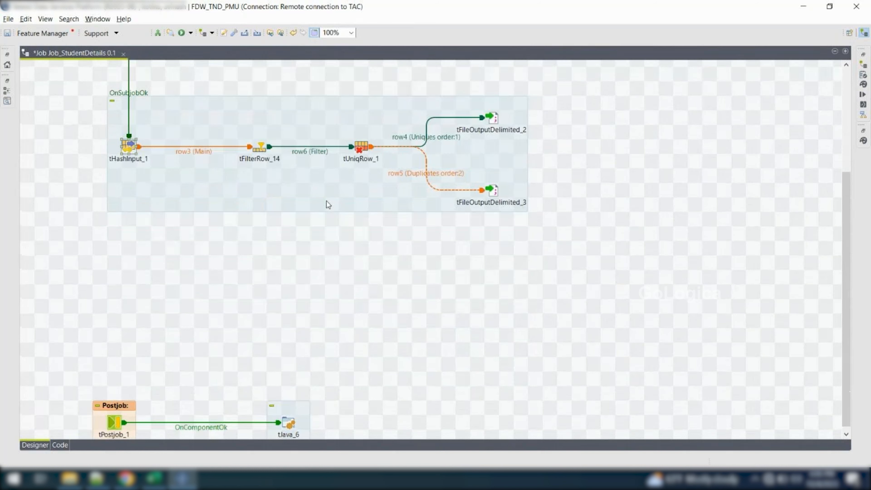
pyautogui.moveTo(348, 380); pyautogui.dragTo(120, 290)
pyautogui.scroll(2, 309, 240)
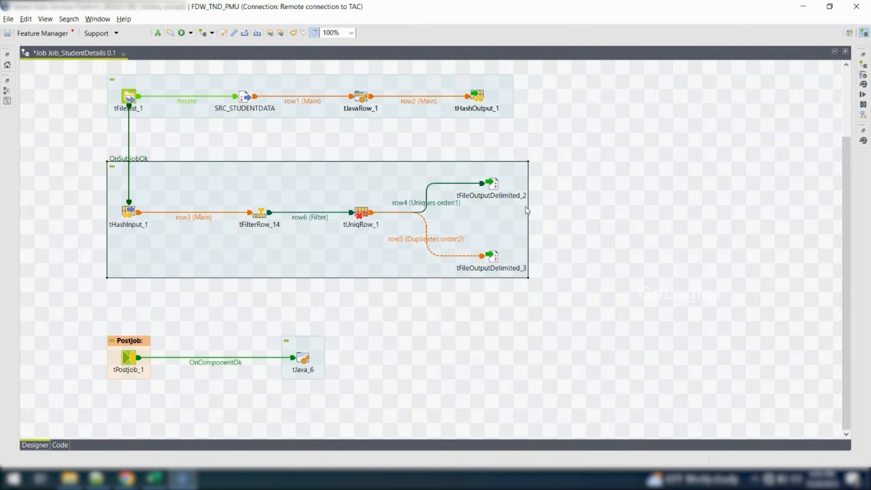
pyautogui.scroll(2, 582, 194)
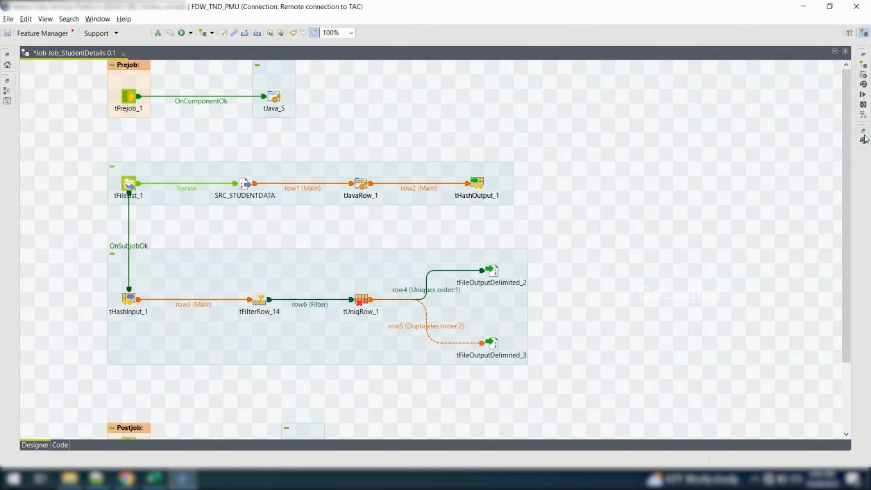
# Find the tSortRow component by searching for sort, add it to the job, and place it beside the subjobs
pyautogui.click(864, 142)
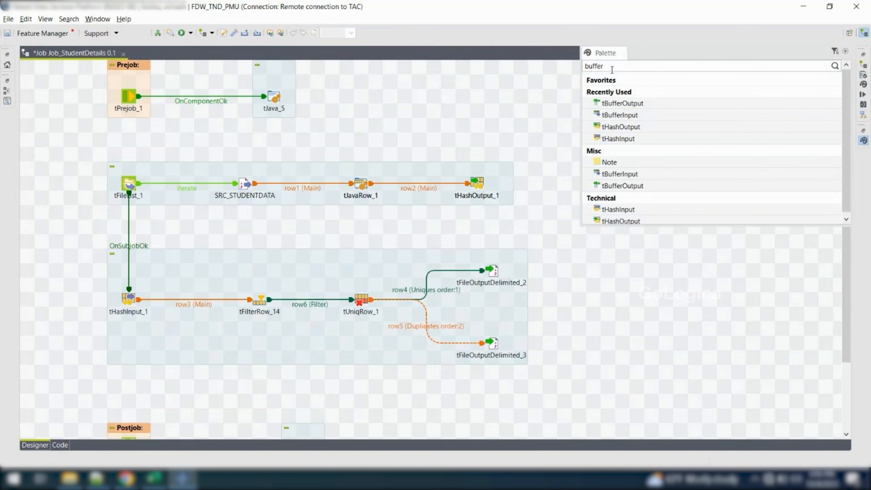
pyautogui.press('BackSpace')
pyautogui.press('BackSpace')
pyautogui.press('BackSpace')
pyautogui.press('BackSpace')
pyautogui.press('BackSpace')
pyautogui.press('BackSpace')
pyautogui.press('Return')
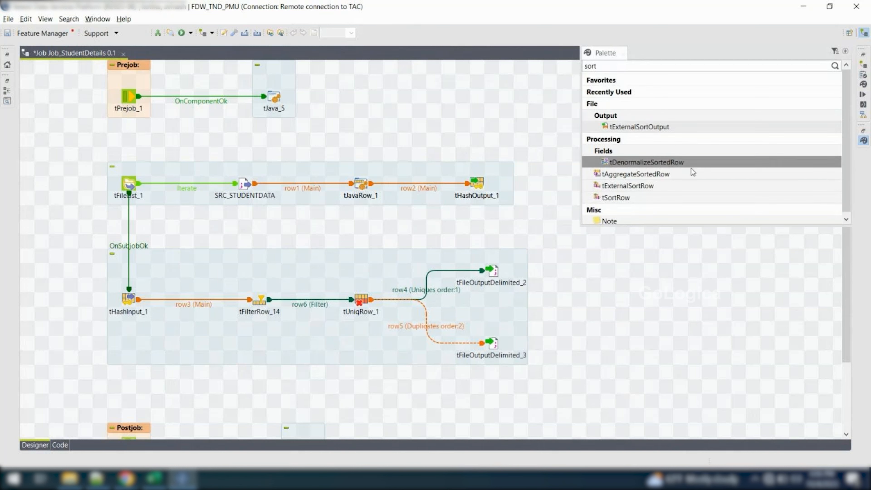
pyautogui.moveTo(662, 203); pyautogui.dragTo(426, 235)
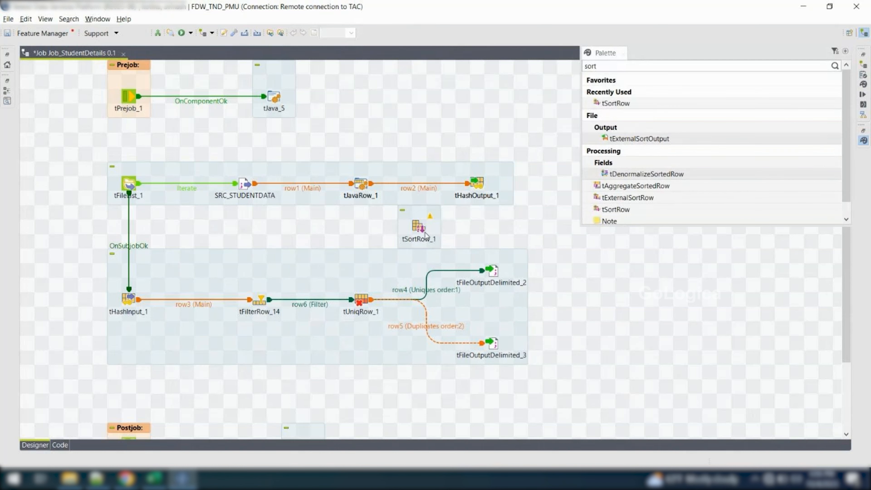
pyautogui.click(561, 247)
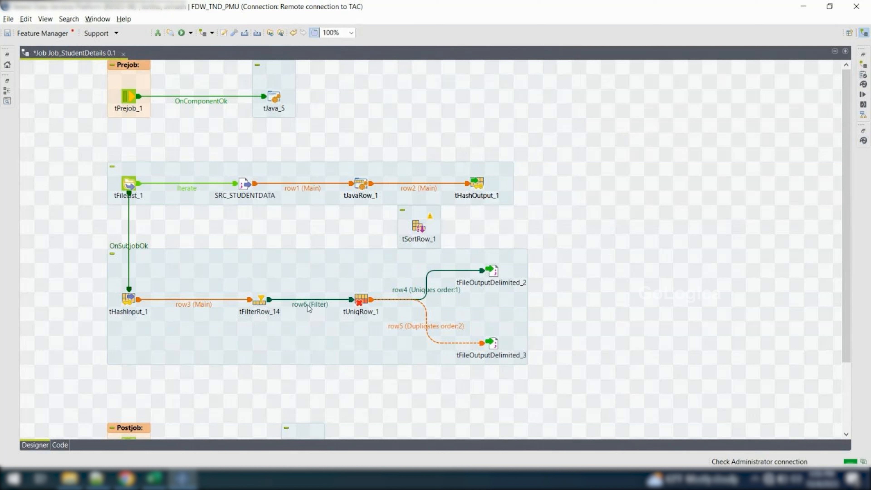
pyautogui.moveTo(412, 229); pyautogui.dragTo(633, 229)
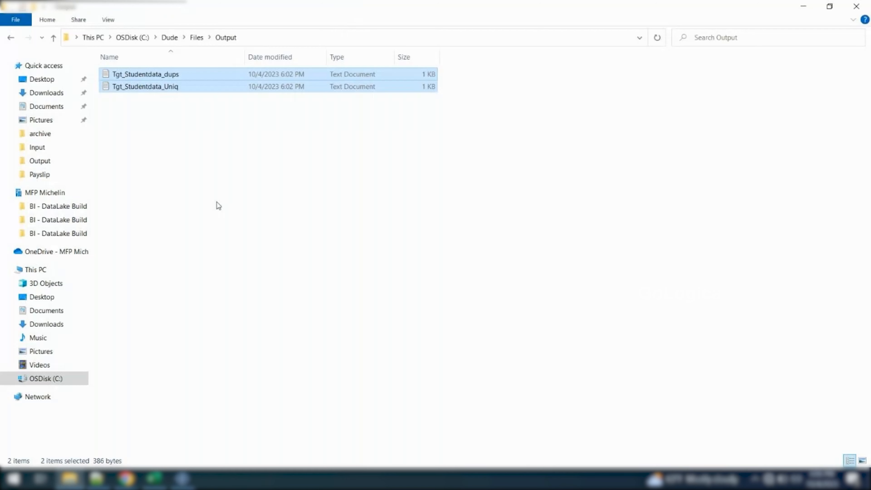
# Open the Tgt_Studentdata_Uniq output file in the Output folder, examine the order of its Student_id values, and close it
pyautogui.doubleClick(173, 79)
pyautogui.doubleClick(197, 89)
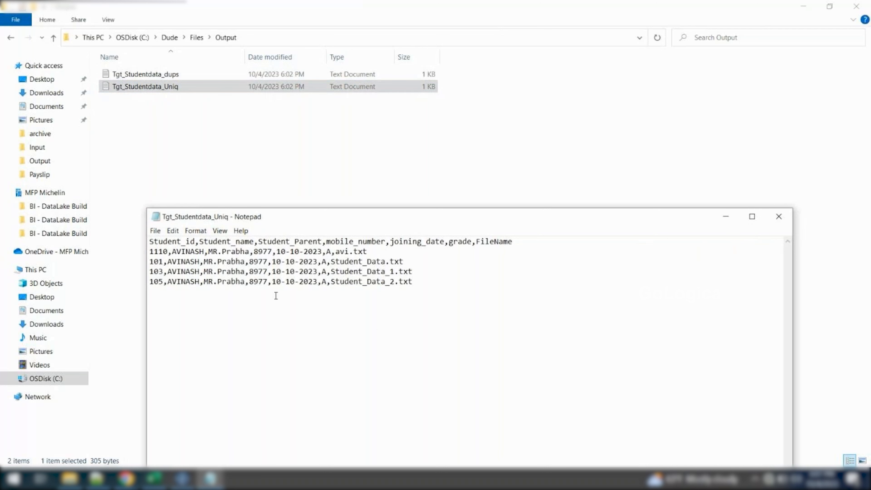
pyautogui.click(464, 282)
pyautogui.moveTo(463, 281); pyautogui.dragTo(135, 234)
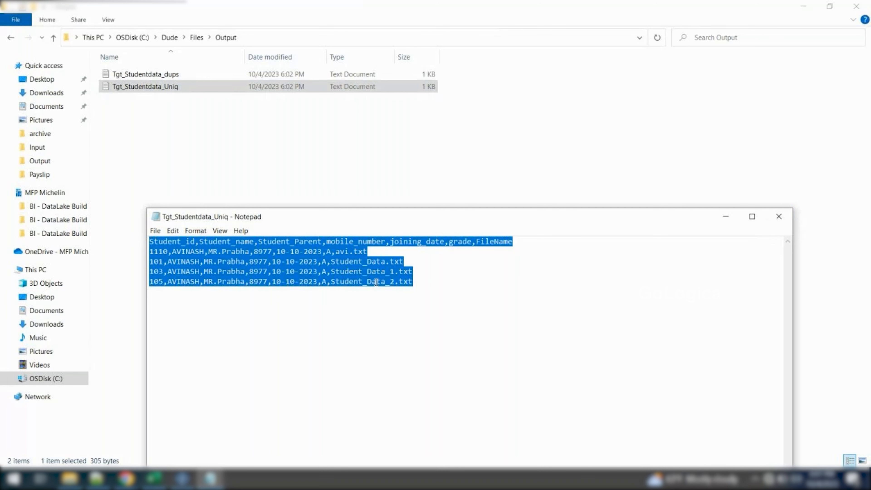
pyautogui.click(472, 320)
pyautogui.moveTo(472, 320); pyautogui.dragTo(130, 236)
pyautogui.moveTo(150, 252); pyautogui.dragTo(286, 252)
pyautogui.click(156, 253)
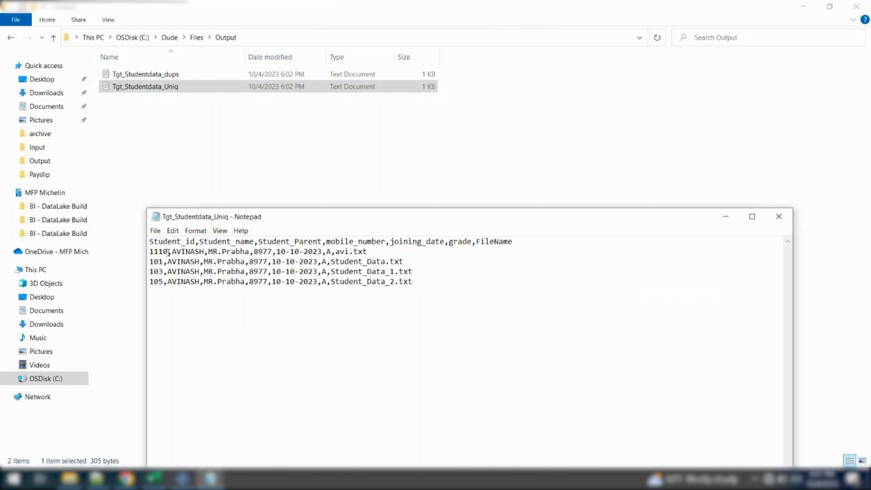
pyautogui.click(159, 284)
pyautogui.click(781, 212)
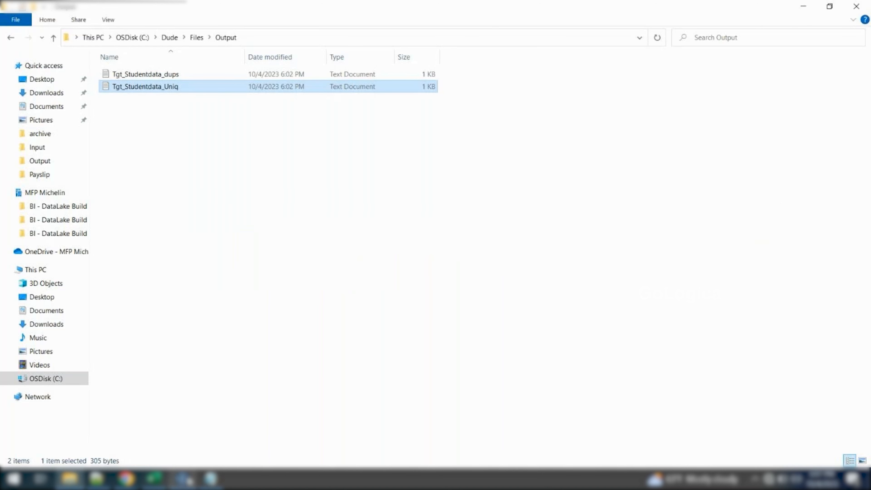
# Return to the job and redirect the row4 (Uniques) connection from tFileOutputDelimited_2 to tSortRow_1
pyautogui.click(182, 479)
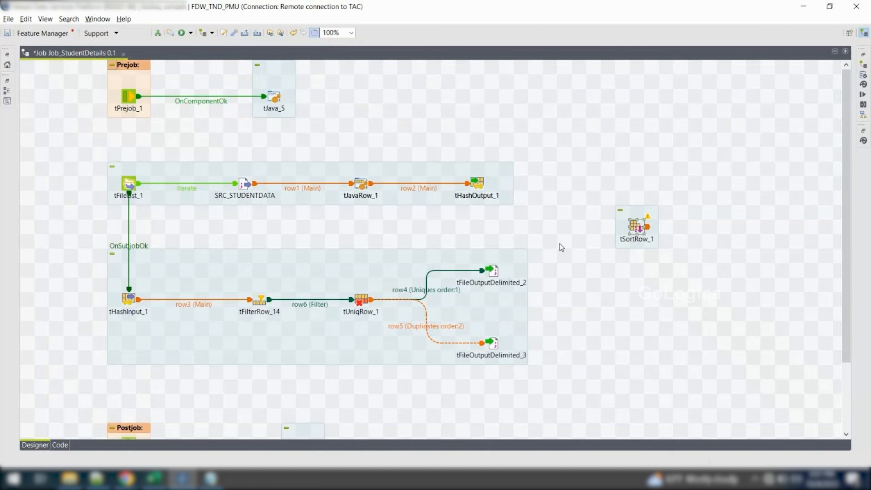
pyautogui.moveTo(595, 191); pyautogui.dragTo(685, 273)
pyautogui.moveTo(640, 229); pyautogui.dragTo(462, 233)
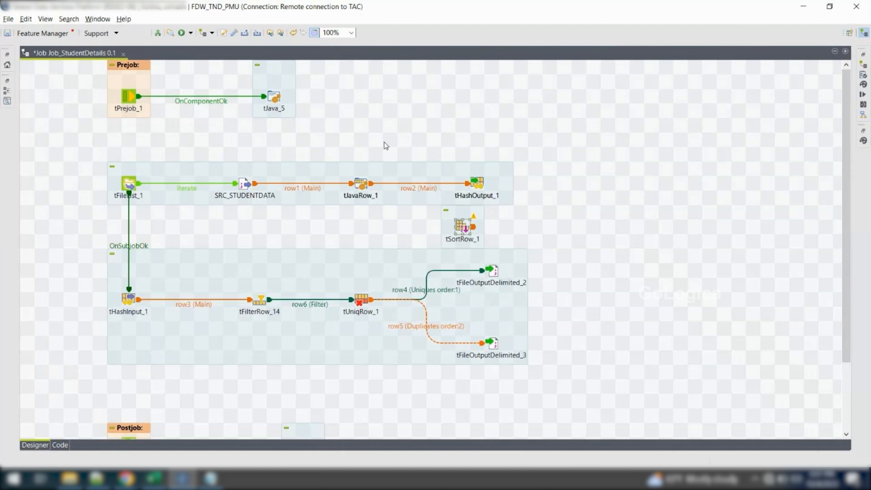
pyautogui.moveTo(459, 233); pyautogui.dragTo(574, 226)
pyautogui.click(437, 292)
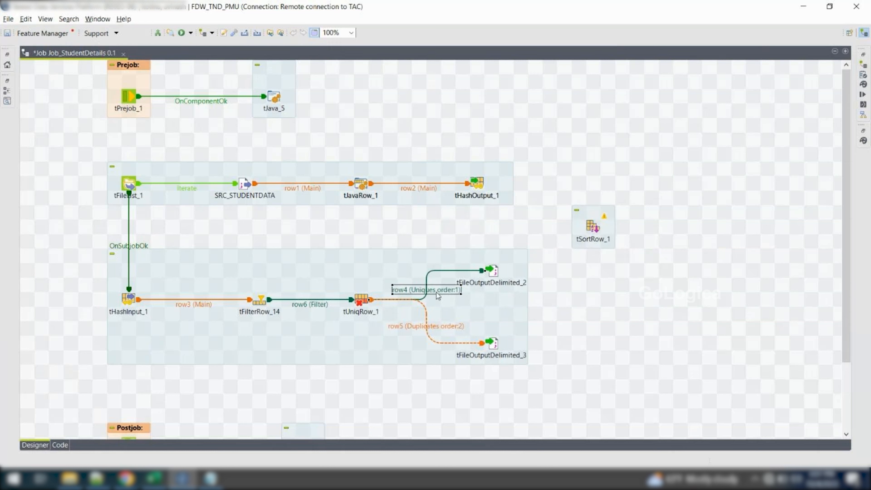
pyautogui.moveTo(482, 271); pyautogui.dragTo(463, 231)
pyautogui.click(593, 227)
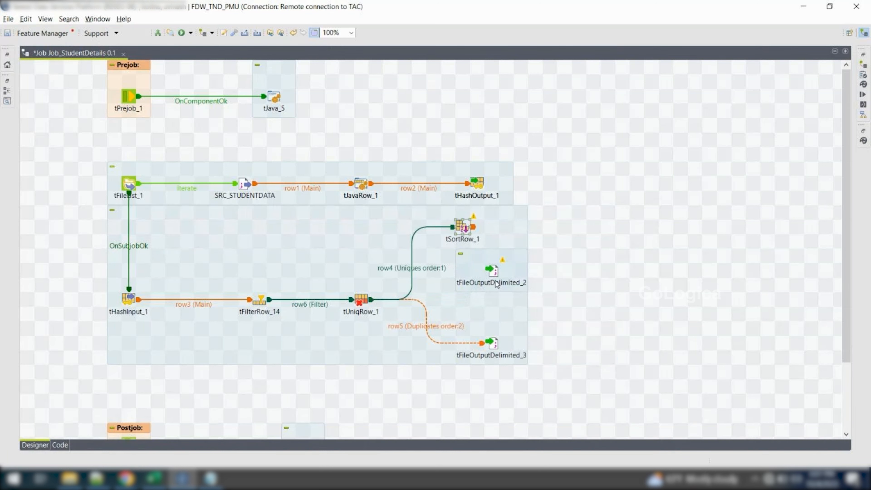
# Place tSortRow_1 where tFileOutputDelimited_2 was, with that output beside it, and link the two with a Main row
pyautogui.moveTo(496, 273); pyautogui.dragTo(613, 274)
pyautogui.click(464, 229)
pyautogui.moveTo(464, 230); pyautogui.dragTo(464, 271)
pyautogui.rightClick(466, 272)
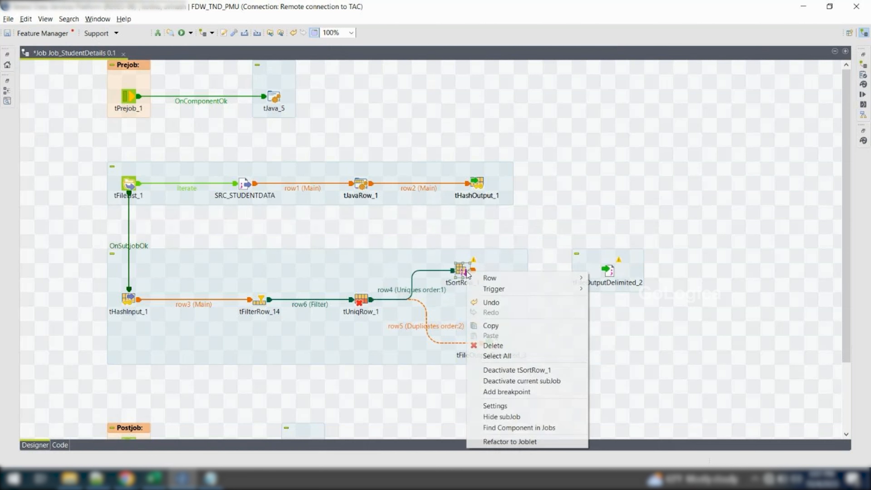
pyautogui.moveTo(501, 278)
pyautogui.click(608, 278)
pyautogui.click(612, 279)
# Add a sort criterion to tSortRow_1 with column Student_id, sort type num and order asc
pyautogui.doubleClick(462, 269)
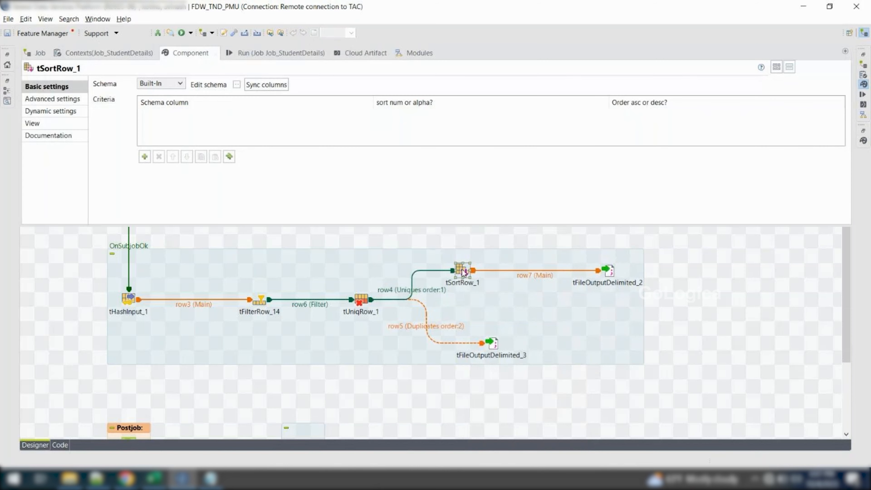
pyautogui.click(145, 157)
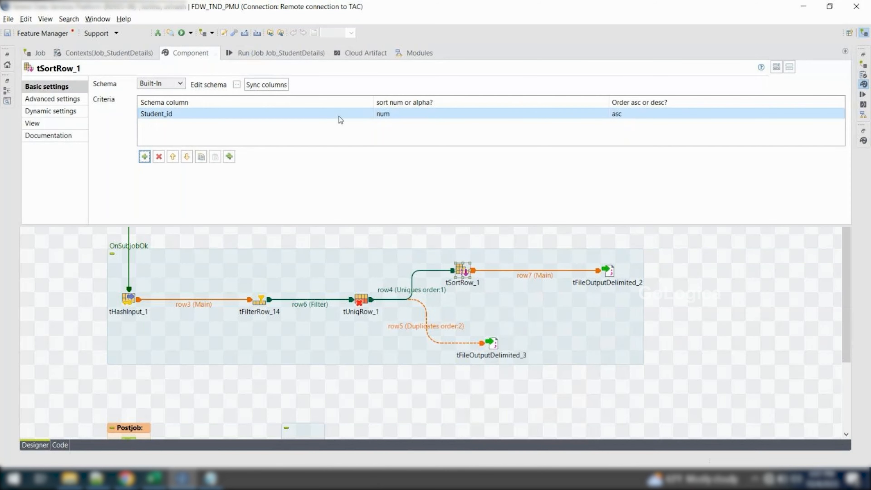
pyautogui.click(366, 114)
pyautogui.click(366, 115)
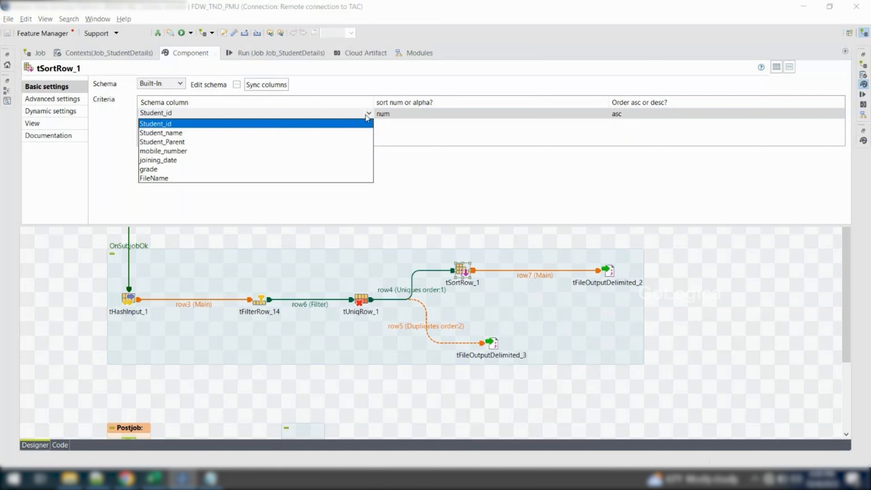
pyautogui.click(349, 124)
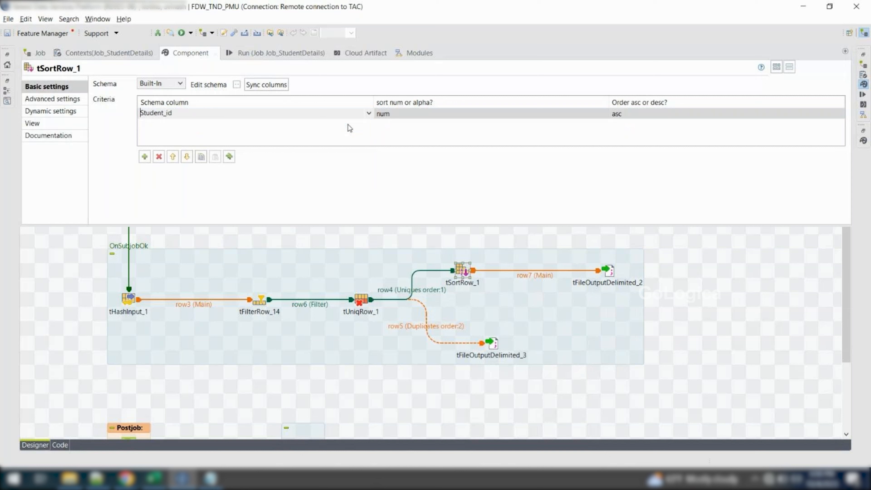
pyautogui.click(413, 120)
pyautogui.click(496, 117)
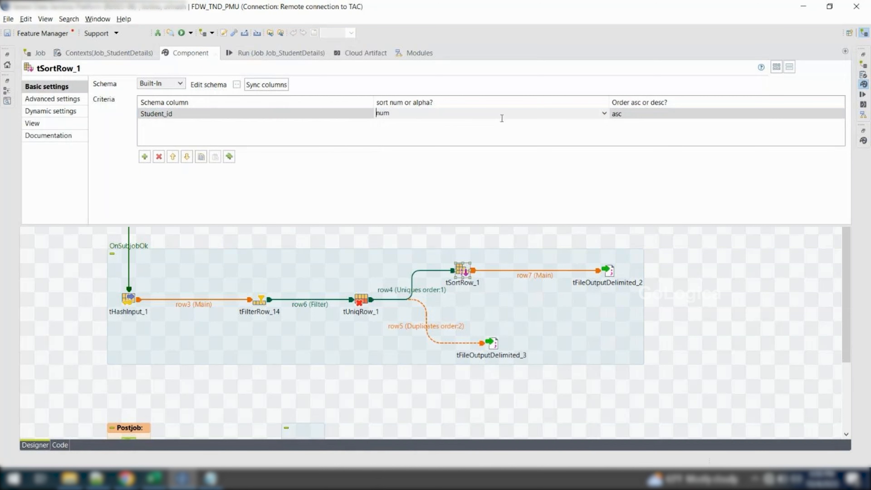
pyautogui.click(605, 115)
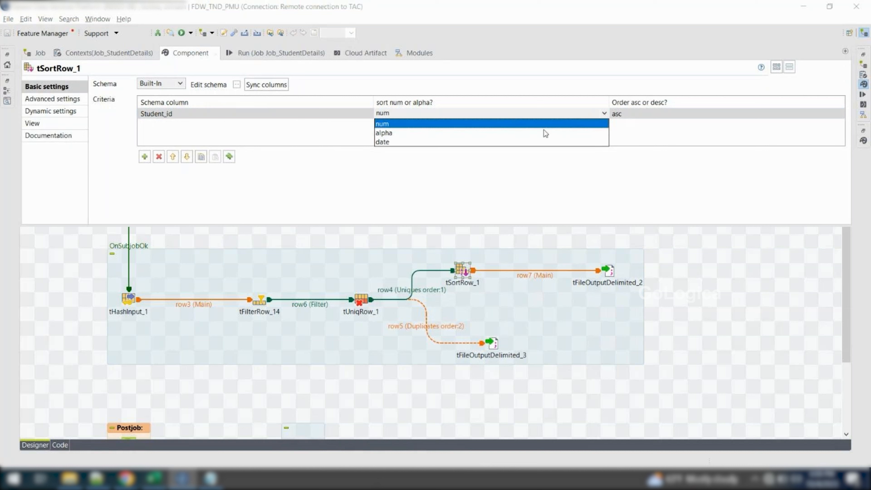
pyautogui.click(533, 126)
pyautogui.click(662, 113)
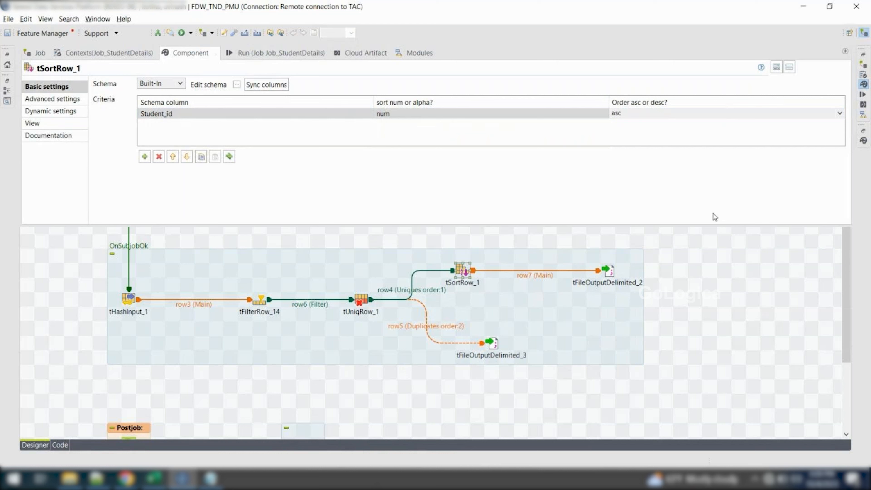
# Check tFileOutputDelimited_2's target file path, delete the old Tgt_Studentdata_dups file from the Output folder, and return to the job
pyautogui.click(647, 267)
pyautogui.click(612, 272)
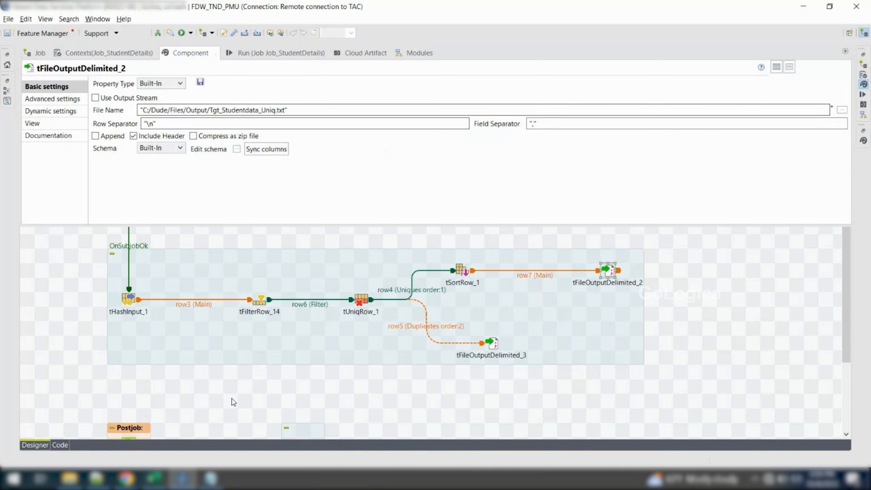
pyautogui.click(69, 478)
pyautogui.keyDown('shift'); pyautogui.click(163, 74); pyautogui.keyUp('shift')
pyautogui.press('Delete')
pyautogui.hotkey('alt', 'Tab')
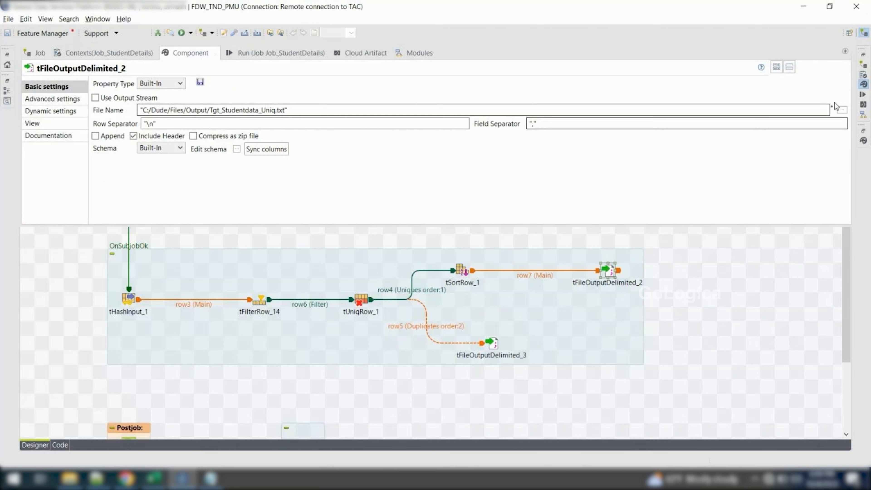
# Run Job_StudentDetails in the DEV context and read through the exception details in the execution log
pyautogui.click(272, 55)
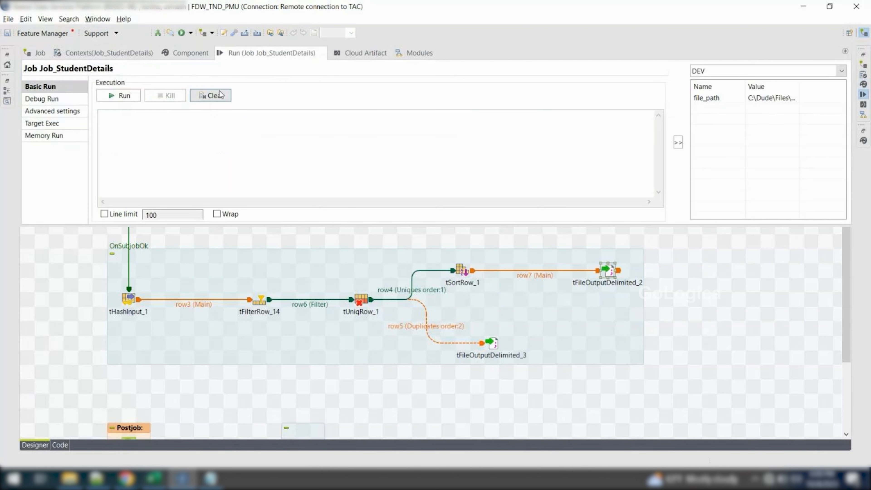
pyautogui.click(112, 96)
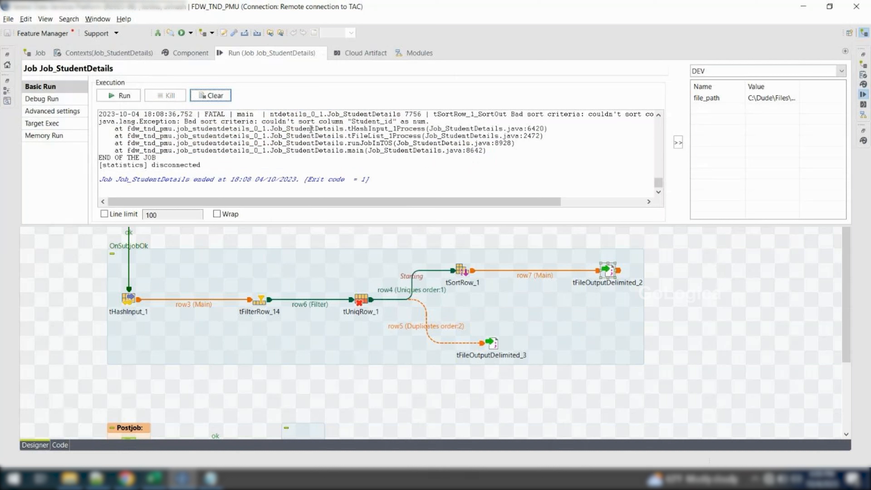
pyautogui.scroll(2, 337, 136)
pyautogui.scroll(3, 308, 150)
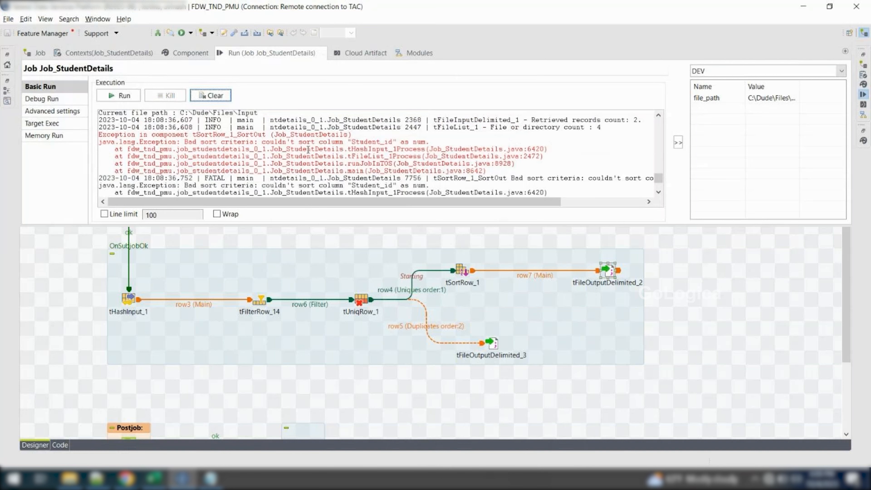
pyautogui.scroll(-2, 327, 159)
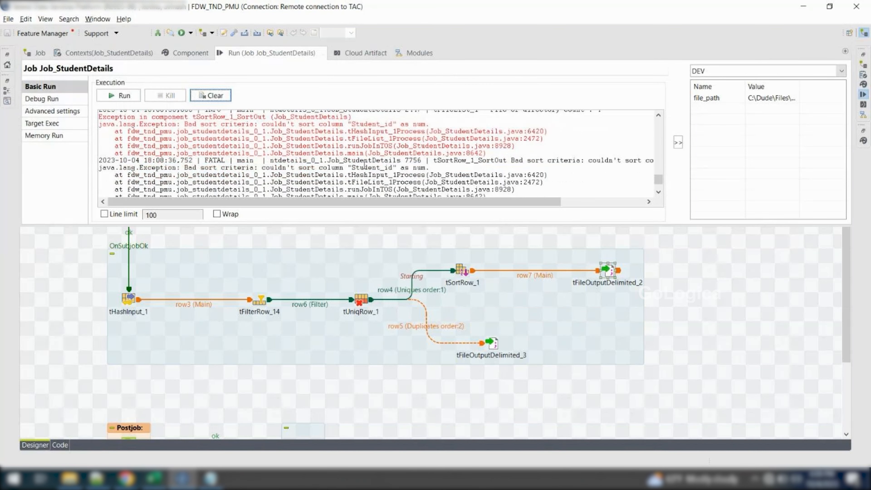
pyautogui.scroll(-2, 327, 158)
pyautogui.moveTo(431, 157); pyautogui.dragTo(266, 157)
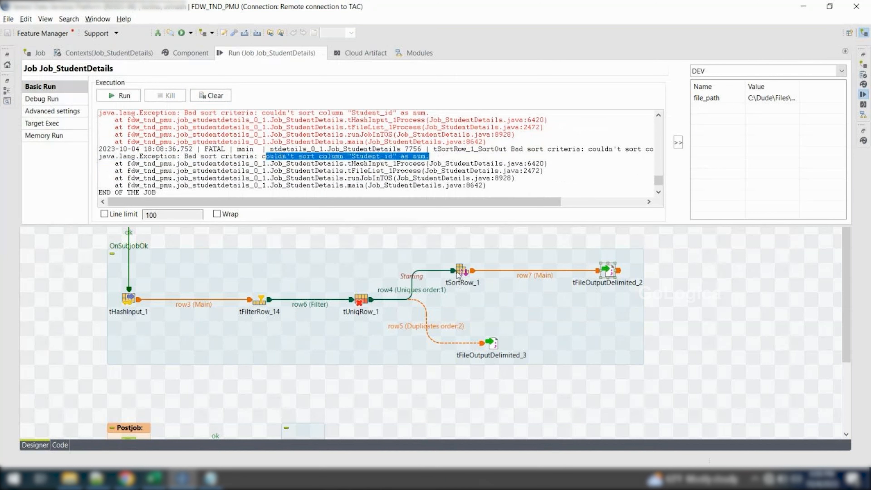
# Open the schema of SRC_STUDENTDATA in view mode to check the data type of the Student_id column
pyautogui.click(413, 290)
pyautogui.doubleClick(245, 183)
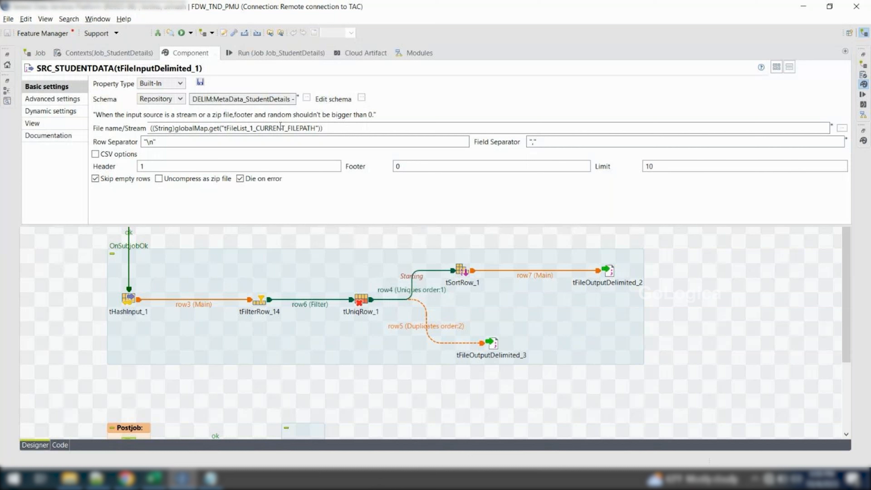
pyautogui.click(308, 97)
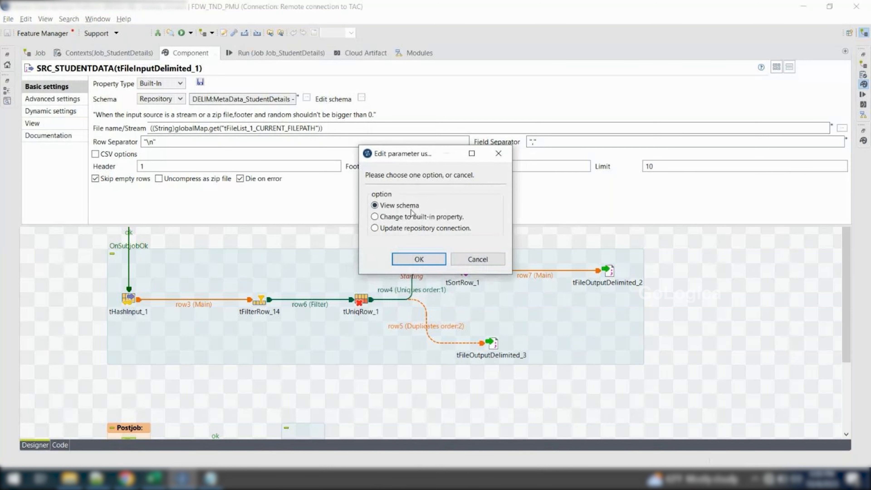
pyautogui.click(402, 259)
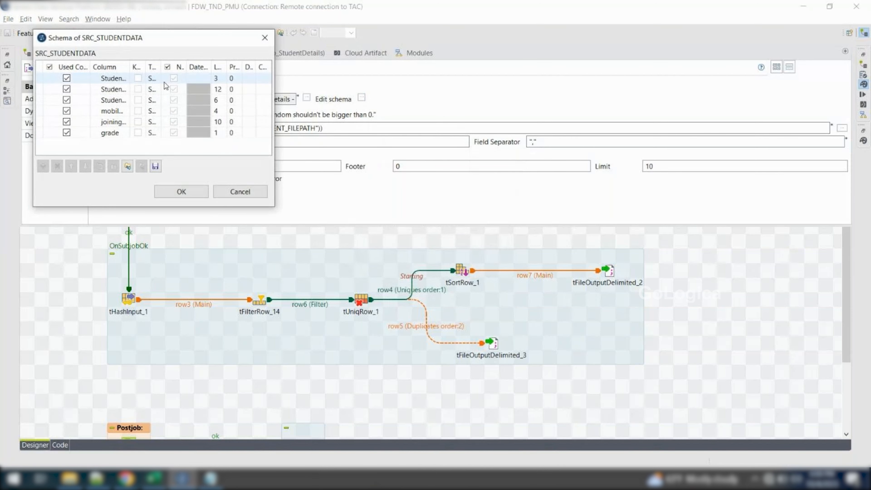
# Close the schema view and set tSortRow_1's sort type for Student_id to alpha
pyautogui.click(240, 192)
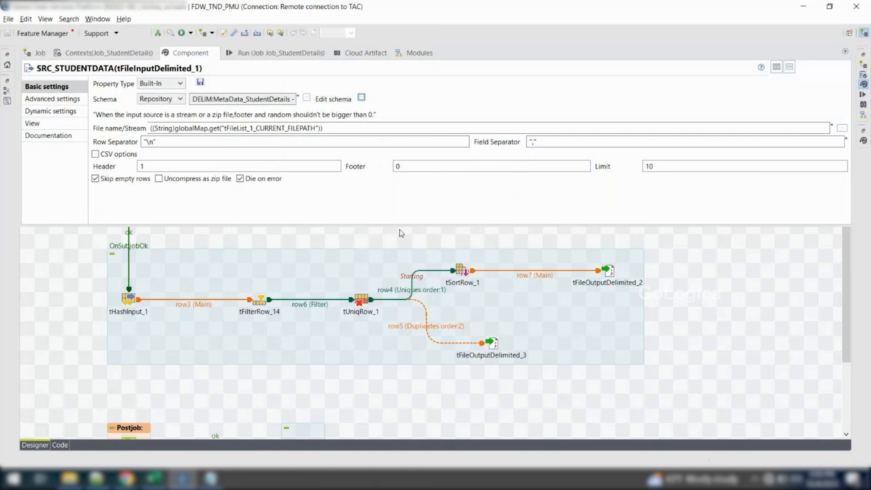
pyautogui.doubleClick(454, 234)
pyautogui.doubleClick(462, 270)
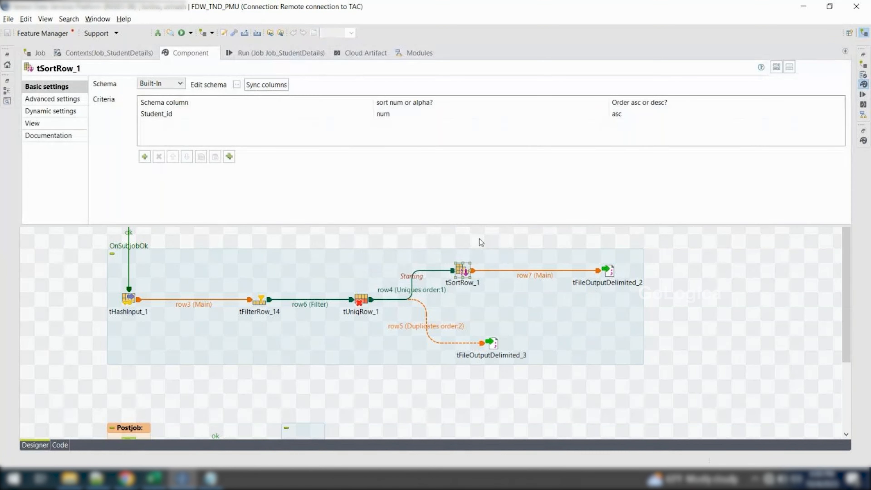
pyautogui.click(415, 116)
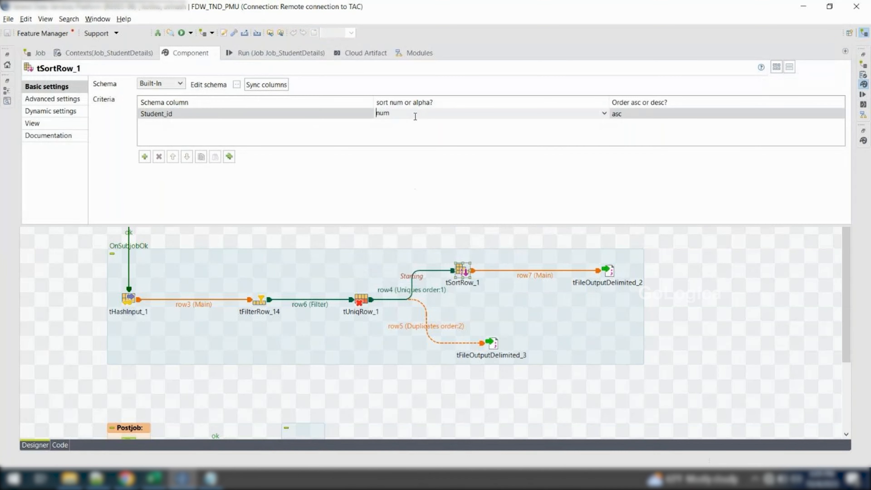
pyautogui.click(603, 113)
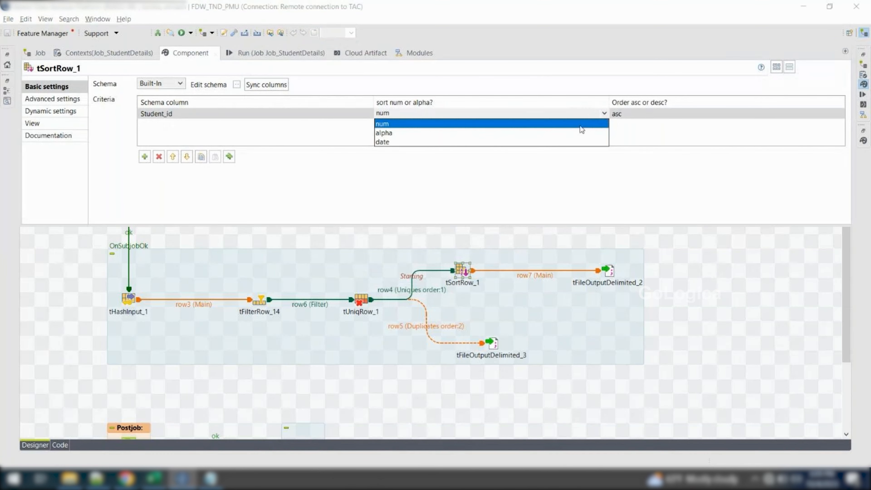
pyautogui.click(559, 135)
# Clear the old execution log and rerun Job_StudentDetails in the DEV context with the alpha sort
pyautogui.click(265, 50)
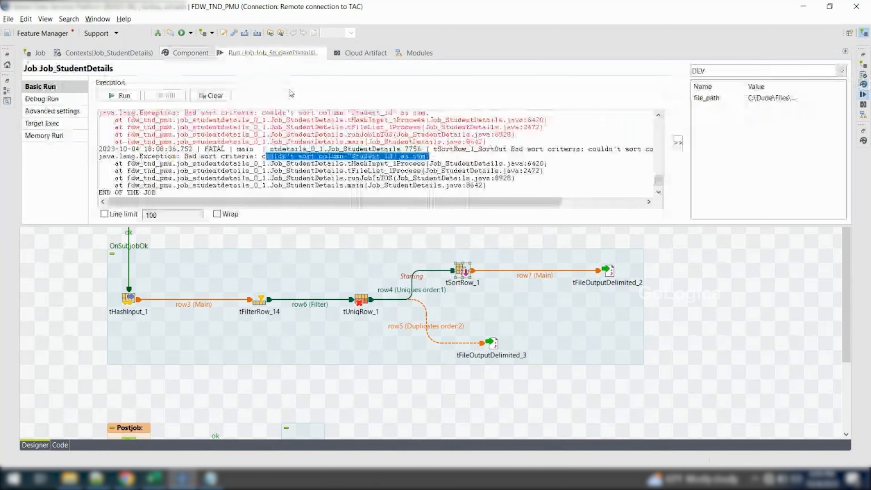
pyautogui.click(210, 95)
pyautogui.click(129, 95)
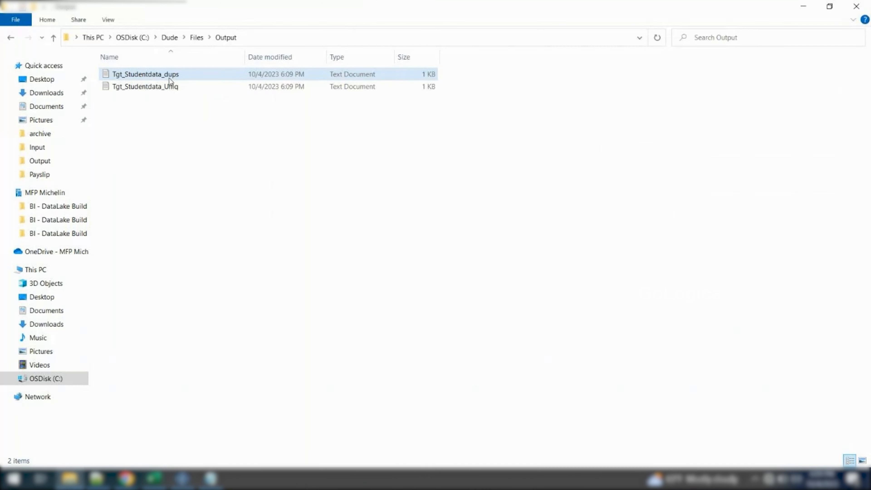
# Open Tgt_Studentdata_dups and Tgt_Studentdata_Uniq from the Output folder and check the sort order of the unique records
pyautogui.doubleClick(169, 77)
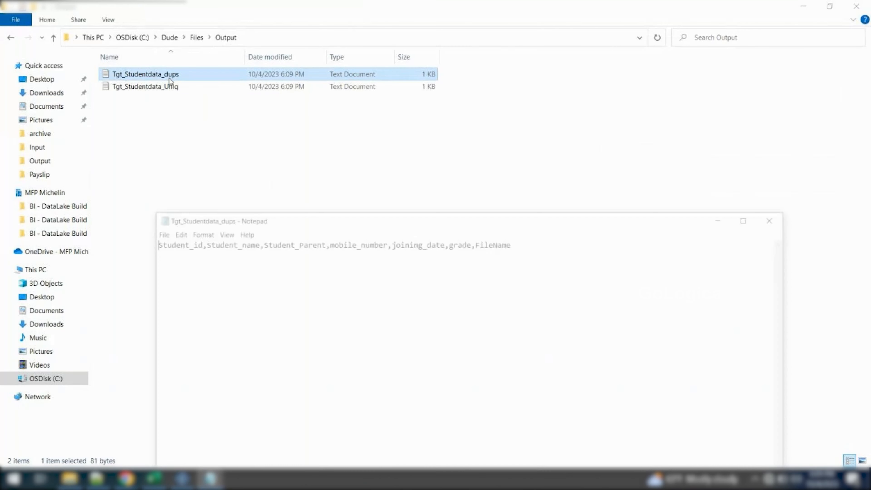
pyautogui.click(174, 92)
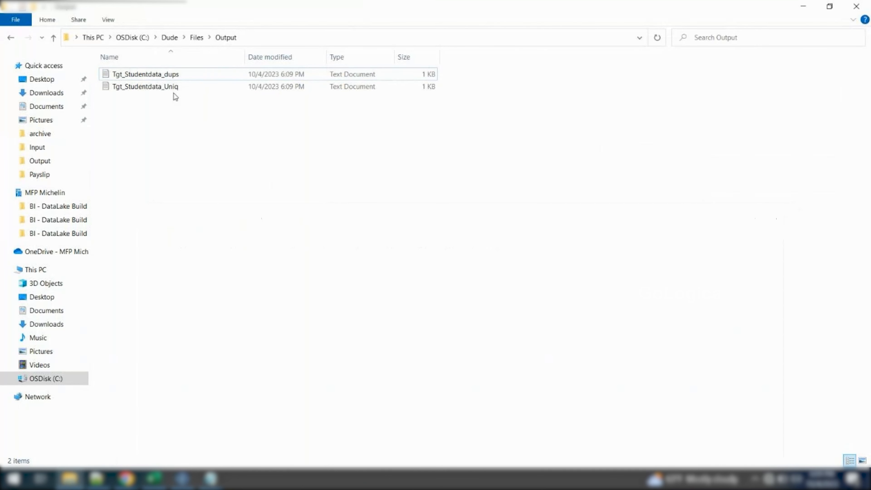
pyautogui.doubleClick(165, 86)
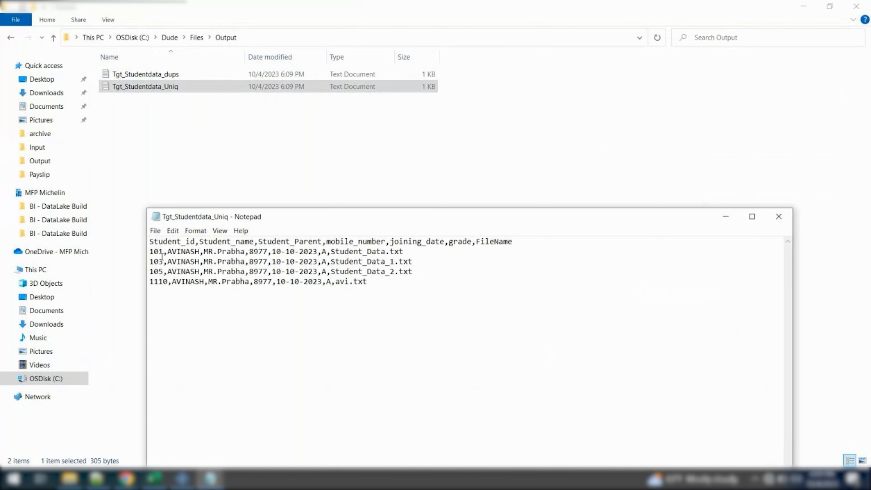
pyautogui.moveTo(150, 251)
pyautogui.mouseDown()
pyautogui.moveTo(174, 271)
pyautogui.moveTo(383, 282)
pyautogui.moveTo(203, 275)
pyautogui.moveTo(133, 250)
pyautogui.mouseUp()
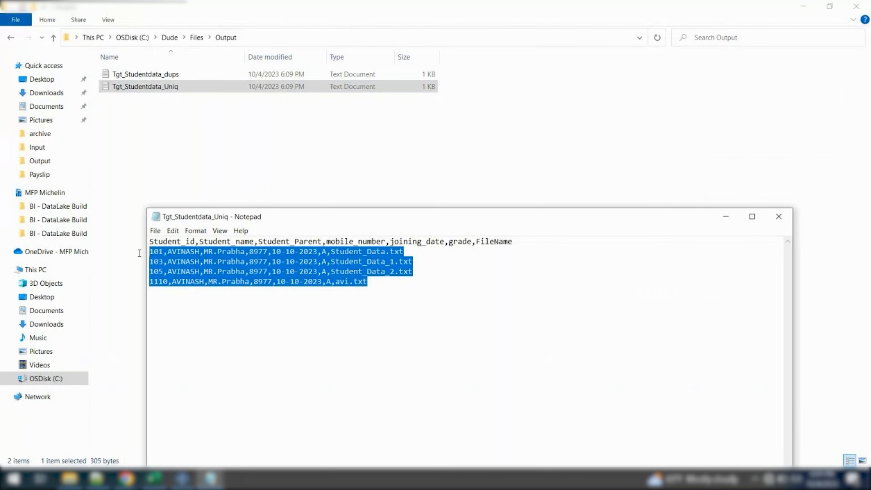
pyautogui.click(779, 217)
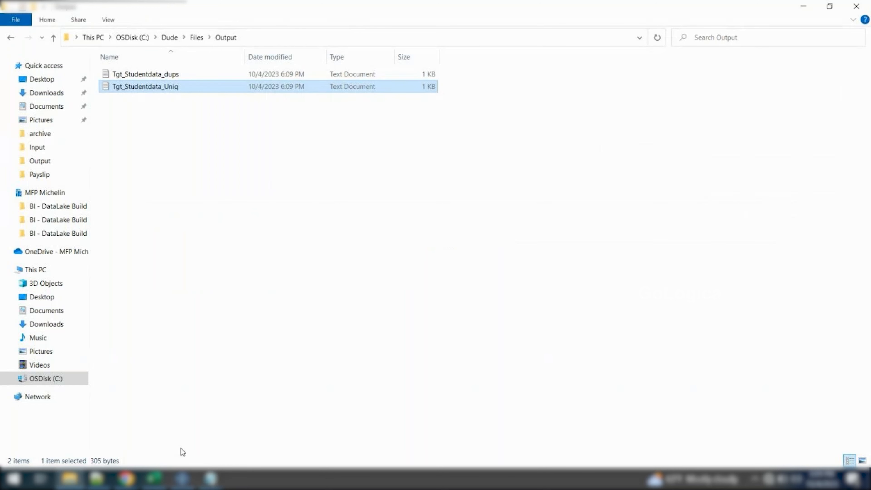
# Return to the job and set tSortRow_1's sort order for Student_id to desc
pyautogui.click(182, 479)
pyautogui.doubleClick(464, 272)
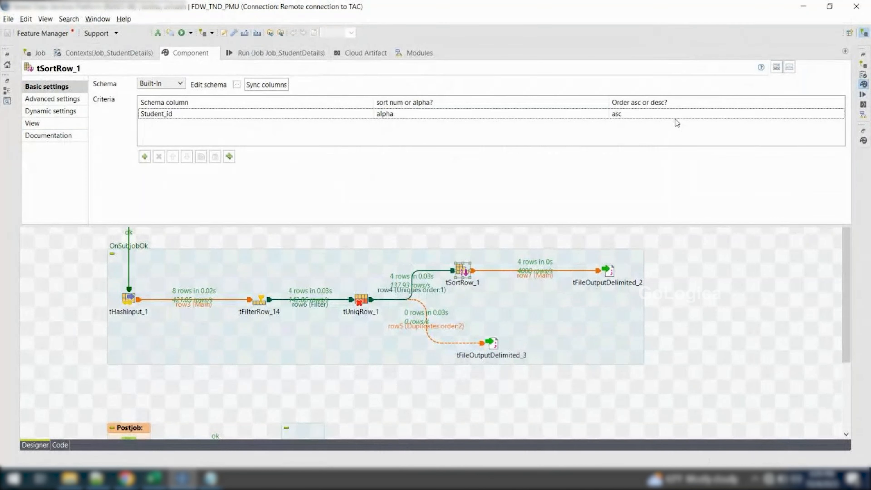
pyautogui.click(675, 117)
pyautogui.click(671, 116)
pyautogui.click(839, 114)
pyautogui.click(757, 132)
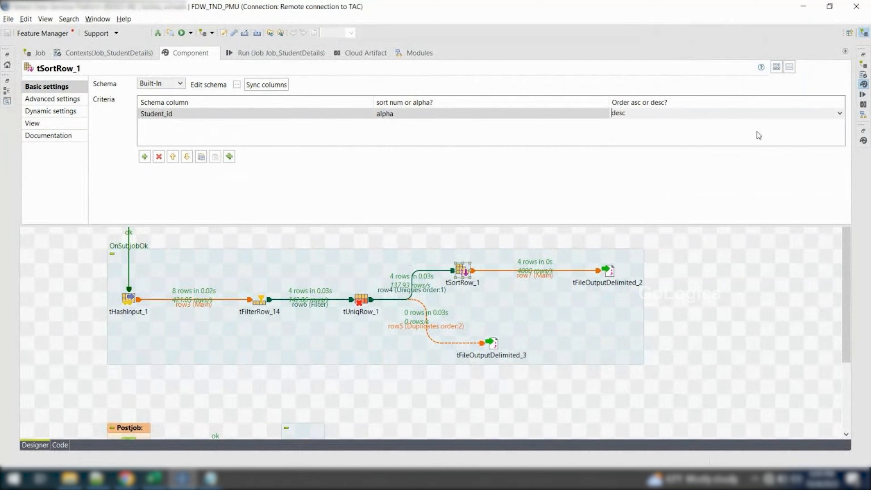
# Clear the execution log and run Job_StudentDetails again with the descending sort
pyautogui.click(281, 50)
pyautogui.click(211, 96)
pyautogui.click(120, 98)
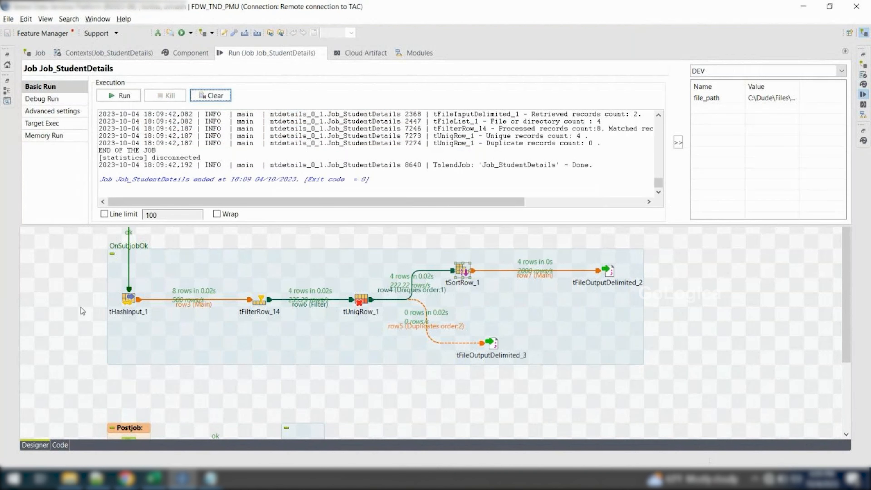
# Open Tgt_Studentdata_Uniq from the Output folder again and check the order of its Student_id values
pyautogui.click(70, 478)
pyautogui.doubleClick(163, 90)
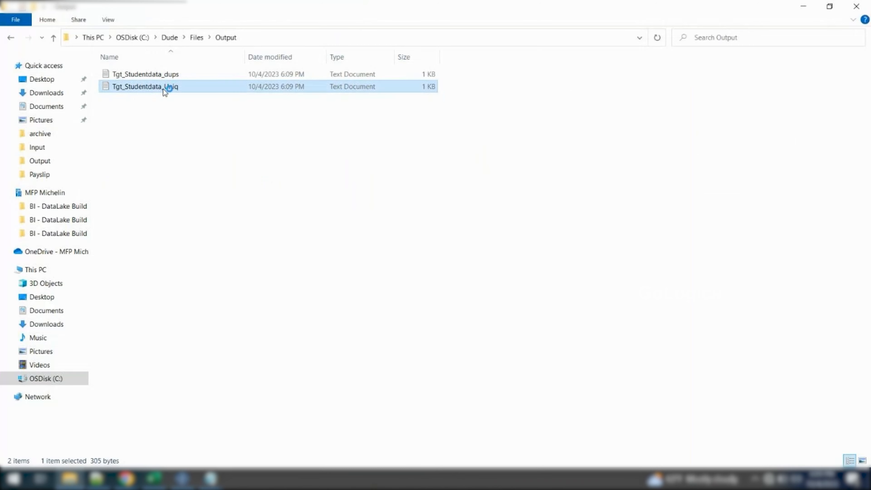
pyautogui.moveTo(150, 251); pyautogui.dragTo(281, 262)
pyautogui.moveTo(150, 271); pyautogui.dragTo(150, 241)
pyautogui.moveTo(410, 322); pyautogui.dragTo(73, 202)
pyautogui.click(239, 153)
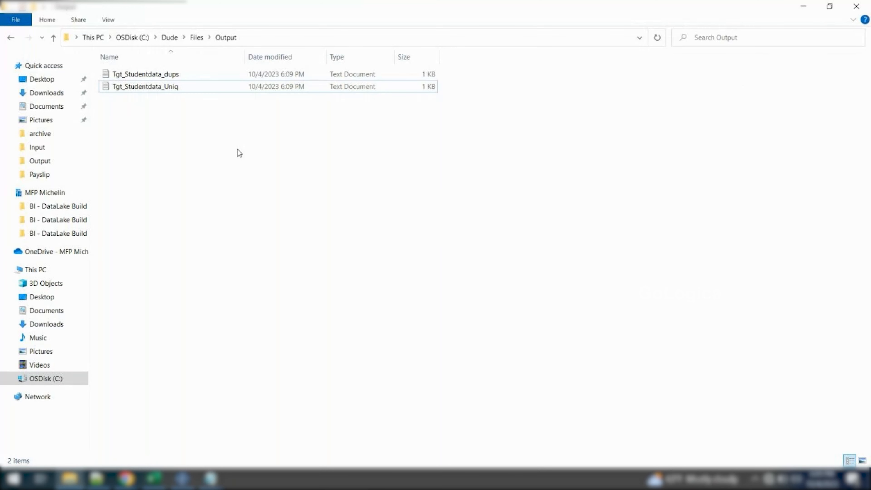
# Close all open Notepad windows of Tgt_Studentdata_dups and Tgt_Studentdata_Uniq
pyautogui.click(210, 479)
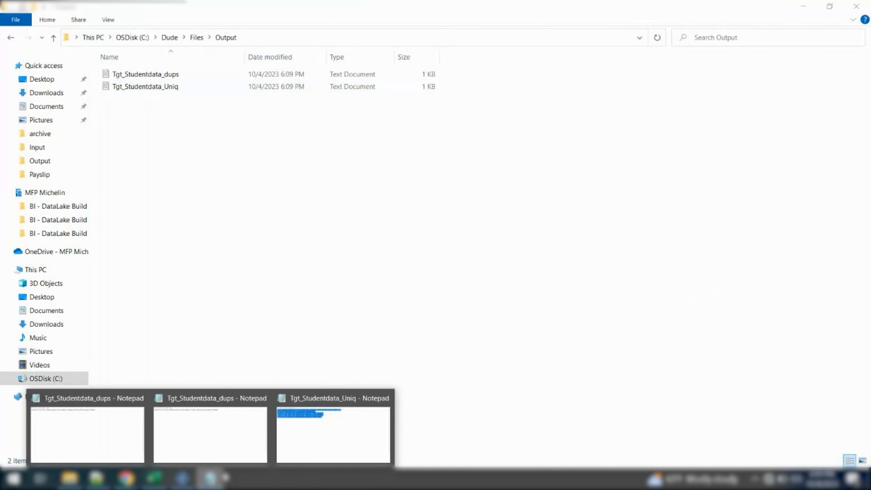
pyautogui.click(139, 398)
pyautogui.click(213, 398)
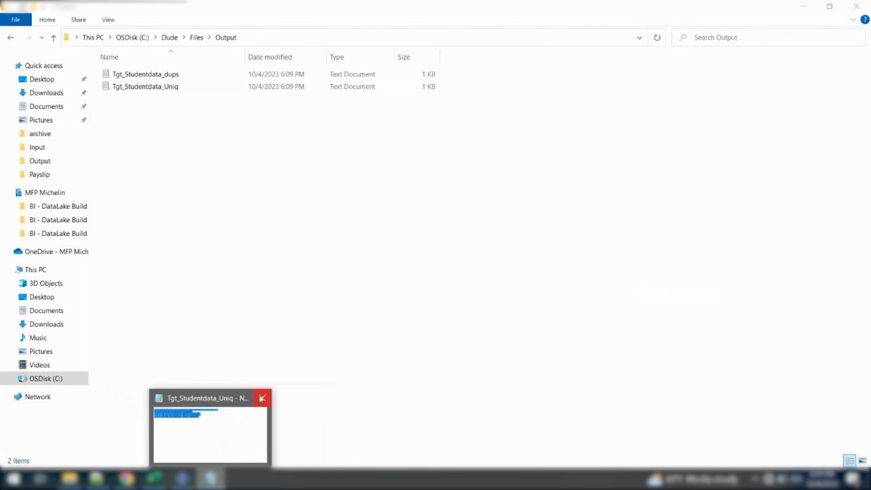
pyautogui.click(262, 398)
# Switch to the Excel workbook Book1 and enter the component name tsortrow in cell A23
pyautogui.click(157, 481)
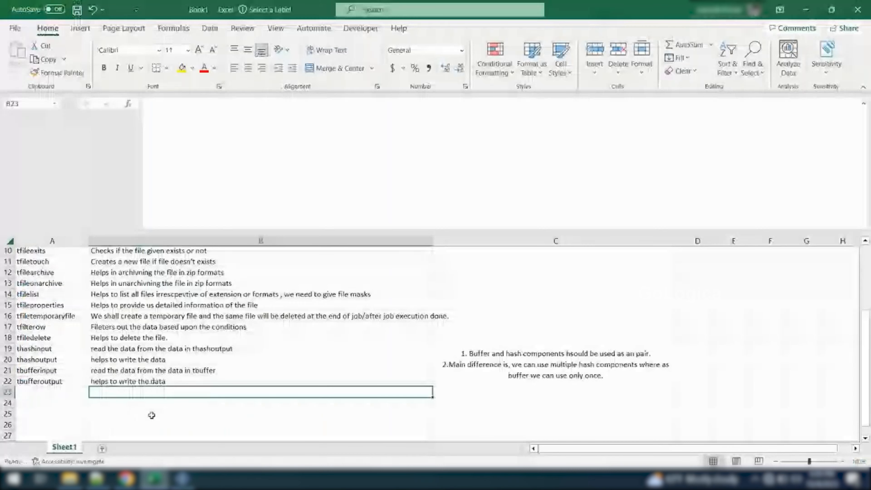
pyautogui.click(42, 397)
pyautogui.write('t')
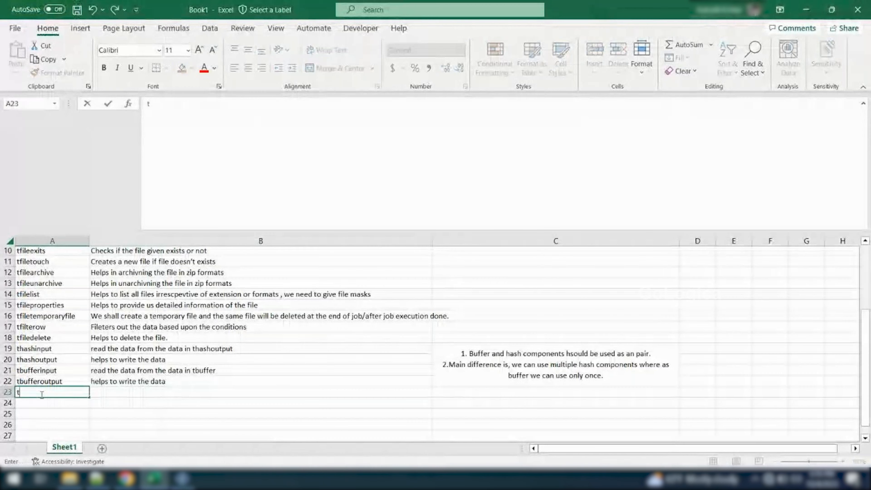
pyautogui.write('sortrow')
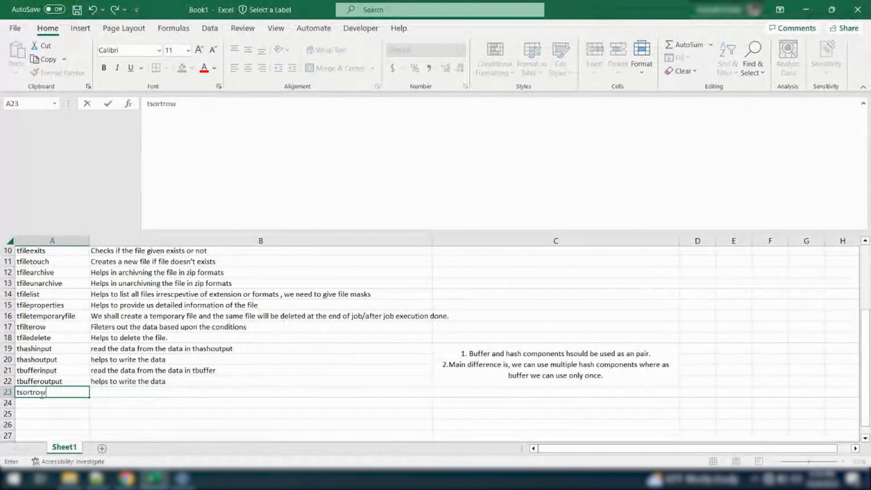
pyautogui.press('Tab')
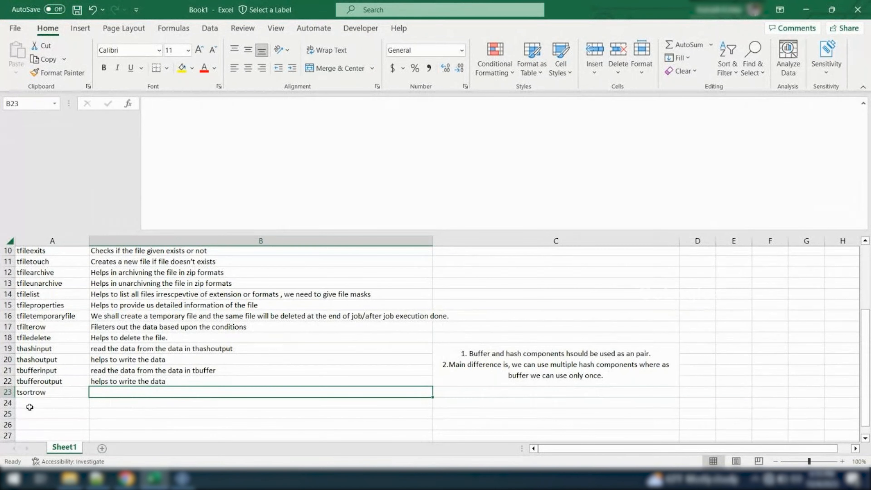
# Enter the description "Helps us to sort the data." in cell B23 beside tsortrow
pyautogui.scroll(1, 115, 390)
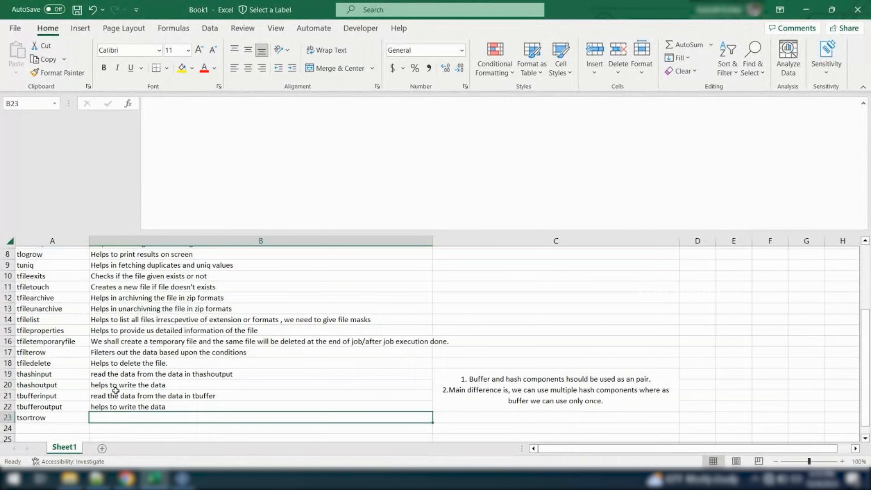
pyautogui.scroll(2, 115, 391)
pyautogui.scroll(-5, 117, 389)
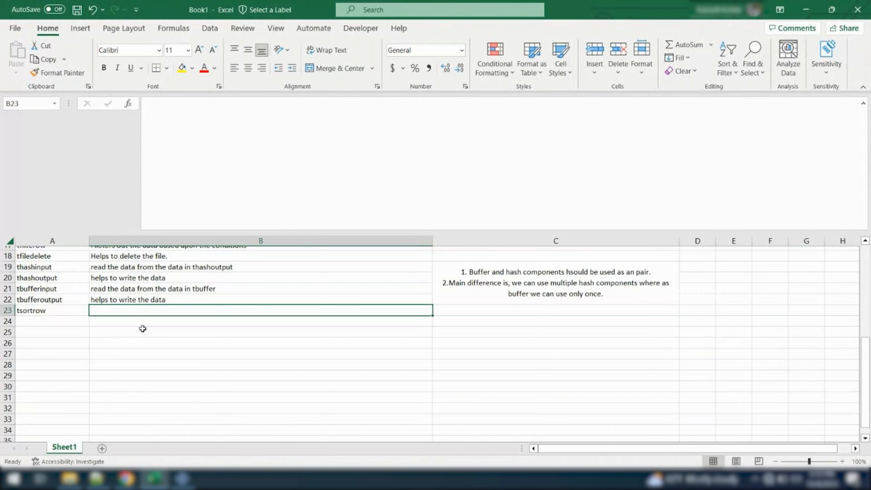
pyautogui.press('F2')
pyautogui.write('Helps ')
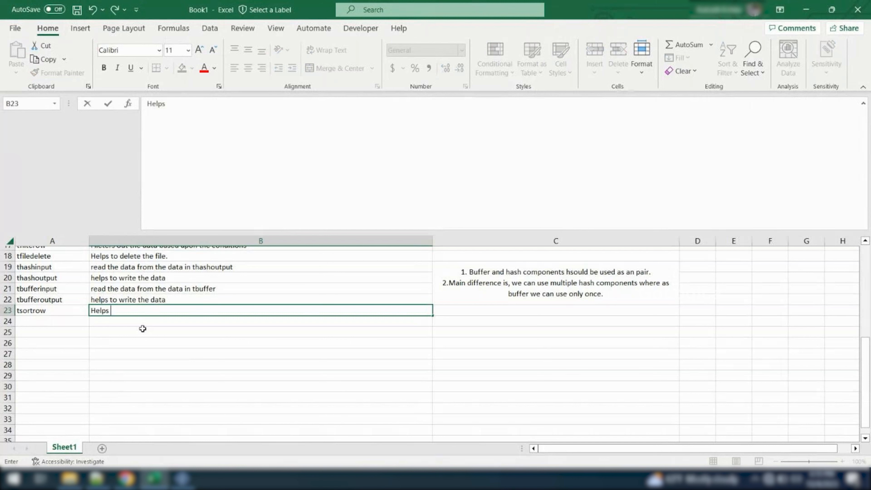
pyautogui.write('us to sort the data.')
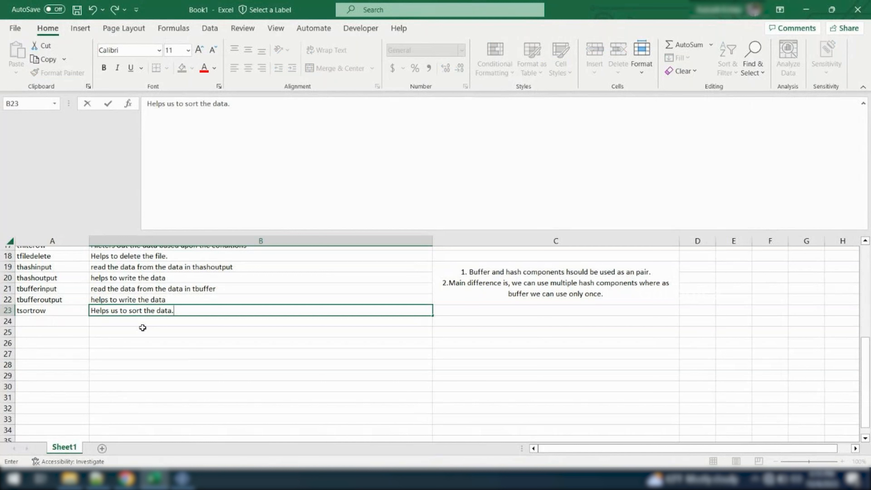
pyautogui.click(132, 324)
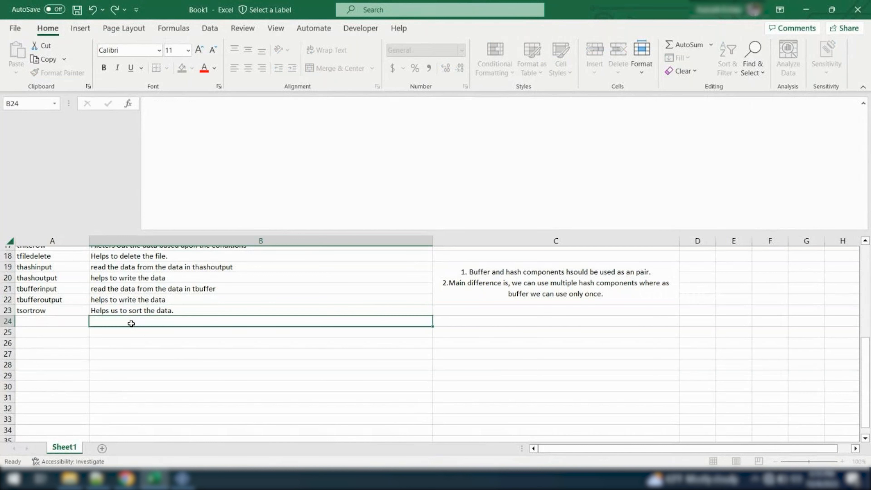
pyautogui.click(143, 310)
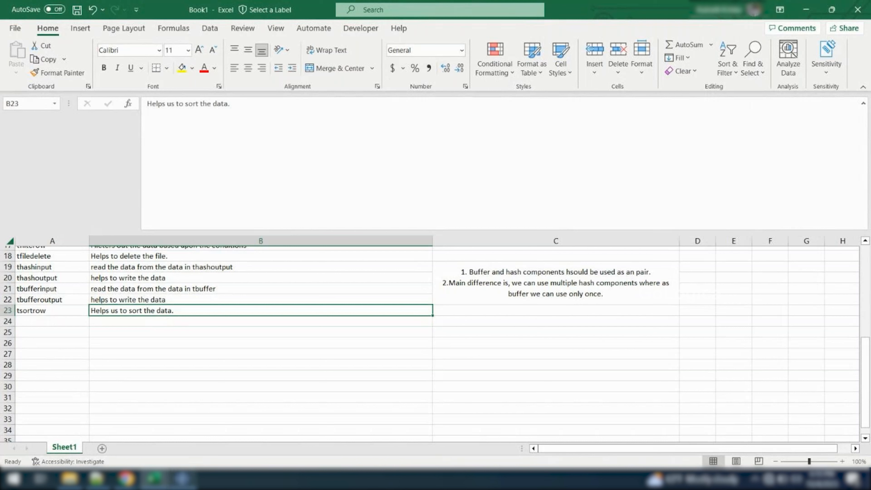
# Switch back to the Talend job, clear the execution log and return to the full design canvas
pyautogui.click(182, 479)
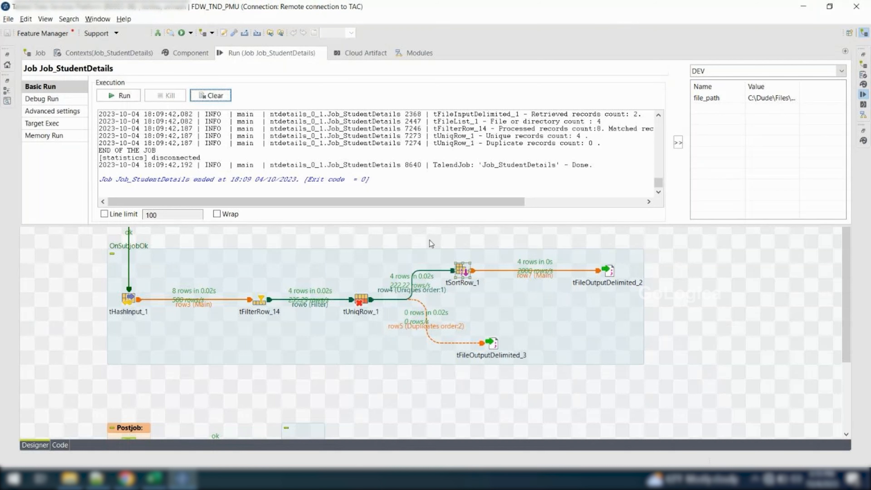
pyautogui.click(211, 96)
pyautogui.click(718, 273)
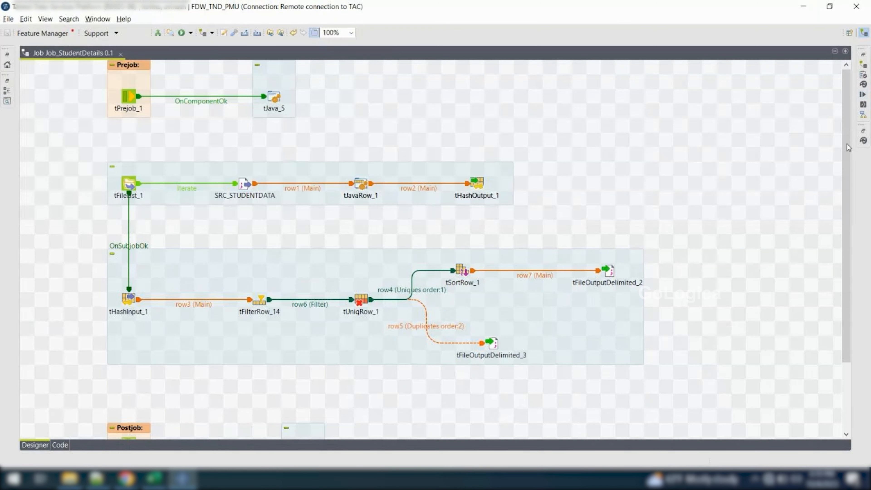
# Open the component Palette, clear its search filter and collapse the Recently Used group
pyautogui.click(864, 141)
pyautogui.click(672, 64)
pyautogui.press('BackSpace')
pyautogui.press('BackSpace')
pyautogui.press('BackSpace')
pyautogui.press('BackSpace')
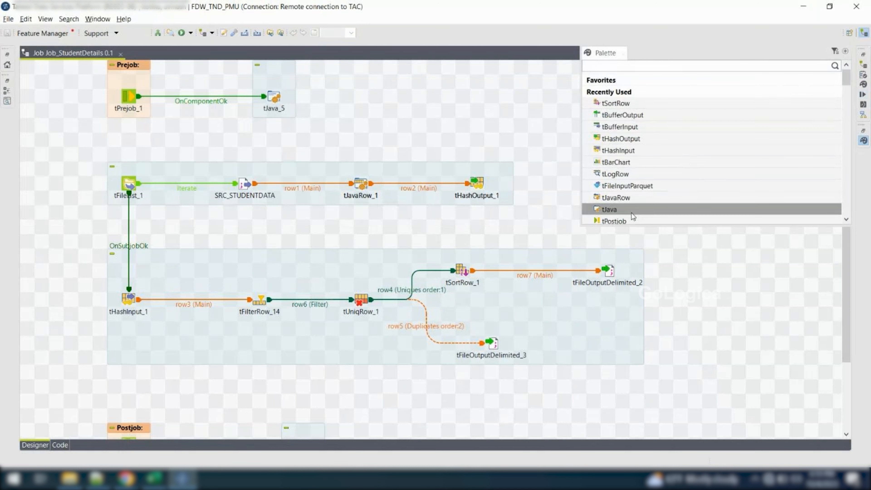
pyautogui.click(617, 92)
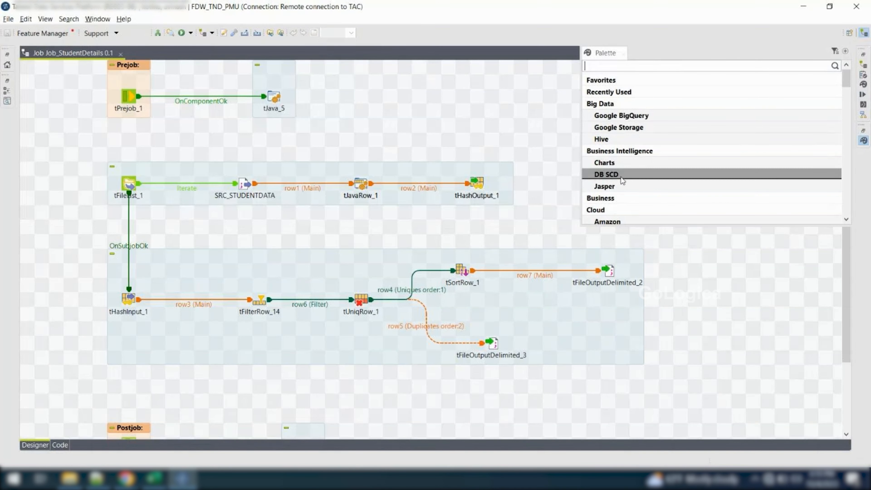
# Browse the Palette's Business Intelligence, Business and Cloud categories down to the File category
pyautogui.scroll(-1, 621, 178)
pyautogui.click(619, 113)
pyautogui.scroll(2, 614, 124)
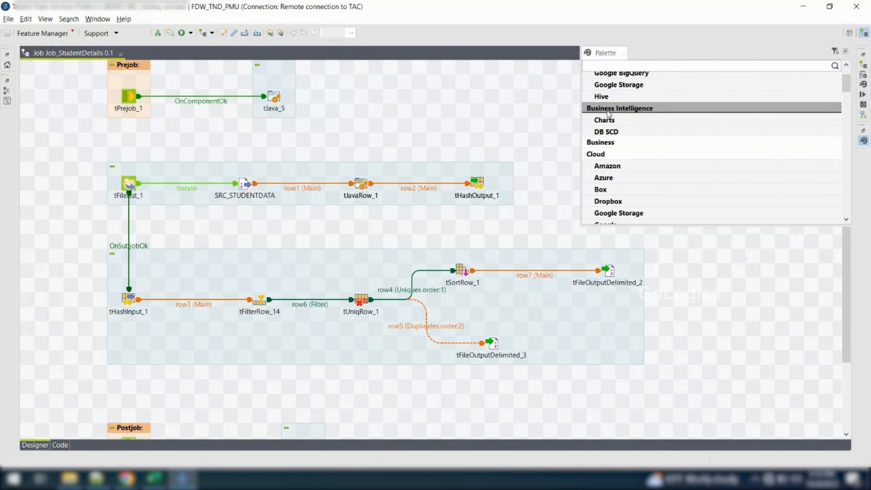
pyautogui.click(605, 104)
pyautogui.click(605, 140)
pyautogui.scroll(-1, 604, 141)
pyautogui.scroll(-2, 605, 141)
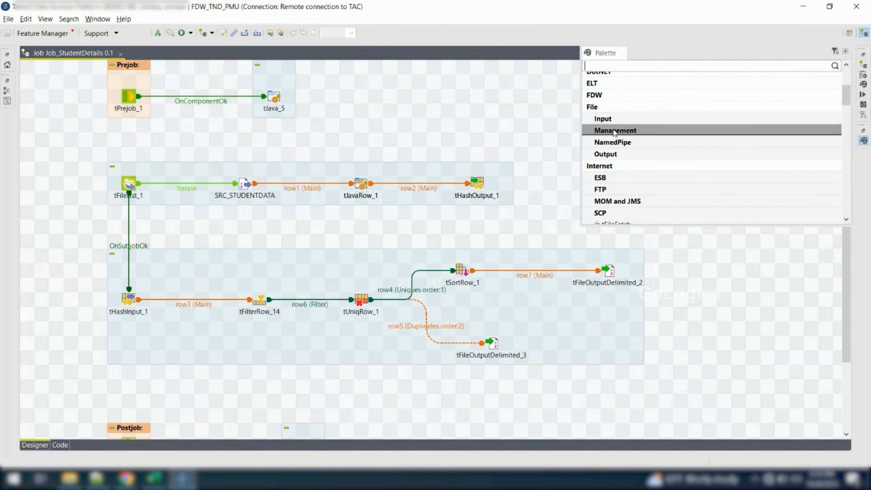
# Expand the Management group under File to review its file-handling components, and collapse it again
pyautogui.click(614, 132)
pyautogui.scroll(-1, 650, 158)
pyautogui.scroll(-3, 651, 160)
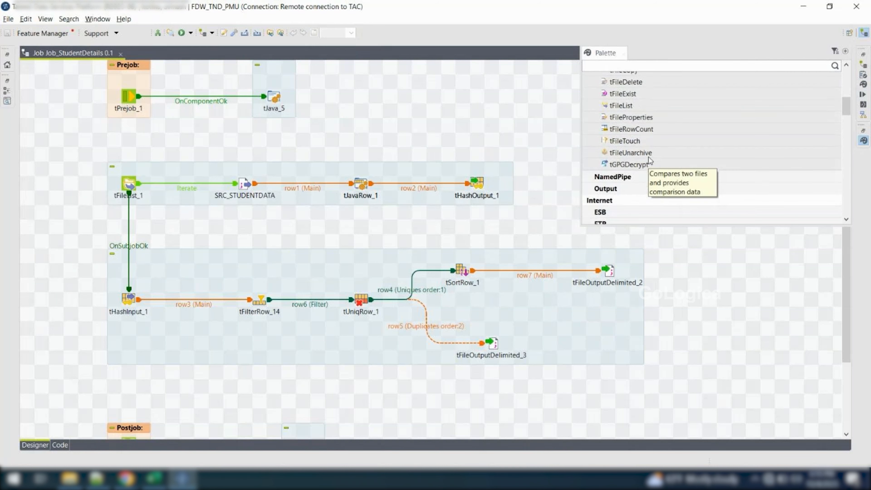
pyautogui.scroll(3, 651, 161)
pyautogui.click(616, 107)
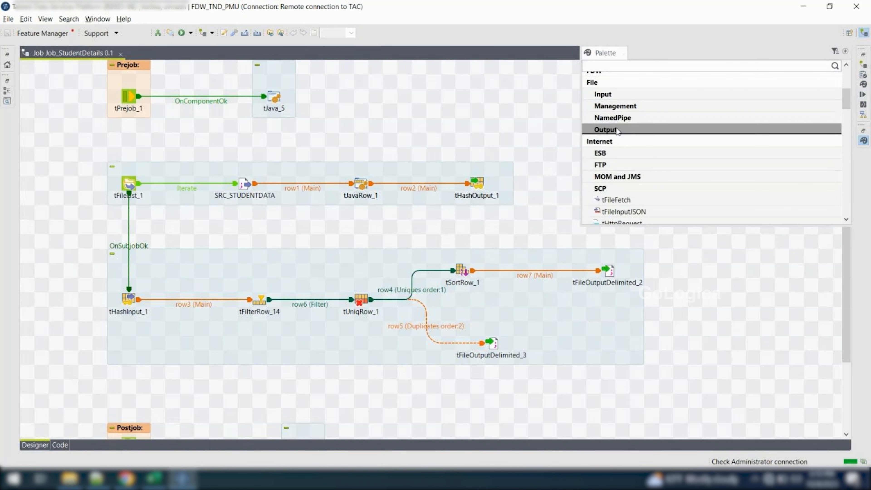
pyautogui.scroll(-1, 613, 148)
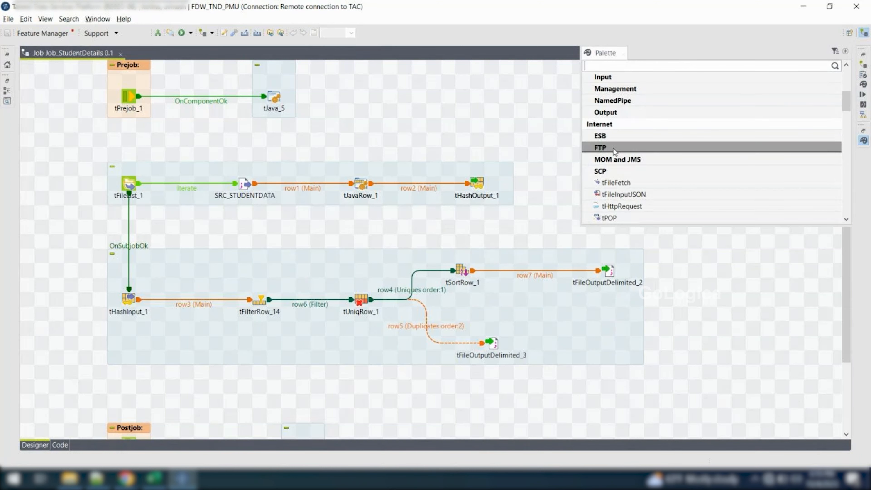
# Review the ESB and FTP component groups under the Internet category, collapsing FTP when finished
pyautogui.scroll(-1, 614, 148)
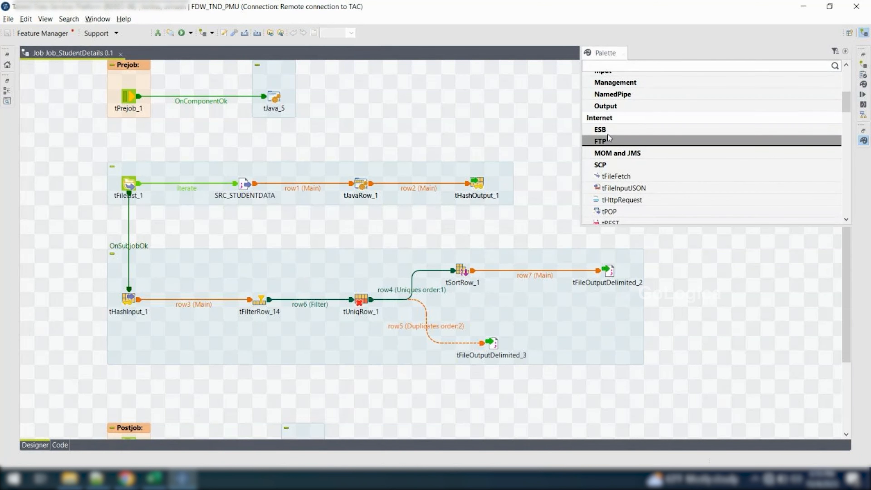
pyautogui.click(606, 130)
pyautogui.scroll(-1, 606, 145)
pyautogui.click(604, 150)
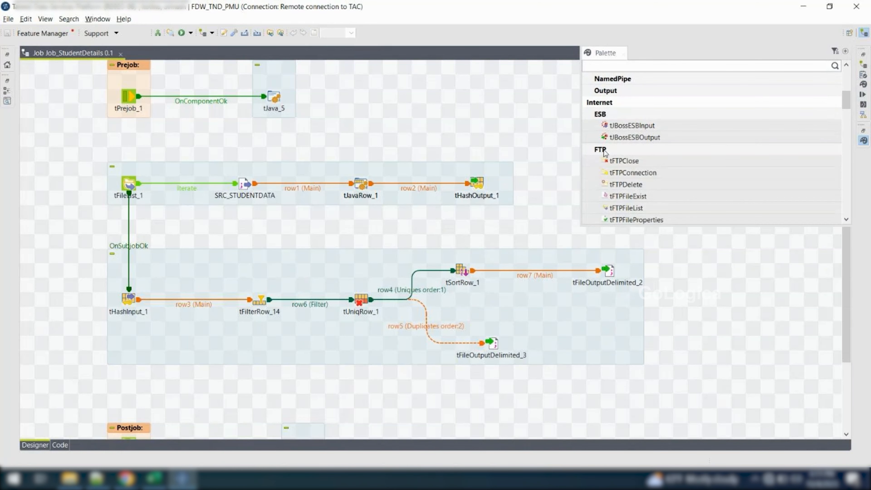
pyautogui.scroll(-4, 618, 161)
pyautogui.click(600, 94)
# Look through the remaining Internet components down to Logs & Errors and return to the job's design canvas
pyautogui.scroll(-1, 626, 157)
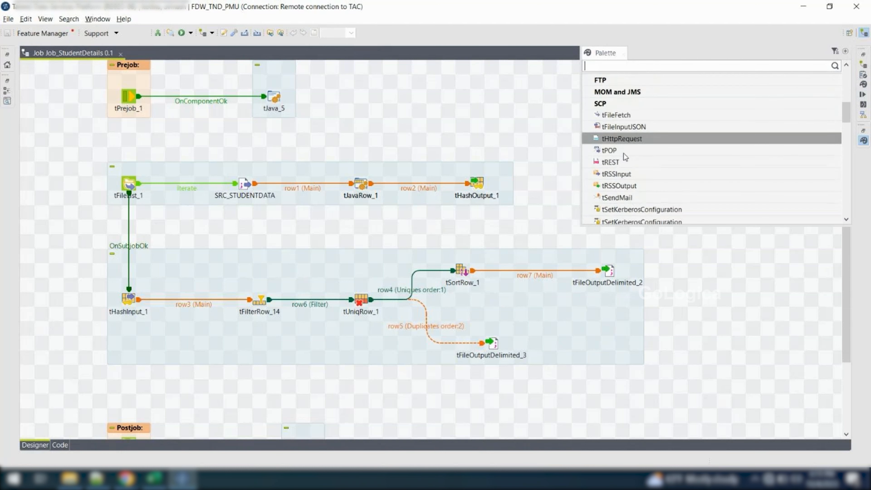
pyautogui.scroll(-3, 626, 157)
pyautogui.scroll(-4, 624, 155)
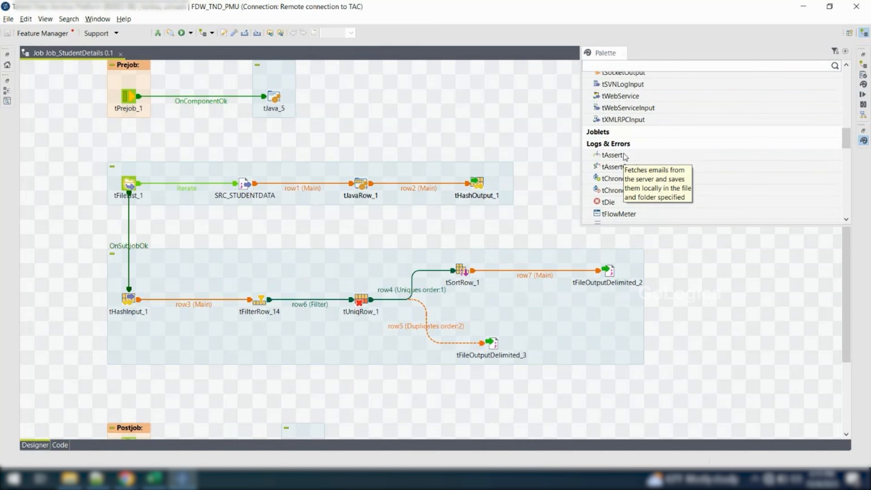
pyautogui.click(528, 134)
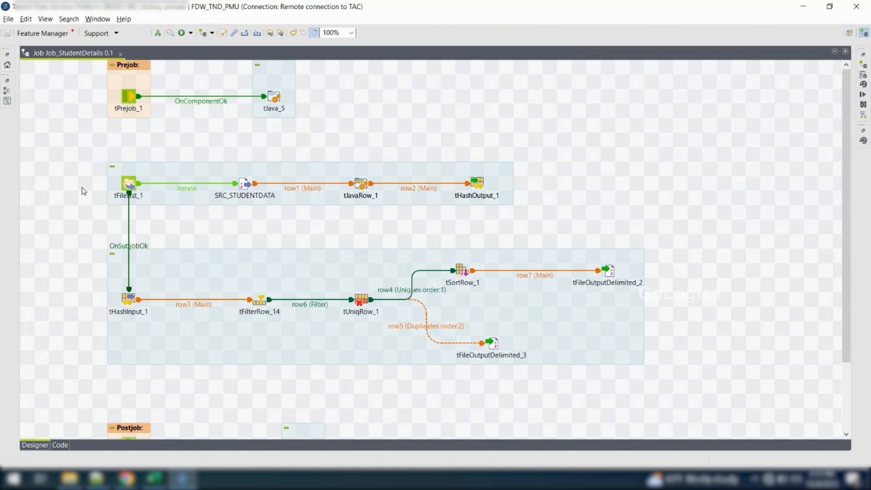
pyautogui.moveTo(67, 145); pyautogui.dragTo(684, 382)
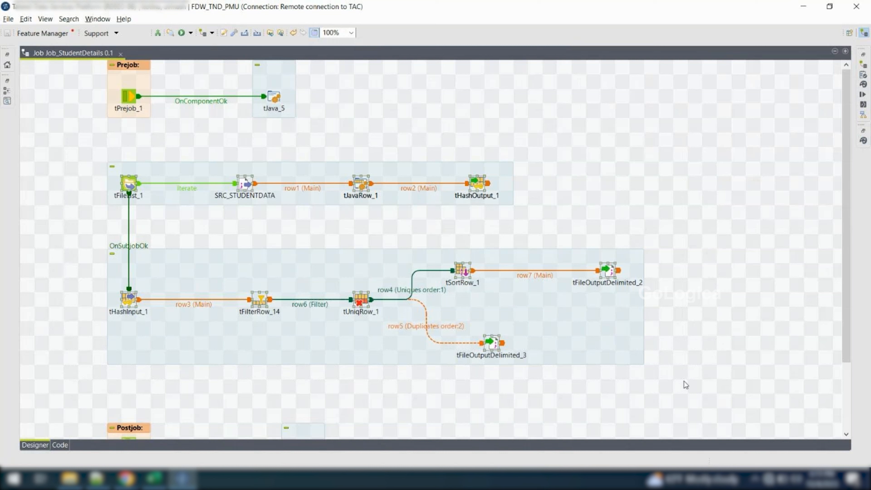
pyautogui.moveTo(72, 156); pyautogui.dragTo(665, 379)
pyautogui.click(665, 380)
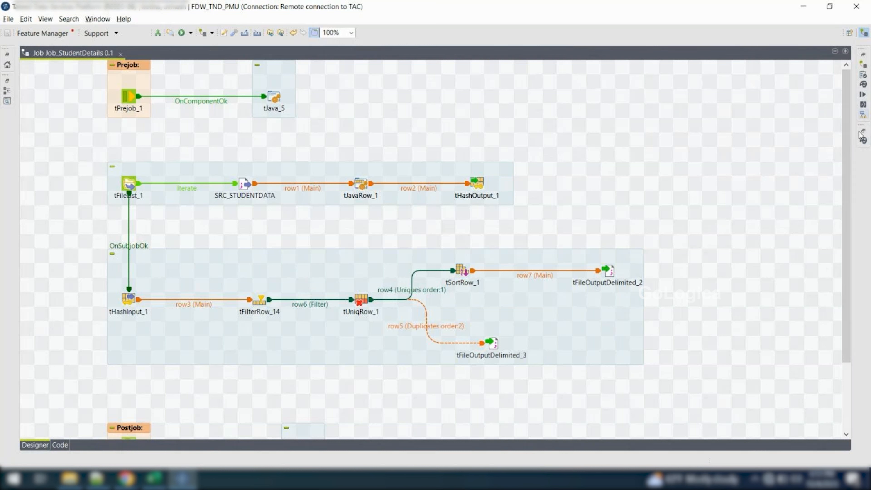
# Add tWarn, tLogCatcher and tDie components from the Palette's Logs & Errors category to the canvas above the first subjob
pyautogui.click(864, 140)
pyautogui.scroll(-1, 733, 169)
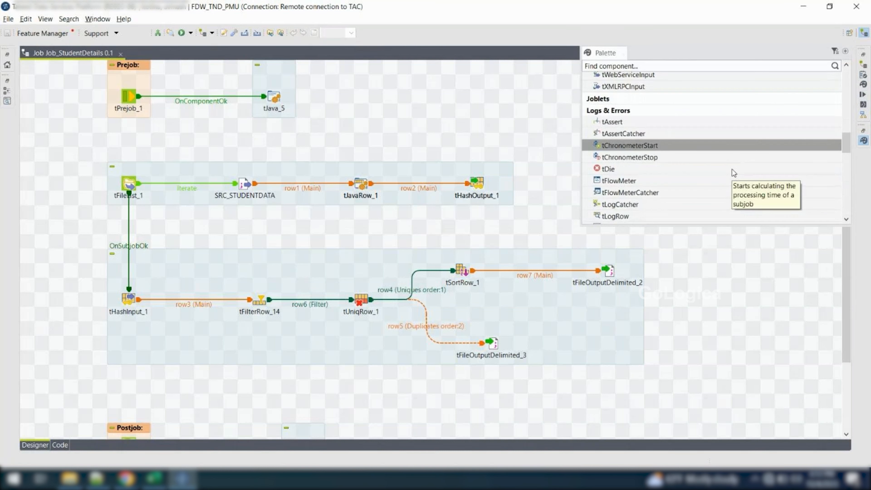
pyautogui.scroll(-1, 700, 167)
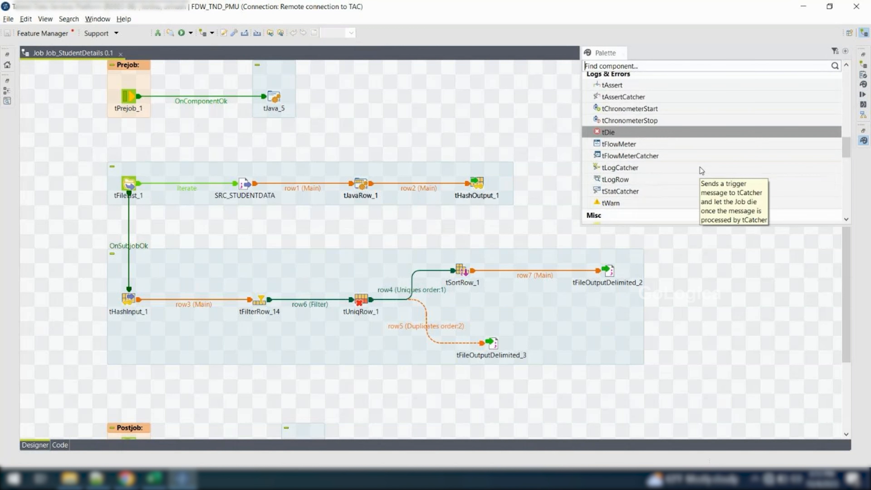
pyautogui.moveTo(644, 196); pyautogui.dragTo(463, 138)
pyautogui.moveTo(610, 166); pyautogui.dragTo(391, 93)
pyautogui.moveTo(626, 134); pyautogui.dragTo(503, 103)
pyautogui.click(541, 147)
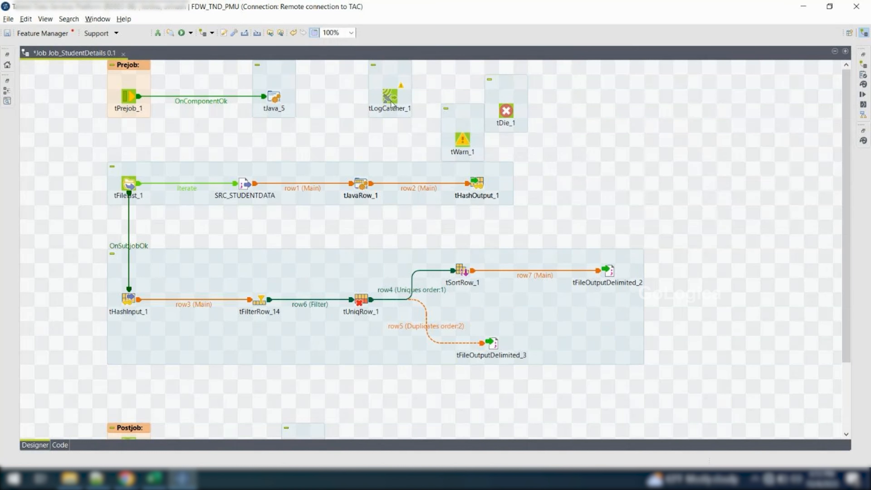
# Move tLogCatcher_1 into the free area right of the tFileList subjob and delete it
pyautogui.moveTo(391, 100); pyautogui.dragTo(740, 186)
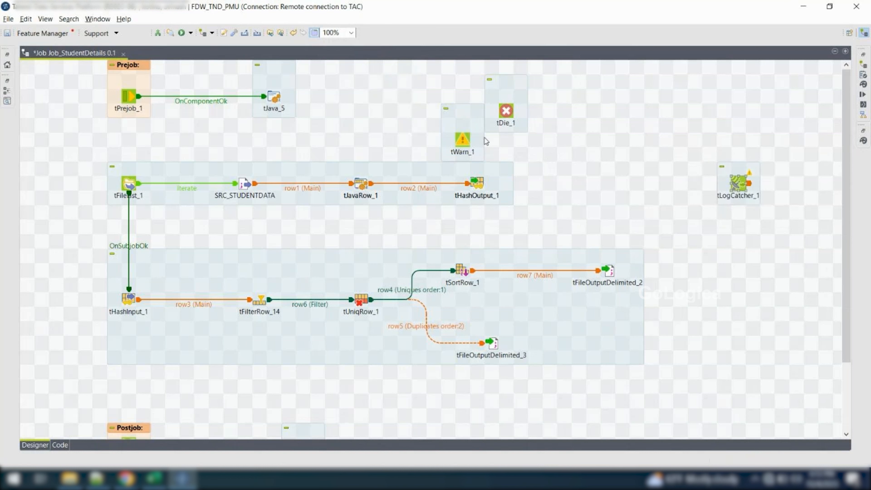
pyautogui.rightClick(743, 182)
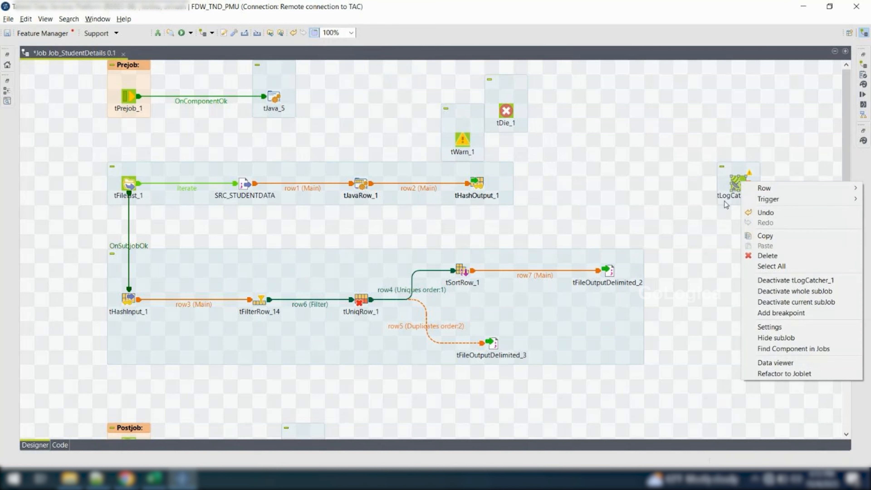
pyautogui.click(737, 186)
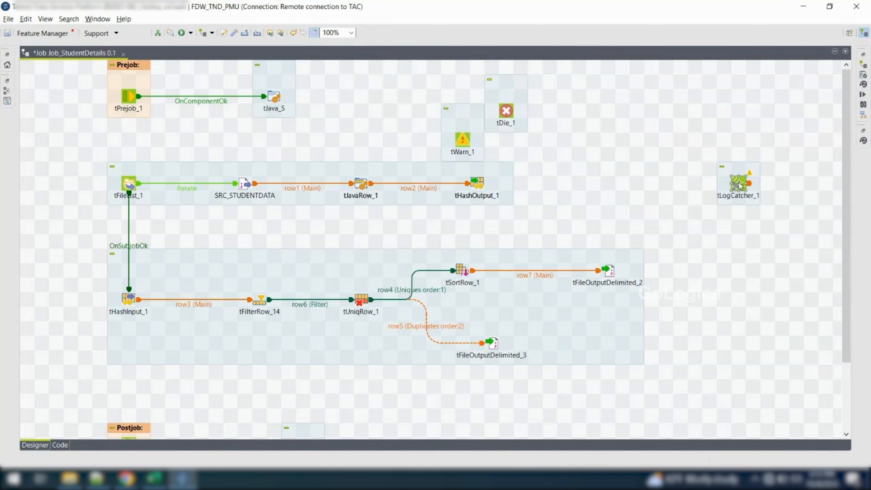
pyautogui.press('Delete')
# Move tDie_1 and tWarn_1 into the free canvas area beyond the tHashOutput_1 end of the first subjob
pyautogui.moveTo(392, 67); pyautogui.dragTo(550, 162)
pyautogui.moveTo(458, 136); pyautogui.dragTo(431, 122)
pyautogui.moveTo(500, 141); pyautogui.dragTo(570, 166)
pyautogui.click(492, 117)
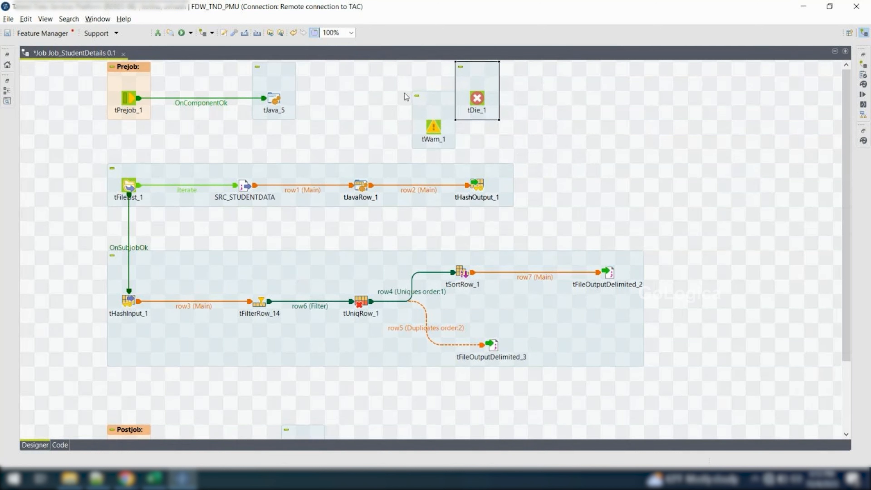
pyautogui.moveTo(393, 68); pyautogui.dragTo(570, 158)
pyautogui.moveTo(480, 103); pyautogui.dragTo(770, 141)
pyautogui.click(700, 194)
pyautogui.click(651, 172)
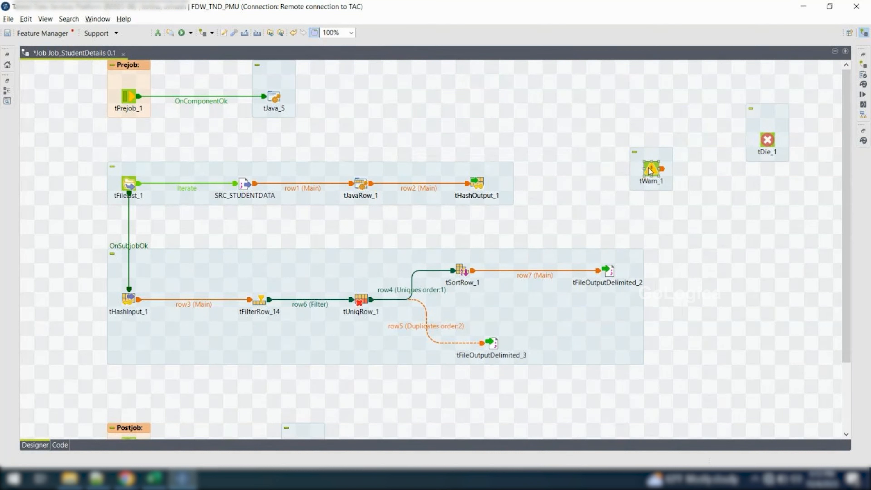
# Place tDie_1 to the left of the tFileList_1 subjob and tWarn_1 to the right of tFileOutputDelimited_2
pyautogui.click(767, 142)
pyautogui.moveTo(768, 141); pyautogui.dragTo(651, 133)
pyautogui.moveTo(479, 137); pyautogui.dragTo(71, 220)
pyautogui.moveTo(651, 169); pyautogui.dragTo(735, 276)
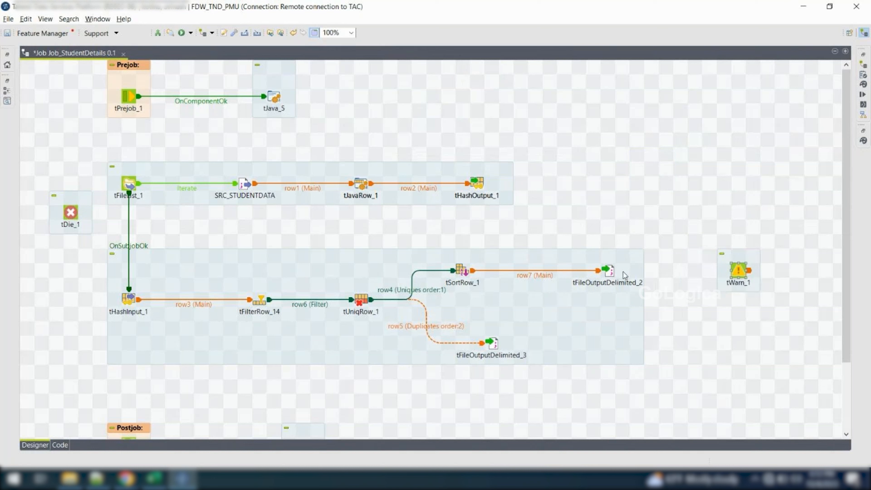
pyautogui.rightClick(608, 271)
pyautogui.moveTo(655, 291)
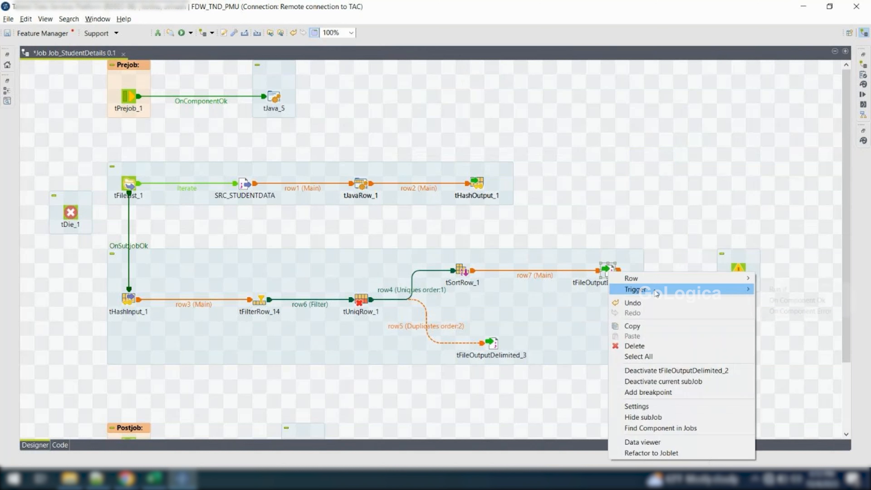
pyautogui.click(796, 301)
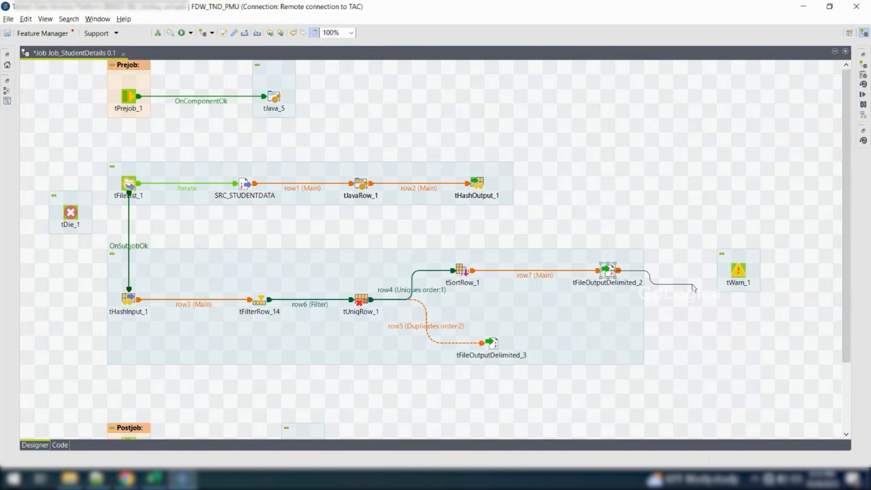
# Connect tFileOutputDelimited_2 to tWarn_1 with an On Component Error trigger
pyautogui.rightClick(610, 270)
pyautogui.moveTo(651, 289)
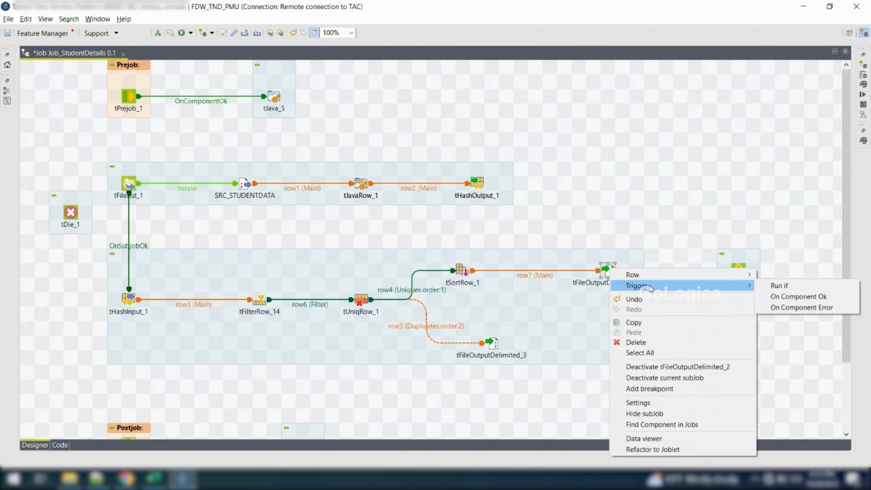
pyautogui.click(797, 298)
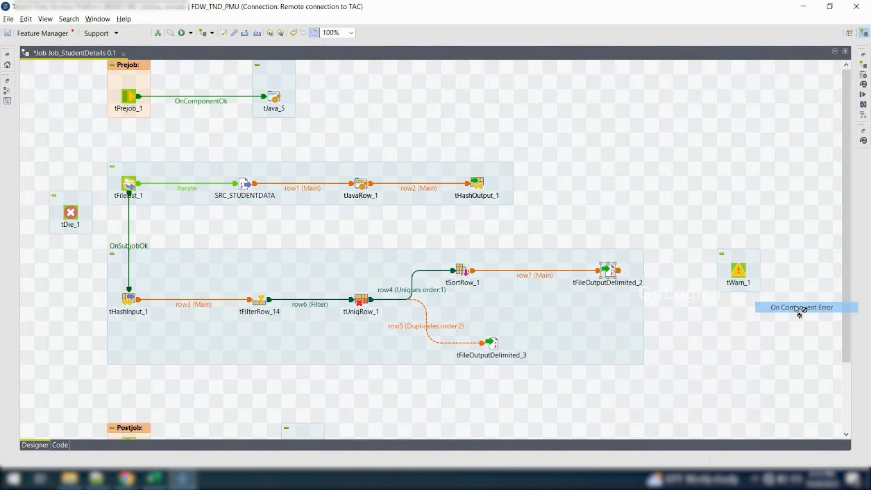
pyautogui.click(742, 273)
# Review tWarn_1's message, code and available priority levels, keeping the priority at Warning
pyautogui.doubleClick(738, 270)
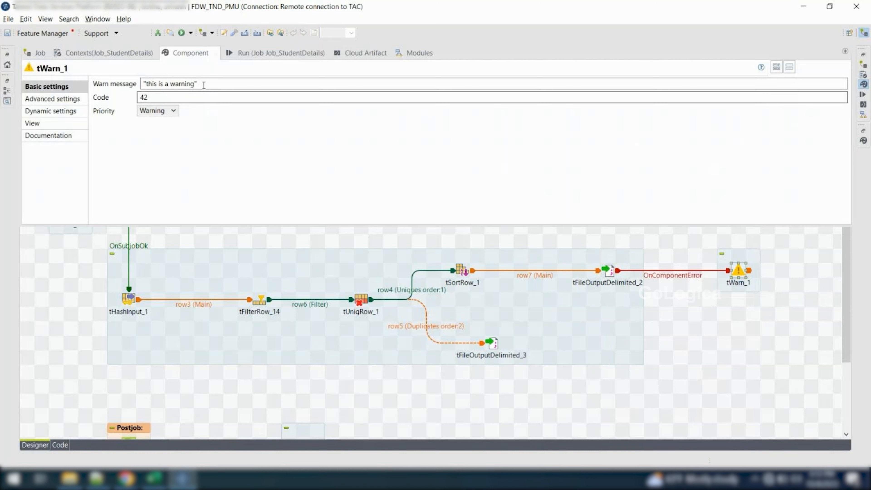
pyautogui.click(174, 111)
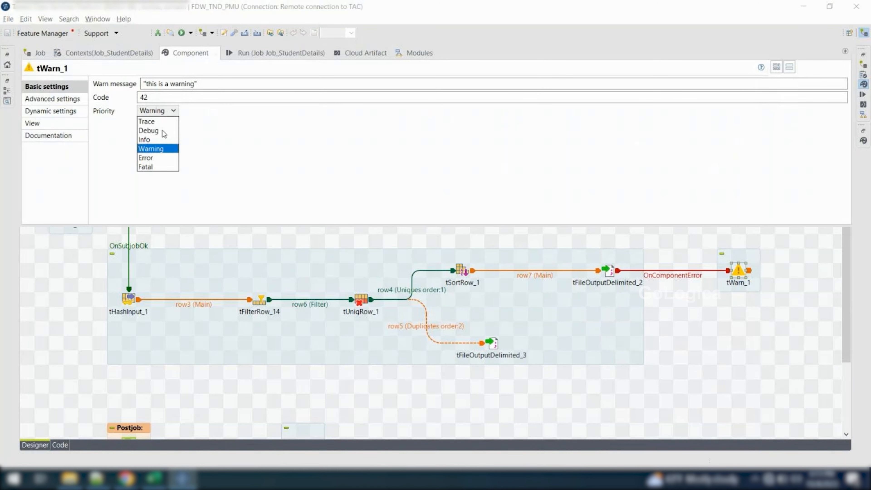
pyautogui.click(155, 149)
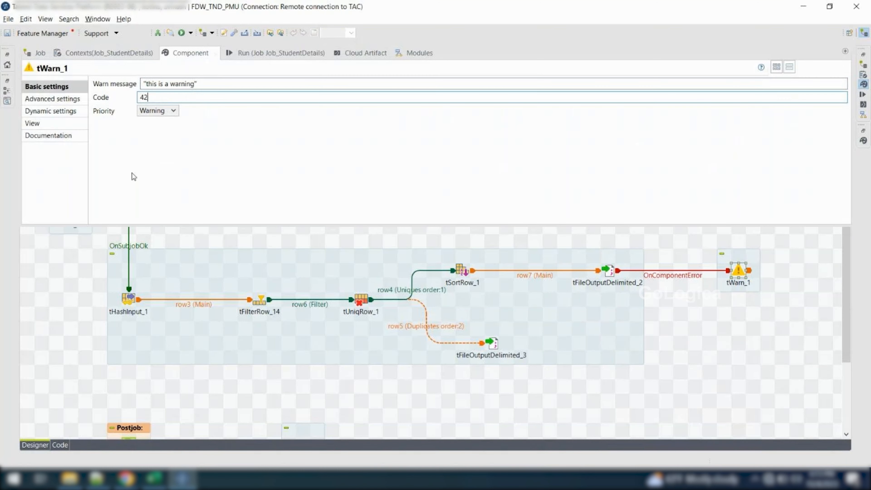
pyautogui.click(92, 230)
# Shift tDie_1 farther left, level with tFileList_1, and connect tFileList_1 to it with an On Component Ok trigger
pyautogui.moveTo(70, 220); pyautogui.dragTo(28, 190)
pyautogui.rightClick(130, 187)
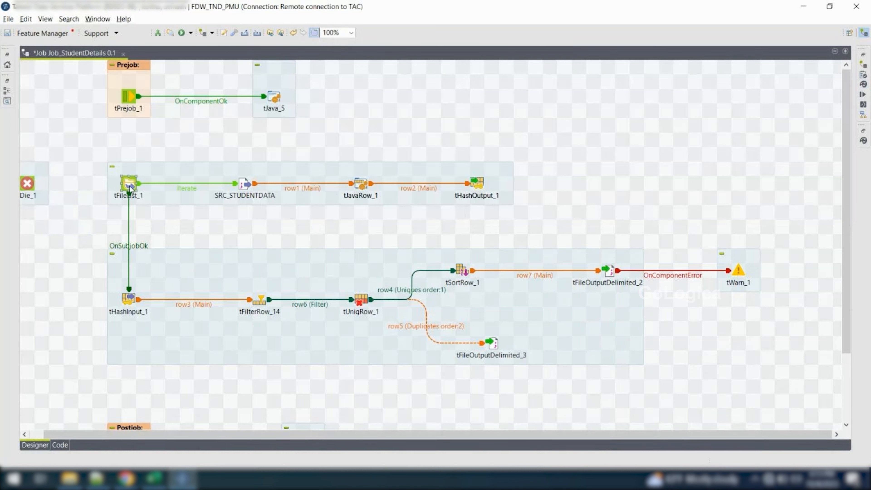
pyautogui.moveTo(165, 204)
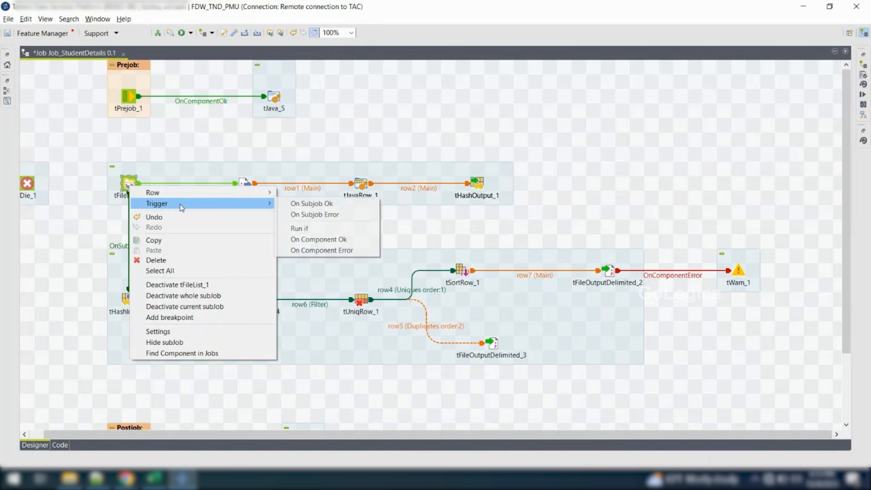
pyautogui.click(304, 239)
pyautogui.click(25, 185)
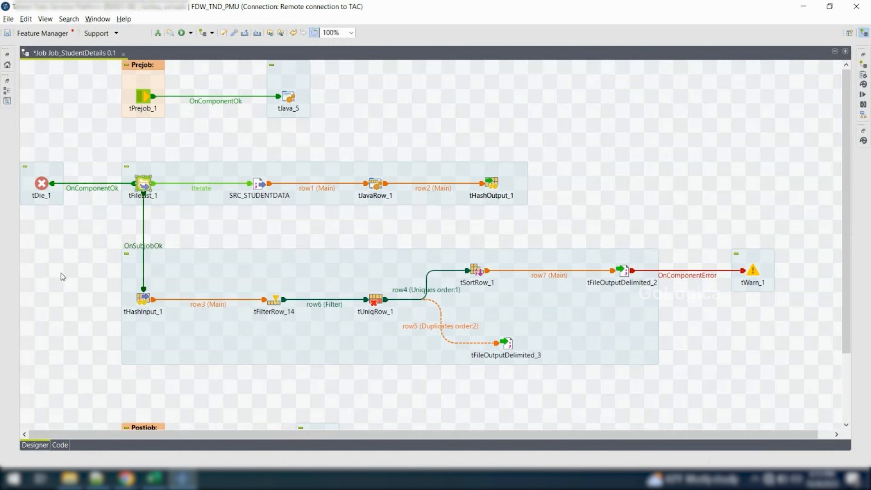
# Review tDie_1's die message, error code and priority, and return to the job design
pyautogui.doubleClick(40, 185)
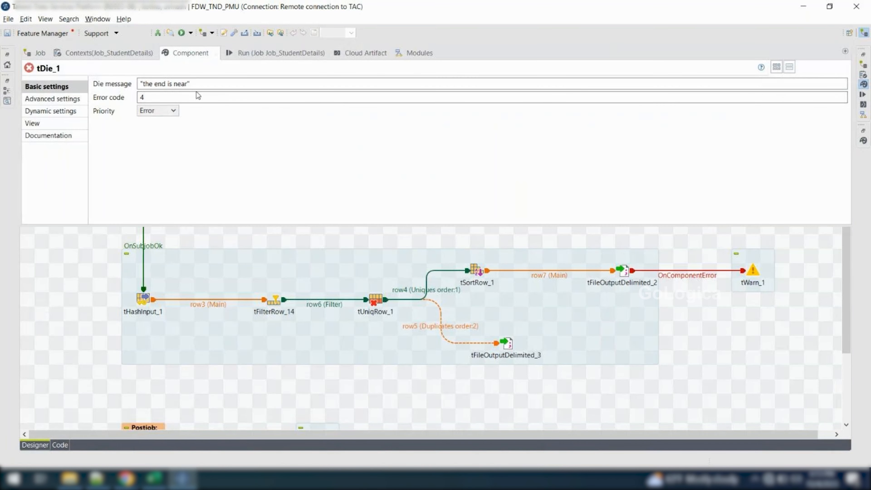
pyautogui.click(55, 289)
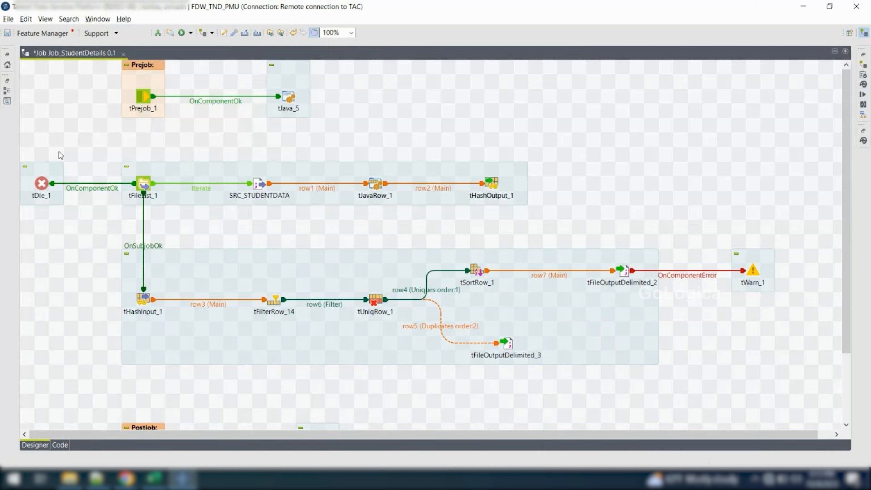
pyautogui.click(43, 184)
pyautogui.moveTo(734, 227); pyautogui.dragTo(774, 288)
# Add a tLogCatcher component by searching "logca" on the canvas, and place it above and to the right of the first subjob
pyautogui.click(650, 180)
pyautogui.write('logca')
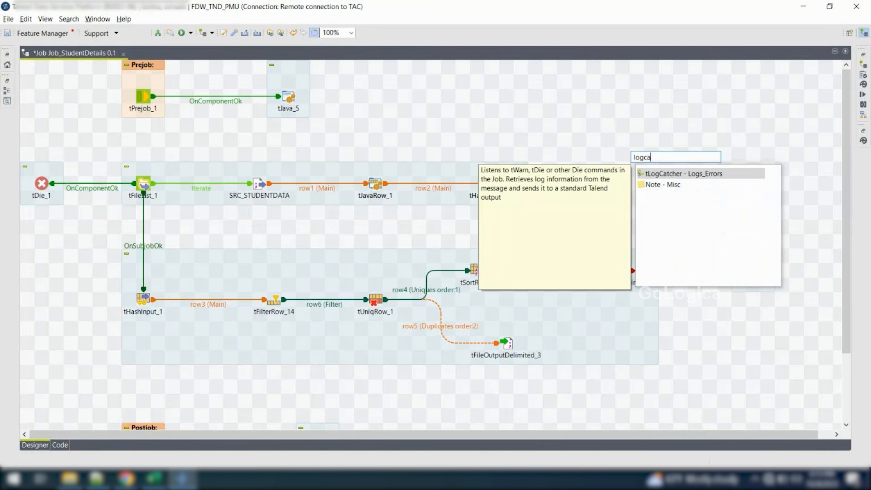
pyautogui.press('Return')
pyautogui.moveTo(634, 156); pyautogui.dragTo(620, 111)
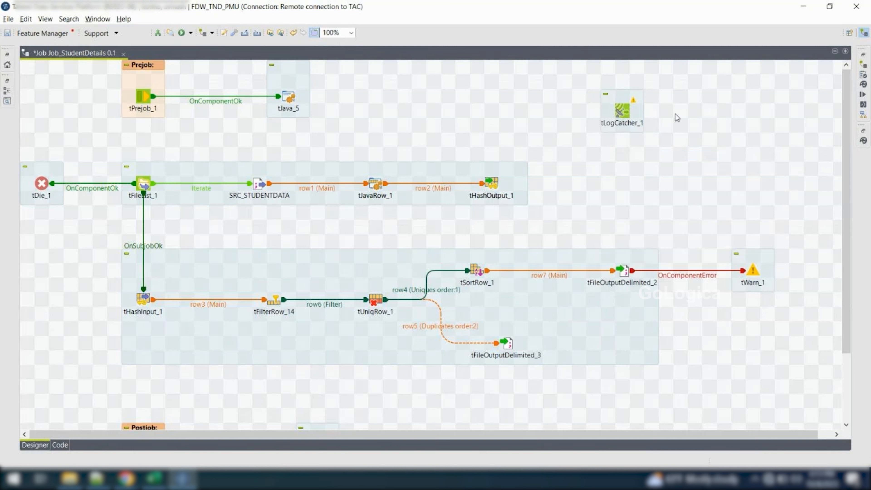
# Examine tLogCatcher_1's basic settings and read through its schema columns from moment to code
pyautogui.doubleClick(622, 111)
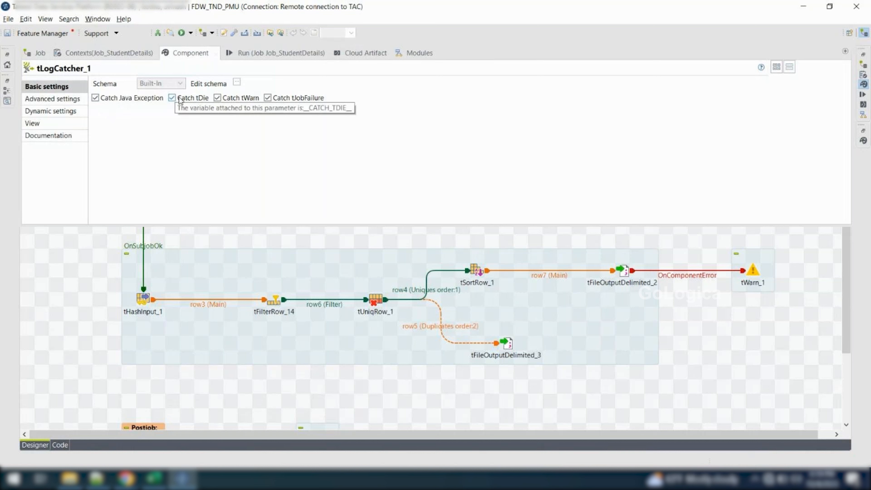
pyautogui.click(236, 83)
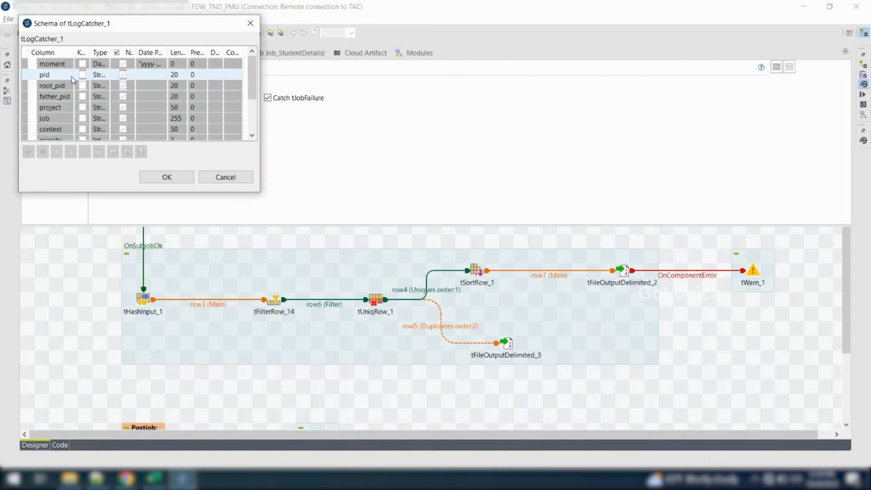
pyautogui.scroll(-1, 69, 74)
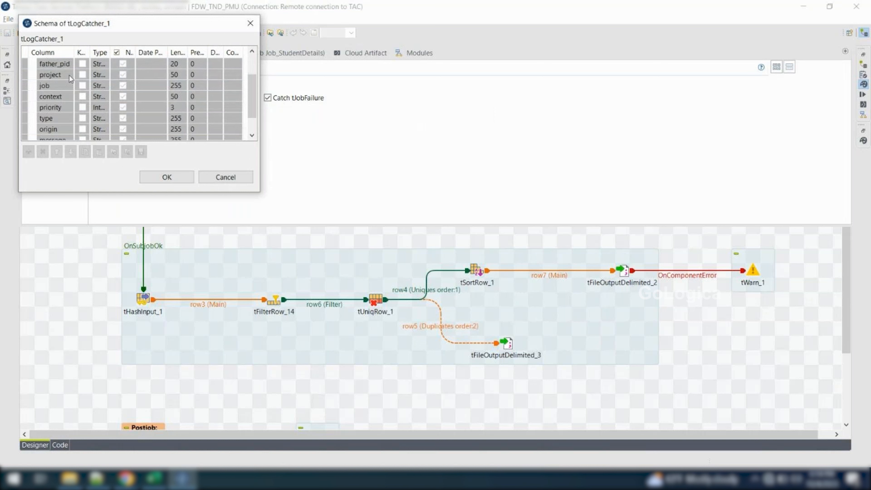
pyautogui.scroll(-1, 55, 109)
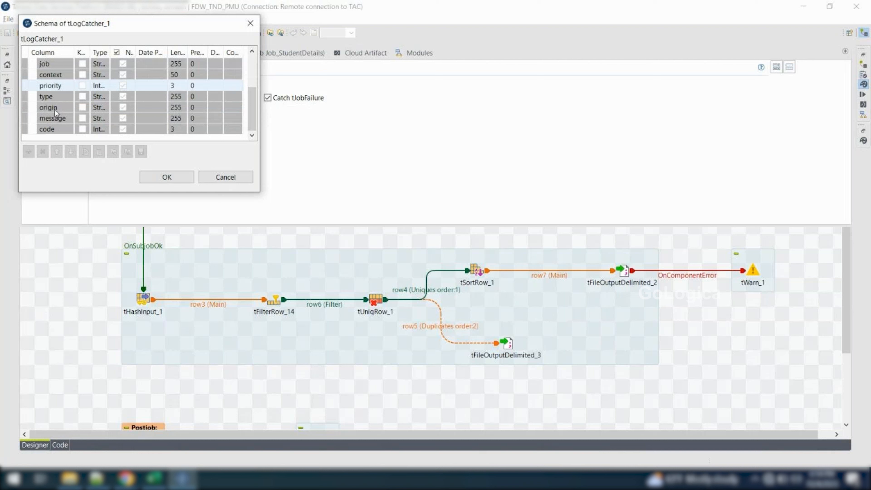
pyautogui.click(162, 182)
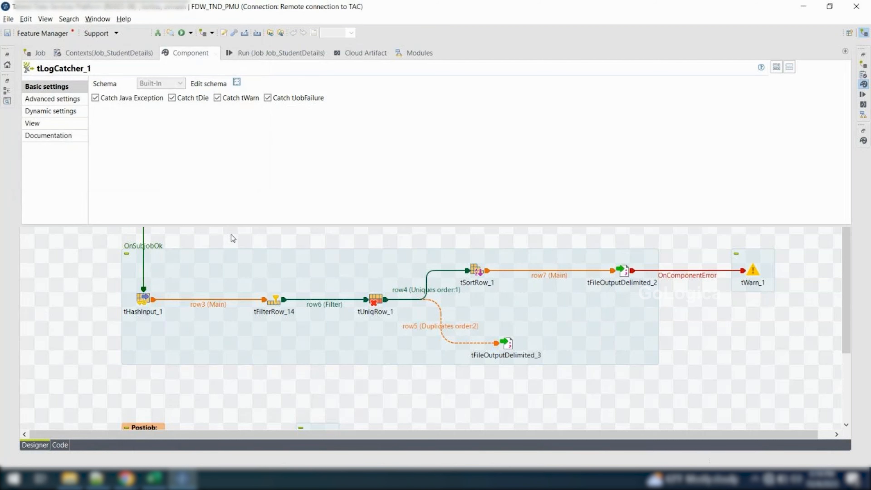
pyautogui.click(234, 238)
# Point out tDie_1, tWarn_1 and tLogCatcher_1 in turn and recheck which events tLogCatcher_1 is set to catch
pyautogui.click(41, 185)
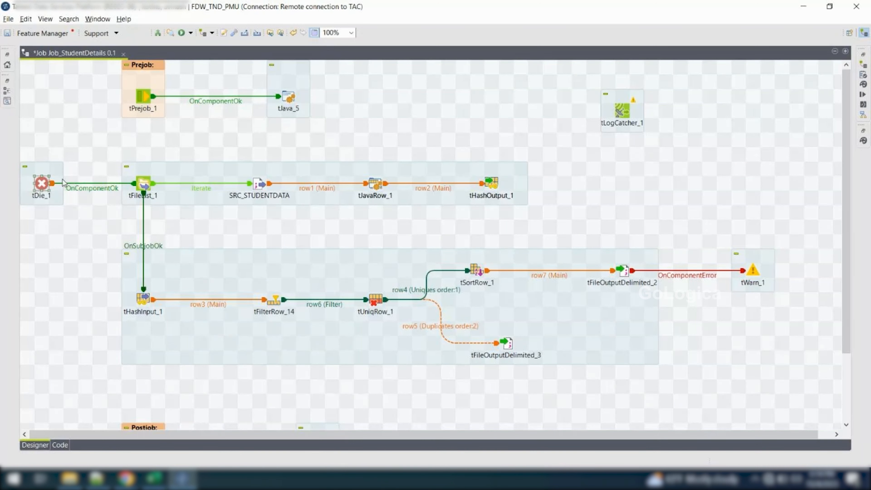
pyautogui.click(748, 273)
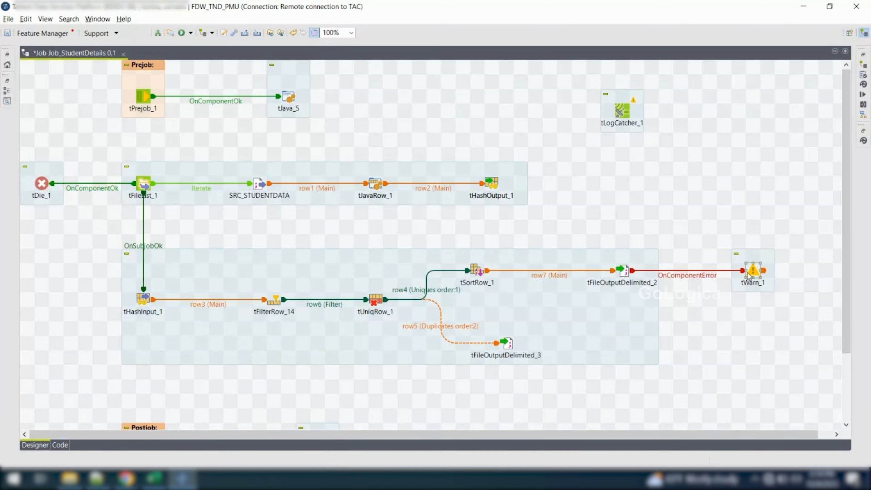
pyautogui.click(622, 118)
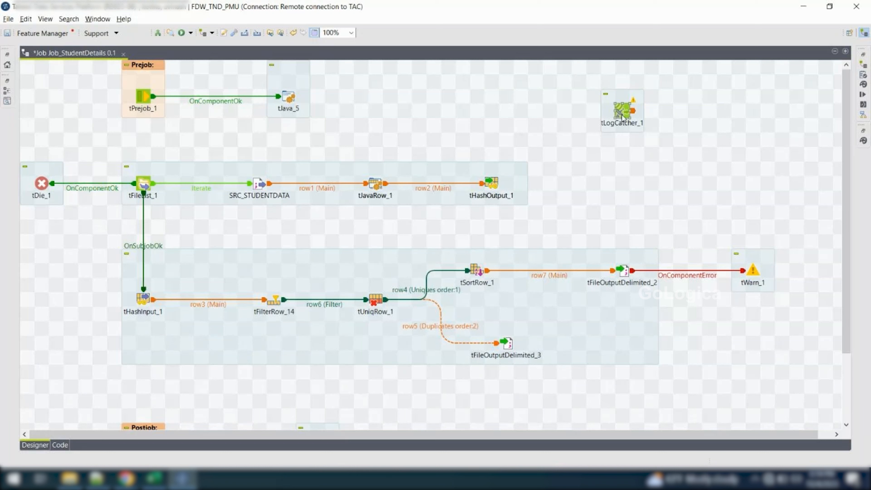
pyautogui.moveTo(30, 65)
pyautogui.mouseDown()
pyautogui.moveTo(277, 174)
pyautogui.moveTo(597, 397)
pyautogui.mouseUp()
pyautogui.doubleClick(624, 115)
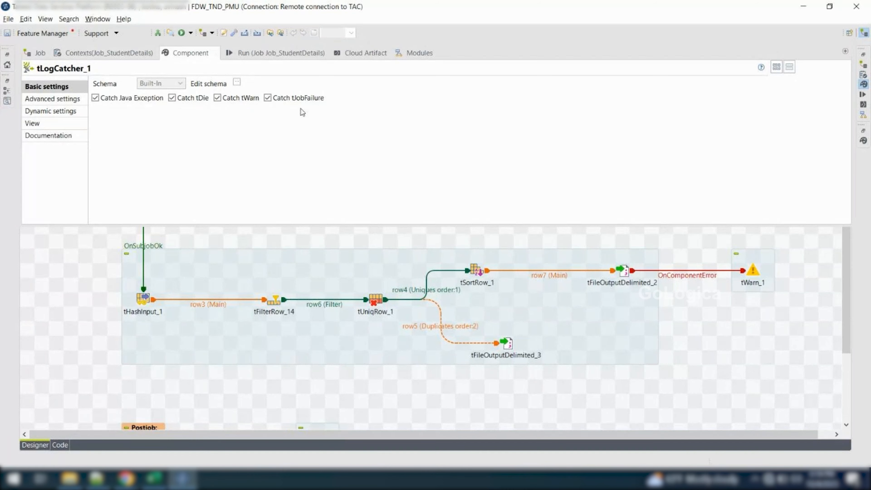
pyautogui.click(443, 239)
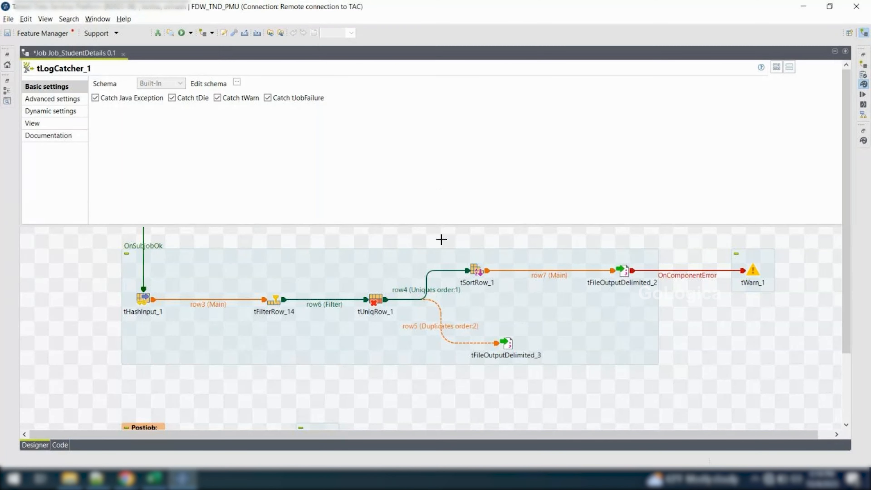
# Add a tLogRow component by searching "tlog" on the canvas, and place it beside tLogCatcher_1
pyautogui.moveTo(593, 94); pyautogui.dragTo(683, 148)
pyautogui.moveTo(594, 74); pyautogui.dragTo(658, 145)
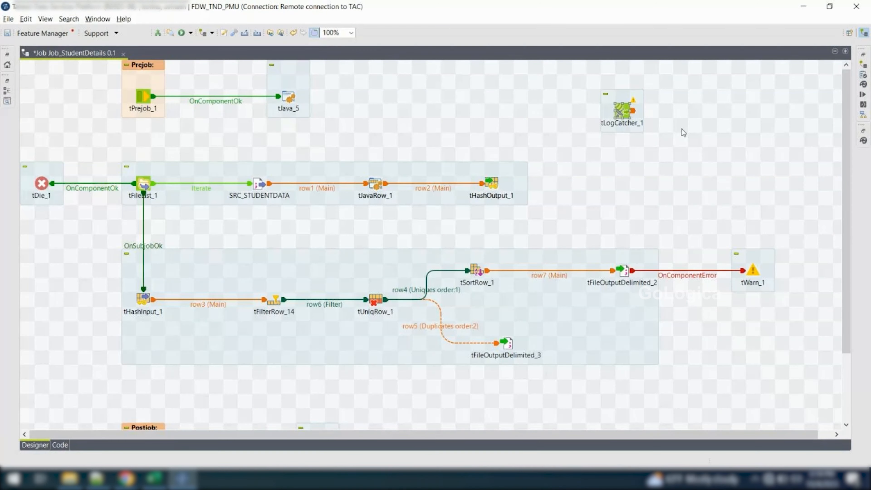
pyautogui.click(705, 108)
pyautogui.write('tlog')
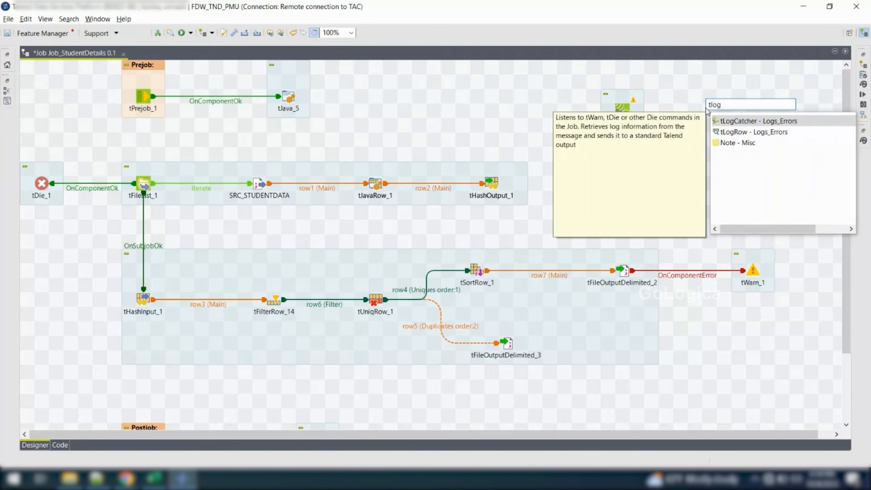
pyautogui.press('Down')
pyautogui.press('Return')
pyautogui.moveTo(708, 129); pyautogui.dragTo(739, 117)
# Connect tLogCatcher_1 to tLogRow_1 with a Main row link
pyautogui.rightClick(622, 111)
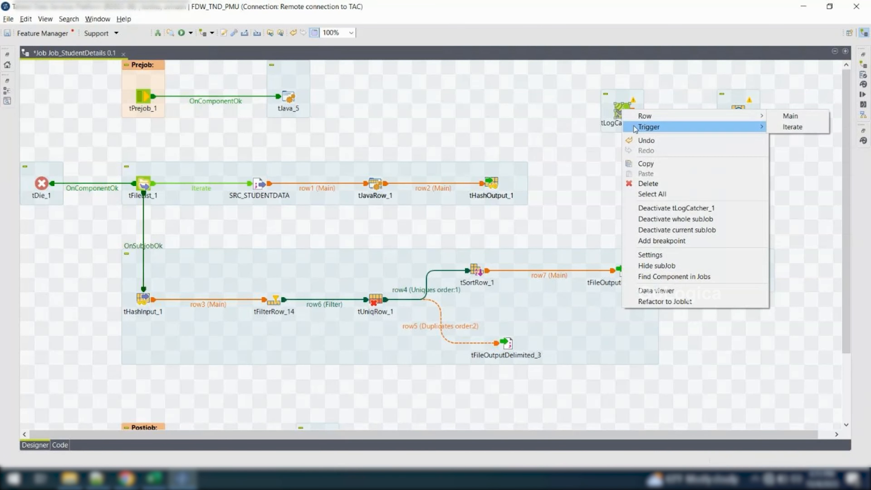
pyautogui.click(618, 126)
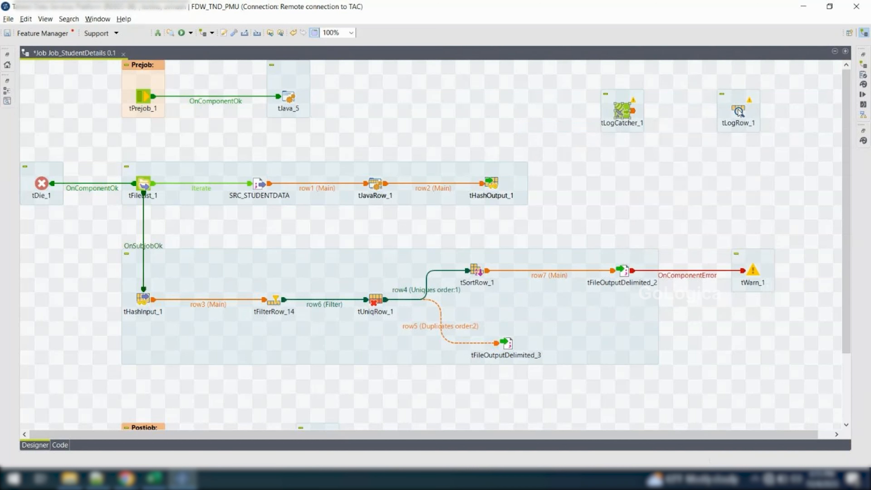
pyautogui.rightClick(622, 110)
pyautogui.moveTo(748, 115)
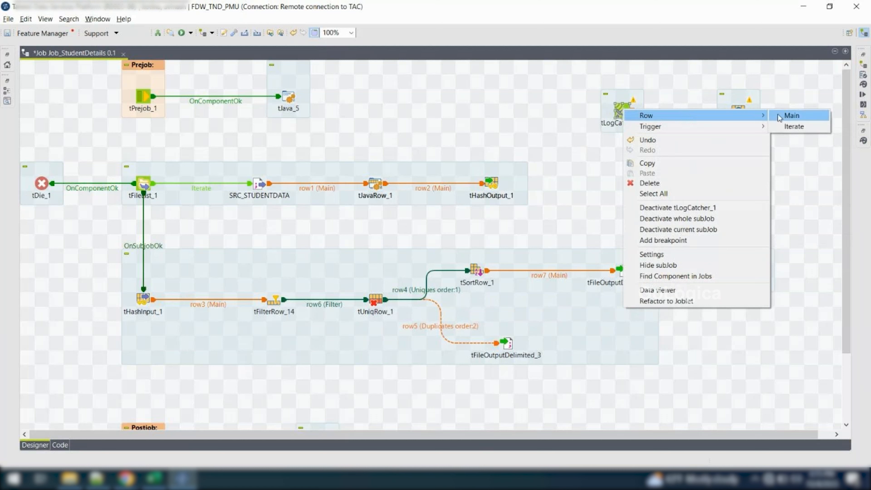
pyautogui.click(778, 115)
pyautogui.click(738, 110)
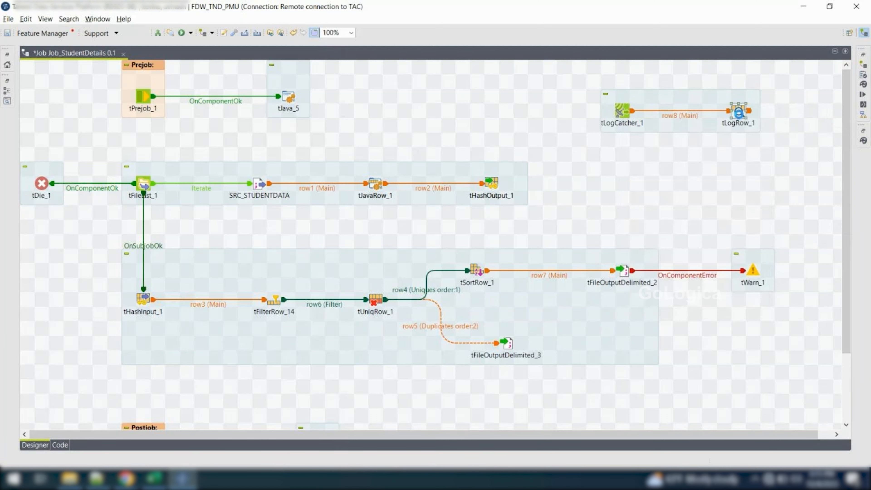
# Set tLogRow_1's mode to Table (print values in cells of a table) and return to the job design
pyautogui.doubleClick(738, 111)
pyautogui.click(202, 120)
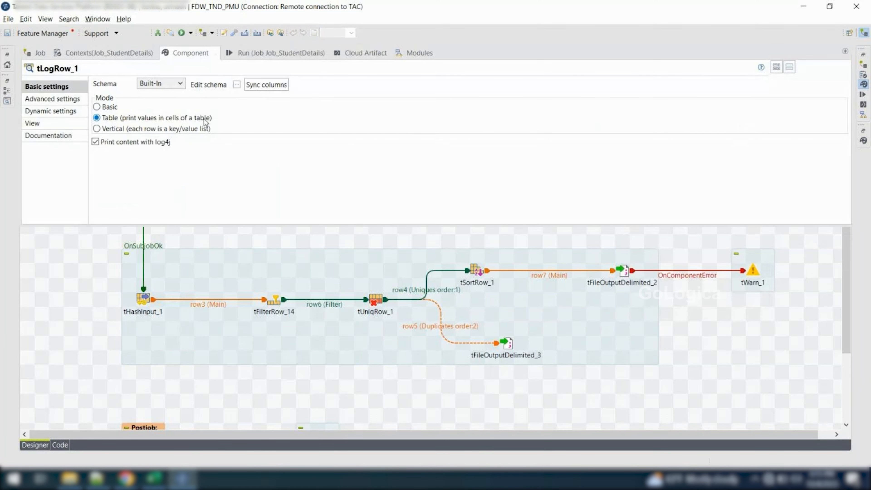
pyautogui.click(88, 278)
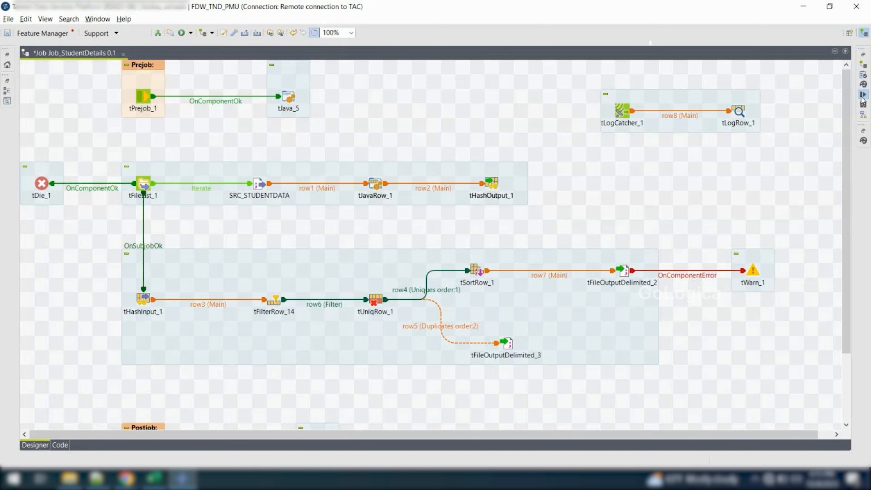
# Run Job_StudentDetails, read the tLogRow_1 table in the console output, and return to the job design
pyautogui.click(862, 99)
pyautogui.click(119, 96)
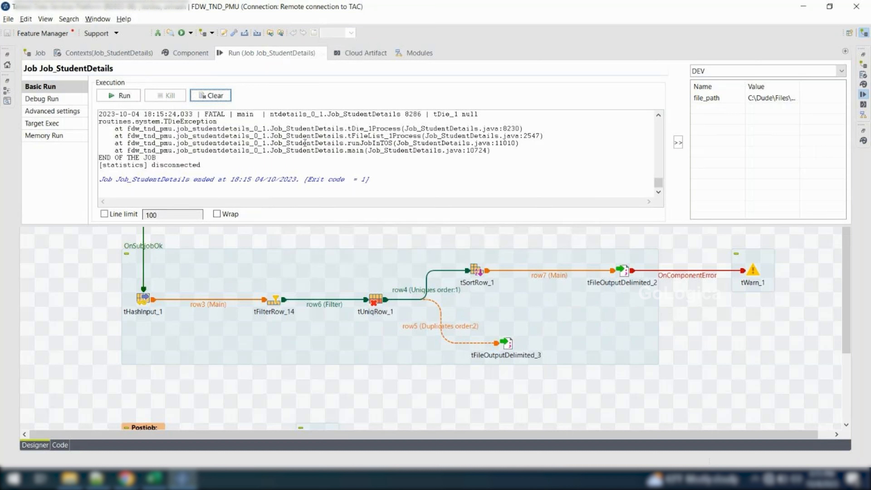
pyautogui.scroll(4, 308, 143)
pyautogui.scroll(-3, 410, 149)
pyautogui.scroll(3, 411, 149)
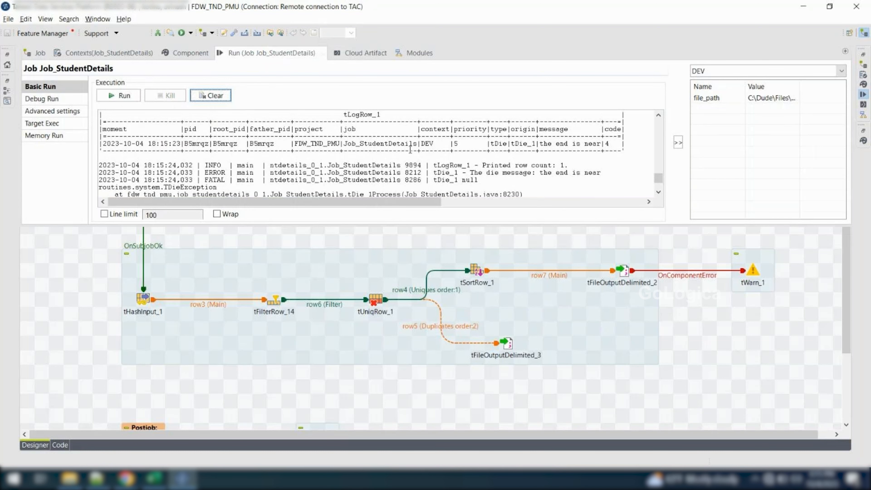
pyautogui.click(93, 294)
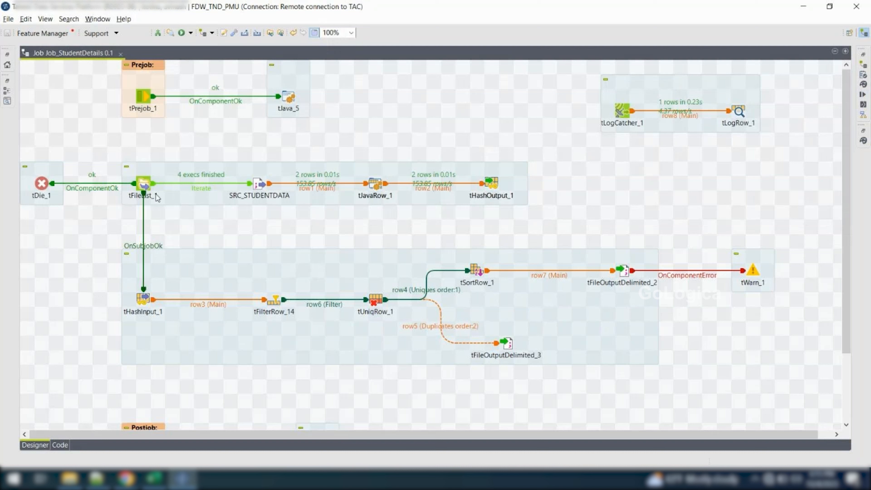
# Replace the OnComponentOk link from tFileList_1 to tDie_1 with an On Component Error trigger
pyautogui.click(98, 191)
pyautogui.press('Delete')
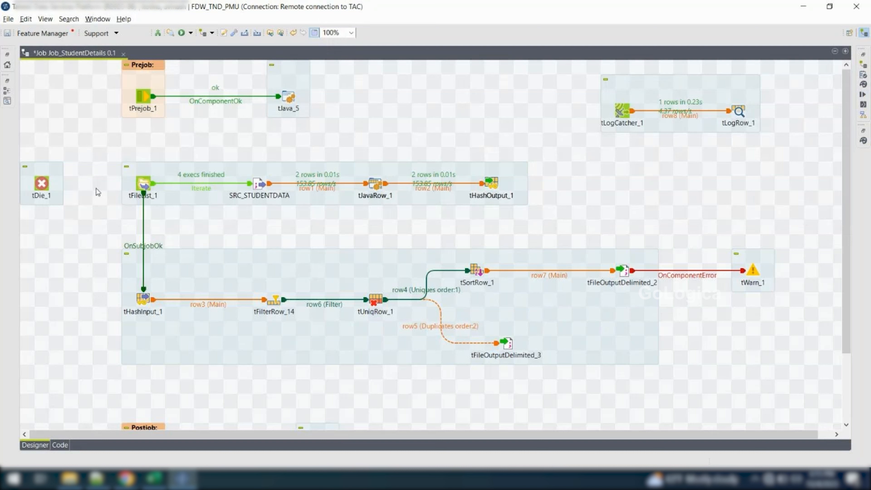
pyautogui.rightClick(140, 188)
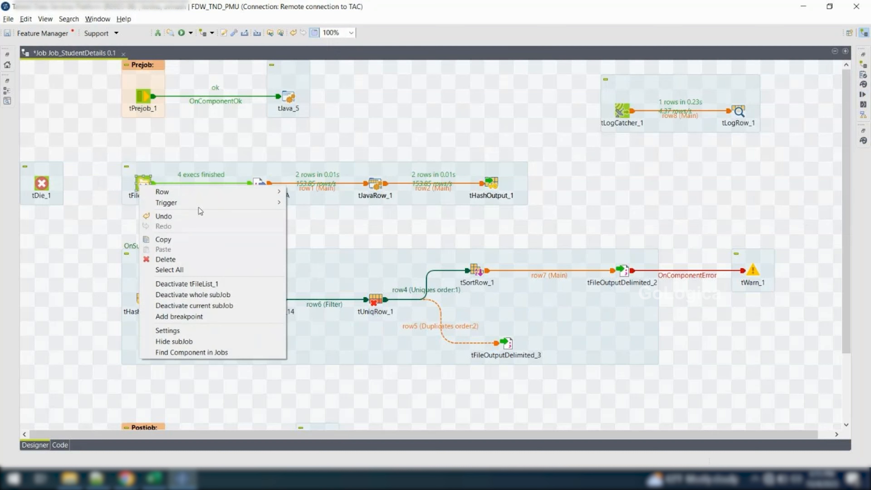
pyautogui.moveTo(206, 208)
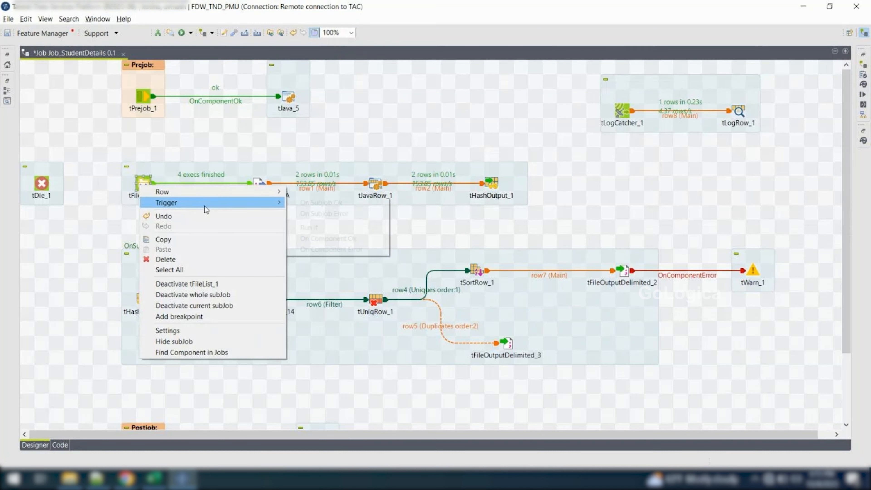
pyautogui.click(356, 248)
pyautogui.click(42, 183)
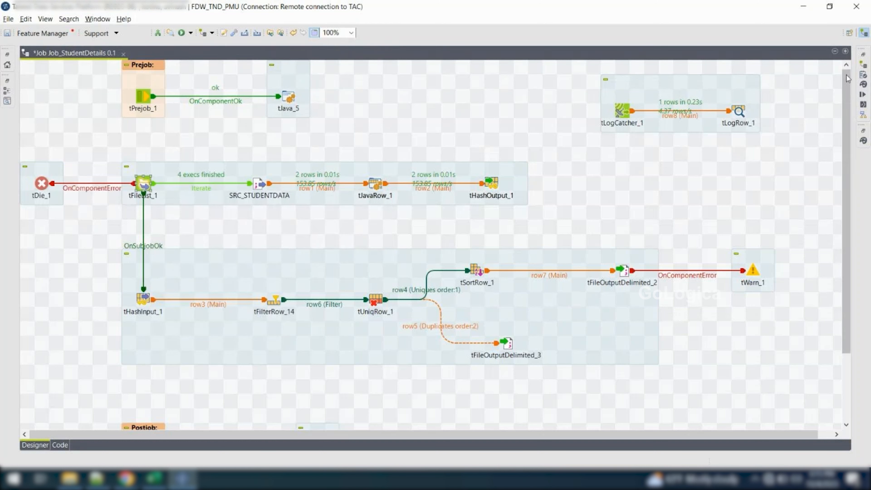
# Clear the console, rerun the job, and check the row statistics of the main subjobs and the tLogCatcher_1 subjob
pyautogui.click(862, 95)
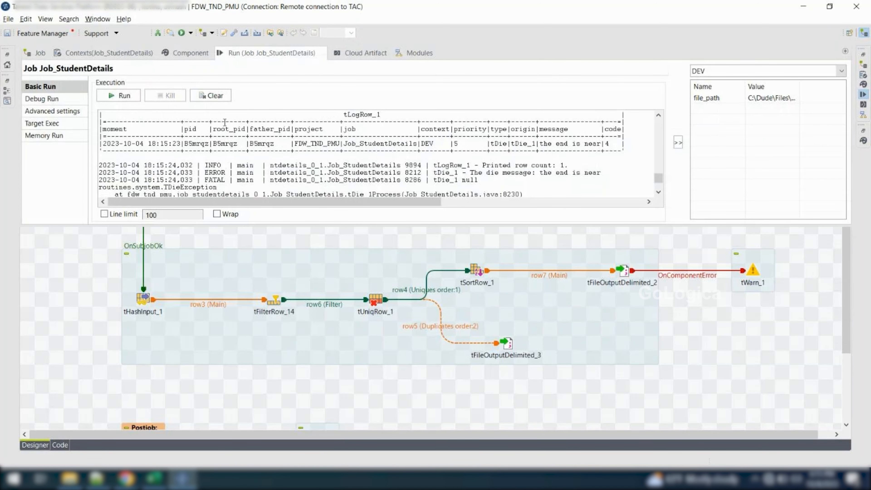
pyautogui.click(204, 99)
pyautogui.click(121, 96)
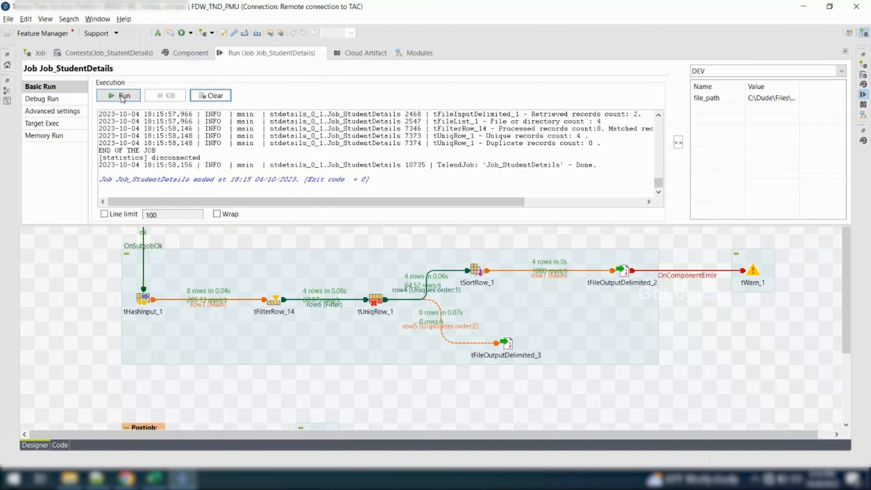
pyautogui.click(45, 320)
pyautogui.moveTo(36, 141); pyautogui.dragTo(650, 358)
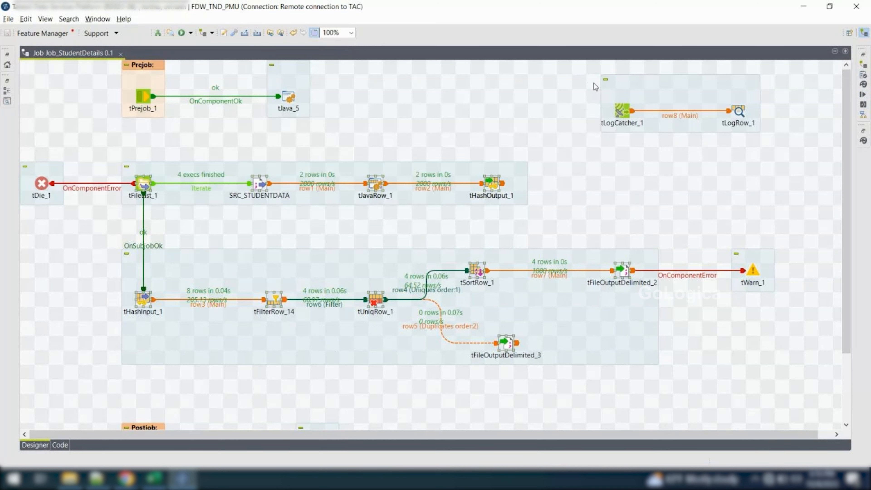
pyautogui.moveTo(802, 164)
pyautogui.mouseDown()
pyautogui.moveTo(597, 95)
pyautogui.moveTo(583, 62)
pyautogui.moveTo(789, 162)
pyautogui.mouseUp()
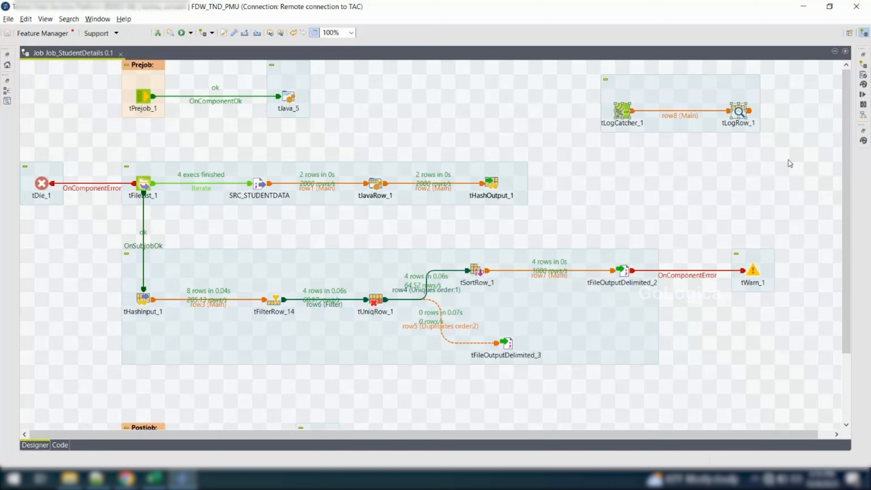
# Replace the OnComponentError link from tFileOutputDelimited_2 to tWarn_1 with an On Component Ok trigger
pyautogui.click(704, 276)
pyautogui.press('Delete')
pyautogui.click(622, 273)
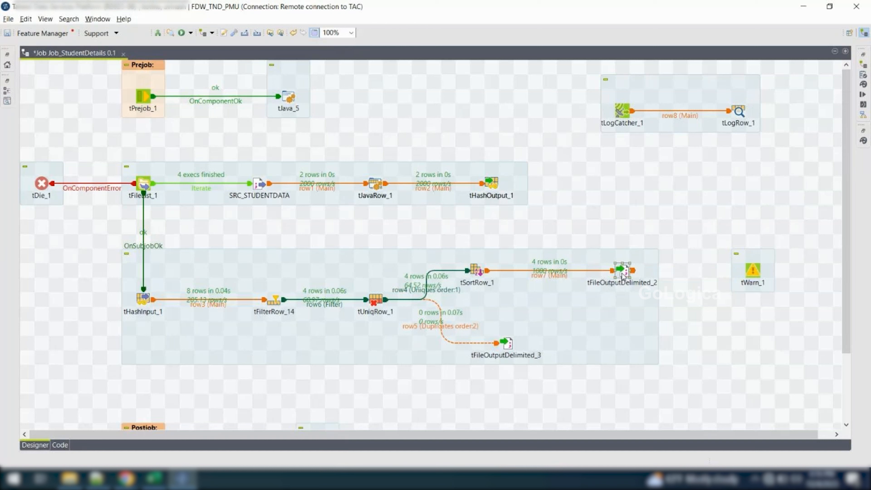
pyautogui.rightClick(622, 273)
pyautogui.moveTo(762, 295)
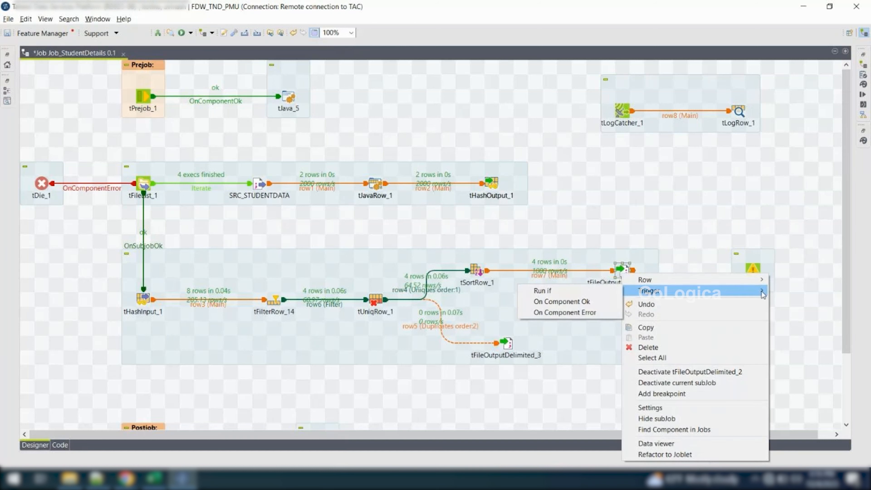
pyautogui.click(561, 301)
pyautogui.click(753, 271)
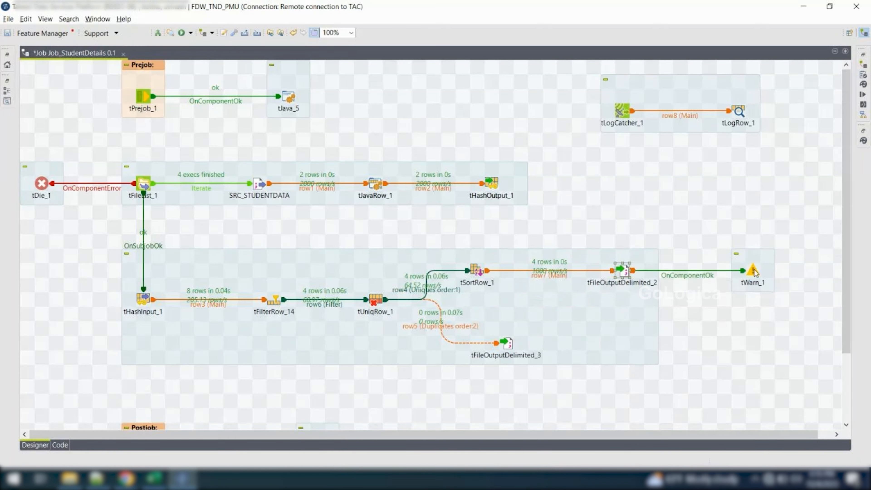
# Set tWarn_1's warn message to "We have inserted records"
pyautogui.doubleClick(753, 271)
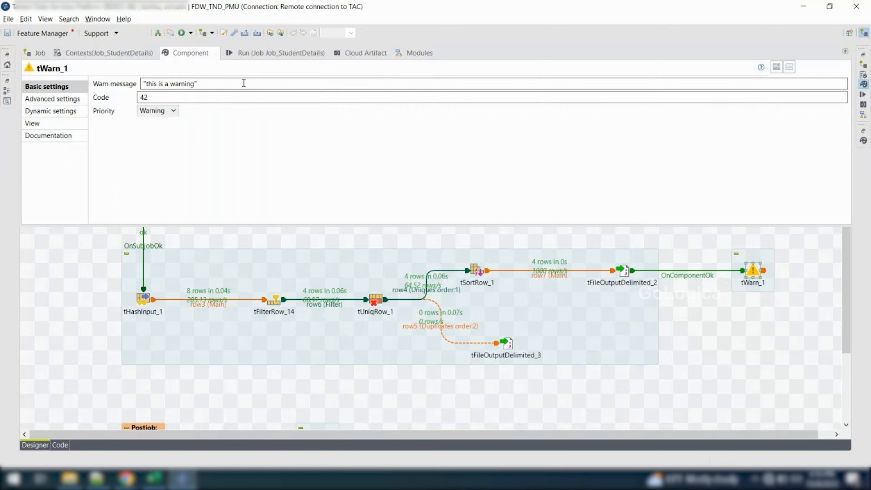
pyautogui.click(230, 85)
pyautogui.press('Left')
pyautogui.hotkey('shift', 'Left')
pyautogui.hotkey('shift', 'Left')
pyautogui.hotkey('shift', 'Left')
pyautogui.hotkey('shift', 'Left')
pyautogui.hotkey('shift', 'Left')
pyautogui.hotkey('shift', 'Left')
pyautogui.hotkey('shift', 'Left')
pyautogui.hotkey('shift', 'Left')
pyautogui.hotkey('shift', 'Left')
pyautogui.hotkey('shift', 'Left')
pyautogui.hotkey('shift', 'Left')
pyautogui.hotkey('shift', 'Left')
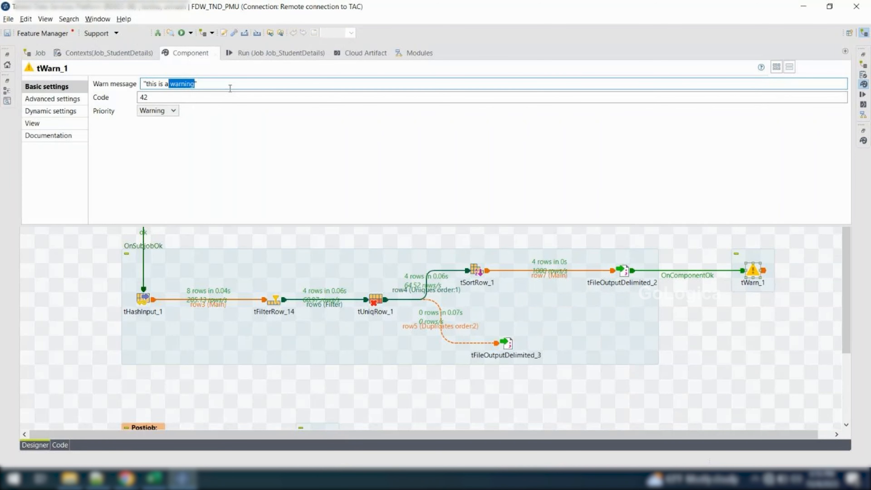
pyautogui.hotkey('shift', 'Left')
pyautogui.hotkey('shift', 'Left')
pyautogui.hotkey('shift', 'Left')
pyautogui.hotkey('shift', 'Left')
pyautogui.hotkey('shift', 'Left')
pyautogui.write('We have inserted rec')
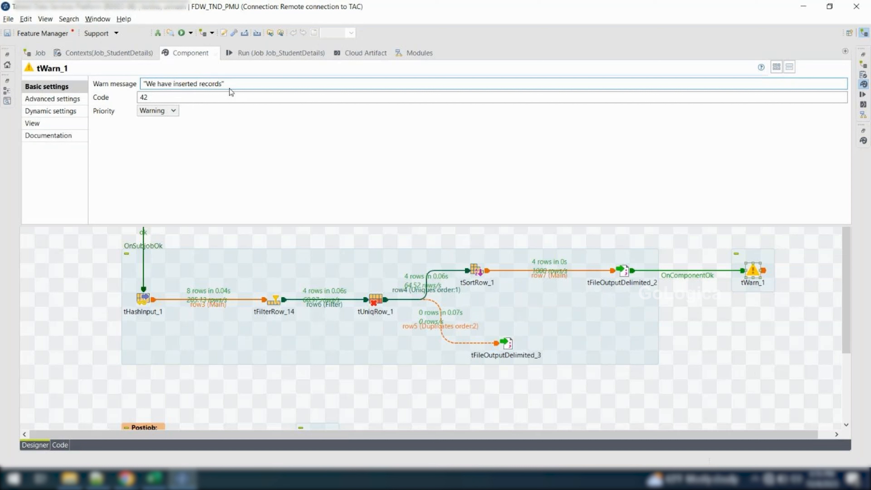
# Clear the console output and run Job_StudentDetails with the updated tWarn_1 message
pyautogui.click(261, 55)
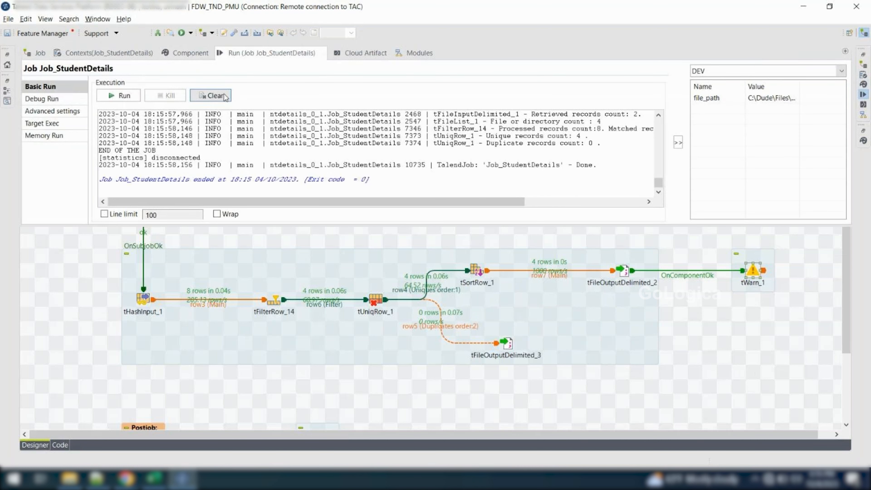
pyautogui.click(210, 96)
pyautogui.click(131, 97)
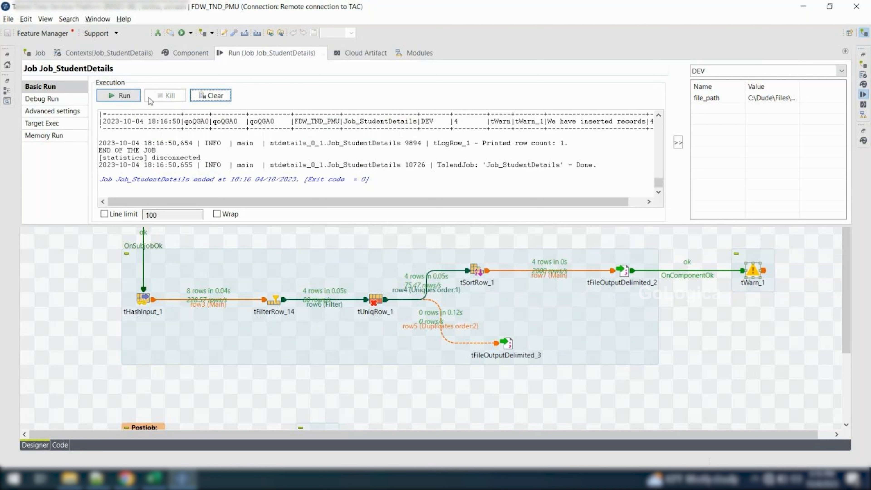
# Examine the logged tWarn row in the tLogRow_1 table, including its type, origin, message and code, and return to the job design
pyautogui.scroll(1, 198, 118)
pyautogui.scroll(1, 199, 118)
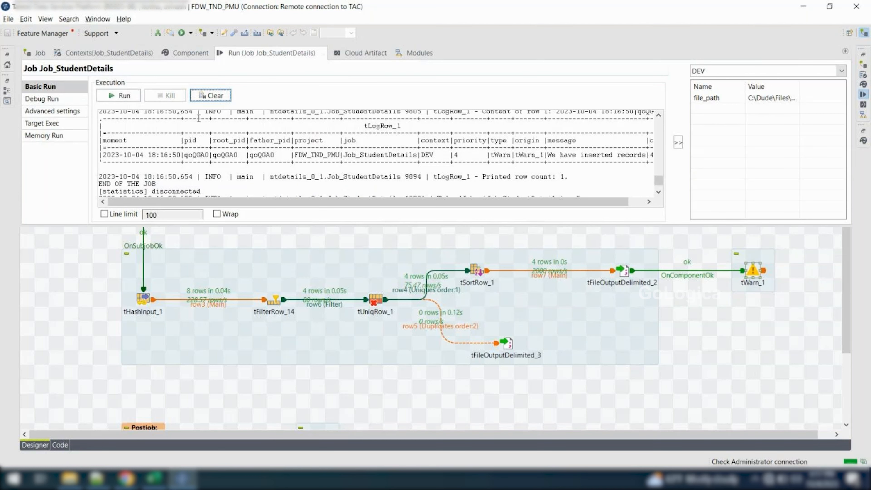
pyautogui.moveTo(107, 155); pyautogui.dragTo(397, 162)
pyautogui.click(444, 160)
pyautogui.hscroll(1, 444, 160)
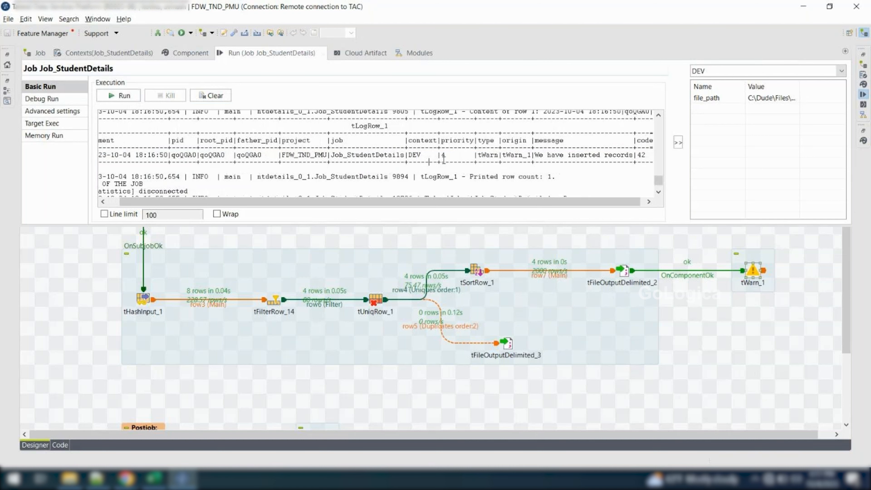
pyautogui.doubleClick(491, 156)
pyautogui.doubleClick(525, 156)
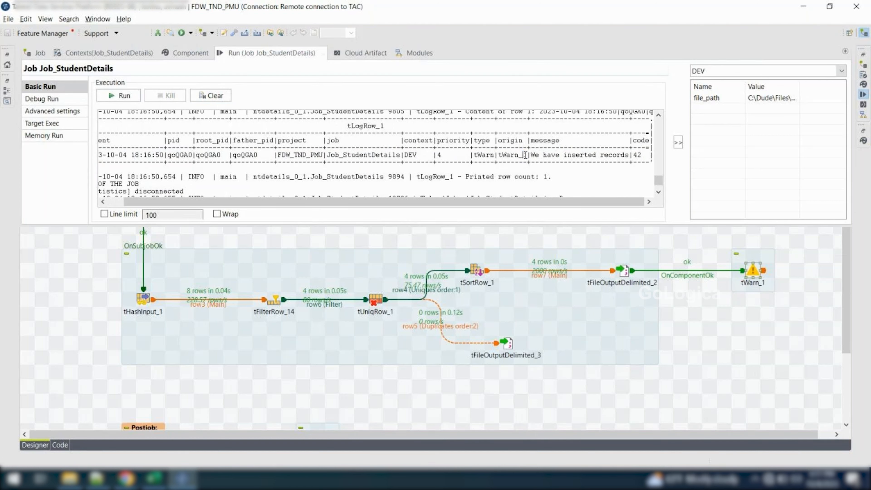
pyautogui.moveTo(531, 155); pyautogui.dragTo(630, 155)
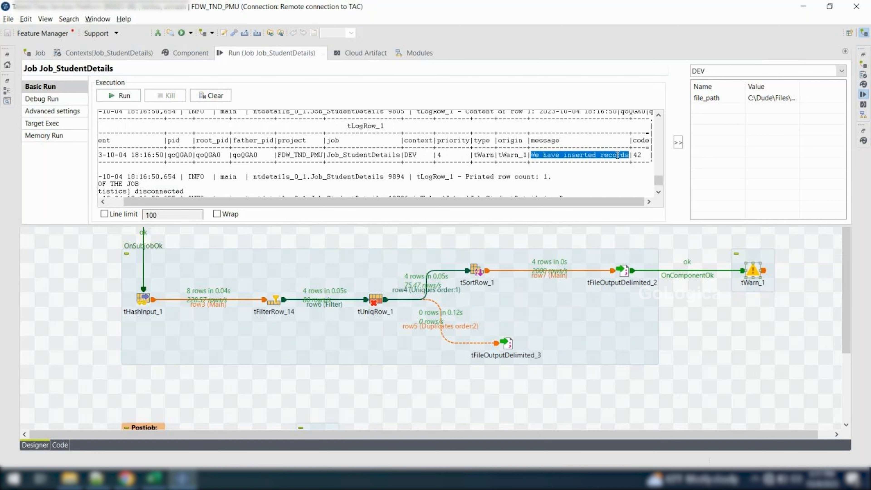
pyautogui.doubleClick(637, 155)
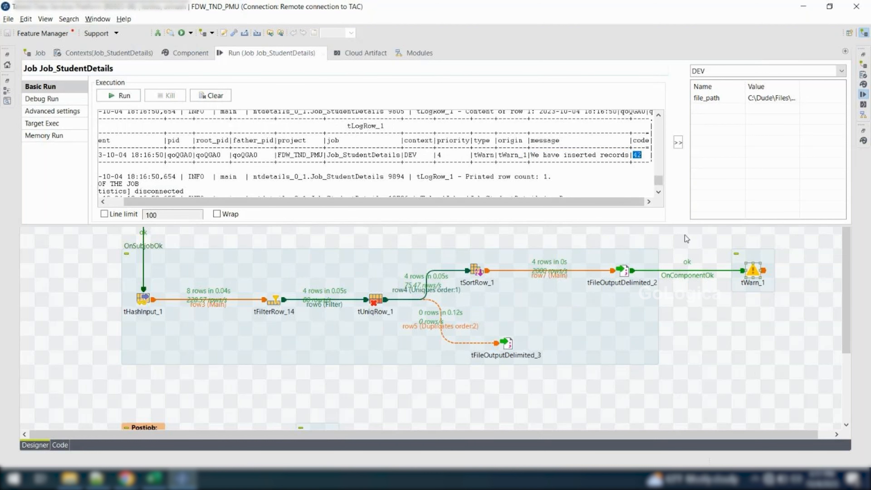
pyautogui.click(693, 255)
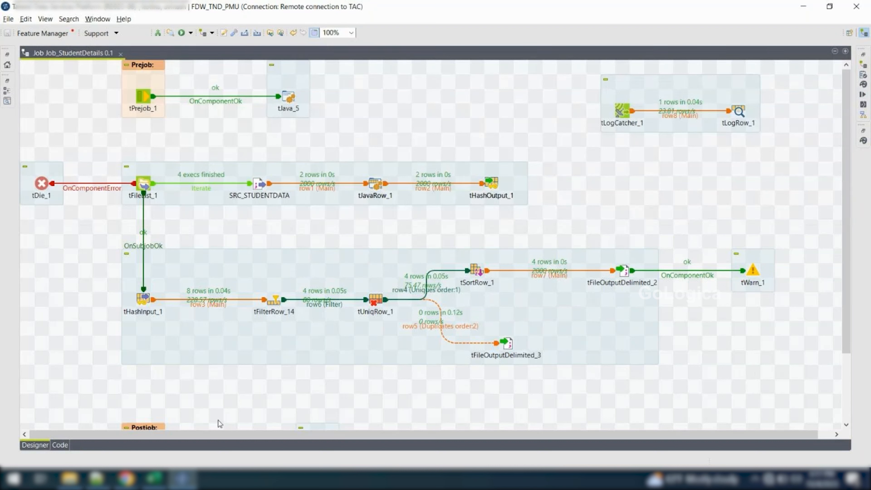
# Review the hash, tDie_1, tWarn_1 and tLogCatcher_1 components on the canvas, and recheck tLogCatcher_1's basic settings
pyautogui.click(496, 184)
pyautogui.click(143, 302)
pyautogui.click(48, 186)
pyautogui.click(755, 271)
pyautogui.click(623, 111)
pyautogui.click(42, 187)
pyautogui.click(757, 276)
pyautogui.moveTo(576, 78); pyautogui.dragTo(647, 136)
pyautogui.doubleClick(621, 110)
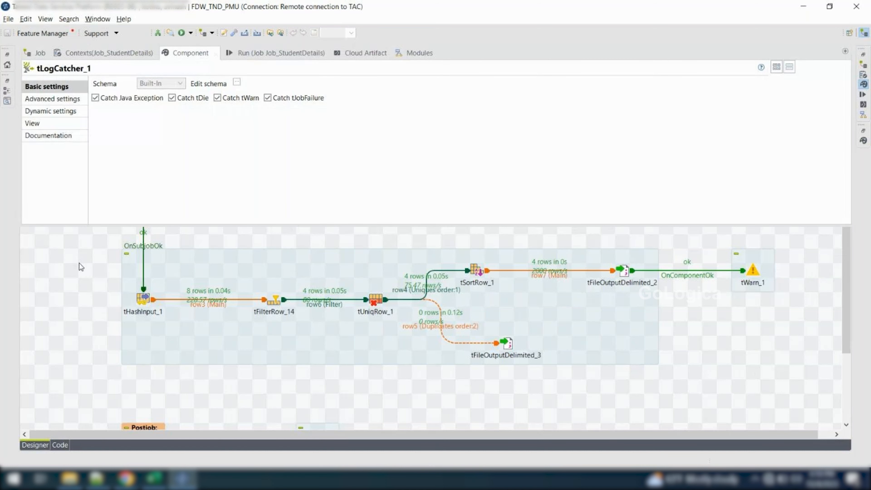
pyautogui.hotkey('ctrl', 'm')
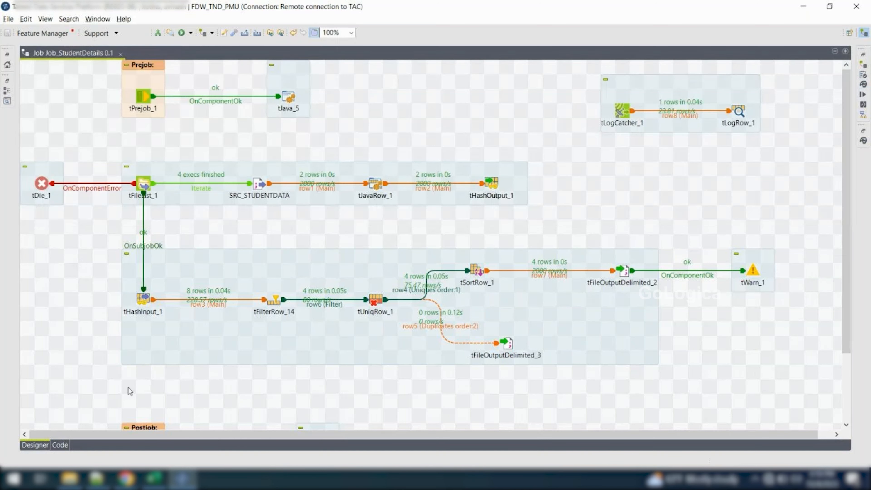
# Switch to the Excel sheet and list tdie, tlogcatcher and twarn in cells A24 to A26
pyautogui.click(154, 478)
pyautogui.click(35, 324)
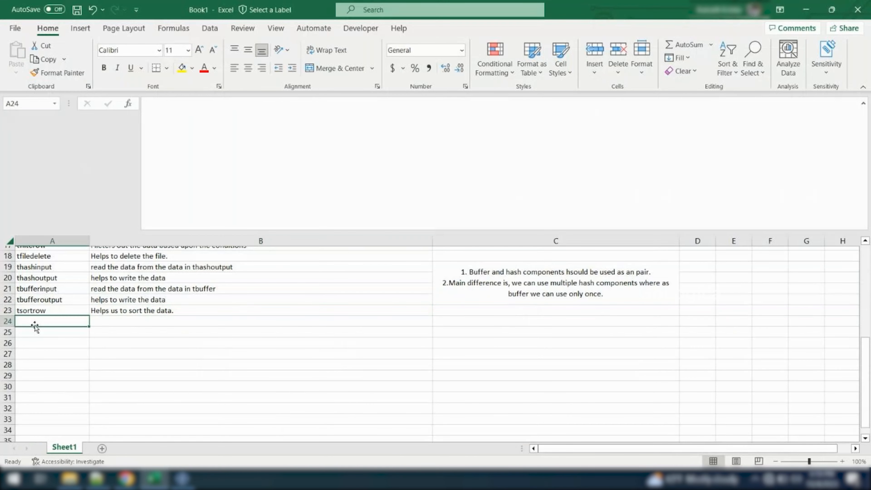
pyautogui.write('tdie')
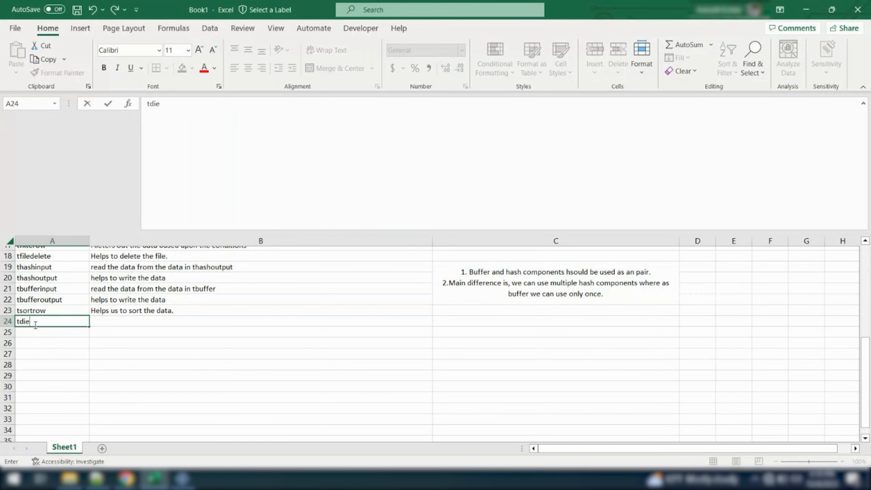
pyautogui.press('Return')
pyautogui.write('twarn')
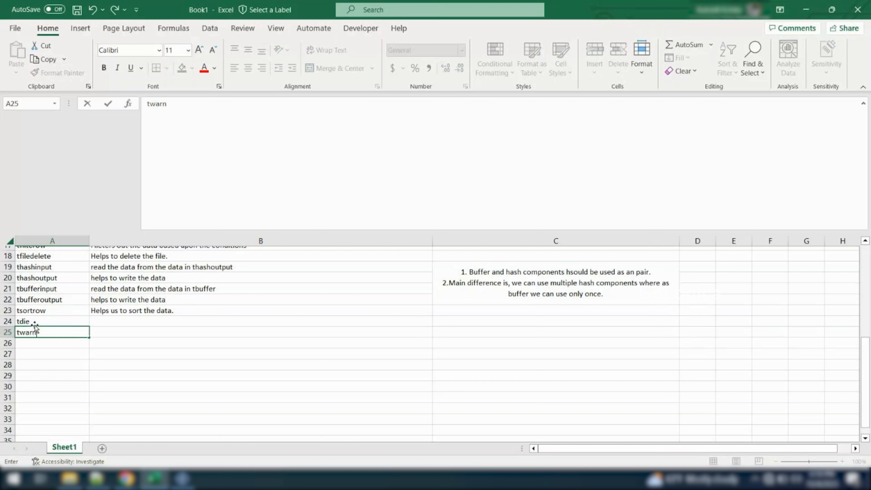
pyautogui.press('BackSpace')
pyautogui.press('BackSpace')
pyautogui.press('BackSpace')
pyautogui.press('BackSpace')
pyautogui.write('logcatcher')
pyautogui.press('Return')
pyautogui.write('twarn')
pyautogui.press('Return')
# Describe tdie in cell B24 as "helps to Kill the job at error"
pyautogui.press('Up')
pyautogui.press('Up')
pyautogui.press('Right')
pyautogui.press('Up')
pyautogui.write('helps to')
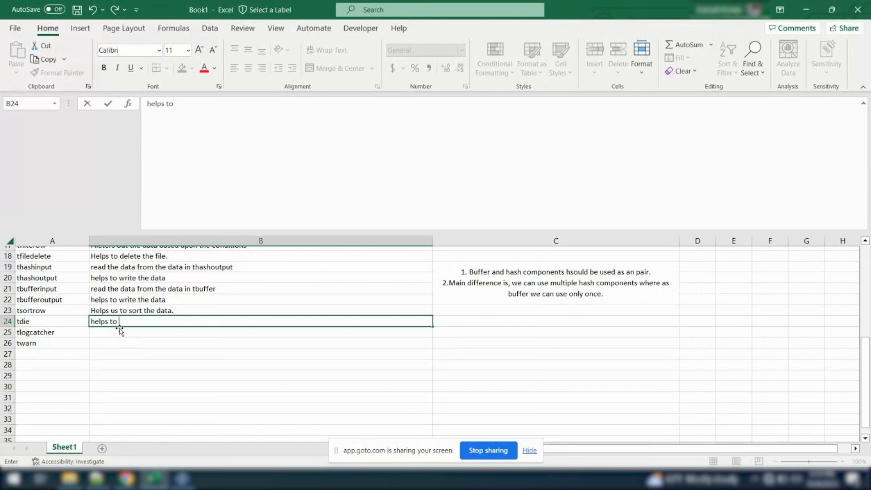
pyautogui.write(' Kill the j')
pyautogui.press('BackSpace')
pyautogui.write('job at er')
pyautogui.press('BackSpace')
pyautogui.press('BackSpace')
pyautogui.write('error')
pyautogui.press('Return')
pyautogui.press('Return')
# Describe twarn in cell B26 as "helps to give warnings"
pyautogui.write('helps to give warnings')
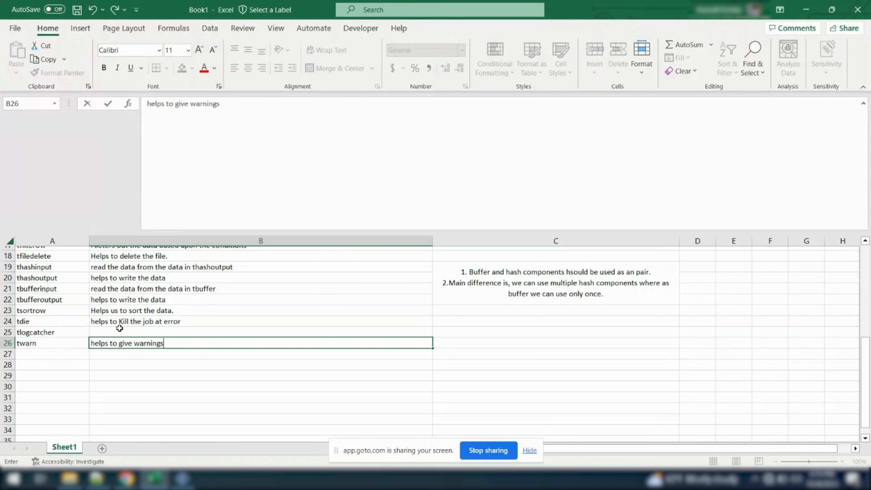
pyautogui.click(119, 329)
pyautogui.press('Up')
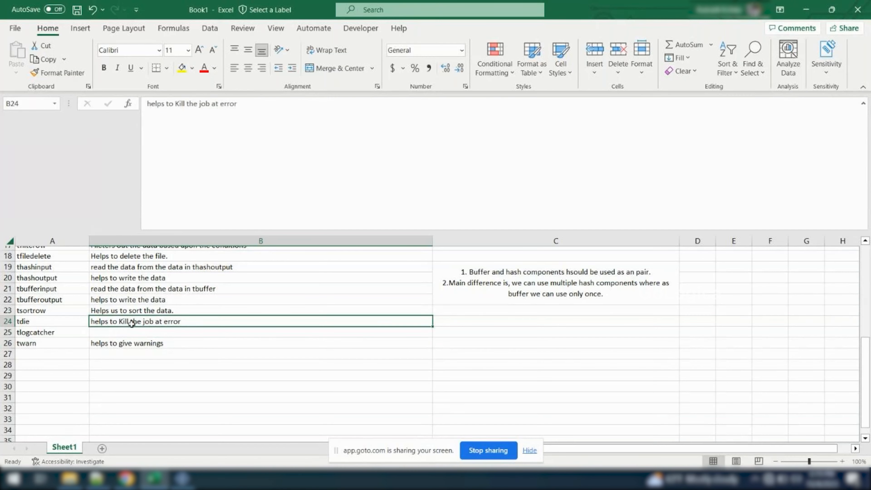
# Describe tlogcatcher in cell B25 as "helps to catch all the logs such as warning die javaexceptions"
pyautogui.click(107, 333)
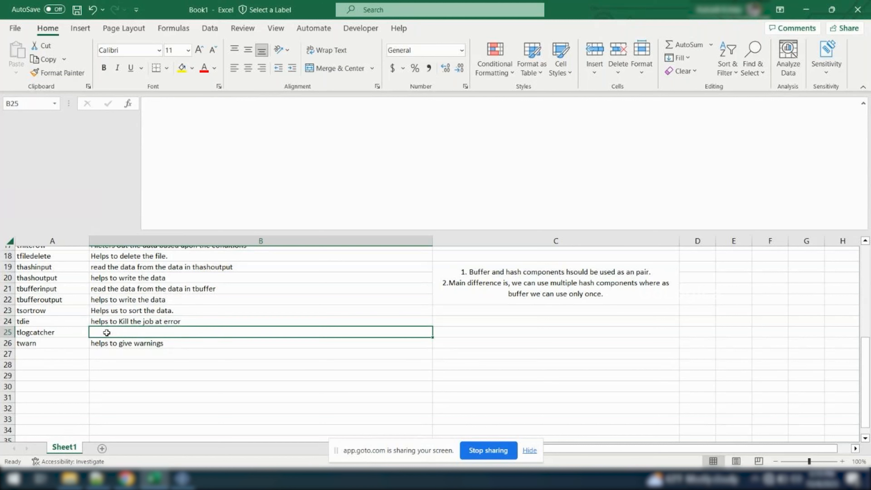
pyautogui.write('helpos to')
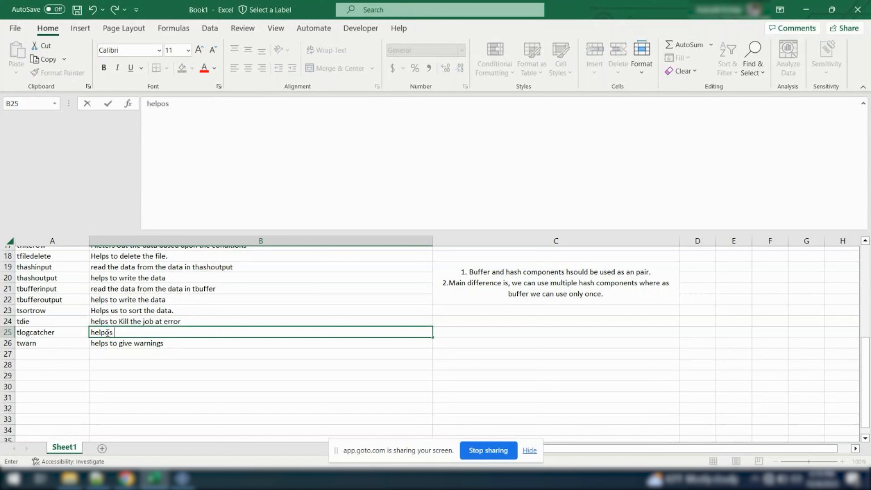
pyautogui.press('BackSpace')
pyautogui.press('BackSpace')
pyautogui.press('BackSpace')
pyautogui.press('BackSpace')
pyautogui.press('BackSpace')
pyautogui.write('s to catch all thel')
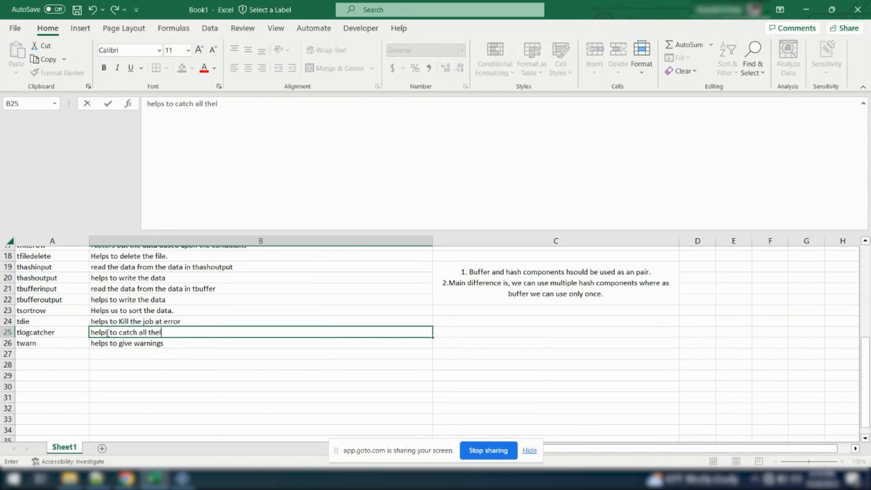
pyautogui.press('BackSpace')
pyautogui.write('logs such as warn')
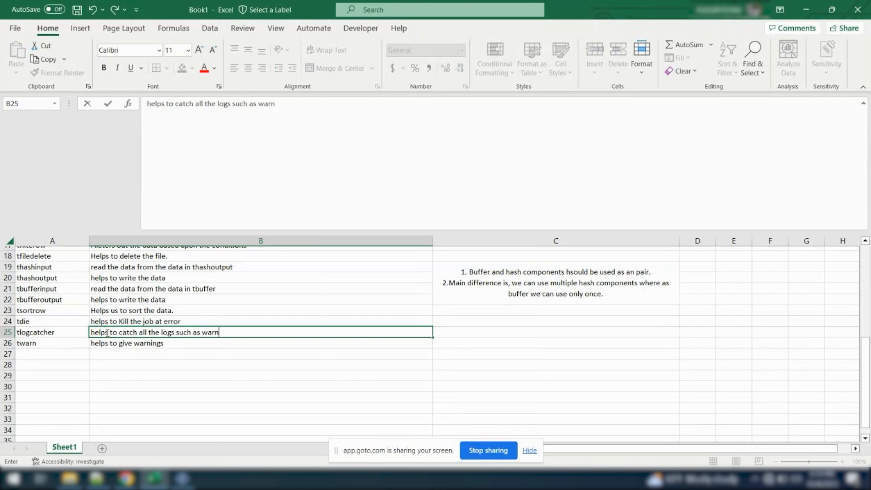
pyautogui.write('ing die javae')
pyautogui.write('xc')
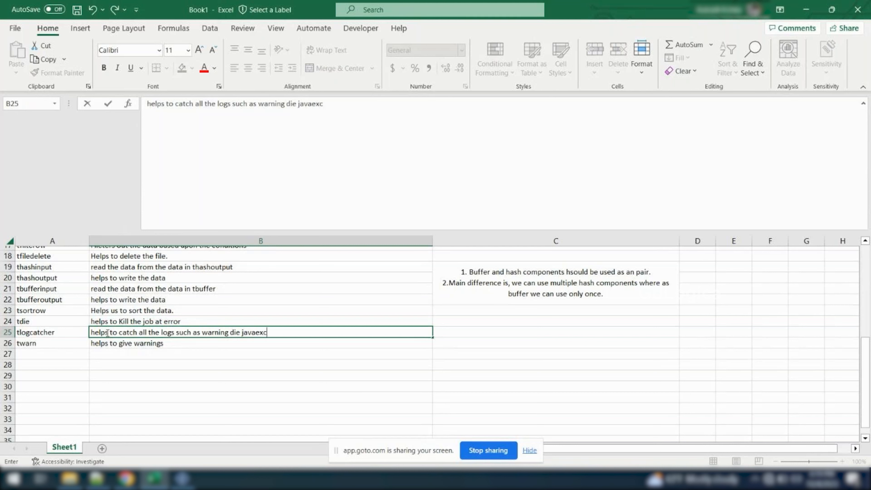
pyautogui.write('eptions')
pyautogui.click(37, 356)
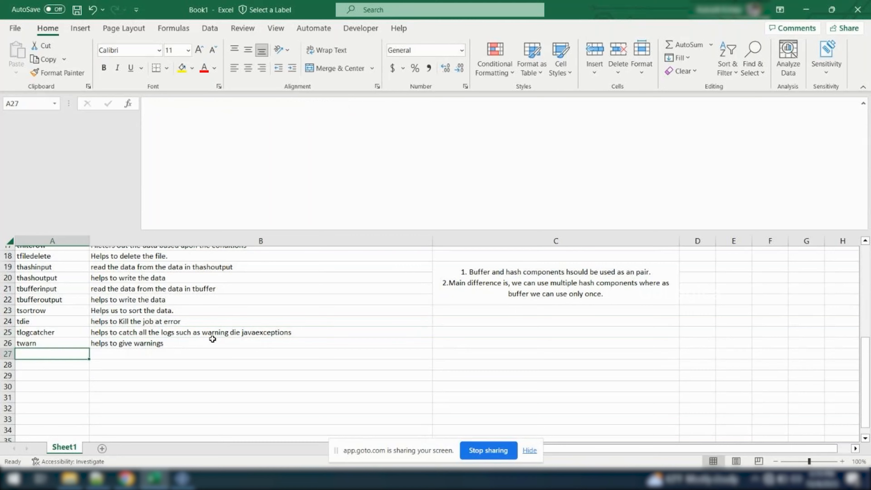
# Switch back to Talend and add tAssert, tAssertCatcher, tChronometerStart and tChronometerStop components to the upper part of the job canvas
pyautogui.hotkey('alt', 'Tab')
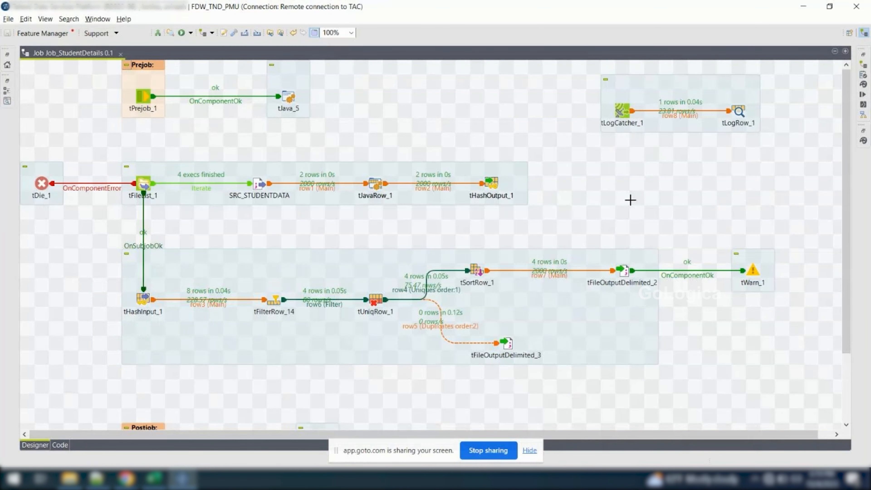
pyautogui.click(863, 140)
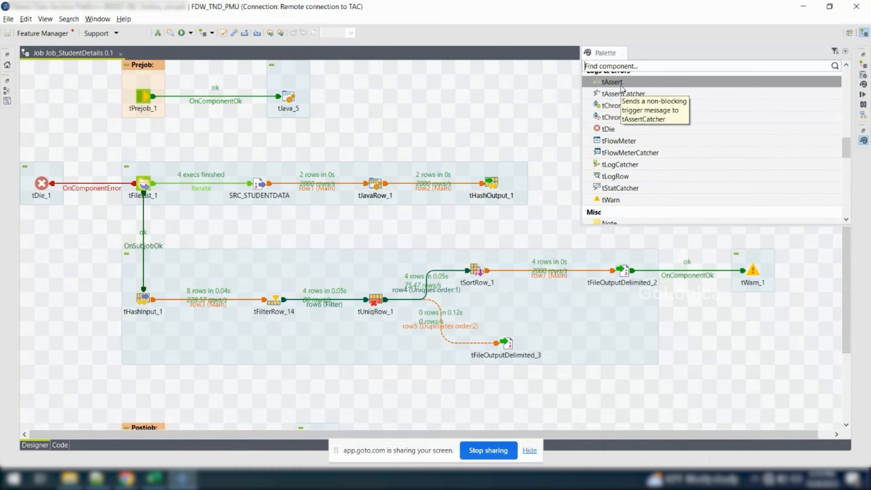
pyautogui.moveTo(622, 87); pyautogui.dragTo(405, 103)
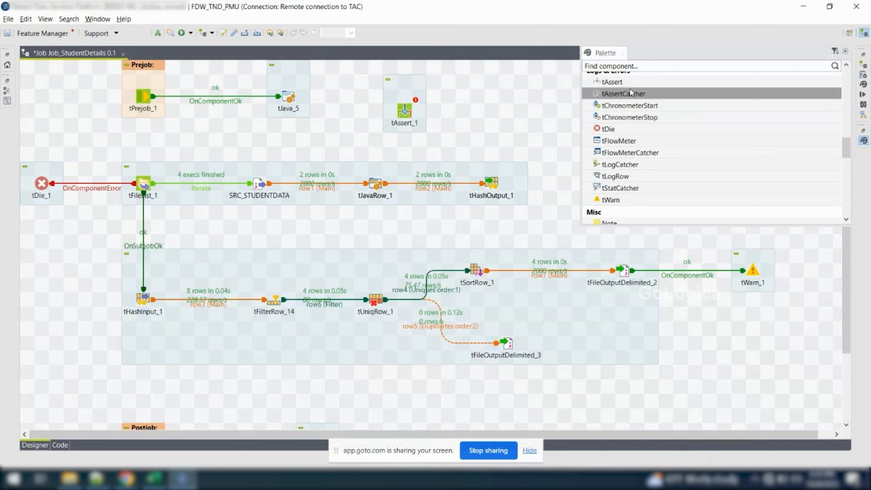
pyautogui.moveTo(472, 90); pyautogui.dragTo(473, 91)
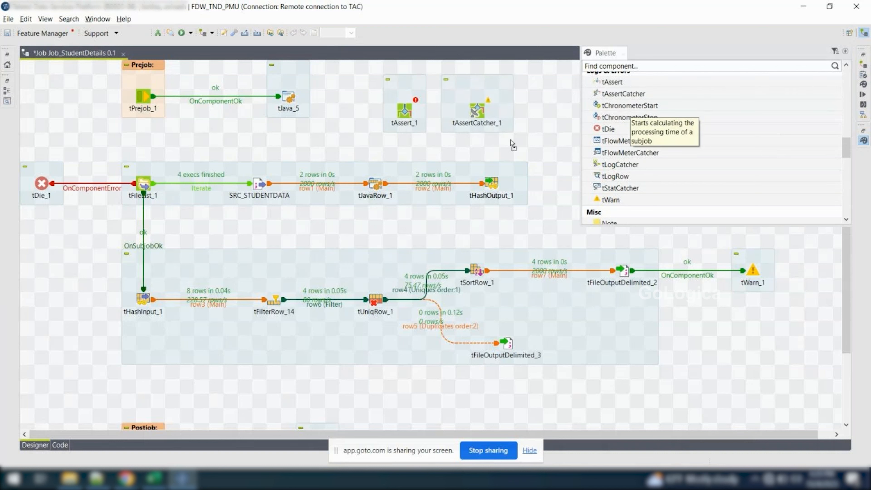
pyautogui.moveTo(534, 144); pyautogui.dragTo(549, 151)
pyautogui.moveTo(630, 117); pyautogui.dragTo(550, 92)
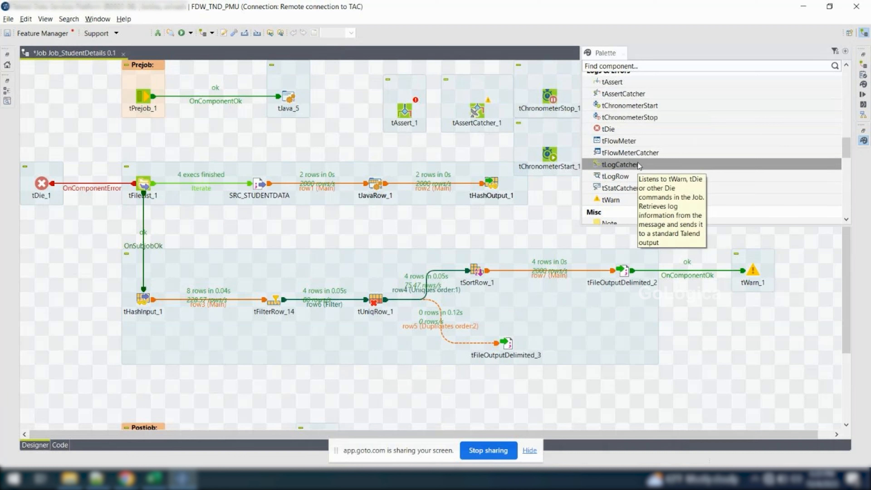
# Review the basic settings of tAssert_1 and tAssertCatcher_1 and delete both components from the job
pyautogui.click(556, 198)
pyautogui.moveTo(368, 75); pyautogui.dragTo(570, 180)
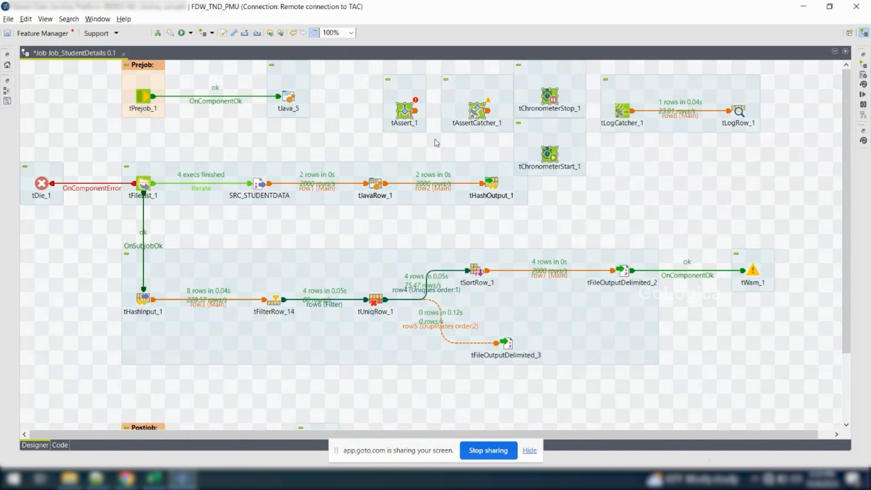
pyautogui.doubleClick(402, 110)
pyautogui.click(155, 82)
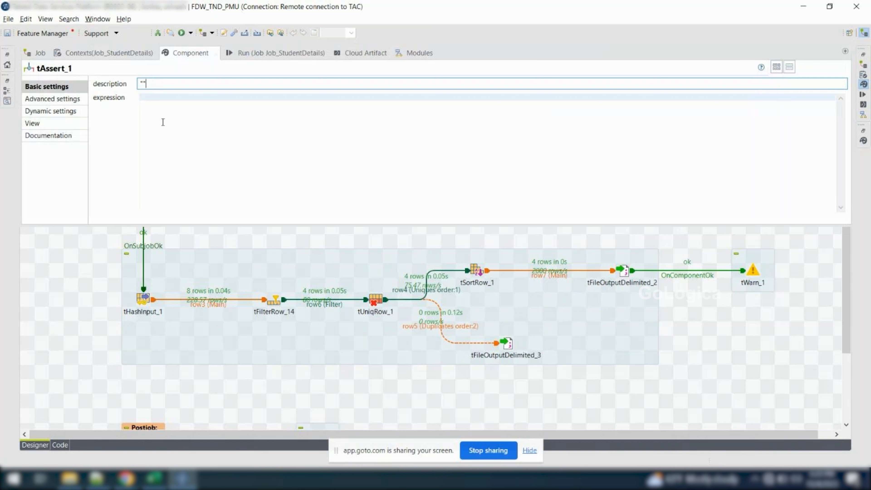
pyautogui.click(88, 234)
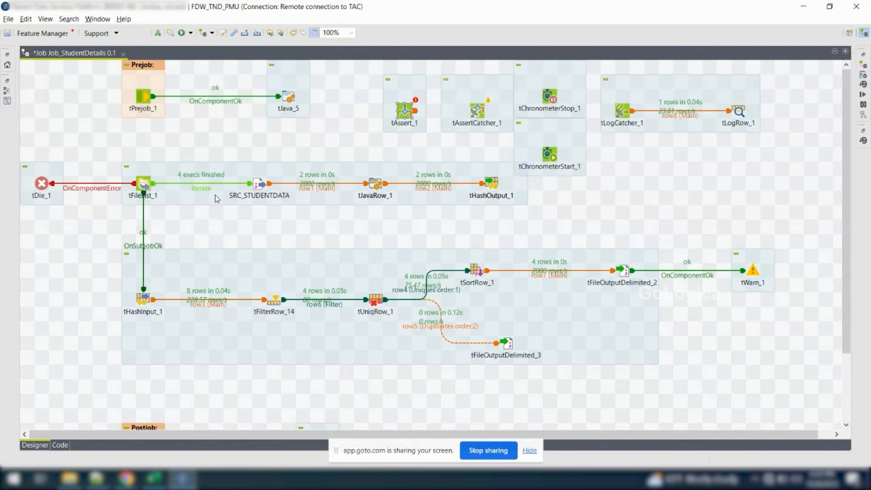
pyautogui.doubleClick(475, 115)
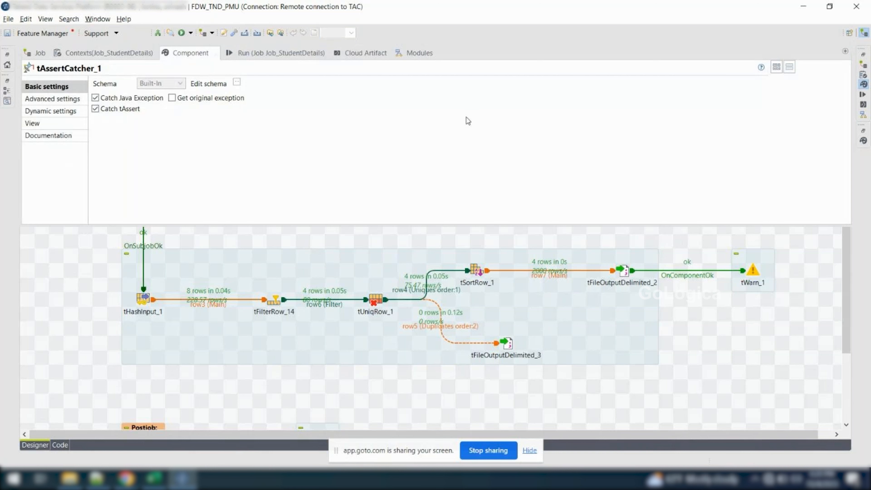
pyautogui.click(367, 240)
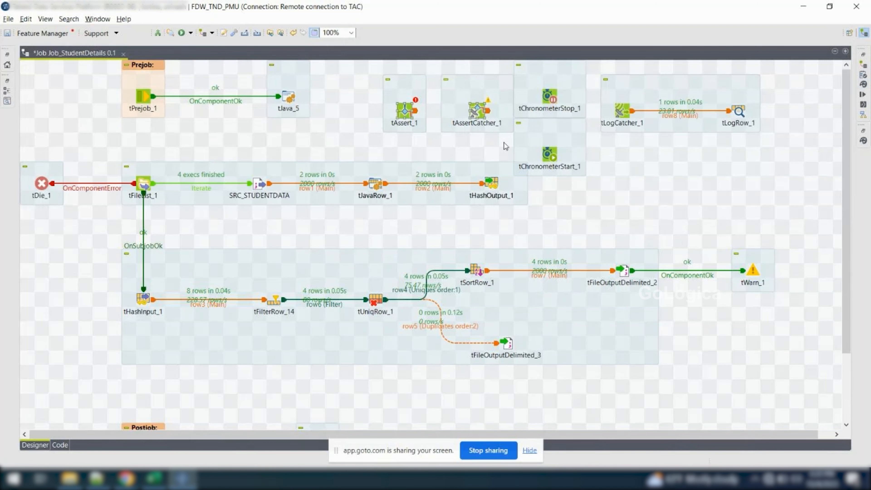
pyautogui.press('Delete')
# Check tChronometerStart_1's settings and move the component to the left of tPrejob_1
pyautogui.moveTo(501, 62); pyautogui.dragTo(597, 183)
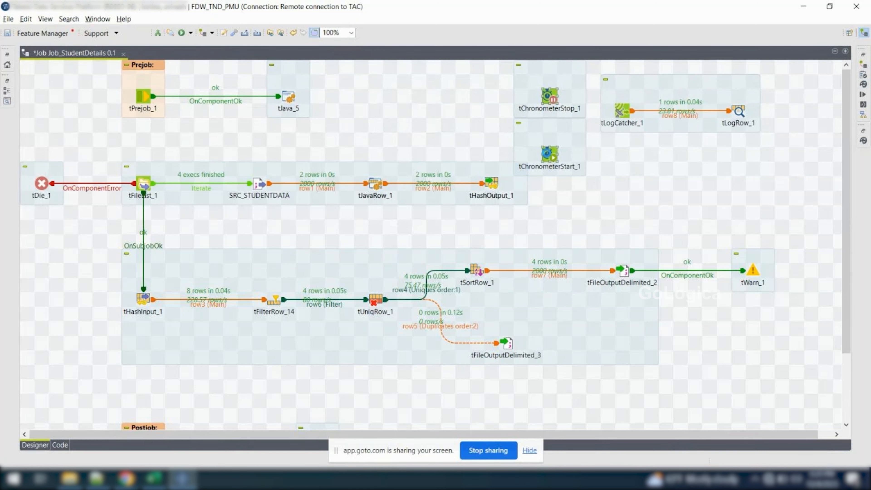
pyautogui.doubleClick(547, 154)
pyautogui.click(82, 248)
pyautogui.moveTo(549, 154); pyautogui.dragTo(64, 93)
# Set tChronometerStop_1 to measure since the beginning, with the caption "runtine of the job is :"
pyautogui.doubleClick(550, 98)
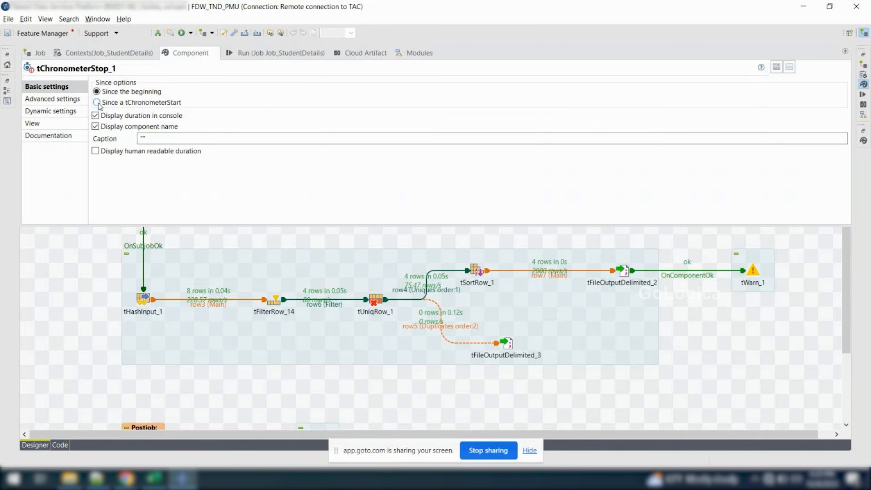
pyautogui.click(97, 102)
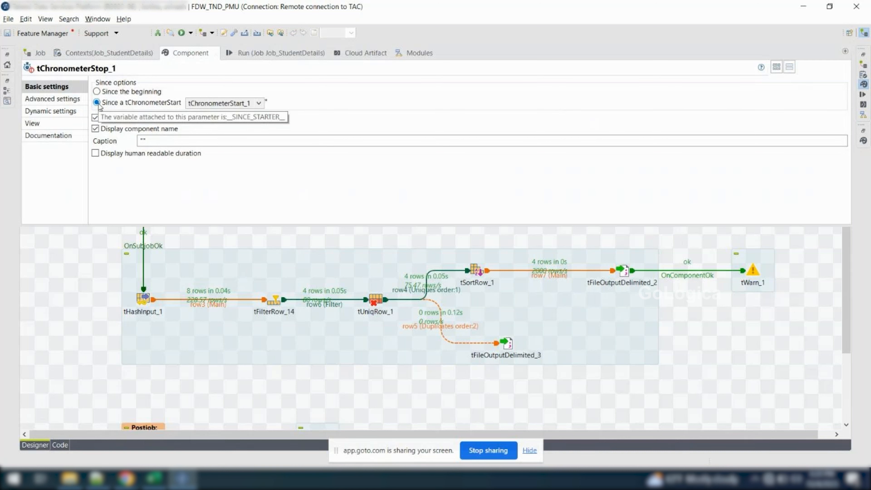
pyautogui.click(98, 94)
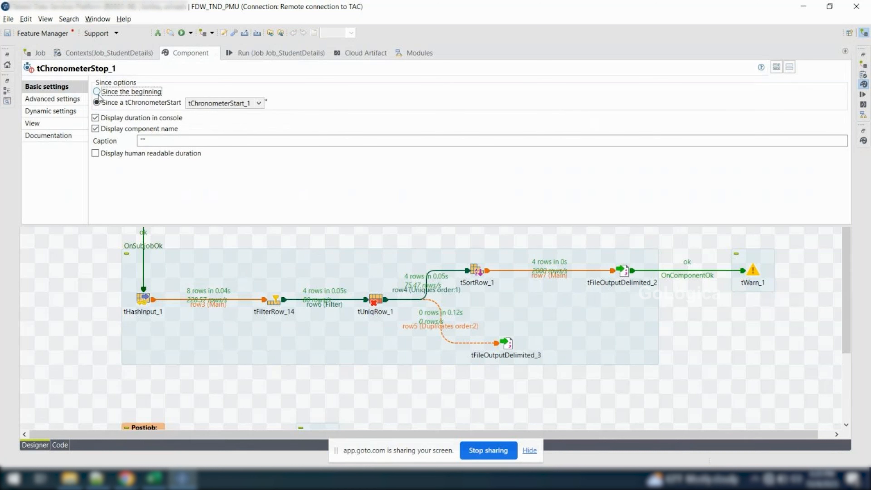
pyautogui.click(149, 137)
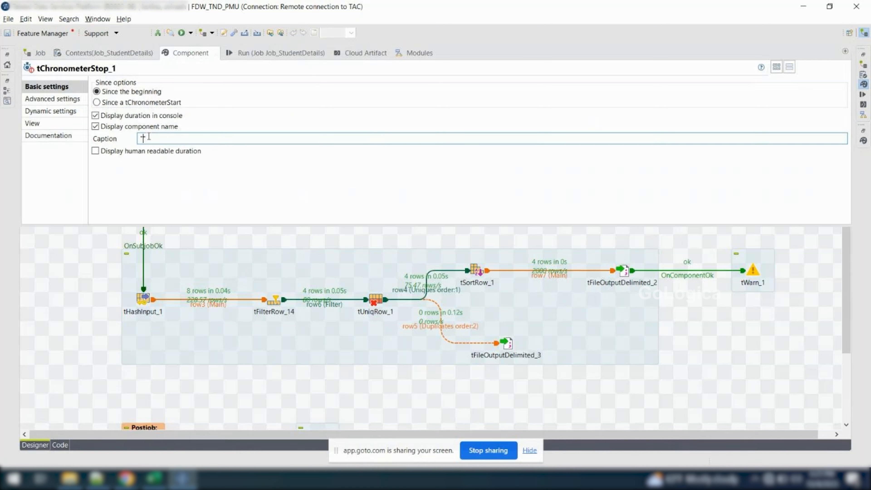
pyautogui.write('Time')
pyautogui.press('BackSpace')
pyautogui.write('runtine of the job is :')
# Clear the console output and run Job_StudentDetails with the chronometer components in place
pyautogui.click(246, 54)
pyautogui.click(222, 97)
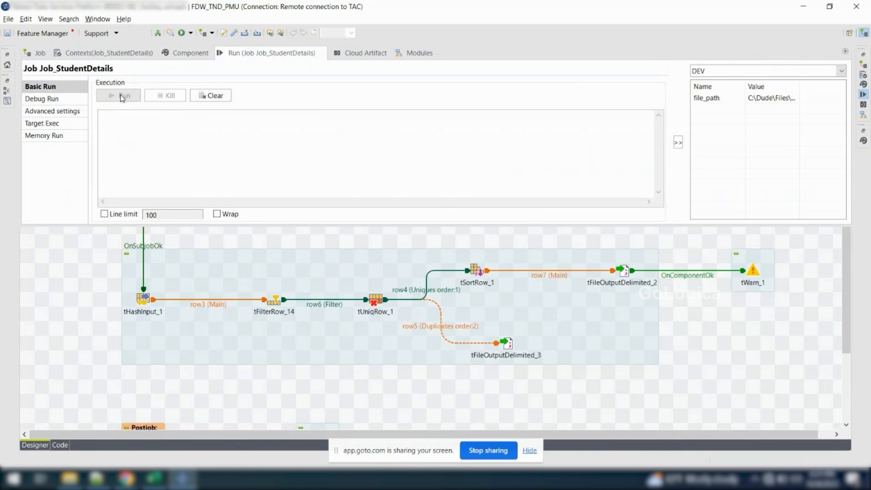
pyautogui.click(121, 95)
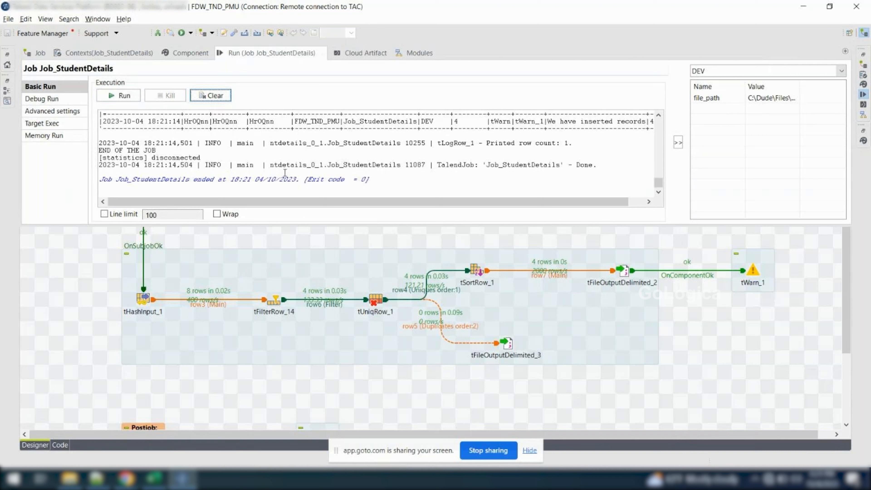
# Look through the end of the run's console output for the chronometer's job duration
pyautogui.scroll(2, 254, 176)
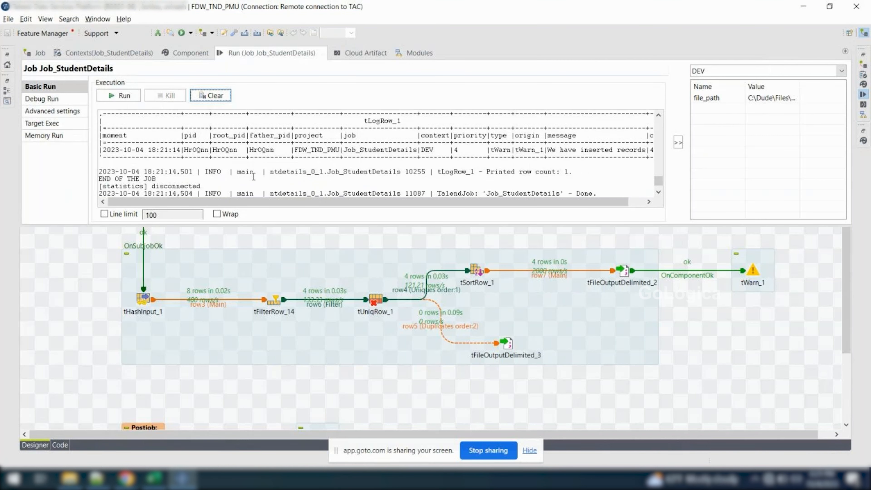
pyautogui.scroll(2, 254, 177)
pyautogui.scroll(-3, 253, 176)
pyautogui.scroll(2, 254, 177)
pyautogui.scroll(-2, 254, 176)
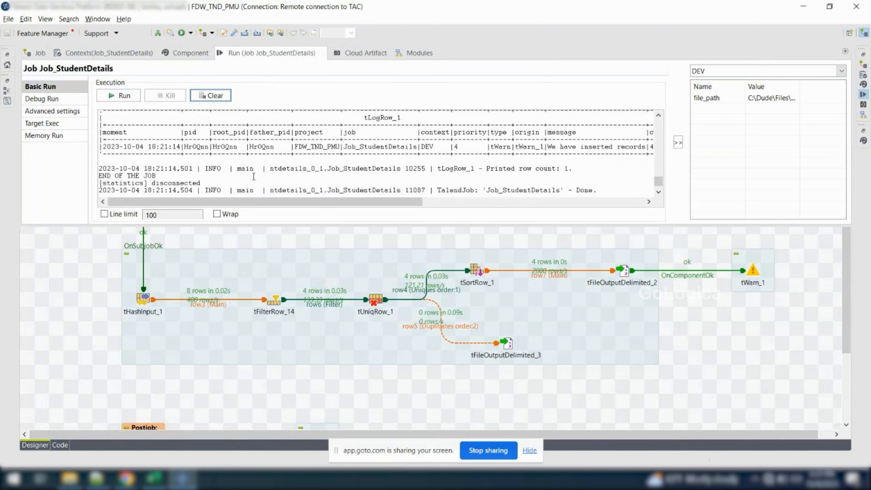
# Maximize the run console and examine the wider log output, including the columns at the far end of the tLogRow_1 table
pyautogui.click(79, 300)
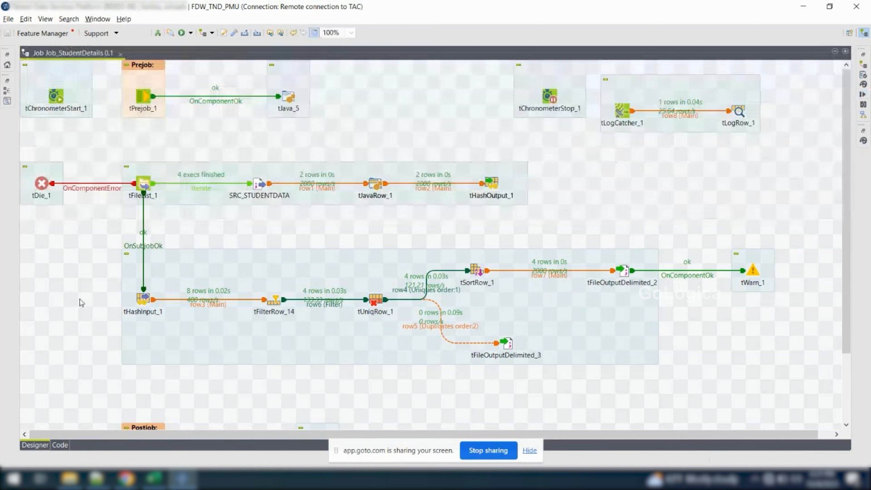
pyautogui.click(864, 95)
pyautogui.doubleClick(241, 53)
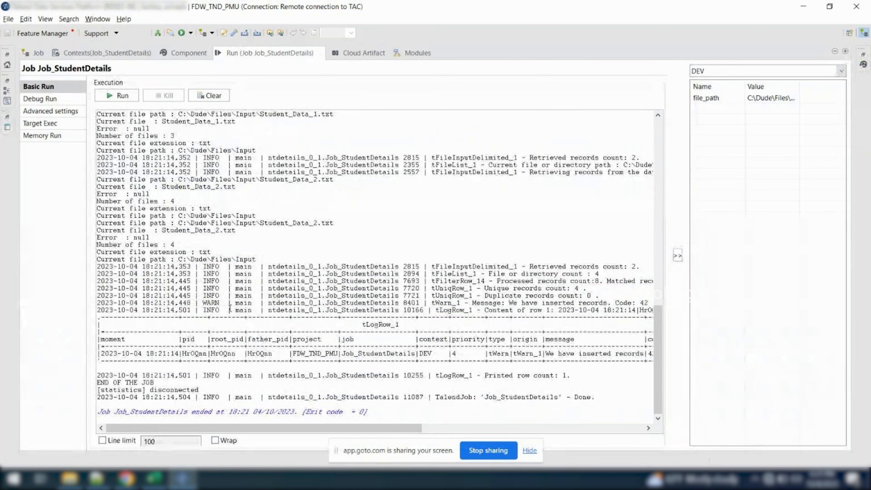
pyautogui.hscroll(3, 230, 308)
pyautogui.hscroll(10, 230, 308)
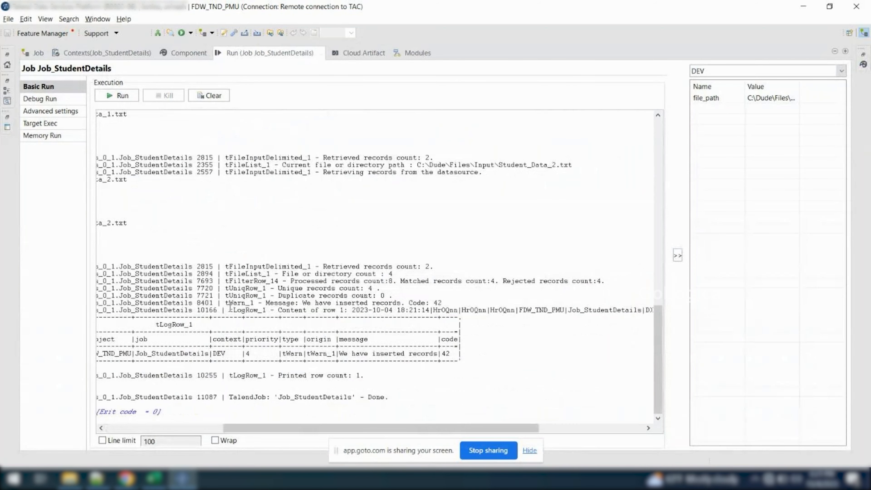
pyautogui.hscroll(-13, 230, 308)
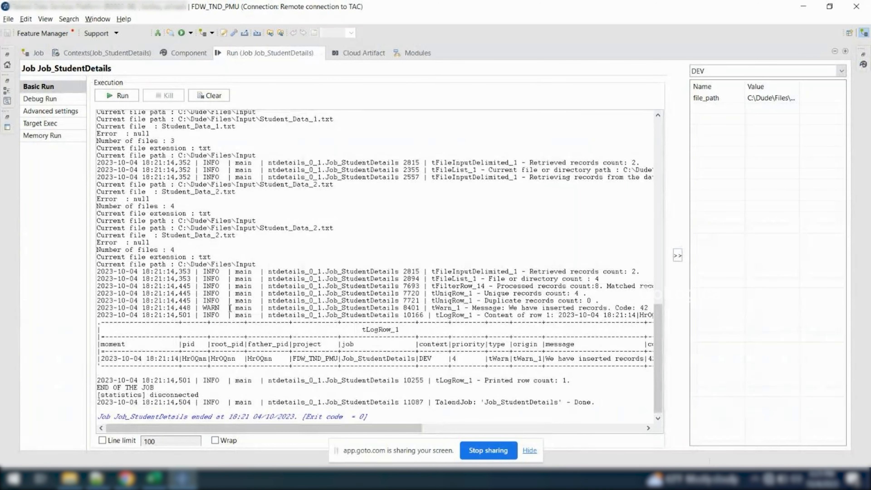
# Return to the full job design and select the caption text in tChronometerStop_1's basic settings for reuse
pyautogui.hscroll(4, 230, 308)
pyautogui.hscroll(-4, 230, 308)
pyautogui.scroll(3, 231, 308)
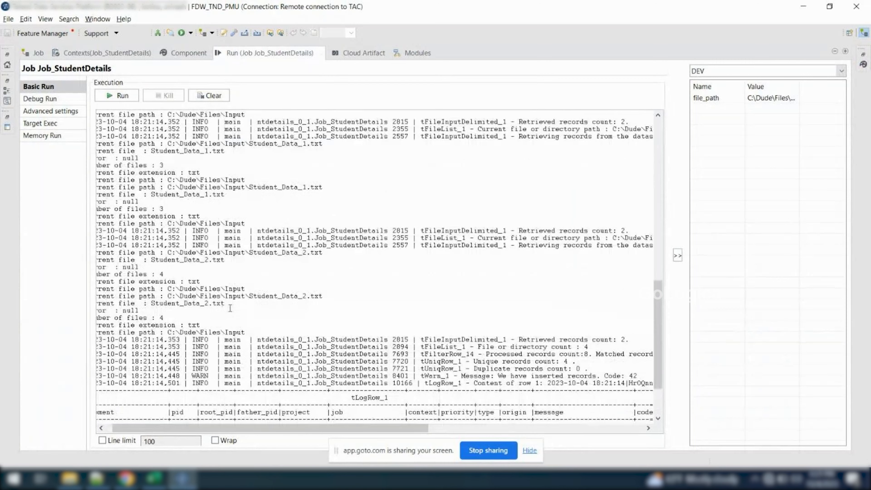
pyautogui.doubleClick(228, 53)
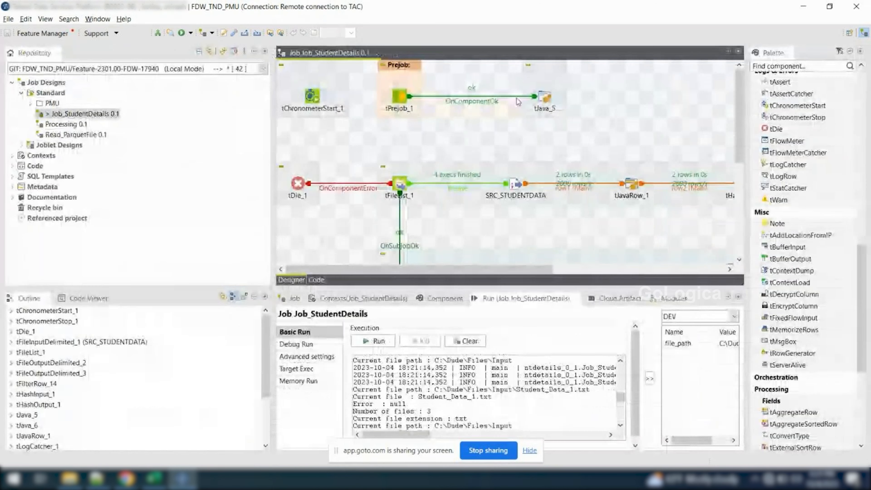
pyautogui.doubleClick(331, 50)
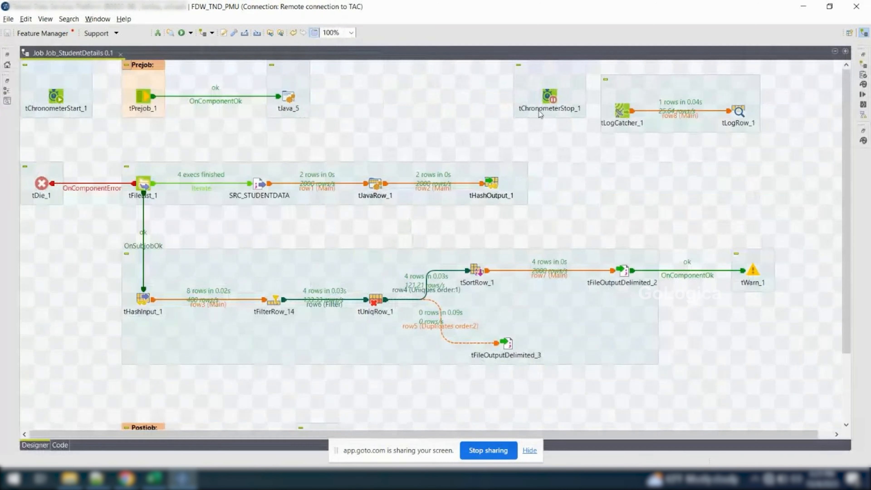
pyautogui.doubleClick(550, 97)
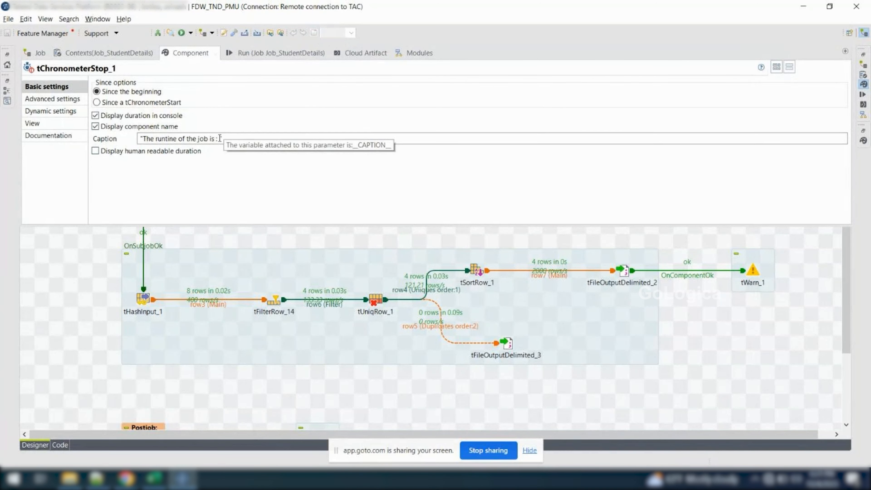
pyautogui.moveTo(220, 138); pyautogui.dragTo(143, 138)
pyautogui.hotkey('ctrl', 'c')
# Search the run console backward for the caption text "The runtine of the job is :"
pyautogui.click(271, 52)
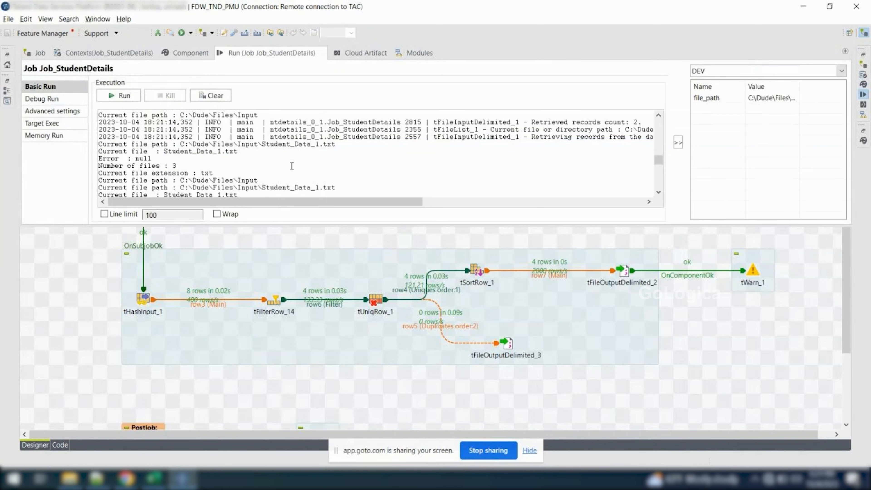
pyautogui.hotkey('ctrl', 'f')
pyautogui.hotkey('ctrl', 'v')
pyautogui.click(468, 237)
pyautogui.click(431, 220)
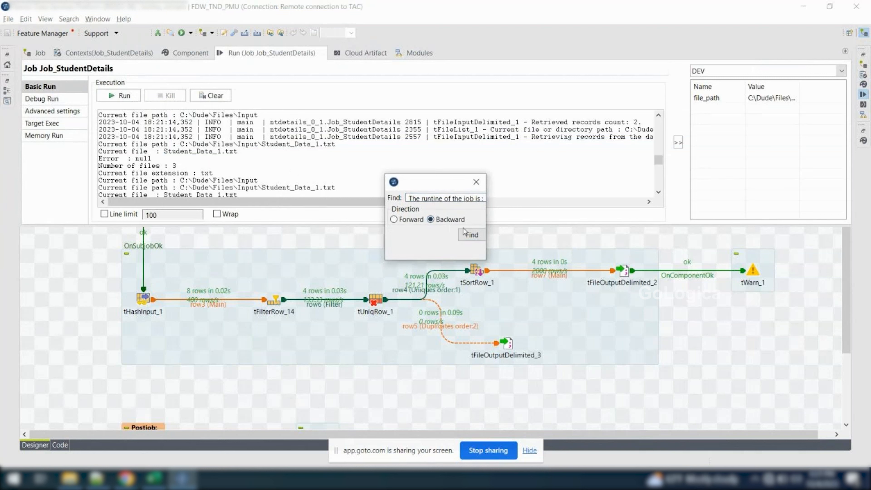
pyautogui.click(467, 235)
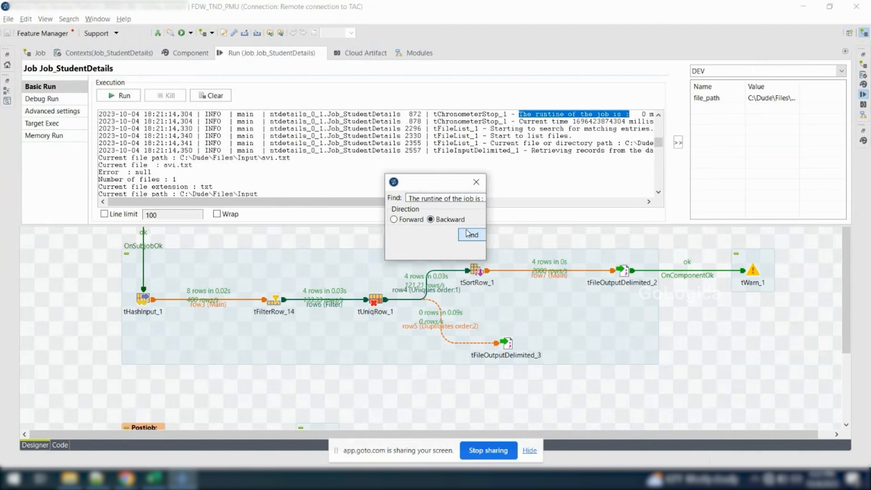
pyautogui.click(476, 182)
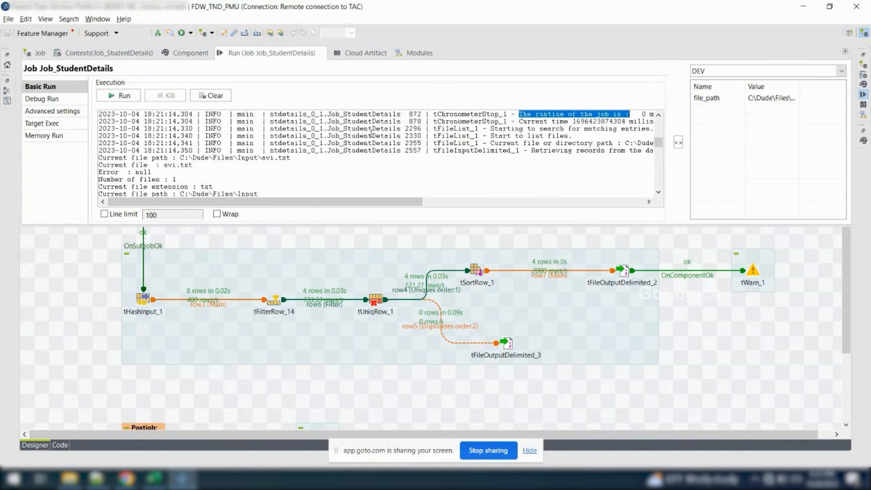
# Examine the tChronometerStop_1 runtime and current time entries in the enlarged run console
pyautogui.doubleClick(245, 56)
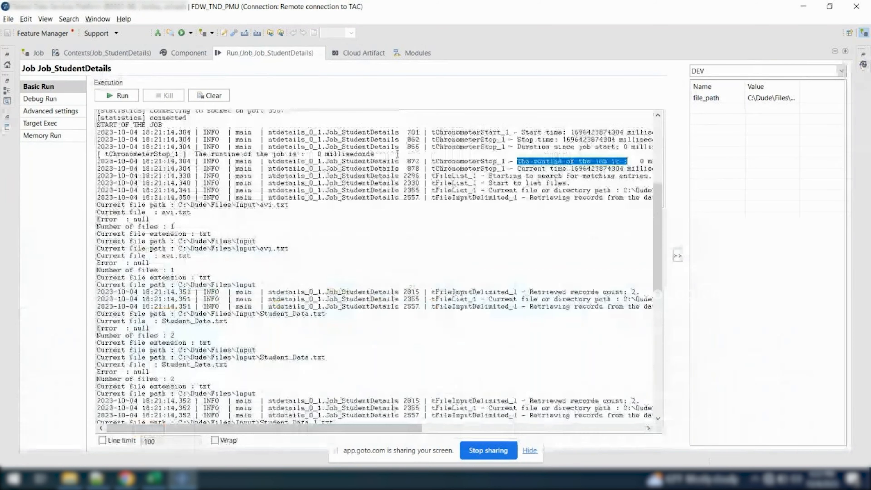
pyautogui.hscroll(2, 398, 155)
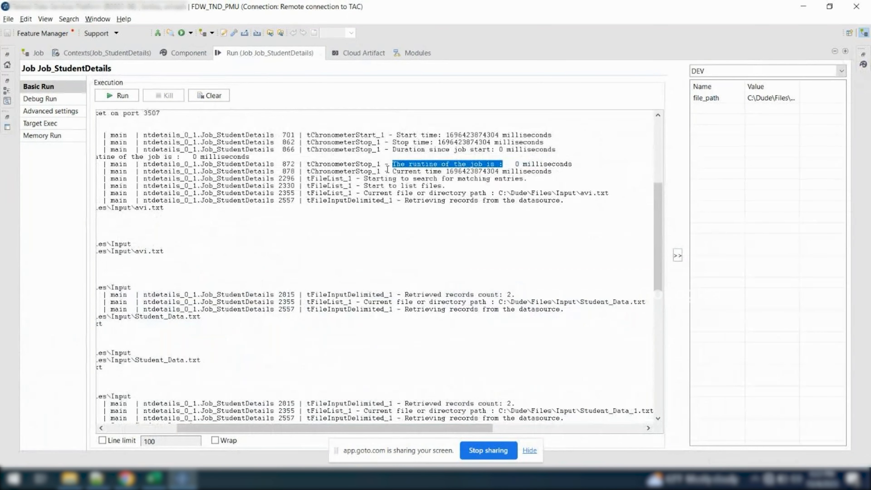
pyautogui.moveTo(393, 171); pyautogui.dragTo(503, 172)
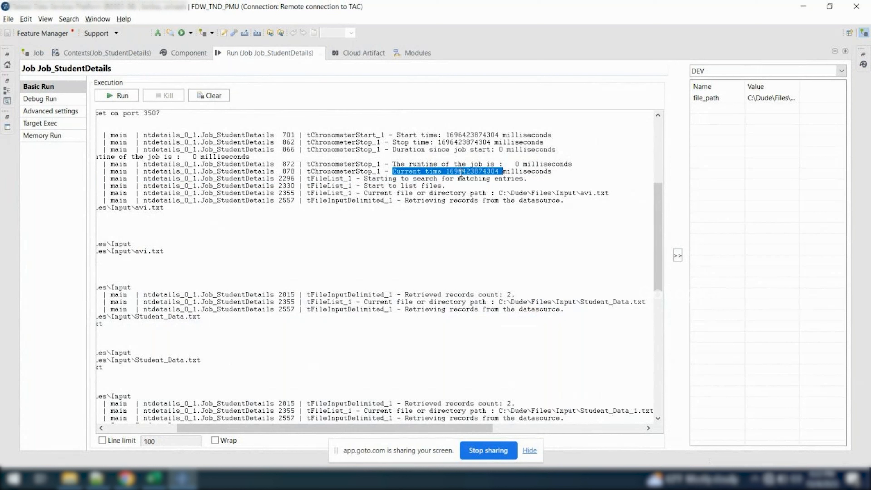
pyautogui.doubleClick(544, 173)
pyautogui.click(565, 173)
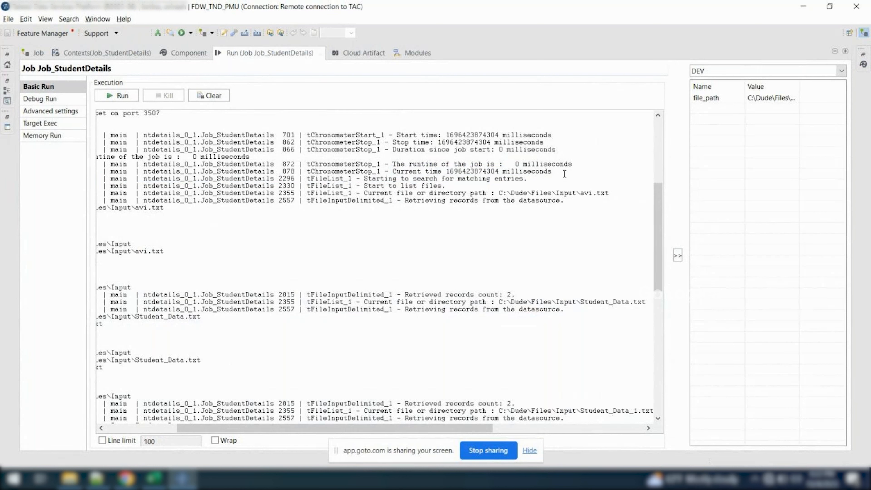
pyautogui.moveTo(560, 174); pyautogui.dragTo(303, 170)
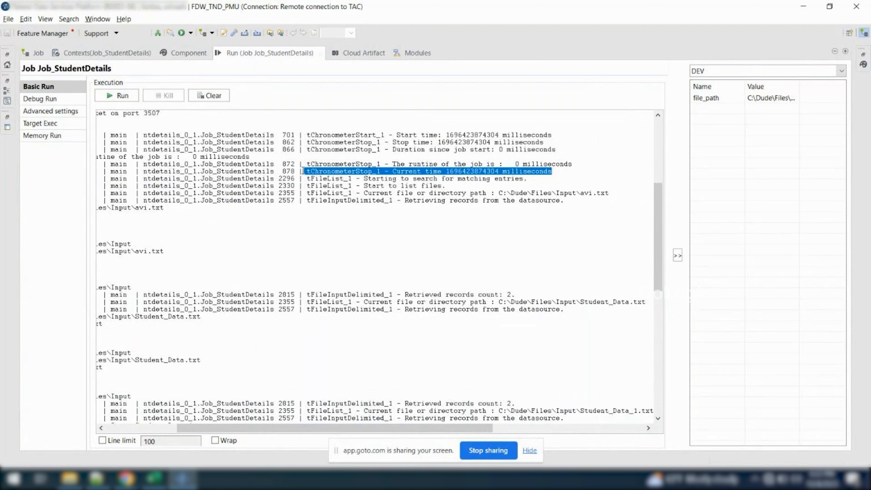
# In the full job design, reroute tPrejob_1's OnComponentOk link from tJava_5 to tChronometerStart_1
pyautogui.doubleClick(268, 54)
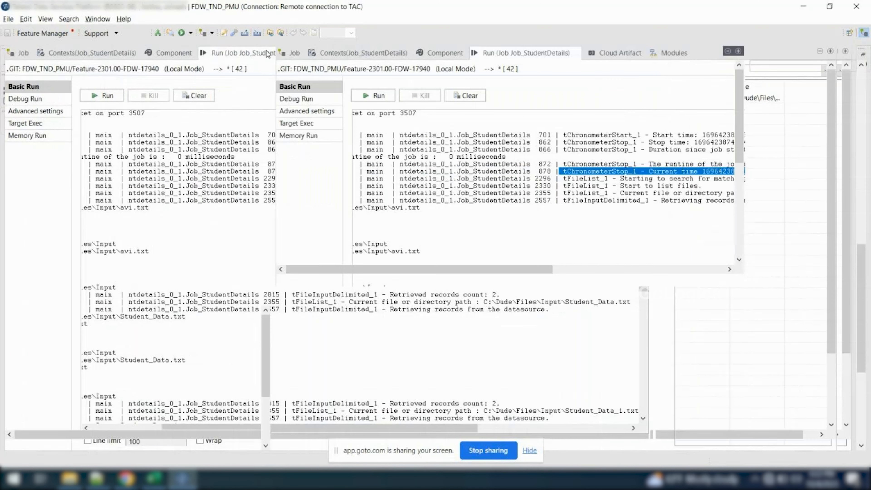
pyautogui.doubleClick(335, 55)
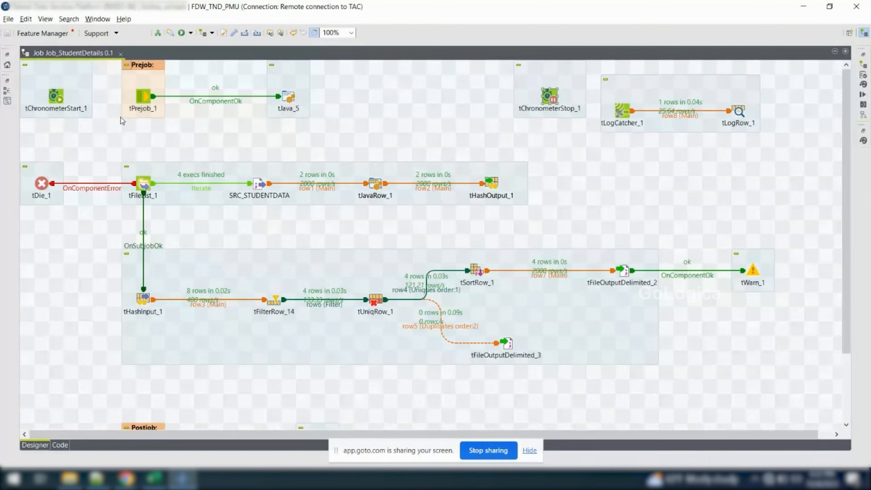
pyautogui.moveTo(57, 93); pyautogui.dragTo(362, 94)
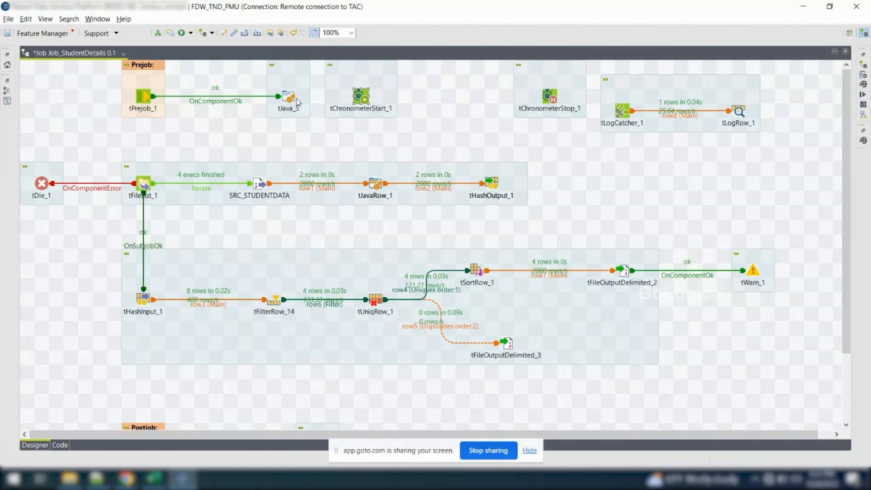
pyautogui.click(290, 101)
pyautogui.click(280, 96)
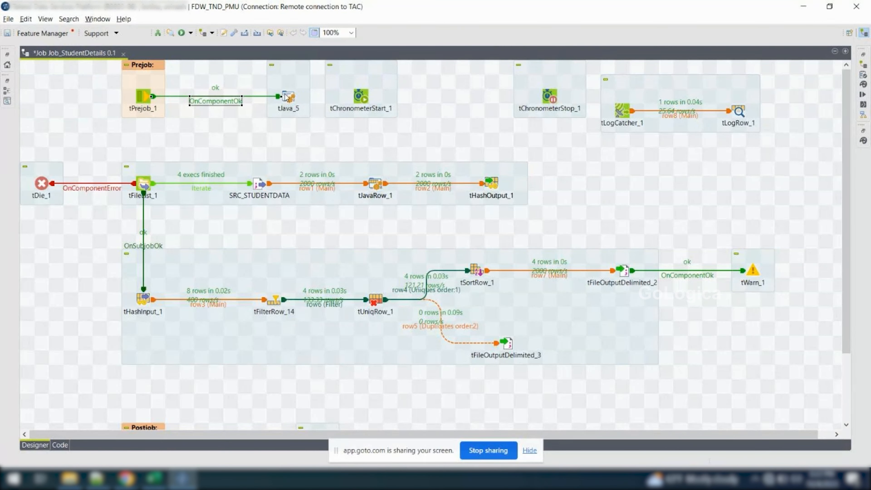
pyautogui.moveTo(282, 98); pyautogui.dragTo(236, 95)
# Link tChronometerStart_1 to tJava_5 with an On Subjob Ok trigger and place tJava_5 after it in the prejob row
pyautogui.rightClick(225, 93)
pyautogui.moveTo(250, 98)
pyautogui.click(406, 99)
pyautogui.click(289, 97)
pyautogui.moveTo(289, 97); pyautogui.dragTo(391, 99)
# Move tChronometerStop_1 into the postjob row after tJava_6 and link tJava_6 to it with an On Subjob Ok trigger
pyautogui.moveTo(552, 93); pyautogui.dragTo(421, 396)
pyautogui.scroll(-3, 422, 397)
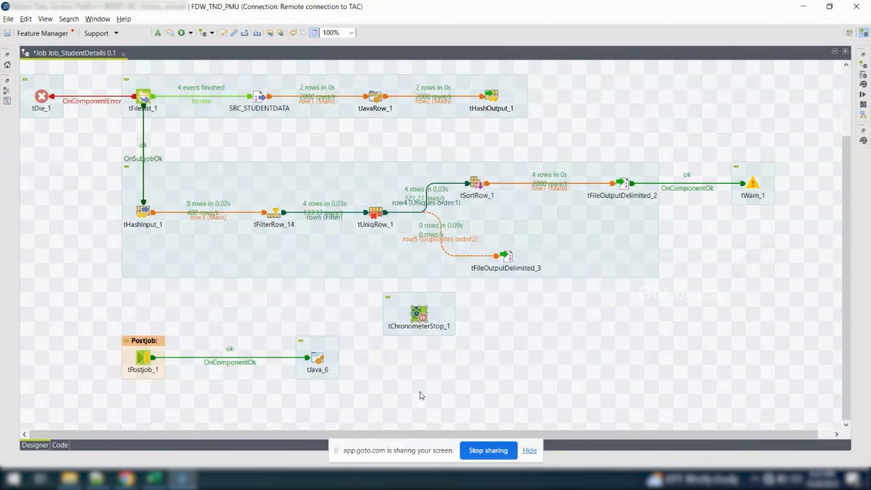
pyautogui.moveTo(419, 313); pyautogui.dragTo(463, 357)
pyautogui.rightClick(320, 359)
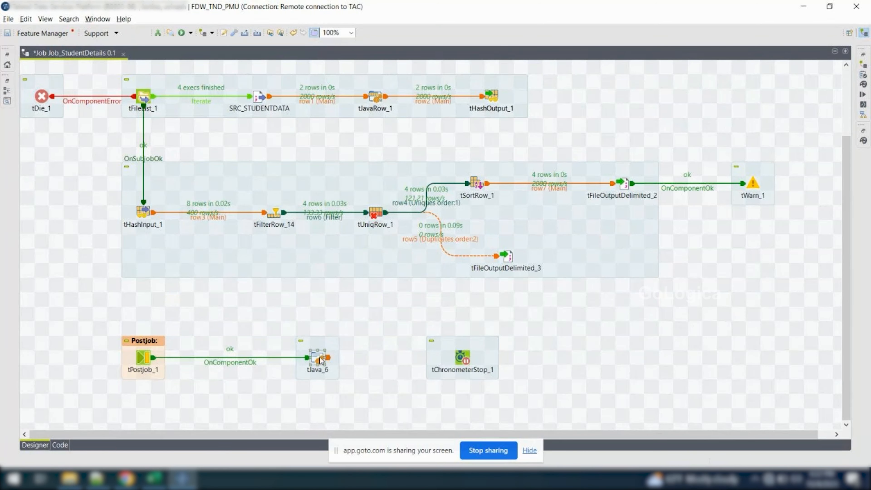
pyautogui.moveTo(379, 212)
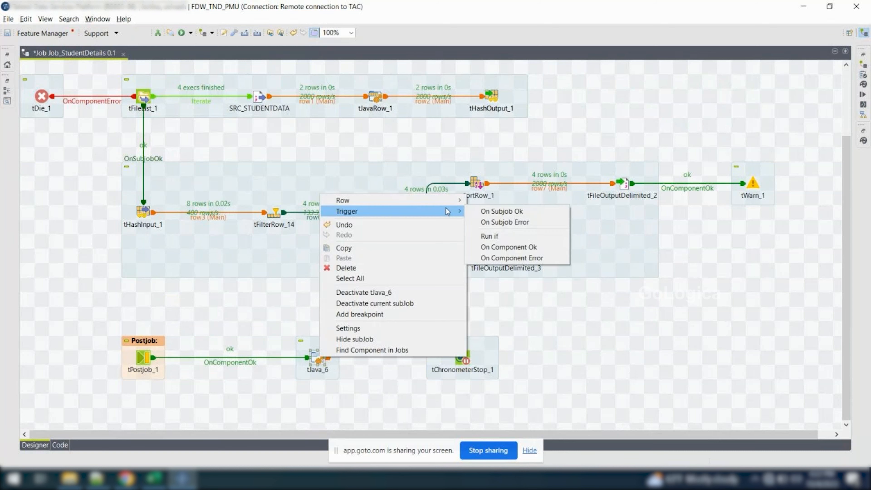
pyautogui.click(501, 211)
pyautogui.click(462, 357)
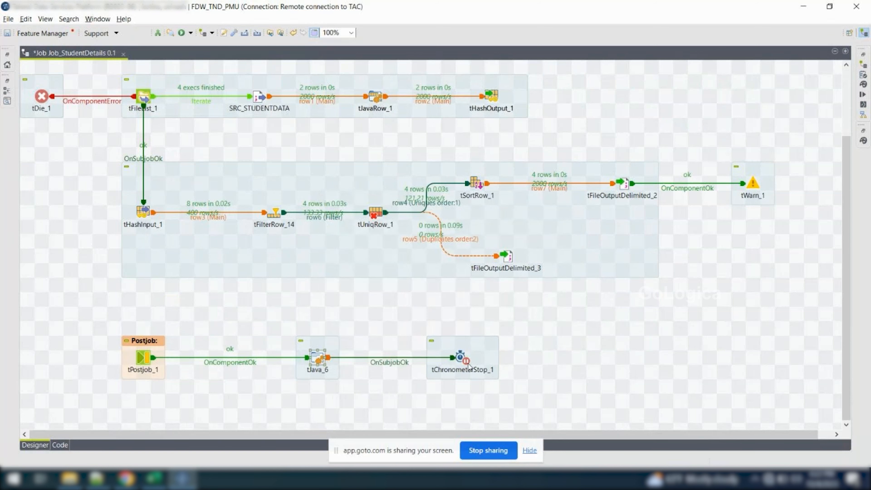
# Clear the console, rerun Job_StudentDetails and highlight the tChronometerStop_1 runtime line in the output
pyautogui.click(863, 97)
pyautogui.click(210, 95)
pyautogui.click(117, 96)
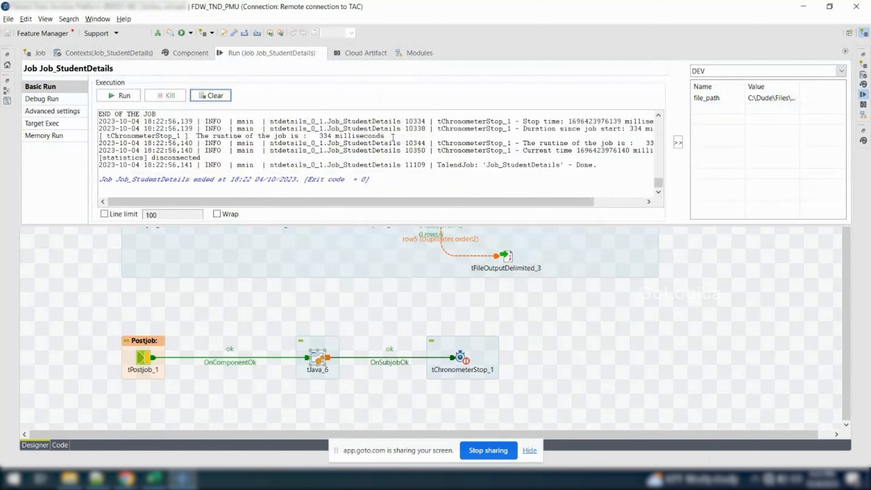
pyautogui.click(402, 133)
pyautogui.moveTo(329, 137); pyautogui.dragTo(97, 137)
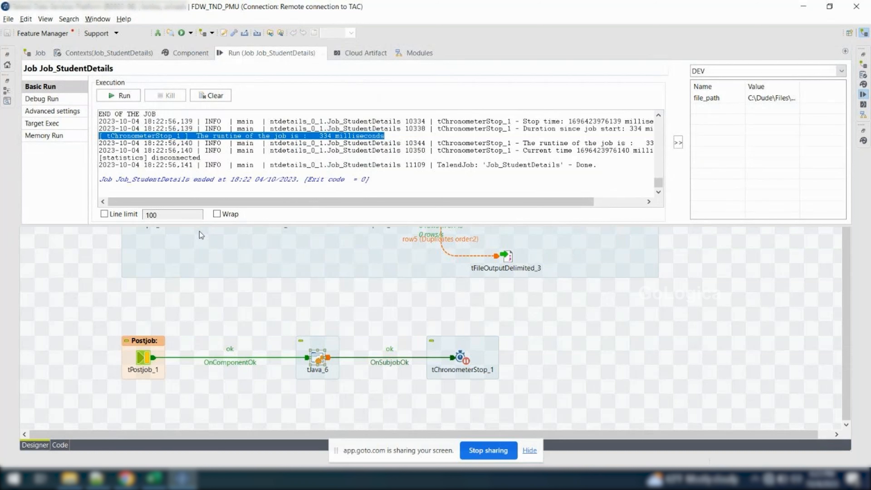
pyautogui.click(205, 324)
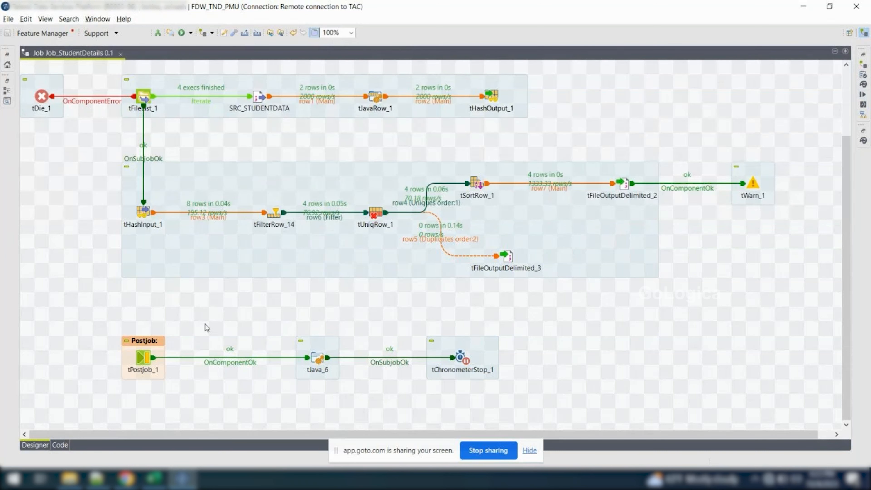
# Add a second tChronometerStart component directly in front of tHashInput_1 to time that subjob
pyautogui.moveTo(109, 153); pyautogui.dragTo(788, 282)
pyautogui.scroll(3, 388, 180)
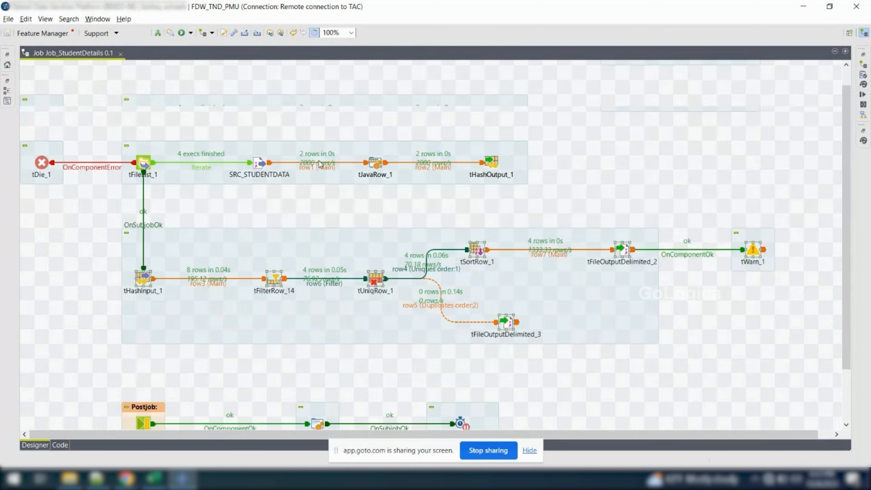
pyautogui.scroll(2, 318, 163)
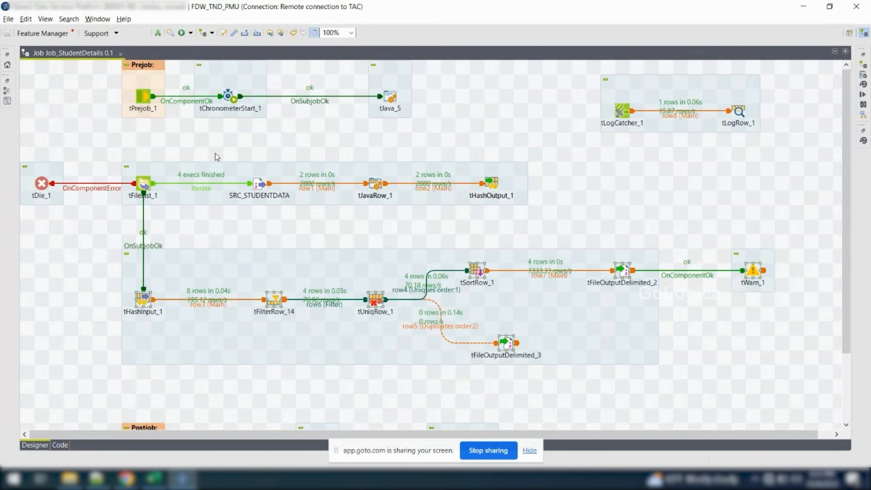
pyautogui.scroll(-4, 216, 157)
pyautogui.click(68, 196)
pyautogui.write('tc')
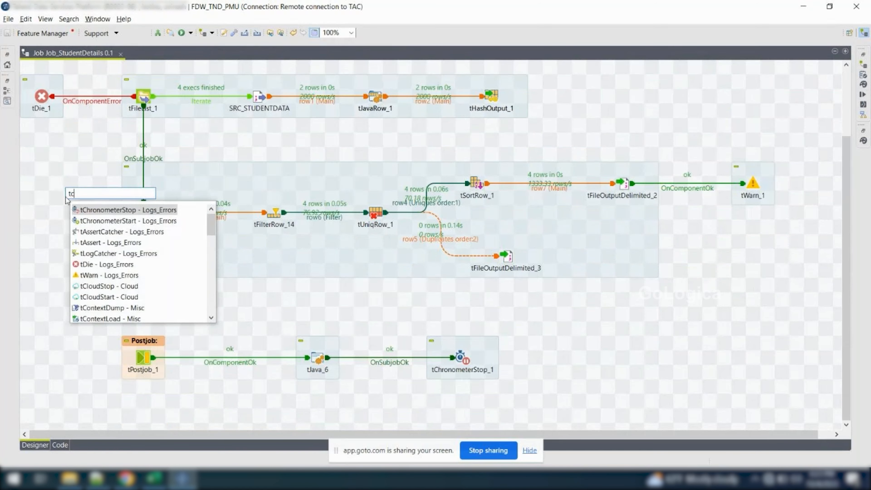
pyautogui.write('hr')
pyautogui.press('Down')
pyautogui.press('Return')
pyautogui.moveTo(69, 200); pyautogui.dragTo(53, 213)
# Reroute tFileList_1's OnSubjobOk link to the new tChronometerStart and link that component to tHashInput_1 with On Subjob Ok
pyautogui.rightClick(58, 216)
pyautogui.moveTo(98, 223)
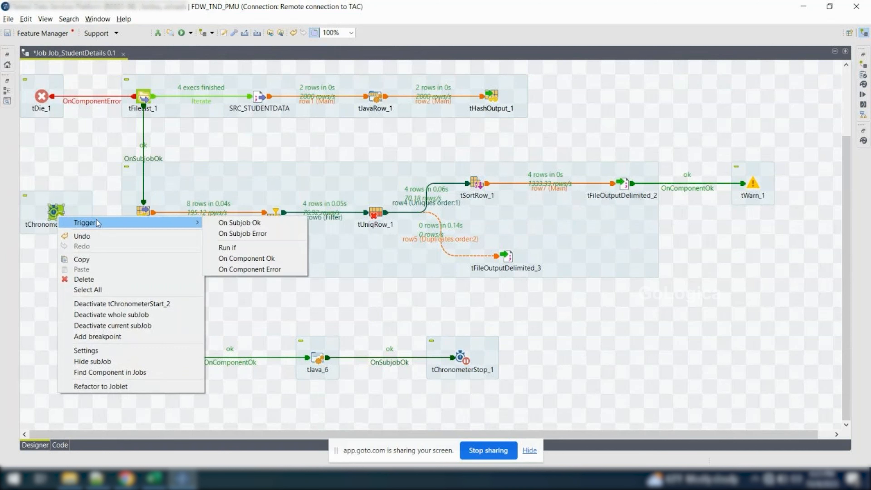
pyautogui.click(239, 222)
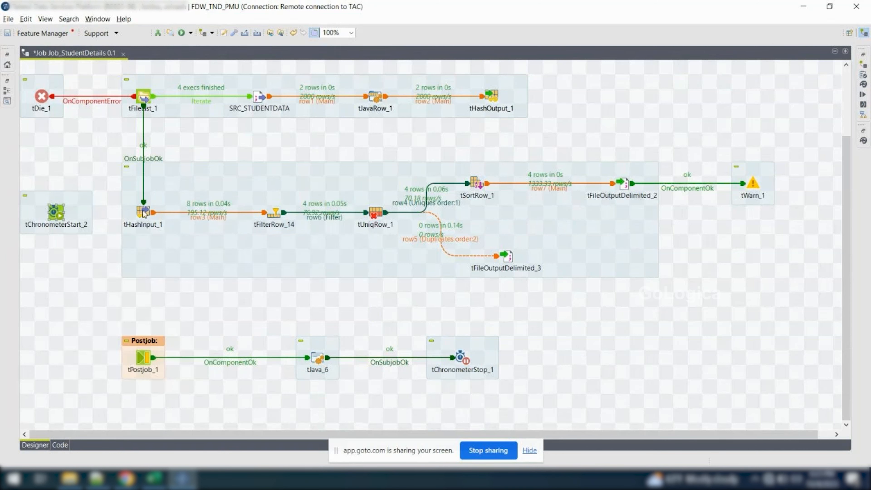
pyautogui.click(144, 159)
pyautogui.moveTo(143, 207); pyautogui.dragTo(56, 211)
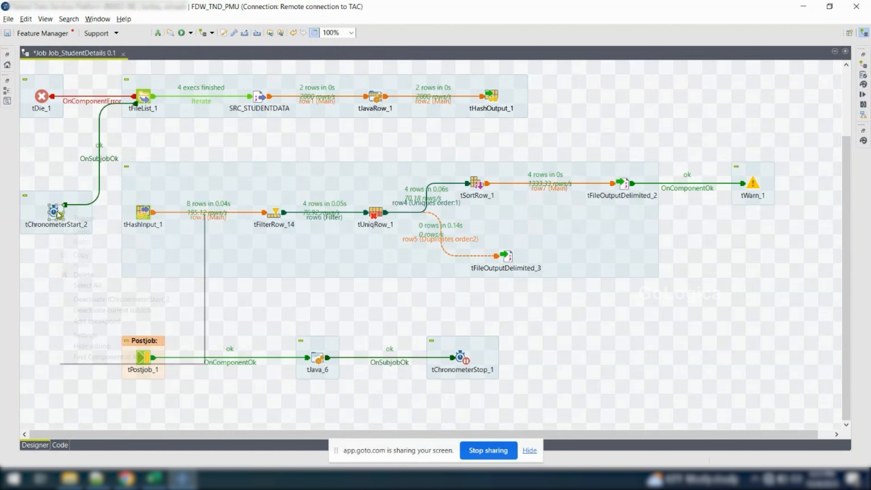
pyautogui.rightClick(55, 210)
pyautogui.moveTo(79, 218)
pyautogui.click(247, 219)
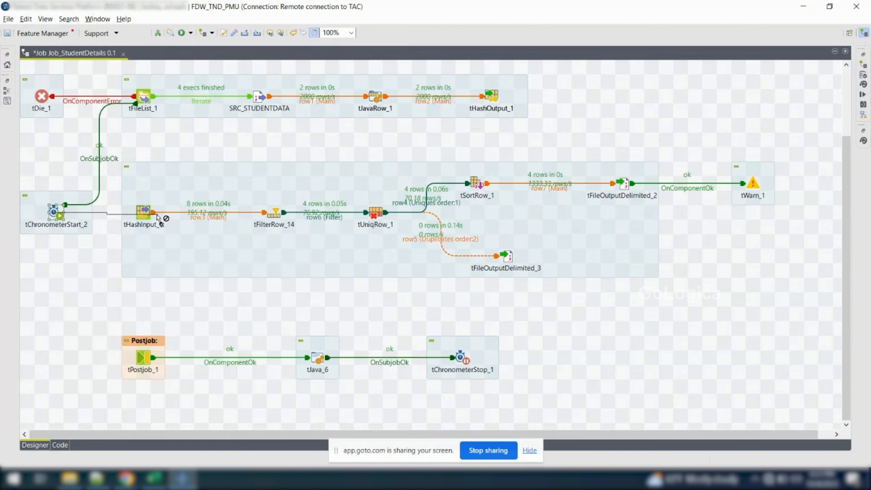
pyautogui.click(143, 212)
# Add a second tChronometerStop below tWarn_1 and reroute tFileOutputDelimited_2's OnComponentOk link from tWarn_1 to it
pyautogui.write('tChronometerStop')
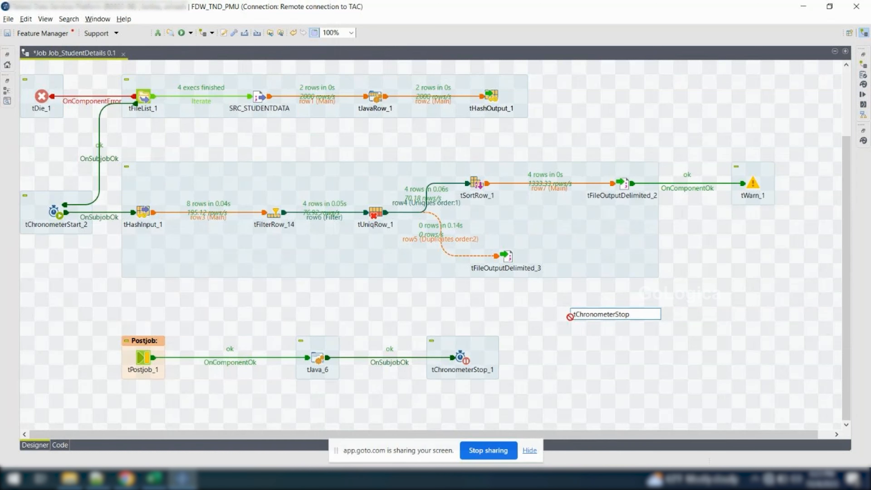
pyautogui.press('Return')
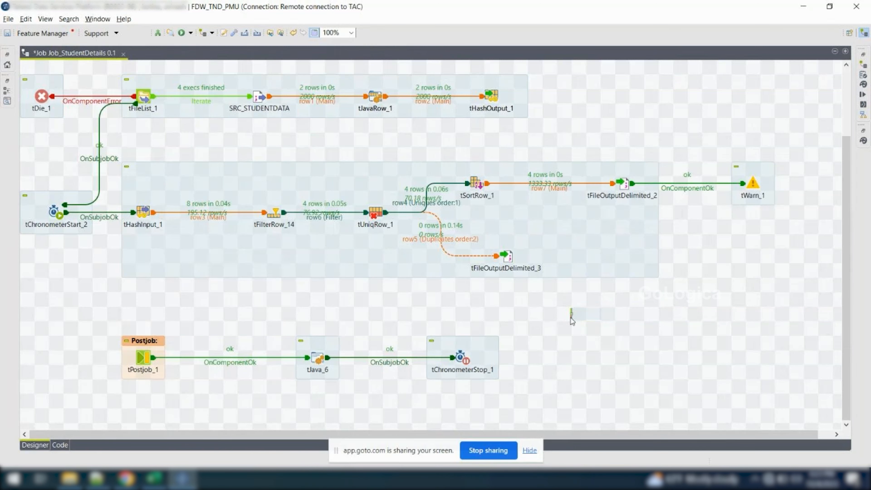
pyautogui.moveTo(570, 316); pyautogui.dragTo(777, 251)
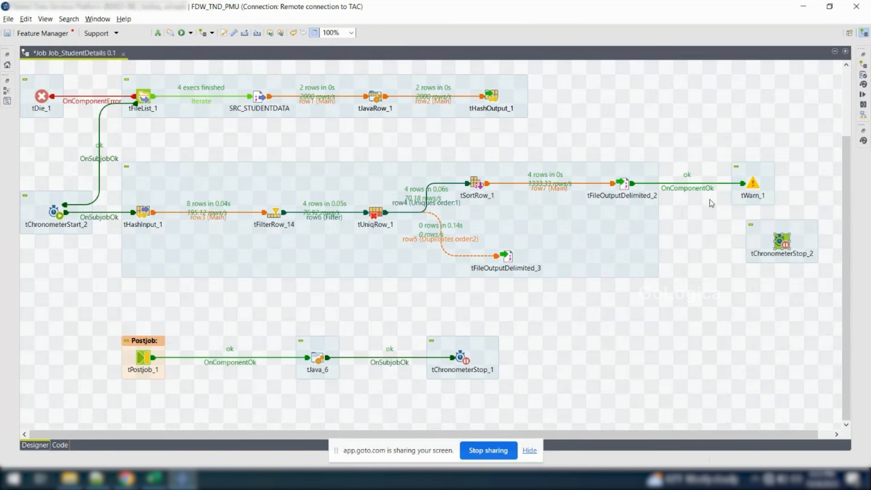
pyautogui.click(698, 189)
pyautogui.moveTo(745, 183); pyautogui.dragTo(786, 243)
pyautogui.moveTo(751, 184); pyautogui.dragTo(780, 243)
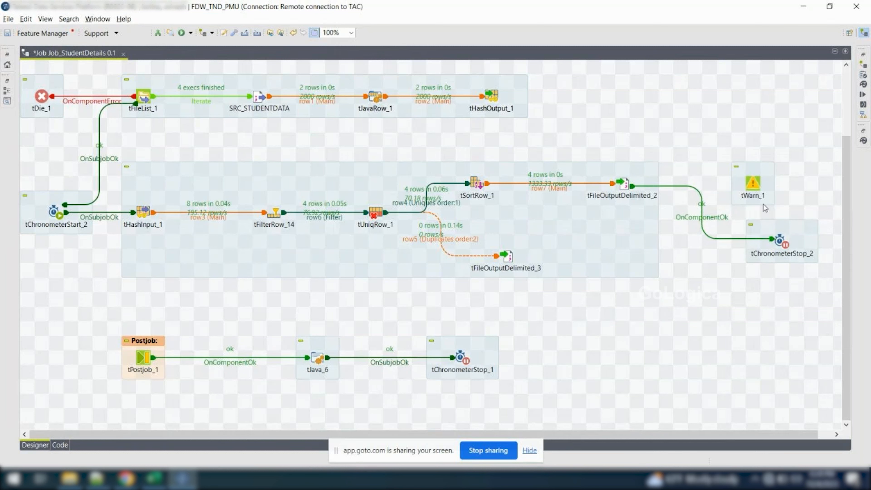
# Delete tWarn_1 and set tChronometerStop_2 to measure the duration since tChronometerStart_2
pyautogui.click(753, 185)
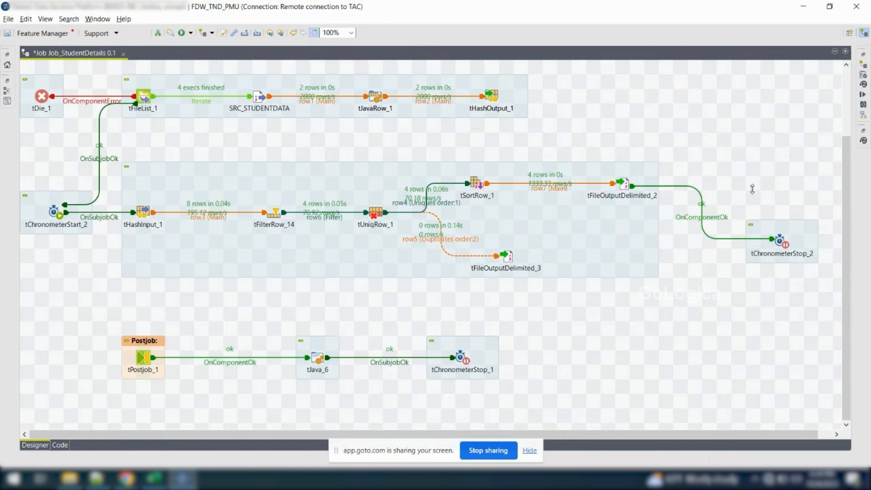
pyautogui.doubleClick(781, 242)
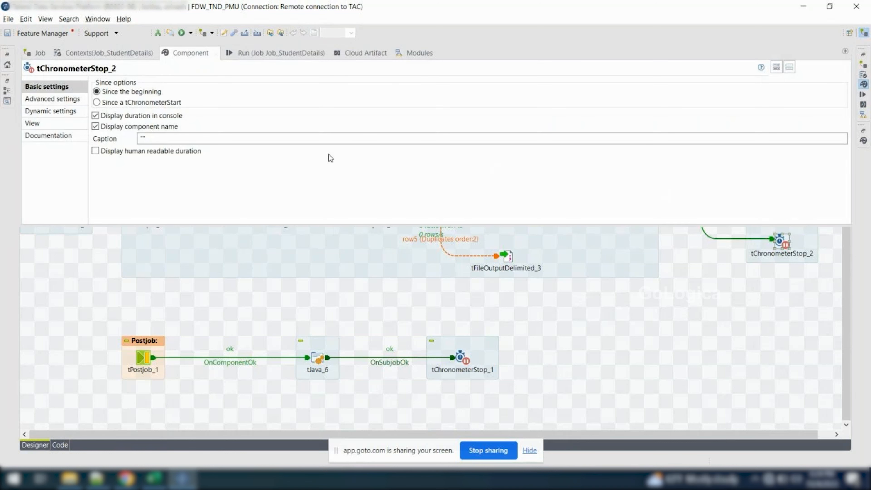
pyautogui.click(97, 103)
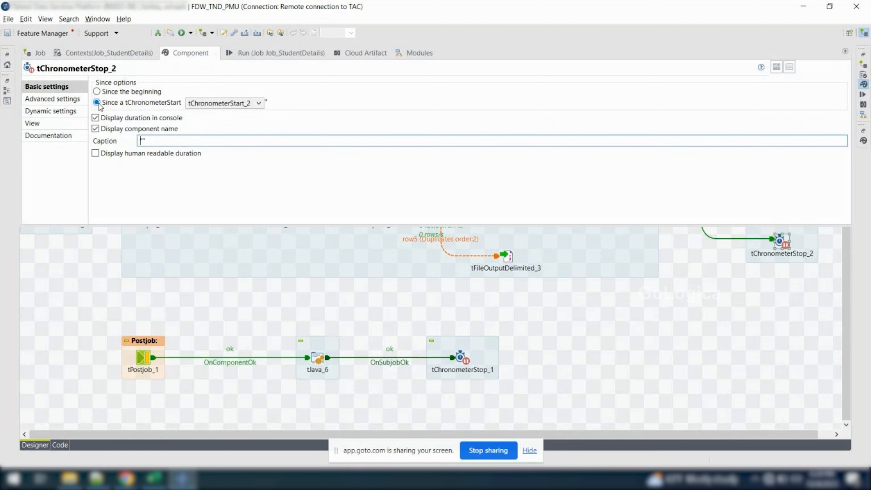
pyautogui.click(96, 289)
pyautogui.doubleClick(779, 240)
pyautogui.click(258, 104)
pyautogui.click(240, 114)
pyautogui.click(116, 301)
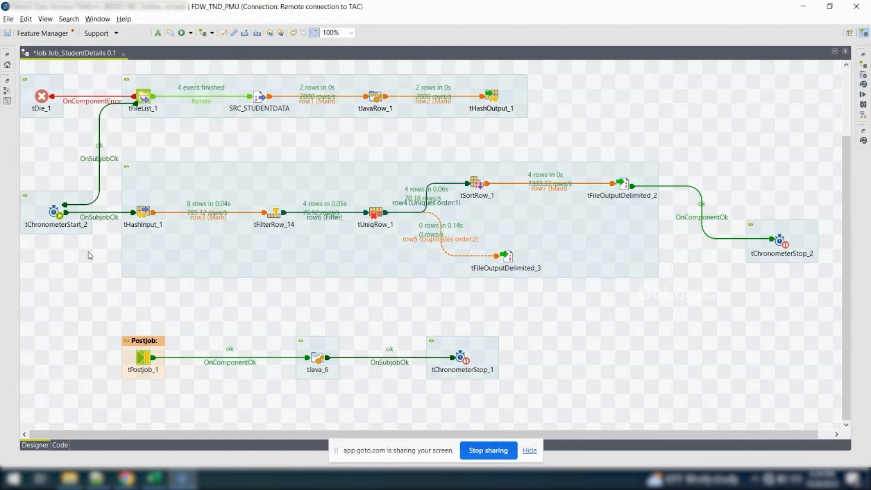
# Move tChronometerStop_2 up into the spot tWarn_1 occupied, in line with tFileOutputDelimited_2
pyautogui.moveTo(125, 139); pyautogui.dragTo(676, 308)
pyautogui.click(57, 212)
pyautogui.click(783, 238)
pyautogui.moveTo(785, 237); pyautogui.dragTo(774, 188)
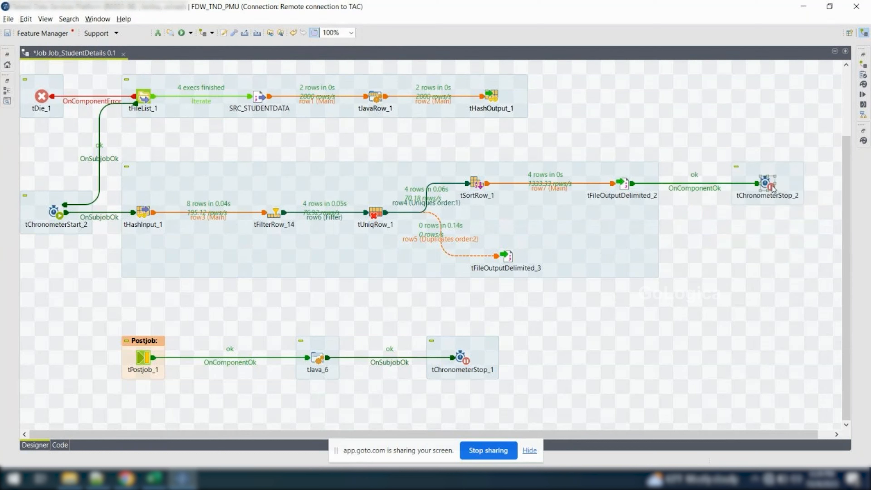
# Clear the console, rerun Job_StudentDetails and return to the job design
pyautogui.click(865, 96)
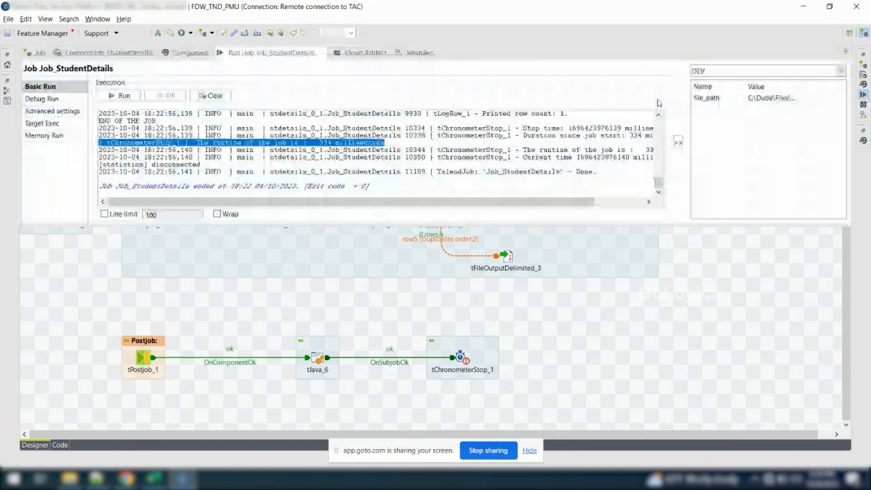
pyautogui.click(211, 96)
pyautogui.click(118, 96)
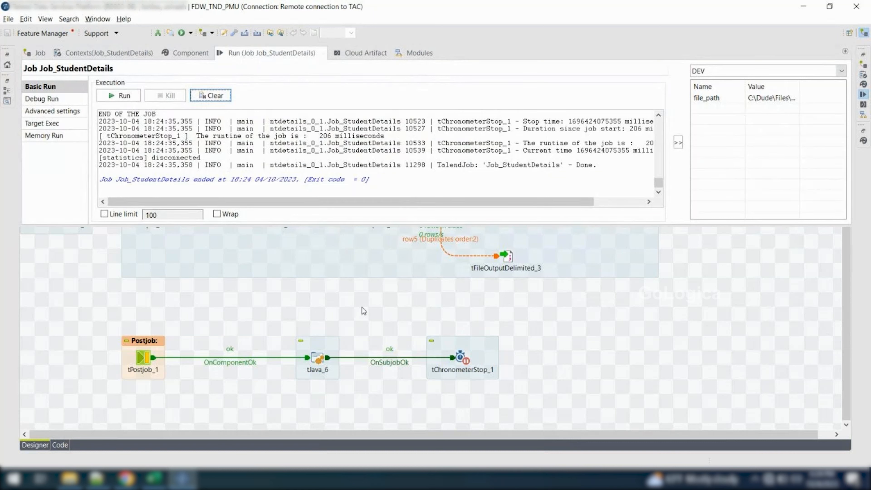
pyautogui.hotkey('ctrl', 'm')
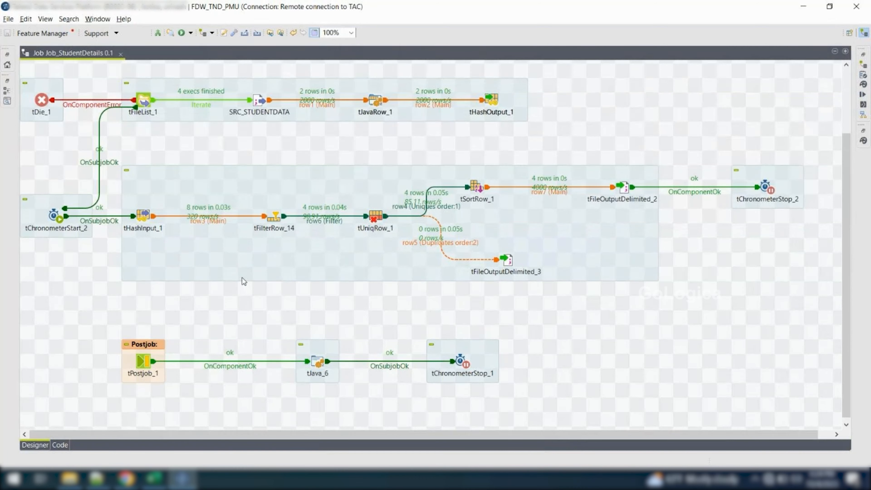
# Trace the timed subjob from tChronometerStart_2 through tHashInput_1 and tFileOutputDelimited_2 to tChronometerStop_2
pyautogui.scroll(2, 103, 184)
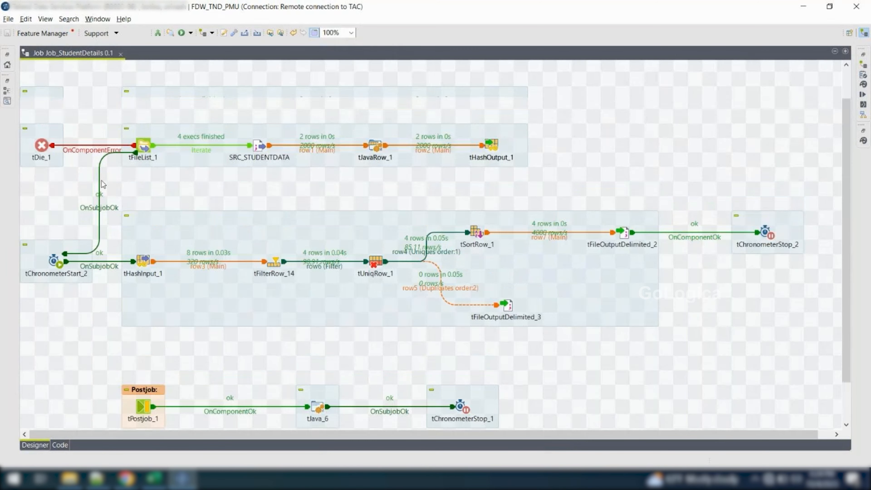
pyautogui.scroll(2, 103, 184)
pyautogui.click(55, 305)
pyautogui.click(145, 300)
pyautogui.click(623, 270)
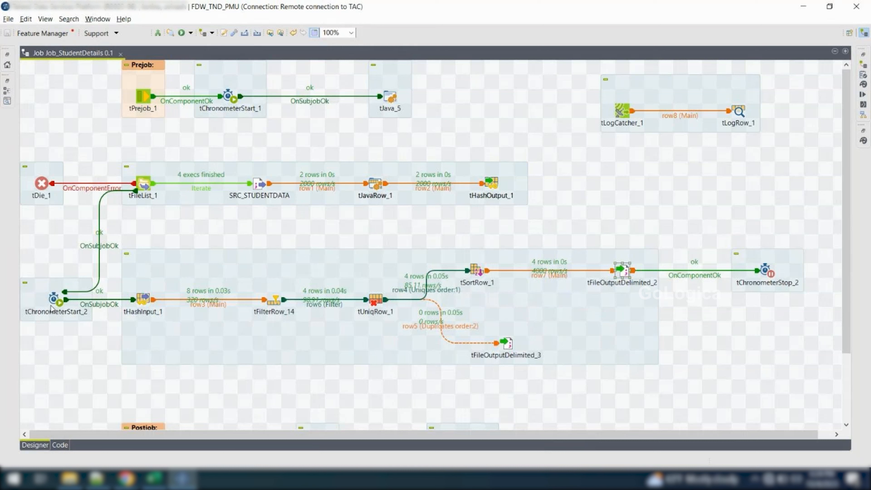
pyautogui.click(140, 307)
pyautogui.click(59, 306)
pyautogui.hotkey('shift', 'Right')
pyautogui.hotkey('shift', 'Right')
pyautogui.hotkey('shift', 'Right')
pyautogui.hotkey('shift', 'Right')
pyautogui.hotkey('shift', 'Right')
pyautogui.hotkey('shift', 'Right')
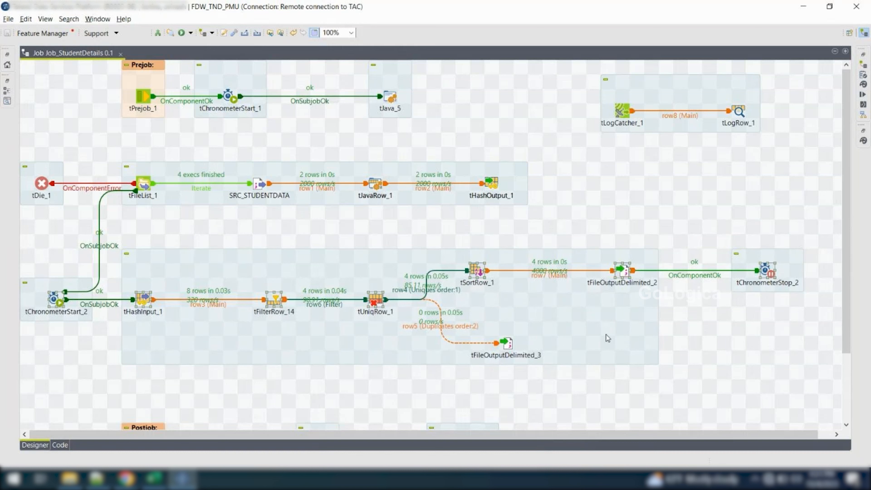
pyautogui.click(772, 278)
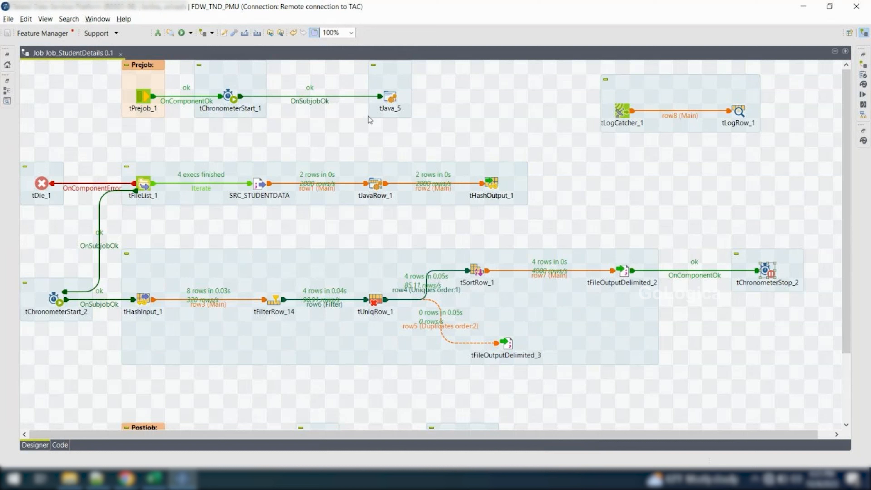
# Trace the whole-job timing span from tChronometerStart_1 in the prejob down to the postjob, and inspect tJava_6's code
pyautogui.click(225, 98)
pyautogui.press('Right')
pyautogui.hotkey('shift', 'Right')
pyautogui.hotkey('shift', 'Right')
pyautogui.hotkey('shift', 'Right')
pyautogui.hotkey('shift', 'Down')
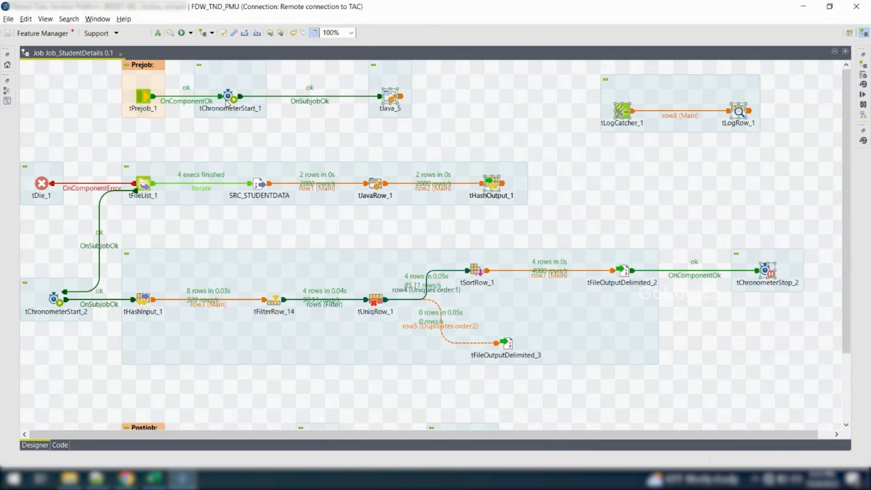
pyautogui.scroll(-3, 225, 103)
pyautogui.doubleClick(320, 364)
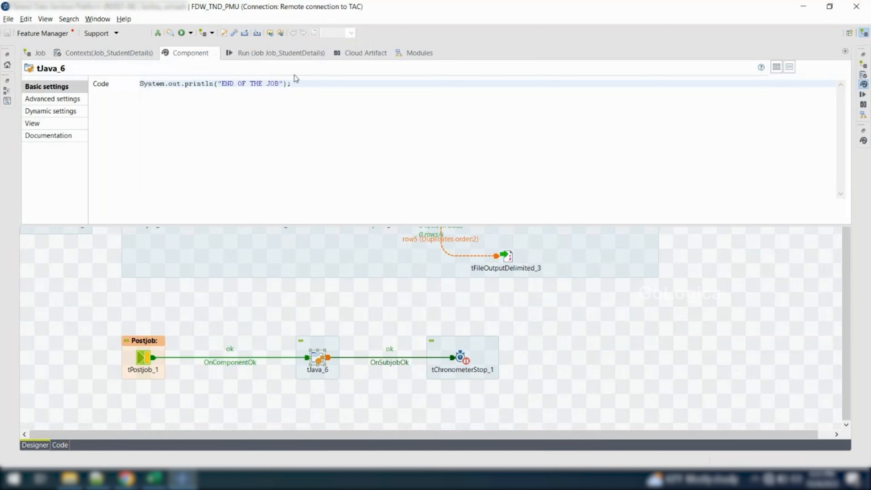
# Highlight the tChronometerStop_2 and tChronometerStop_1 duration lines in the run output, and return to the job design
pyautogui.click(287, 55)
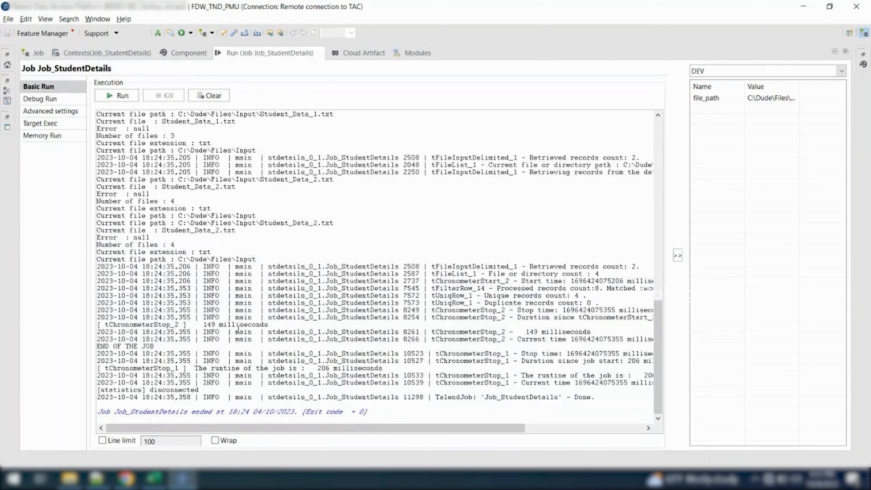
pyautogui.tripleClick(239, 325)
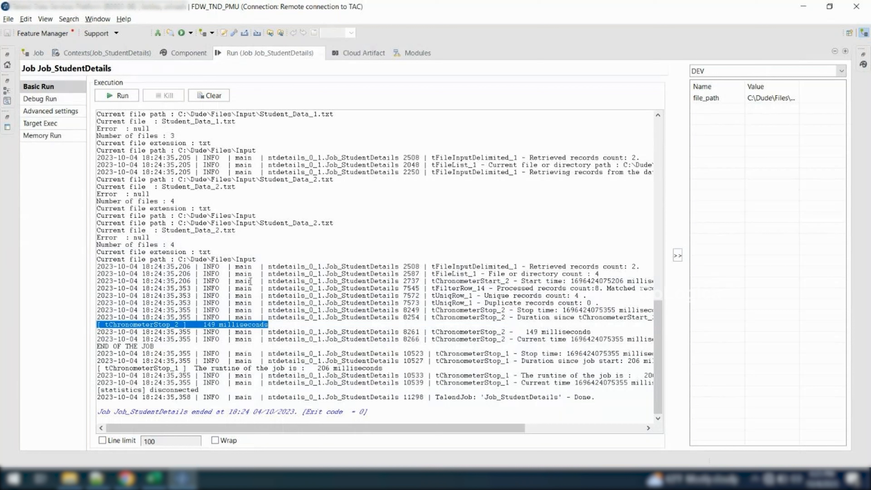
pyautogui.moveTo(395, 367); pyautogui.dragTo(101, 369)
pyautogui.hscroll(5, 343, 359)
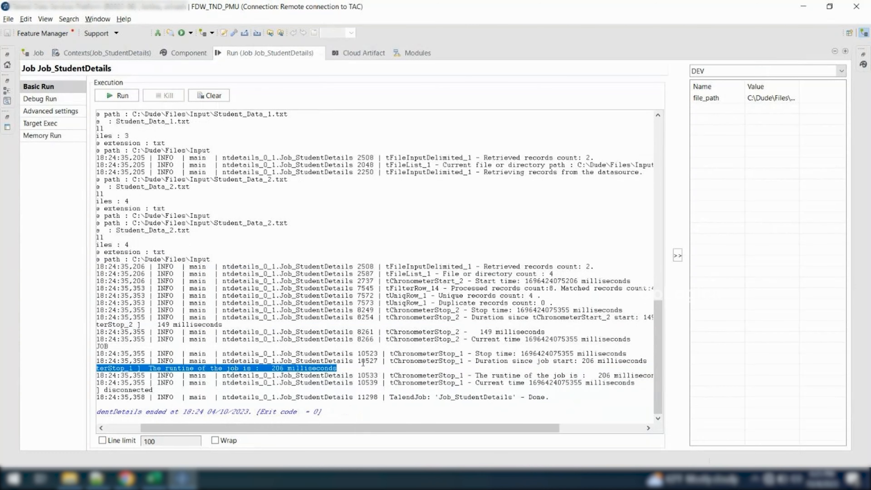
pyautogui.hscroll(-4, 363, 363)
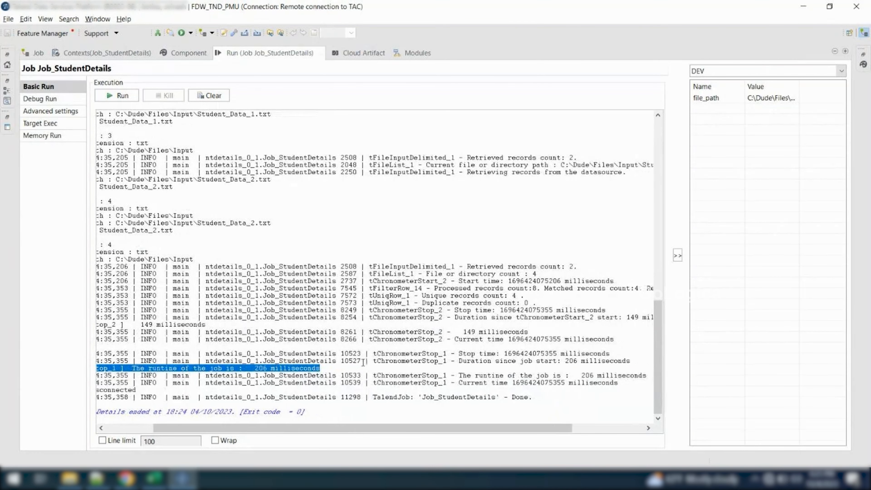
pyautogui.hscroll(-1, 363, 362)
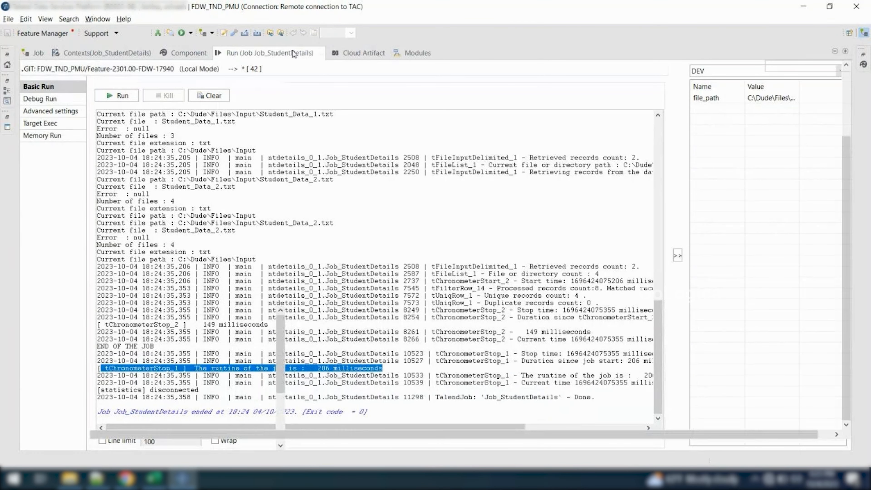
pyautogui.doubleClick(293, 52)
pyautogui.doubleClick(336, 54)
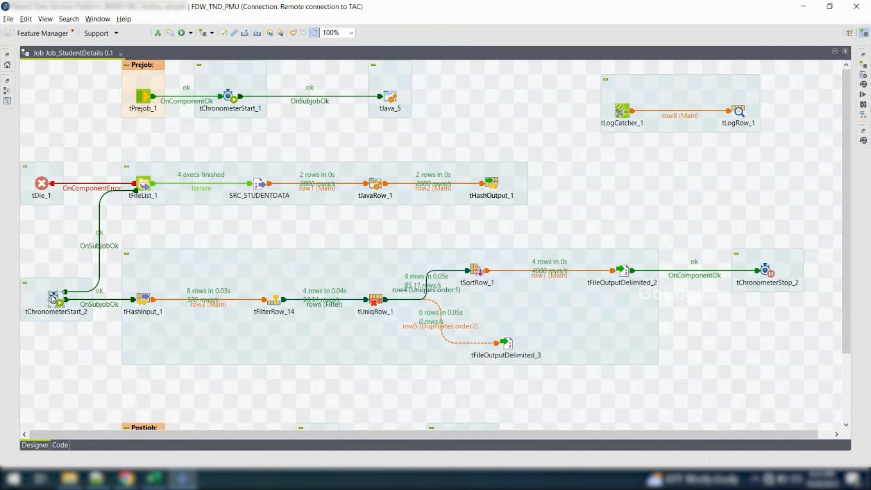
# Delete tChronometerStart_2 and tChronometerStop_2 from the job
pyautogui.click(53, 298)
pyautogui.press('Delete')
pyautogui.scroll(-3, 694, 227)
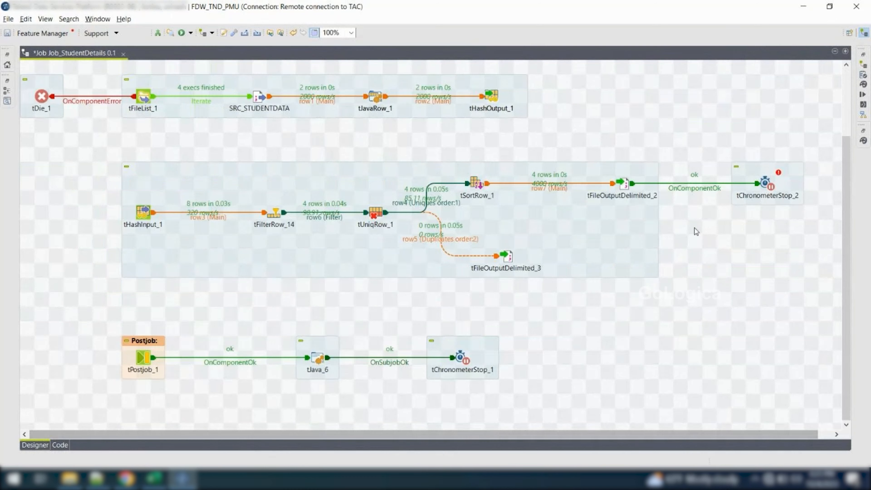
pyautogui.click(766, 183)
pyautogui.press('Delete')
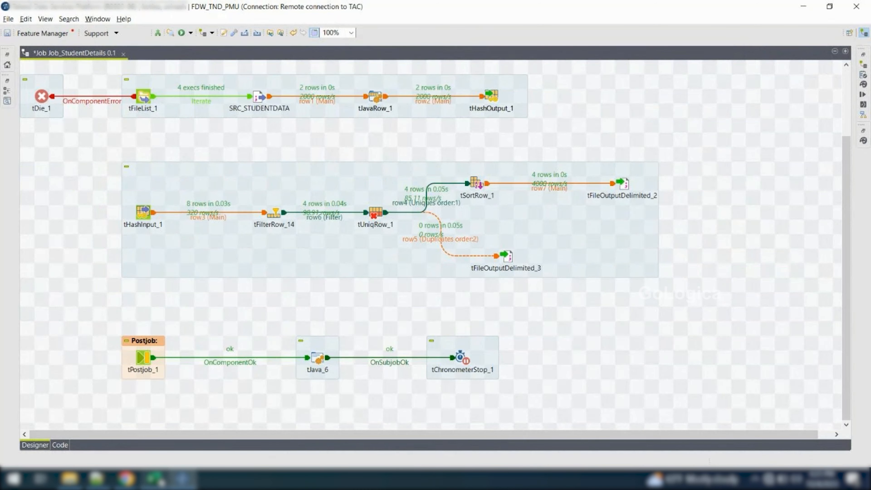
# Switch to the Excel component list and enter tchronometerstart in A27 and tchronometerstop in A28
pyautogui.click(155, 478)
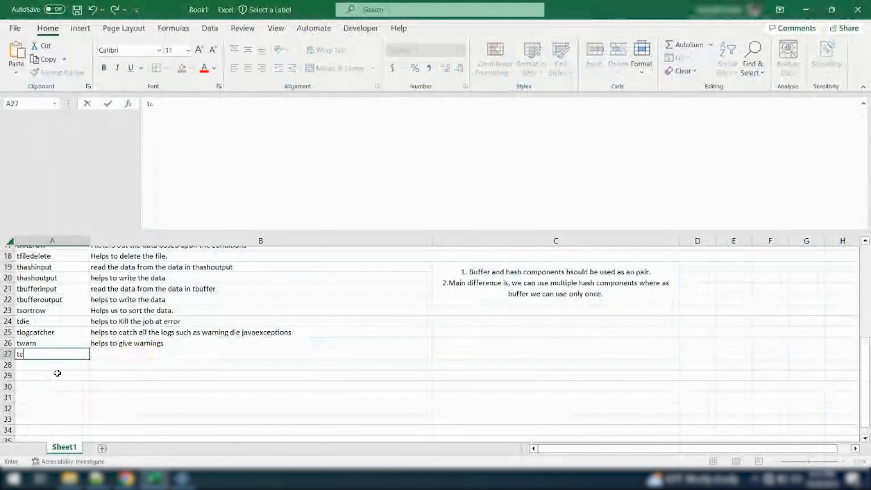
pyautogui.write('tchronometer')
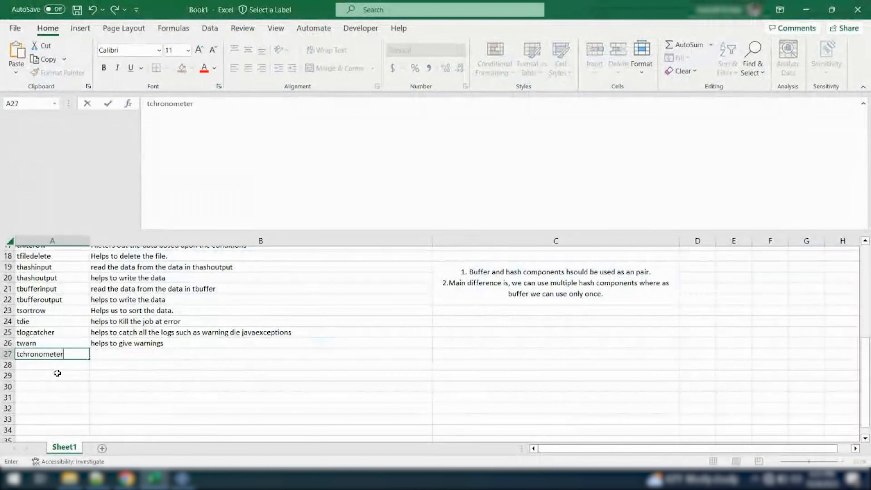
pyautogui.write('start')
pyautogui.press('Return')
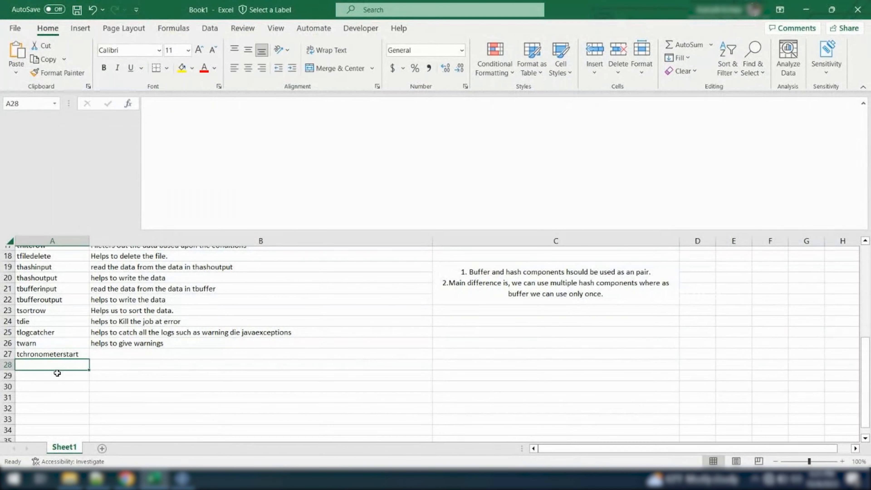
pyautogui.write('t')
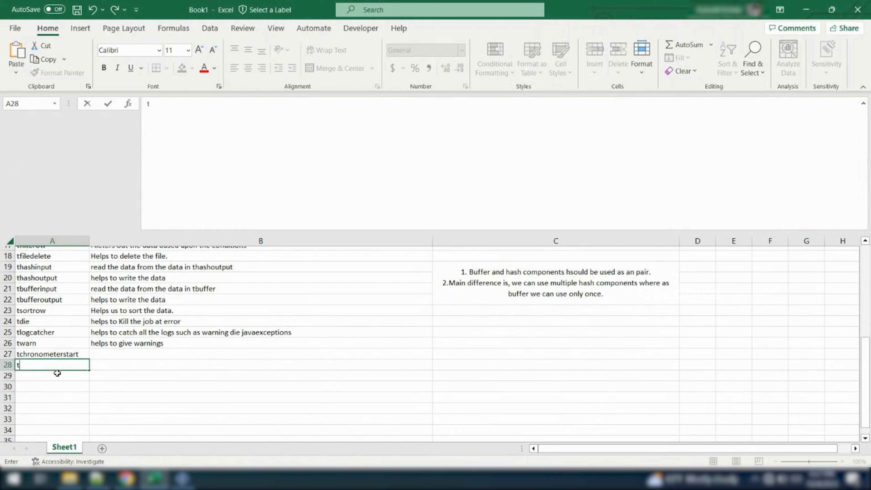
pyautogui.write('ch')
pyautogui.press('BackSpace')
pyautogui.write('ronometerst')
pyautogui.press('BackSpace')
pyautogui.write('op')
pyautogui.press('Tab')
# Merge and center cells B27:B28 beside the two chronometer entries
pyautogui.press('Up')
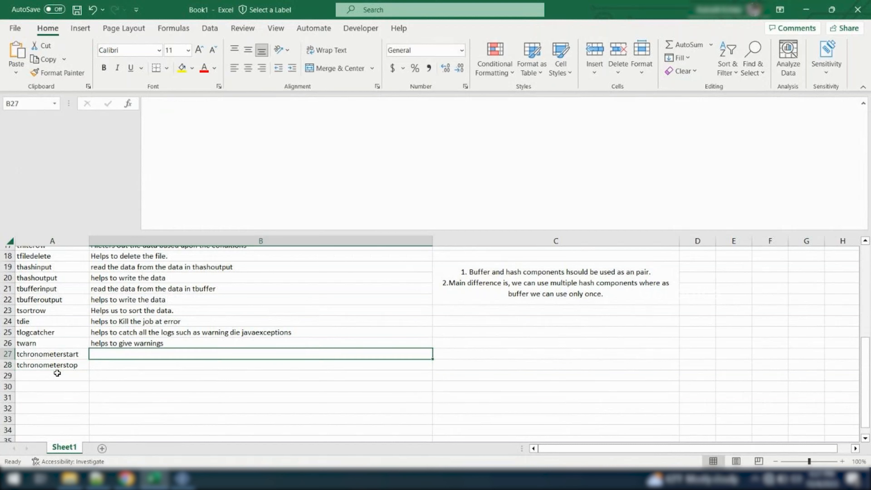
pyautogui.write('h')
pyautogui.press('BackSpace')
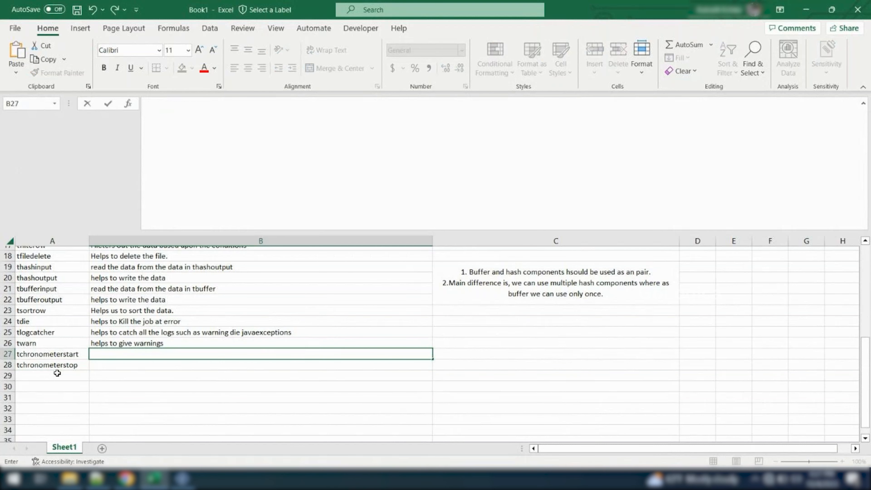
pyautogui.hotkey('shift', 'Down')
pyautogui.click(321, 69)
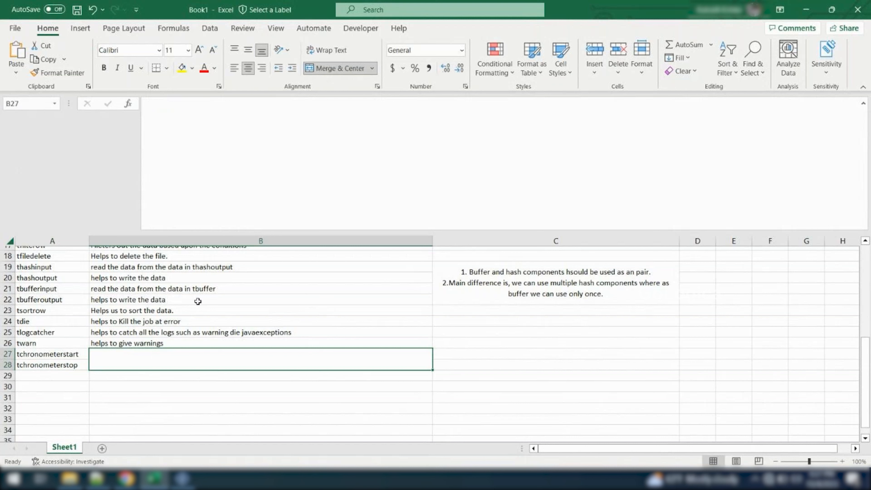
# Enter "Helps to log the run time of the job execution or helps us to get the runtime of components between start and stop" in B27
pyautogui.write('Hel')
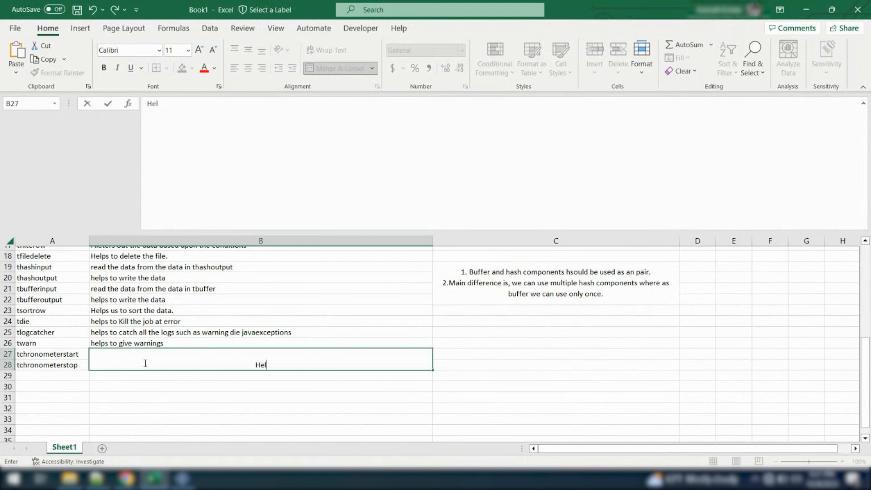
pyautogui.write('ps to l')
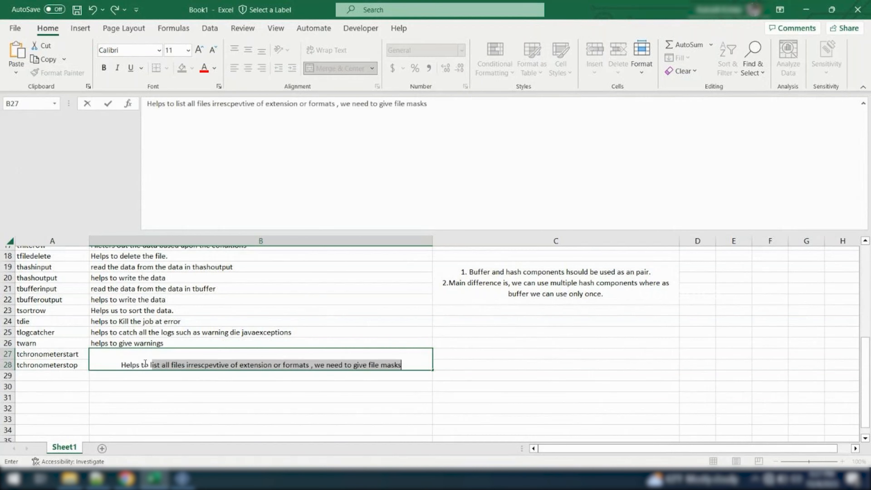
pyautogui.write('og the run tim')
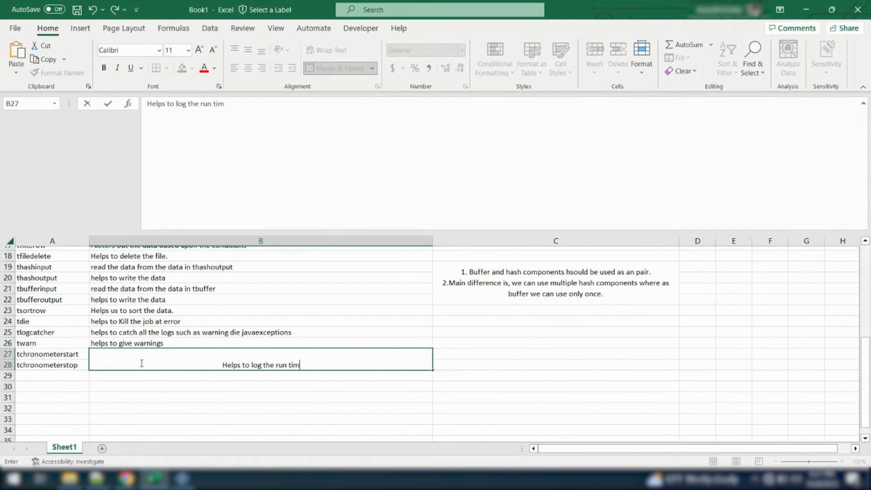
pyautogui.write('e of t')
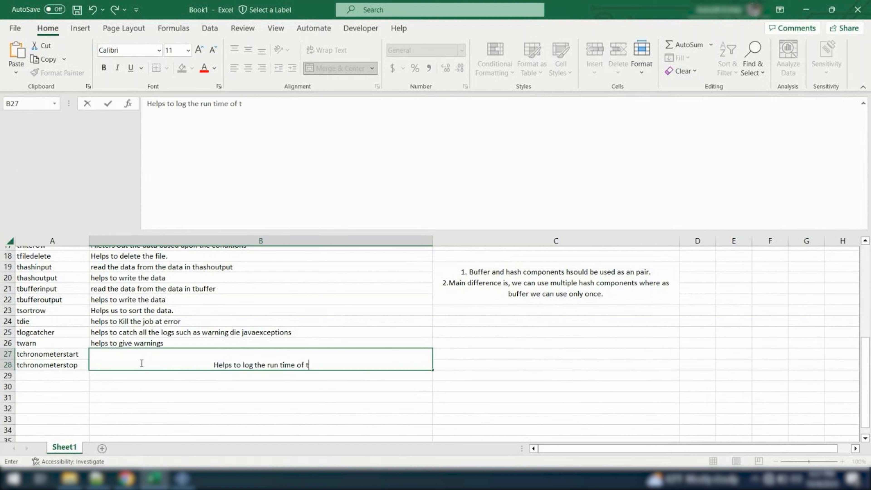
pyautogui.write('he job execu')
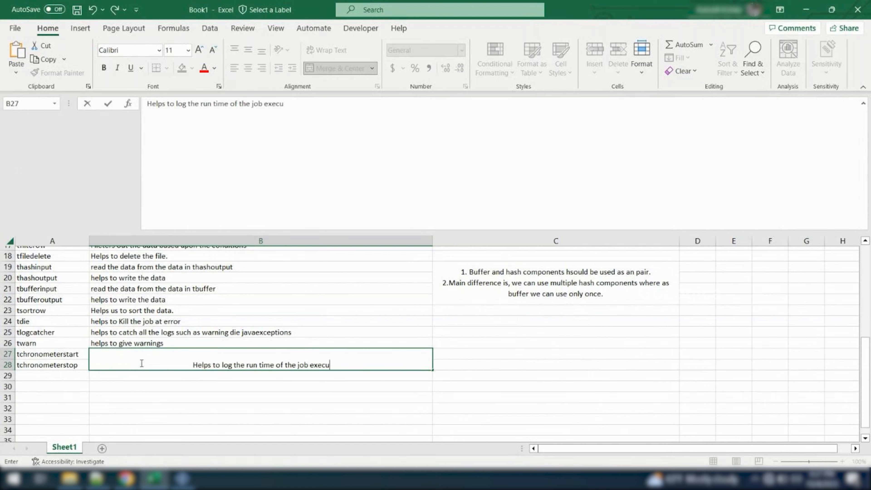
pyautogui.write('tion or ')
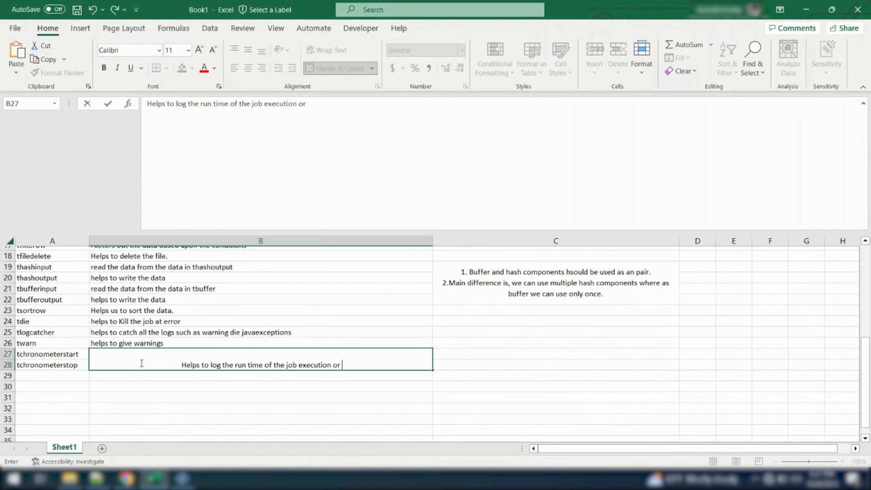
pyautogui.write('helps us to ge')
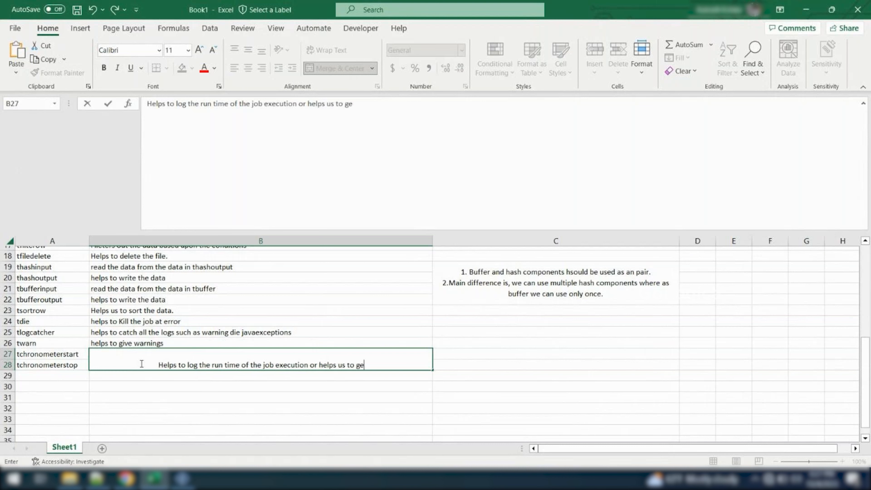
pyautogui.write('t the runt')
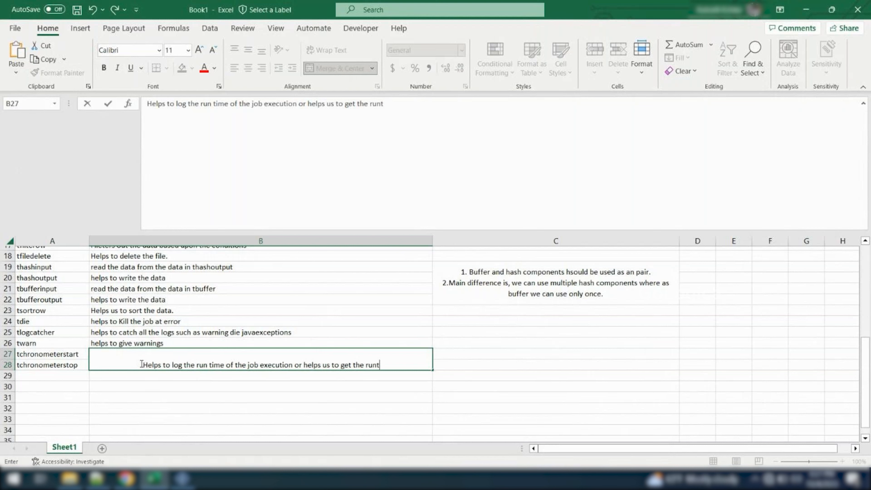
pyautogui.write('ime of components between s')
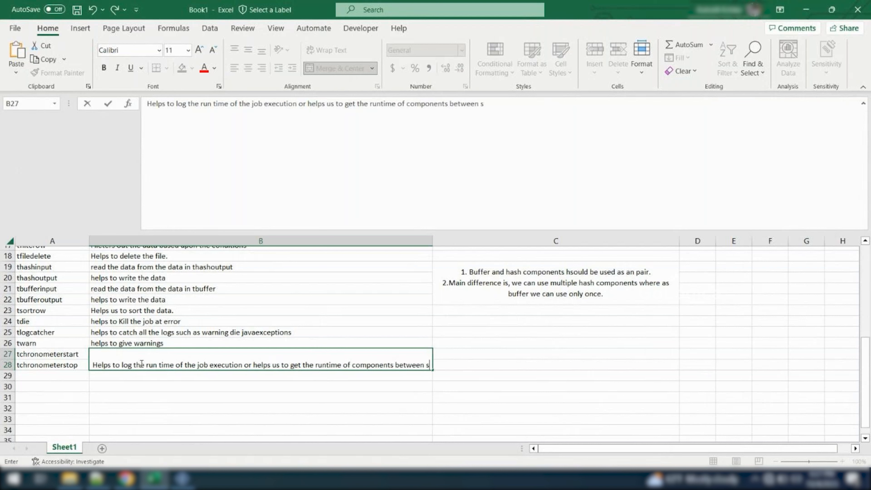
pyautogui.write('tart and stop')
pyautogui.press('Return')
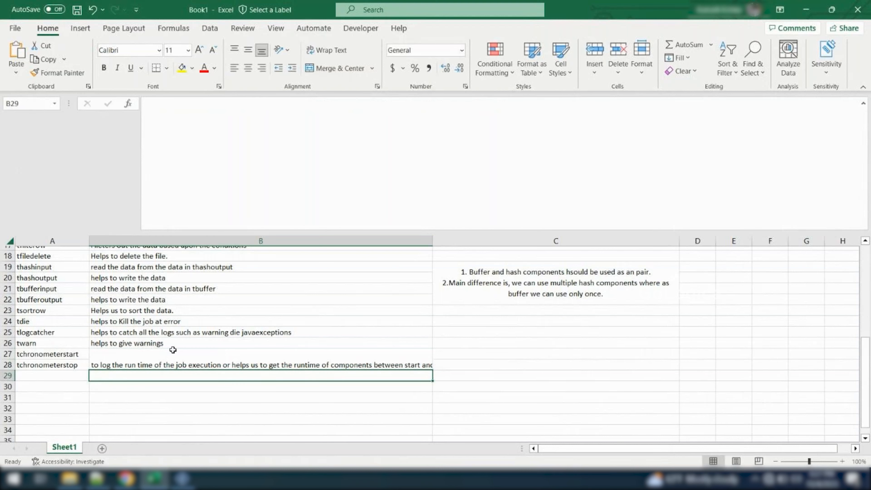
# Wrap the text of the merged description cell B27:B28 beside the two chronometer entries
pyautogui.click(173, 351)
pyautogui.click(327, 50)
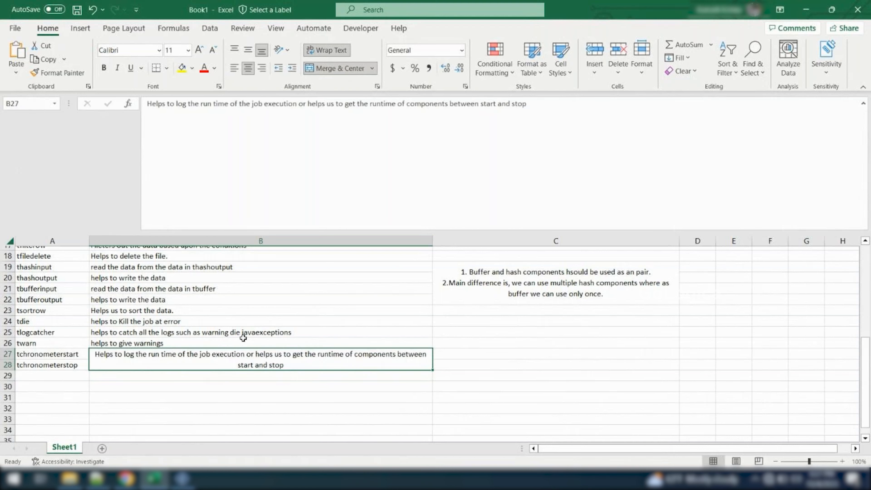
pyautogui.click(218, 408)
pyautogui.click(165, 377)
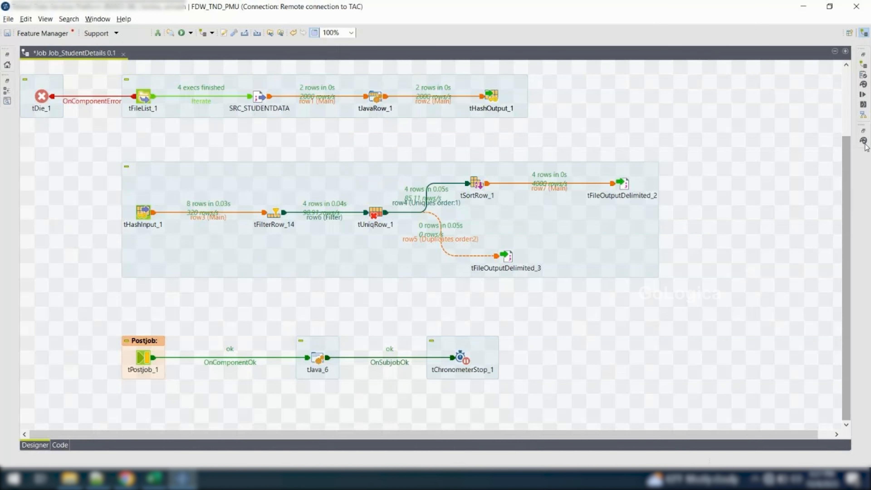
# Switch to the Talend job and browse the component palette down to the Misc components around tMsgBox
pyautogui.click(865, 146)
pyautogui.scroll(-3, 642, 185)
pyautogui.scroll(-4, 641, 185)
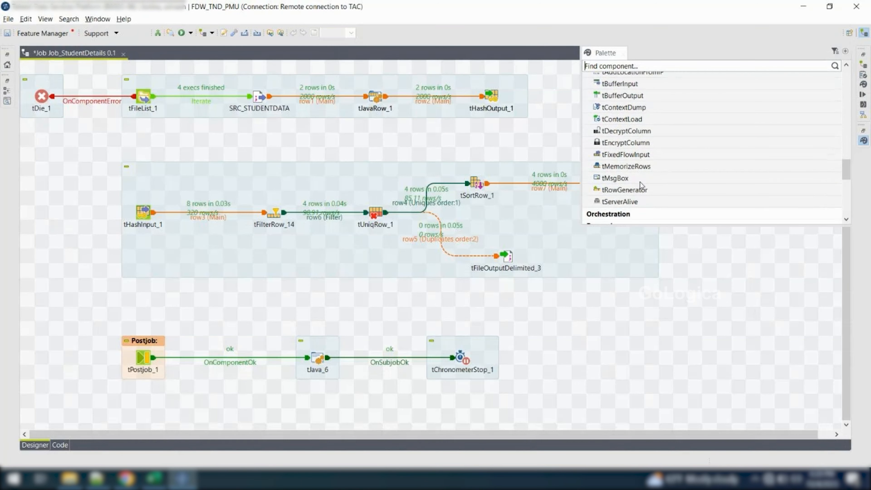
pyautogui.click(643, 178)
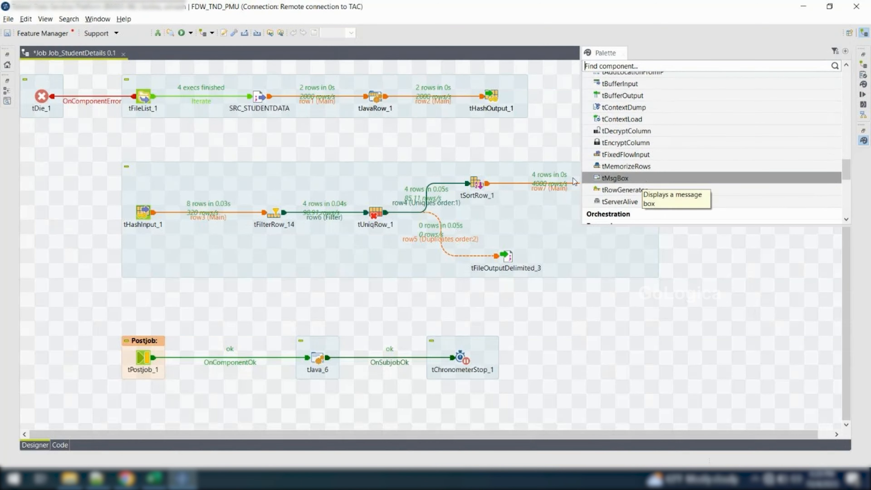
pyautogui.click(79, 148)
# Deactivate all components from tDie_1 and the tFileList_1 subjob through the tHashInput_1 subjob with its delimited outputs
pyautogui.scroll(3, 79, 148)
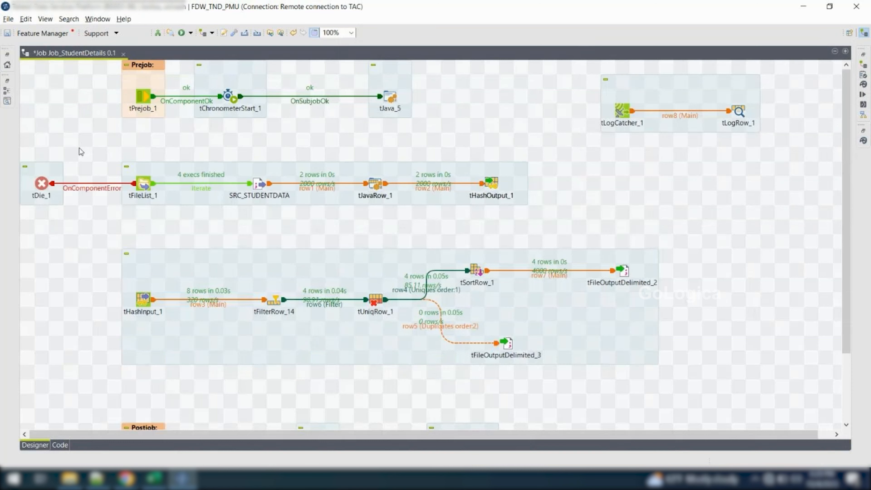
pyautogui.moveTo(24, 146); pyautogui.dragTo(679, 397)
pyautogui.rightClick(500, 182)
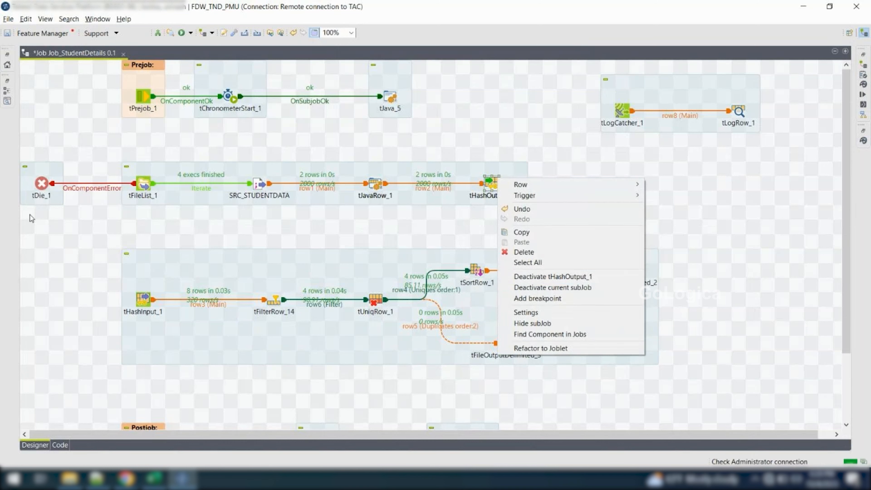
pyautogui.click(27, 145)
pyautogui.moveTo(26, 144); pyautogui.dragTo(718, 430)
pyautogui.rightClick(645, 299)
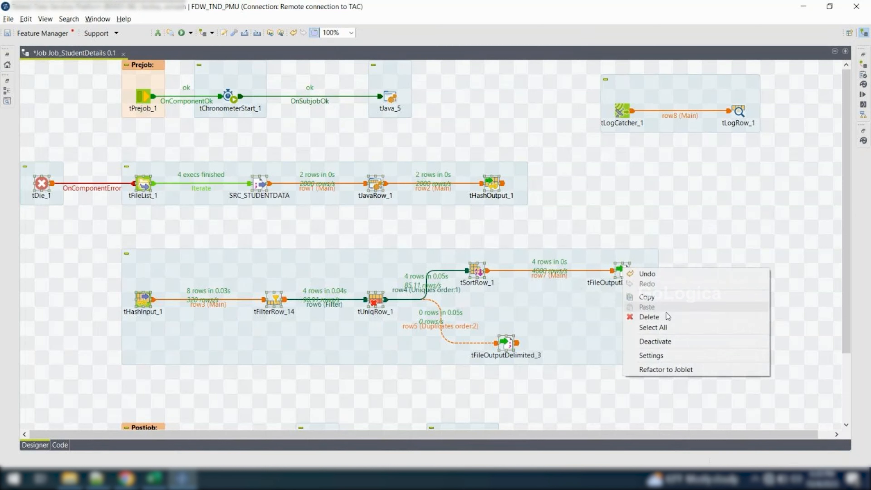
pyautogui.click(669, 341)
# Delete the tLogCatcher_1 to tLogRow_1 subjob and the tDie_1 component from the job
pyautogui.moveTo(576, 78); pyautogui.dragTo(809, 121)
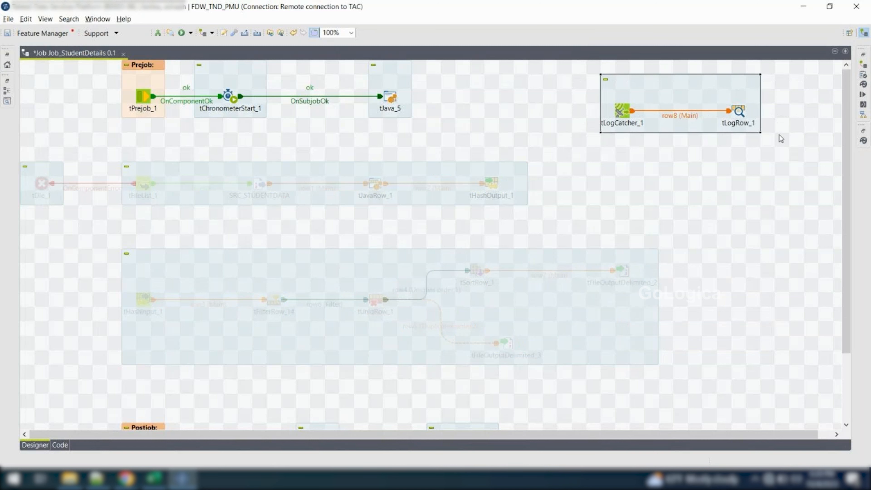
pyautogui.press('Delete')
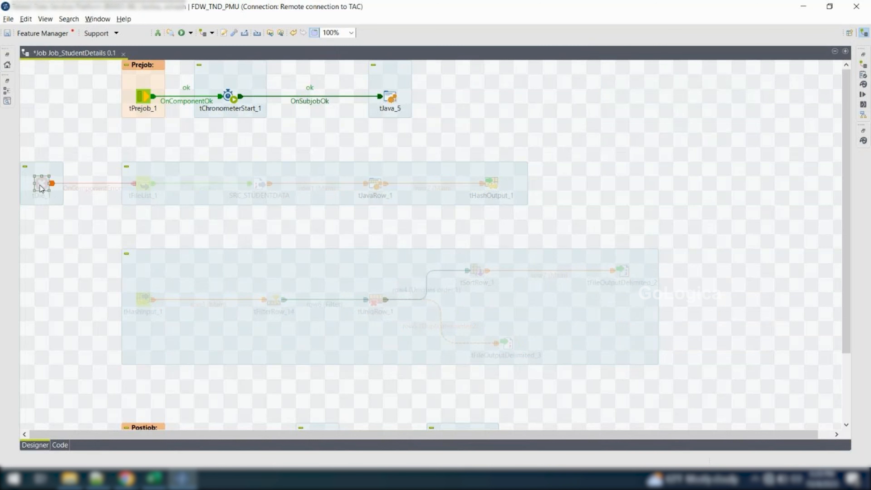
pyautogui.press('Delete')
# Delete tChronometerStop_1 from the postjob flow and tChronometerStart_1 from the prejob flow
pyautogui.scroll(-3, 42, 189)
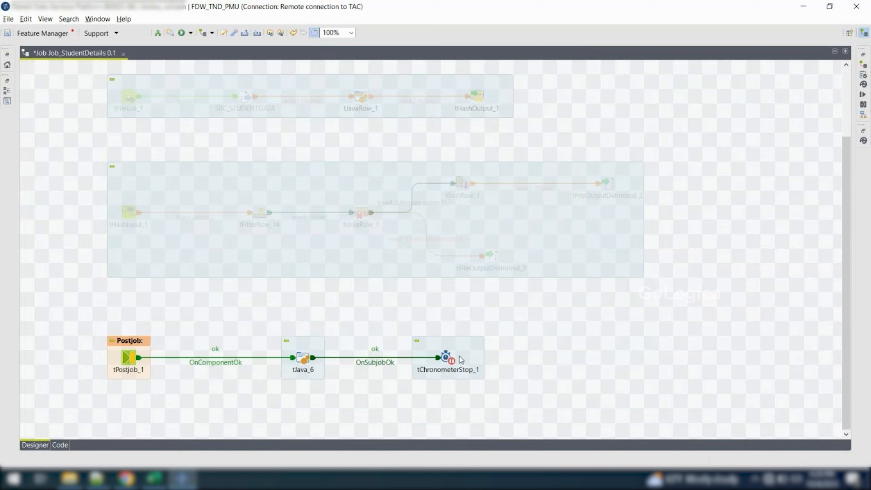
pyautogui.doubleClick(446, 358)
pyautogui.hotkey('ctrl', 'm')
pyautogui.press('Delete')
pyautogui.scroll(5, 445, 358)
pyautogui.click(221, 98)
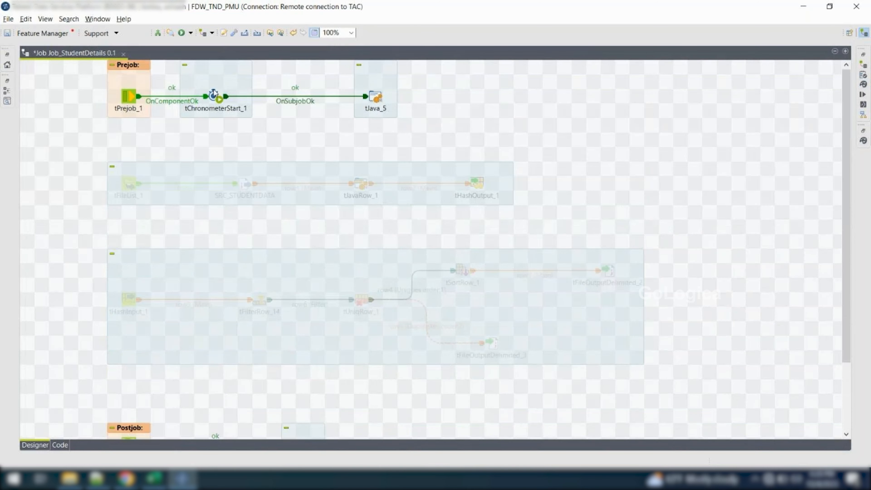
pyautogui.press('Delete')
# Delete tPrejob_1 with tJava_5 and tPostjob_1 with tJava_6 from the job
pyautogui.click(133, 100)
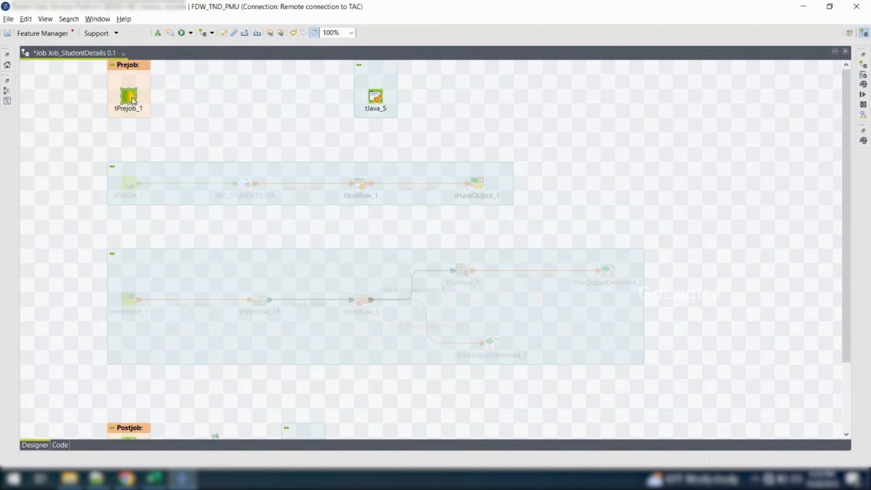
pyautogui.moveTo(69, 65); pyautogui.dragTo(433, 124)
pyautogui.press('Delete')
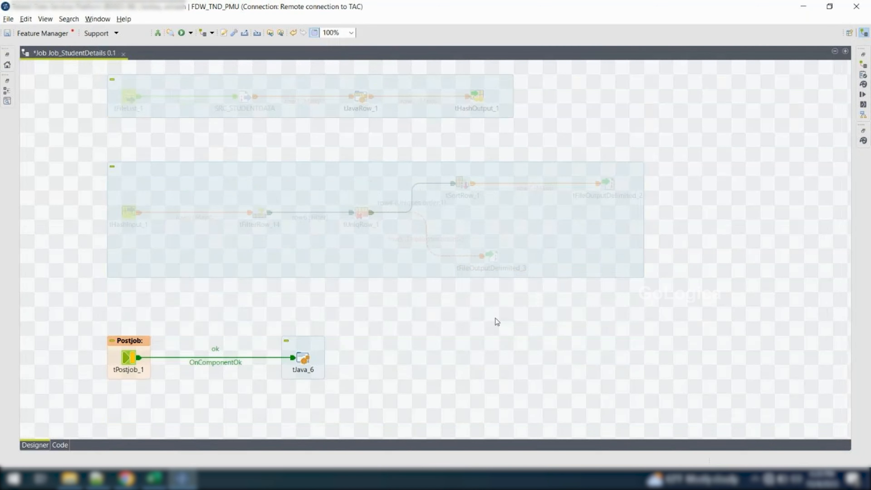
pyautogui.moveTo(343, 349); pyautogui.dragTo(54, 390)
pyautogui.press('Delete')
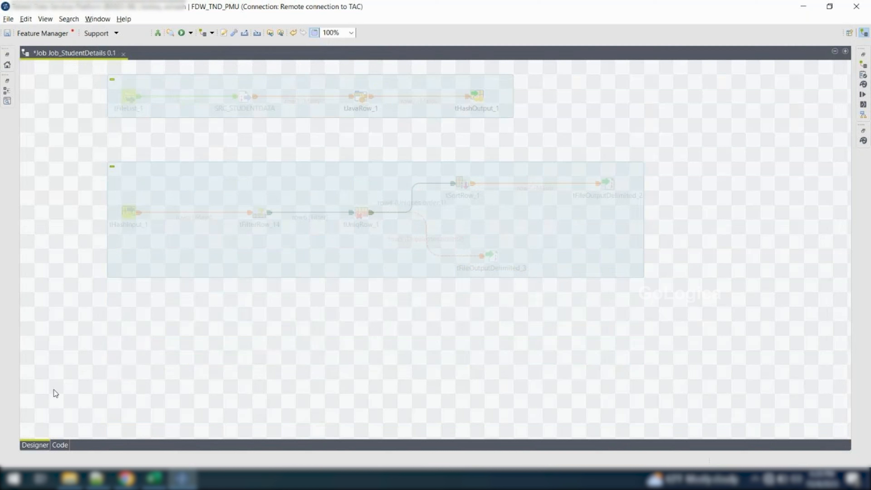
# Move the two deactivated subjobs together down the canvas to free the area above them
pyautogui.moveTo(78, 63); pyautogui.dragTo(765, 343)
pyautogui.moveTo(601, 180); pyautogui.dragTo(760, 441)
pyautogui.click(420, 202)
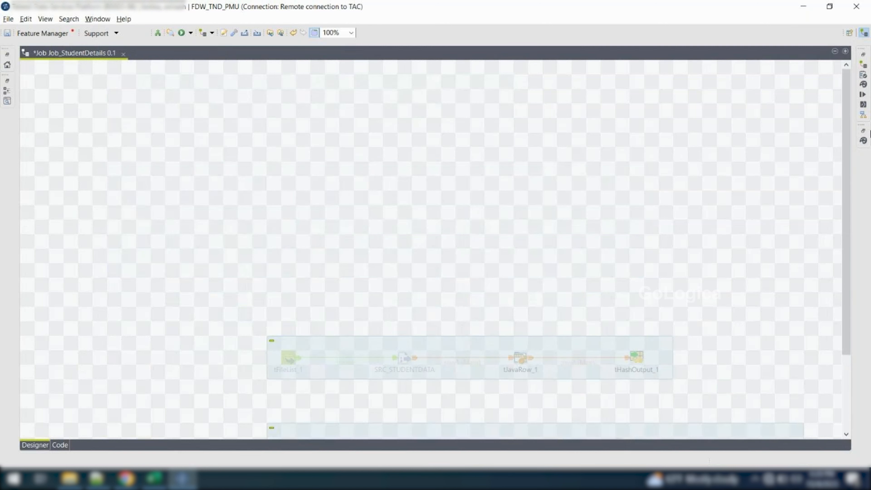
# Add a tRowGenerator component to the empty canvas area above the deactivated subjobs
pyautogui.click(864, 140)
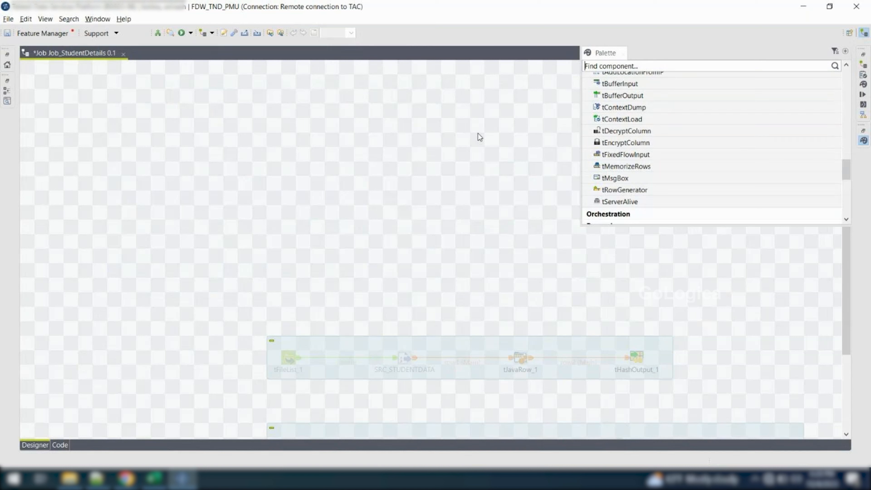
pyautogui.click(70, 478)
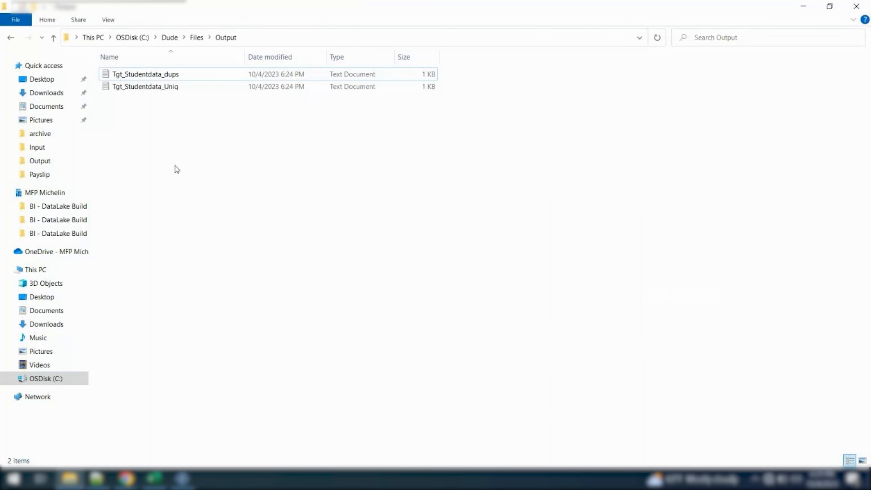
pyautogui.hotkey('alt', 'Tab')
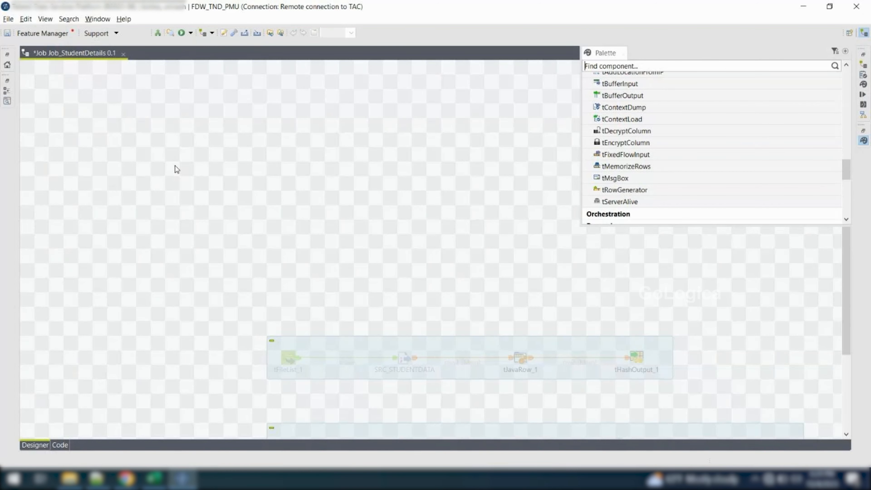
pyautogui.moveTo(615, 189); pyautogui.dragTo(235, 159)
# Add a tLogRow component to the canvas beside tRowGenerator_1
pyautogui.click(330, 152)
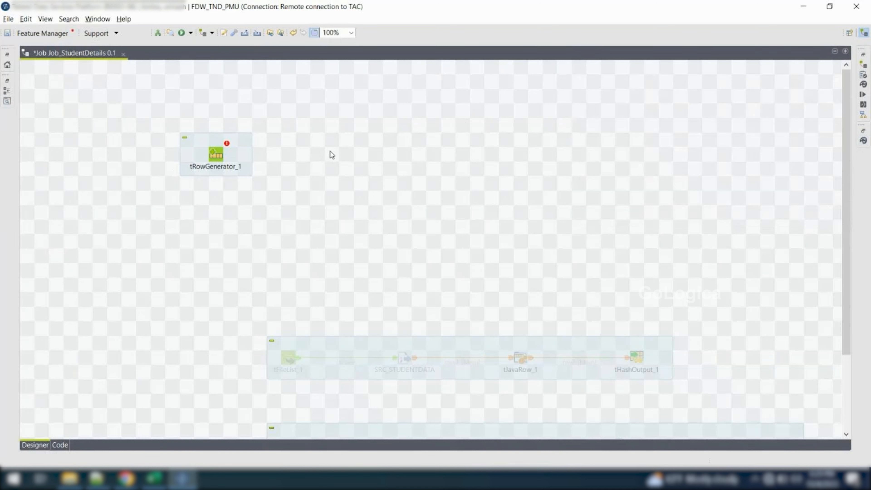
pyautogui.write('tlow')
pyautogui.press('BackSpace')
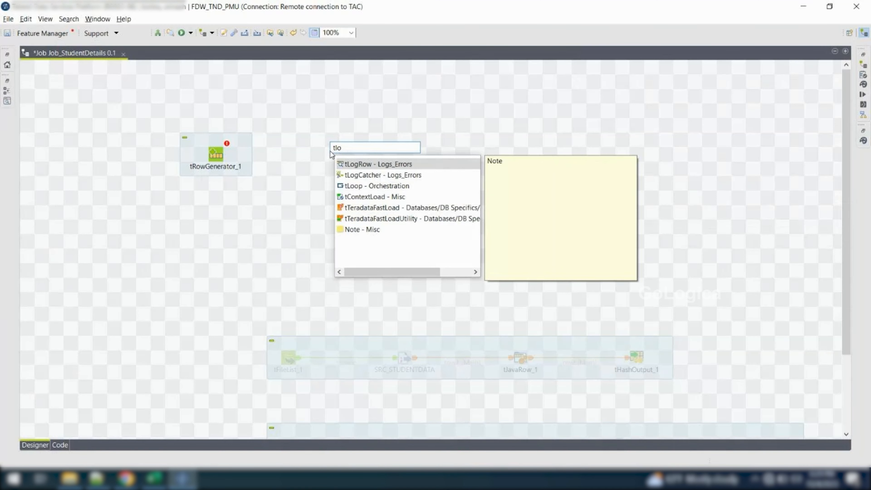
pyautogui.write('g')
pyautogui.press('Return')
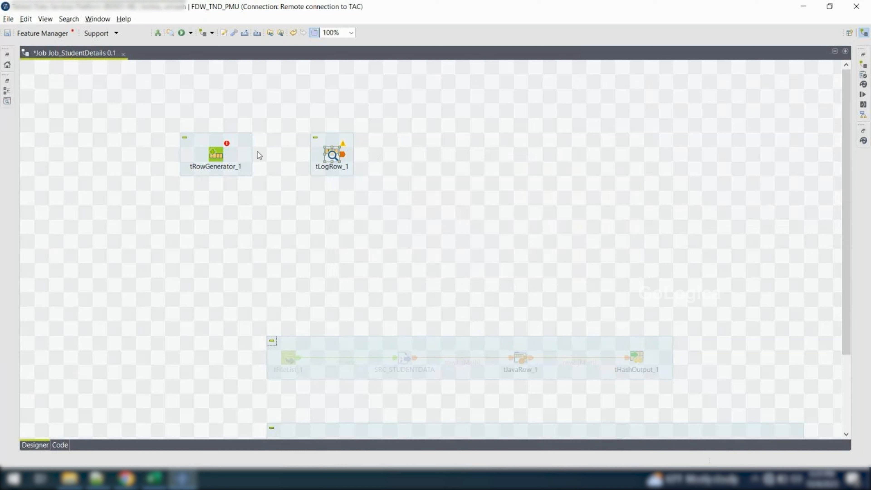
# Open the tRowGenerator_1 editor and add three columns to its schema
pyautogui.click(221, 155)
pyautogui.doubleClick(216, 155)
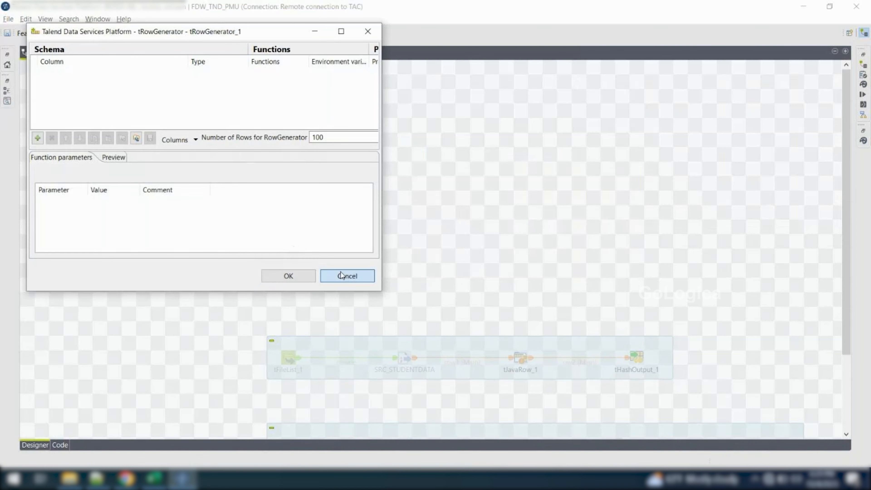
pyautogui.click(288, 276)
pyautogui.doubleClick(216, 153)
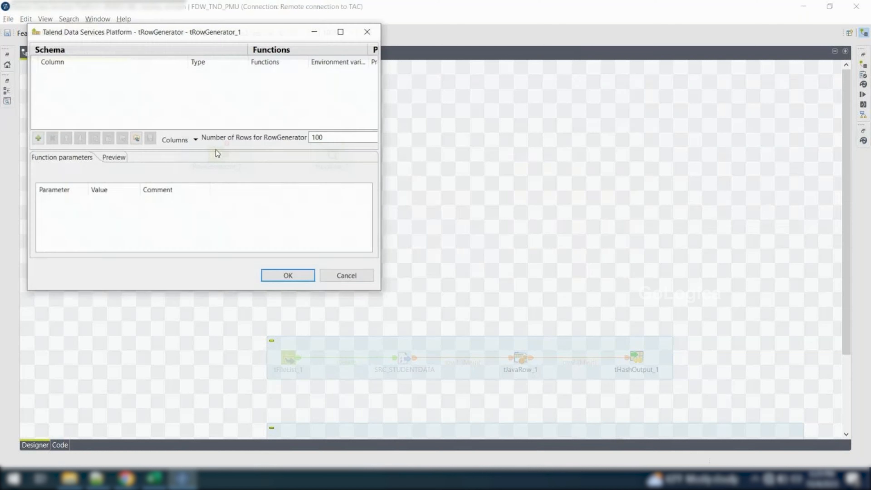
pyautogui.click(37, 138)
pyautogui.click(38, 139)
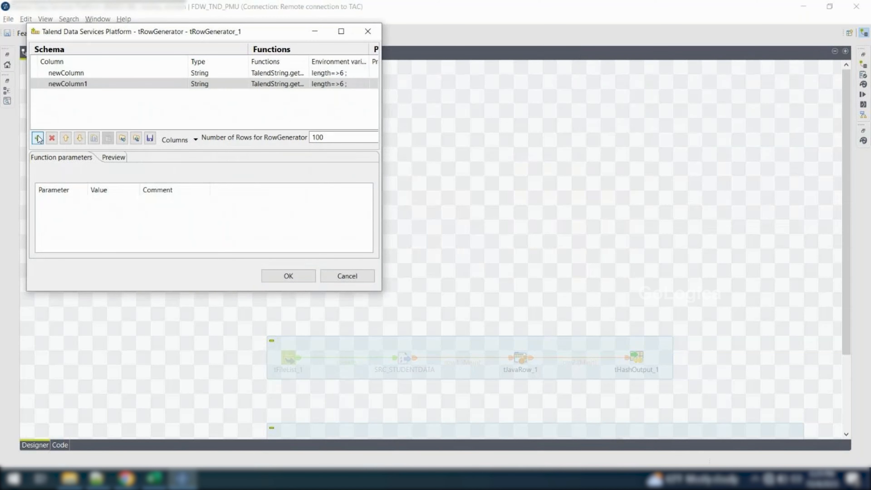
pyautogui.click(37, 139)
# Rename the three new schema columns as Name, id and phonenumber
pyautogui.click(90, 73)
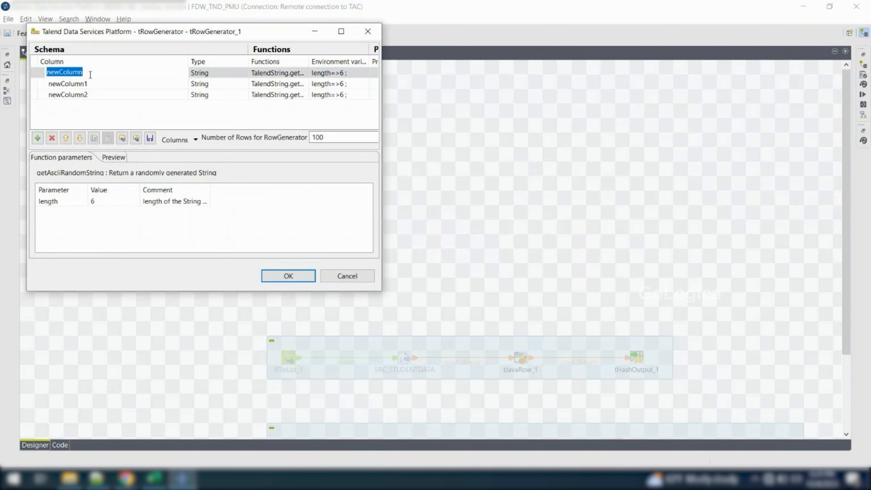
pyautogui.write('Name')
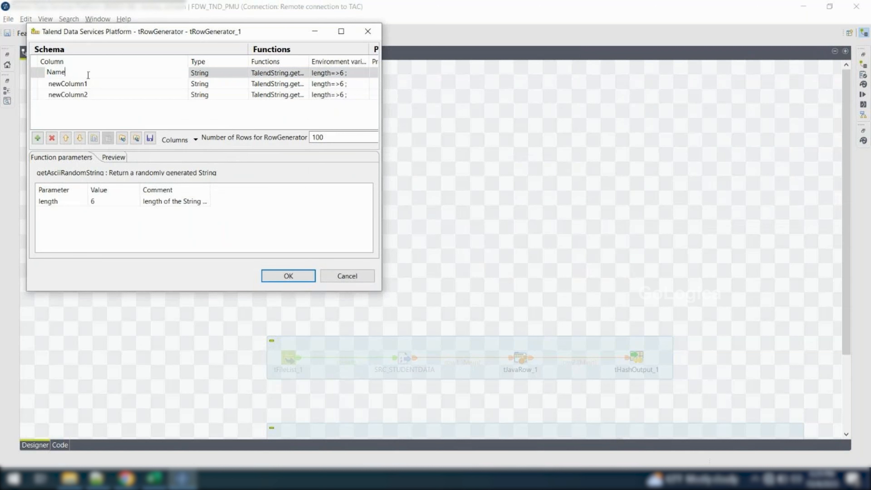
pyautogui.click(80, 84)
pyautogui.write('id')
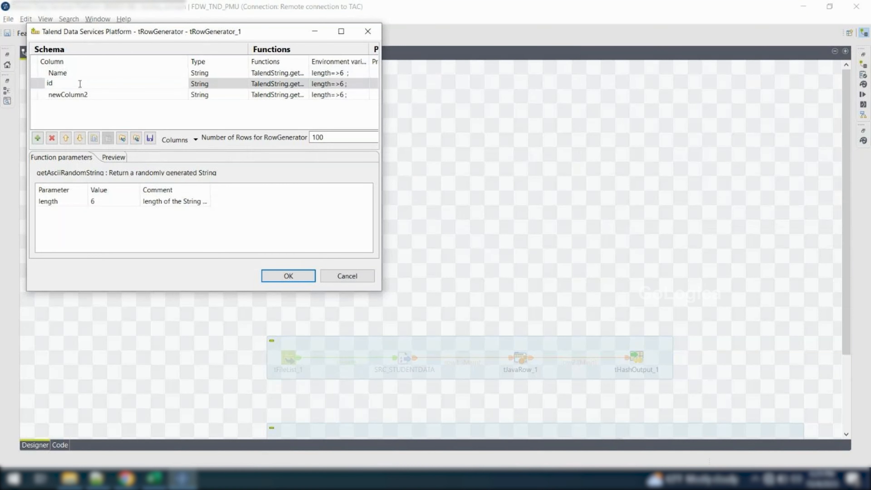
pyautogui.click(77, 95)
pyautogui.write('phonenumber')
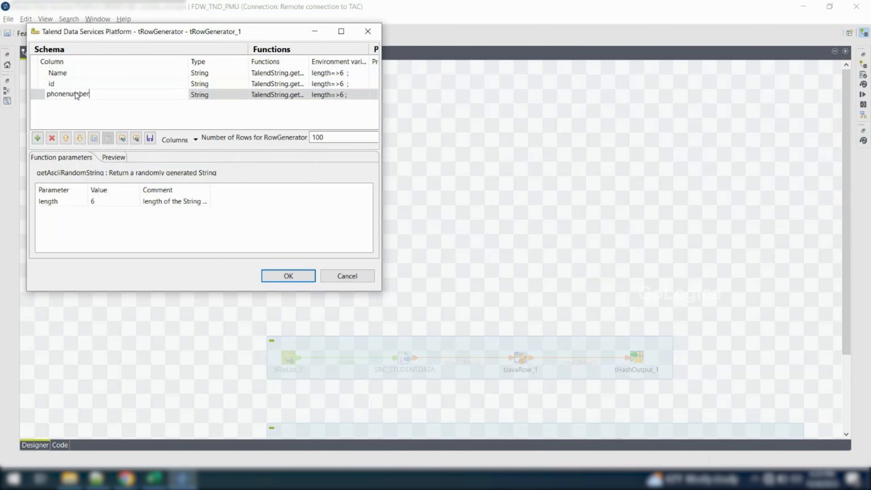
# Set the data type of the id column to int | Integer
pyautogui.click(204, 75)
pyautogui.click(238, 85)
pyautogui.click(245, 83)
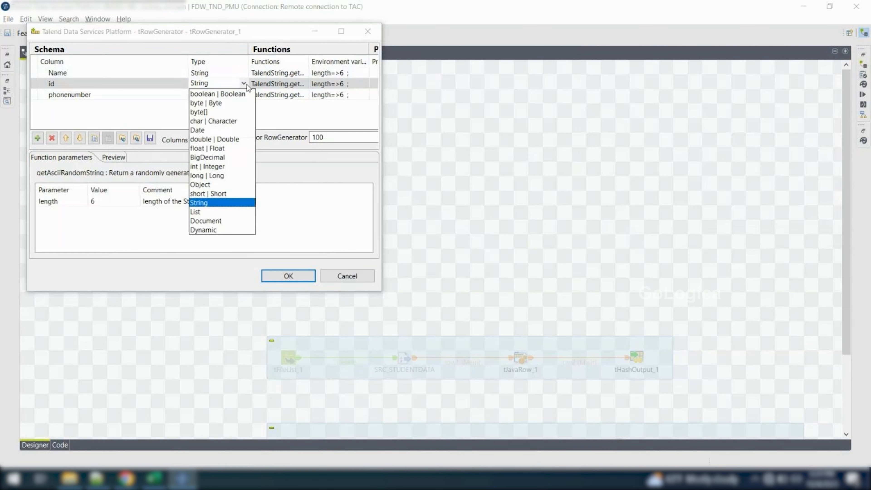
pyautogui.click(213, 166)
# Remove the phonenumber column from the tRowGenerator schema
pyautogui.click(218, 96)
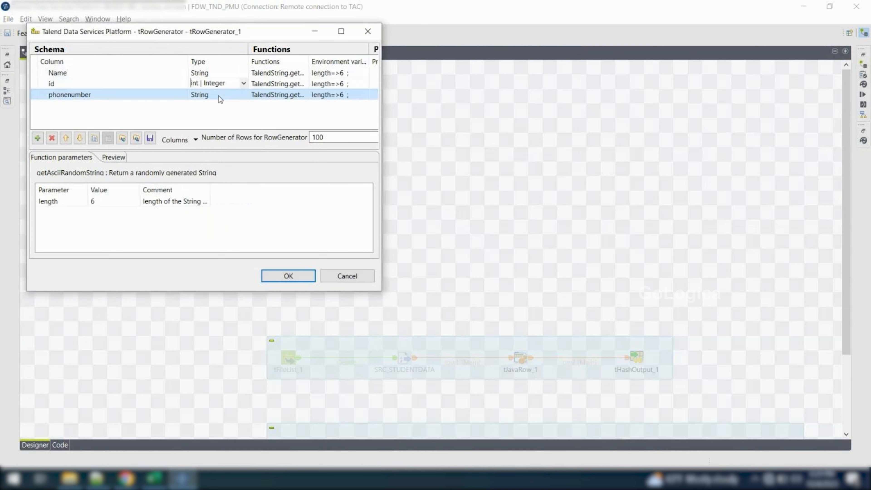
pyautogui.click(244, 94)
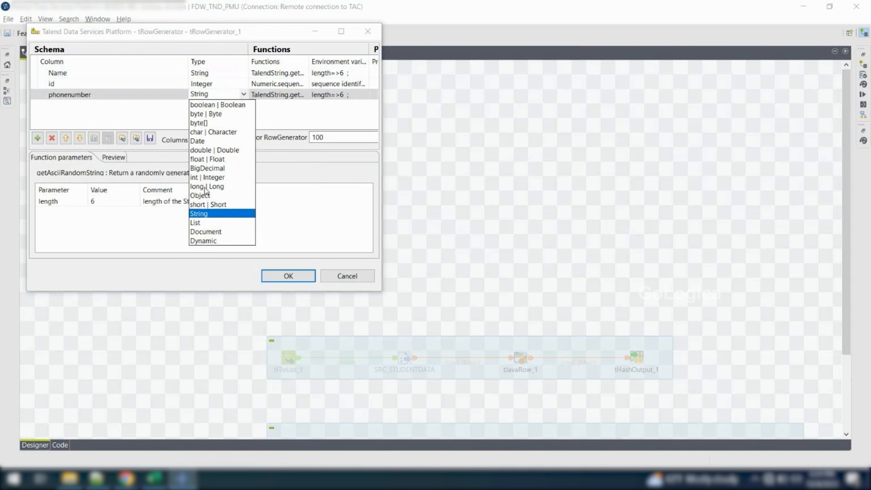
pyautogui.click(86, 93)
pyautogui.press('BackSpace')
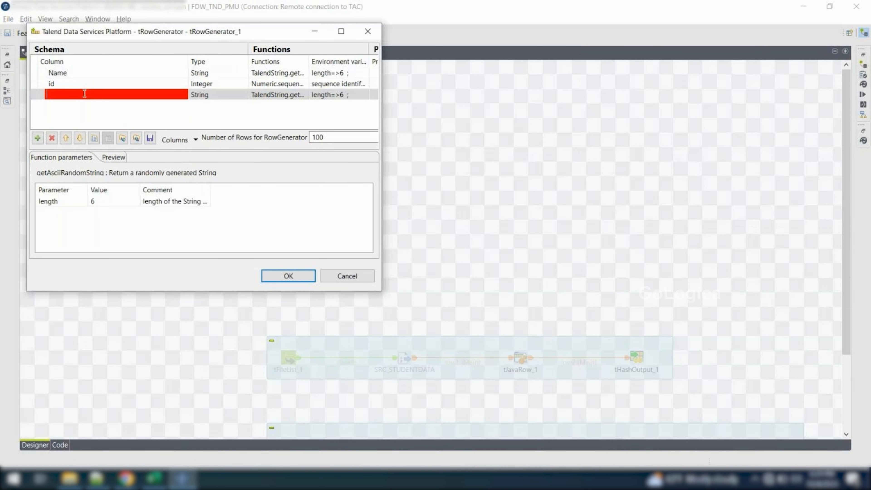
pyautogui.click(175, 115)
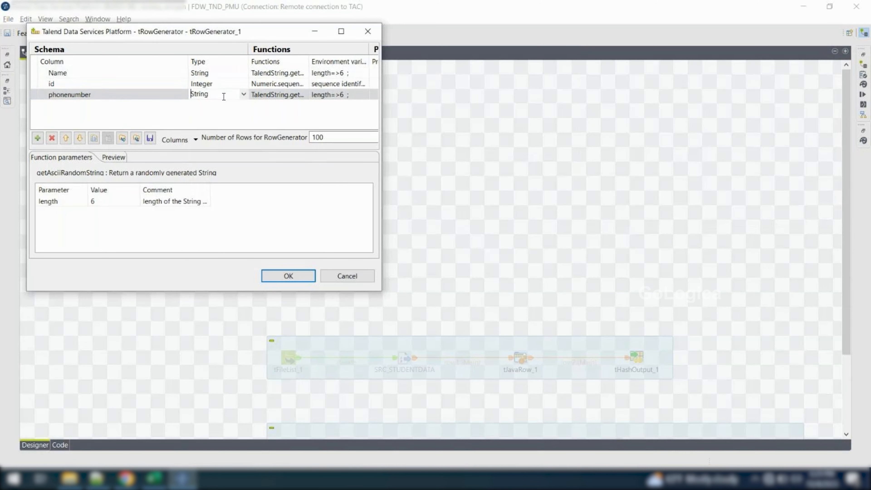
pyautogui.click(52, 138)
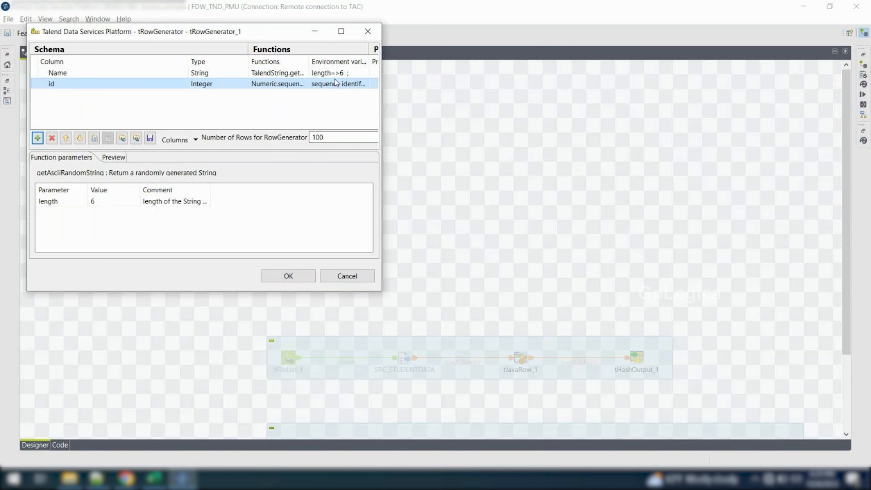
# Enlarge the editor, widen the Functions column and examine the generator functions and parameters of Name and id
pyautogui.click(342, 32)
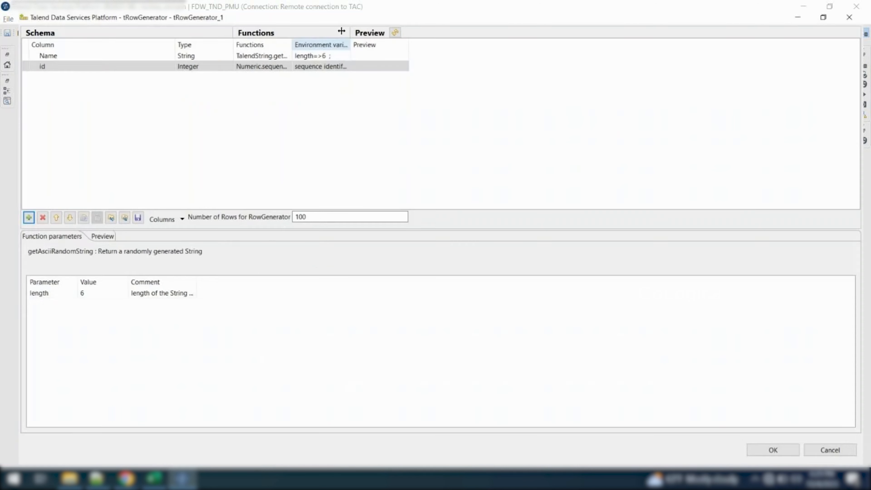
pyautogui.doubleClick(282, 35)
pyautogui.click(286, 45)
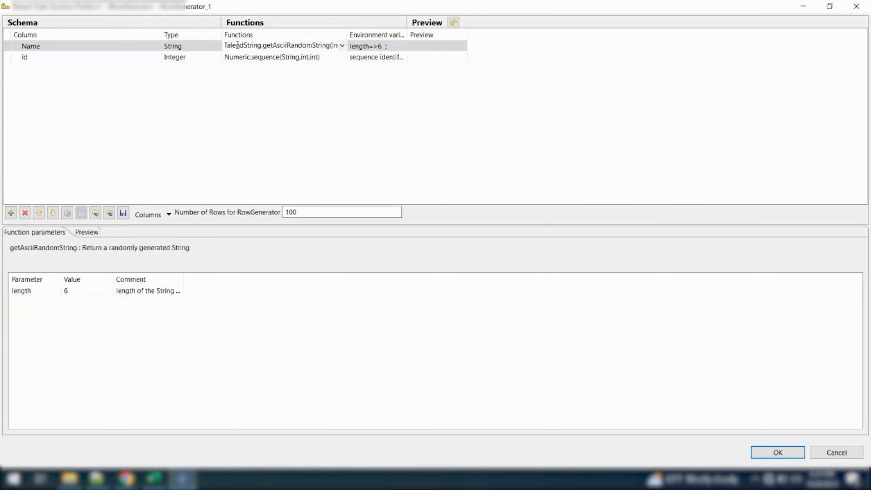
pyautogui.moveTo(233, 45); pyautogui.dragTo(348, 50)
pyautogui.click(460, 101)
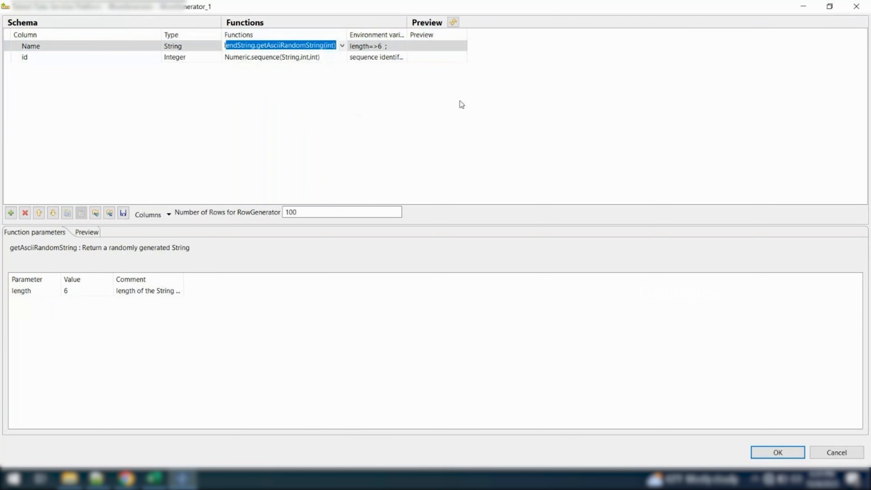
pyautogui.click(253, 57)
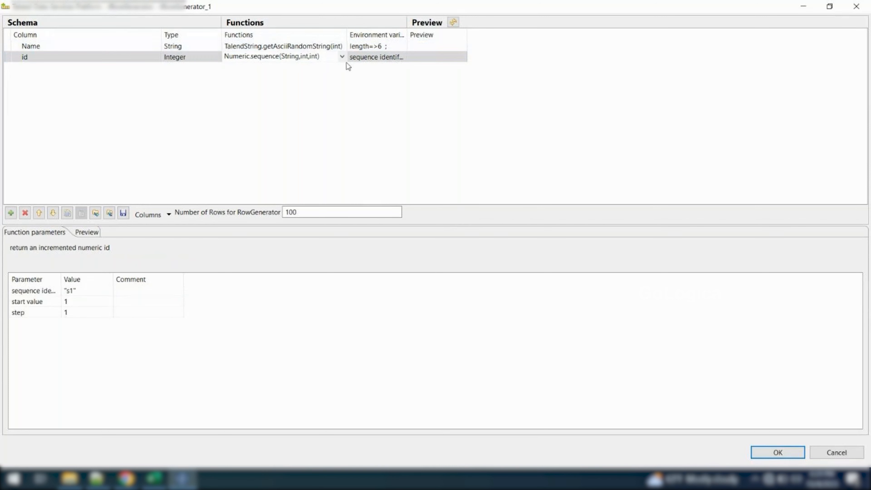
pyautogui.click(295, 96)
pyautogui.click(386, 46)
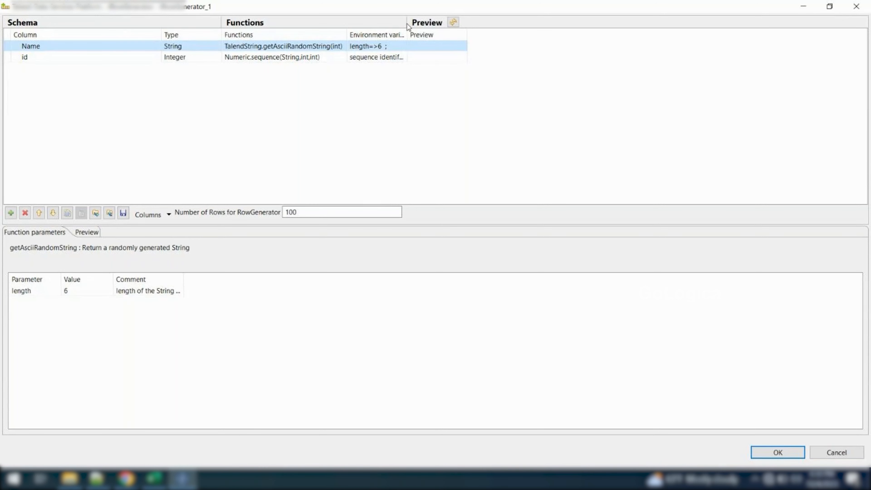
pyautogui.click(367, 58)
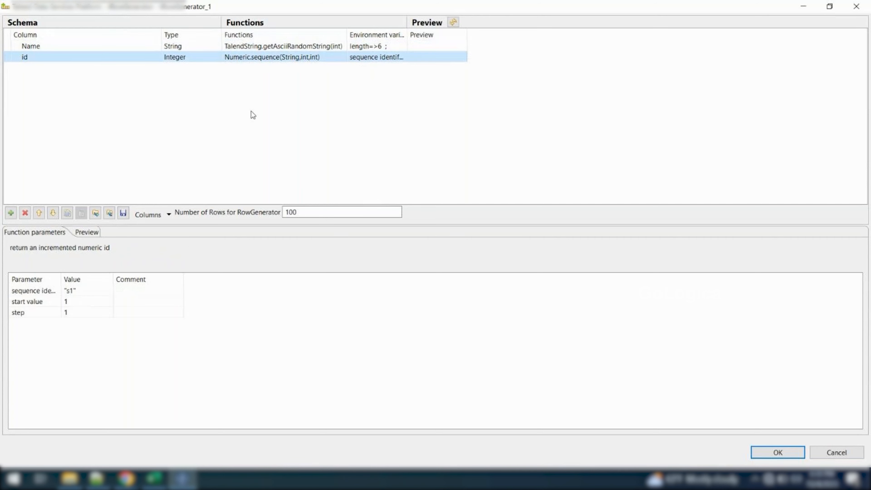
# Set the number of rows for the row generator to 10 and preview the generated Name and id values
pyautogui.click(313, 214)
pyautogui.press('BackSpace')
pyautogui.click(88, 235)
pyautogui.click(137, 248)
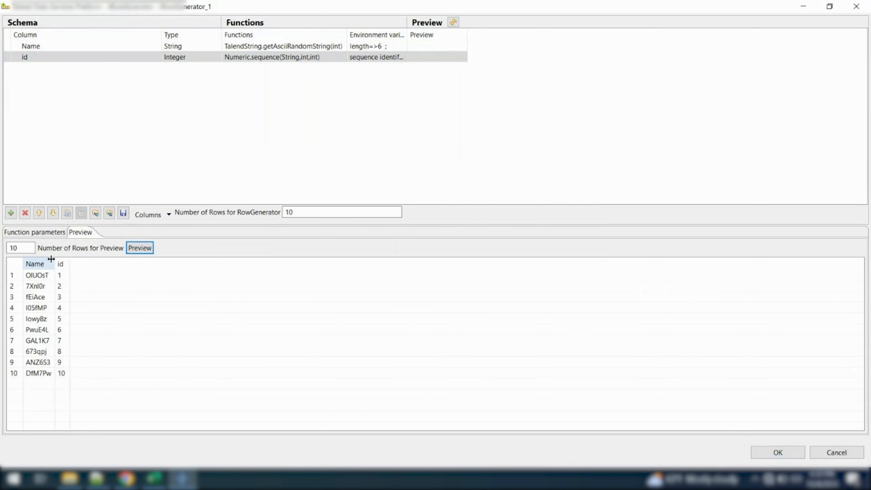
pyautogui.moveTo(51, 259); pyautogui.dragTo(80, 259)
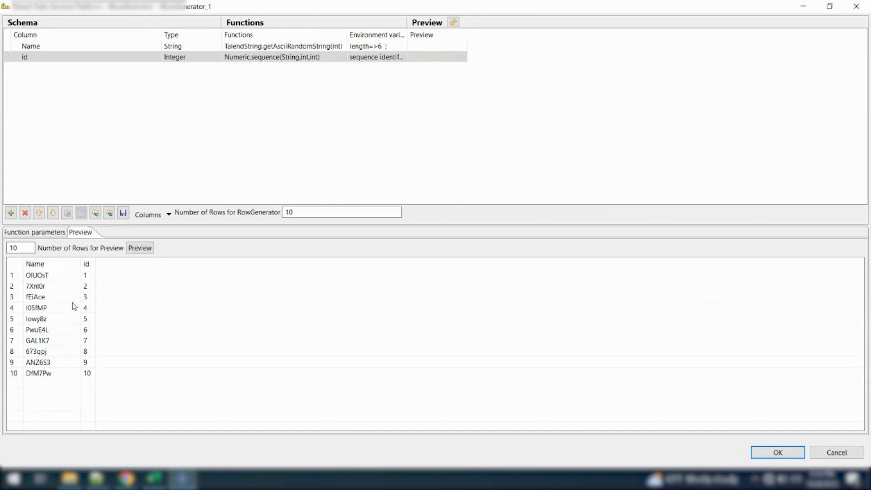
pyautogui.click(70, 275)
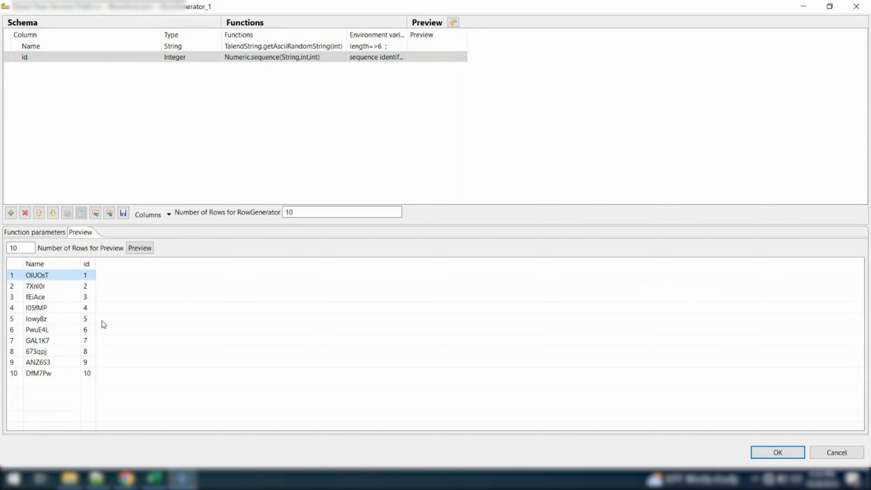
pyautogui.click(85, 364)
pyautogui.click(40, 275)
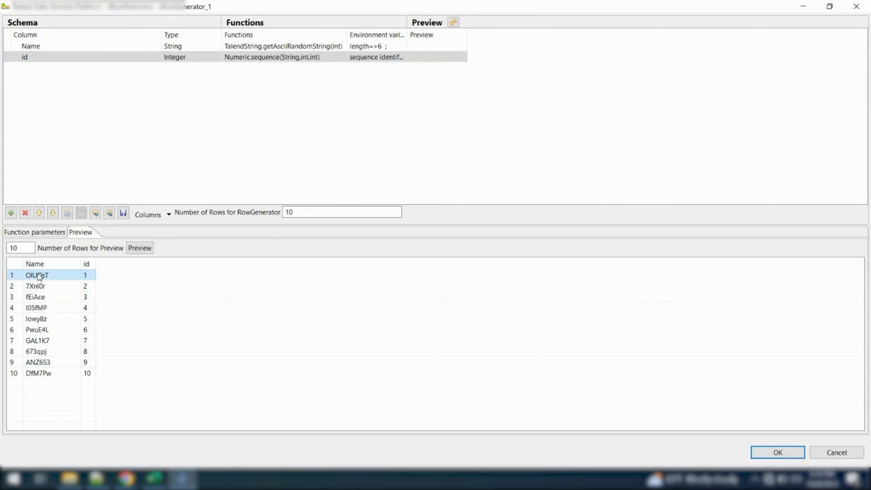
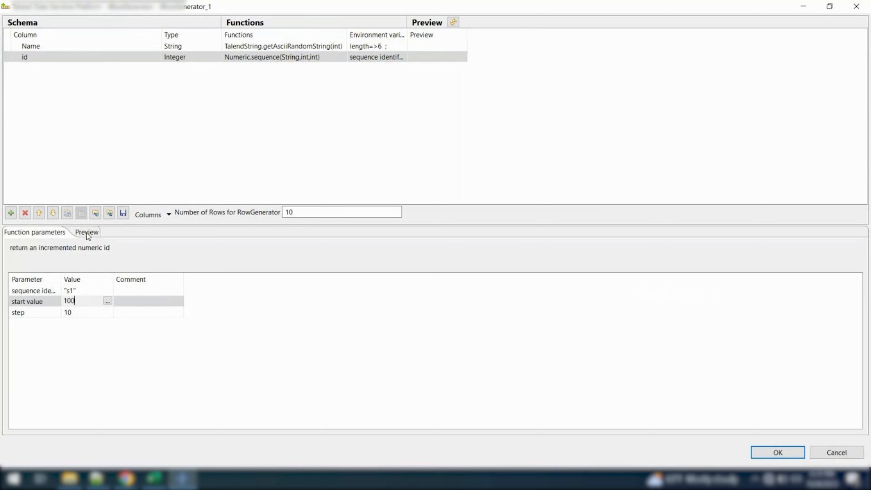
# Check the id sequence's start value and step, refresh the preview of the generated rows, and accept the row generator settings
pyautogui.click(86, 233)
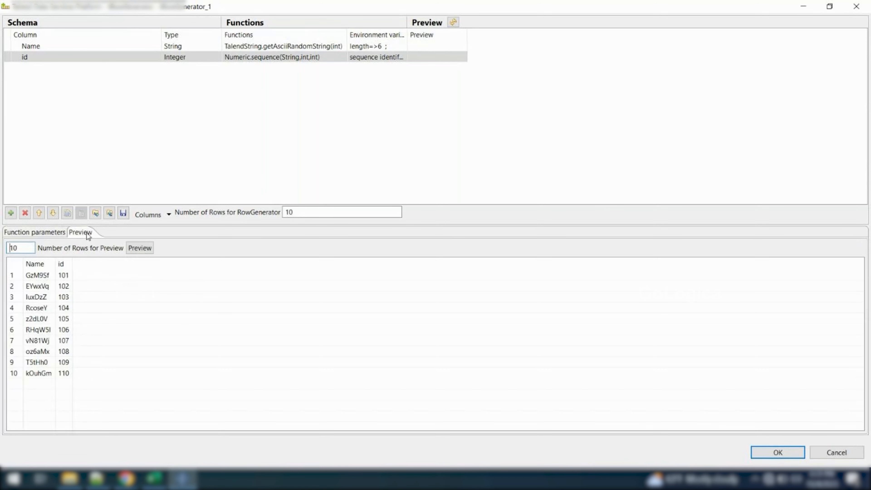
pyautogui.click(48, 233)
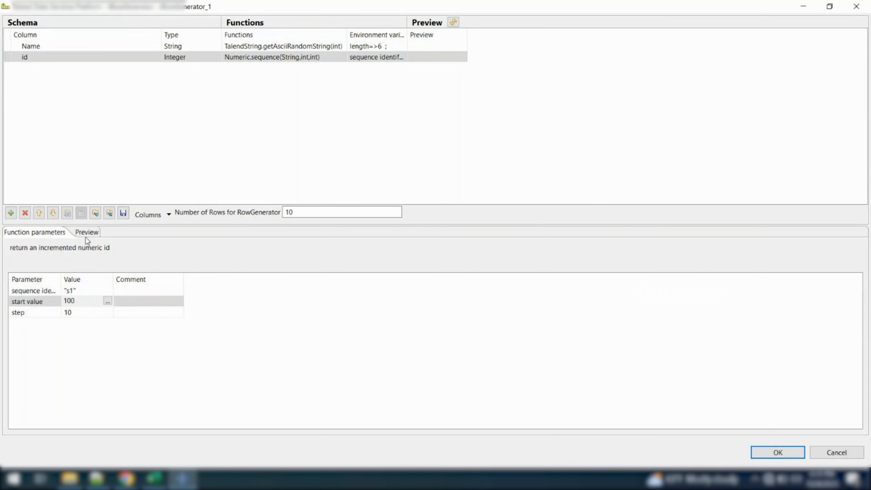
pyautogui.click(75, 301)
pyautogui.click(73, 313)
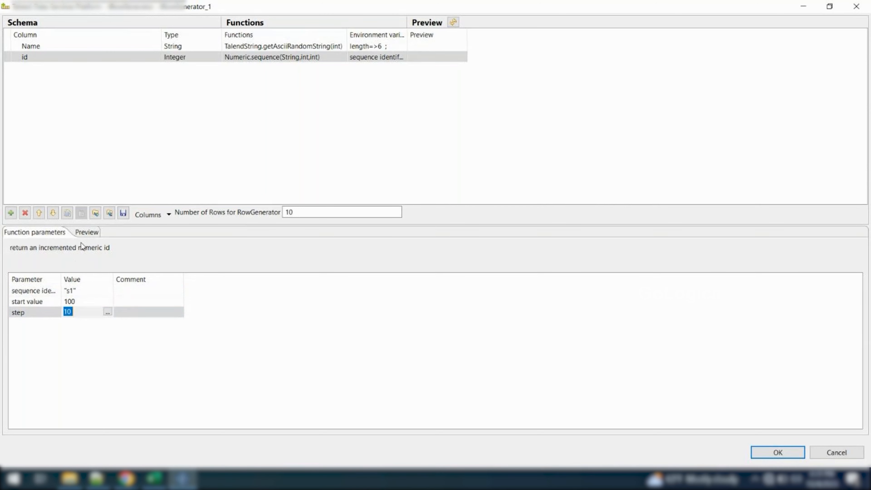
pyautogui.click(86, 233)
pyautogui.click(63, 277)
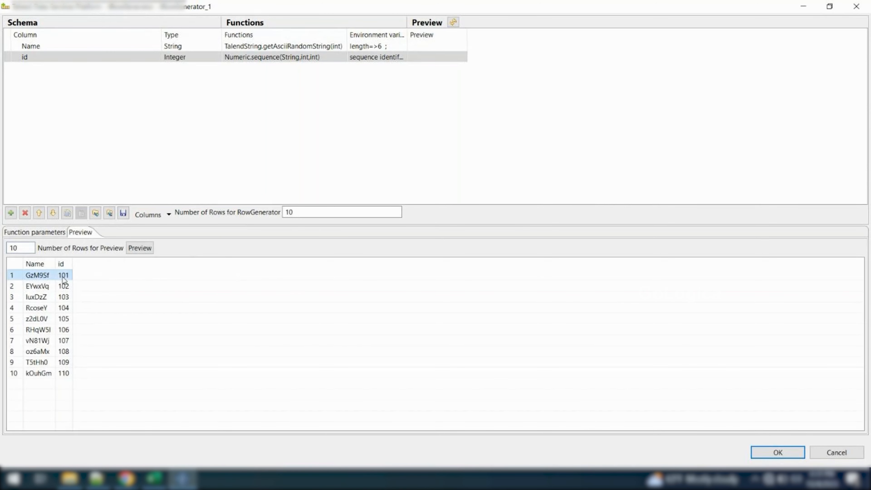
pyautogui.click(64, 286)
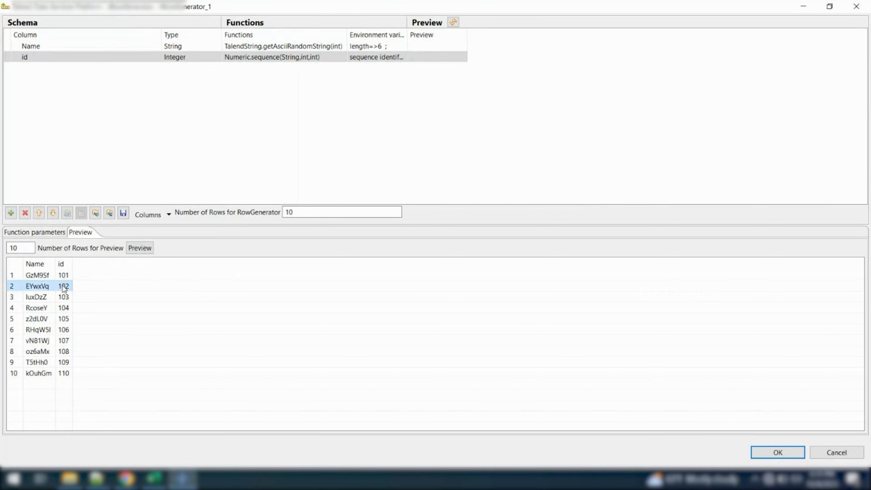
pyautogui.click(144, 249)
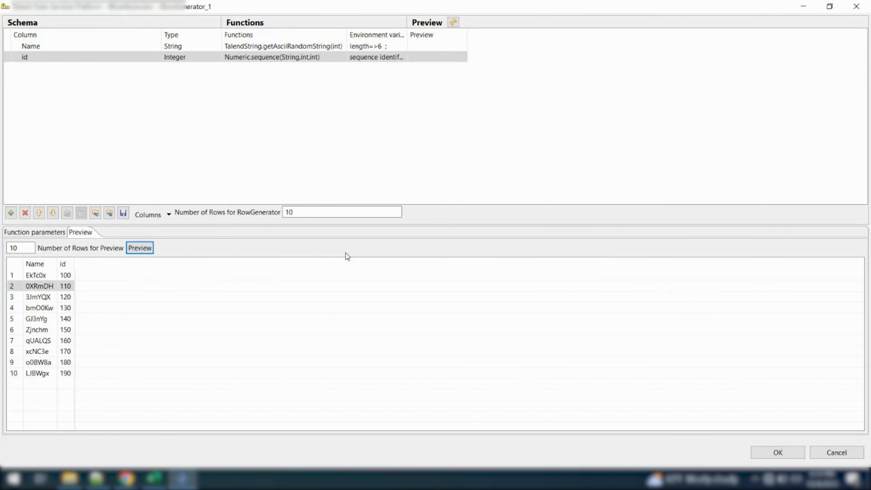
pyautogui.click(66, 287)
pyautogui.click(765, 457)
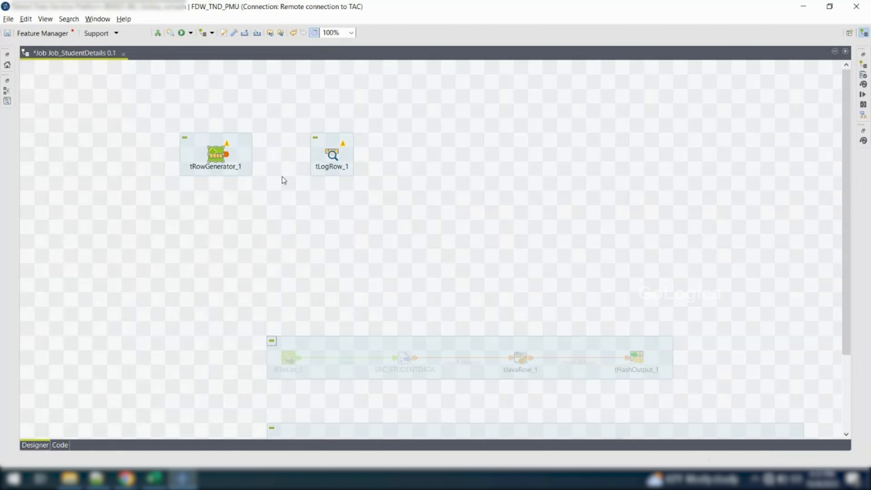
# Connect tRowGenerator_1 to tLogRow_1 with a main row and set tLogRow_1 to Table mode
pyautogui.rightClick(210, 157)
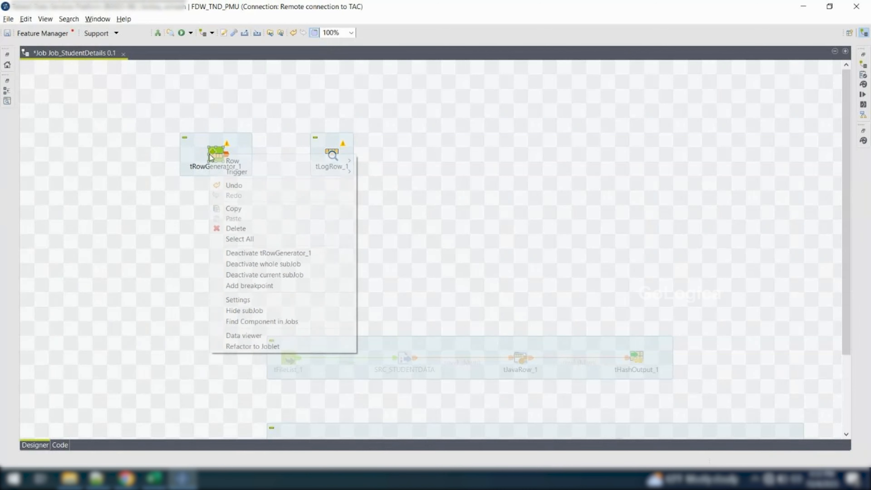
pyautogui.moveTo(344, 161)
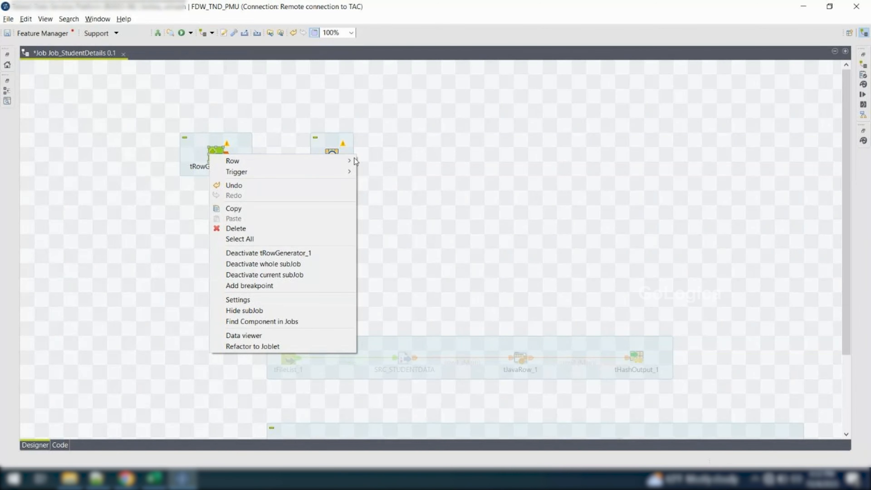
pyautogui.click(378, 161)
pyautogui.click(332, 154)
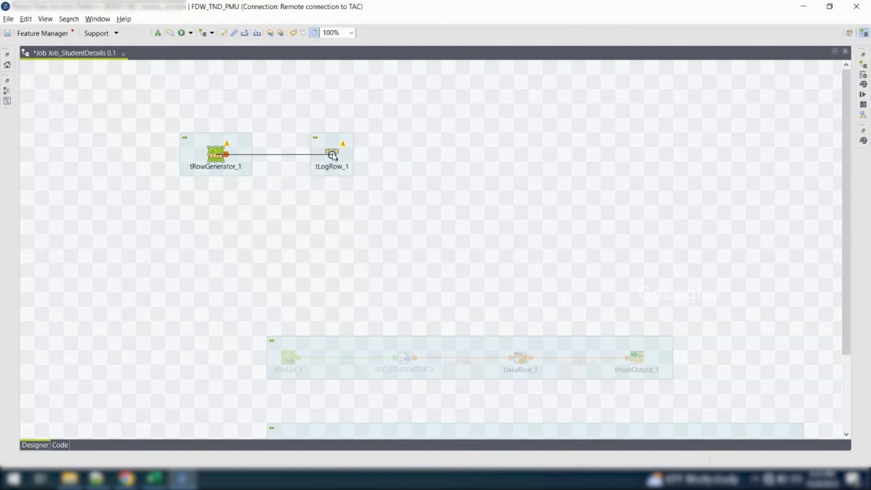
pyautogui.doubleClick(332, 154)
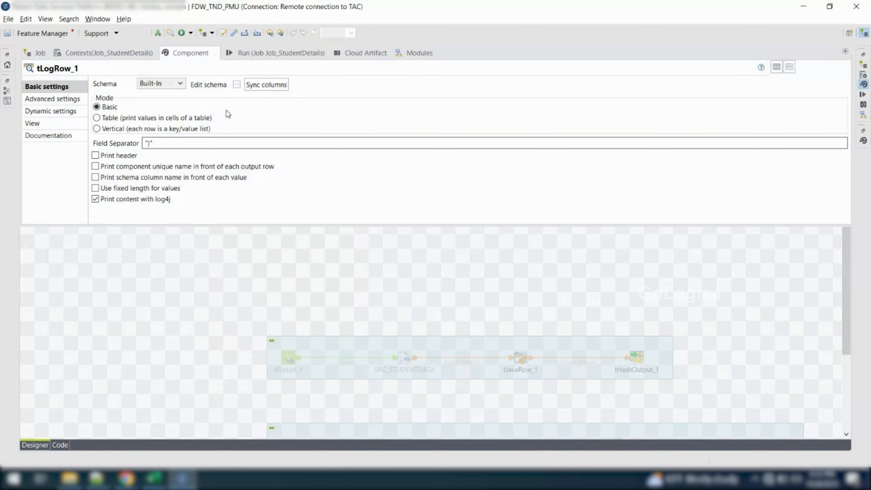
pyautogui.click(122, 118)
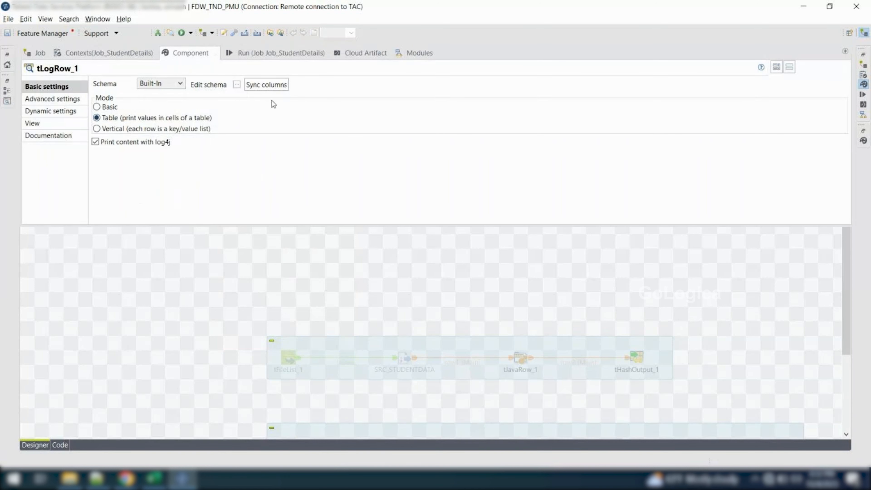
# Clear the console, run Job_StudentDetails and examine the Name and id table printed by tLogRow_1
pyautogui.click(258, 59)
pyautogui.click(210, 96)
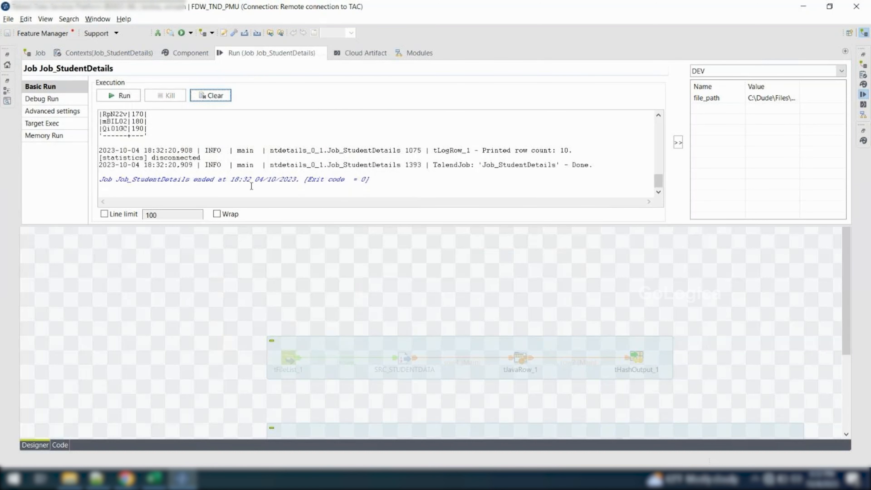
pyautogui.scroll(3, 193, 138)
pyautogui.scroll(-1, 193, 137)
pyautogui.click(132, 129)
pyautogui.scroll(2, 132, 130)
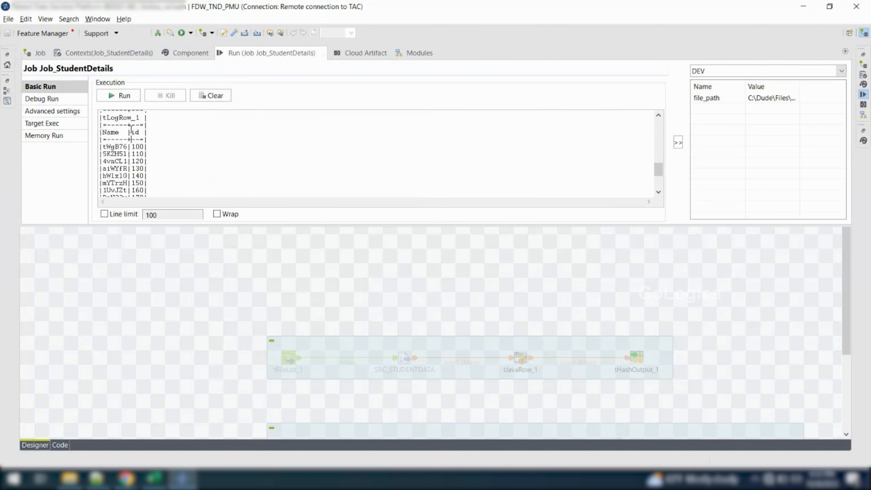
pyautogui.scroll(-1, 131, 129)
pyautogui.scroll(-3, 131, 130)
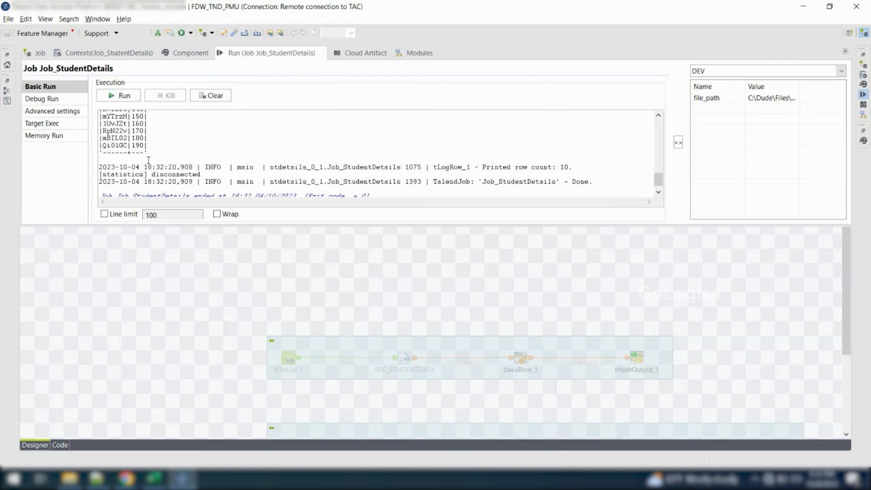
pyautogui.click(141, 266)
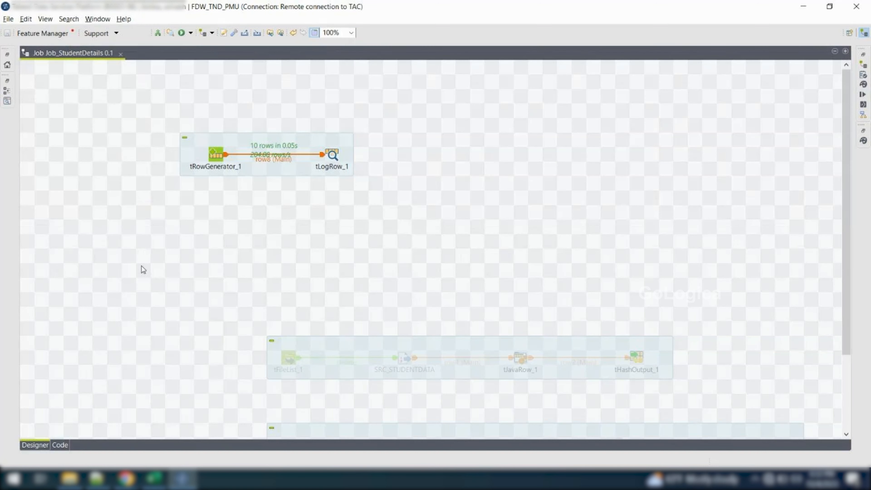
# Review the schema and row count of tRowGenerator_1 and close its editor without changes
pyautogui.moveTo(173, 121); pyautogui.dragTo(239, 189)
pyautogui.doubleClick(219, 161)
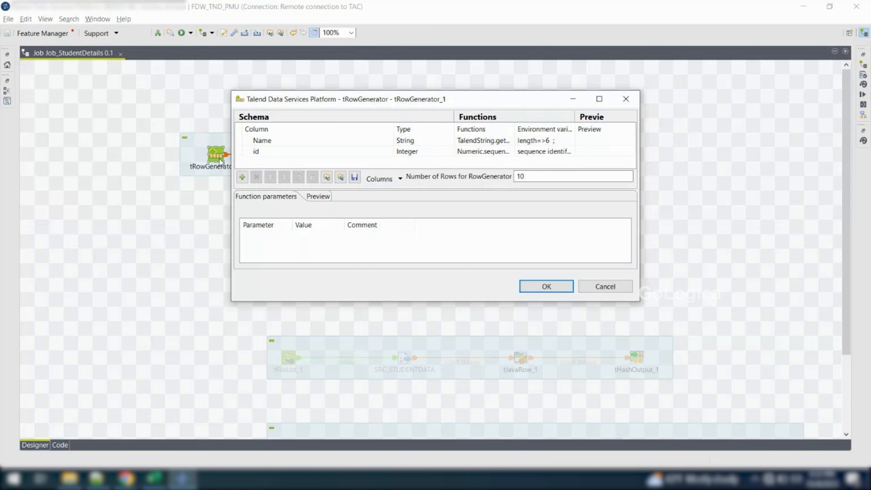
pyautogui.click(606, 289)
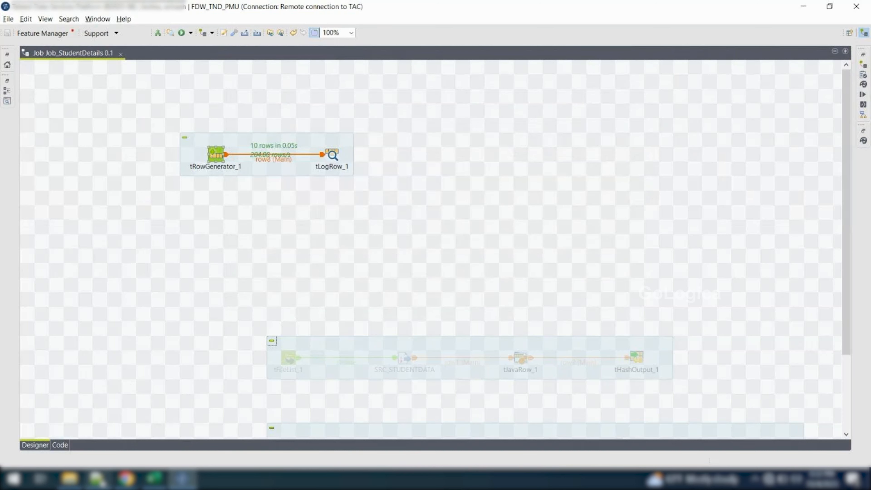
# Switch to the Excel component notes and enter "trowgenerator" in cell A29
pyautogui.moveTo(154, 479)
pyautogui.click(35, 394)
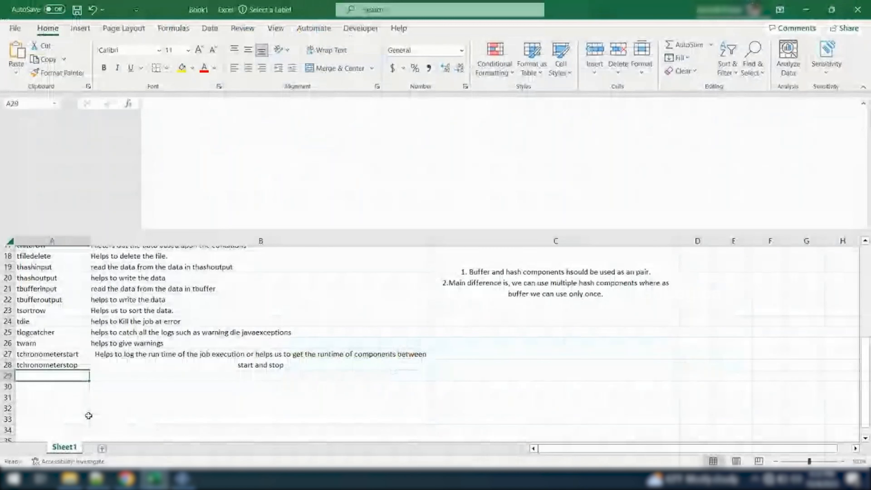
pyautogui.write('trow')
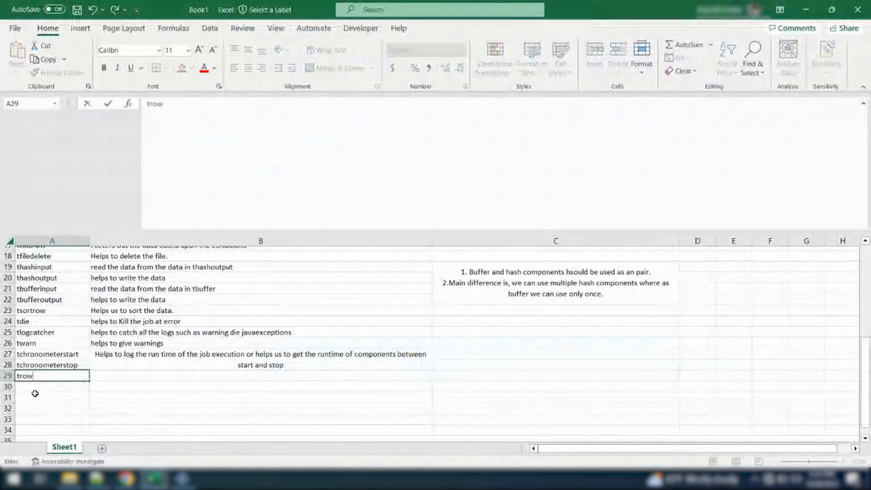
pyautogui.write('gene')
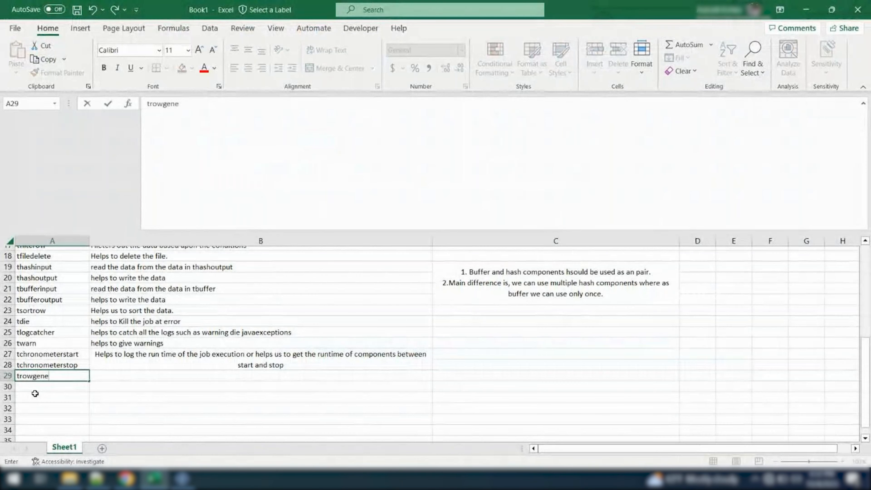
pyautogui.write('rator')
pyautogui.press('Tab')
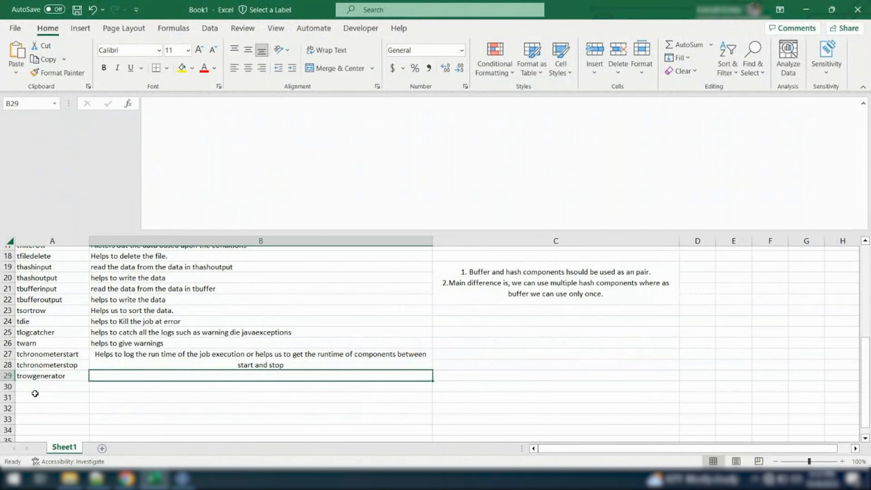
# Enter the description "Which helps us to create rows with defined parameters" in cell B29 and "." in C29
pyautogui.write('Which ')
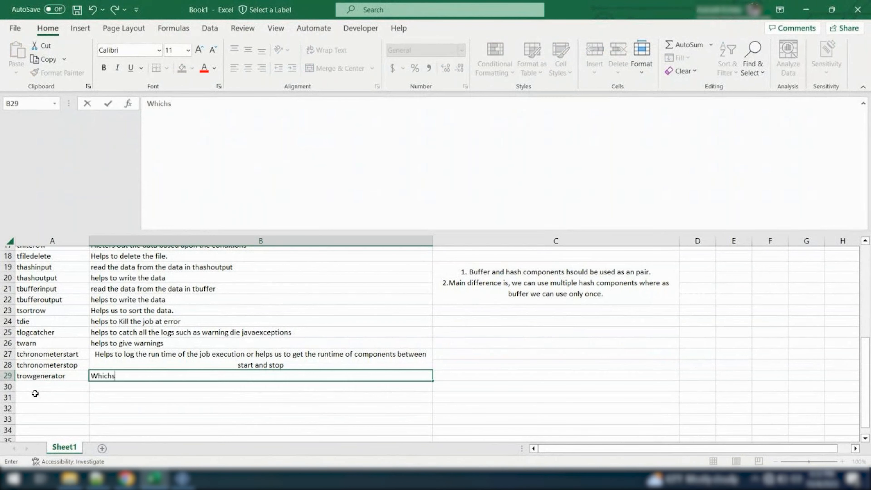
pyautogui.write('helps us to create rows with define')
pyautogui.press('BackSpace')
pyautogui.write('d parameters')
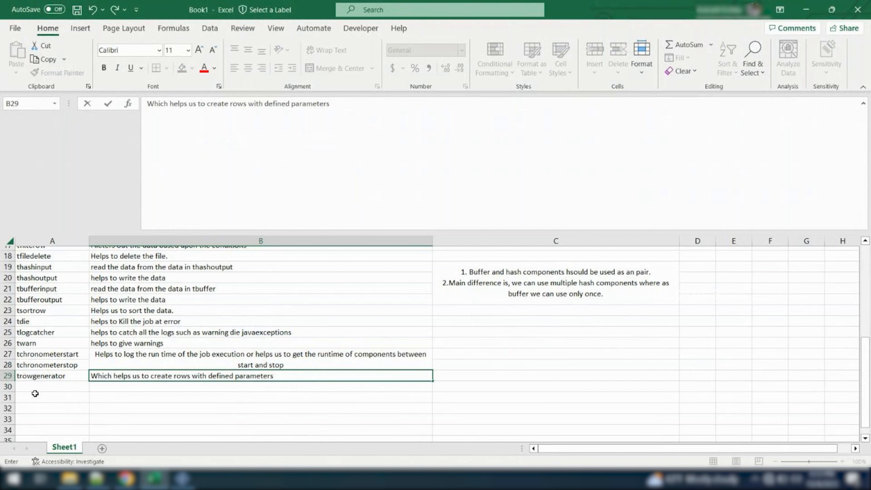
pyautogui.press('Tab')
pyautogui.write('.')
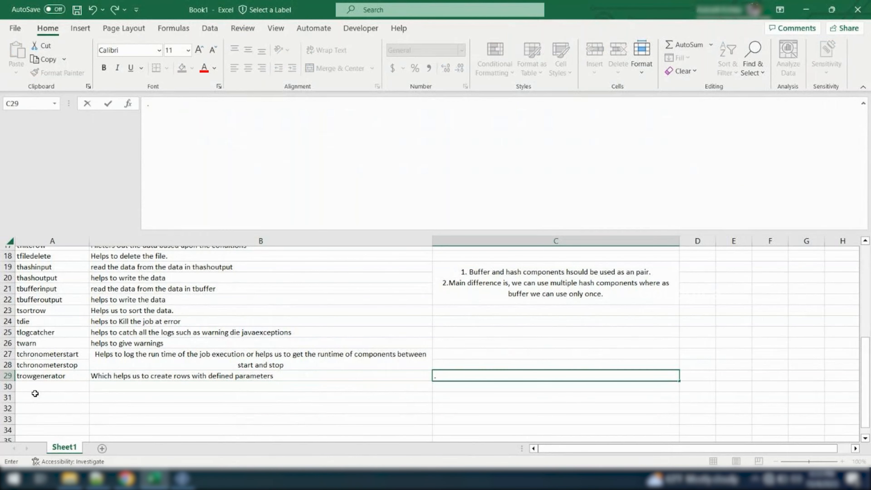
# Switch back to Talend, add a tMsgBox component to the job and place it beside tLogRow_1
pyautogui.hotkey('alt', 'Tab')
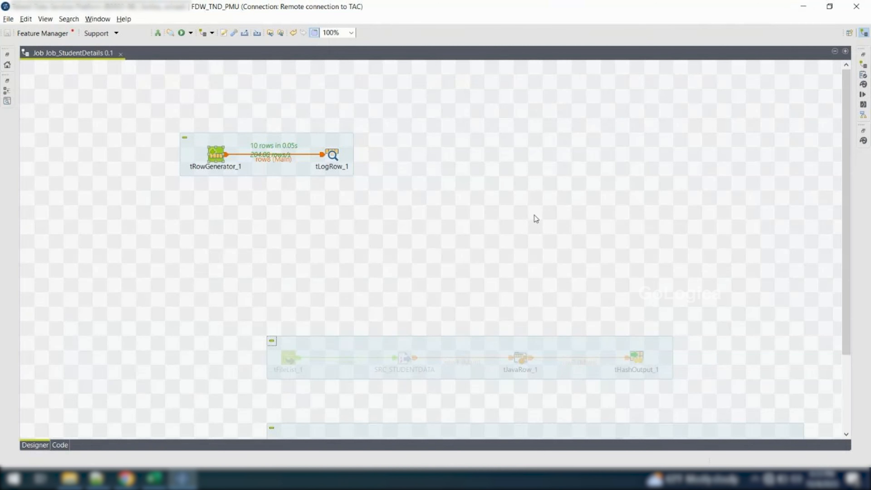
pyautogui.click(864, 140)
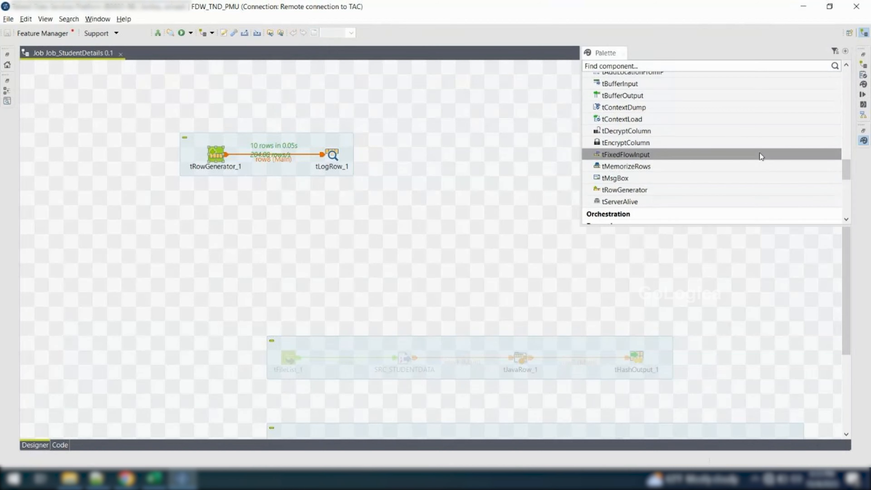
pyautogui.scroll(1, 637, 192)
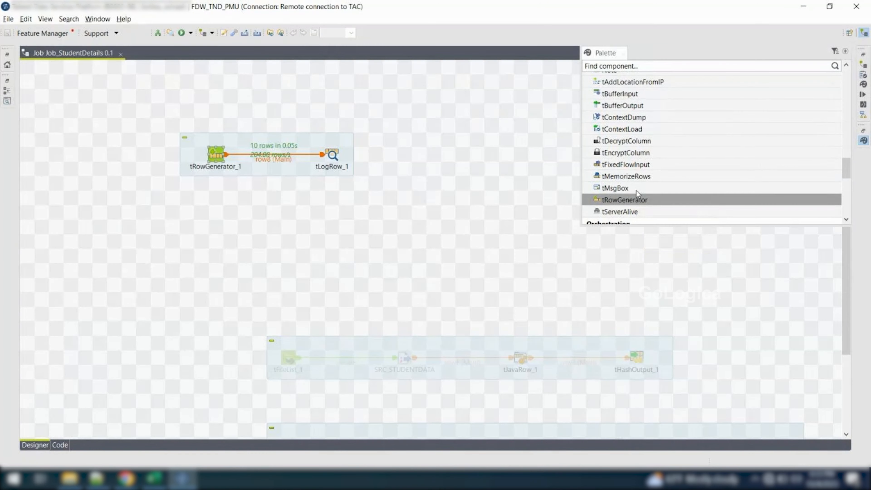
pyautogui.moveTo(629, 192); pyautogui.dragTo(433, 216)
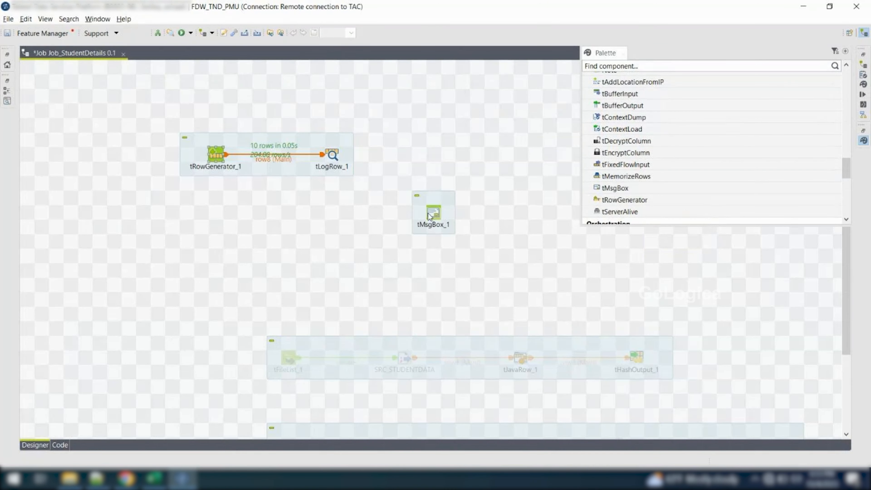
pyautogui.doubleClick(433, 216)
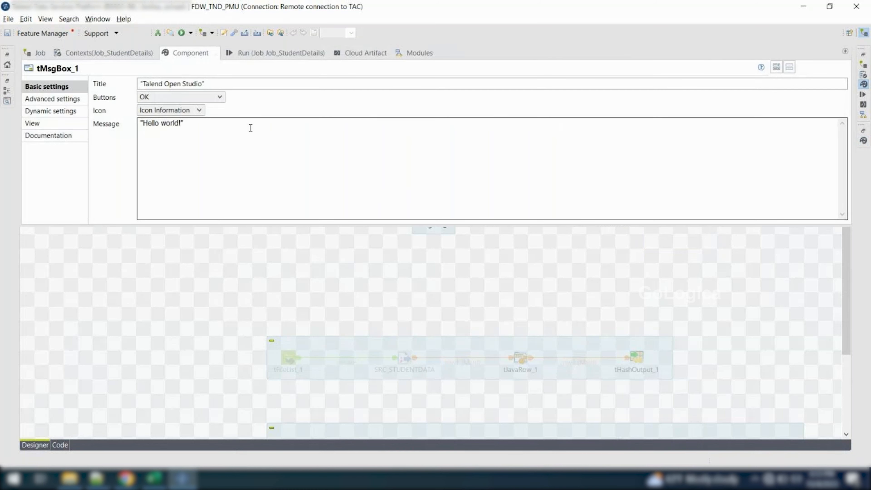
pyautogui.click(198, 277)
pyautogui.moveTo(434, 211); pyautogui.dragTo(417, 156)
# Connect tLogRow_1 to tMsgBox_1 with a row connection and review the message box's title, buttons, icon and message
pyautogui.rightClick(330, 154)
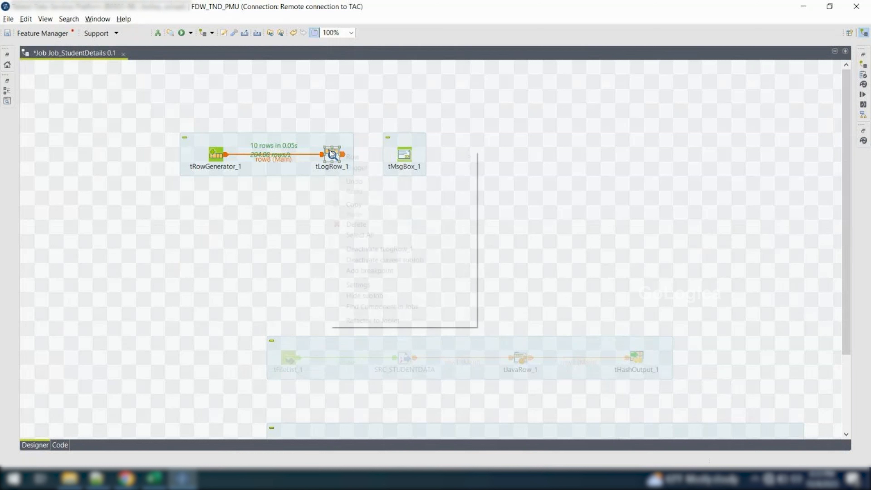
pyautogui.click(494, 157)
pyautogui.click(408, 156)
pyautogui.doubleClick(408, 156)
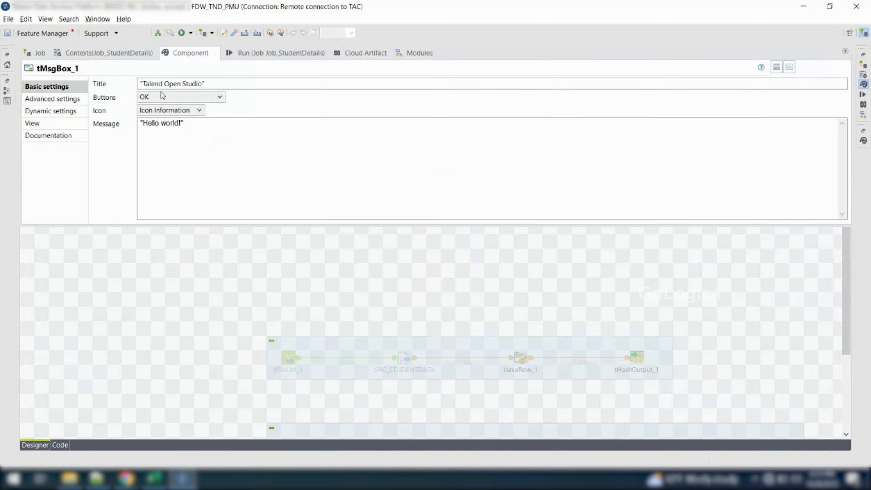
pyautogui.click(189, 127)
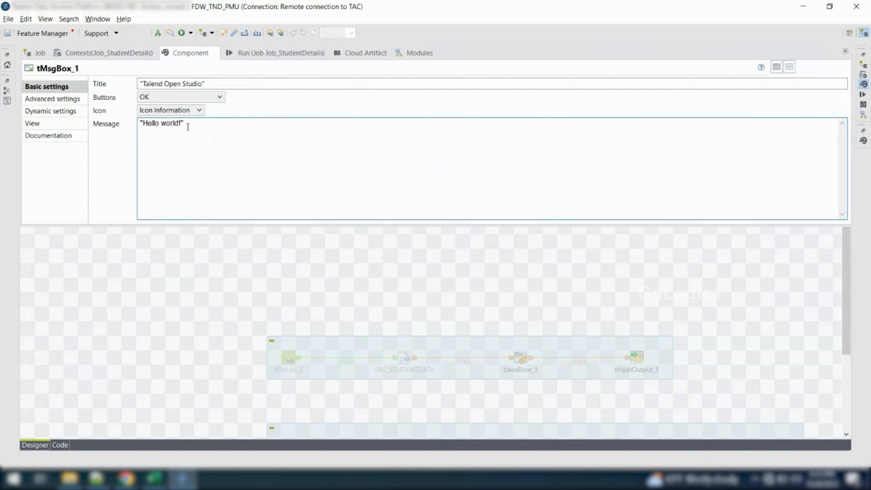
# Clear the console, run Job_StudentDetails and move the message box aside, clear of the execution log
pyautogui.click(267, 54)
pyautogui.click(209, 96)
pyautogui.click(131, 95)
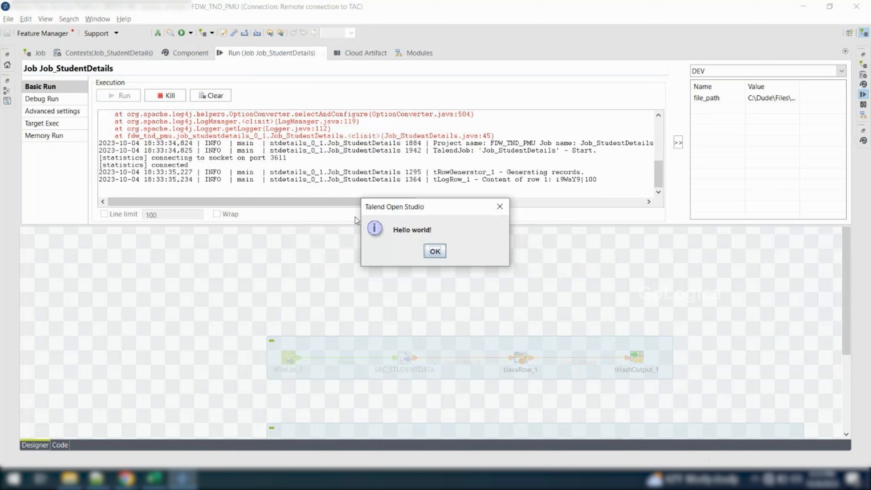
pyautogui.moveTo(409, 213); pyautogui.dragTo(347, 273)
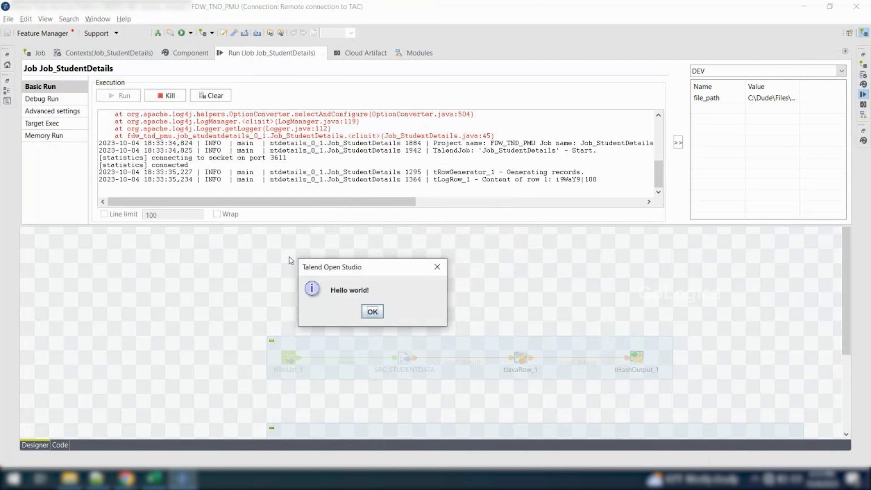
# Dismiss the successive "Hello world!" message boxes and reopen the settings of tMsgBox_1 in the flow
pyautogui.click(377, 312)
pyautogui.click(433, 247)
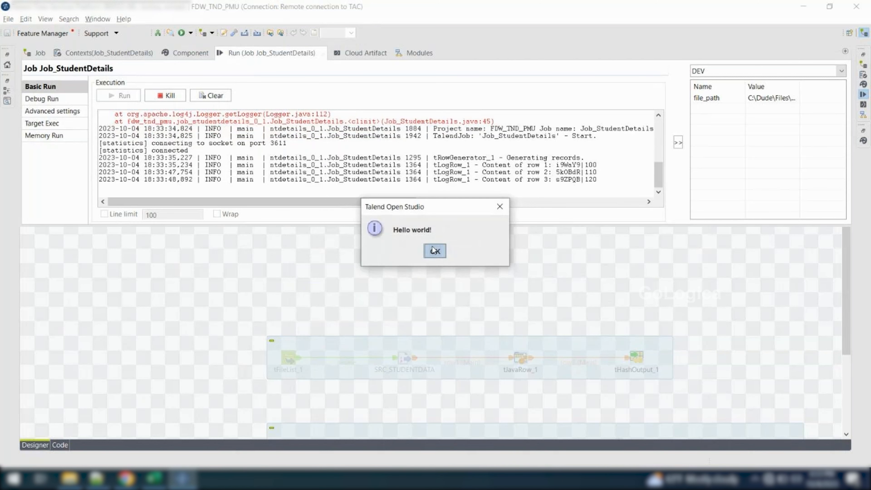
pyautogui.click(434, 250)
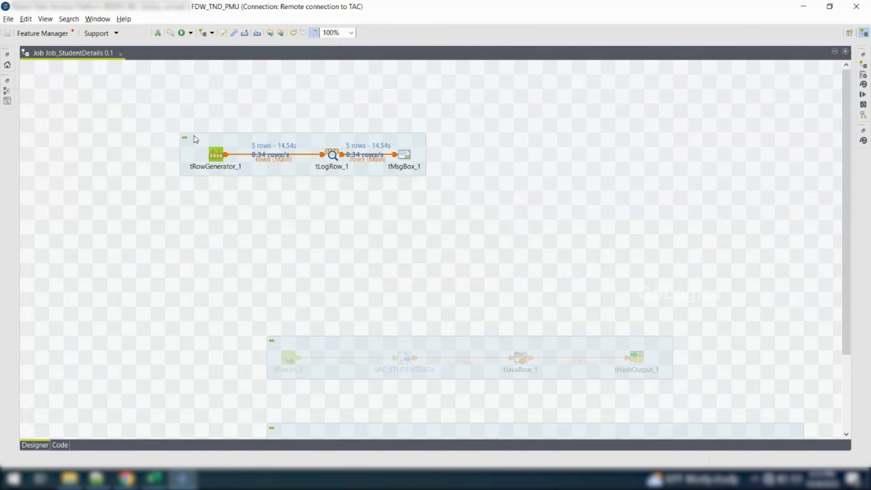
pyautogui.moveTo(193, 136); pyautogui.dragTo(346, 188)
pyautogui.doubleClick(407, 155)
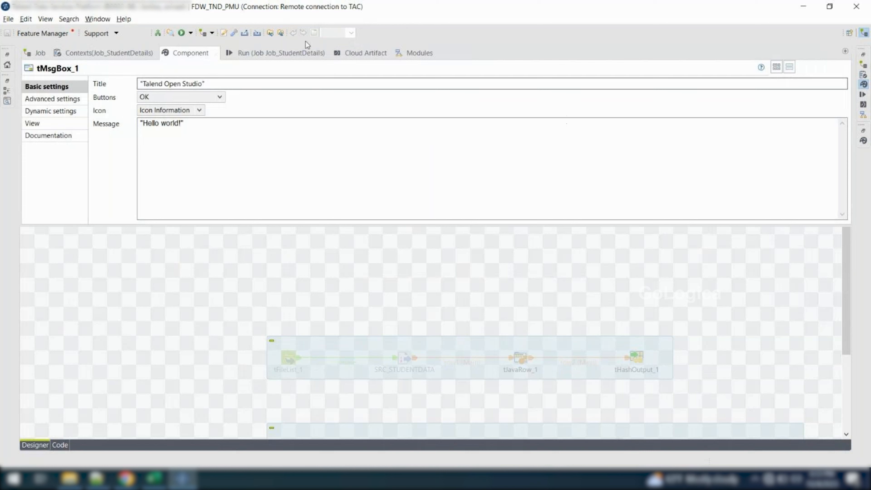
# Stop the run of Job_StudentDetails, clear its console and return to the job design
pyautogui.click(272, 54)
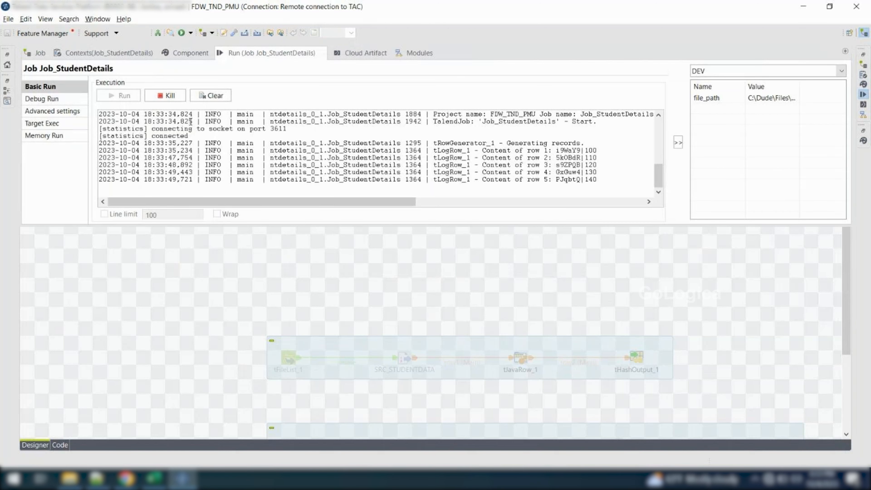
pyautogui.click(165, 96)
pyautogui.click(209, 97)
pyautogui.click(202, 286)
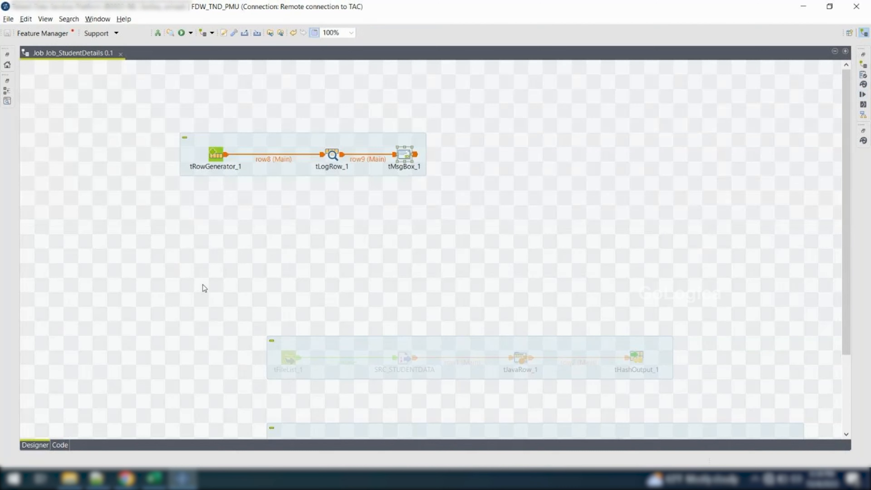
# Open the basic settings of tMsgBox_1 again and examine its message text
pyautogui.doubleClick(404, 156)
pyautogui.click(165, 278)
pyautogui.doubleClick(403, 153)
pyautogui.click(190, 138)
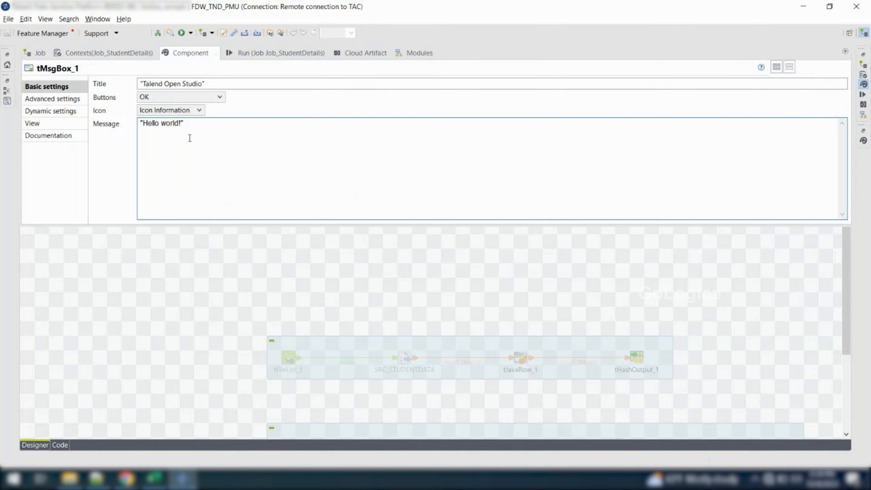
pyautogui.hotkey('ctrl', 'a')
# Move the flow lower on the canvas and delete tMsgBox_1, leaving tRowGenerator_1 connected to tLogRow_1
pyautogui.click(424, 256)
pyautogui.moveTo(378, 137); pyautogui.dragTo(438, 180)
pyautogui.moveTo(389, 156); pyautogui.dragTo(366, 135)
pyautogui.moveTo(445, 166); pyautogui.dragTo(491, 237)
pyautogui.press('Delete')
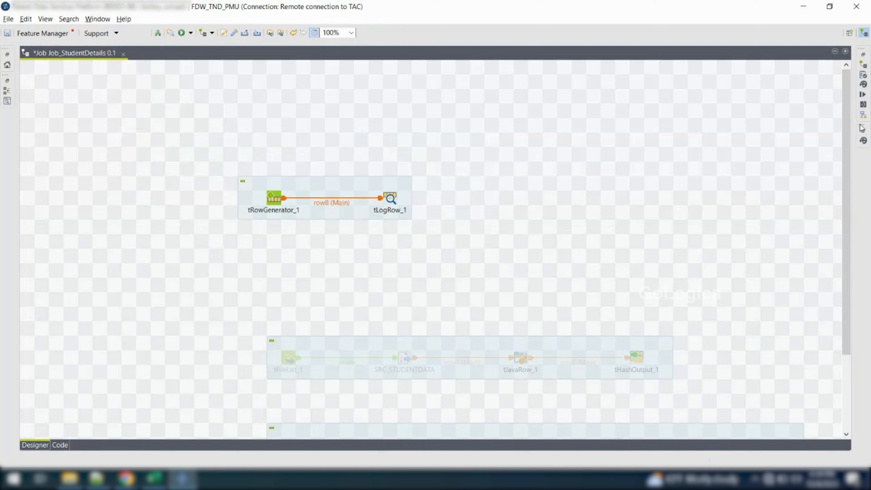
# Add a tFixedFlowInput component to the job, placed below tRowGenerator_1
pyautogui.click(863, 140)
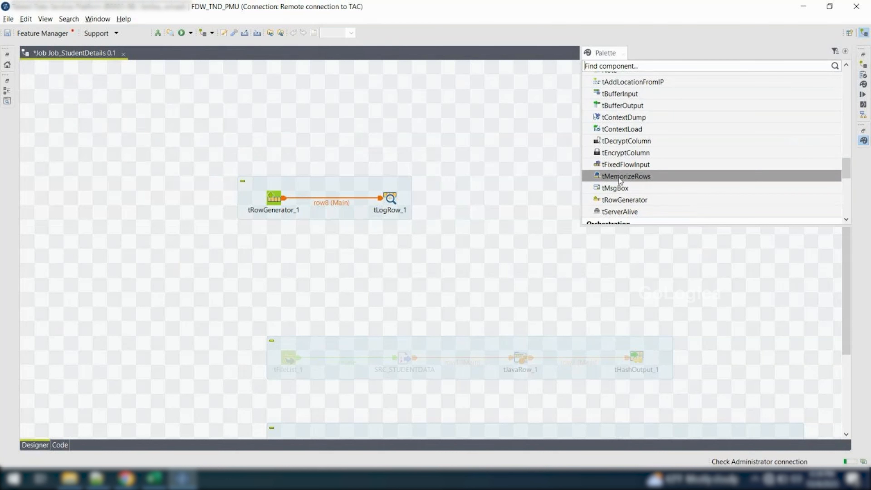
pyautogui.moveTo(638, 165); pyautogui.dragTo(260, 275)
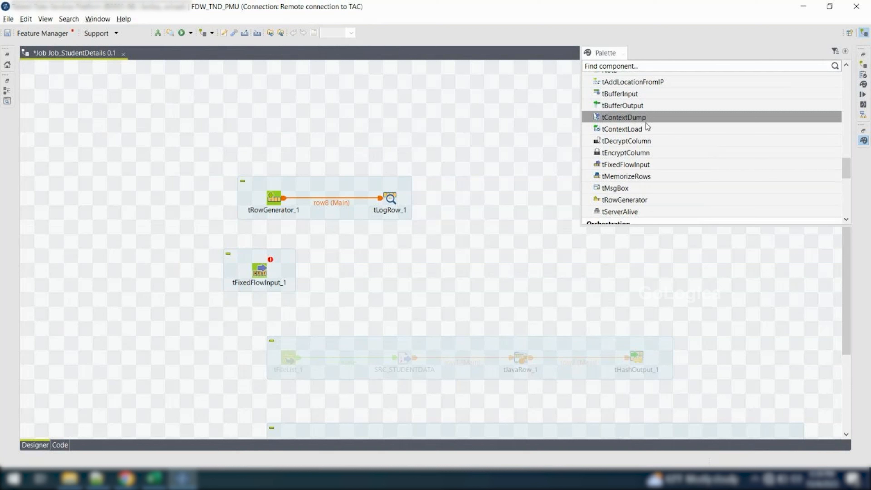
pyautogui.click(201, 195)
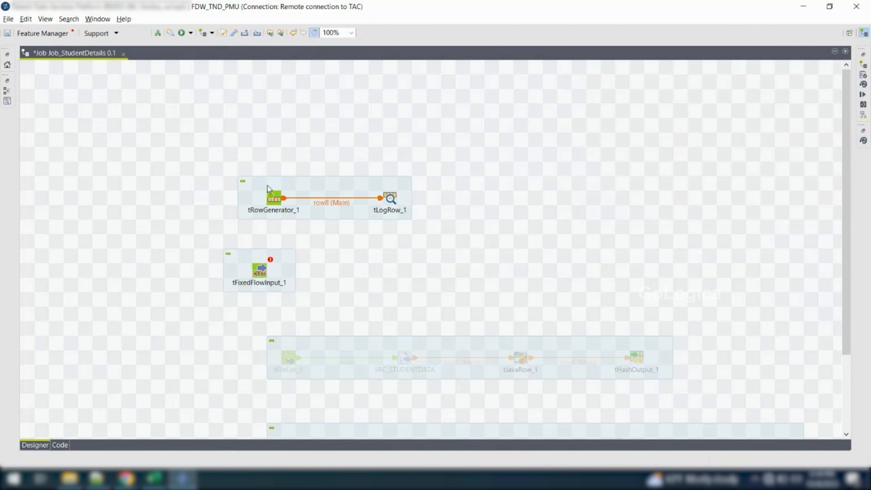
# Make tFixedFlowInput_1 the source of the row8 connection, delete tRowGenerator_1 and line the new source up with tLogRow_1
pyautogui.click(316, 204)
pyautogui.moveTo(282, 198); pyautogui.dragTo(269, 270)
pyautogui.click(275, 195)
pyautogui.moveTo(274, 198); pyautogui.dragTo(405, 183)
pyautogui.click(277, 200)
pyautogui.press('Delete')
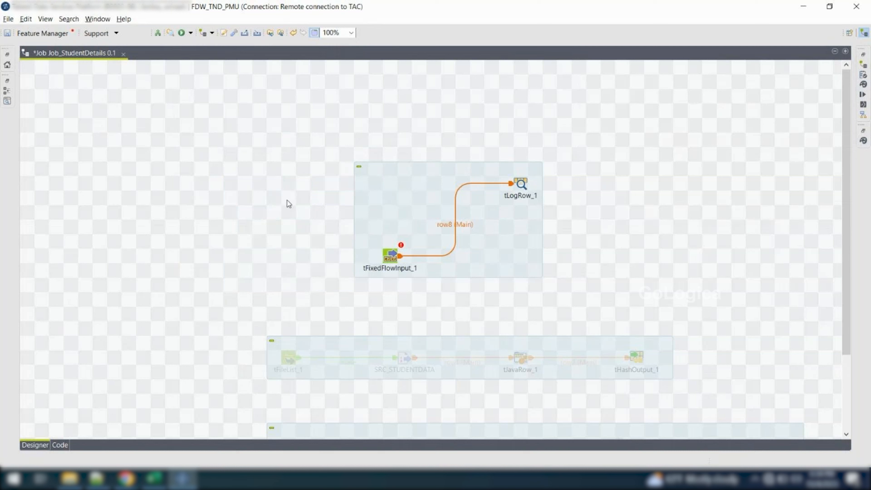
pyautogui.moveTo(390, 257); pyautogui.dragTo(389, 182)
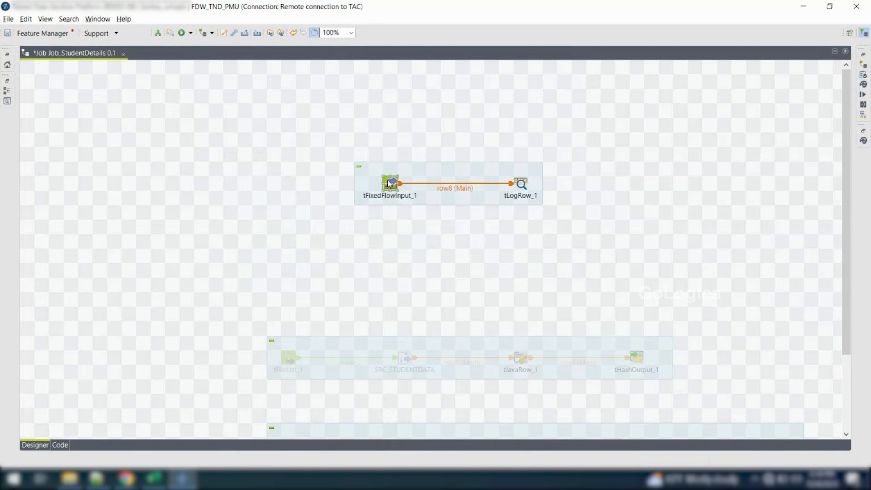
# Open the settings of tFixedFlowInput_1, examine its schema with the columns Name and id, and accept it
pyautogui.moveTo(345, 159); pyautogui.dragTo(556, 205)
pyautogui.click(317, 155)
pyautogui.moveTo(302, 146); pyautogui.dragTo(562, 254)
pyautogui.doubleClick(391, 183)
pyautogui.click(237, 83)
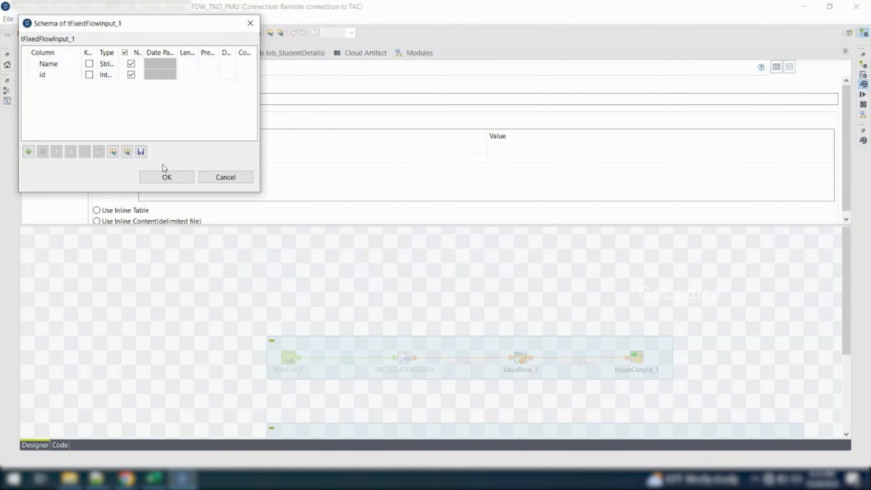
pyautogui.click(159, 180)
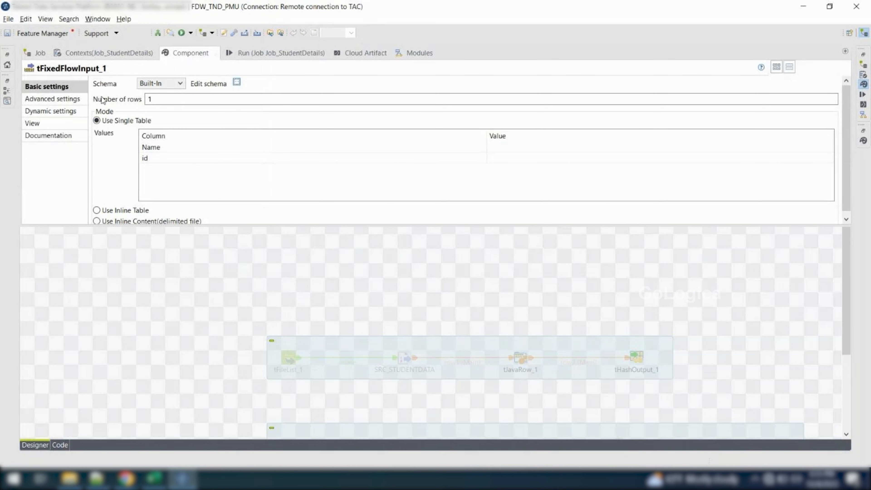
# In the single table of tFixedFlowInput_1, enter a first name in double quotes for Name and 21 for id
pyautogui.click(157, 96)
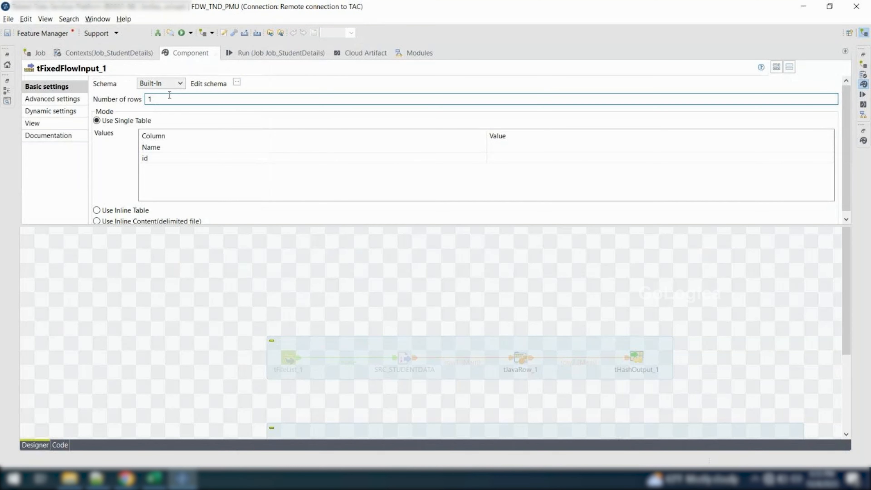
pyautogui.click(502, 147)
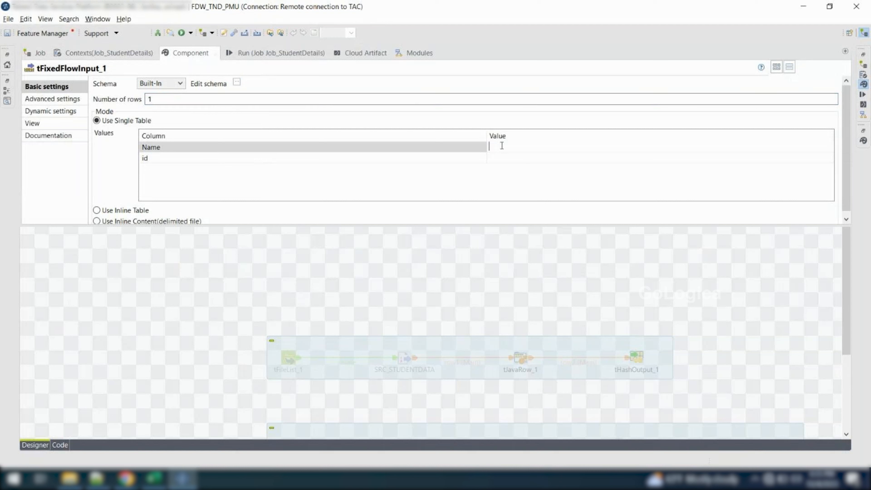
pyautogui.write('""')
pyautogui.write('Avinash"')
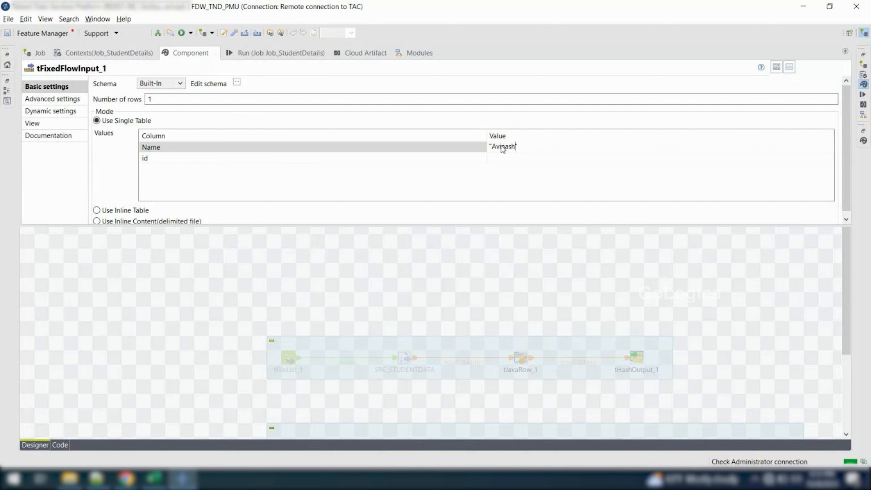
pyautogui.click(511, 158)
pyautogui.write('21')
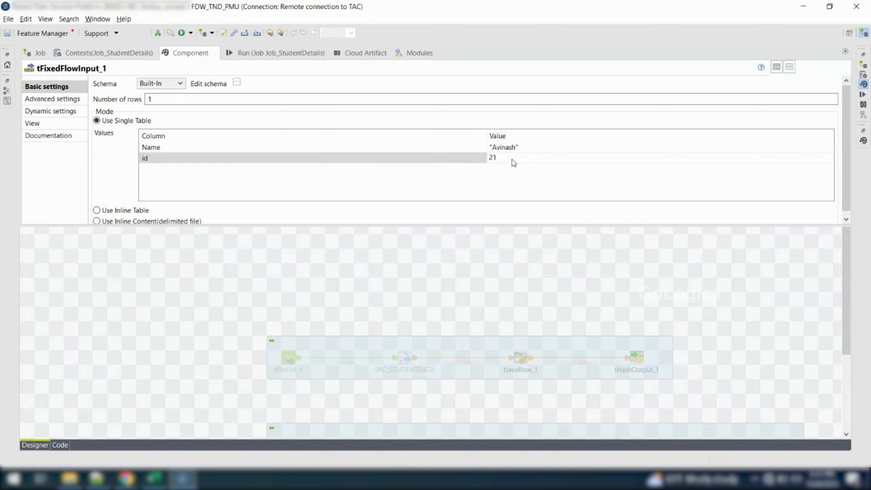
# Run Job_StudentDetails and highlight the data row that tLogRow_1 prints in the console
pyautogui.click(295, 57)
pyautogui.click(120, 99)
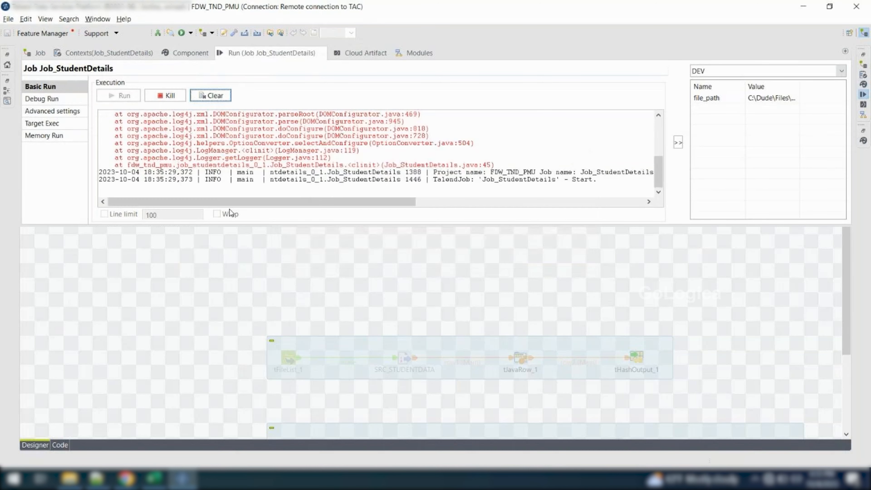
pyautogui.scroll(1, 167, 150)
pyautogui.moveTo(148, 153); pyautogui.dragTo(103, 156)
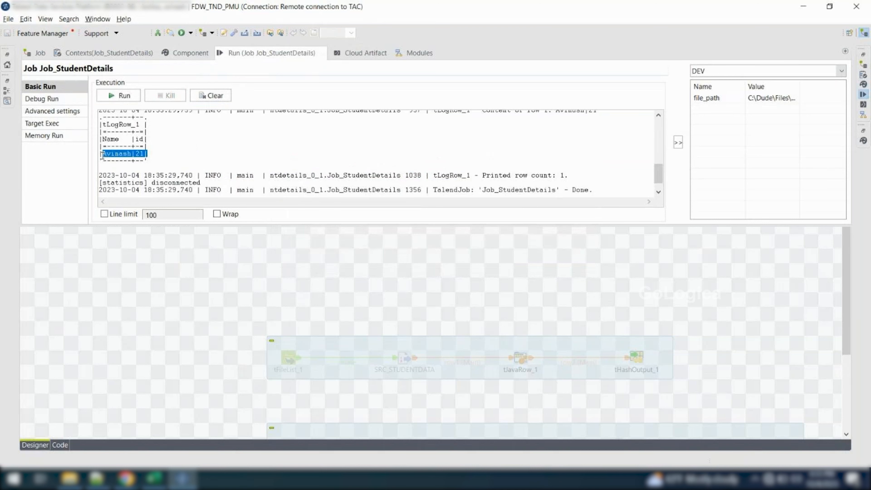
# Set the number of rows of tFixedFlowInput_1 to 2
pyautogui.click(140, 274)
pyautogui.click(390, 187)
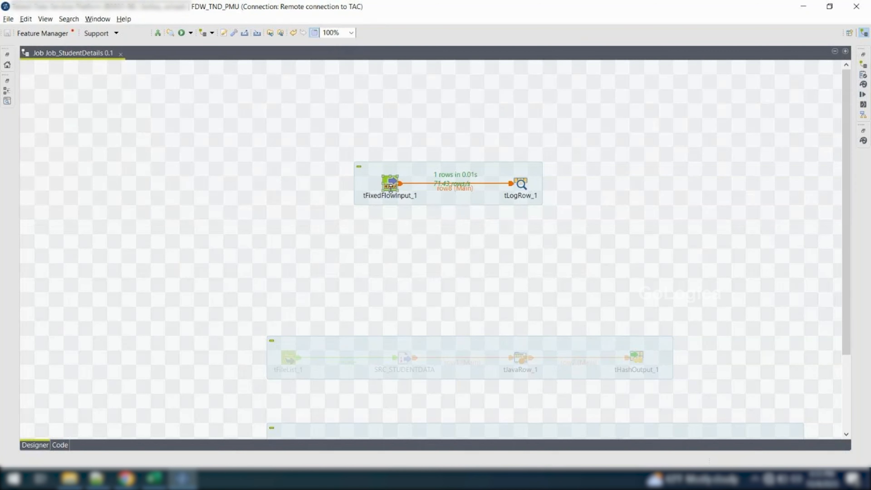
pyautogui.doubleClick(390, 188)
pyautogui.click(169, 99)
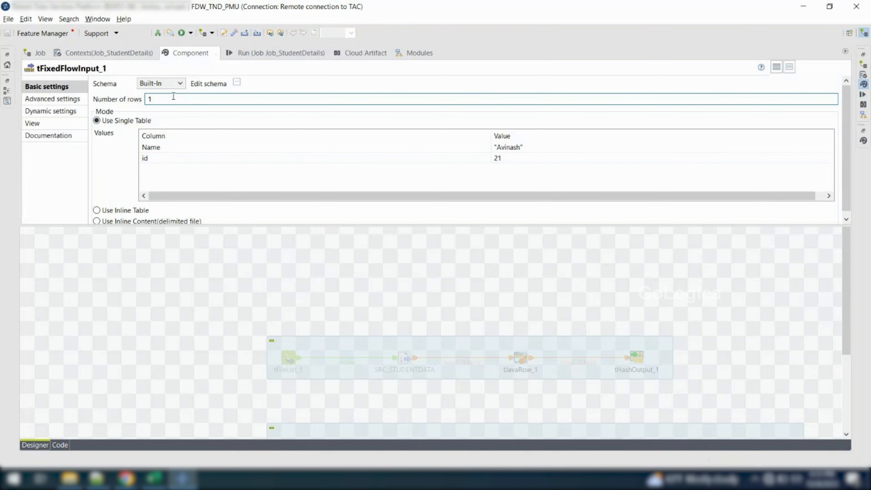
pyautogui.press('BackSpace')
pyautogui.write('2')
# Clear the console, rerun Job_StudentDetails and highlight the repeated rows in the tLogRow_1 output
pyautogui.click(253, 53)
pyautogui.click(211, 95)
pyautogui.click(128, 96)
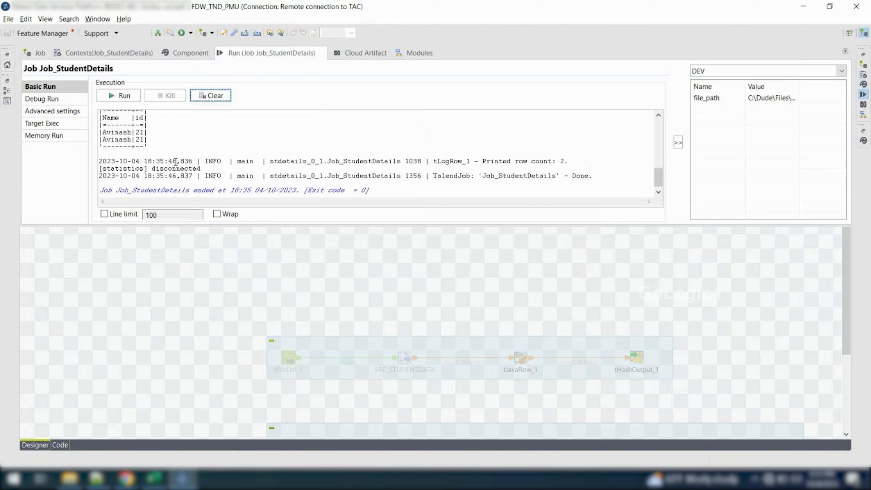
pyautogui.moveTo(150, 146); pyautogui.dragTo(102, 133)
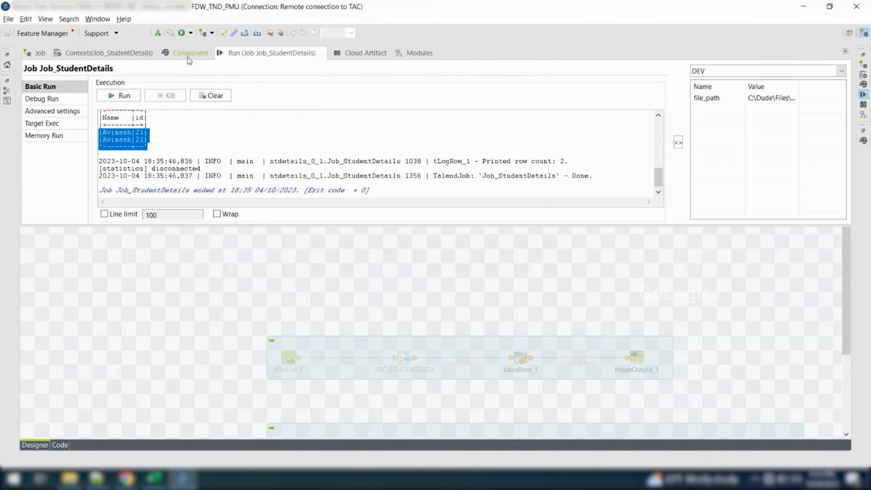
# Reopen the settings of tFixedFlowInput_1, view the Use Inline Table mode and switch to Use Inline Content(delimited file)
pyautogui.click(152, 275)
pyautogui.click(392, 184)
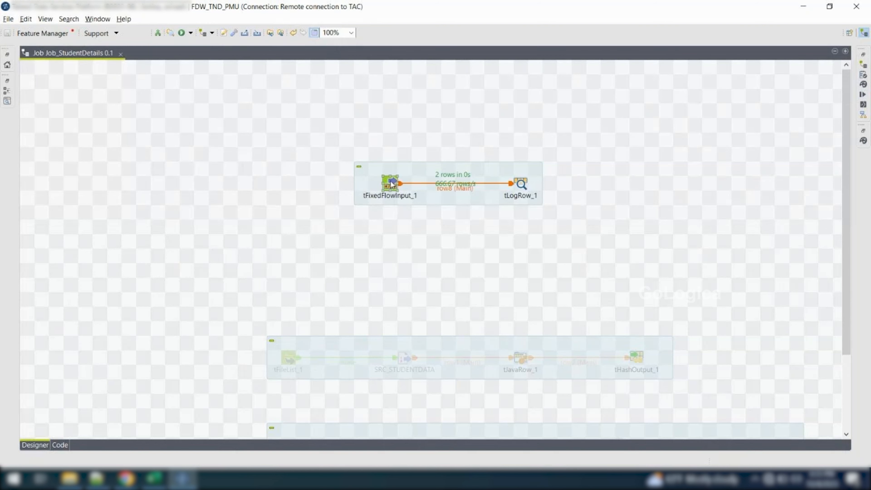
pyautogui.doubleClick(391, 182)
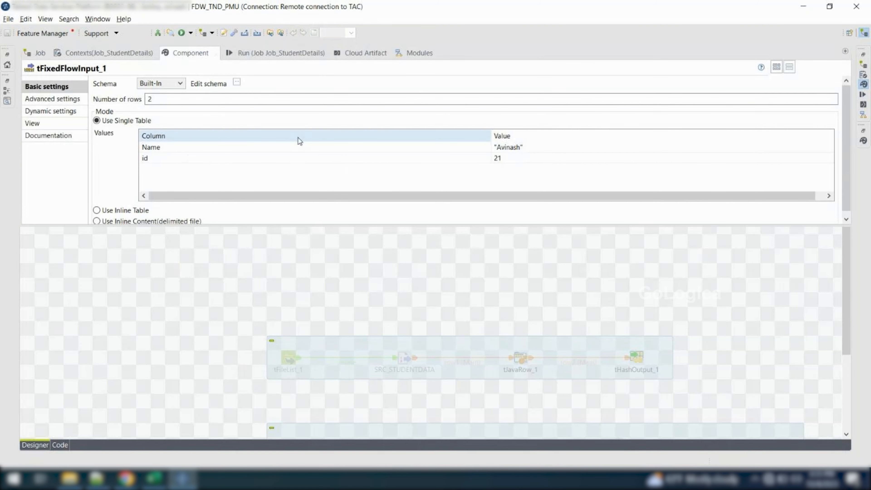
pyautogui.scroll(-1, 106, 151)
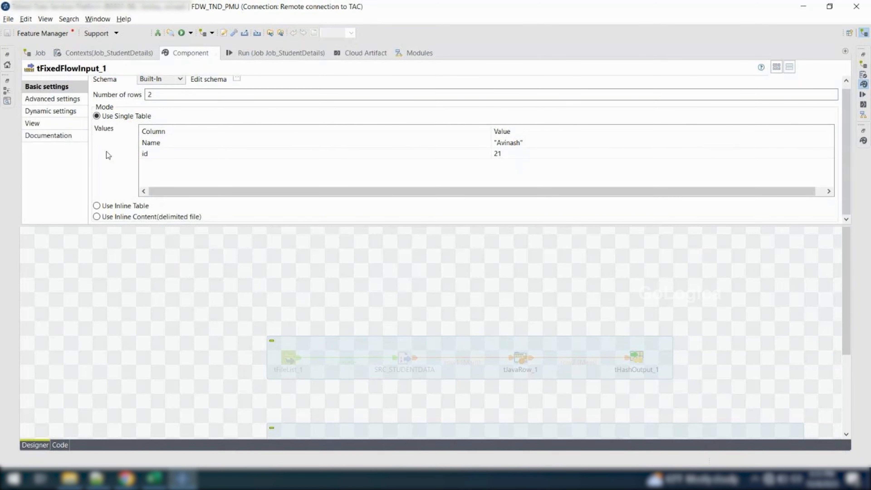
pyautogui.click(97, 206)
pyautogui.scroll(-1, 104, 199)
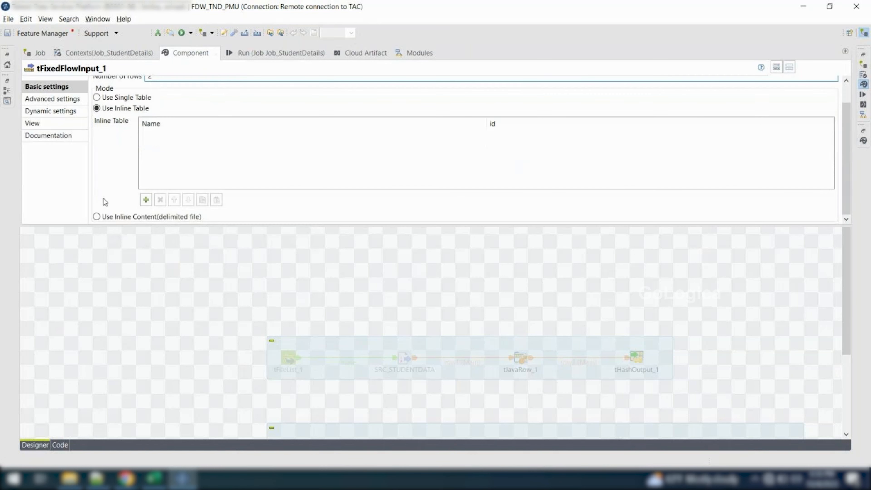
pyautogui.click(97, 217)
pyautogui.click(167, 167)
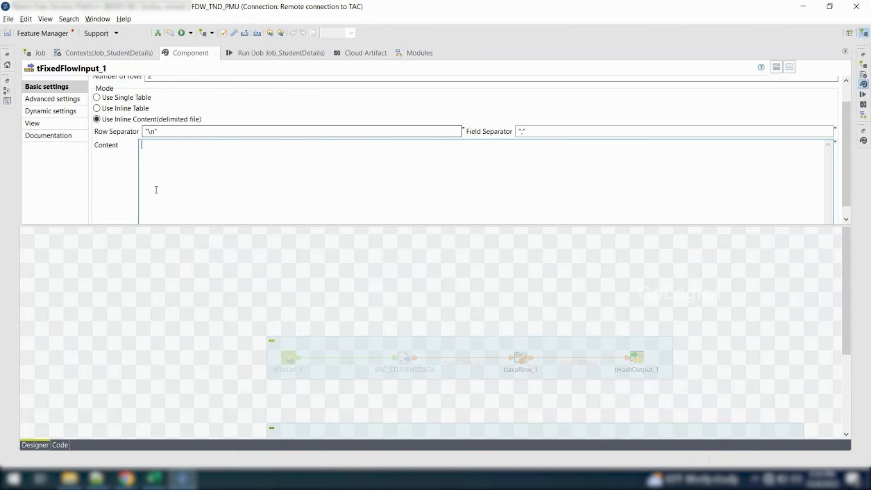
# Set the field separator to "," and enter two content lines, each a first name followed by an id, 21 and 22
pyautogui.click(526, 133)
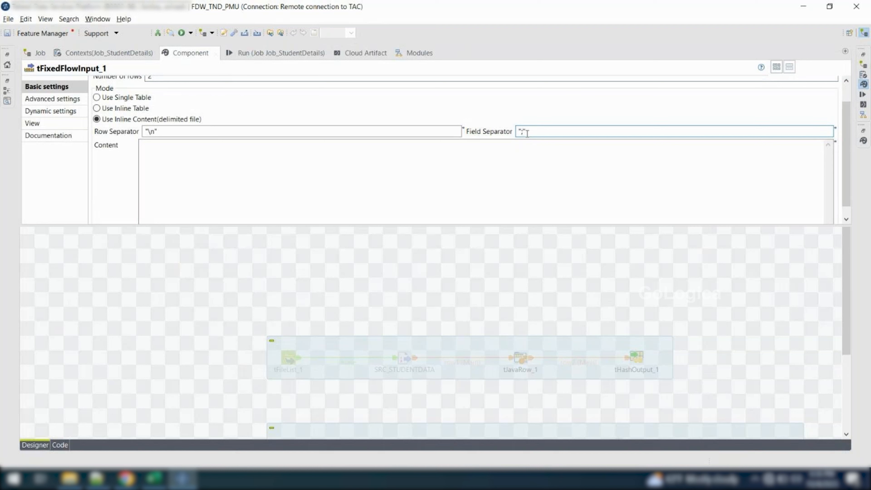
pyautogui.click(491, 157)
pyautogui.write('a')
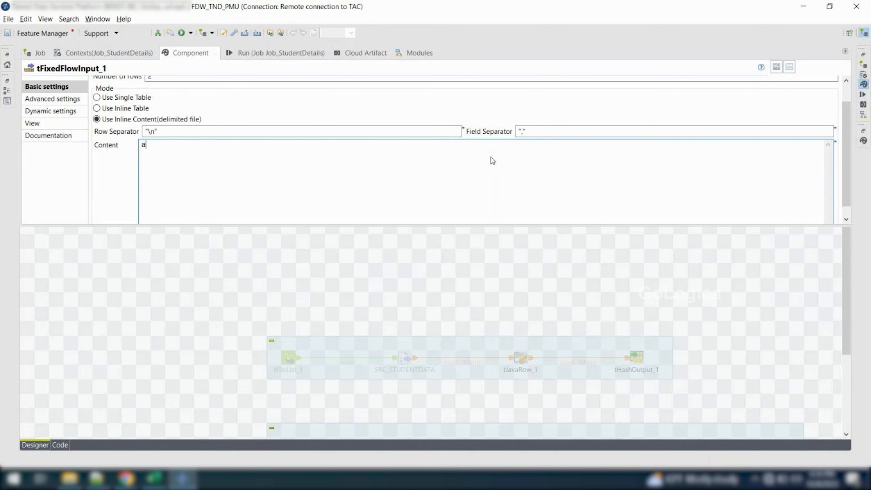
pyautogui.write('vinash,21')
pyautogui.press('Return')
pyautogui.write('isha,22')
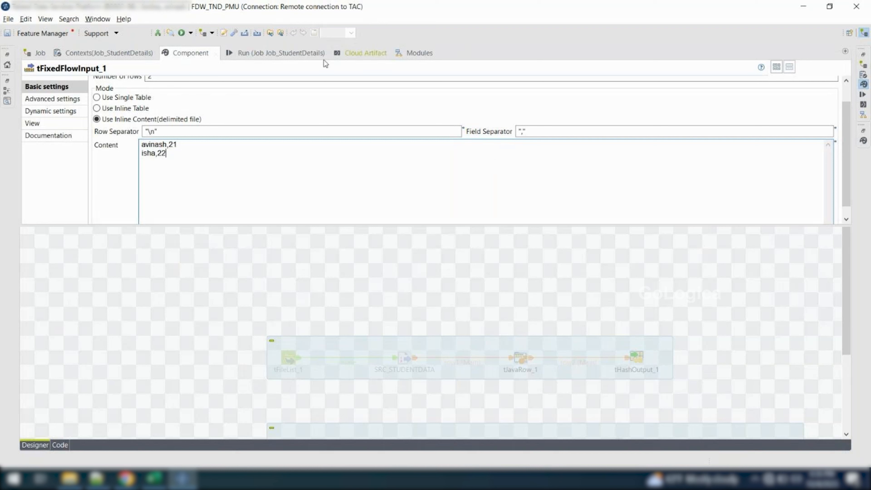
# Clear the console, run Job_StudentDetails with the inline content and highlight the rows printed by tLogRow_1
pyautogui.click(284, 55)
pyautogui.click(223, 96)
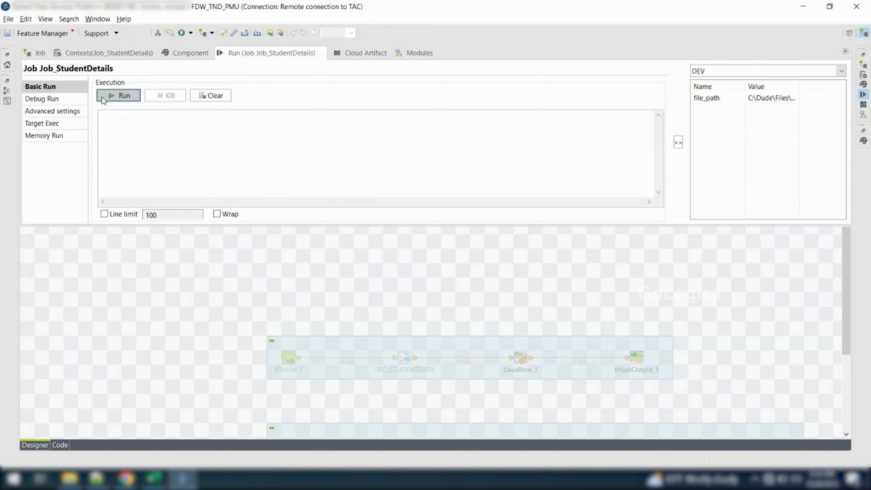
pyautogui.click(103, 97)
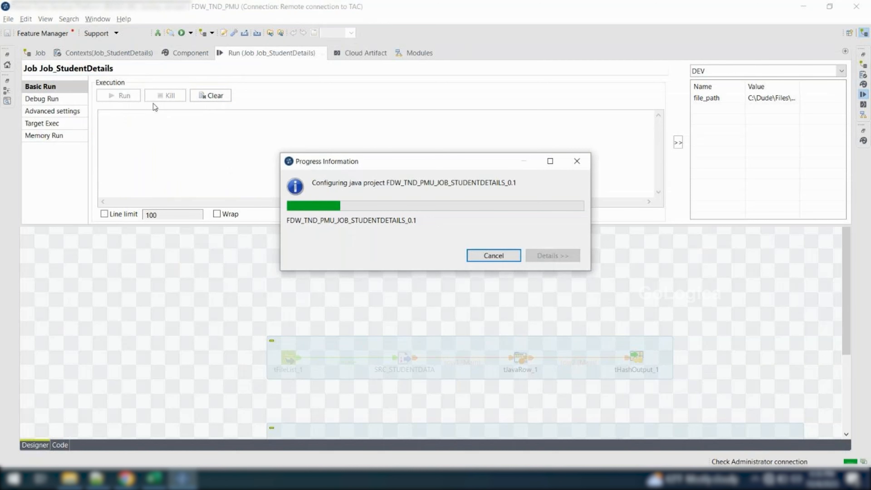
pyautogui.scroll(1, 169, 178)
pyautogui.moveTo(158, 144); pyautogui.dragTo(96, 123)
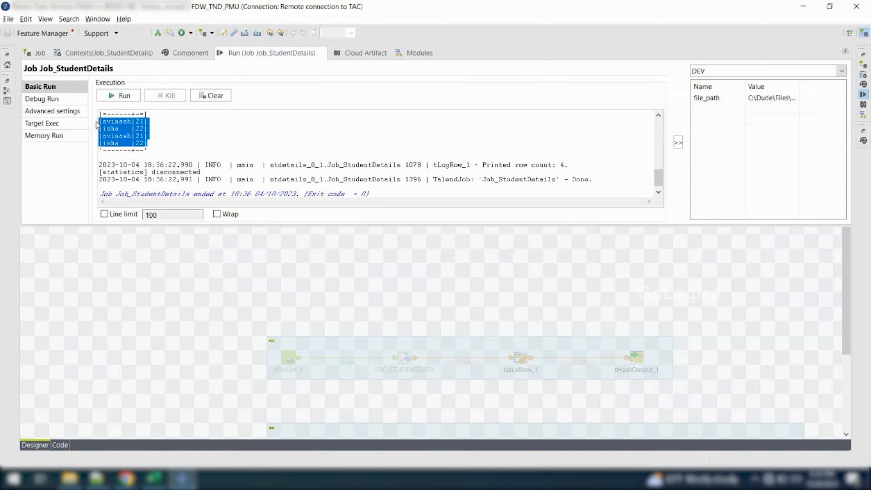
# Set the number of rows of tFixedFlowInput_1 to 1 and highlight its inline content lines
pyautogui.scroll(1, 156, 154)
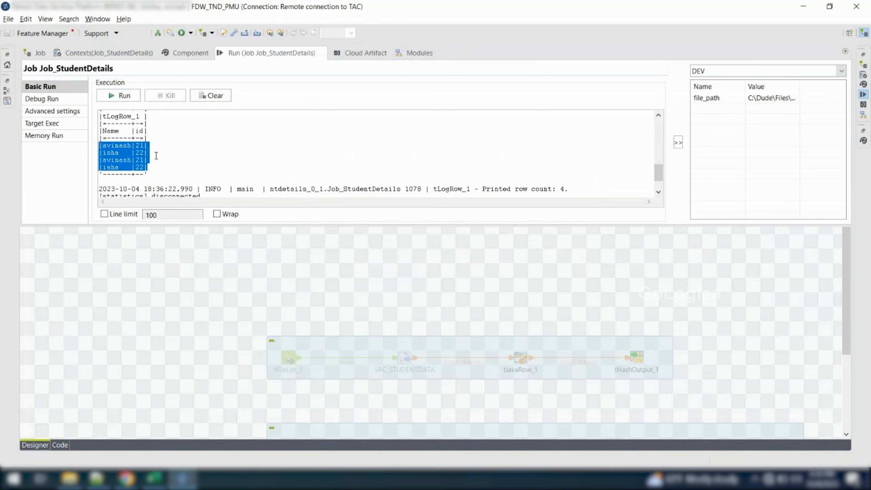
pyautogui.click(160, 297)
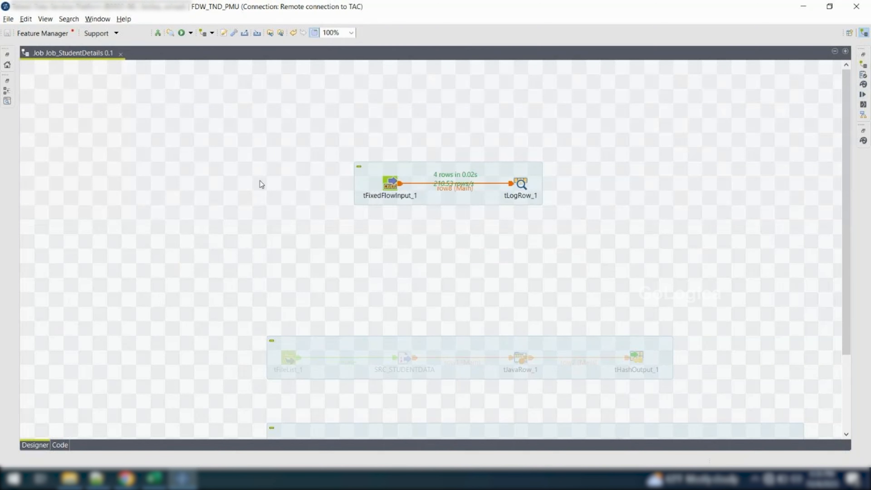
pyautogui.doubleClick(390, 182)
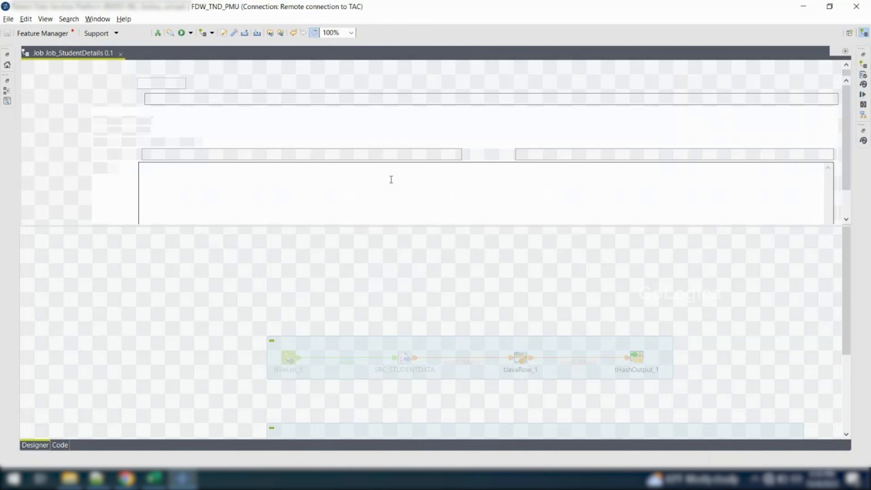
pyautogui.click(169, 100)
pyautogui.press('BackSpace')
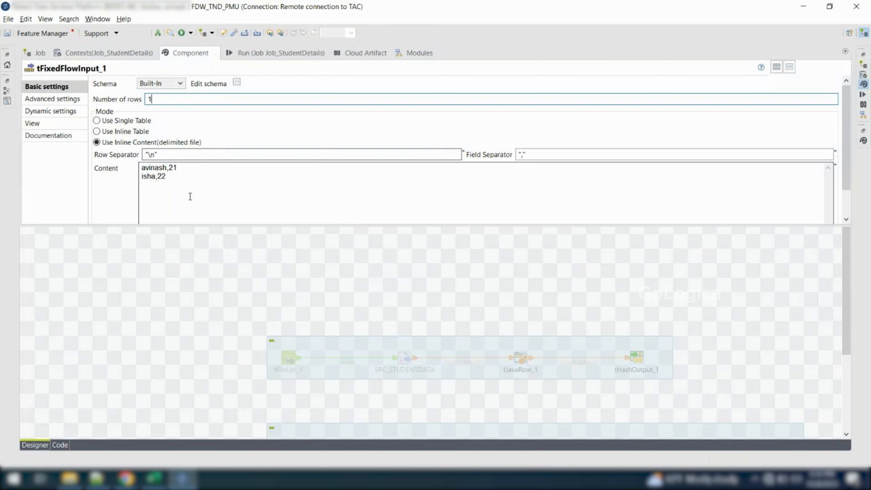
pyautogui.moveTo(189, 196); pyautogui.dragTo(139, 167)
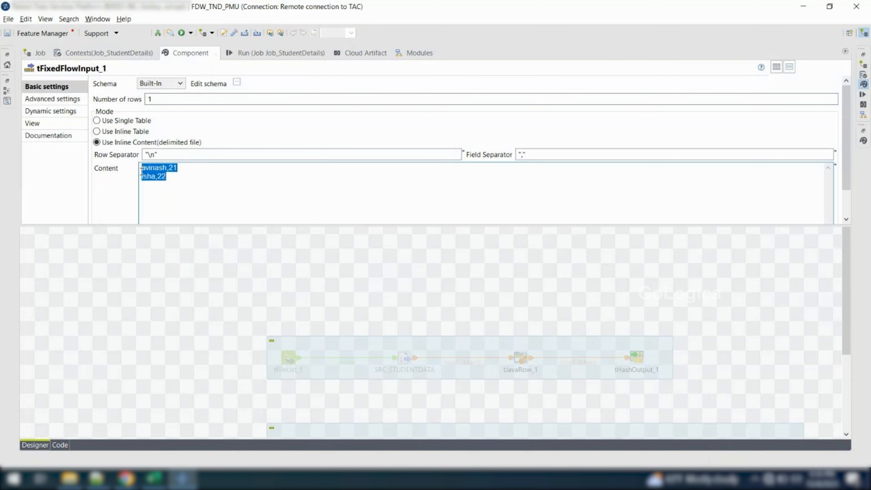
# Clear the console, rerun Job_StudentDetails with the single-row setting and highlight the tLogRow_1 table
pyautogui.click(254, 55)
pyautogui.click(211, 96)
pyautogui.click(118, 96)
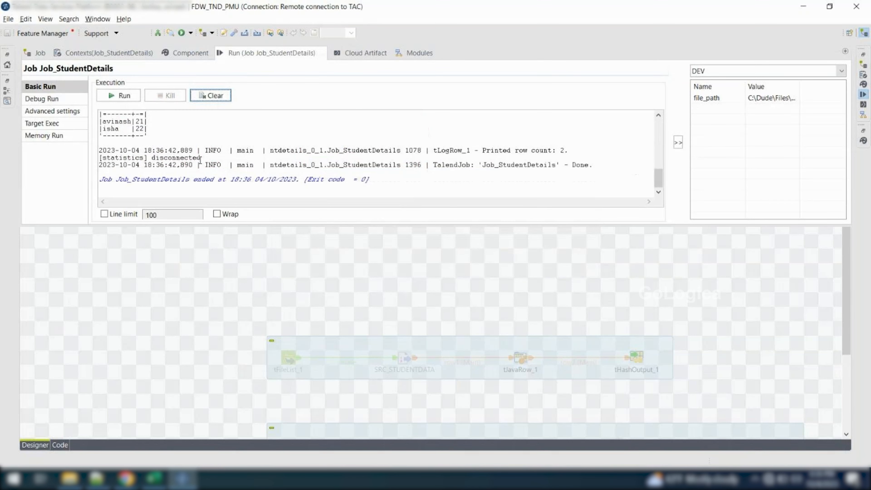
pyautogui.scroll(2, 201, 158)
pyautogui.moveTo(150, 174); pyautogui.dragTo(95, 148)
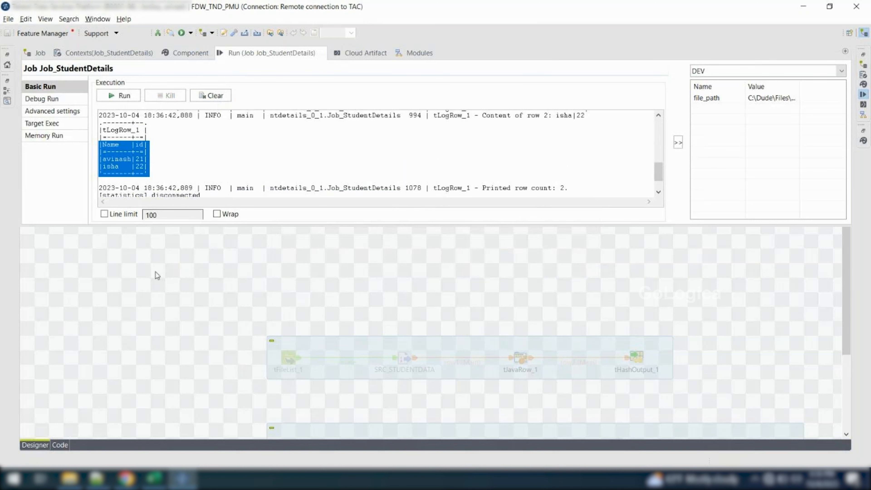
pyautogui.click(147, 287)
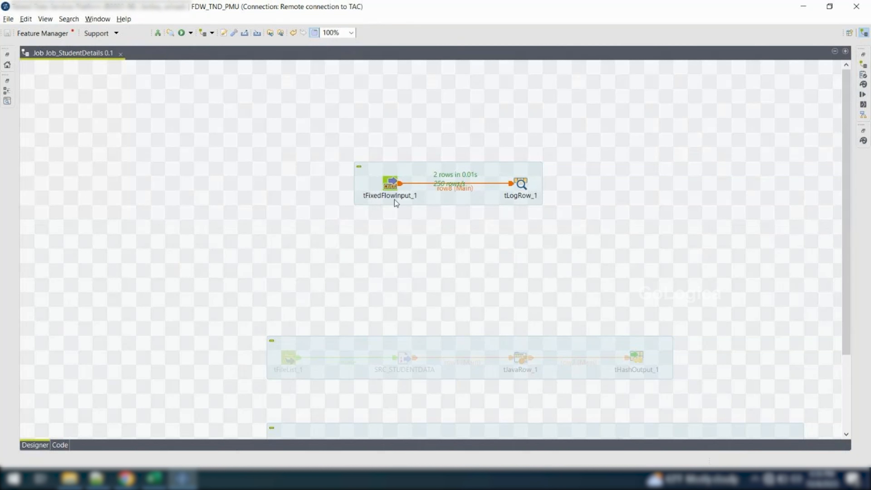
# Review the inline content settings of tFixedFlowInput_1, look over the other subjobs on the canvas and return to those settings
pyautogui.doubleClick(390, 183)
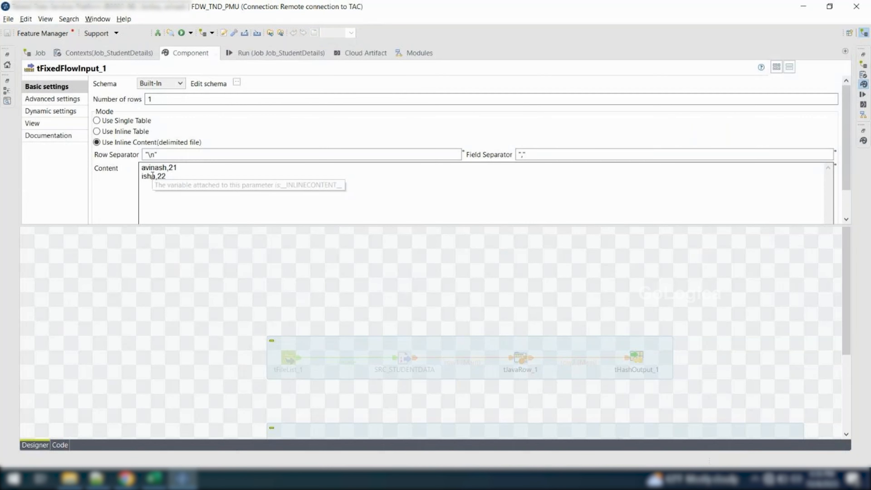
pyautogui.scroll(-1, 130, 210)
pyautogui.scroll(1, 131, 211)
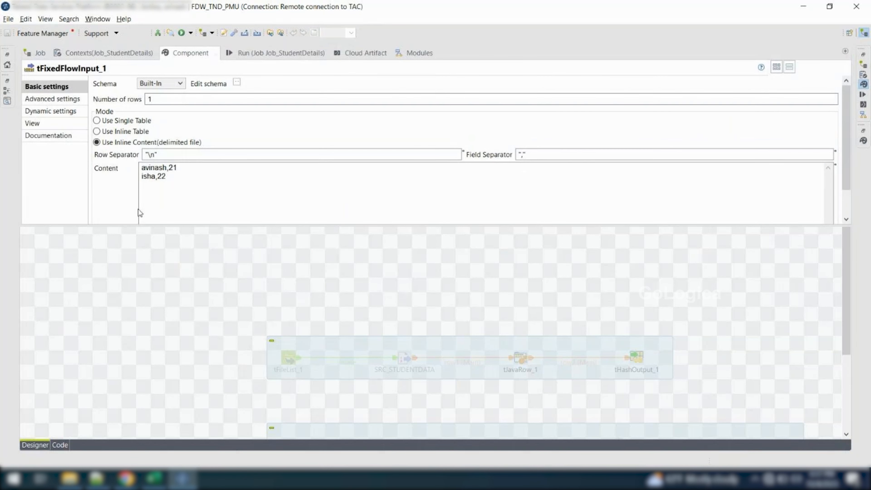
pyautogui.click(133, 306)
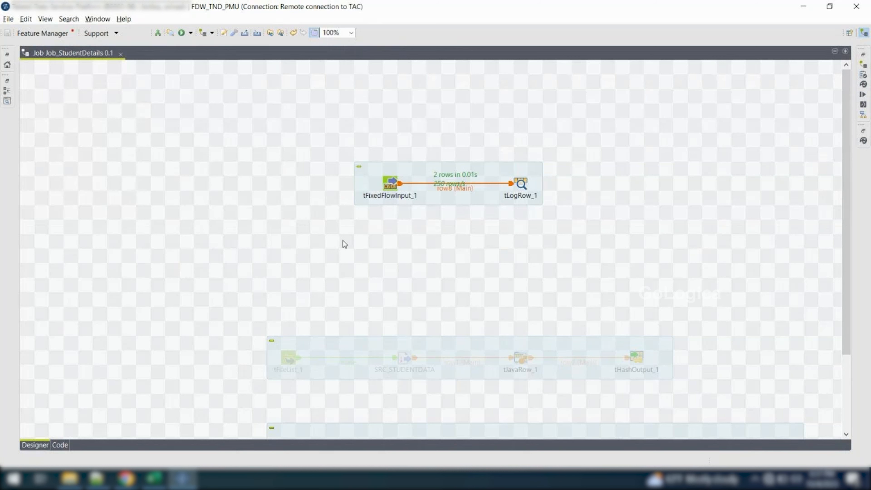
pyautogui.scroll(-3, 313, 279)
pyautogui.click(406, 254)
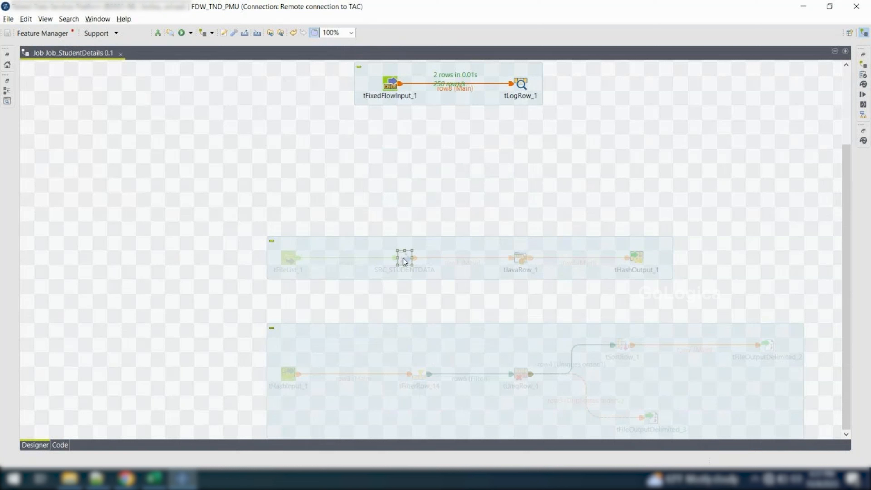
pyautogui.click(316, 201)
pyautogui.click(389, 90)
pyautogui.doubleClick(390, 85)
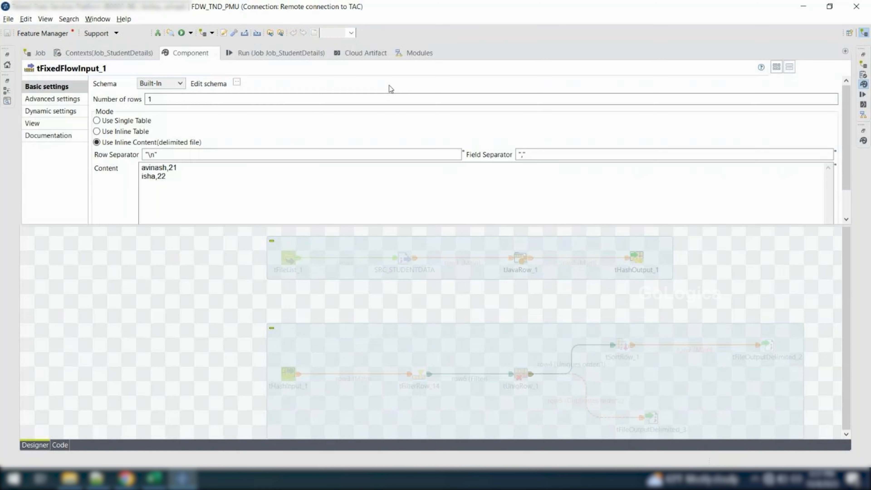
pyautogui.click(218, 177)
pyautogui.write('a')
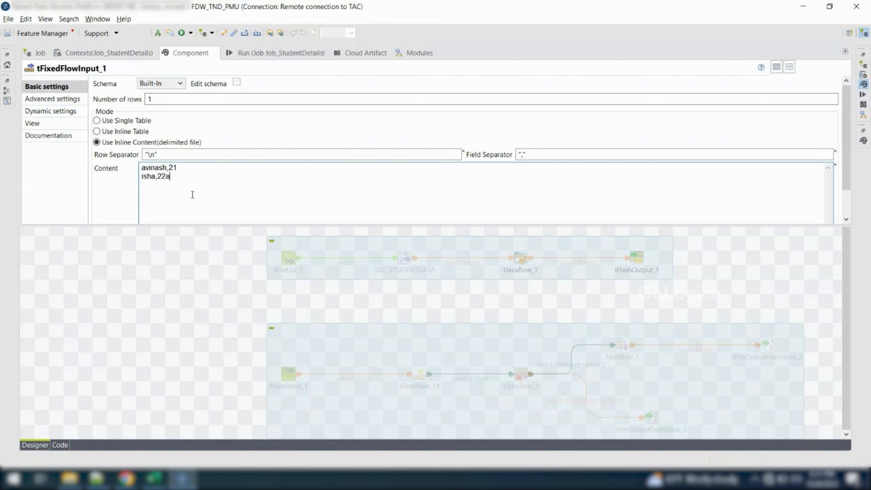
pyautogui.hotkey('ctrl', 'a')
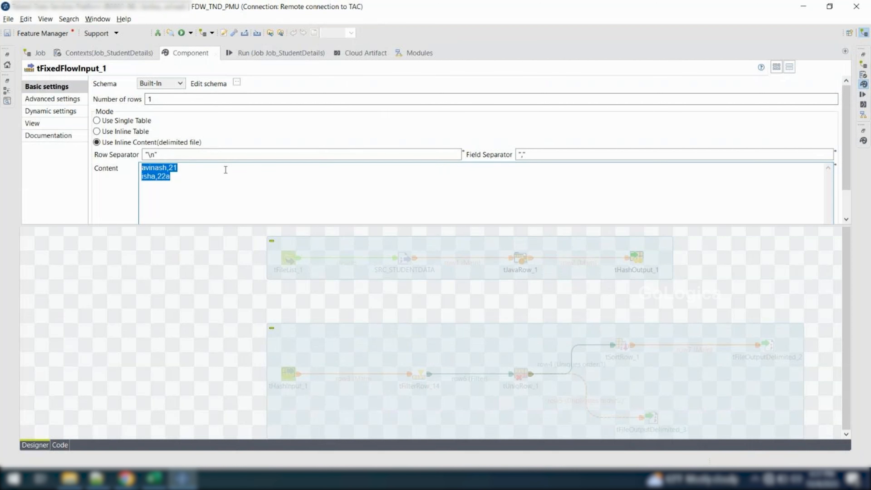
pyautogui.click(223, 216)
pyautogui.press('BackSpace')
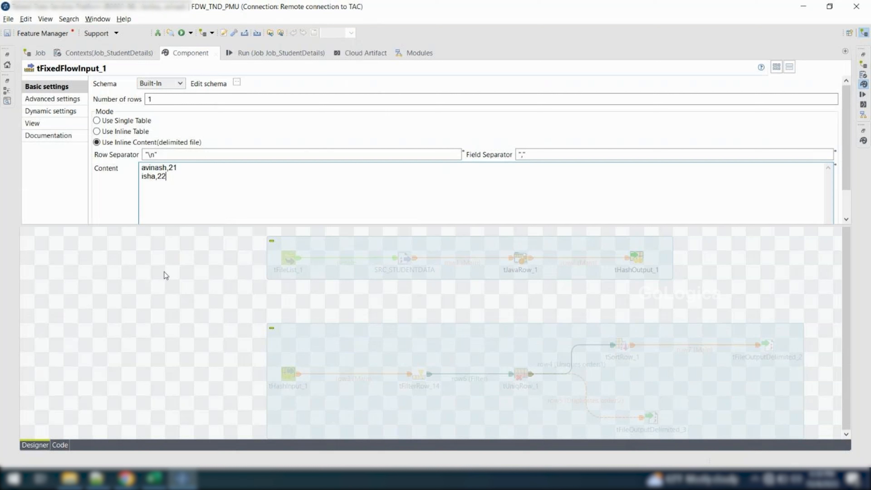
# Switch tFixedFlowInput_1 to Use Inline Table mode and add five rows to the inline table
pyautogui.click(97, 132)
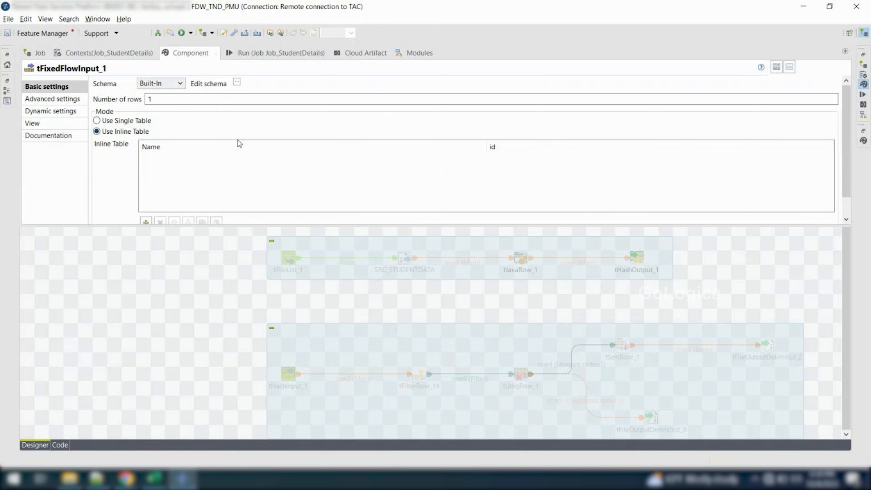
pyautogui.click(147, 221)
pyautogui.click(147, 221)
pyautogui.click(147, 221)
pyautogui.click(147, 221)
pyautogui.click(147, 221)
# Fill the first inline table row with a person's first name in quotes and the id 1
pyautogui.click(172, 158)
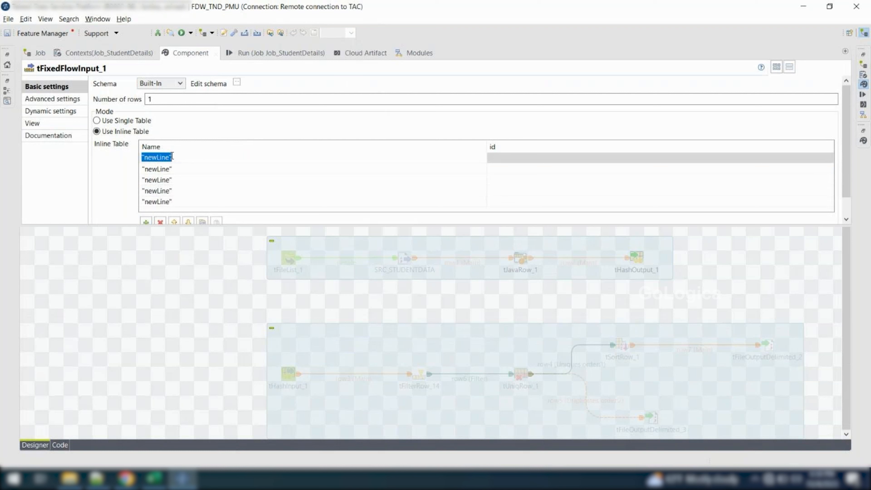
pyautogui.press('Home')
pyautogui.press('Right')
pyautogui.hotkey('shift', 'Right')
pyautogui.hotkey('shift', 'Right')
pyautogui.hotkey('shift', 'Right')
pyautogui.hotkey('shift', 'Right')
pyautogui.hotkey('shift', 'Right')
pyautogui.hotkey('shift', 'Right')
pyautogui.hotkey('shift', 'Right')
pyautogui.write('Avinash')
pyautogui.press('Tab')
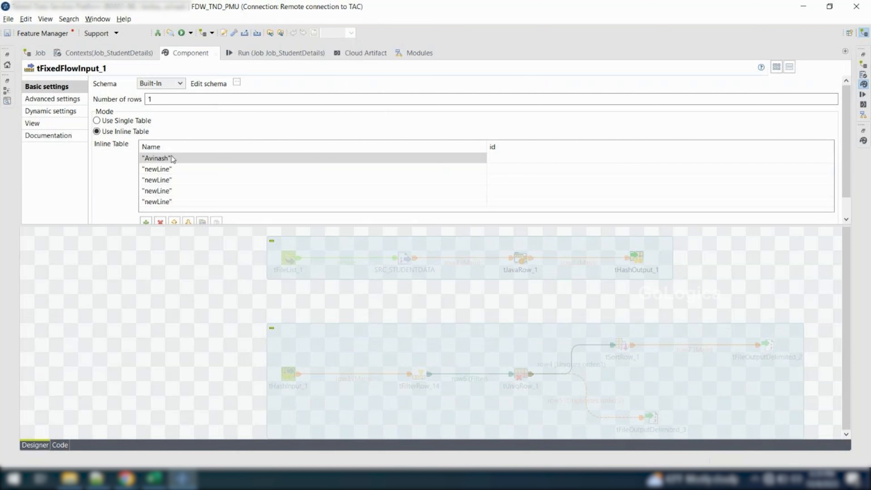
pyautogui.write('1')
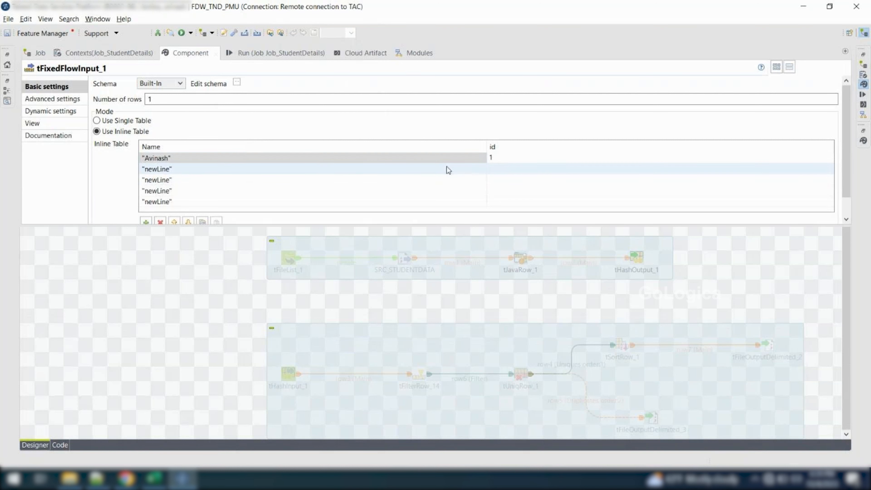
# Enter the ids 23, 3, 4 and 5 in the second to fifth rows of the inline table
pyautogui.click(507, 168)
pyautogui.write('23')
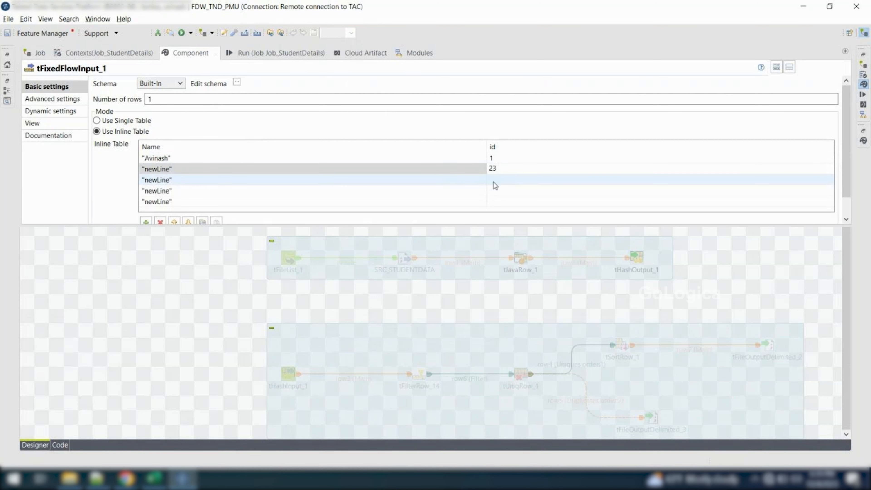
pyautogui.click(494, 182)
pyautogui.write('3')
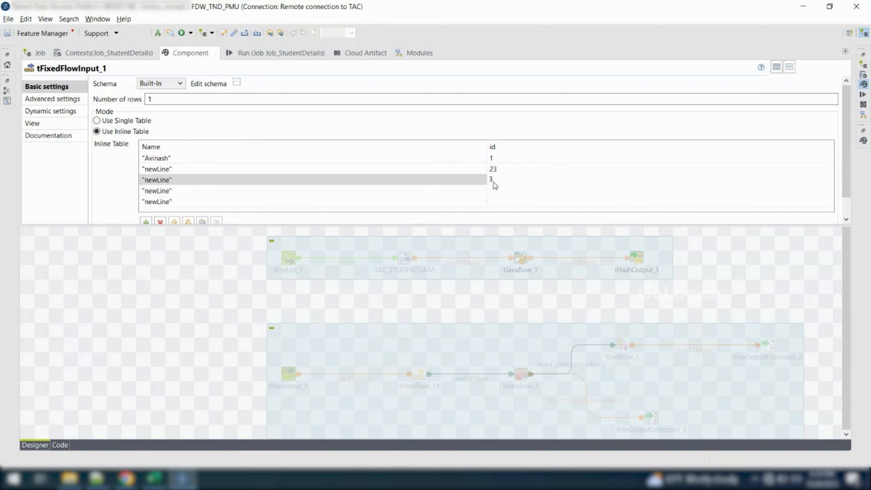
pyautogui.click(506, 190)
pyautogui.write('4')
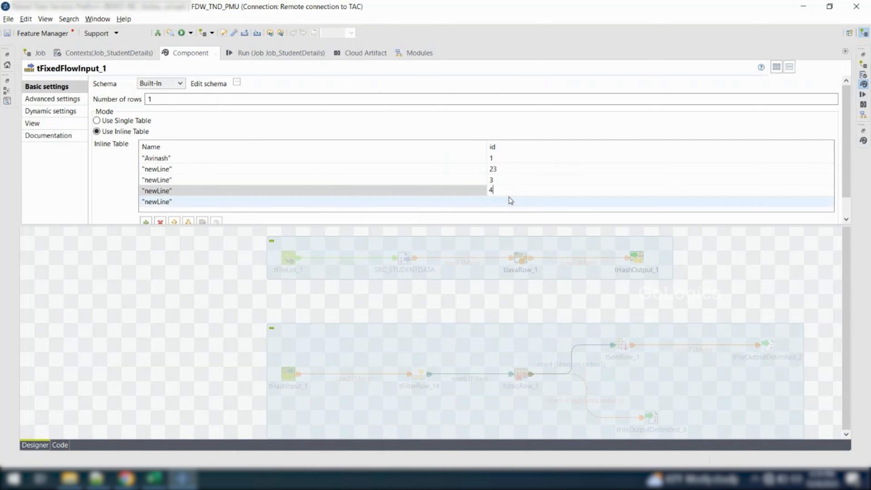
pyautogui.click(504, 202)
pyautogui.write('5')
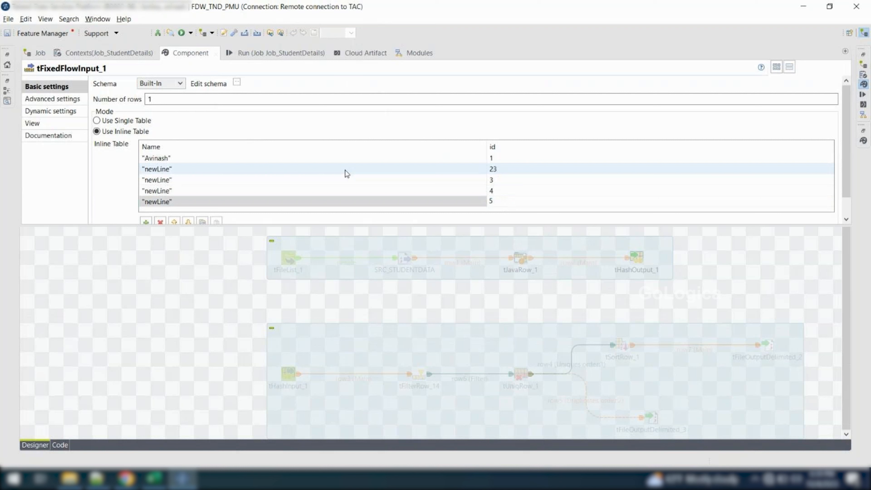
# Replace the placeholder names in the second and third inline table rows with "BOY" and "GG"
pyautogui.click(308, 168)
pyautogui.press('Home')
pyautogui.press('Right')
pyautogui.hotkey('shift', 'Right')
pyautogui.hotkey('shift', 'Right')
pyautogui.hotkey('shift', 'Right')
pyautogui.hotkey('shift', 'Right')
pyautogui.hotkey('shift', 'Right')
pyautogui.hotkey('shift', 'Right')
pyautogui.hotkey('shift', 'Right')
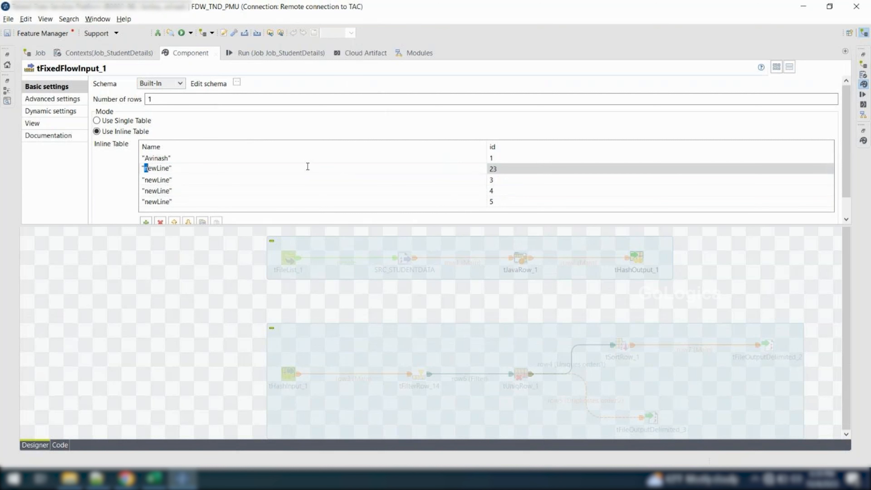
pyautogui.write('BOY')
pyautogui.click(246, 183)
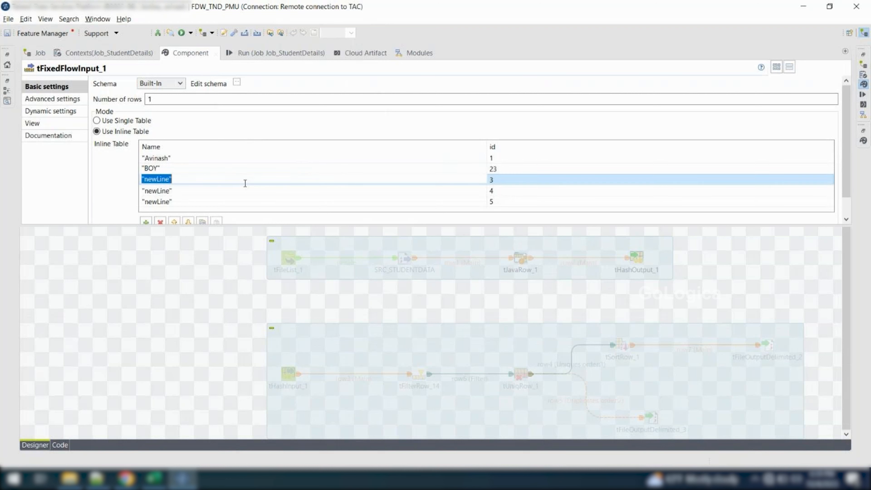
pyautogui.press('Home')
pyautogui.press('Right')
pyautogui.hotkey('shift', 'Right')
pyautogui.hotkey('shift', 'Right')
pyautogui.hotkey('shift', 'Right')
pyautogui.hotkey('shift', 'Right')
pyautogui.hotkey('shift', 'Right')
pyautogui.hotkey('shift', 'Right')
pyautogui.hotkey('shift', 'Right')
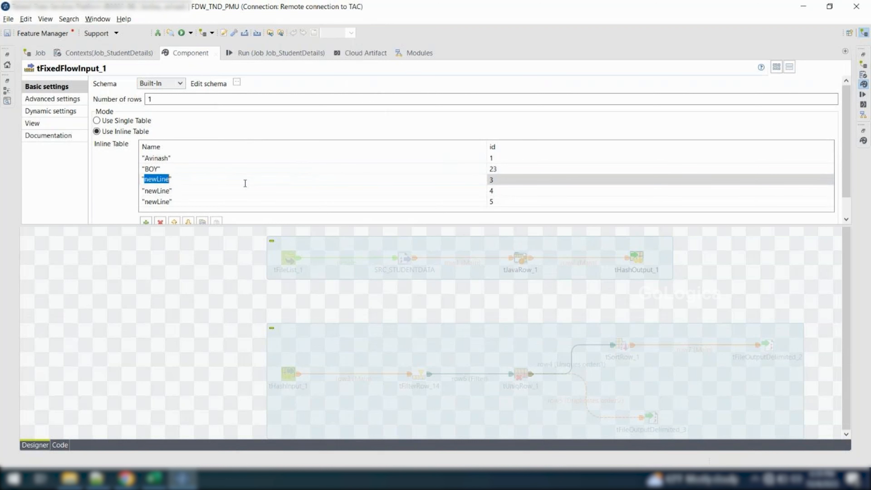
pyautogui.write('GG')
# Replace the placeholder names in the fourth and fifth inline table rows with "HH" and "II"
pyautogui.click(226, 189)
pyautogui.press('Home')
pyautogui.press('Right')
pyautogui.hotkey('shift', 'Right')
pyautogui.hotkey('shift', 'Right')
pyautogui.hotkey('shift', 'Right')
pyautogui.hotkey('shift', 'Right')
pyautogui.hotkey('shift', 'Right')
pyautogui.hotkey('shift', 'Right')
pyautogui.hotkey('shift', 'Right')
pyautogui.hotkey('shift', 'Right')
pyautogui.write('HH"')
pyautogui.press('Return')
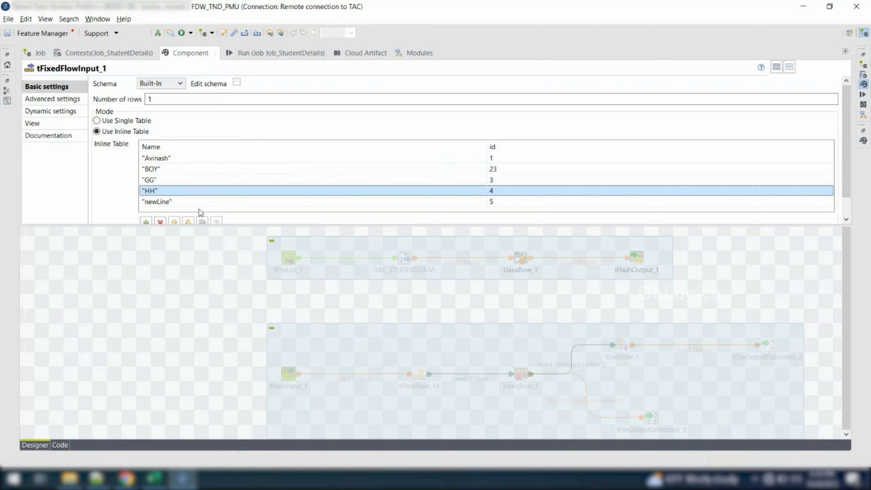
pyautogui.click(194, 203)
pyautogui.press('End')
pyautogui.press('Left')
pyautogui.hotkey('shift', 'Left')
pyautogui.hotkey('shift', 'Left')
pyautogui.hotkey('shift', 'Left')
pyautogui.hotkey('shift', 'Left')
pyautogui.hotkey('shift', 'Left')
pyautogui.hotkey('shift', 'Left')
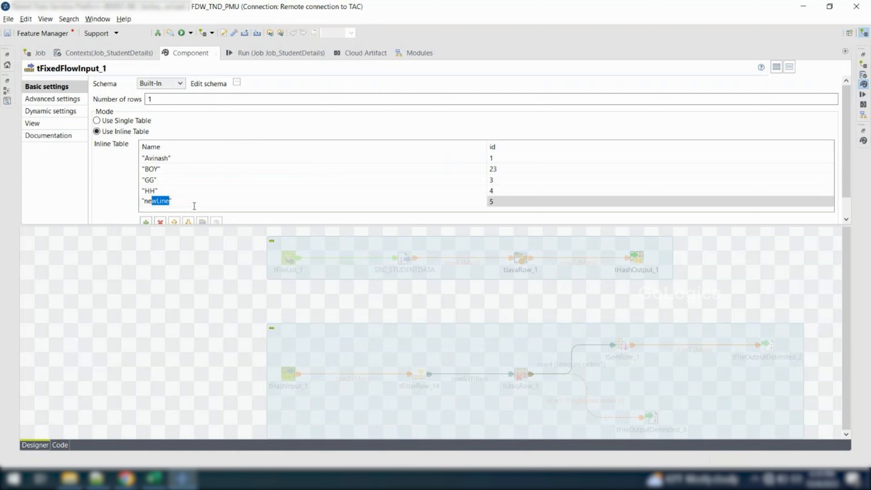
pyautogui.hotkey('shift', 'Left')
pyautogui.write('I')
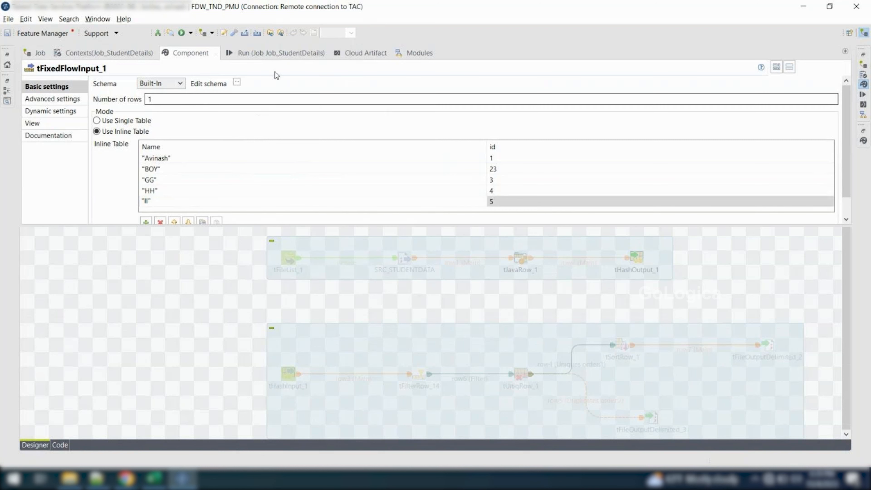
# Clear the console, run Job_StudentDetails with the inline table and highlight the rows printed by tLogRow_1
pyautogui.click(269, 54)
pyautogui.click(210, 95)
pyautogui.click(122, 99)
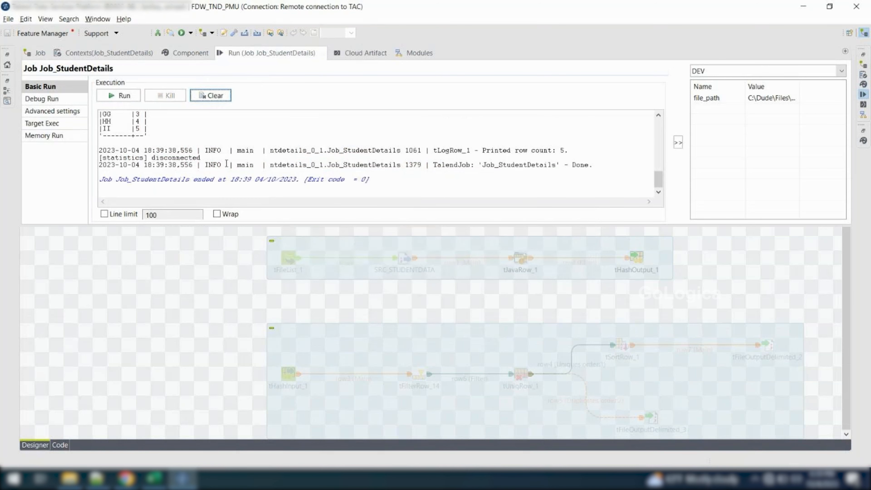
pyautogui.scroll(1, 192, 163)
pyautogui.scroll(1, 192, 162)
pyautogui.moveTo(163, 165); pyautogui.dragTo(102, 132)
pyautogui.click(180, 281)
# Reopen the settings of tFixedFlowInput_1, switch the mode to Use Single Table and select the Name row
pyautogui.scroll(3, 177, 287)
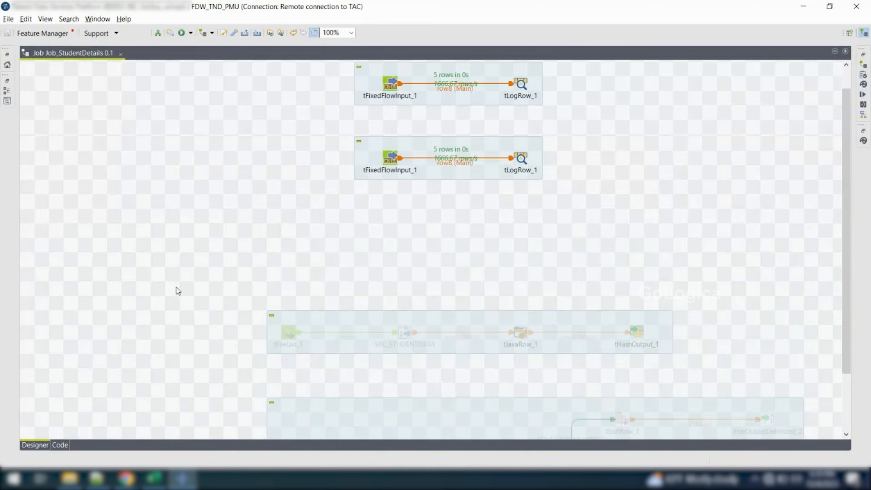
pyautogui.doubleClick(395, 193)
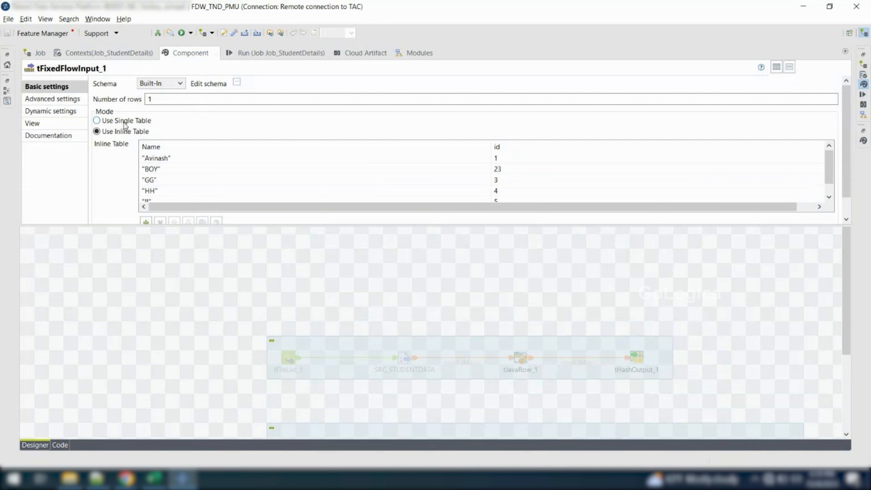
pyautogui.click(122, 122)
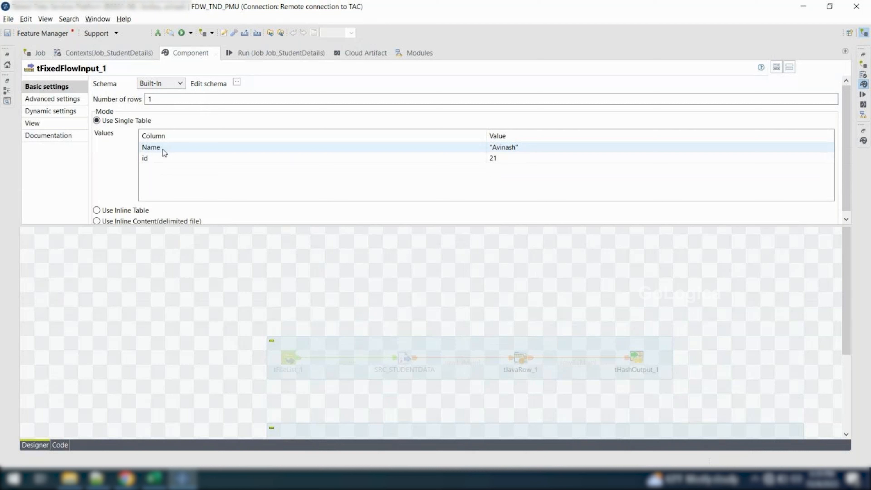
pyautogui.click(163, 150)
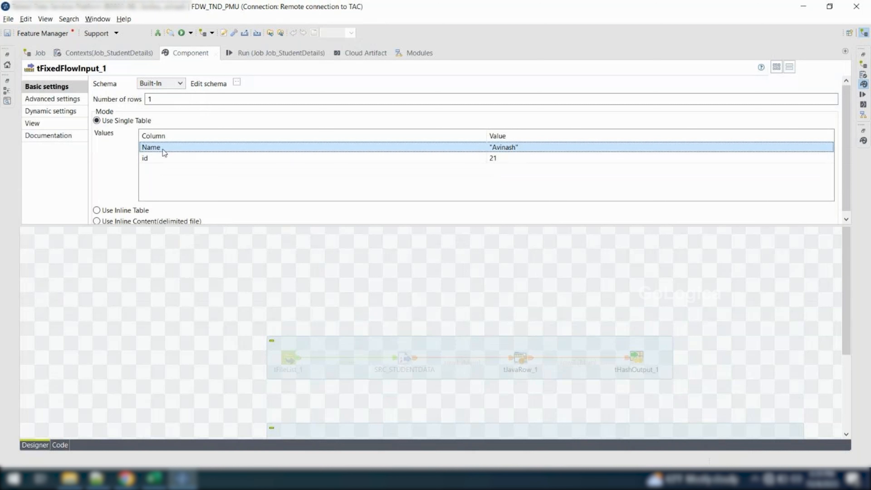
# Examine the Name and id columns and their values in the single table of tFixedFlowInput_1
pyautogui.click(163, 160)
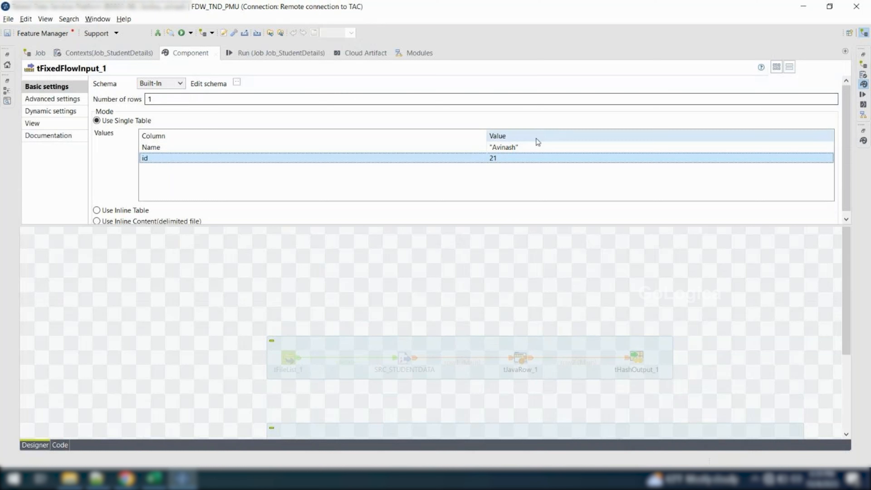
pyautogui.click(529, 145)
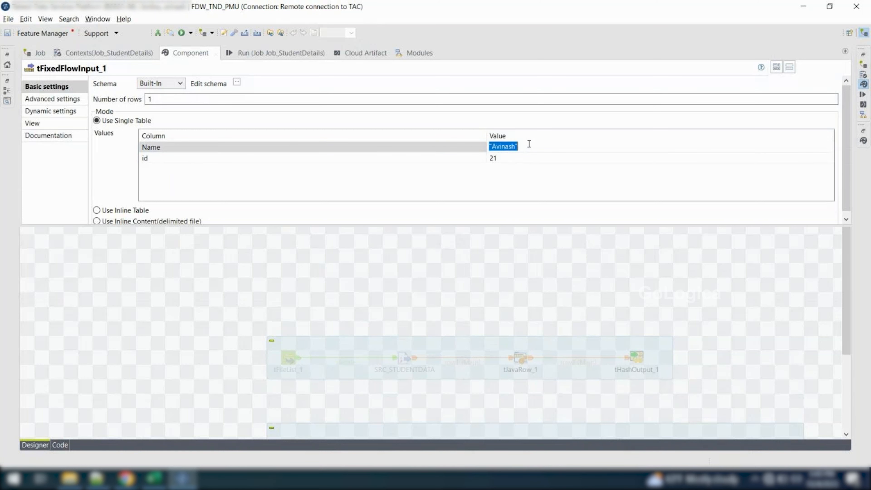
pyautogui.click(512, 159)
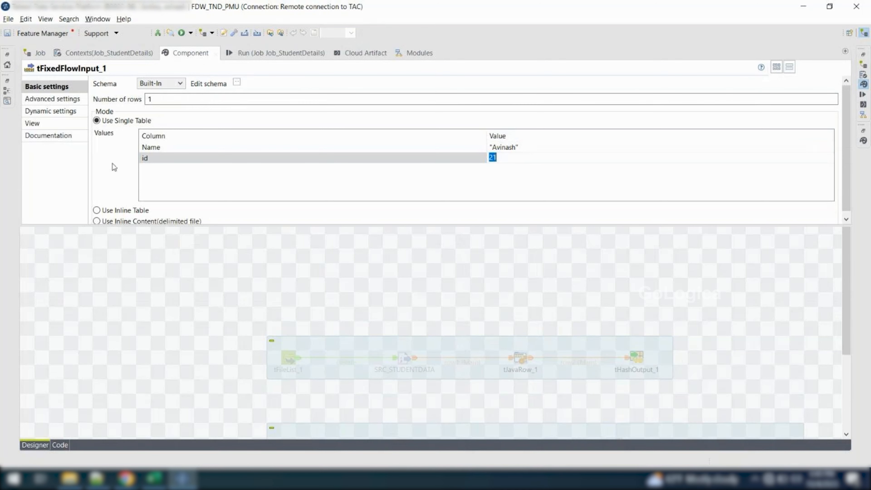
# Switch tFixedFlowInput_1 through Use Inline Table to Use Inline Content (delimited file) and review its content rows and separators
pyautogui.scroll(-1, 111, 164)
pyautogui.click(97, 205)
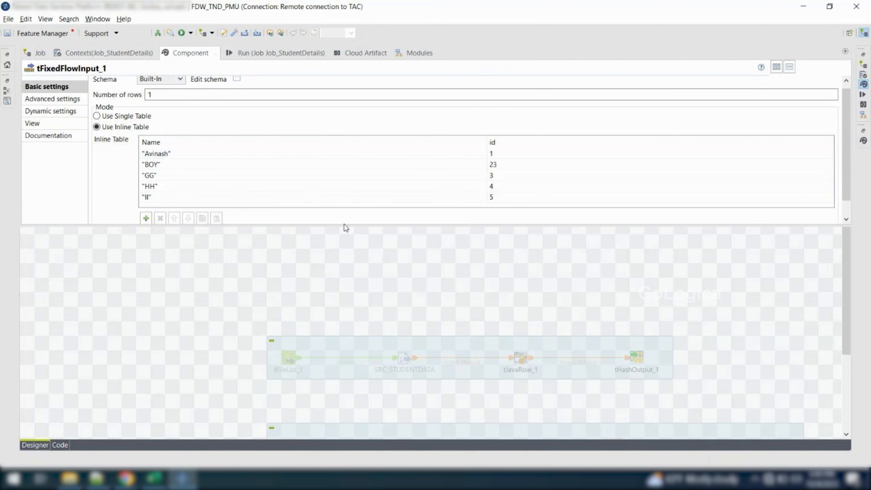
pyautogui.scroll(-1, 345, 223)
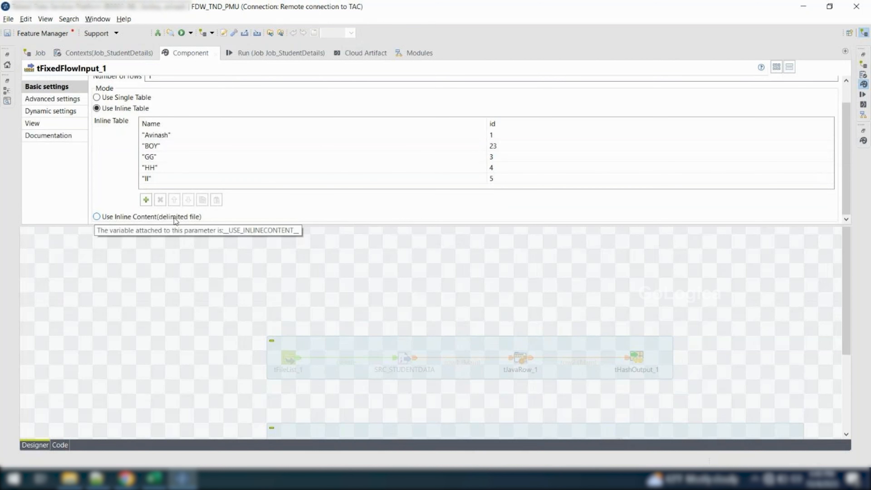
pyautogui.click(115, 220)
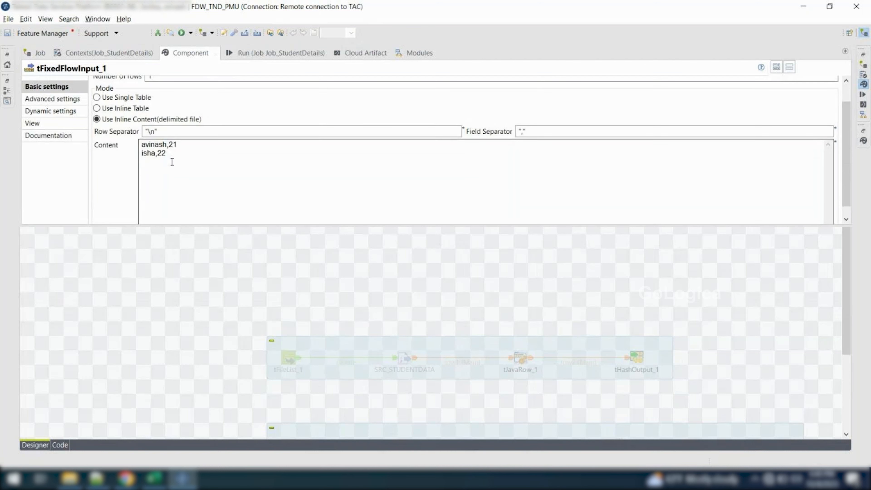
pyautogui.moveTo(174, 156); pyautogui.dragTo(108, 140)
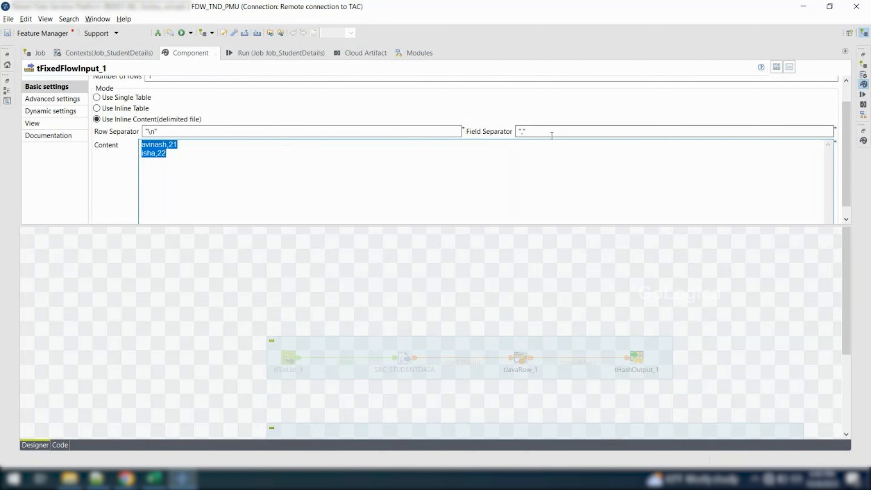
pyautogui.click(358, 194)
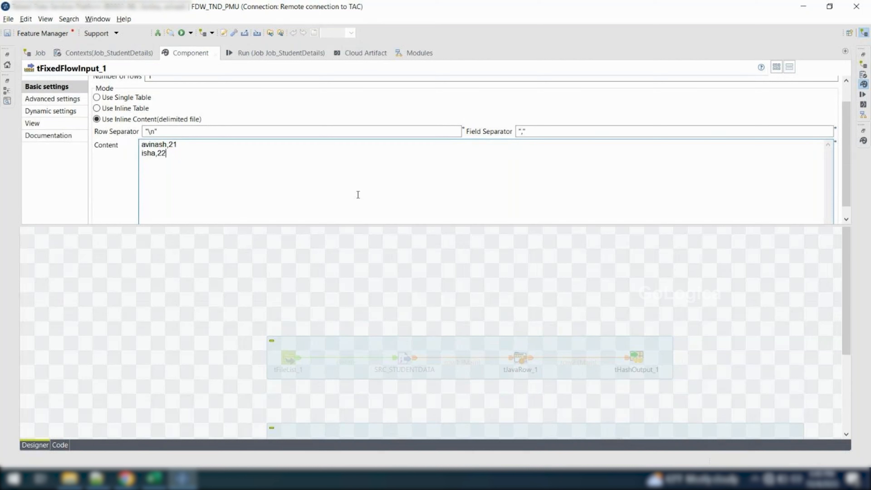
pyautogui.click(248, 271)
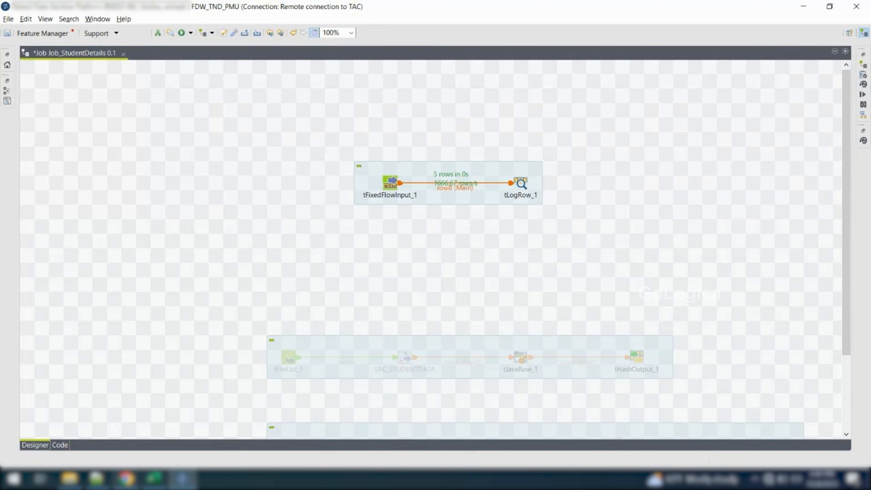
# Switch to the Excel component notes and enter "tfixedflowinput" in cell A30
pyautogui.click(154, 478)
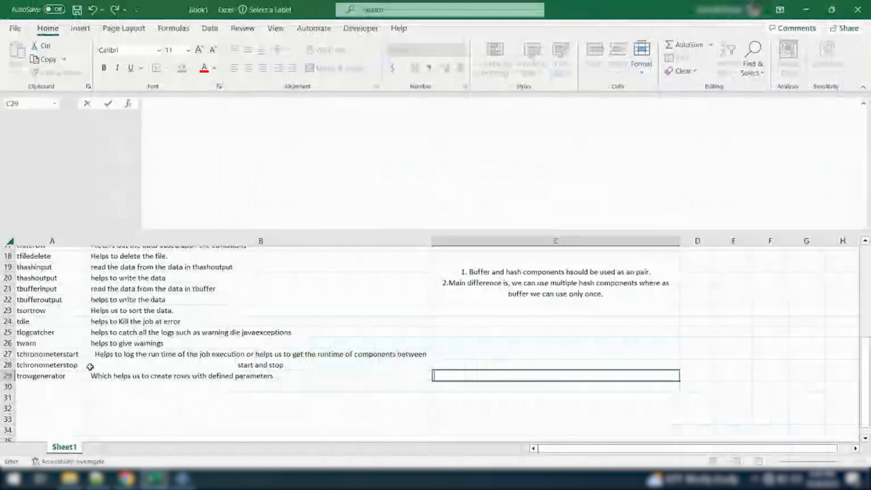
pyautogui.write('tf')
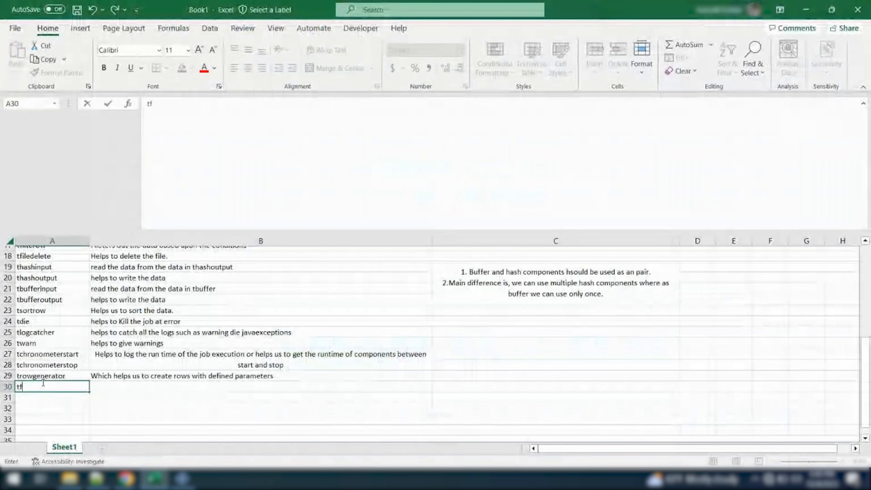
pyautogui.write('ixedf')
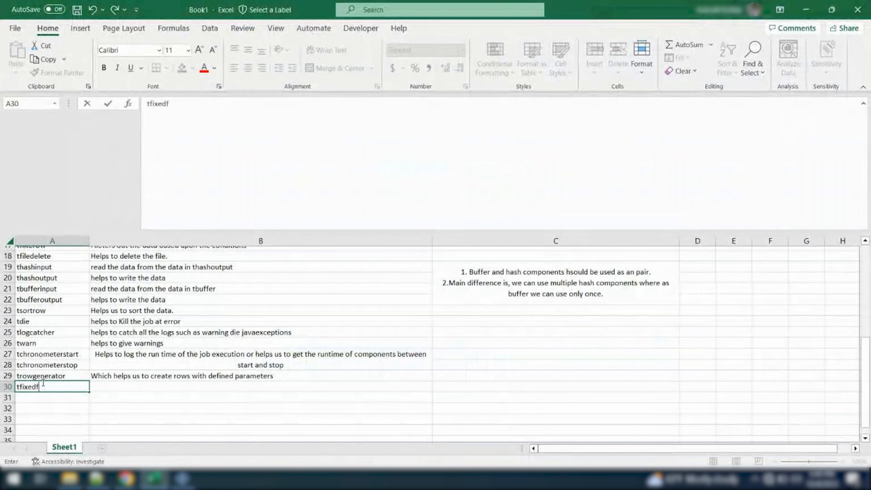
pyautogui.write('lowinput')
# Enter the description "Helps us to generate records" in cell B30 for tfixedflowinput
pyautogui.click(127, 386)
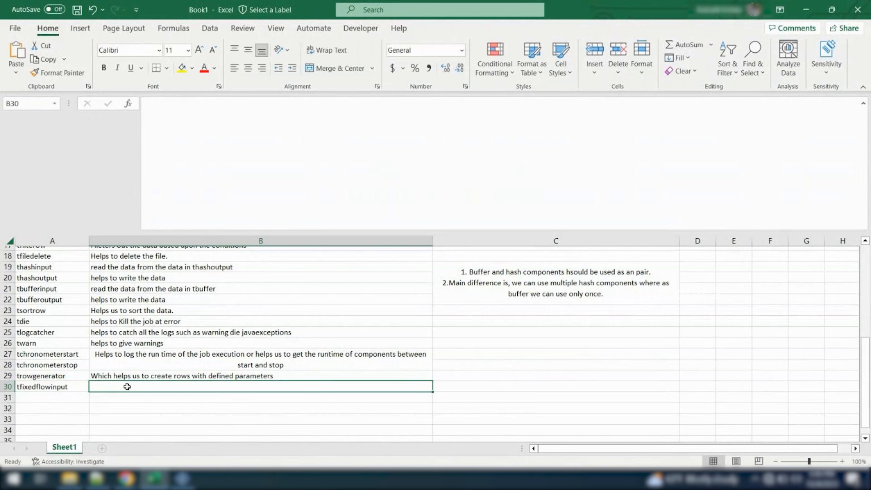
pyautogui.write('Helpos')
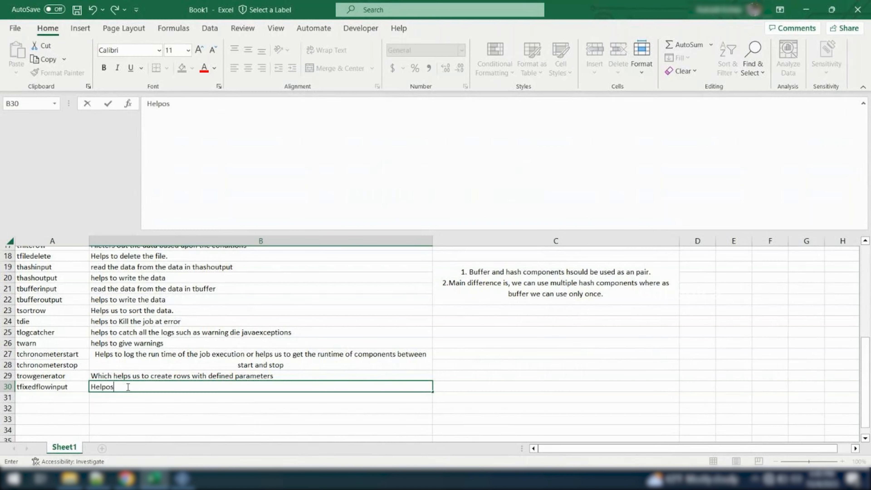
pyautogui.press('BackSpace')
pyautogui.press('BackSpace')
pyautogui.write('s us to generate records')
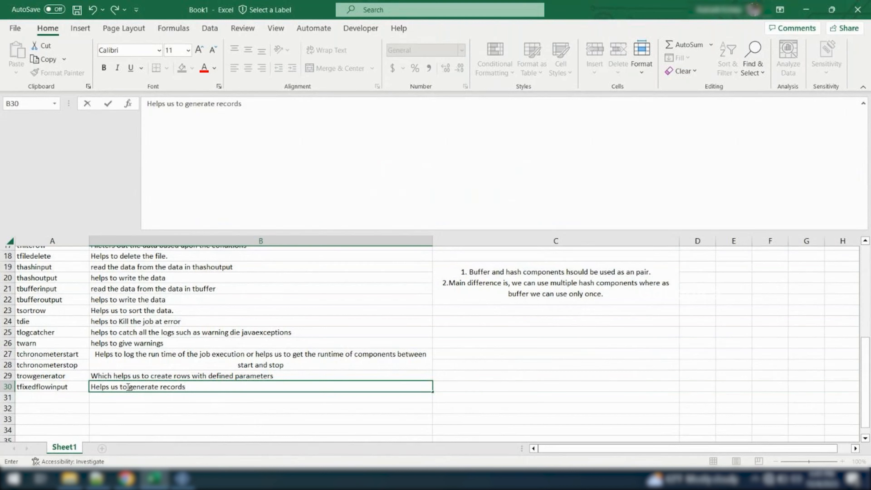
# Insert "fixed number of" before "records" in B30 so the description reads "Helps us to generate fixed number of records"
pyautogui.press('Left')
pyautogui.click(127, 387)
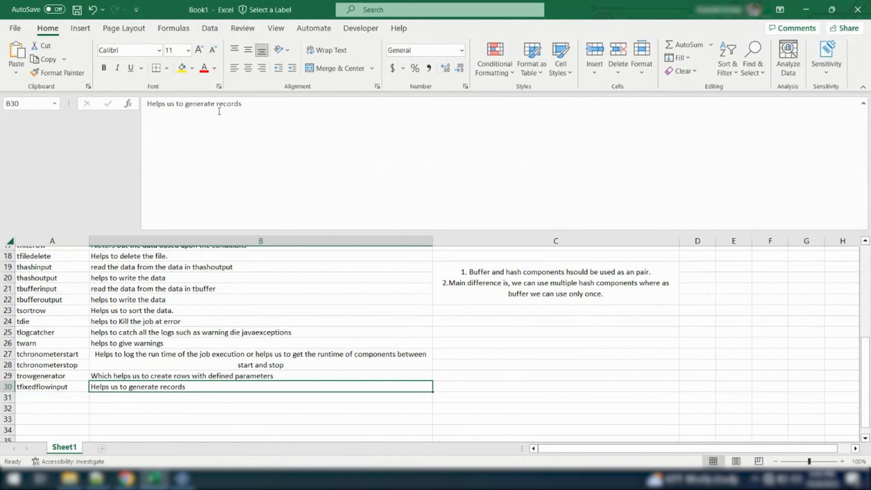
pyautogui.click(217, 104)
pyautogui.write('fixed number')
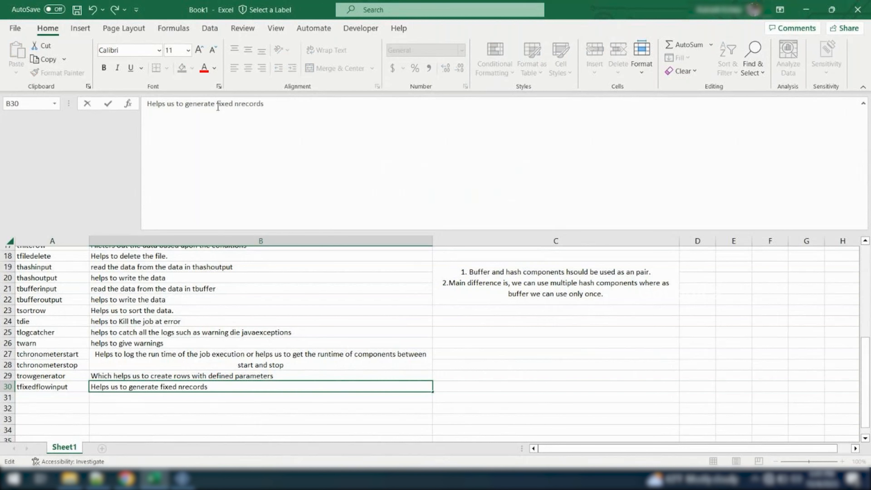
pyautogui.write(' of')
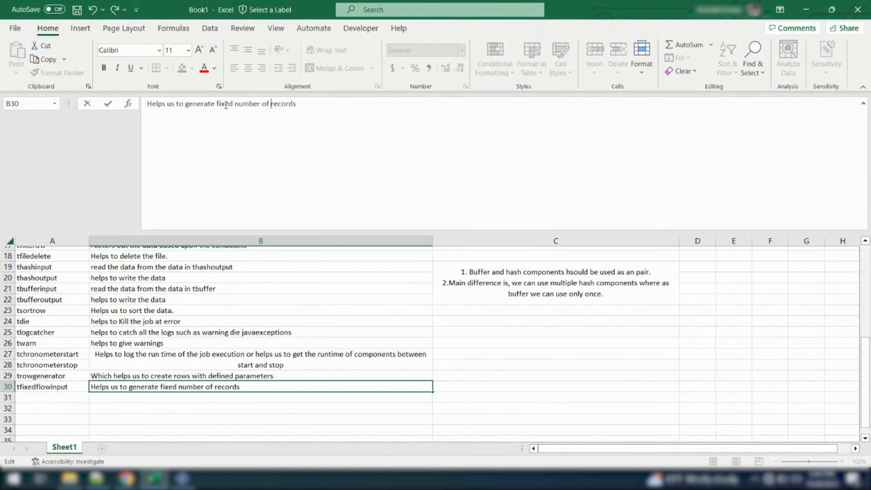
pyautogui.click(206, 405)
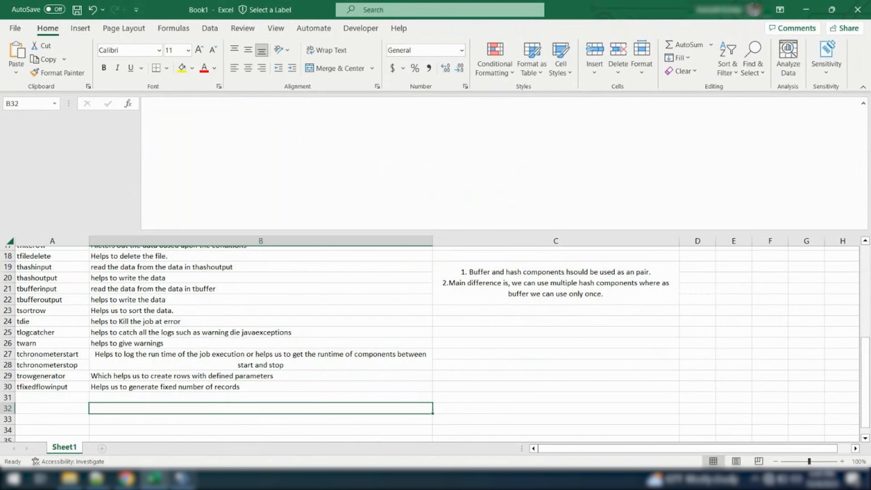
# Switch back to Talend Studio and browse the component palette's Technical, XML, Talend Cloud, System and Stitch Data Loader categories
pyautogui.click(180, 479)
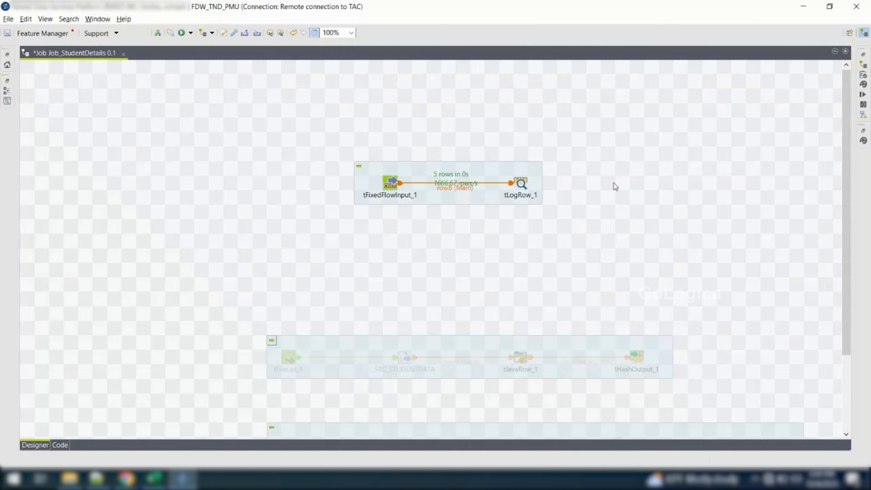
pyautogui.click(864, 145)
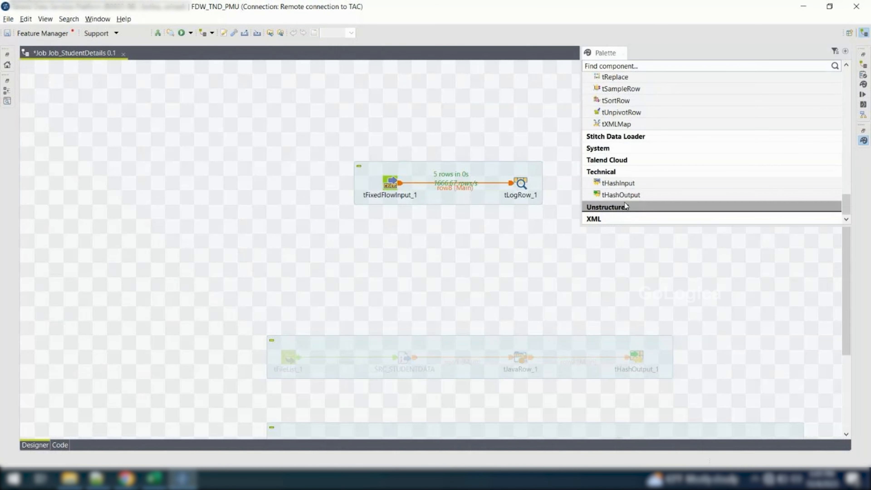
pyautogui.click(613, 171)
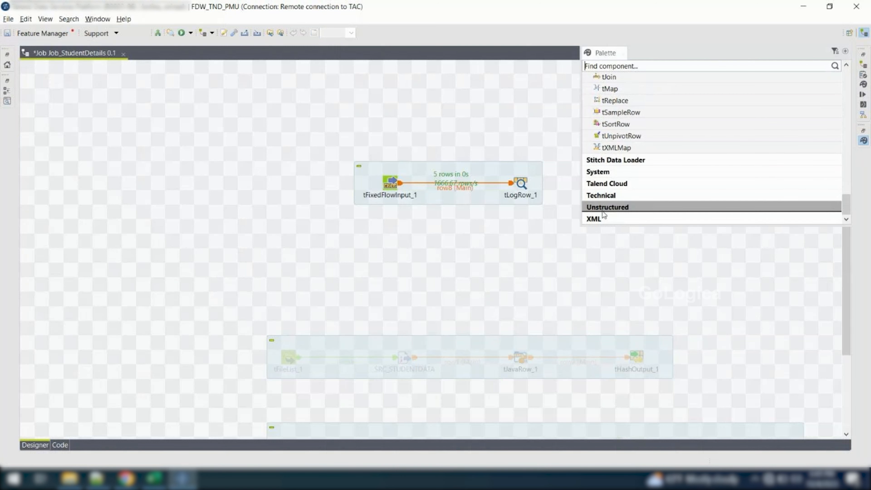
pyautogui.click(605, 217)
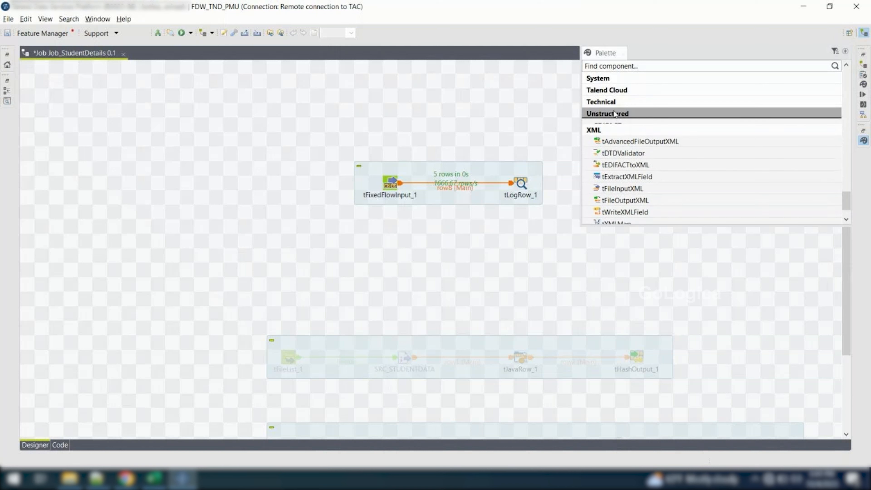
pyautogui.click(609, 103)
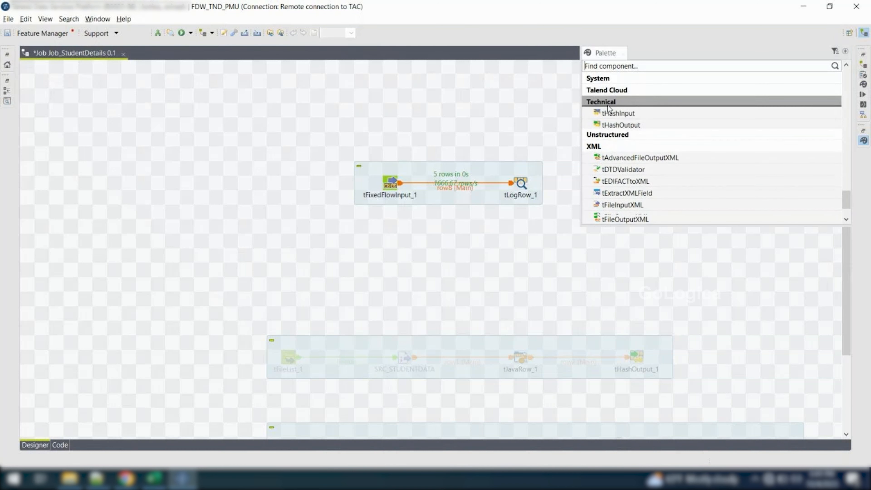
pyautogui.click(619, 93)
pyautogui.click(619, 93)
pyautogui.click(605, 82)
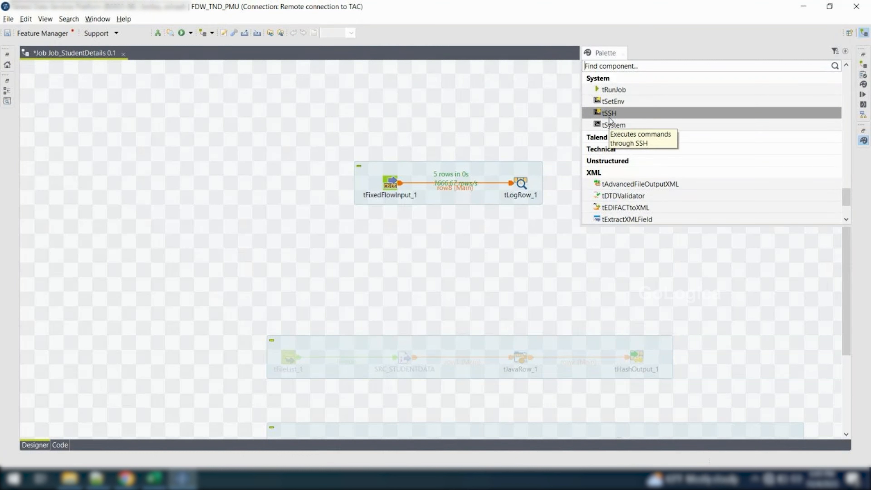
pyautogui.scroll(2, 608, 120)
pyautogui.click(609, 126)
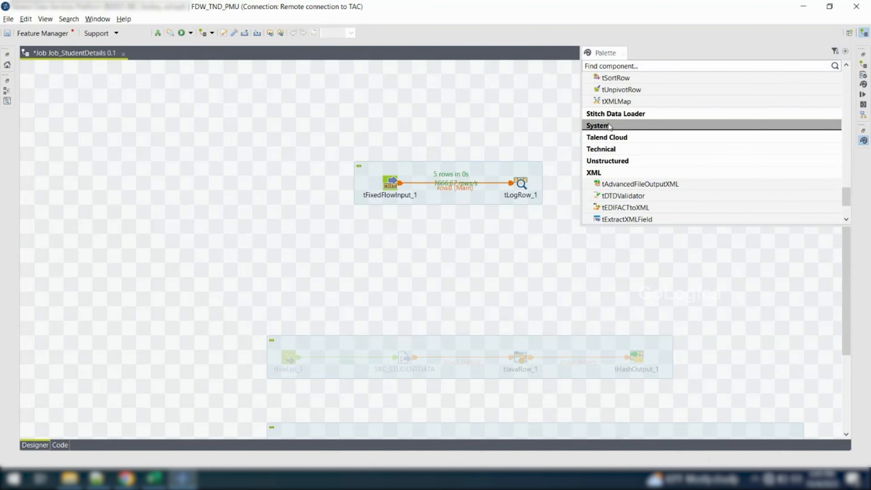
pyautogui.click(623, 116)
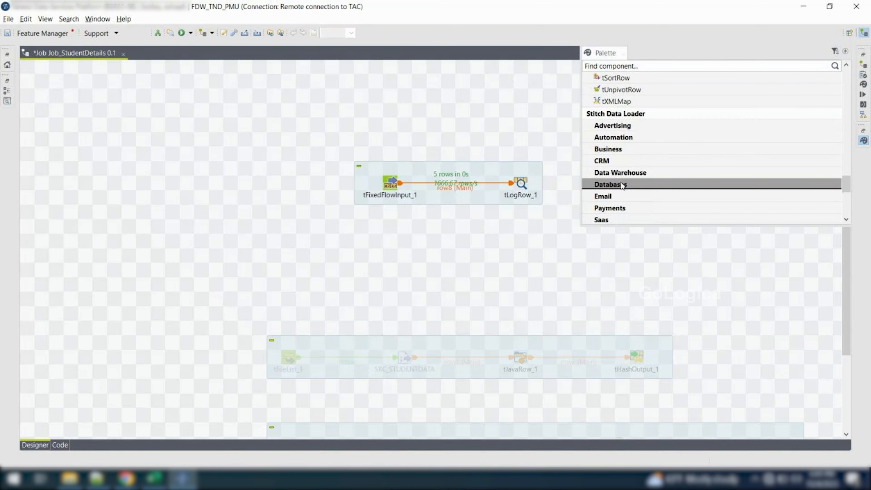
pyautogui.scroll(2, 622, 155)
pyautogui.click(624, 137)
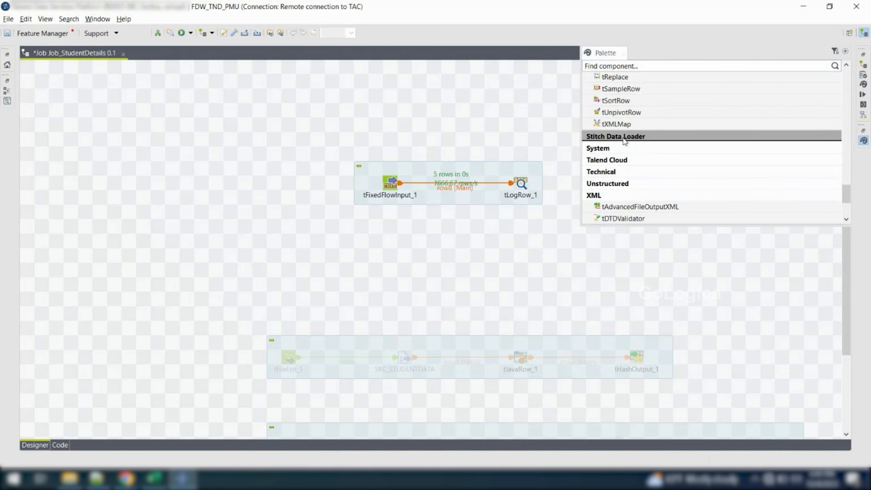
# Add a tSystem and a tSSH component from the System category to the empty canvas area below the tFixedFlowInput_1 flow
pyautogui.click(609, 146)
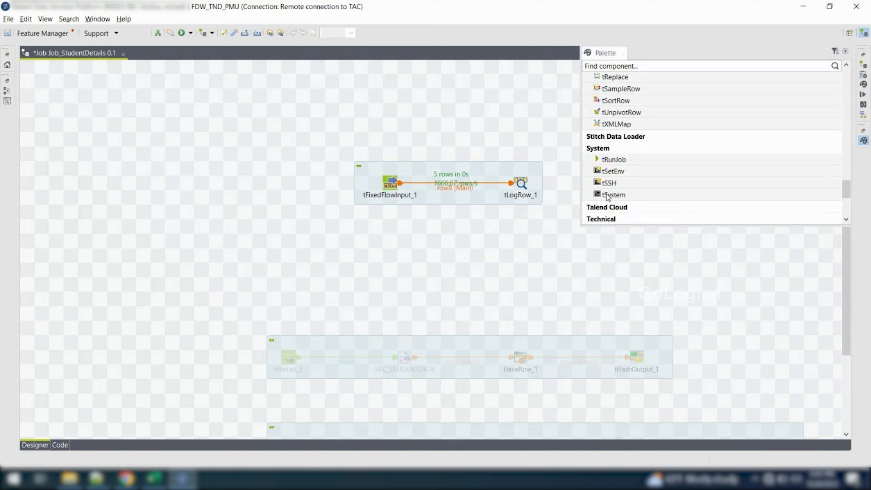
pyautogui.moveTo(629, 194); pyautogui.dragTo(376, 255)
pyautogui.moveTo(629, 187)
pyautogui.mouseDown()
pyautogui.moveTo(563, 205)
pyautogui.moveTo(260, 240)
pyautogui.mouseUp()
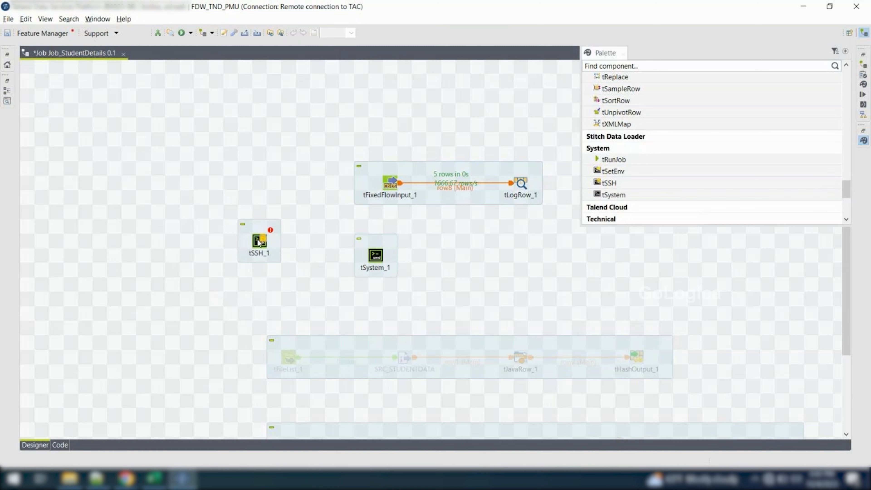
# Examine the basic settings of tSystem_1 and tSSH_1, including the command and environment variables of tSystem_1
pyautogui.doubleClick(371, 260)
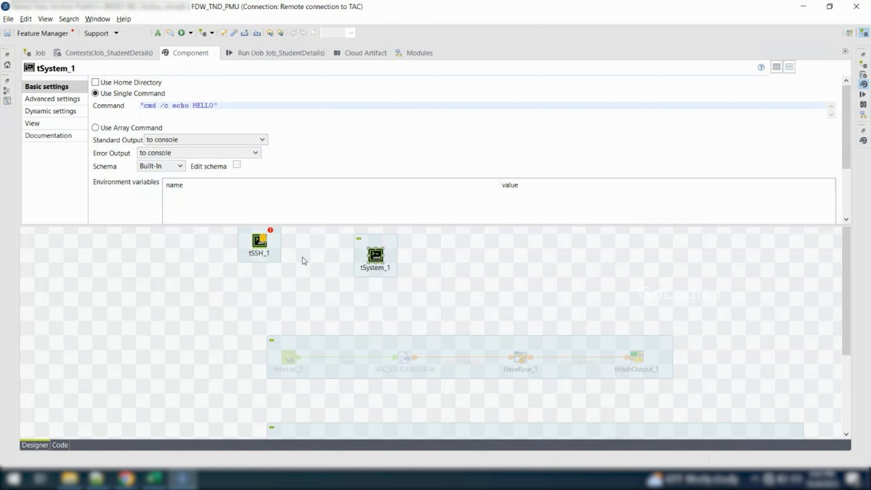
pyautogui.click(331, 240)
pyautogui.moveTo(354, 225); pyautogui.dragTo(412, 285)
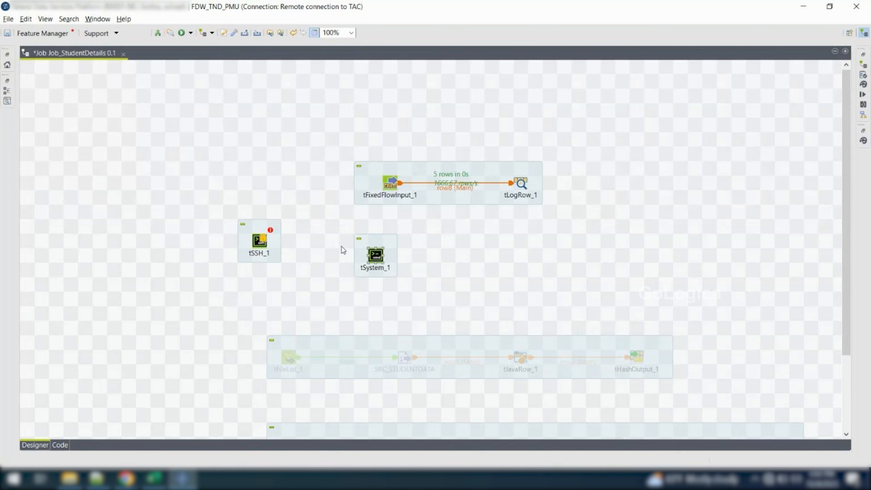
pyautogui.click(265, 244)
pyautogui.doubleClick(263, 244)
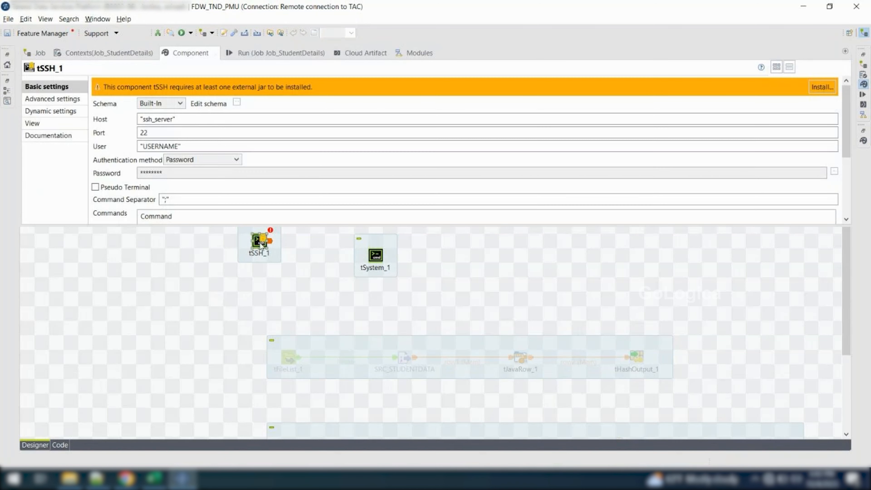
pyautogui.doubleClick(373, 259)
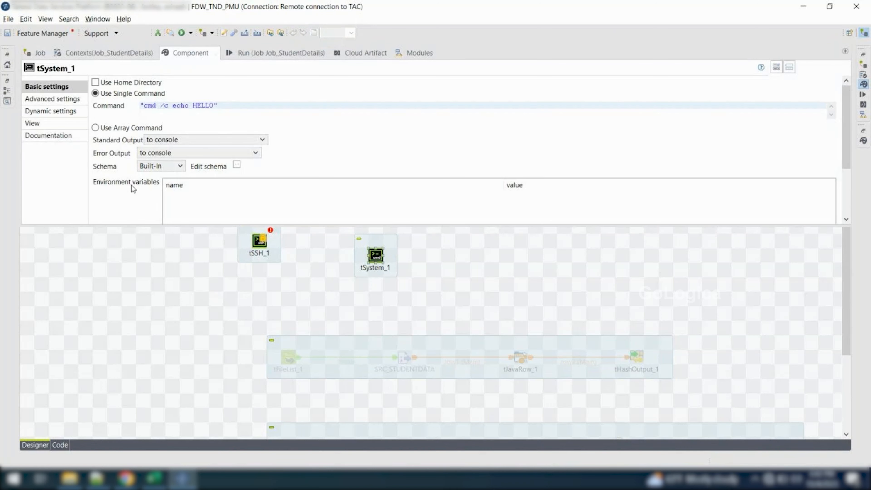
pyautogui.scroll(-3, 131, 186)
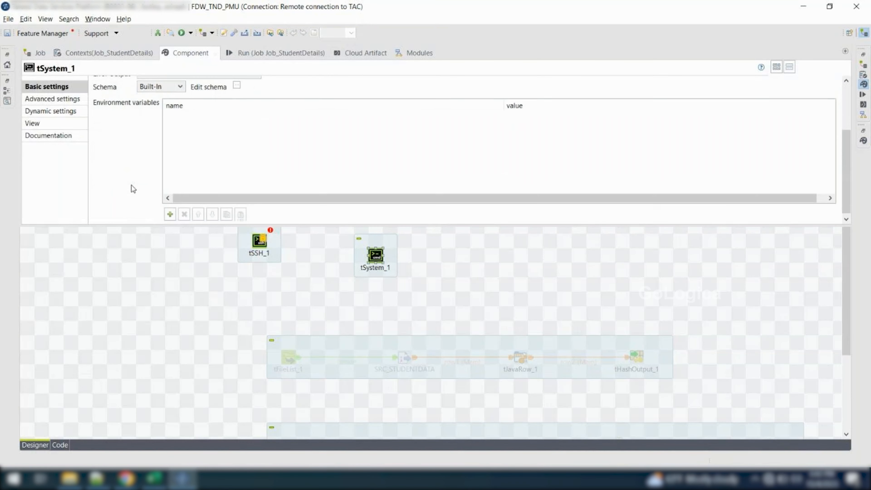
# Review the basic settings of tSSH_1, from the host and authentication fields down to the commands list
pyautogui.scroll(2, 134, 189)
pyautogui.click(237, 308)
pyautogui.click(258, 241)
pyautogui.doubleClick(256, 241)
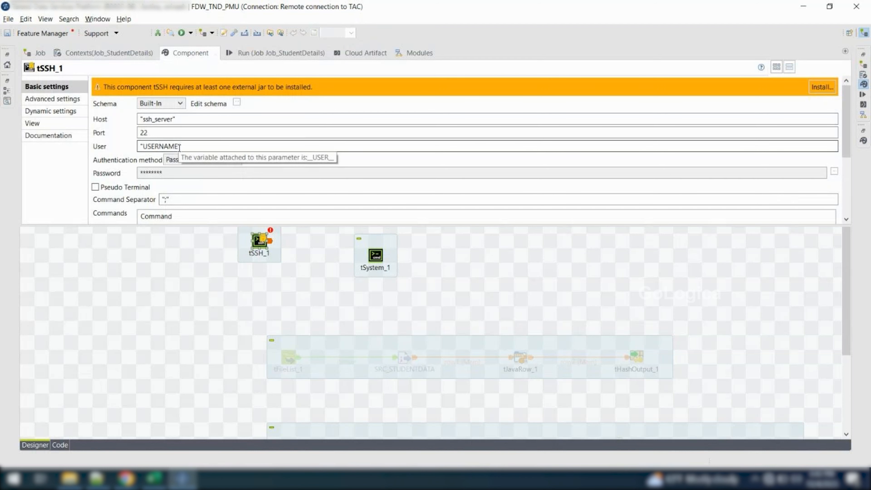
pyautogui.scroll(-3, 179, 148)
pyautogui.scroll(1, 206, 170)
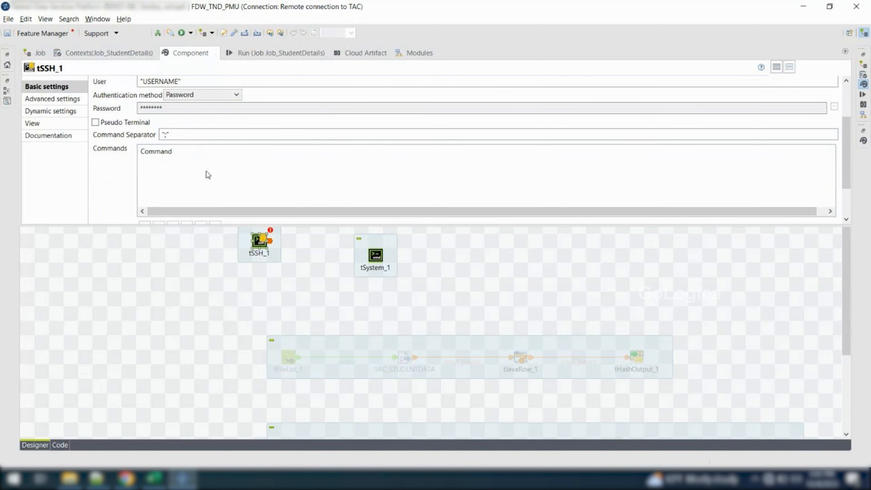
# Delete the tSSH_1 and tSystem_1 components from the job canvas
pyautogui.click(137, 252)
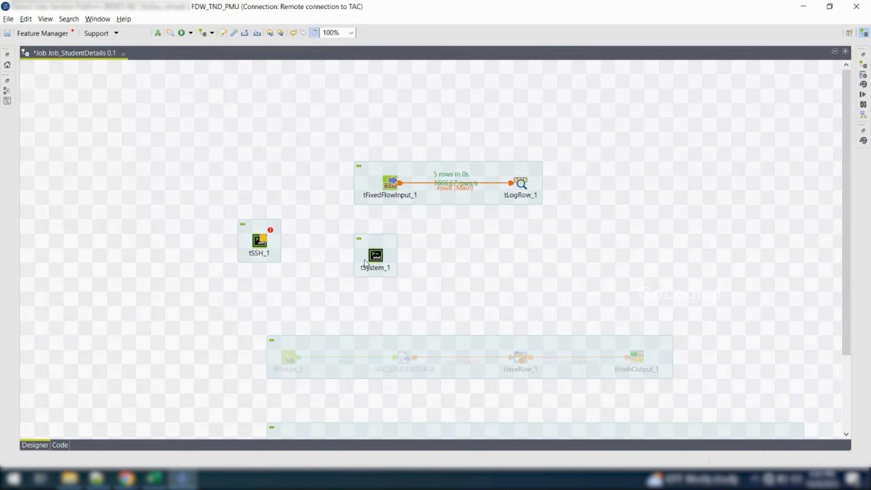
pyautogui.moveTo(219, 212); pyautogui.dragTo(406, 277)
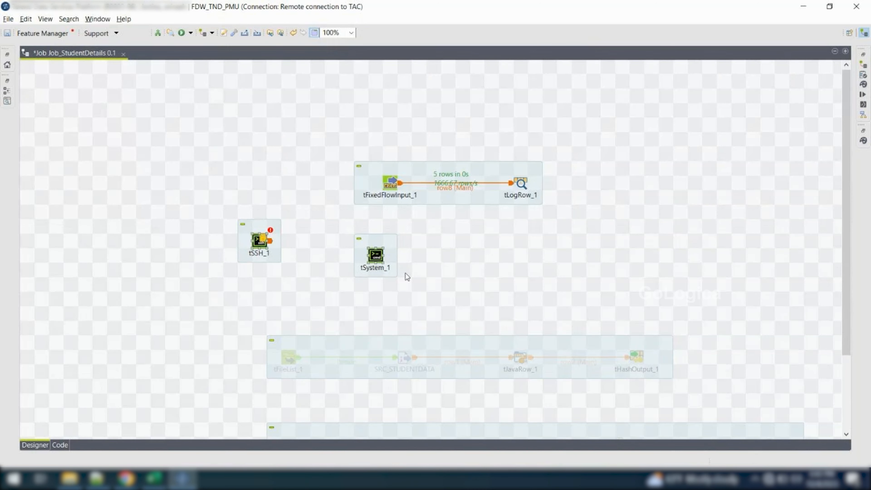
pyautogui.press('Delete')
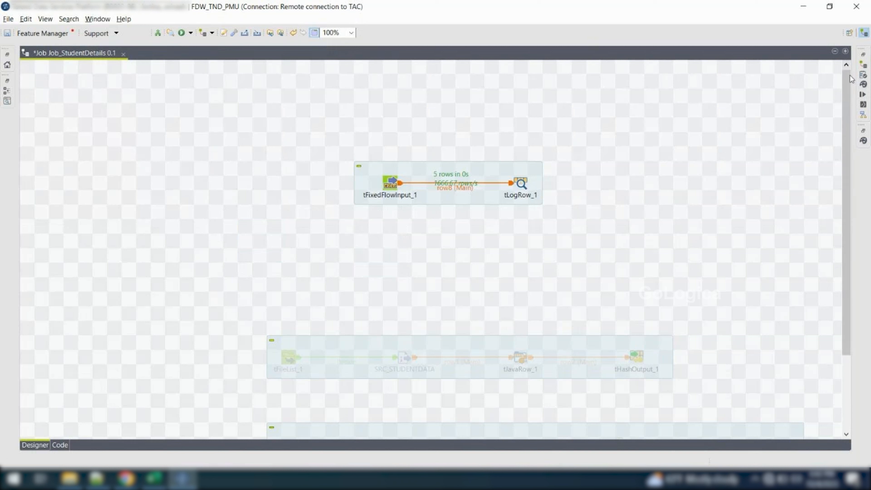
# Locate tRunJob among the palette's System components, then switch to Excel and enter "trunjob" in A31
pyautogui.click(864, 140)
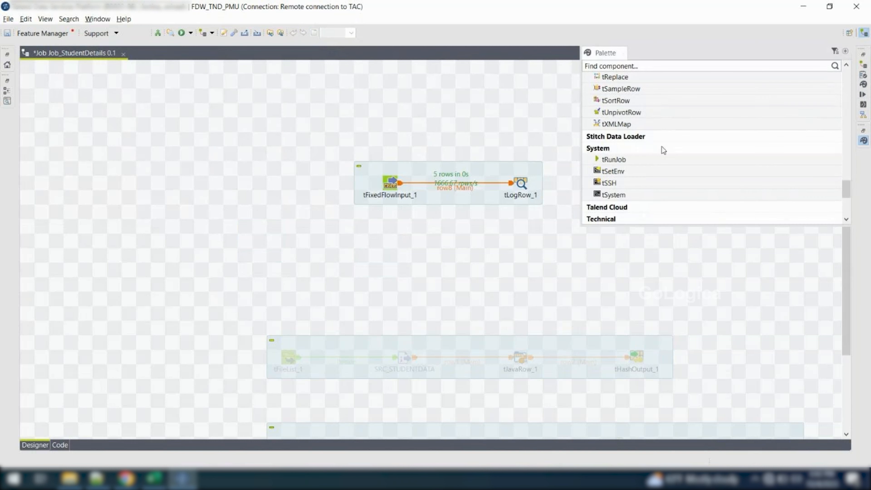
pyautogui.click(624, 159)
pyautogui.click(153, 478)
pyautogui.click(40, 399)
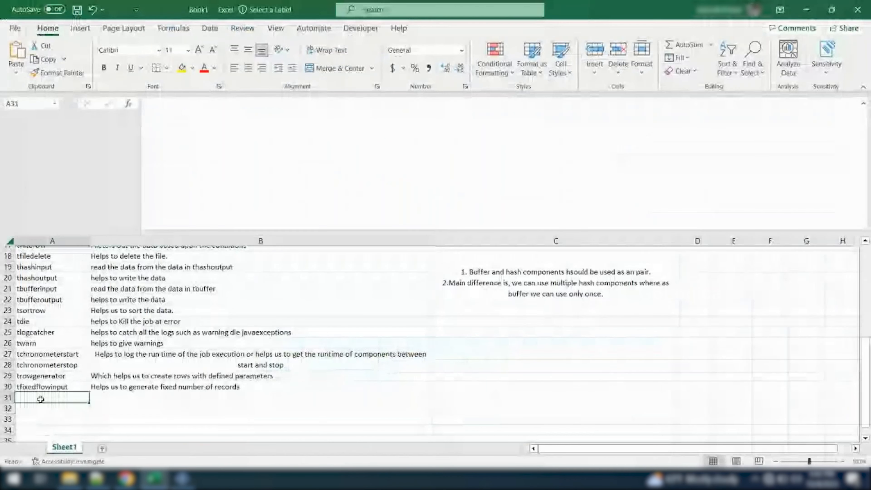
pyautogui.write('trun')
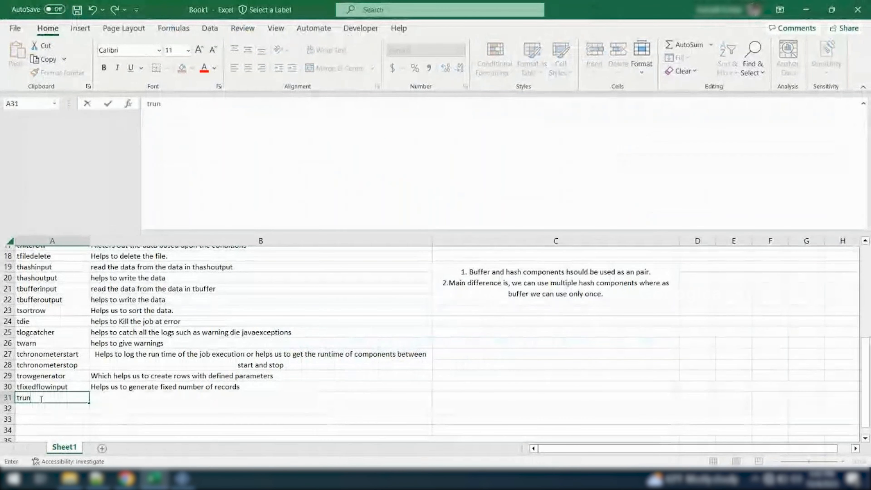
pyautogui.write('job')
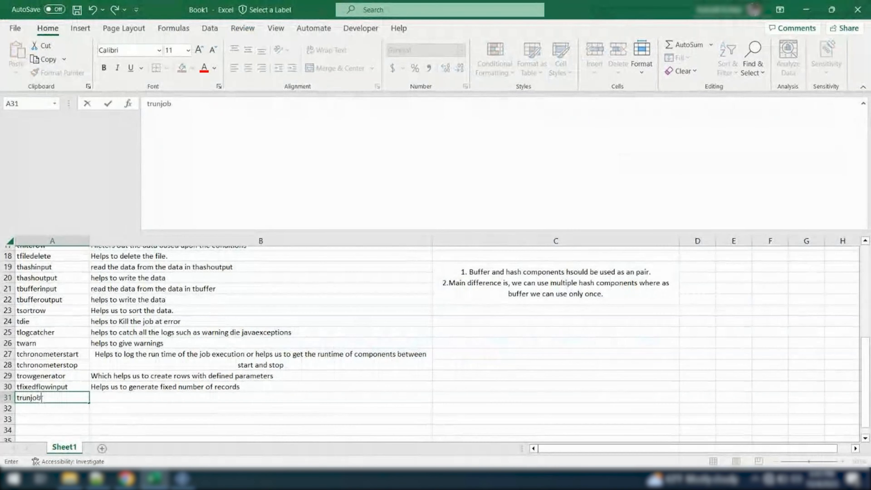
pyautogui.press('Return')
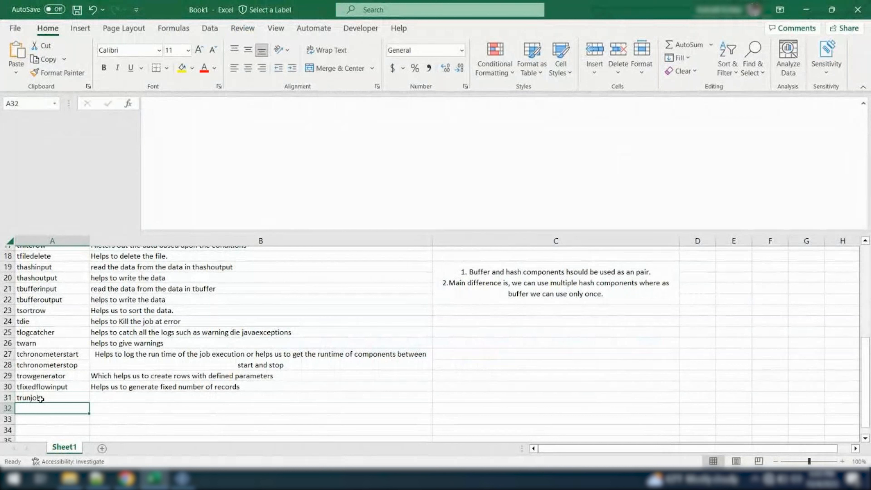
# List "tcontextload" in A32 and "tcontextdump" in A33 of the component notes
pyautogui.write('tcont')
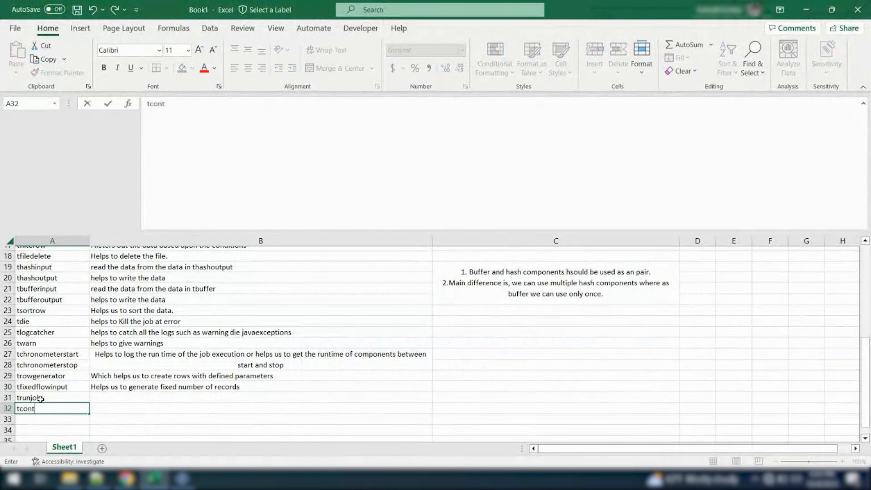
pyautogui.write('extload')
pyautogui.press('Return')
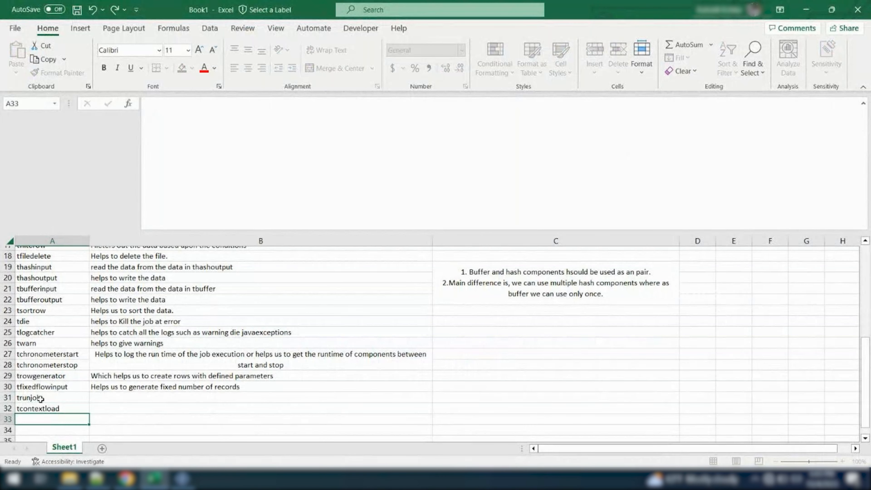
pyautogui.write('tcont')
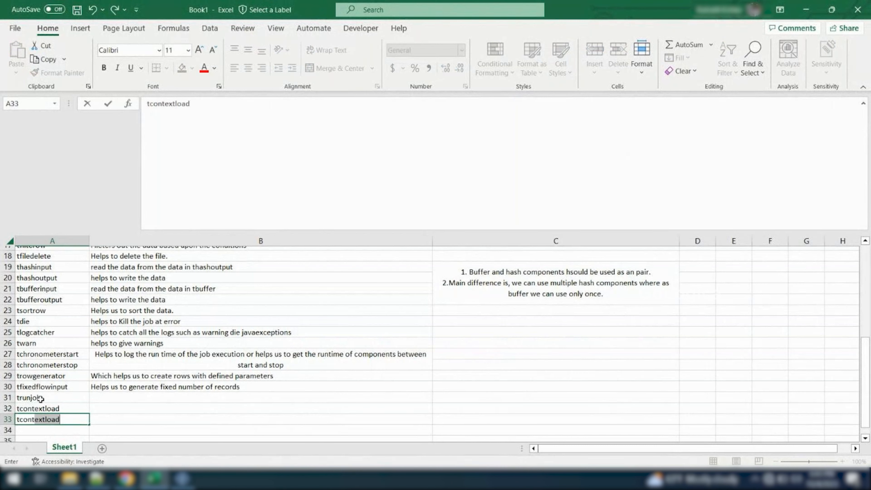
pyautogui.write('extdump')
# Highlight the trunjob, tcontextload and tcontextdump cells A31:A33 with a yellow fill
pyautogui.moveTo(41, 399); pyautogui.dragTo(41, 419)
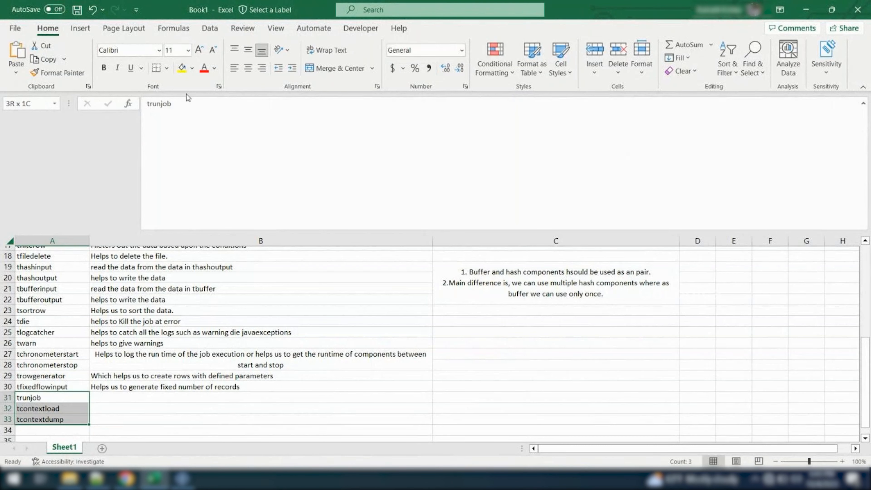
pyautogui.click(181, 71)
pyautogui.click(69, 365)
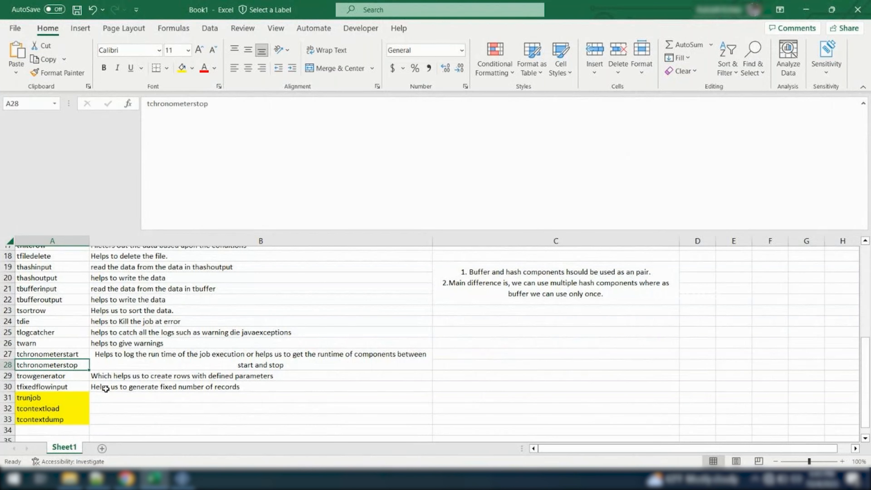
pyautogui.scroll(-1, 105, 390)
pyautogui.click(76, 418)
# Switch back to Talend Studio and browse the Processing components in the palette, including tMap
pyautogui.hotkey('alt', 'Tab')
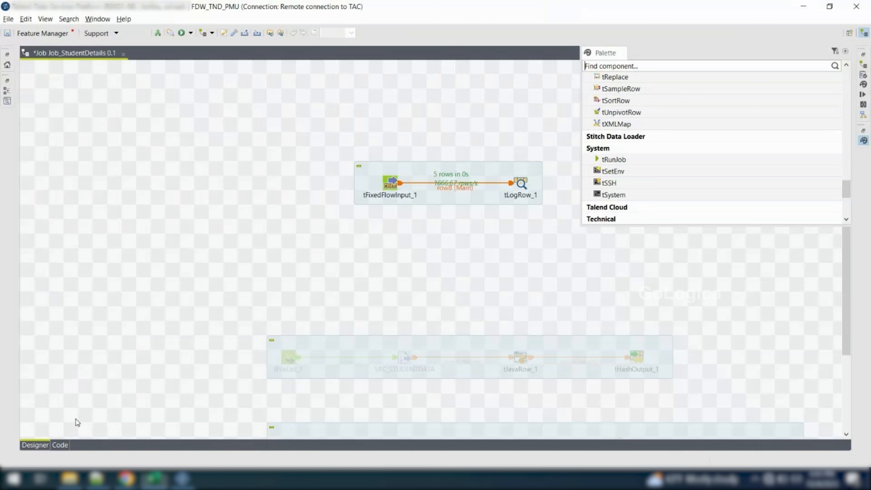
pyautogui.scroll(3, 623, 202)
pyautogui.scroll(3, 626, 202)
pyautogui.click(625, 148)
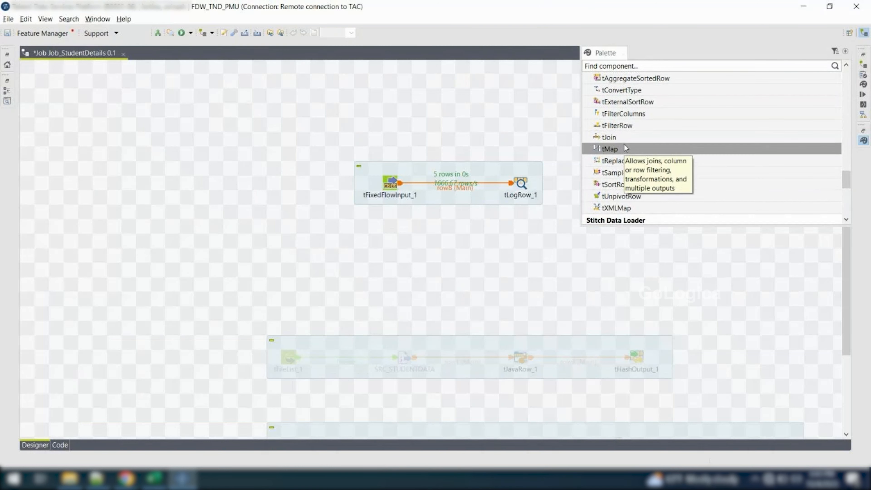
pyautogui.scroll(1, 597, 165)
pyautogui.scroll(1, 597, 165)
# Delete the tFixedFlowInput_1 to tLogRow_1 flow and add a new tFixedFlowInput component in the empty upper canvas area
pyautogui.moveTo(340, 153); pyautogui.dragTo(553, 228)
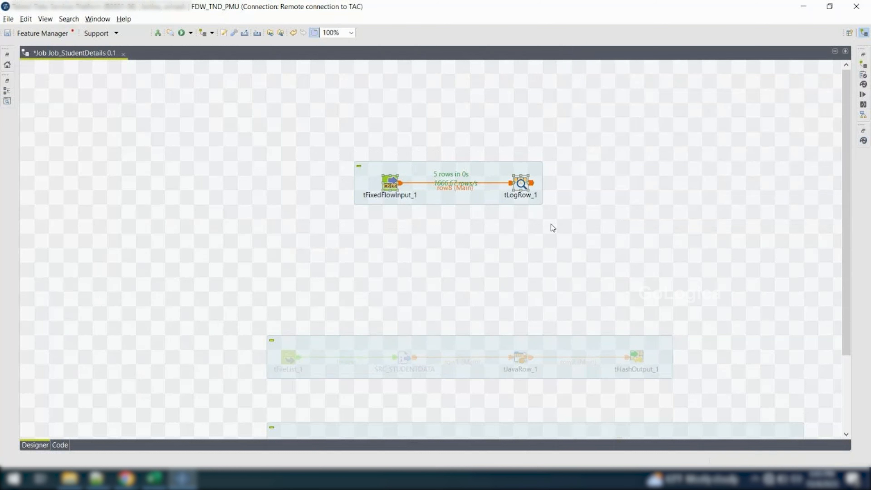
pyautogui.press('Delete')
pyautogui.write('tfix')
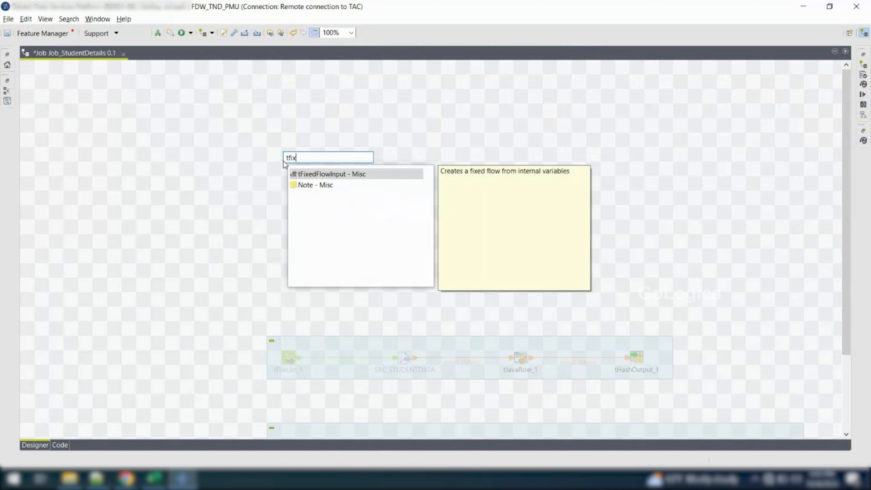
pyautogui.press('Return')
# Add three columns to the schema of tFixedFlowInput_1, naming the first Id with type Integer
pyautogui.doubleClick(288, 156)
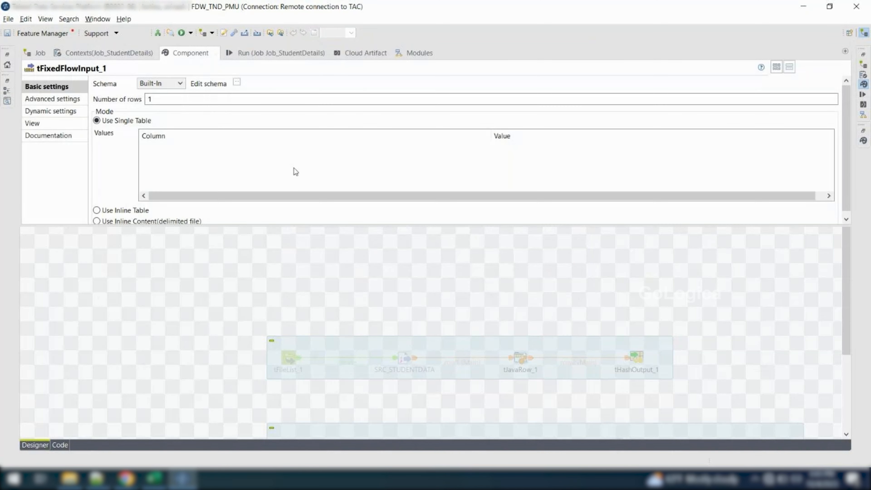
pyautogui.click(237, 82)
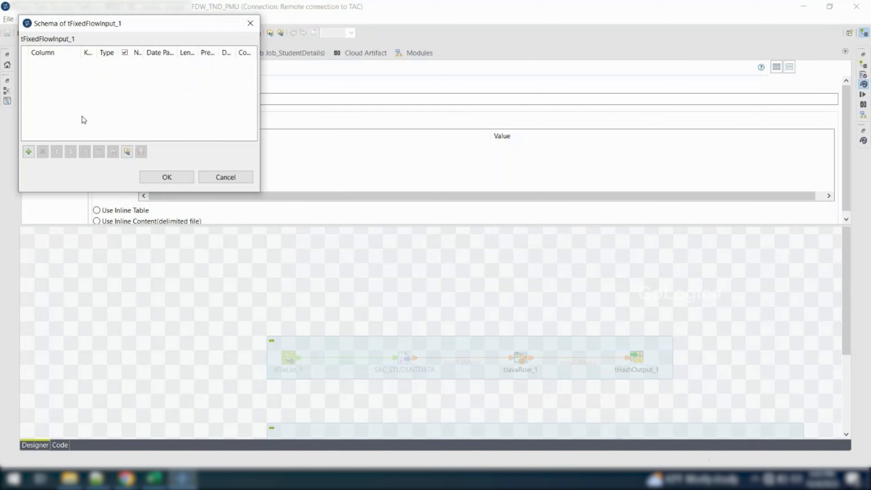
pyautogui.click(28, 151)
pyautogui.click(29, 152)
pyautogui.click(28, 152)
pyautogui.click(55, 63)
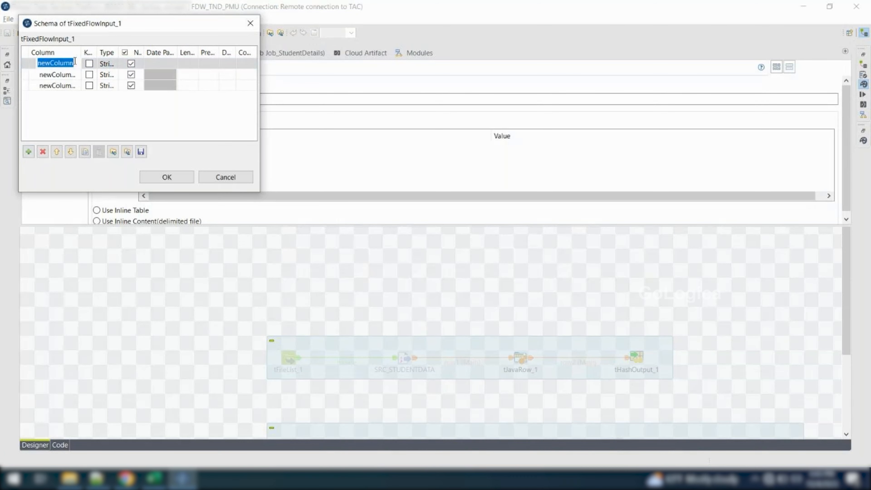
pyautogui.write('Id')
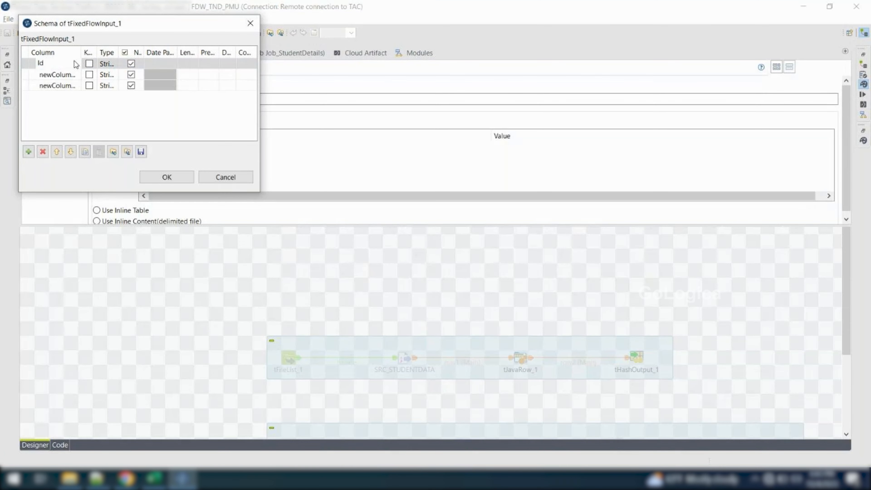
pyautogui.click(116, 63)
pyautogui.click(133, 63)
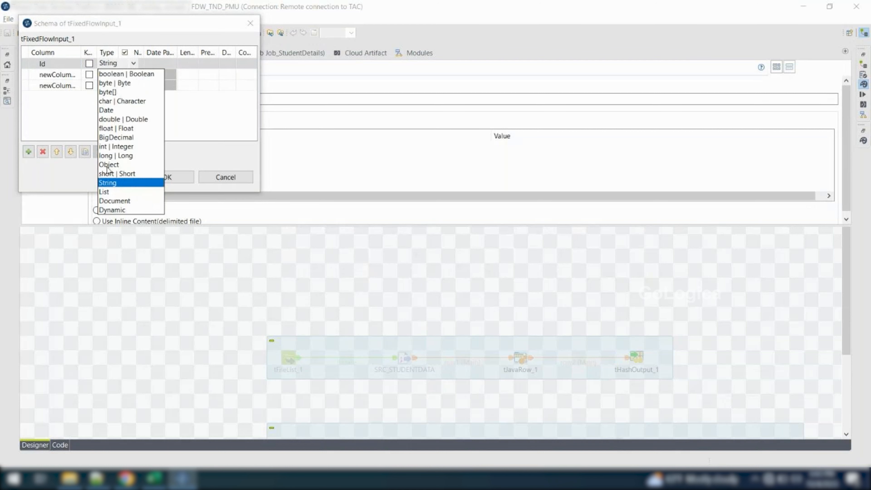
pyautogui.click(113, 147)
# Name the second and third schema columns Name and Location, and apply the schema
pyautogui.click(43, 73)
pyautogui.write('Name')
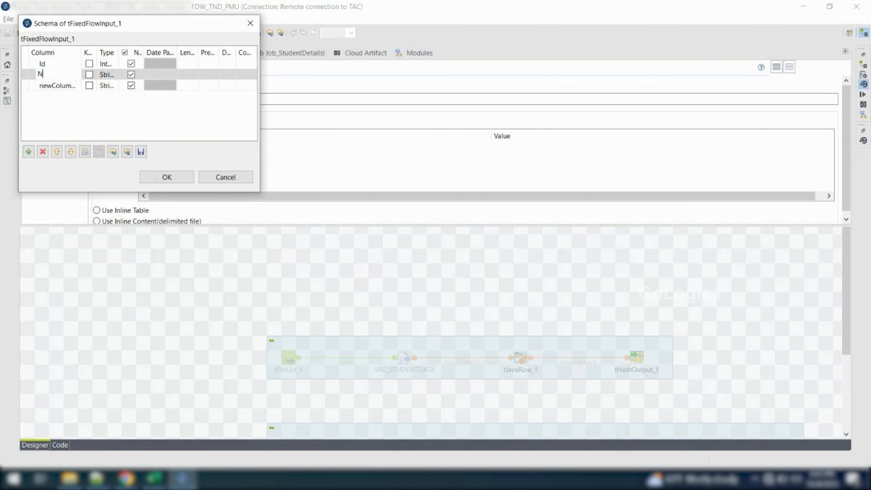
pyautogui.click(73, 87)
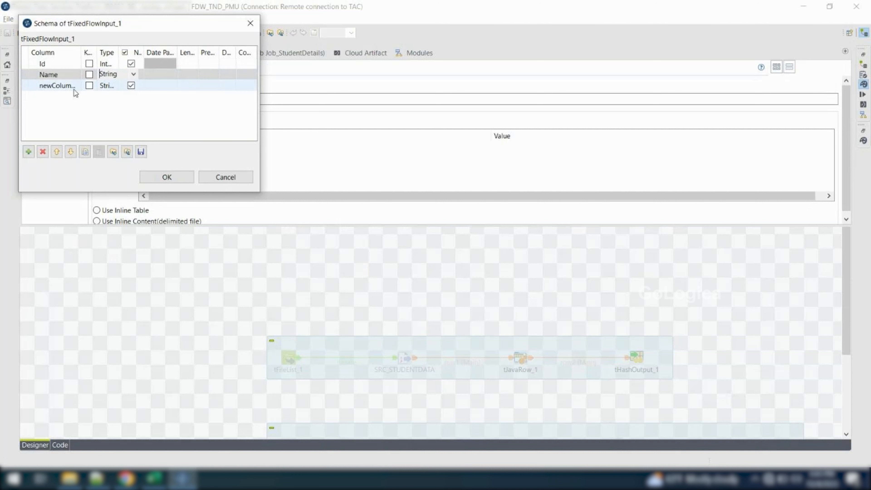
pyautogui.click(55, 85)
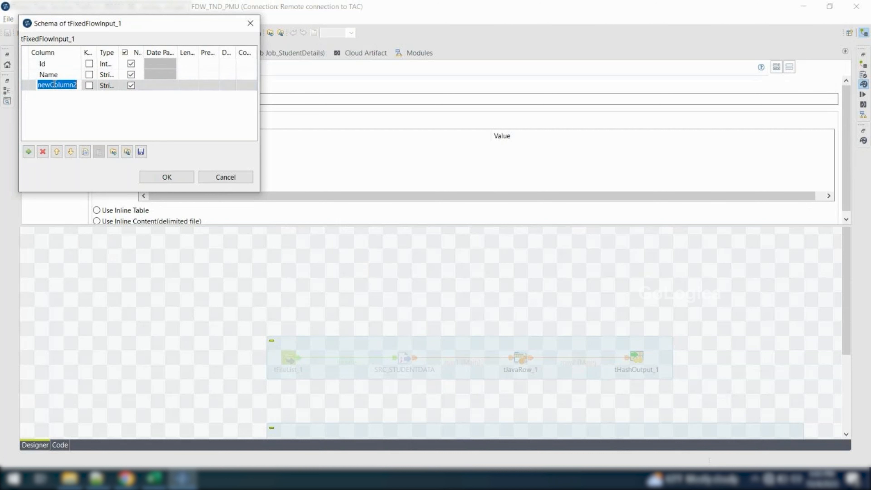
pyautogui.write('Location')
pyautogui.press('Return')
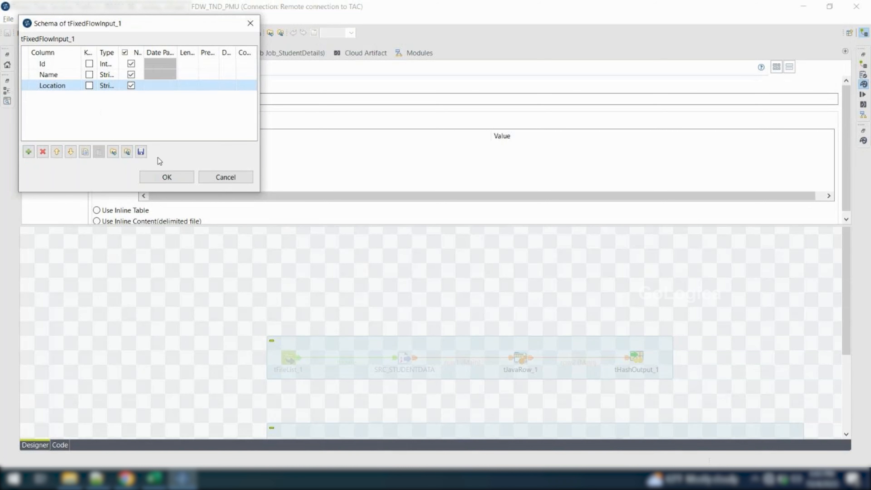
pyautogui.click(167, 178)
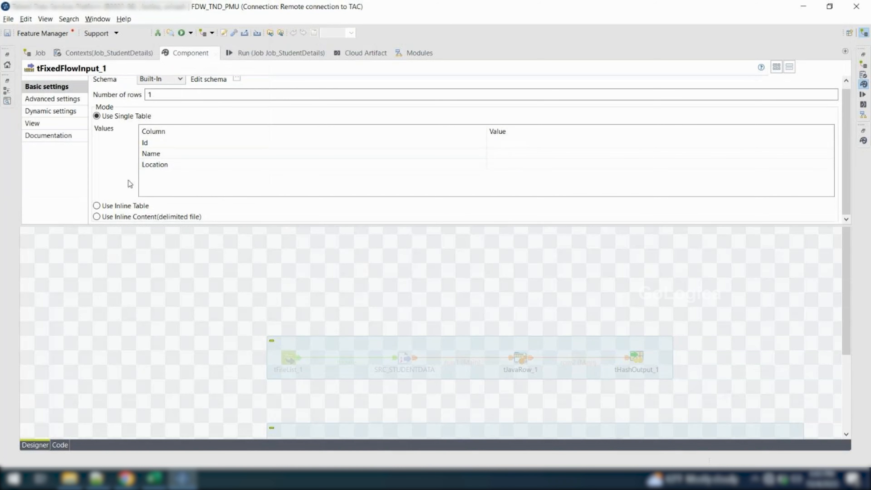
# Set tFixedFlowInput_1 to inline delimited content and enter comma-separated rows with ids 101 to 103, first names, and locations Vizag, Pune and Hyd
pyautogui.click(104, 218)
pyautogui.click(154, 192)
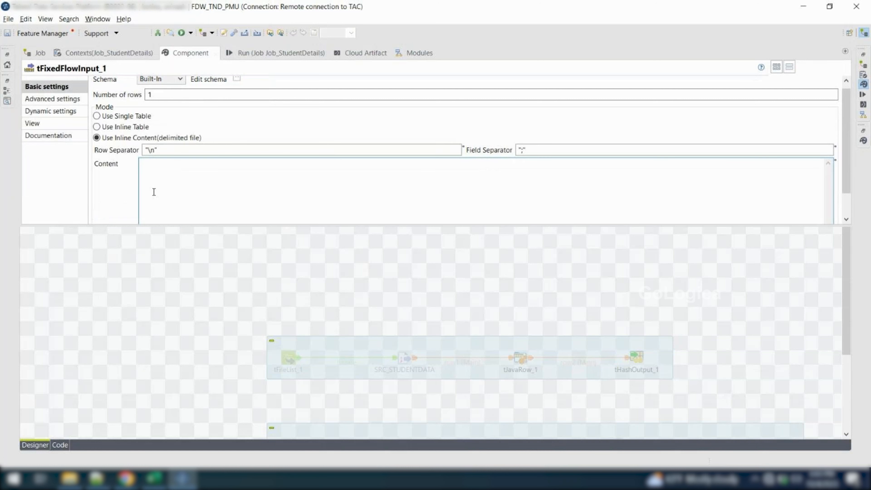
pyautogui.write('101,Avinash,Vizag')
pyautogui.press('Return')
pyautogui.write('102,')
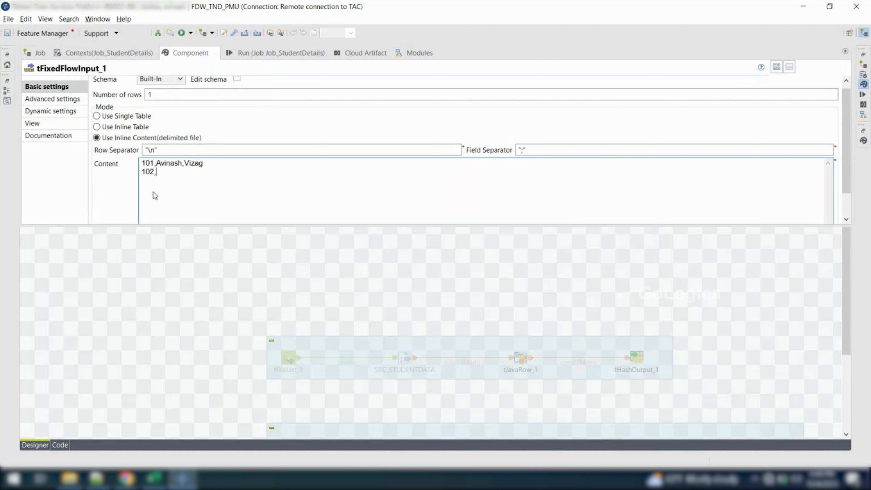
pyautogui.write('Isham')
pyautogui.press('BackSpace')
pyautogui.write(',Pune')
pyautogui.write('103,Neel,Hyd')
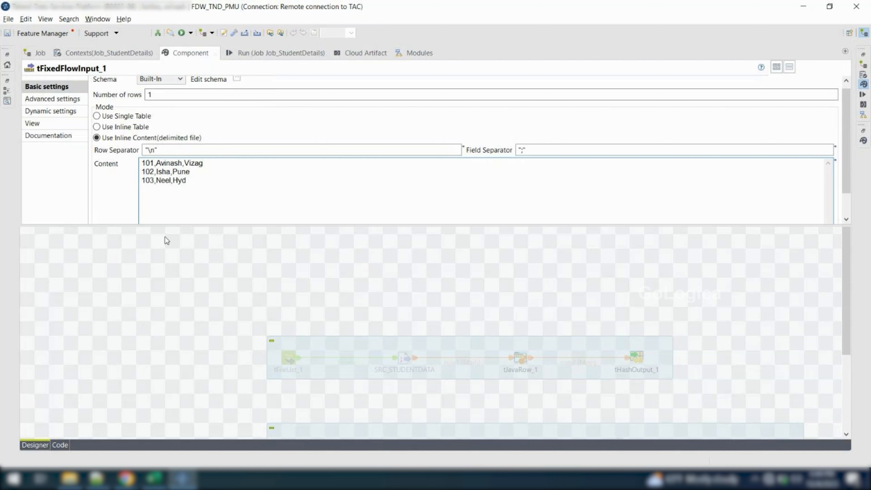
# Add a second tFixedFlowInput component below the first one and show its basic settings
pyautogui.click(281, 264)
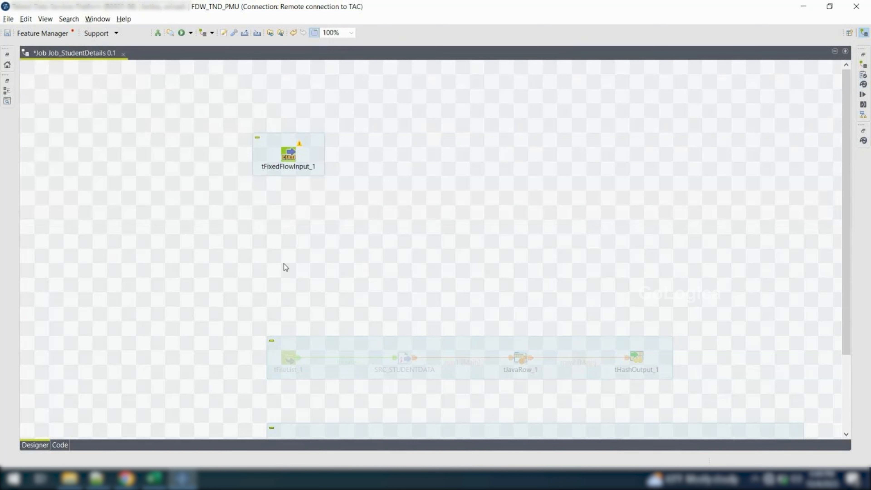
pyautogui.write('tfi')
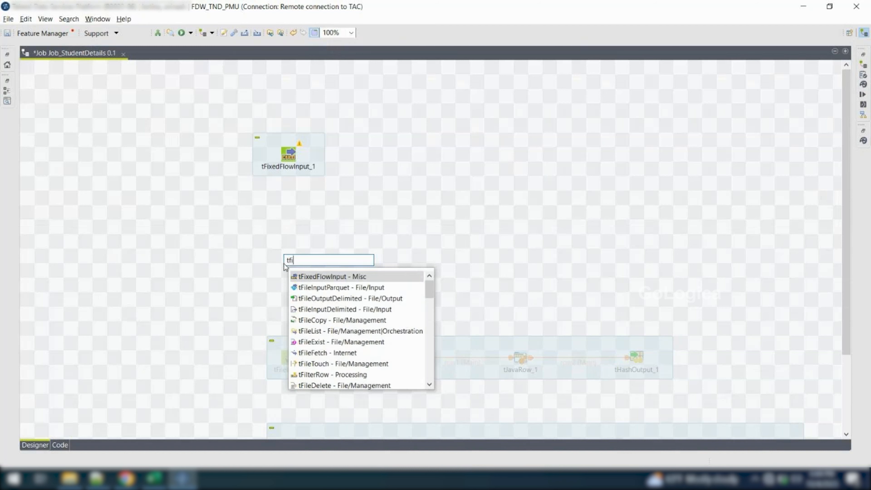
pyautogui.press('Return')
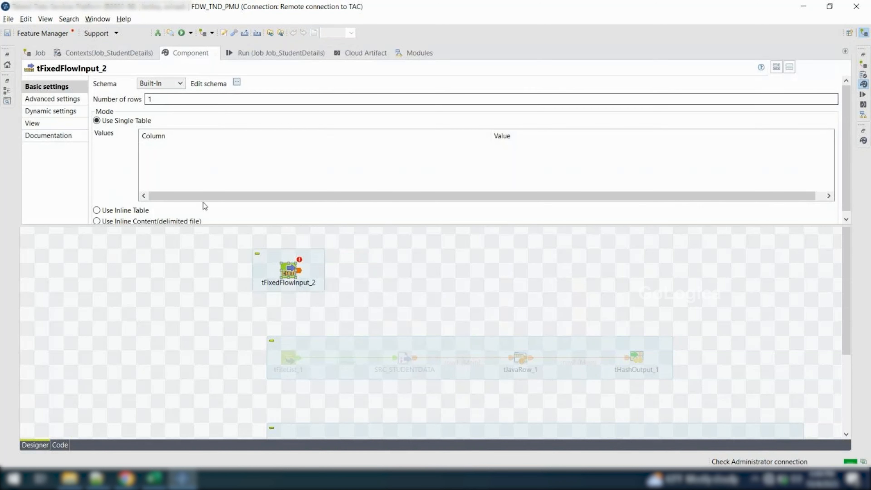
# Replace tFixedFlowInput_2 with a copy of tFixedFlowInput_1, placed directly below the original component
pyautogui.click(291, 151)
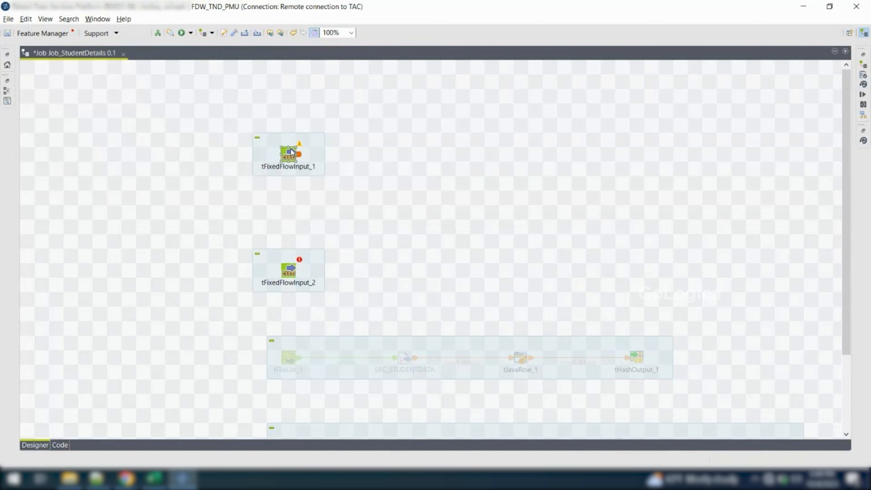
pyautogui.hotkey('ctrl', 'c')
pyautogui.hotkey('ctrl', 'v')
pyautogui.click(292, 271)
pyautogui.press('Delete')
pyautogui.moveTo(334, 153); pyautogui.dragTo(291, 255)
# In the schema of tFixedFlowInput_3, rename the Id column to Manager_ID and the Name column to Manager_name
pyautogui.doubleClick(288, 254)
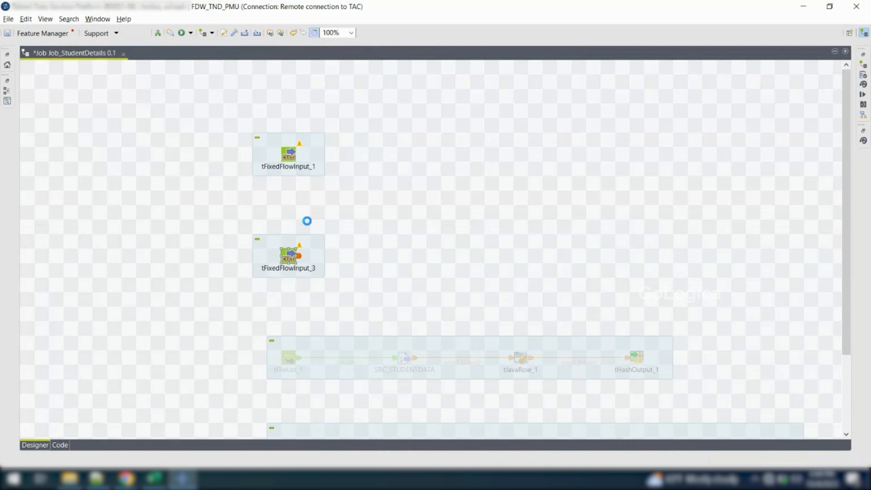
pyautogui.click(237, 83)
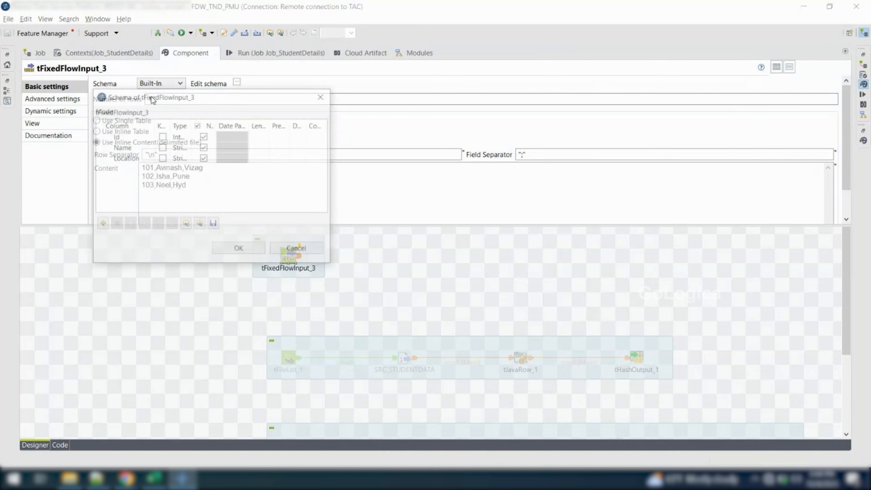
pyautogui.click(123, 134)
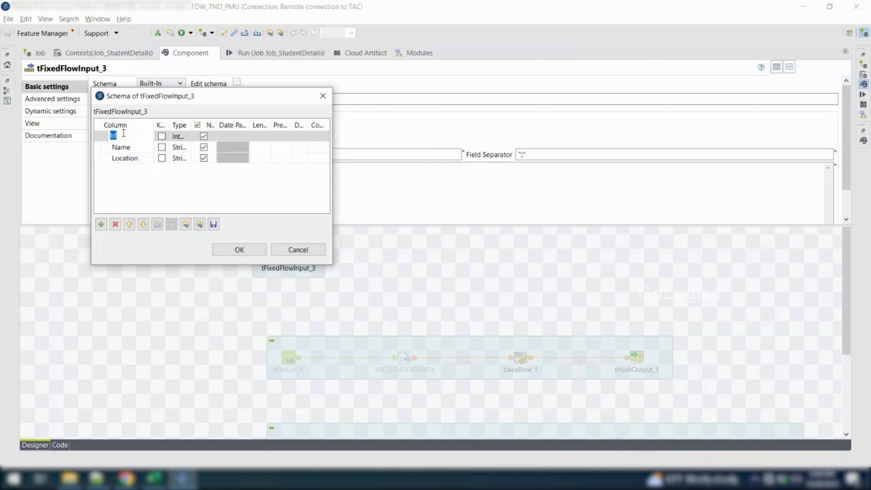
pyautogui.press('BackSpace')
pyautogui.write('M')
pyautogui.write('Manager_ID')
pyautogui.click(130, 148)
pyautogui.click(131, 148)
pyautogui.write('Manager_name')
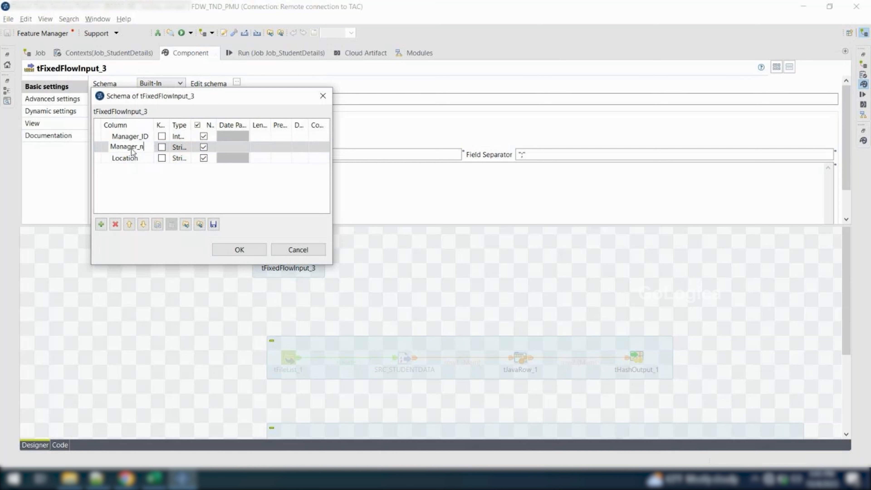
# Remove the Location column from the tFixedFlowInput_3 schema and apply the schema
pyautogui.click(113, 159)
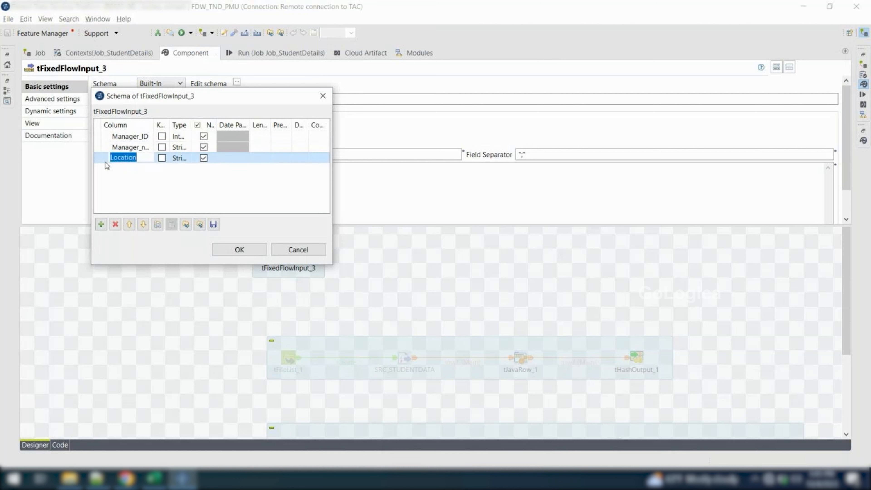
pyautogui.click(116, 225)
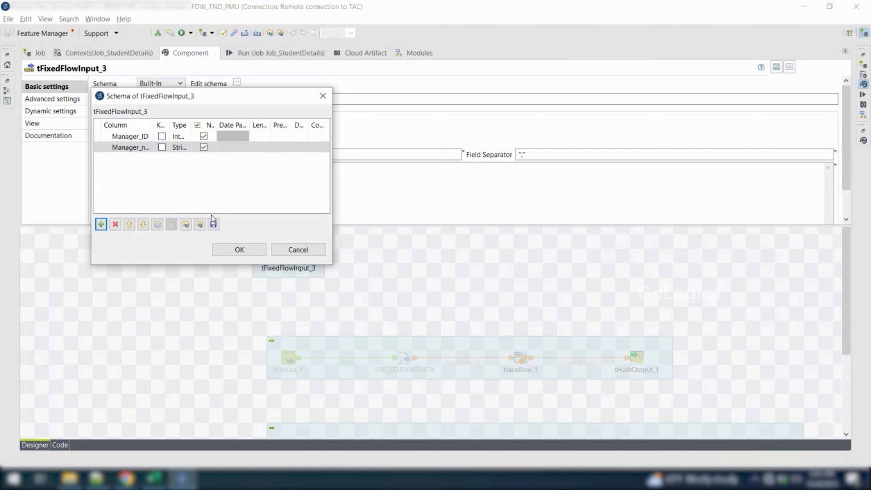
pyautogui.click(239, 249)
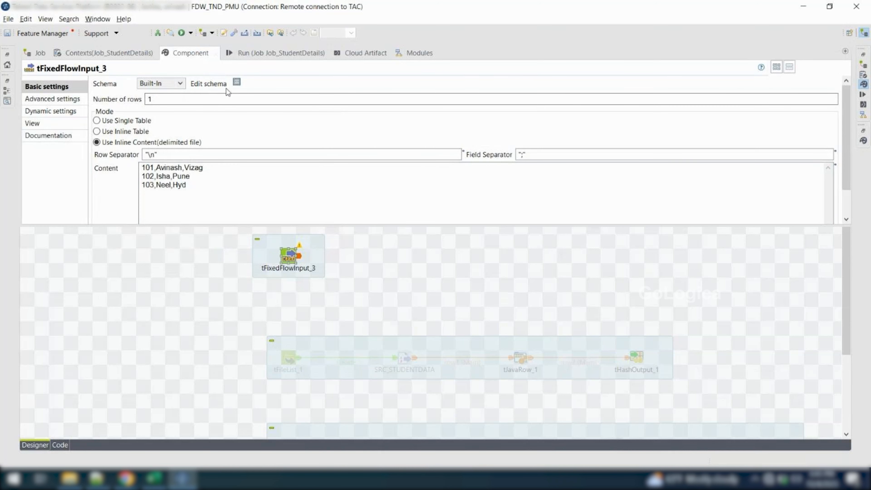
pyautogui.click(236, 82)
pyautogui.click(265, 225)
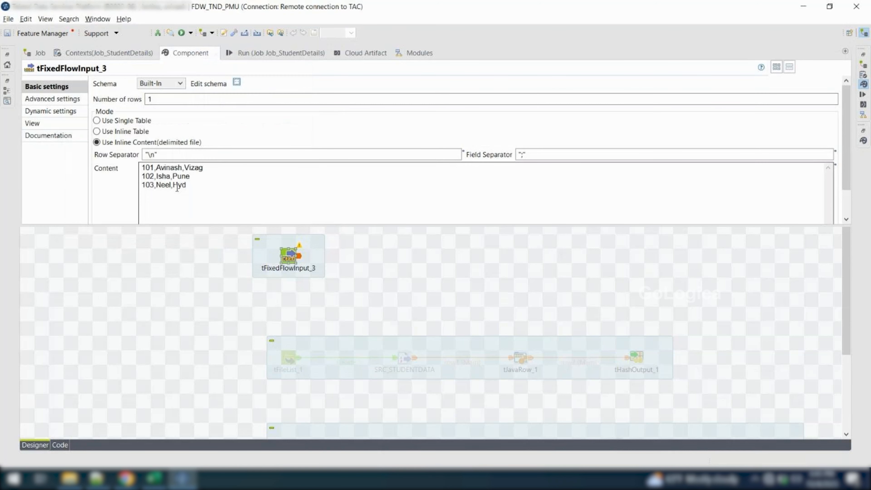
# Delete the third row of tFixedFlowInput_3's inline content and set the second row's id to 104
pyautogui.moveTo(142, 175); pyautogui.dragTo(147, 175)
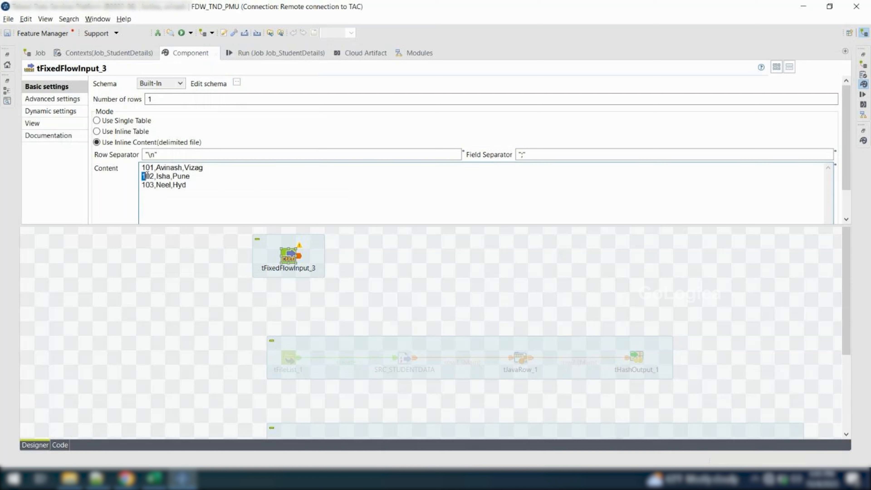
pyautogui.moveTo(210, 189); pyautogui.dragTo(135, 189)
pyautogui.press('BackSpace')
pyautogui.click(156, 177)
pyautogui.hotkey('shift', 'Left')
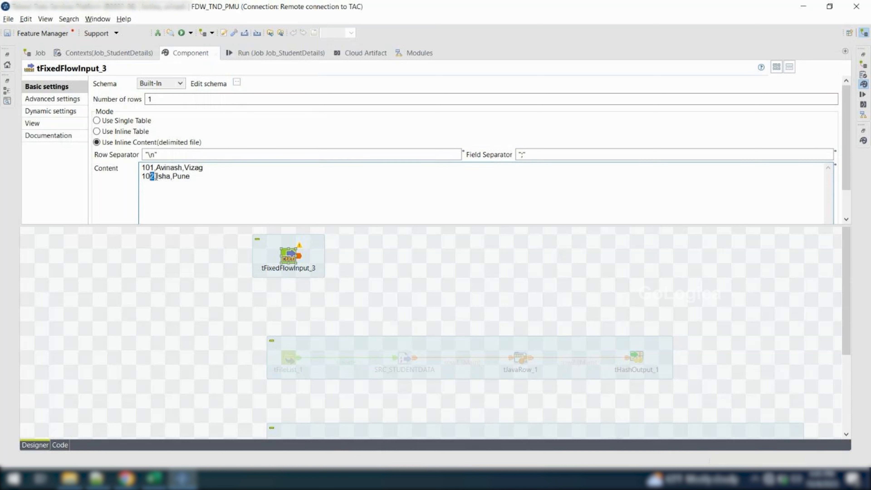
pyautogui.press('BackSpace')
pyautogui.write('4')
# Replace the first names in both inline content rows with the managers' first names
pyautogui.moveTo(156, 168); pyautogui.dragTo(182, 168)
pyautogui.write('F')
pyautogui.write('rabhu')
pyautogui.doubleClick(158, 176)
pyautogui.write('Deva')
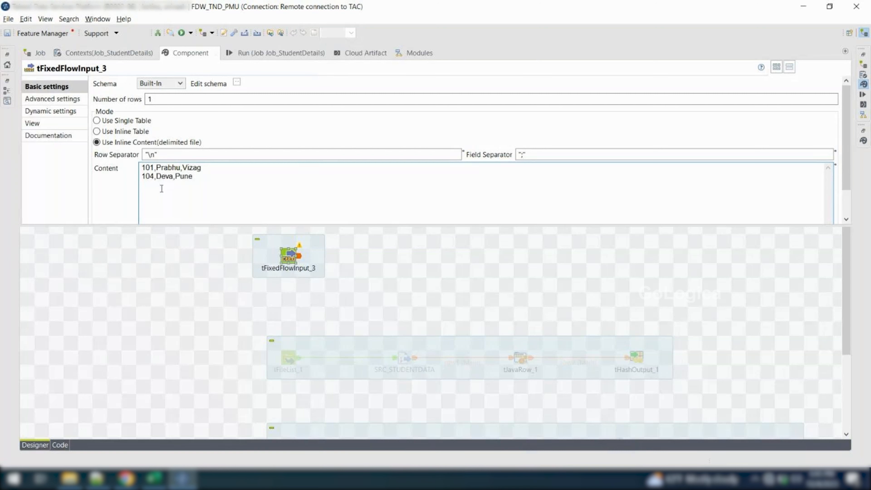
# Remove the locations Vizag and Pune, with their preceding commas, from tFixedFlowInput_3's two content rows
pyautogui.click(295, 234)
pyautogui.doubleClick(286, 255)
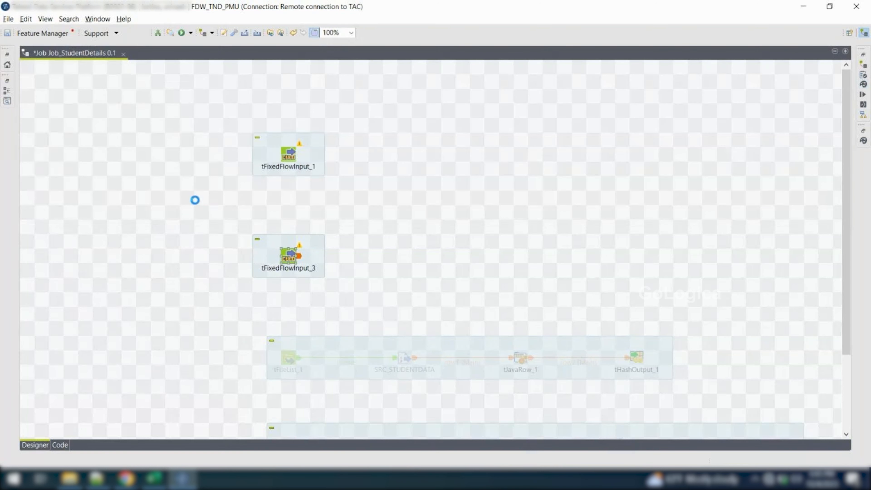
pyautogui.press('BackSpace')
pyautogui.press('BackSpace')
pyautogui.press('BackSpace')
pyautogui.press('BackSpace')
pyautogui.press('BackSpace')
pyautogui.press('BackSpace')
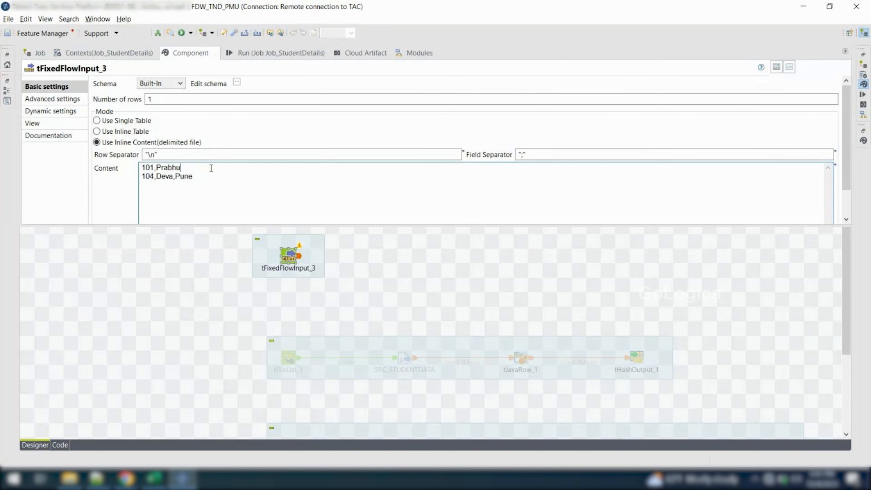
pyautogui.press('Down')
pyautogui.press('Left')
pyautogui.press('Left')
pyautogui.hotkey('shift', 'Right')
pyautogui.hotkey('shift', 'Right')
pyautogui.hotkey('shift', 'Right')
pyautogui.hotkey('shift', 'Right')
pyautogui.hotkey('shift', 'Right')
pyautogui.press('BackSpace')
pyautogui.click(356, 248)
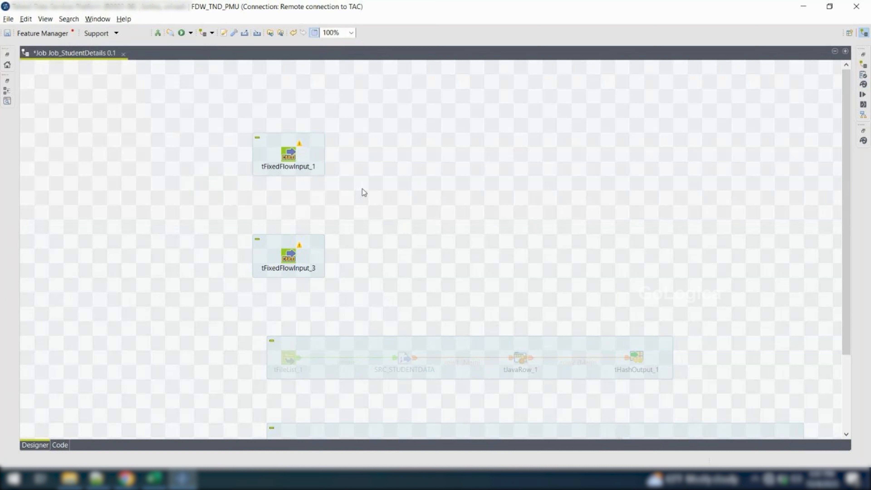
# Add a tJoin component and place it level with tFixedFlowInput_1, to its right
pyautogui.write('tjoin')
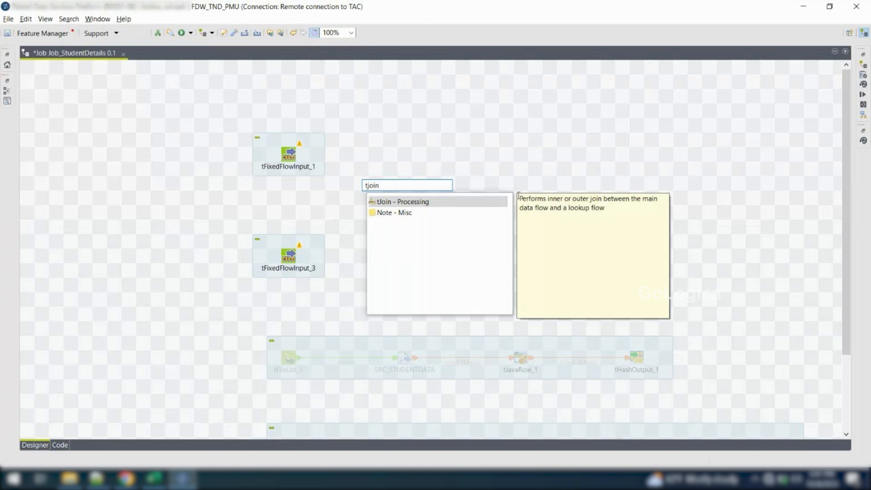
pyautogui.click(408, 189)
pyautogui.press('BackSpace')
pyautogui.write('n')
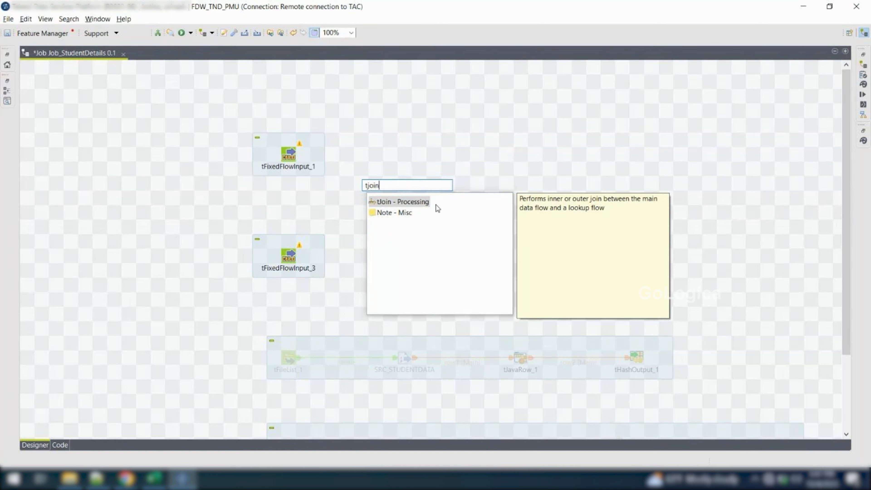
pyautogui.doubleClick(398, 202)
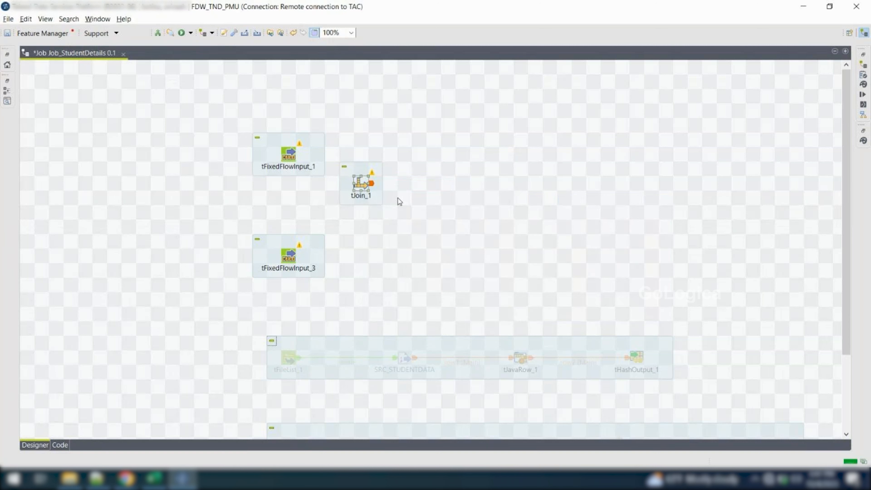
pyautogui.moveTo(362, 180); pyautogui.dragTo(421, 151)
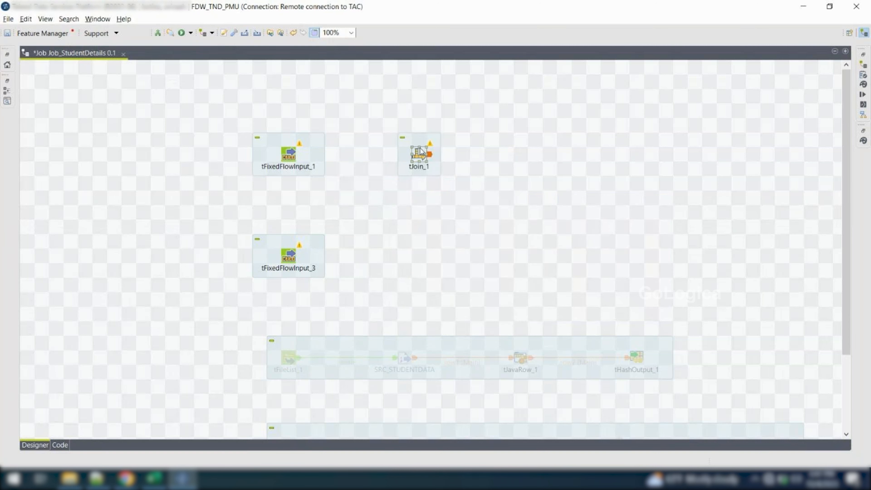
pyautogui.click(284, 156)
pyautogui.rightClick(284, 155)
pyautogui.moveTo(319, 160)
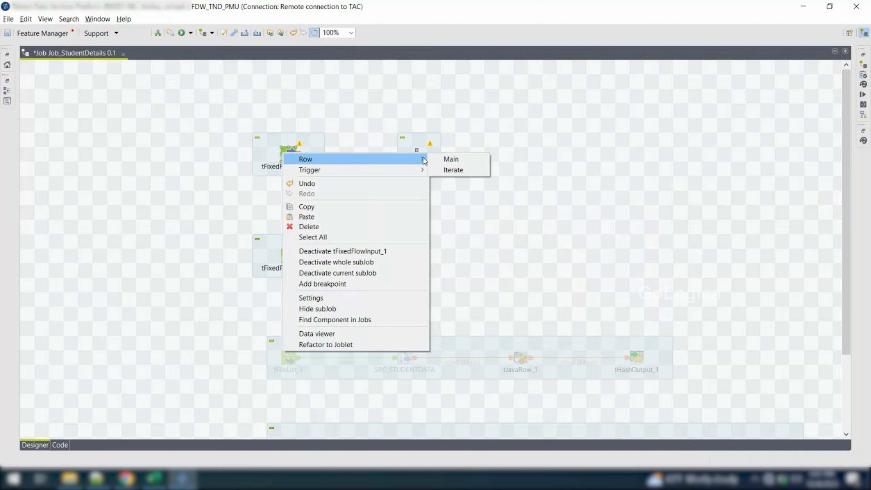
pyautogui.click(443, 160)
pyautogui.click(450, 154)
pyautogui.press('Escape')
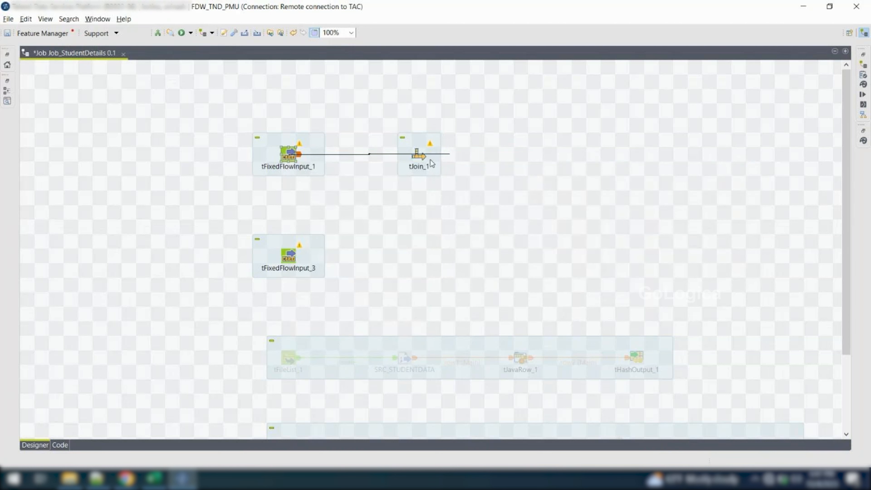
pyautogui.rightClick(287, 156)
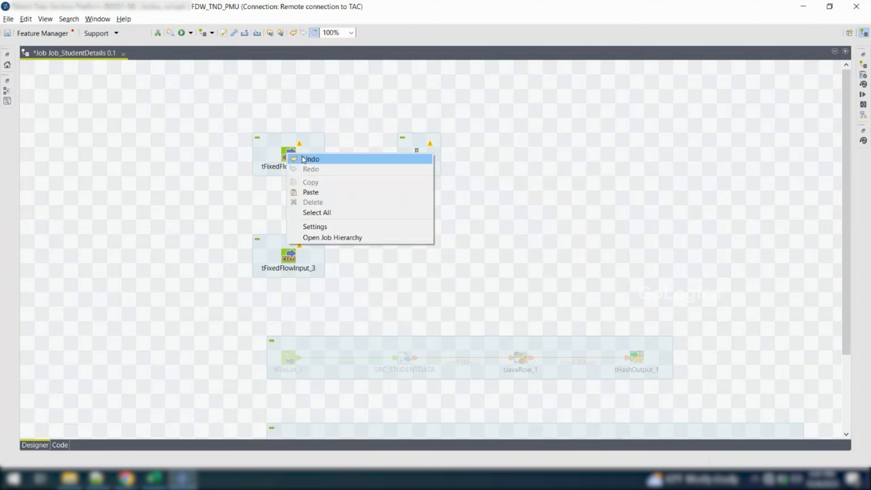
pyautogui.click(287, 156)
pyautogui.rightClick(288, 156)
pyautogui.moveTo(396, 164)
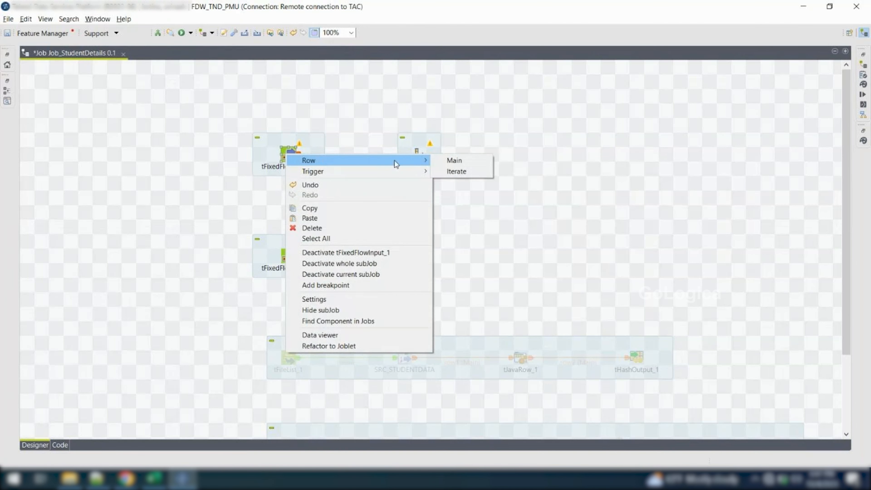
pyautogui.click(457, 171)
pyautogui.click(454, 164)
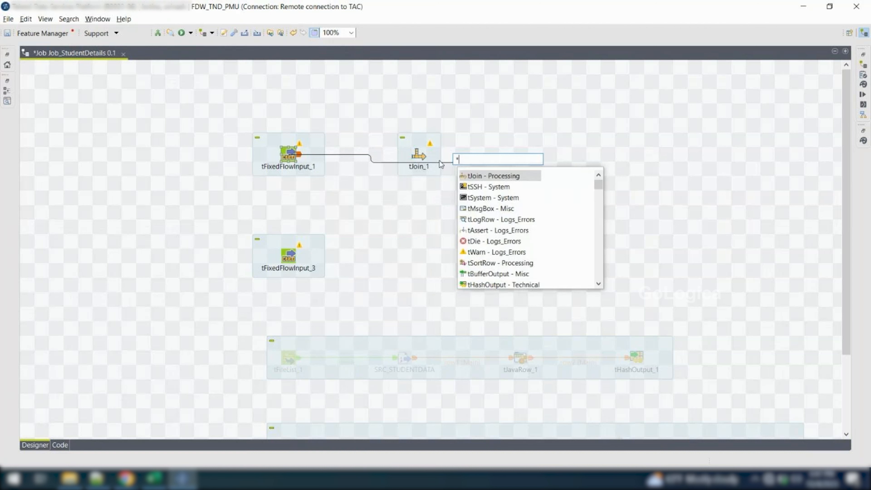
pyautogui.press('Escape')
# Connect tFixedFlowInput_1 to tJoin_1 with a Main row
pyautogui.rightClick(291, 152)
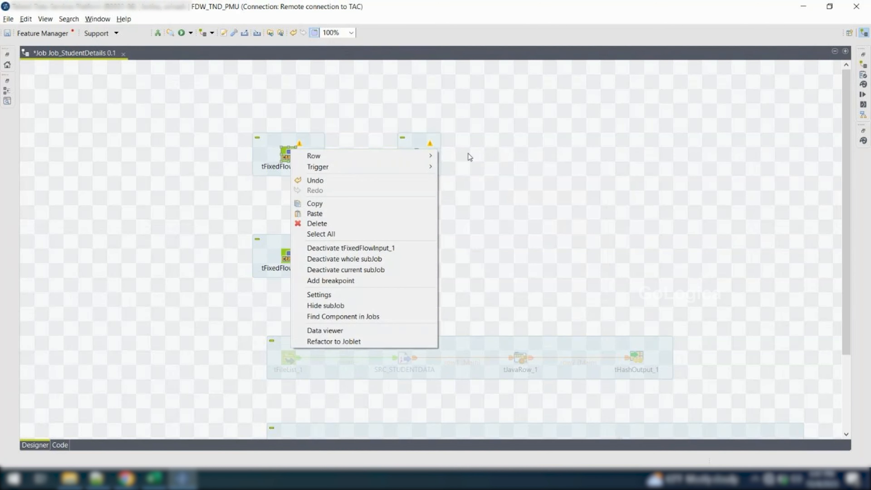
pyautogui.click(448, 156)
pyautogui.click(422, 157)
# Move tFixedFlowInput_3 below tJoin_1 and connect it to tJoin_1 with a Main row as the lookup flow
pyautogui.moveTo(289, 260); pyautogui.dragTo(422, 242)
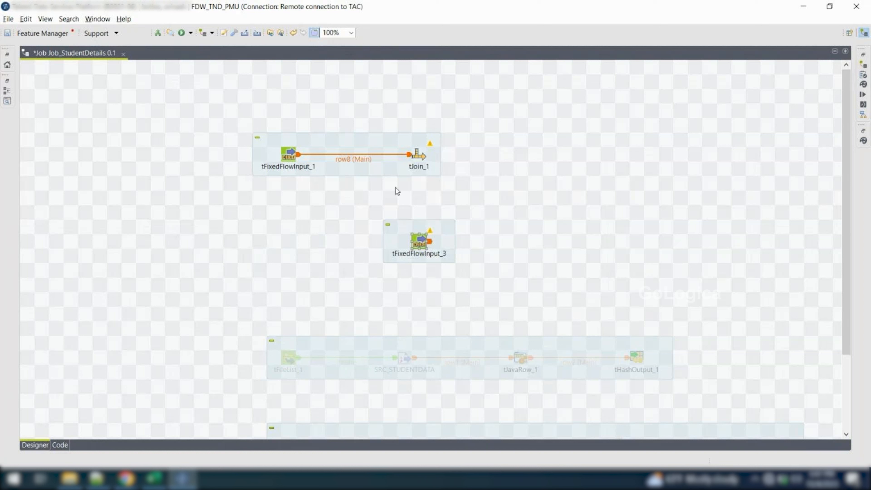
pyautogui.rightClick(423, 244)
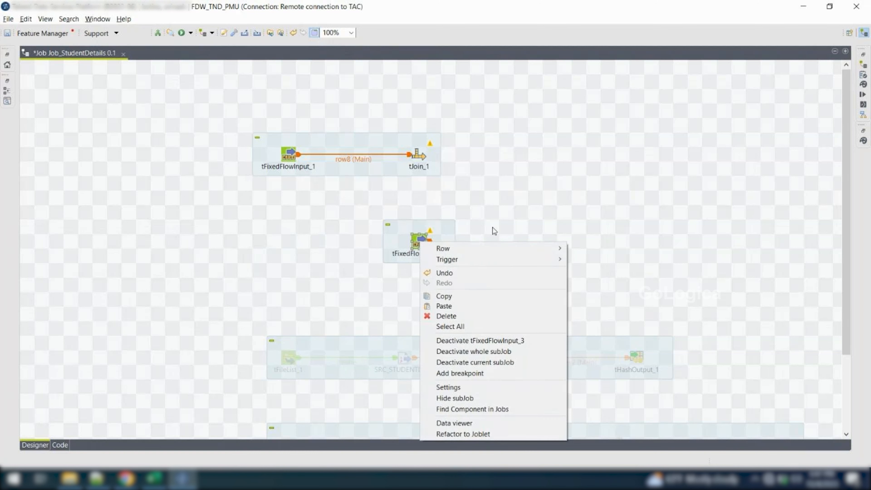
pyautogui.moveTo(484, 249)
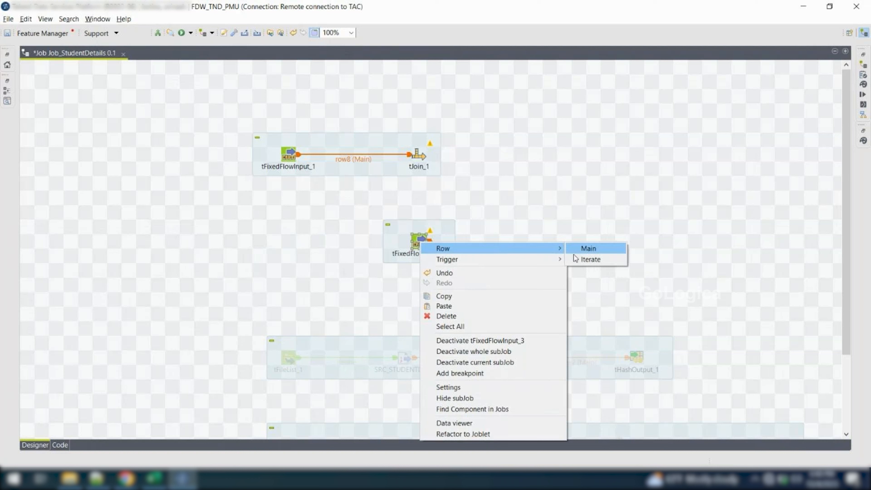
pyautogui.moveTo(545, 260)
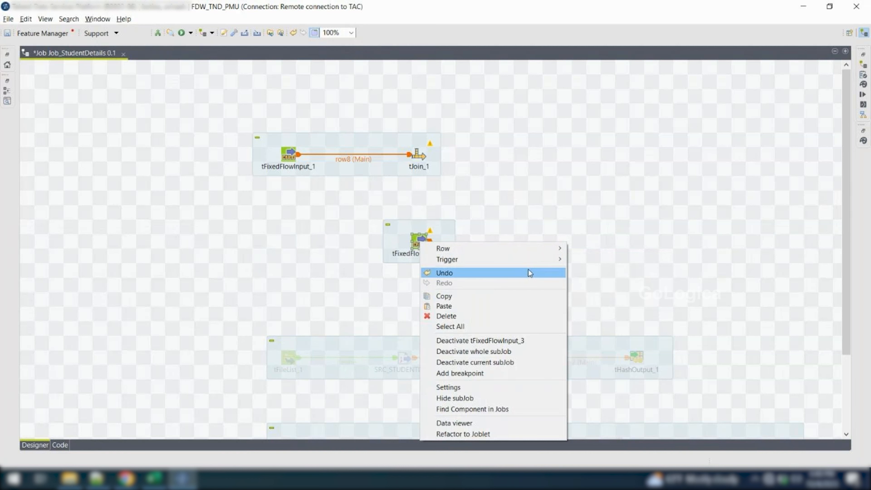
pyautogui.moveTo(514, 265)
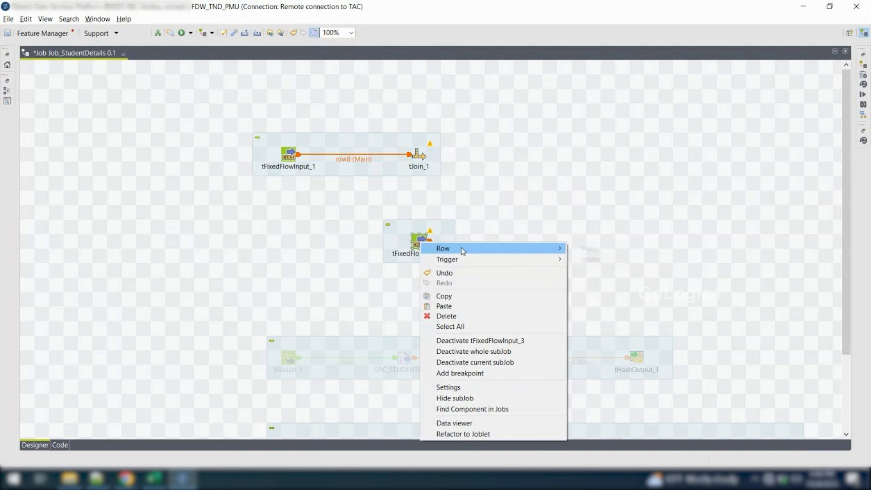
pyautogui.moveTo(546, 250)
pyautogui.click(576, 252)
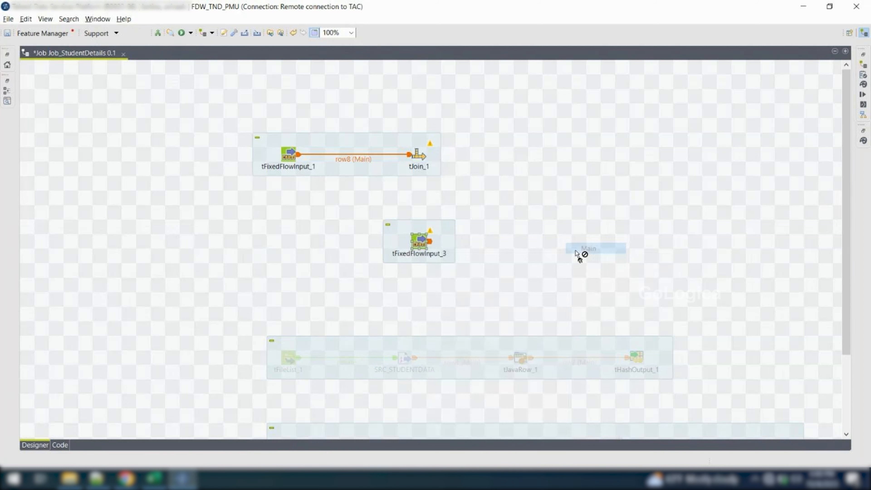
pyautogui.click(419, 159)
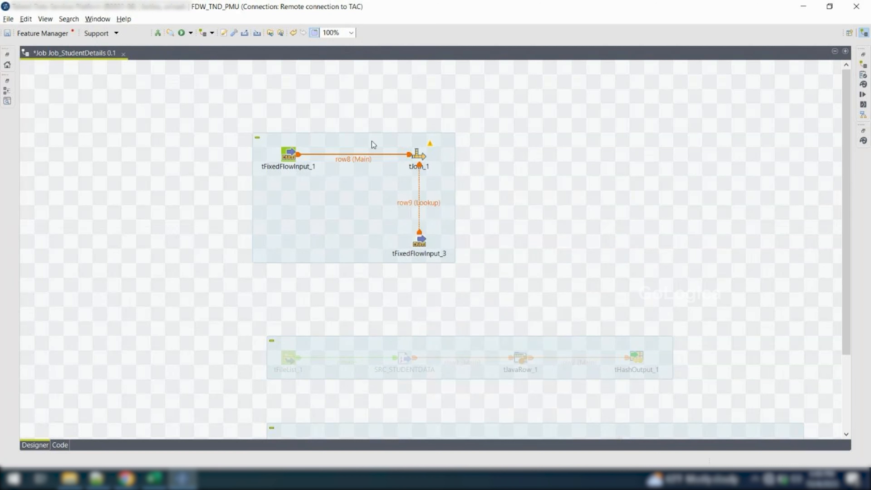
# Review the inline content of tFixedFlowInput_1 and tFixedFlowInput_3 in their basic settings
pyautogui.moveTo(249, 123); pyautogui.dragTo(400, 188)
pyautogui.click(231, 158)
pyautogui.click(290, 158)
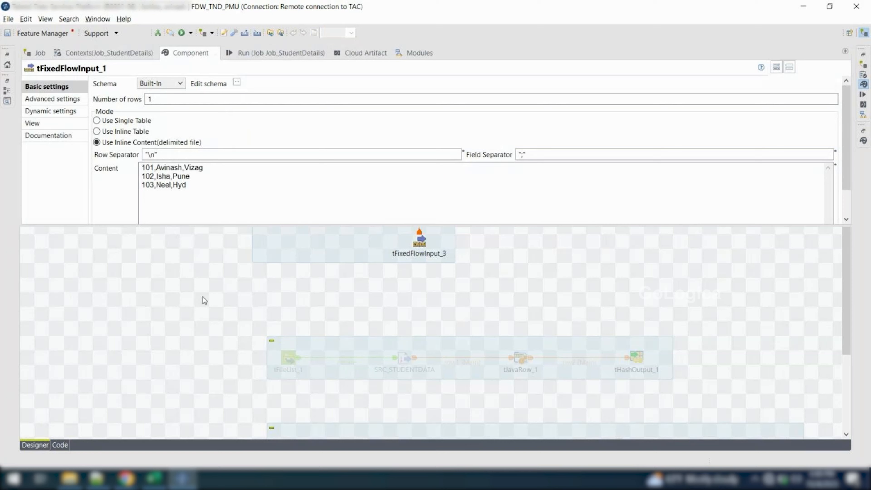
pyautogui.click(419, 242)
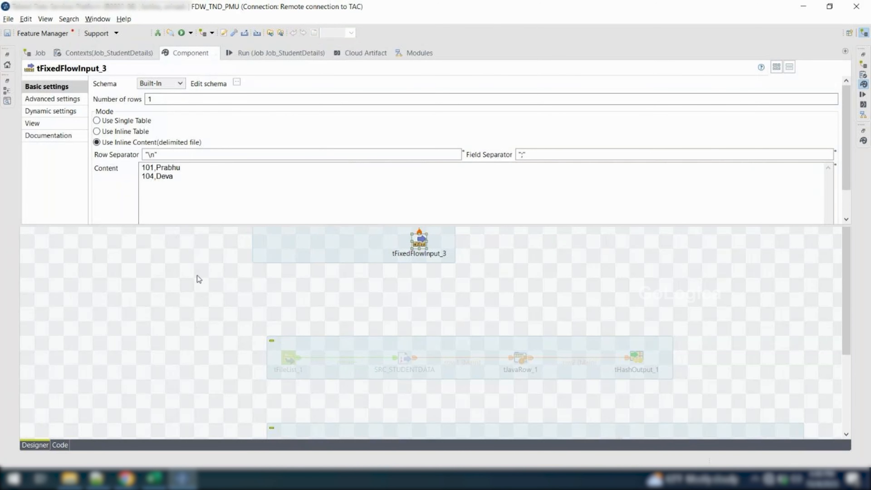
# Add a tLogRow component and place it level with tJoin_1, to its right
pyautogui.click(553, 176)
pyautogui.write('t')
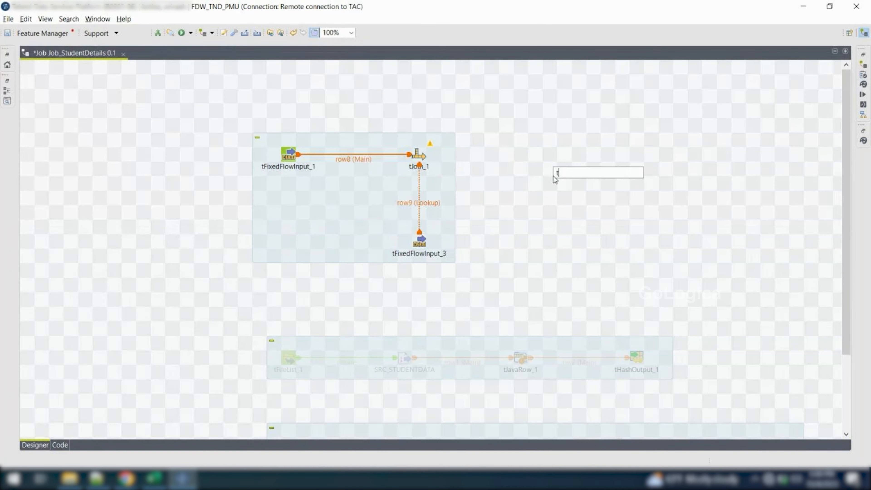
pyautogui.write('LogRow')
pyautogui.press('Return')
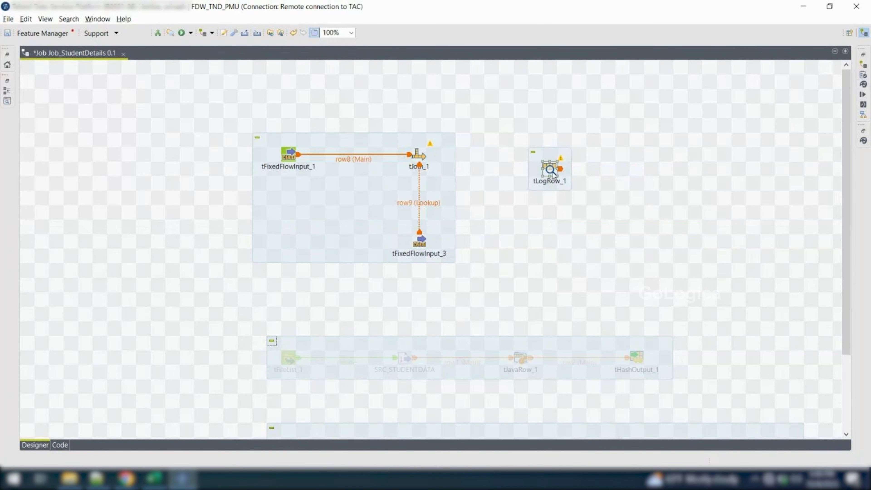
pyautogui.moveTo(550, 169); pyautogui.dragTo(520, 155)
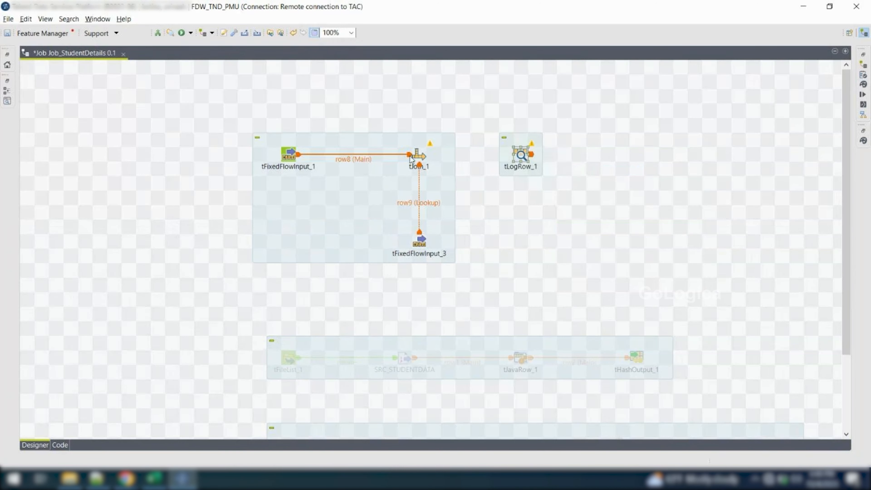
# Connect tJoin_1 to tLogRow_1 with a Main row and move tLogRow_1 farther right of tJoin_1
pyautogui.click(419, 158)
pyautogui.rightClick(431, 155)
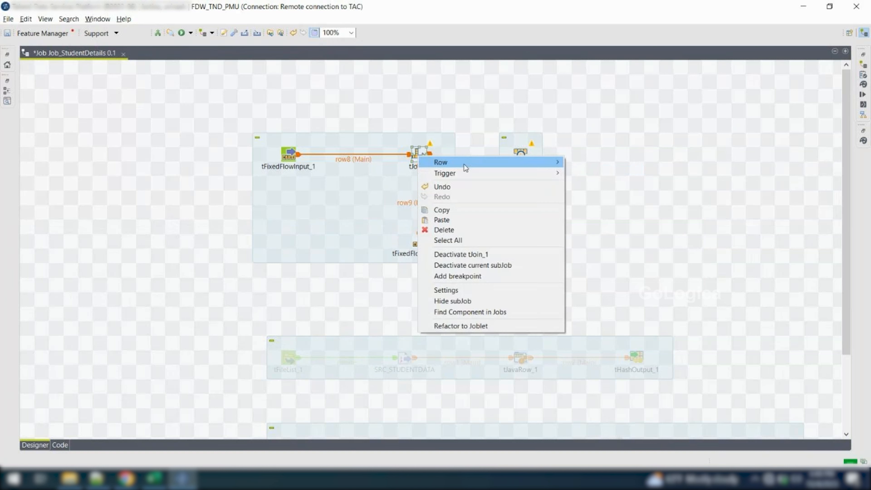
pyautogui.moveTo(512, 164)
pyautogui.click(592, 166)
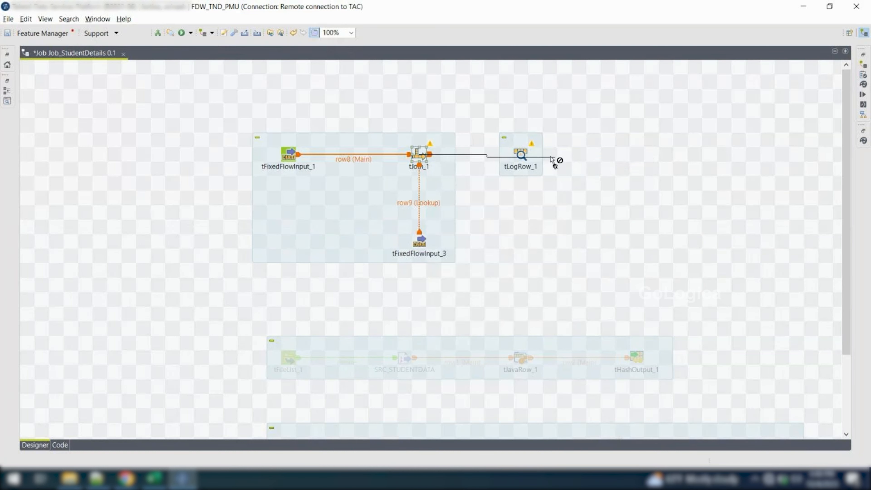
pyautogui.click(520, 155)
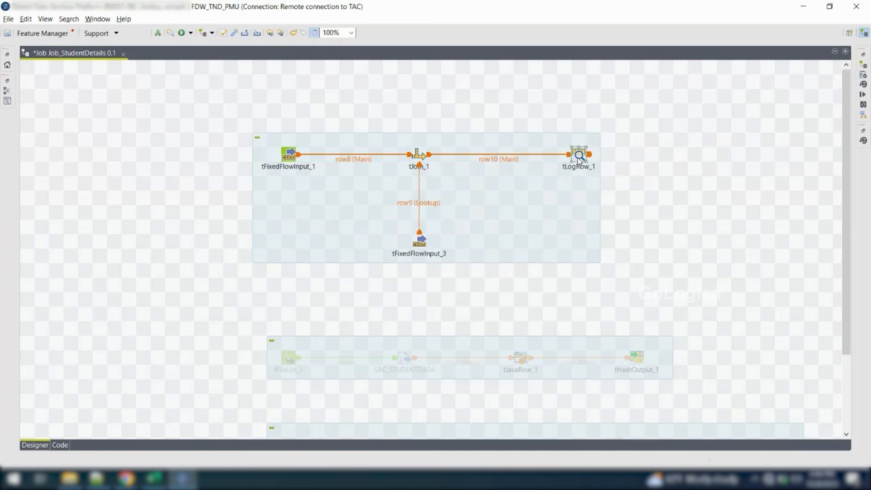
# Set the mode of tLogRow_1 to Table (print values in cells of a table)
pyautogui.doubleClick(521, 155)
pyautogui.click(193, 118)
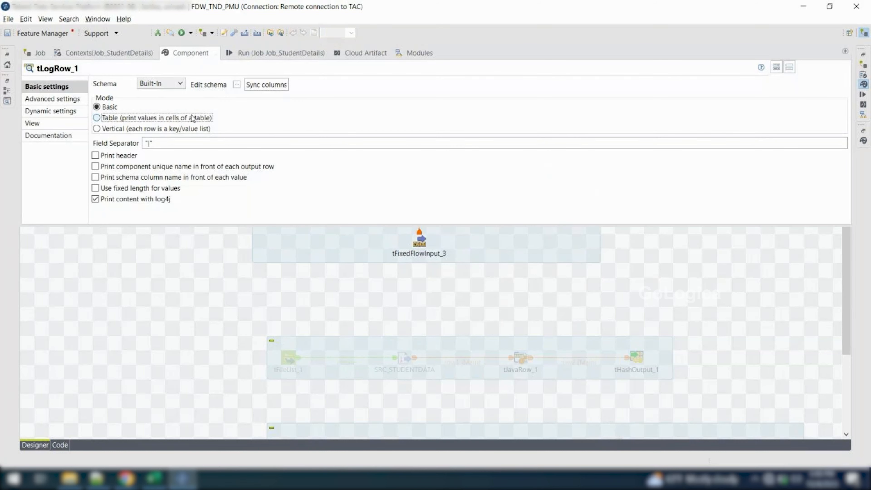
pyautogui.click(259, 267)
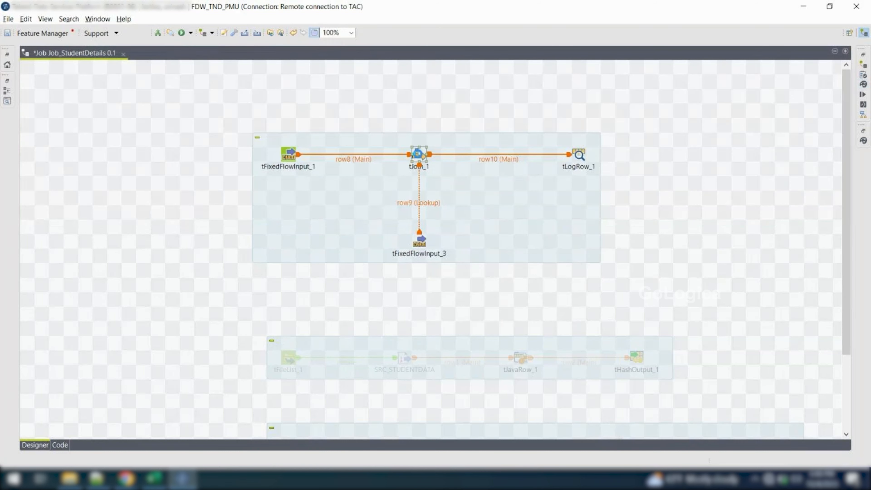
# Open the basic settings of tJoin_1
pyautogui.doubleClick(420, 157)
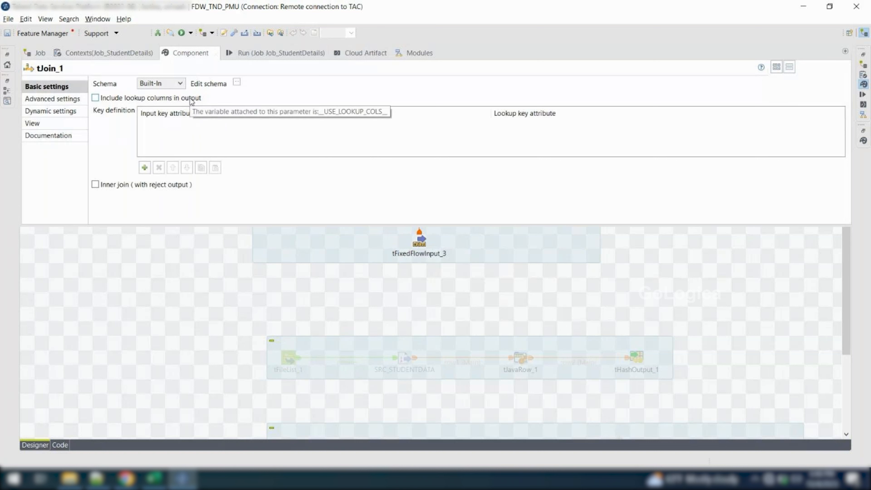
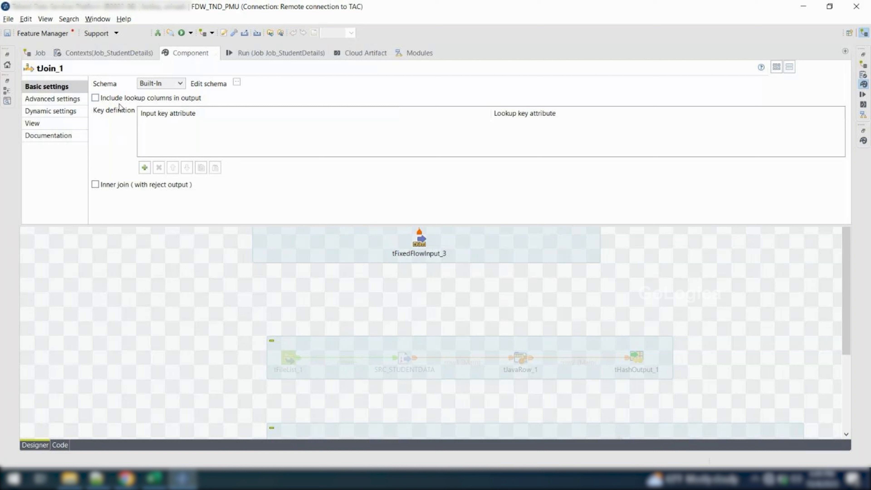
# Review the tFixedFlowInput_1 and tFixedFlowInput_3 input columns in the schema of tJoin_1 without changing them
pyautogui.click(237, 82)
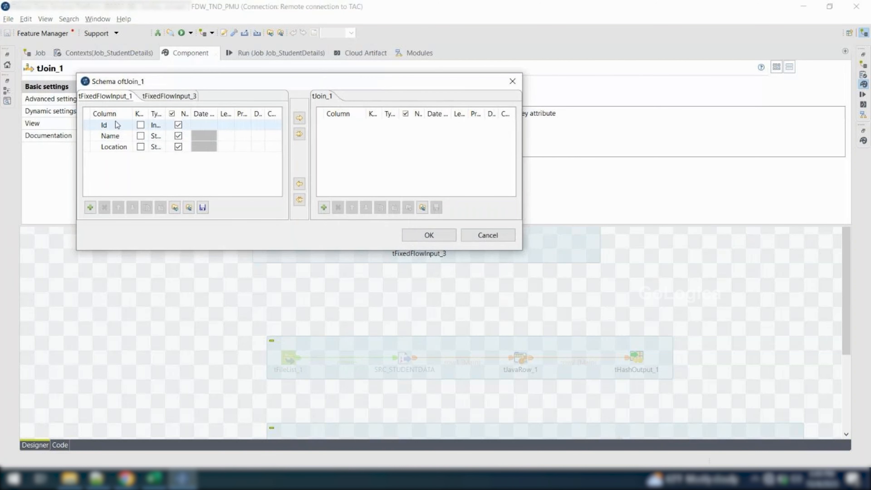
pyautogui.click(173, 99)
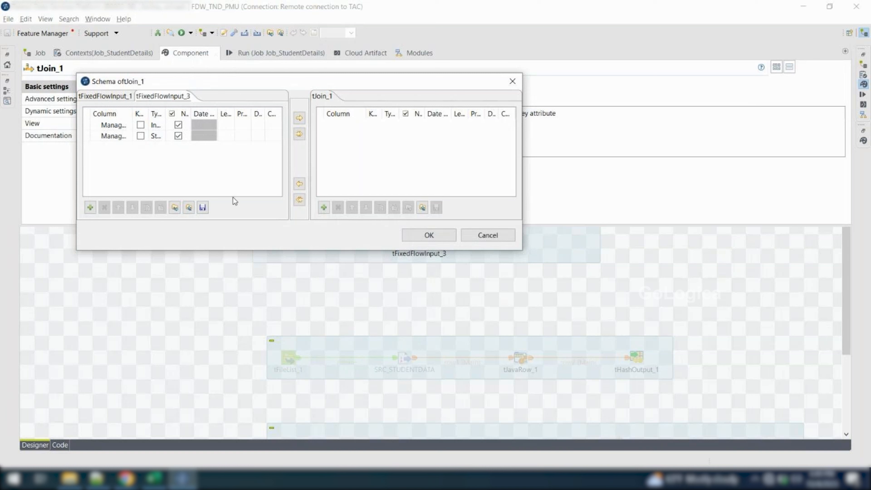
pyautogui.click(472, 233)
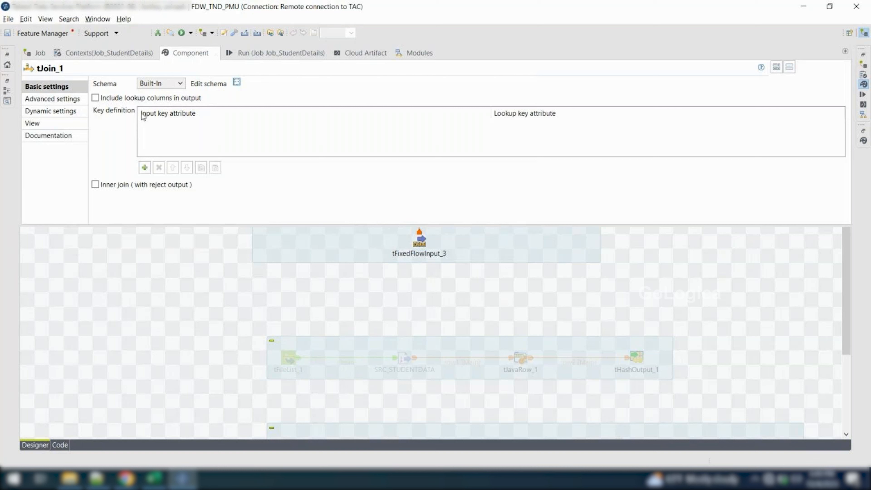
# Add a key definition to tJoin_1 with input key attribute Id and lookup key attribute row9.Manager_ID
pyautogui.click(145, 168)
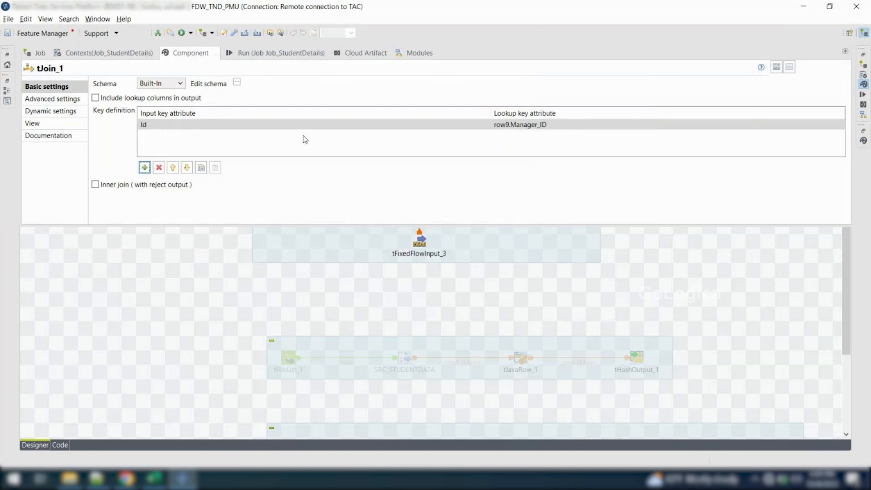
pyautogui.click(395, 124)
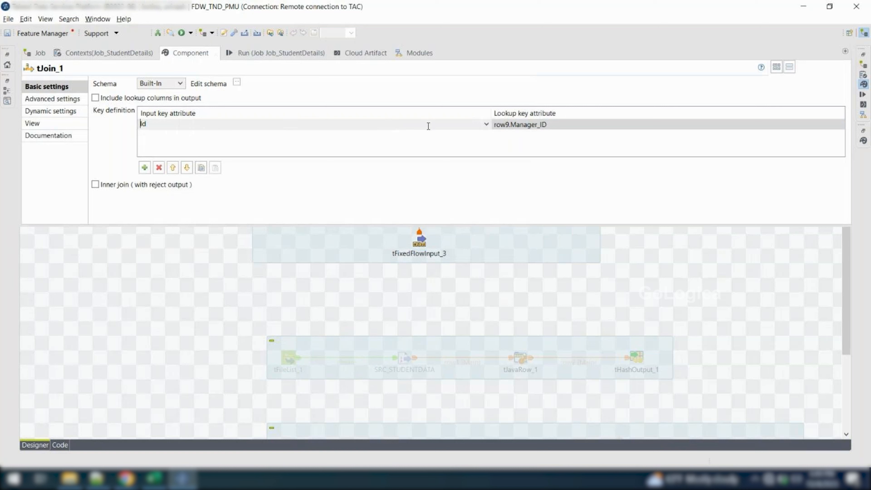
pyautogui.click(565, 123)
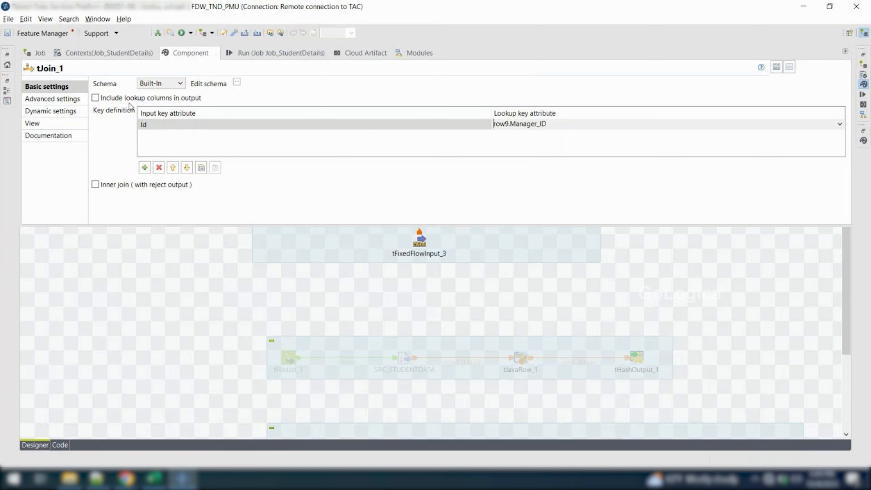
# Copy all tFixedFlowInput_1 columns, Id, Name and Location, into the tJoin_1 output schema
pyautogui.click(236, 83)
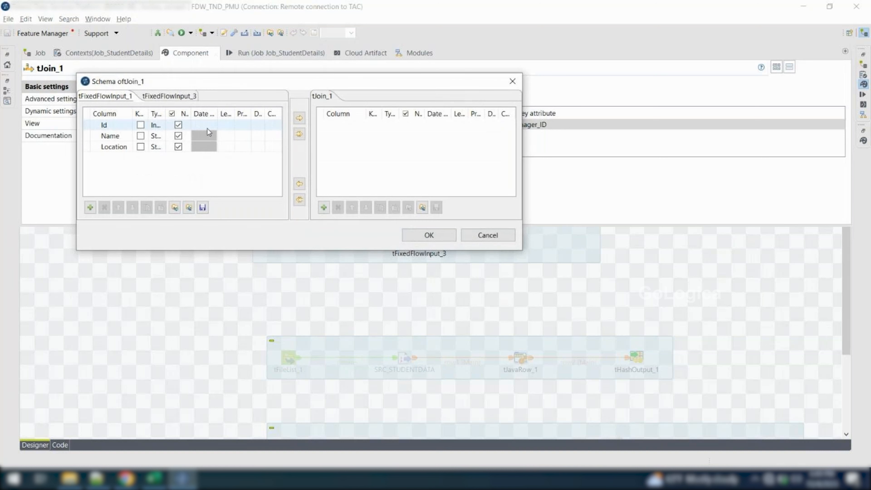
pyautogui.click(299, 133)
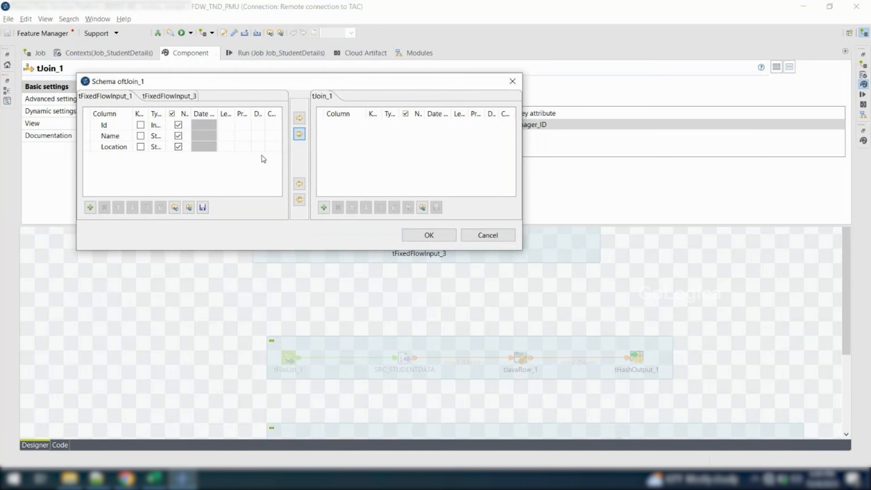
pyautogui.click(473, 276)
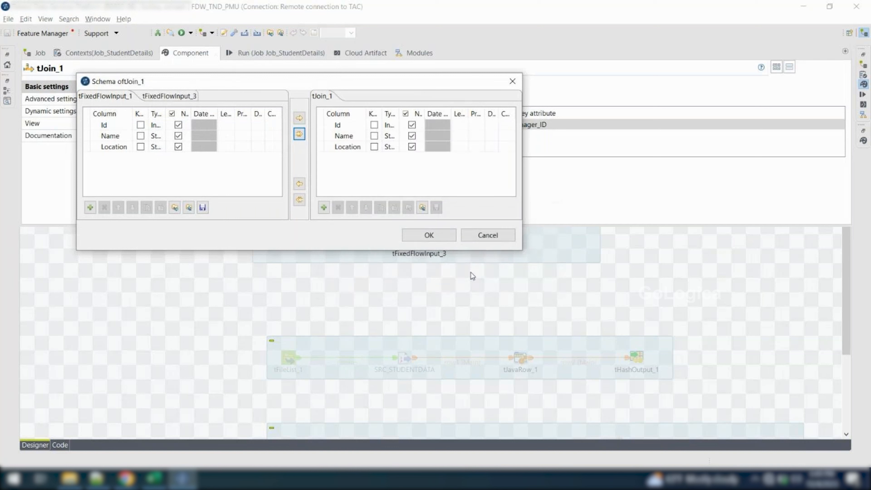
# Add the Manager_name column from tFixedFlowInput_3 to the tJoin_1 output schema, then save the schema and propagate the changes
pyautogui.click(171, 97)
pyautogui.click(103, 127)
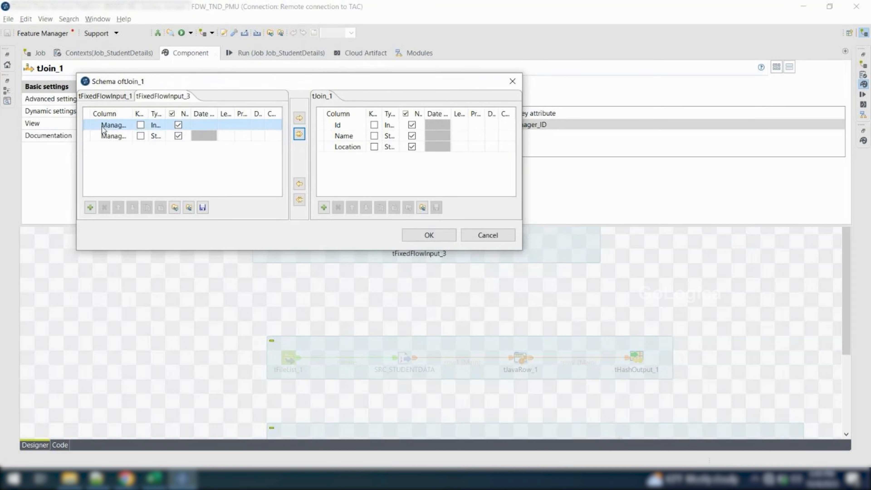
pyautogui.click(96, 135)
pyautogui.click(97, 137)
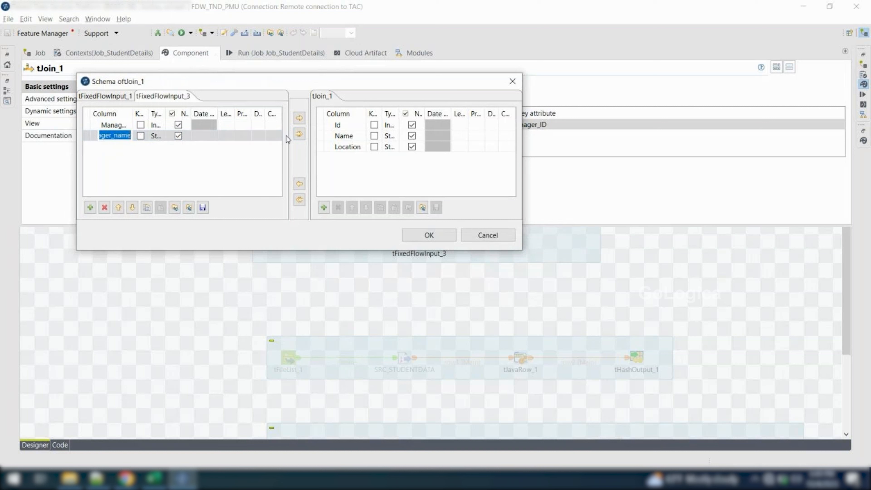
pyautogui.click(301, 119)
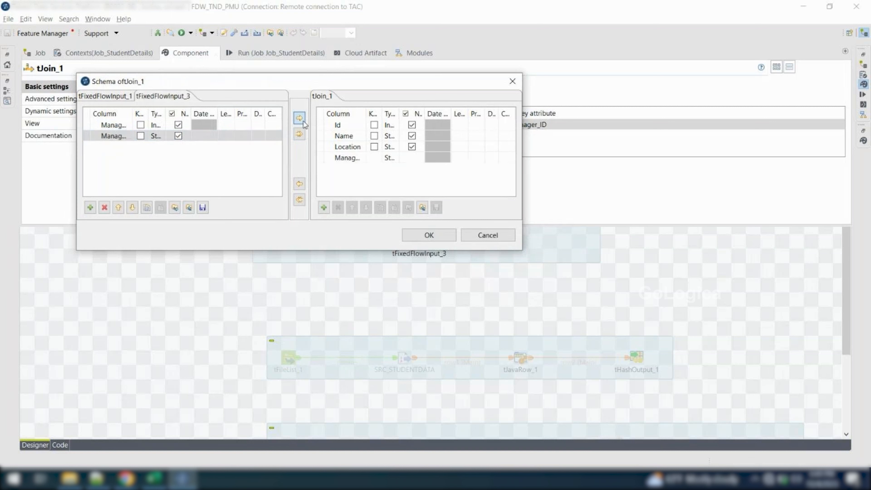
pyautogui.doubleClick(363, 111)
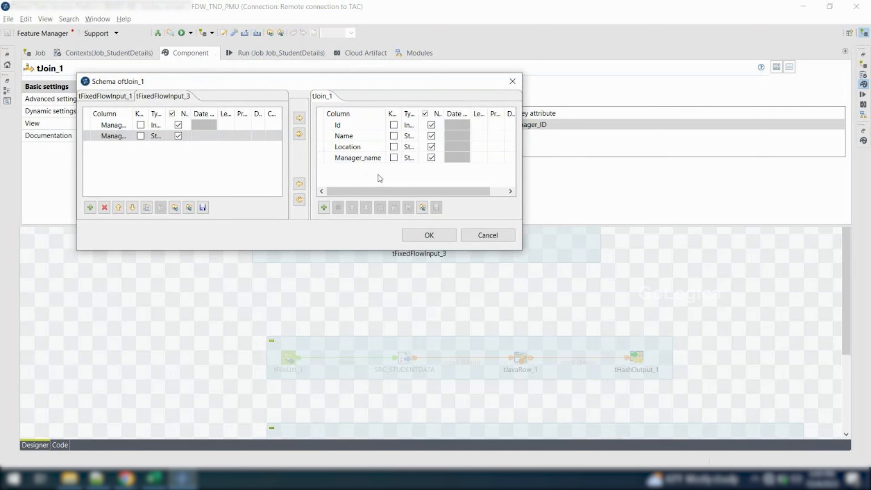
pyautogui.click(428, 236)
pyautogui.click(496, 244)
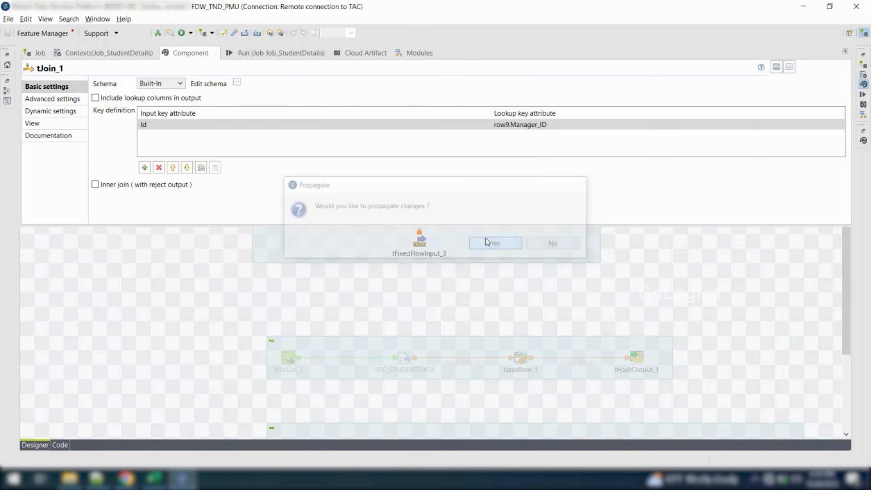
# Clear the console, run Job_StudentDetails and read through the execution output
pyautogui.click(261, 54)
pyautogui.click(215, 95)
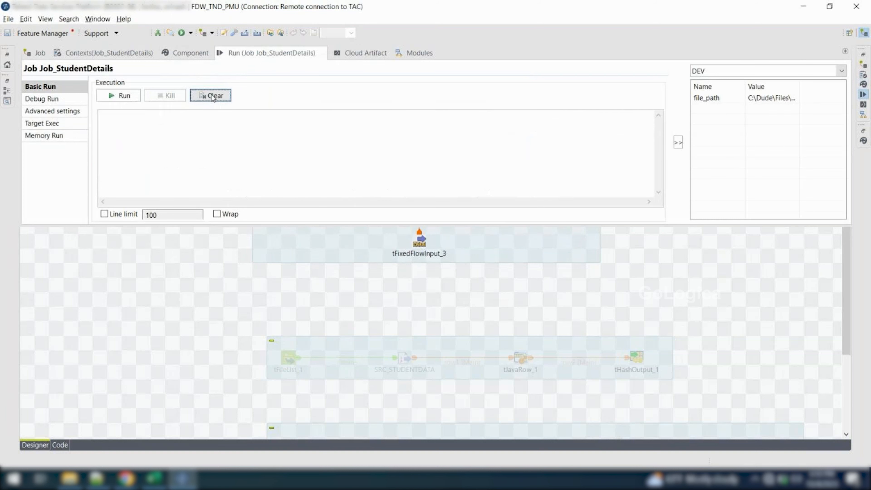
pyautogui.click(134, 97)
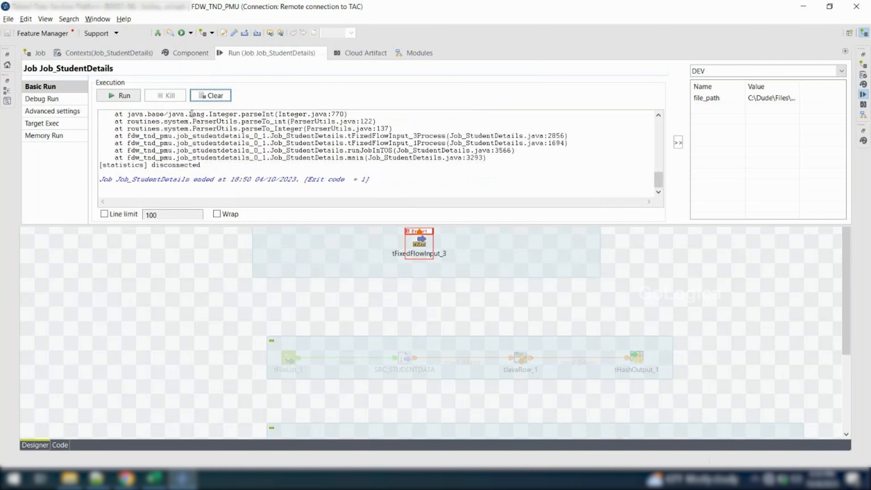
pyautogui.scroll(5, 215, 165)
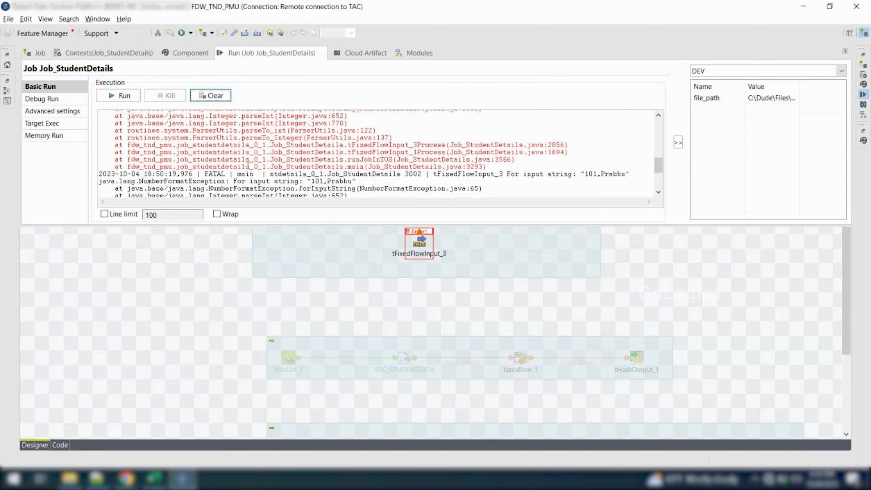
pyautogui.scroll(-1, 248, 165)
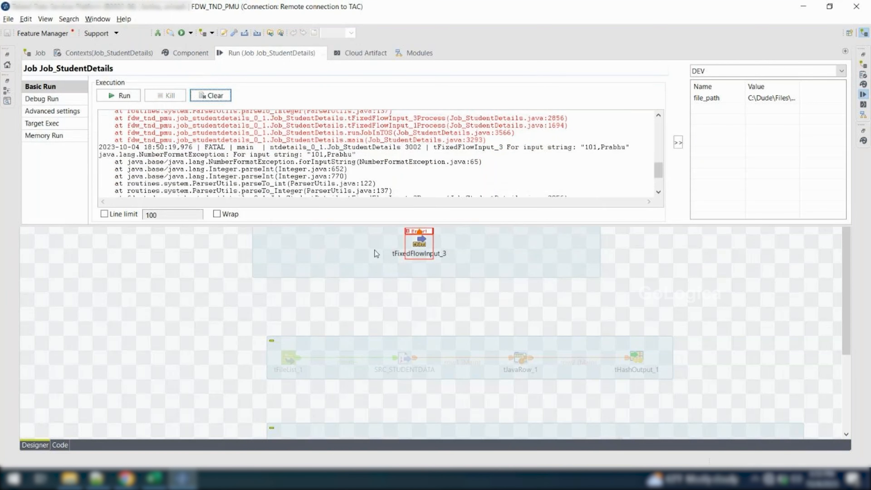
# Open the basic settings of tFixedFlowInput_3, the lookup input
pyautogui.doubleClick(423, 245)
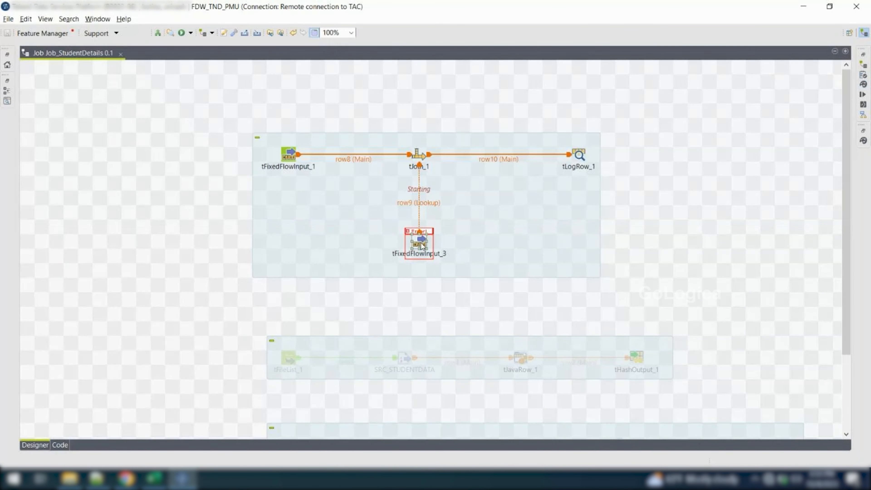
pyautogui.click(413, 258)
pyautogui.doubleClick(418, 245)
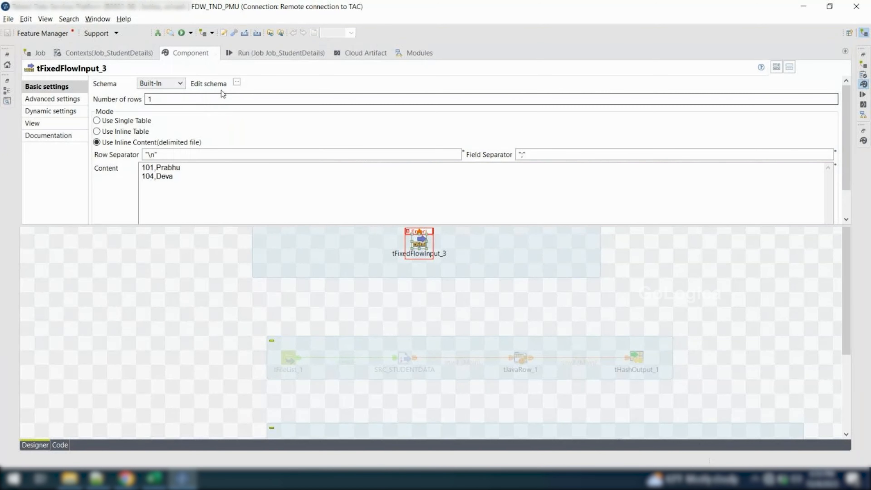
# Try enclosing the manager names in the inline content of tFixedFlowInput_3 in double quotes, then remove the quotes
pyautogui.click(237, 84)
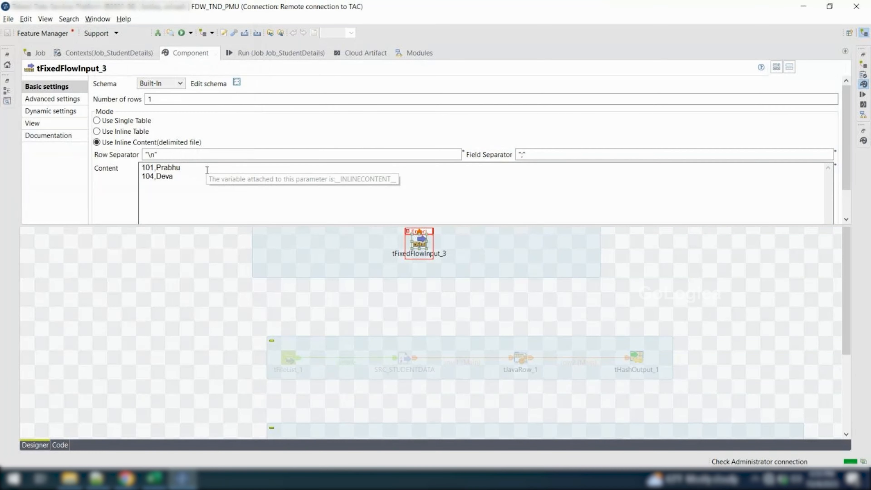
pyautogui.click(207, 170)
pyautogui.write('"')
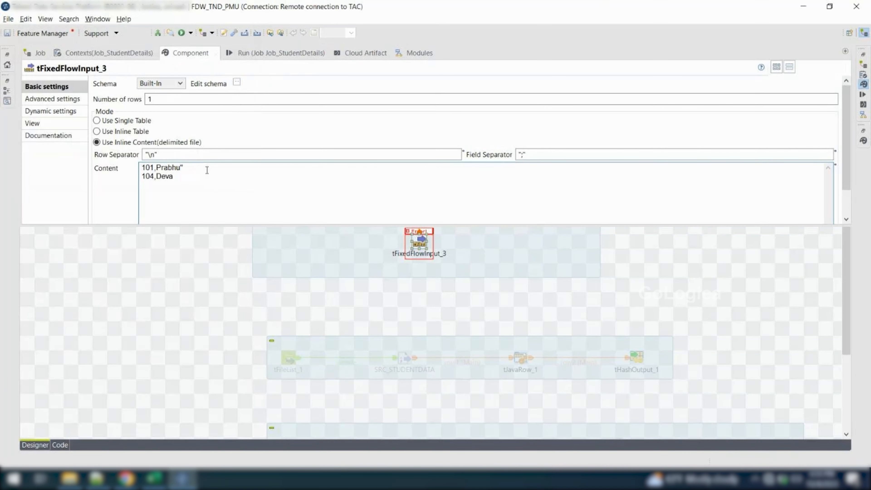
pyautogui.press('Left')
pyautogui.press('Left')
pyautogui.press('Left')
pyautogui.press('Left')
pyautogui.press('Left')
pyautogui.press('Left')
pyautogui.press('Left')
pyautogui.write('"')
pyautogui.press('Down')
pyautogui.press('Left')
pyautogui.write('"')
pyautogui.press('Right')
pyautogui.press('Right')
pyautogui.press('Right')
pyautogui.press('Right')
pyautogui.write('"')
pyautogui.press('BackSpace')
pyautogui.press('Left')
pyautogui.press('Left')
pyautogui.press('Left')
pyautogui.press('Left')
pyautogui.press('BackSpace')
pyautogui.press('Up')
pyautogui.press('Delete')
pyautogui.press('BackSpace')
# Set the field separator of tFixedFlowInput_3 to a comma (",")
pyautogui.click(528, 154)
pyautogui.press('BackSpace')
pyautogui.write(',')
# Rerun Job_StudentDetails with the changed lookup separator and read the console output
pyautogui.click(287, 54)
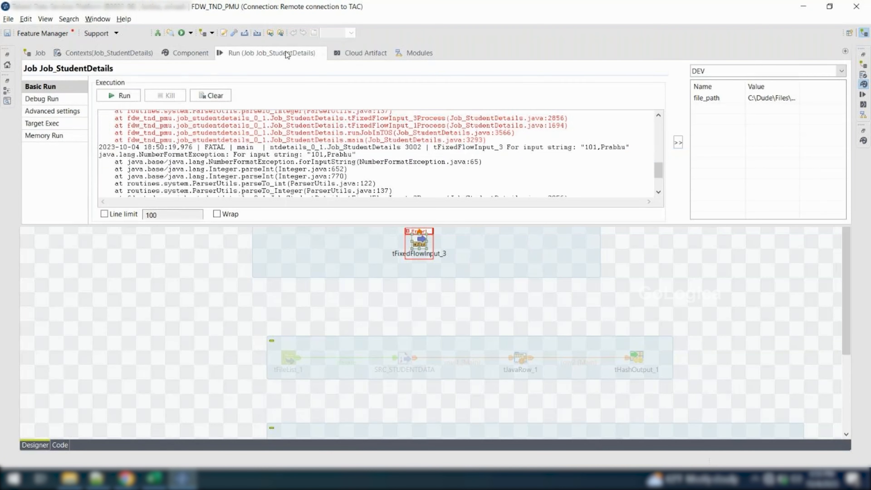
pyautogui.click(125, 97)
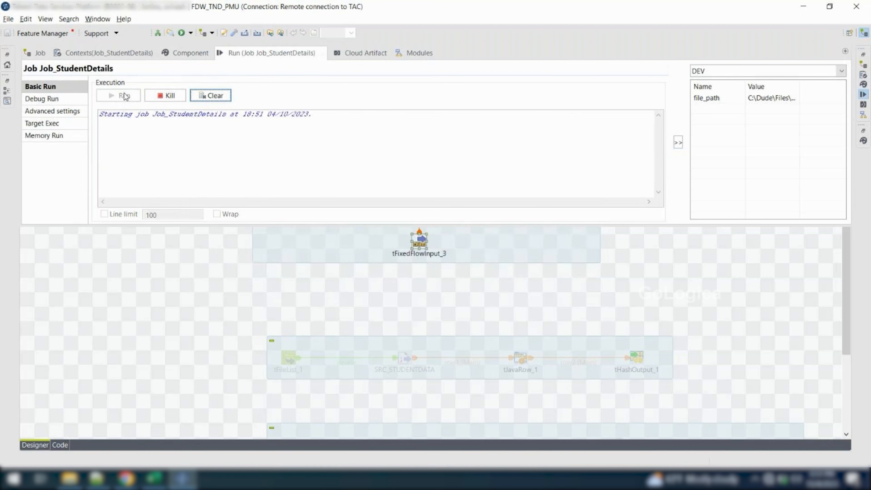
pyautogui.scroll(4, 182, 139)
pyautogui.scroll(-2, 181, 139)
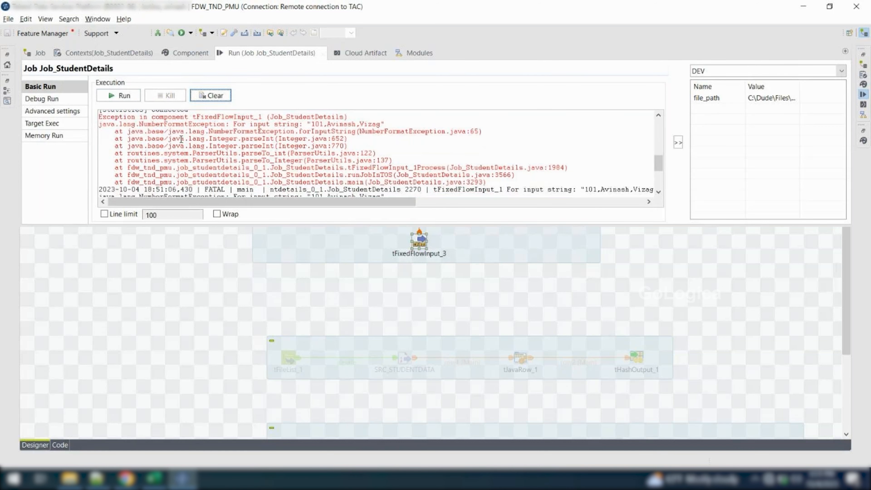
# Set the field separator of tFixedFlowInput_1, the main input, to a comma (",")
pyautogui.click(186, 277)
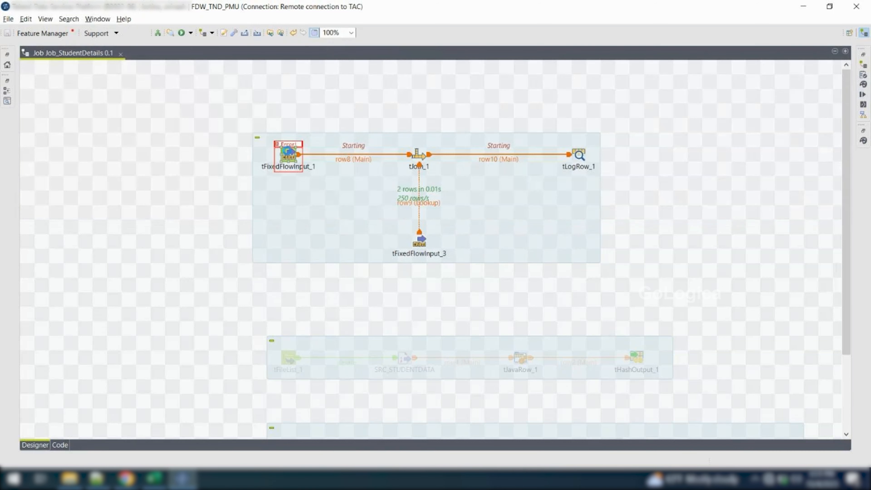
pyautogui.doubleClick(288, 155)
pyautogui.click(521, 154)
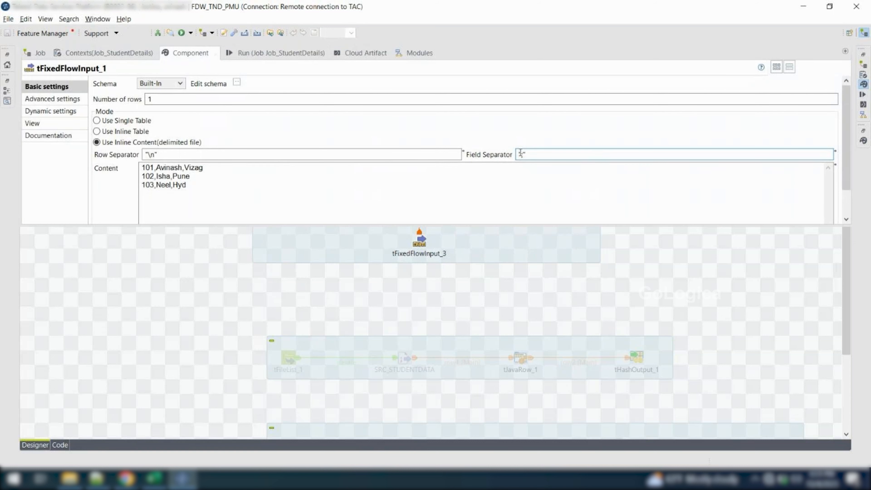
pyautogui.press('BackSpace')
pyautogui.press('BackSpace')
pyautogui.write(',')
pyautogui.hotkey('shift', 'Left')
pyautogui.write('",')
# Clear the console, run the job again and examine the Manager_name values in the tLogRow_1 table
pyautogui.click(292, 54)
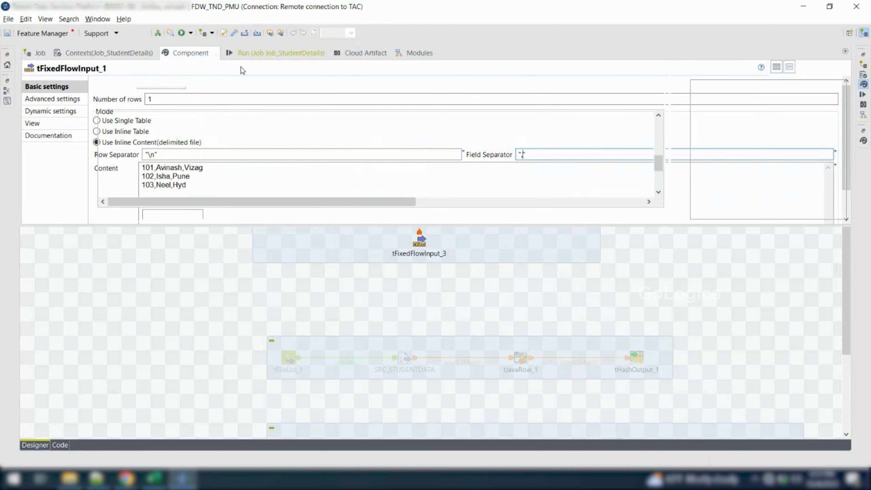
pyautogui.click(210, 96)
pyautogui.click(124, 96)
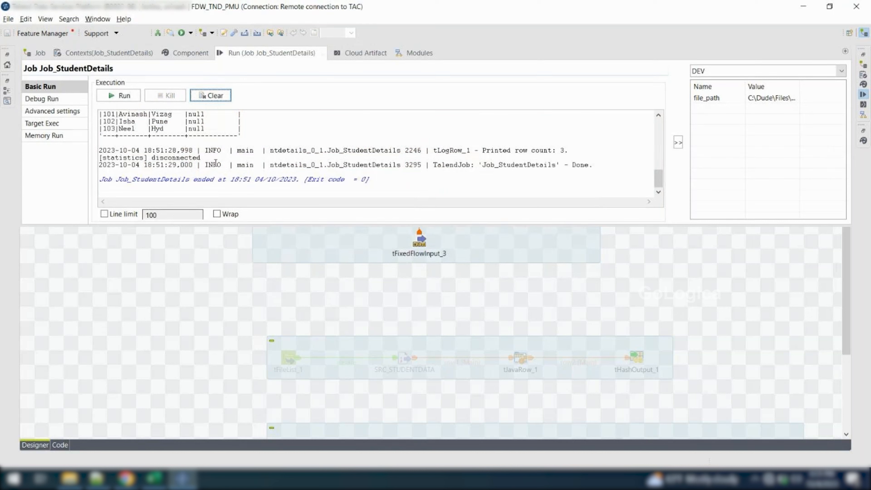
pyautogui.scroll(3, 220, 164)
pyautogui.moveTo(244, 171); pyautogui.dragTo(98, 136)
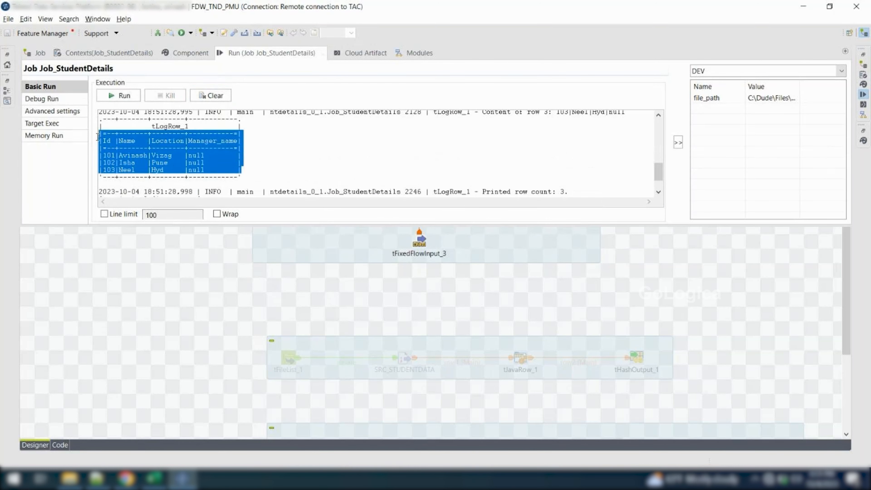
pyautogui.click(205, 169)
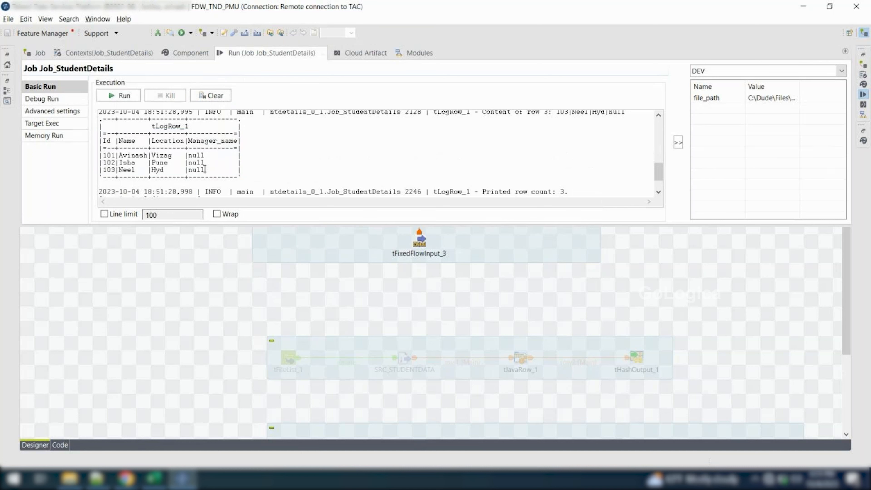
pyautogui.moveTo(111, 155); pyautogui.dragTo(219, 171)
pyautogui.click(222, 170)
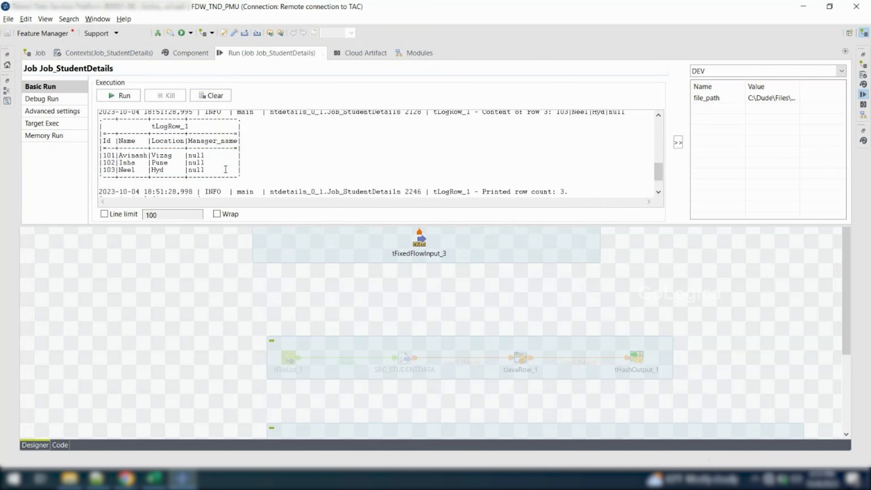
# Open the basic settings of tJoin_1 and check the input and lookup attributes of its key definition
pyautogui.click(182, 264)
pyautogui.click(420, 158)
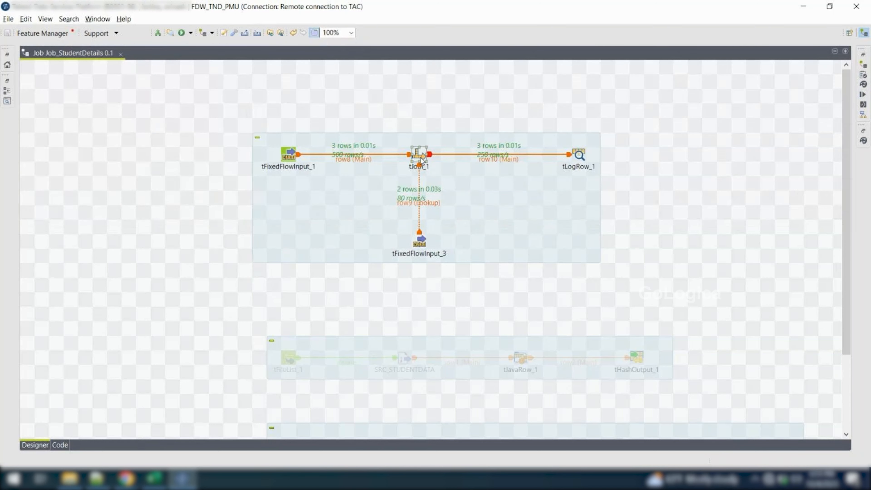
pyautogui.doubleClick(422, 159)
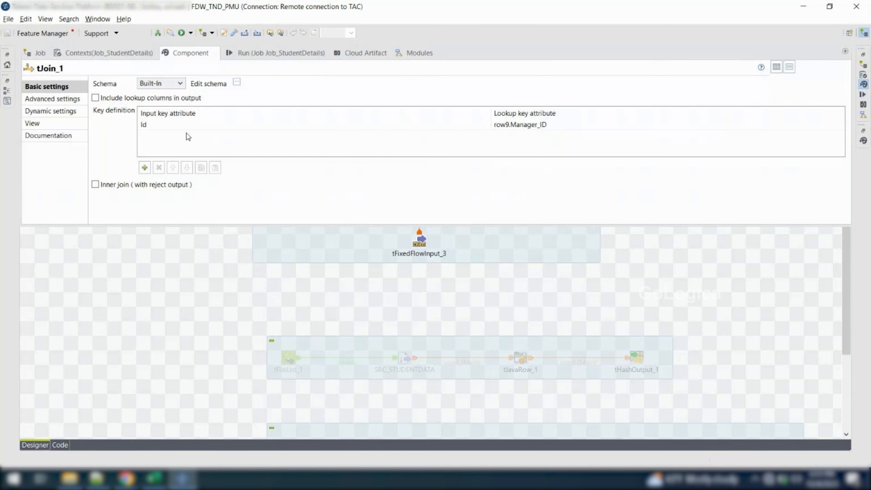
pyautogui.click(167, 127)
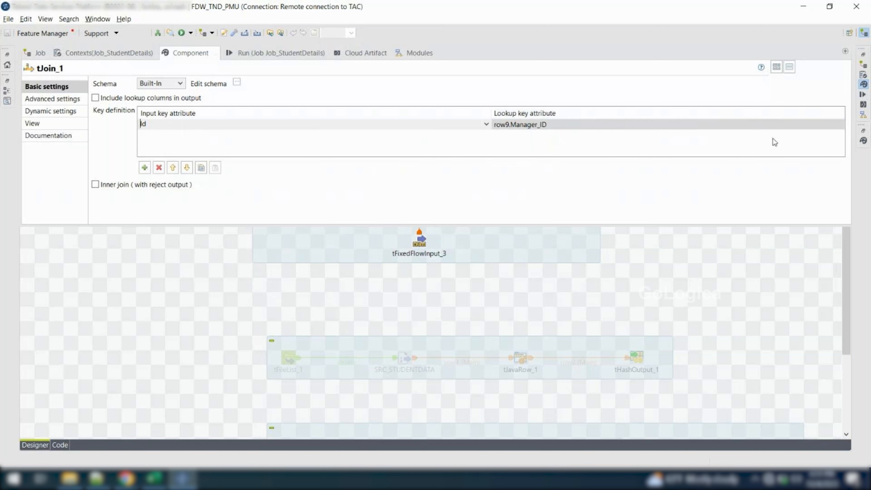
pyautogui.click(683, 127)
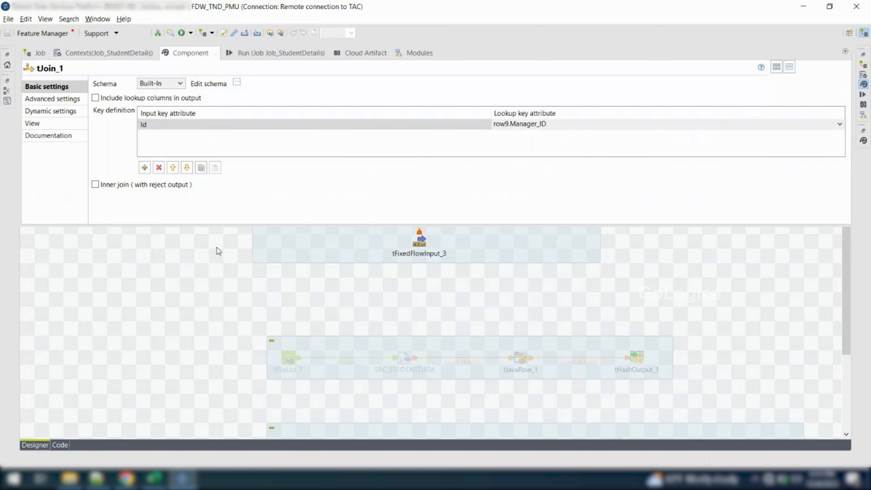
# Check the inline content of tFixedFlowInput_1 against the key definition of tJoin_1
pyautogui.click(190, 297)
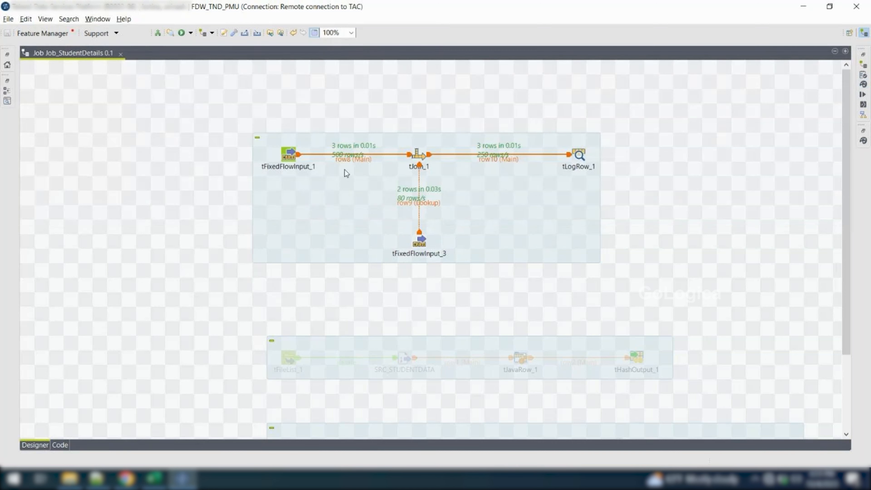
pyautogui.click(291, 157)
pyautogui.doubleClick(291, 157)
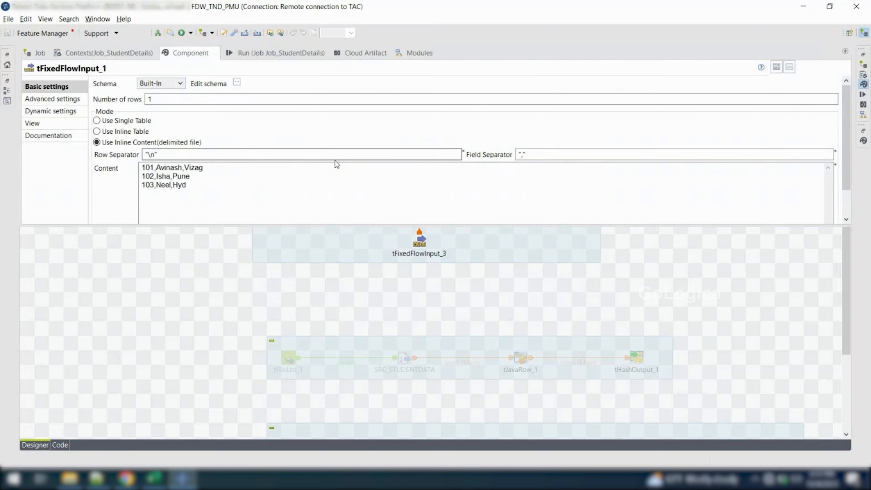
pyautogui.click(196, 306)
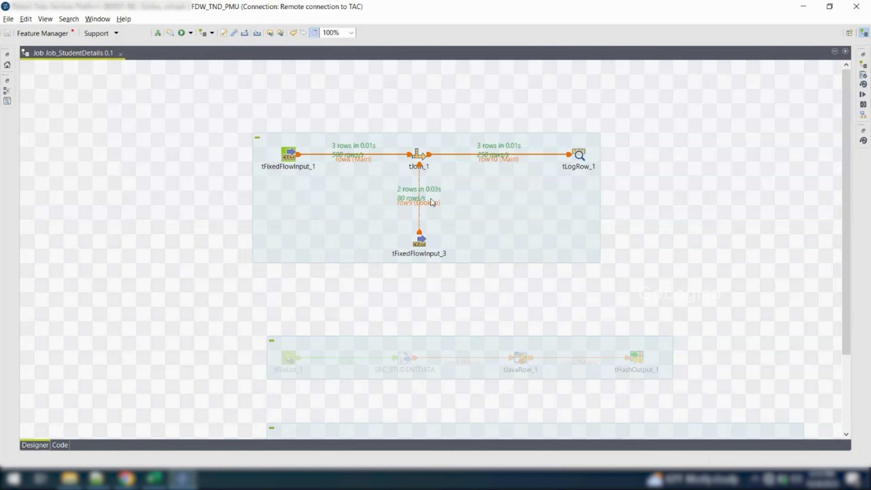
pyautogui.click(419, 153)
pyautogui.doubleClick(415, 153)
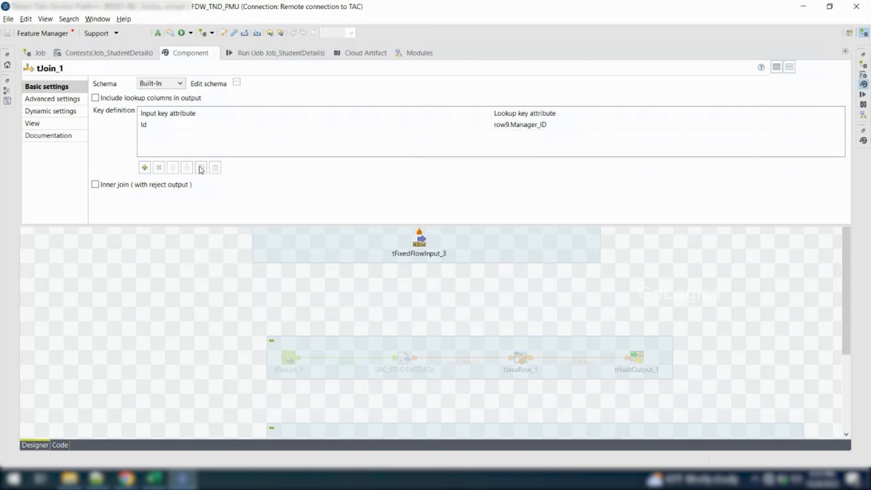
# Compare the Ids in the content of tFixedFlowInput_1 with the manager IDs in the content of tFixedFlowInput_3
pyautogui.click(129, 296)
pyautogui.doubleClick(288, 156)
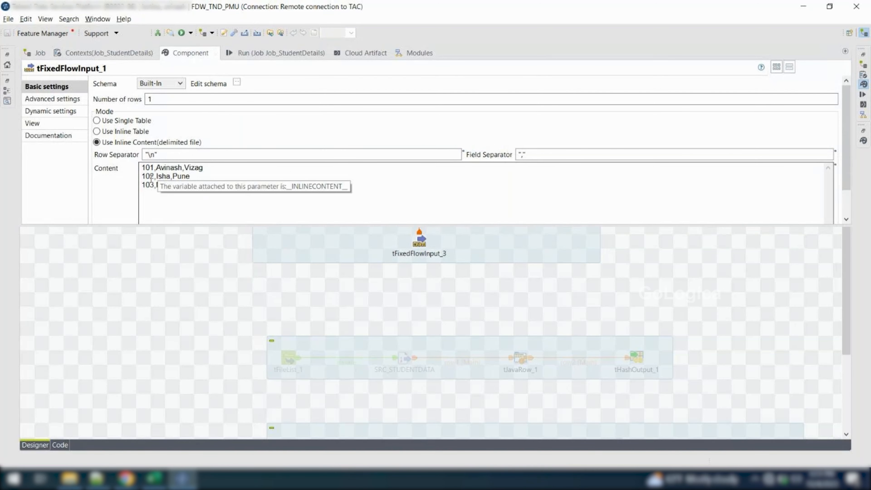
pyautogui.click(284, 229)
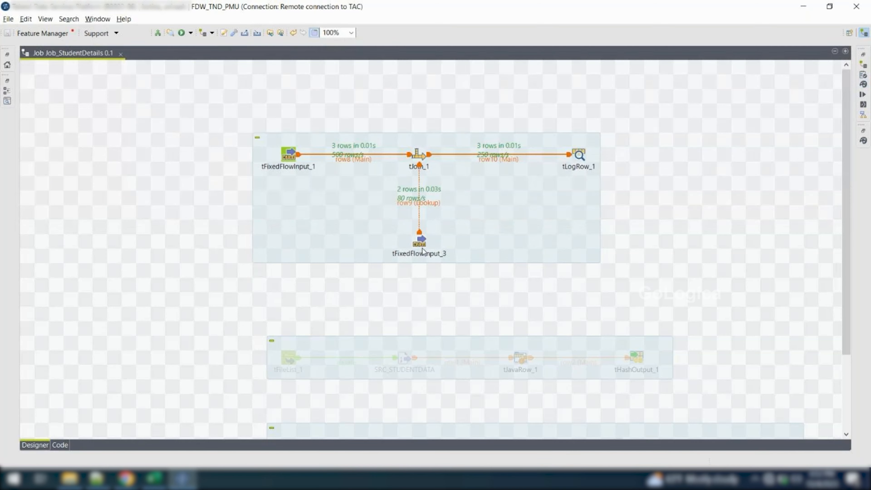
pyautogui.doubleClick(419, 239)
pyautogui.doubleClick(147, 168)
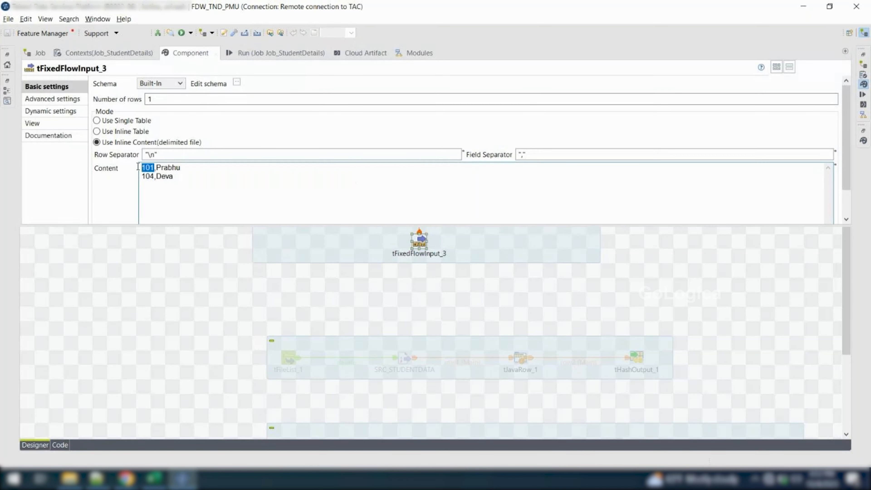
pyautogui.click(119, 273)
# Turn on the inclusion of lookup columns in the output of tJoin_1
pyautogui.click(420, 155)
pyautogui.doubleClick(419, 154)
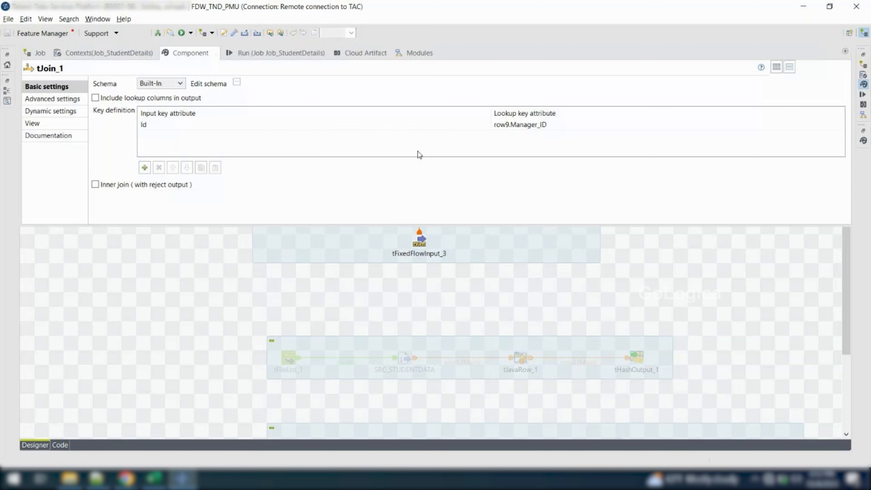
pyautogui.click(96, 98)
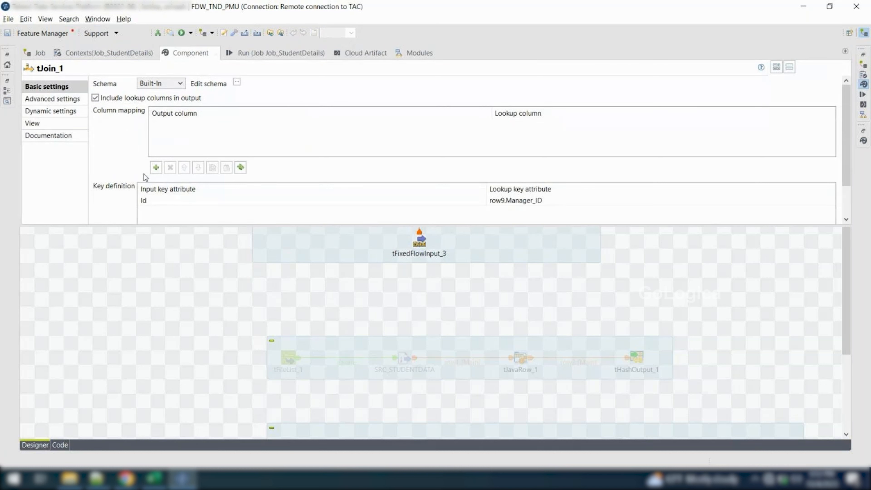
# Add a column mapping in tJoin_1 from output column Manager_name to lookup column row9.Manager_name
pyautogui.click(157, 169)
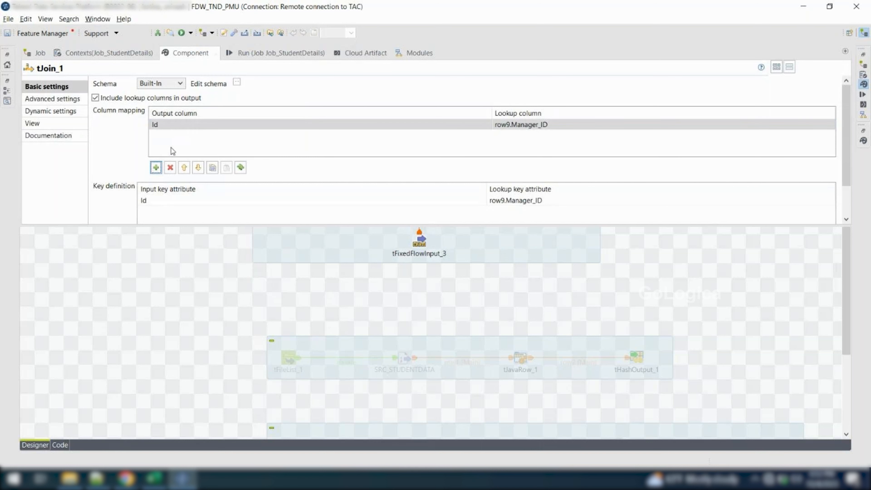
pyautogui.click(418, 128)
pyautogui.click(483, 124)
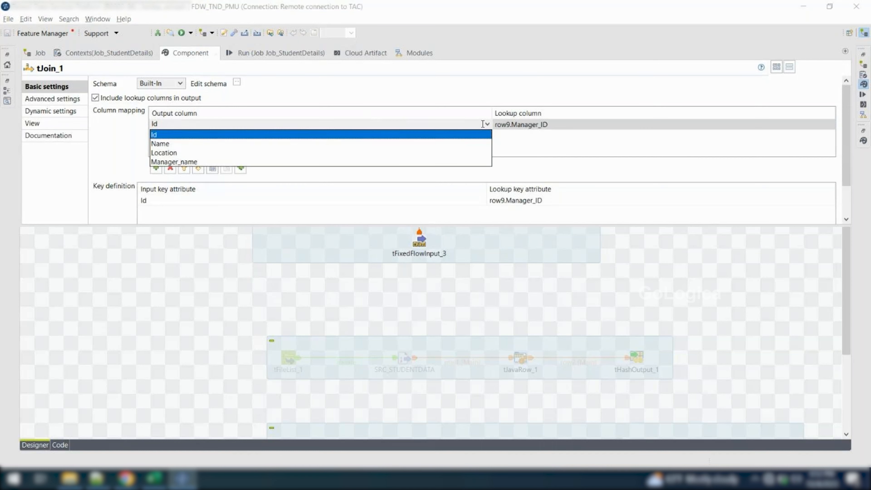
pyautogui.click(387, 162)
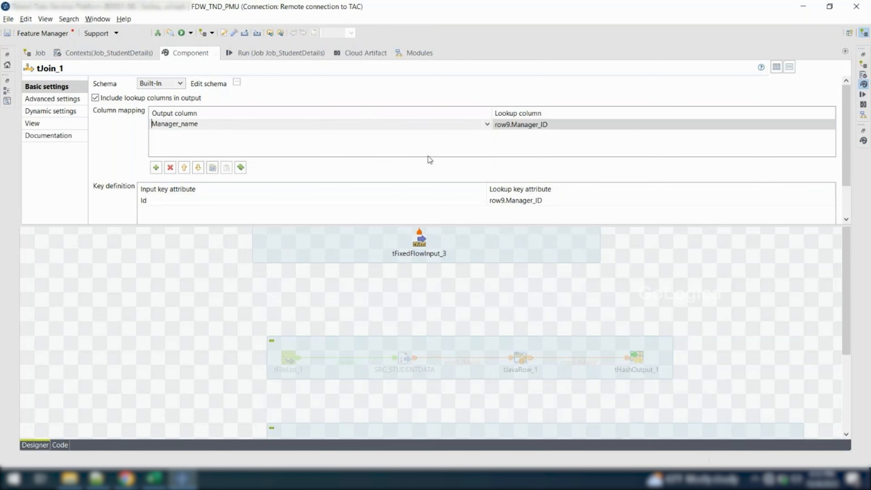
pyautogui.click(787, 123)
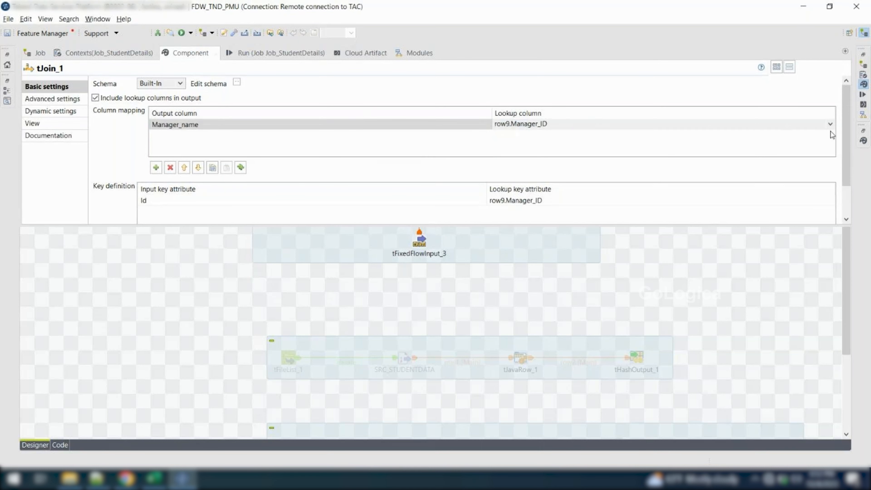
pyautogui.click(830, 125)
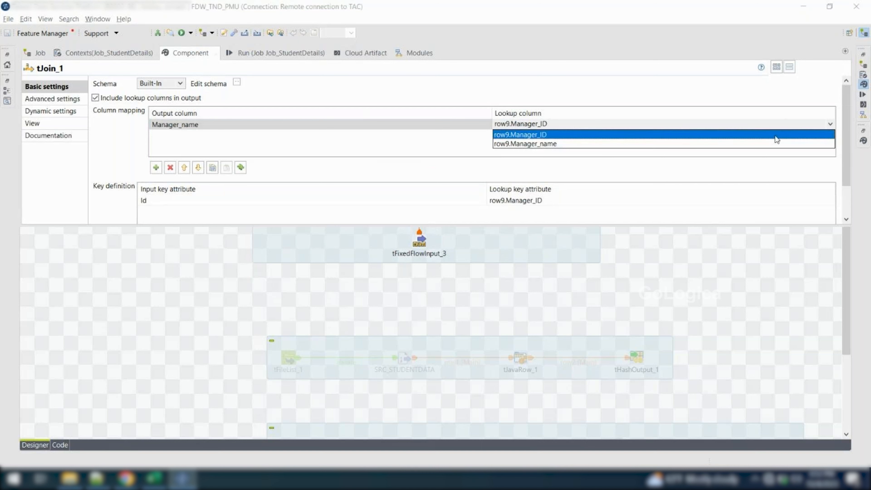
pyautogui.click(672, 144)
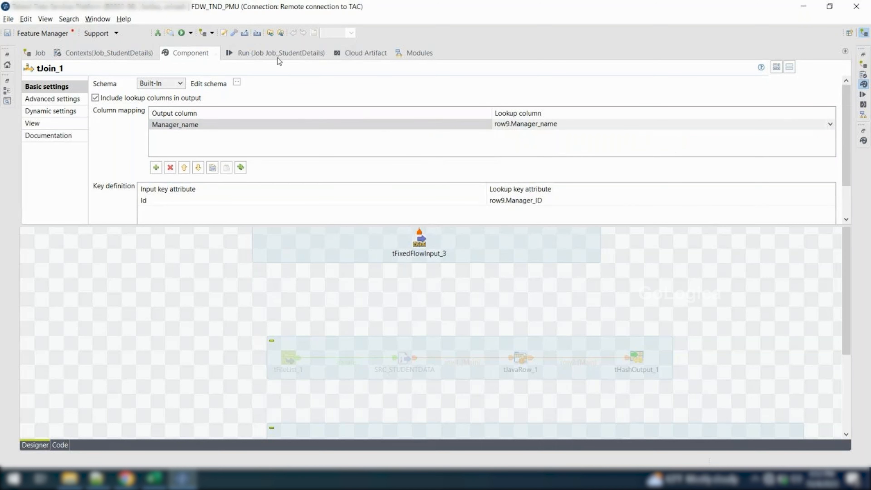
# Clear the console, run Job_StudentDetails with the new column mapping and examine the row for Id 101 in the tLogRow_1 table
pyautogui.click(271, 52)
pyautogui.click(215, 95)
pyautogui.click(119, 96)
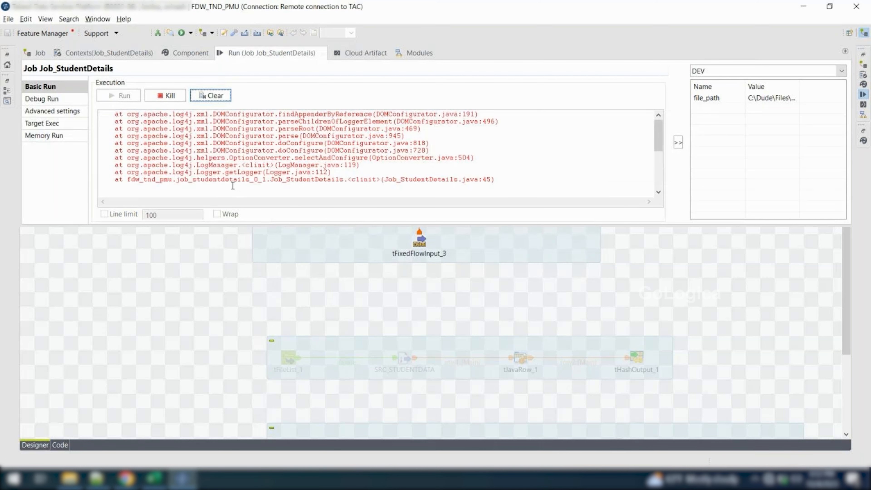
pyautogui.scroll(2, 230, 165)
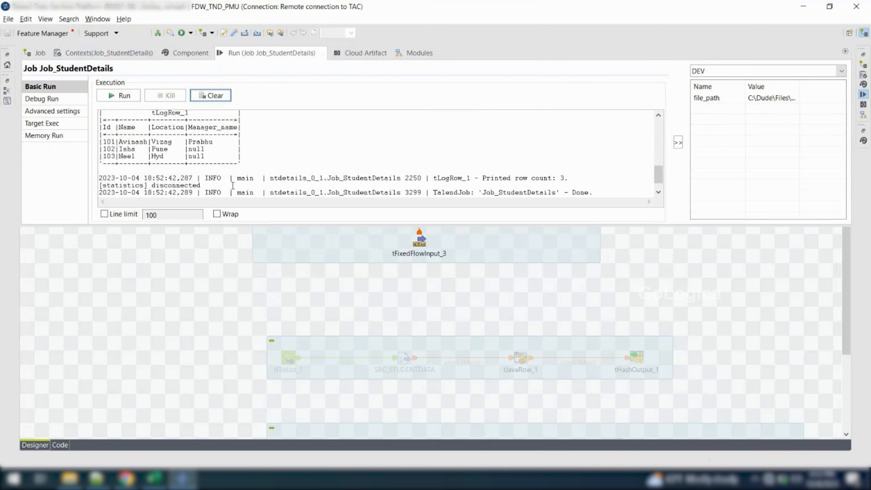
pyautogui.moveTo(221, 144); pyautogui.dragTo(102, 140)
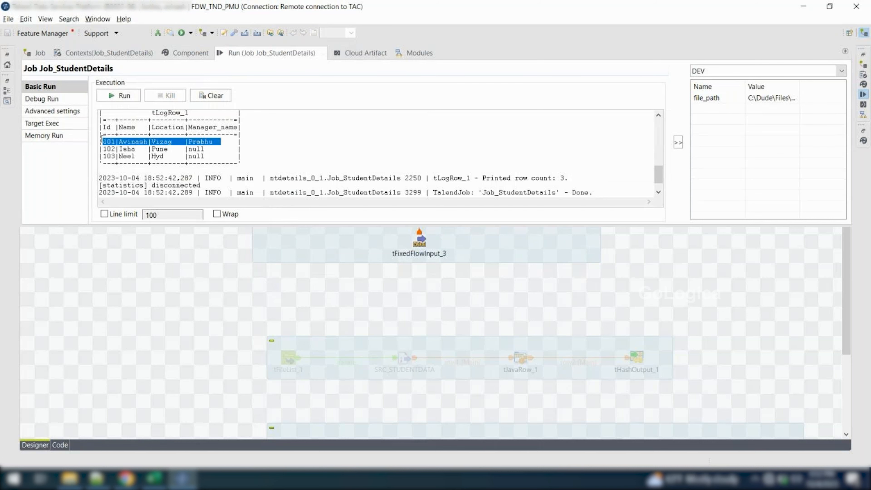
# Review the column mapping, key definition and inner join option in the basic settings of tJoin_1
pyautogui.click(150, 256)
pyautogui.click(419, 155)
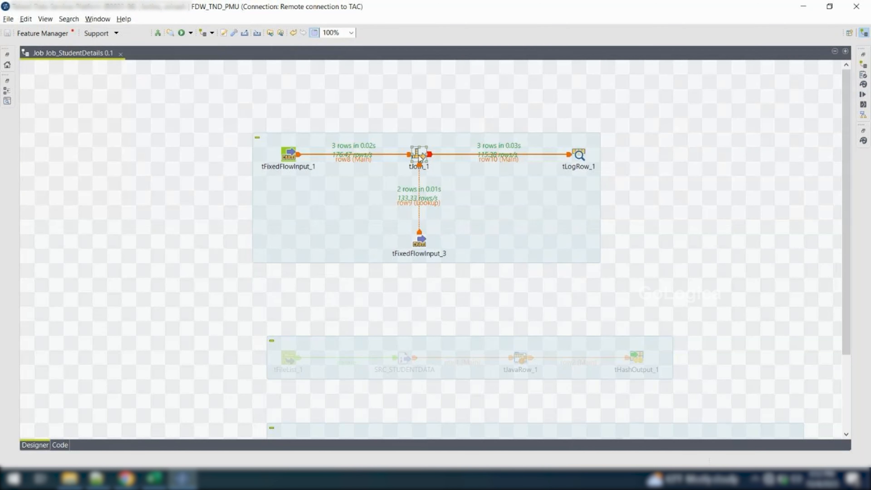
pyautogui.doubleClick(419, 156)
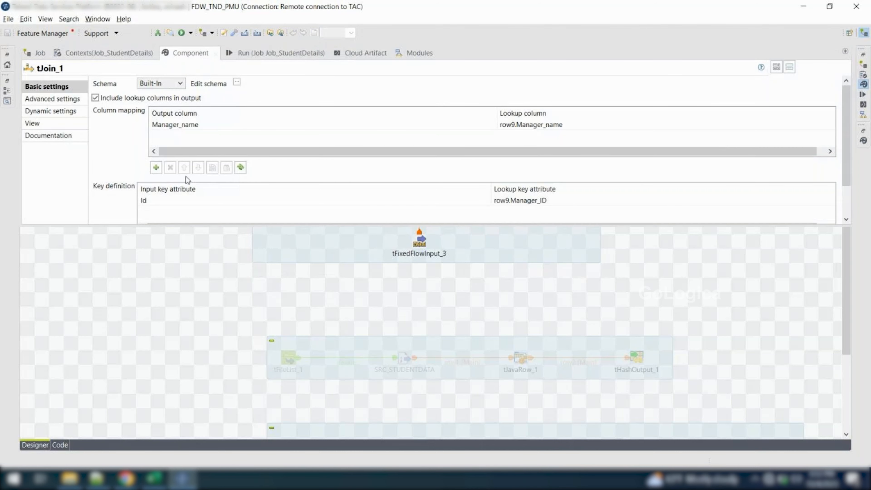
pyautogui.scroll(-2, 104, 173)
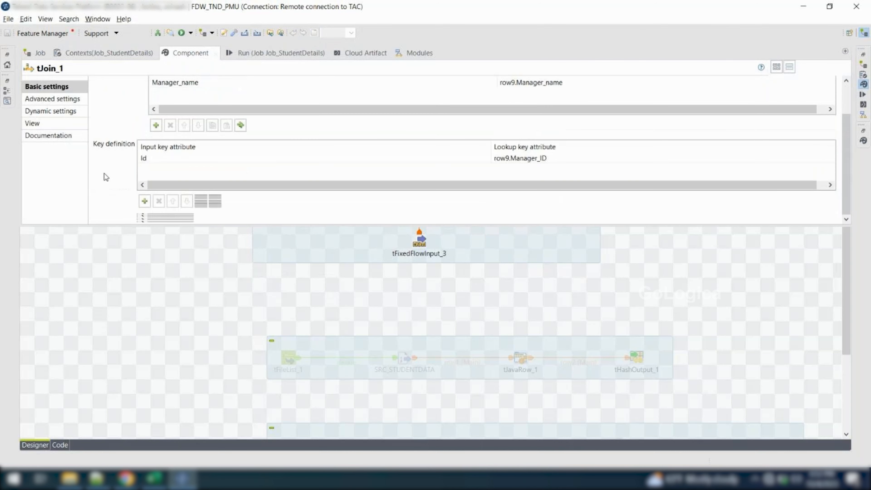
pyautogui.scroll(2, 104, 173)
pyautogui.scroll(-2, 105, 173)
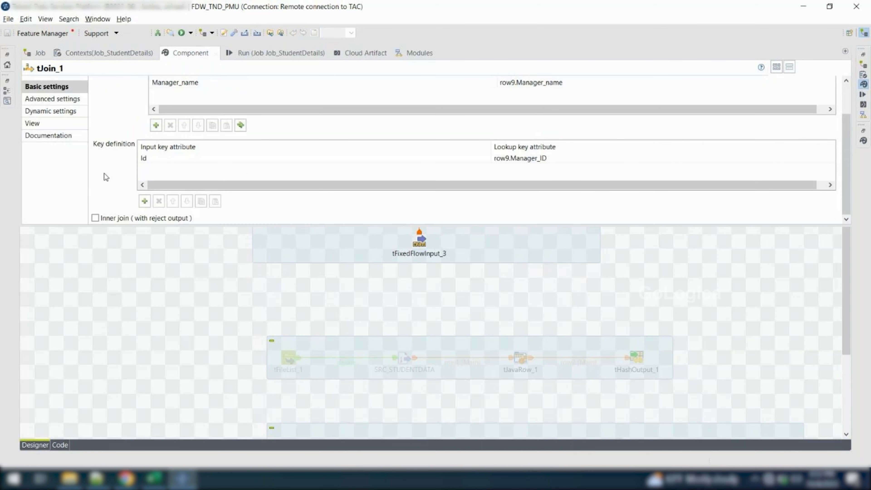
# Examine all rows of the tLogRow_1 output, especially the Manager_name values for Ids 102 and 103
pyautogui.click(241, 56)
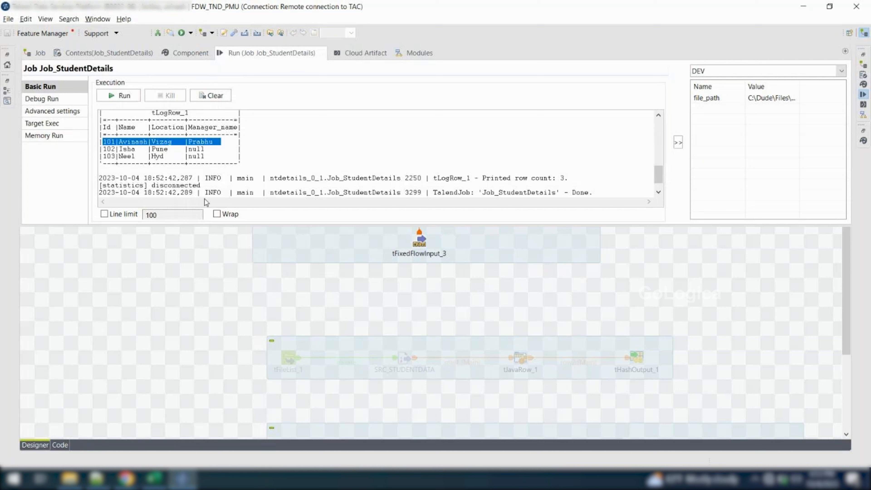
pyautogui.moveTo(218, 158); pyautogui.dragTo(101, 142)
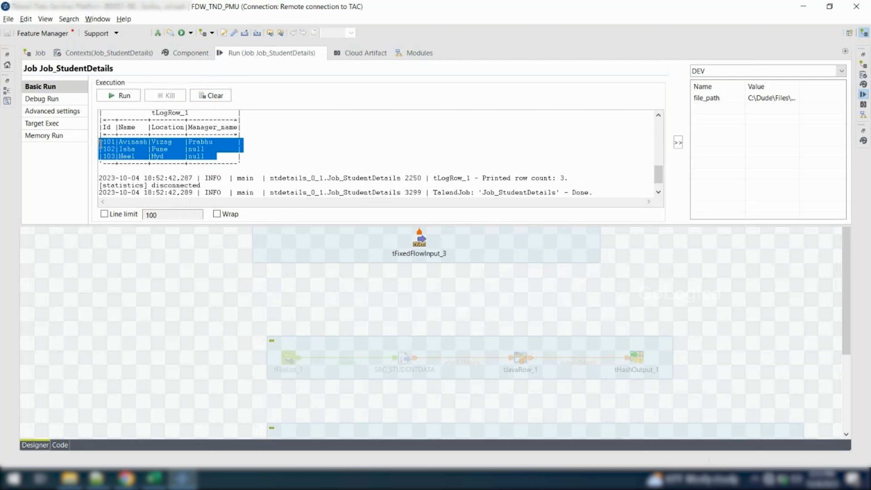
pyautogui.moveTo(229, 156); pyautogui.dragTo(194, 150)
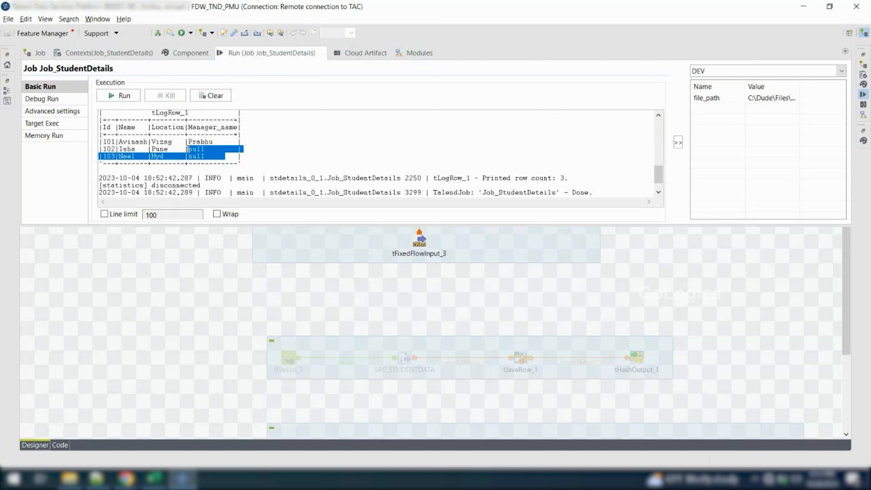
pyautogui.click(191, 149)
pyautogui.moveTo(205, 149); pyautogui.dragTo(188, 149)
# Enable the inner join (with reject output) option in the basic settings of tJoin_1
pyautogui.click(193, 248)
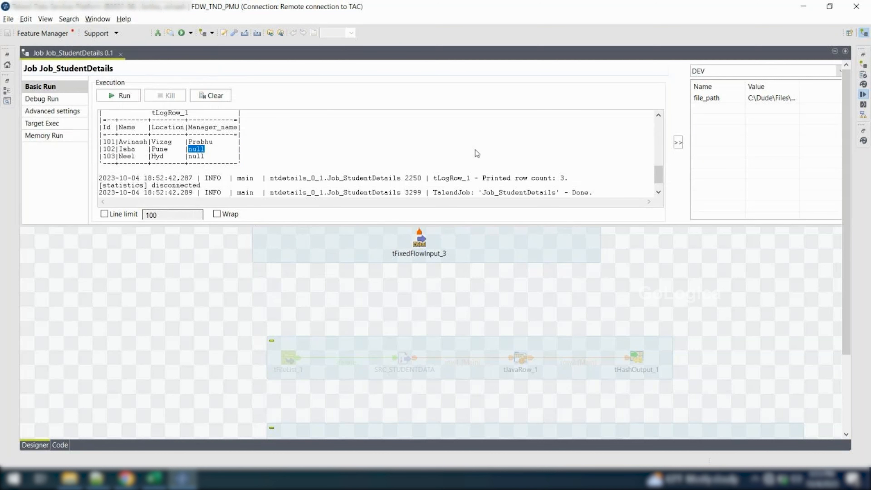
pyautogui.doubleClick(417, 168)
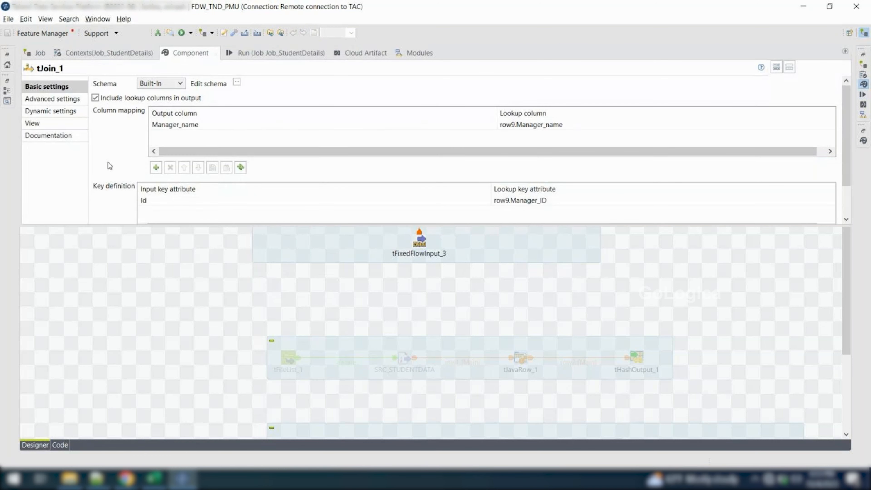
pyautogui.scroll(-2, 109, 166)
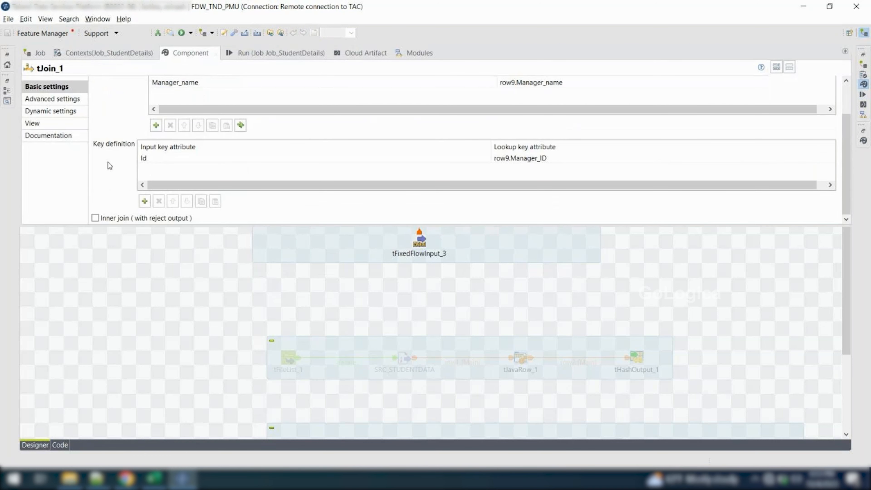
pyautogui.click(99, 219)
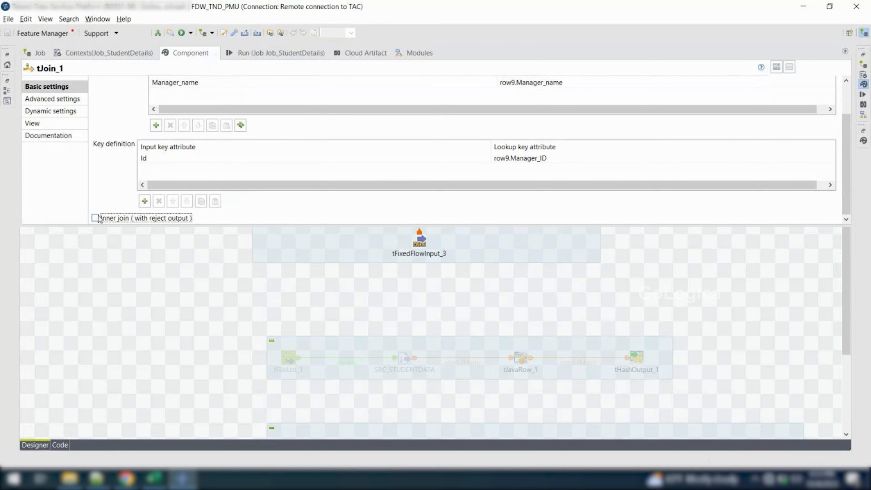
pyautogui.scroll(2, 120, 167)
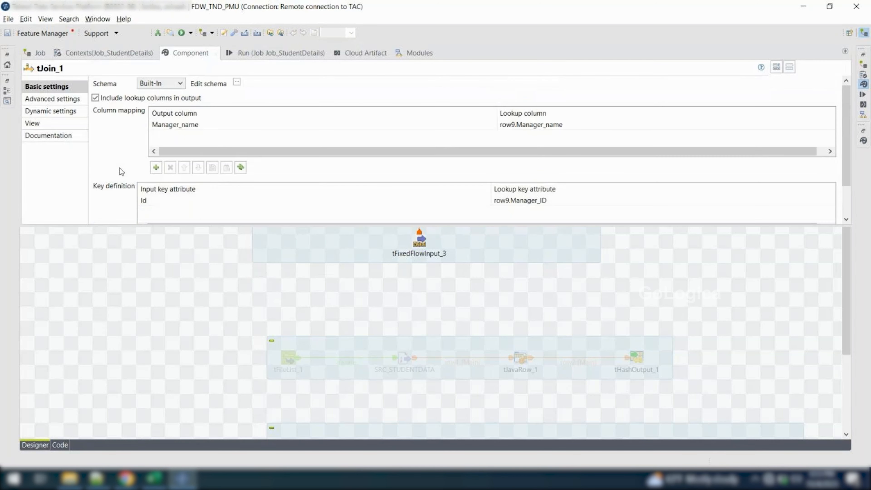
# Review the previous output rows, clear the console, rerun the job as an inner join and examine the new tLogRow_1 table
pyautogui.click(257, 55)
pyautogui.moveTo(233, 151); pyautogui.dragTo(110, 144)
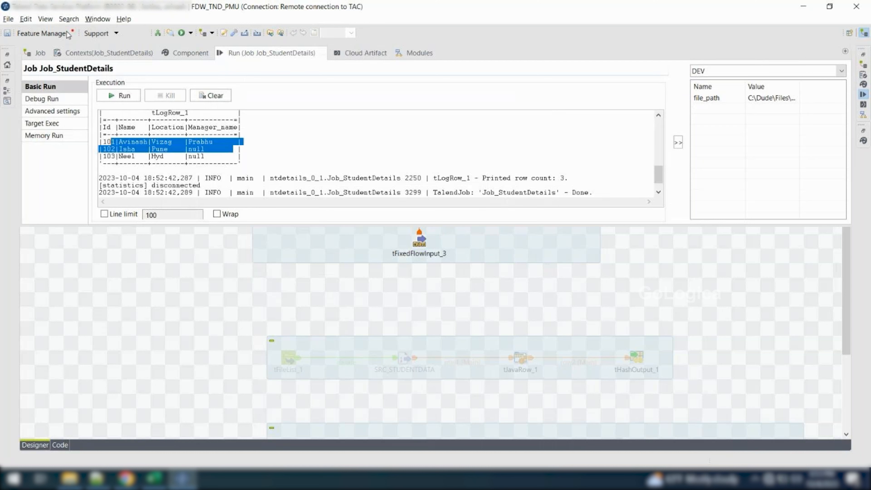
pyautogui.click(212, 98)
pyautogui.click(129, 99)
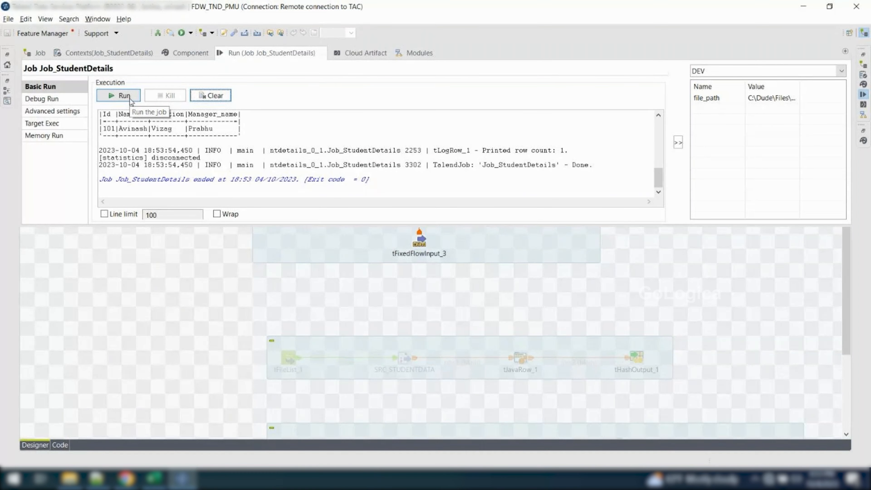
pyautogui.moveTo(243, 129); pyautogui.dragTo(92, 127)
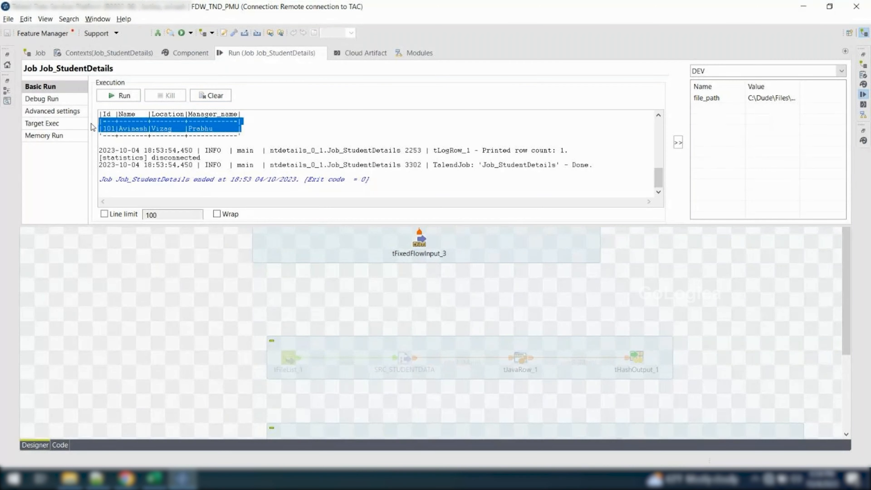
# Review the key definition and inner join (with reject output) option in the basic settings of tJoin_1
pyautogui.click(142, 280)
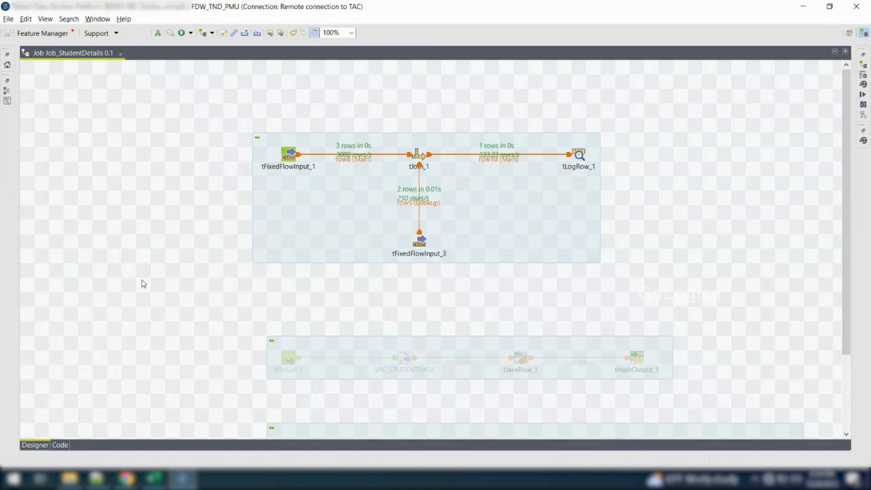
pyautogui.doubleClick(419, 154)
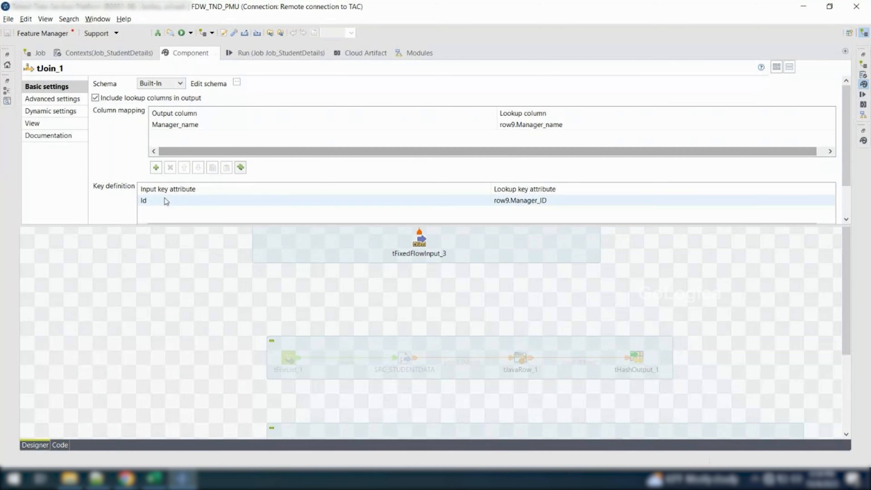
pyautogui.scroll(-2, 144, 199)
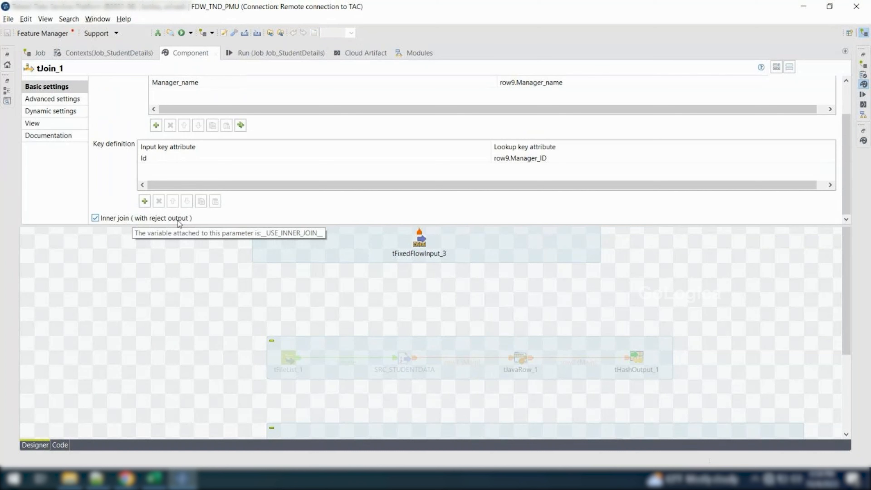
pyautogui.moveTo(202, 226); pyautogui.dragTo(284, 256)
pyautogui.click(226, 313)
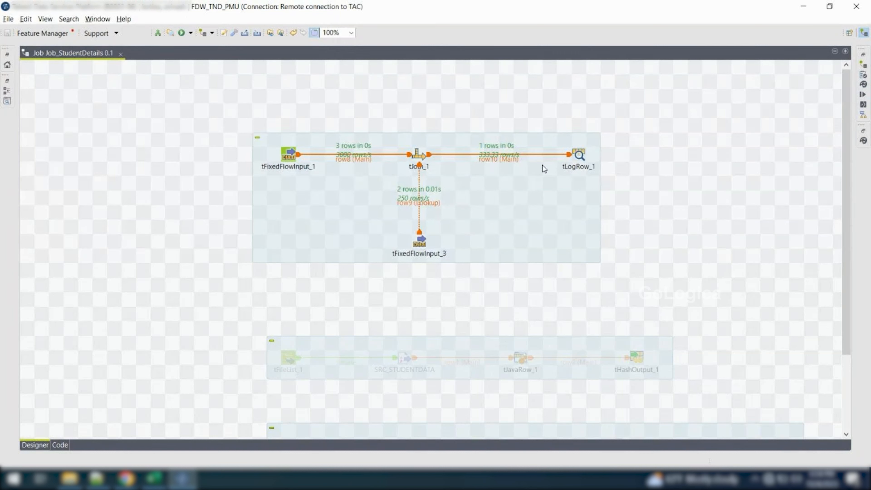
# Add a second tLogRow component below tLogRow_1 and connect tJoin_1 to it with an Inner join reject row
pyautogui.write('tLogRow')
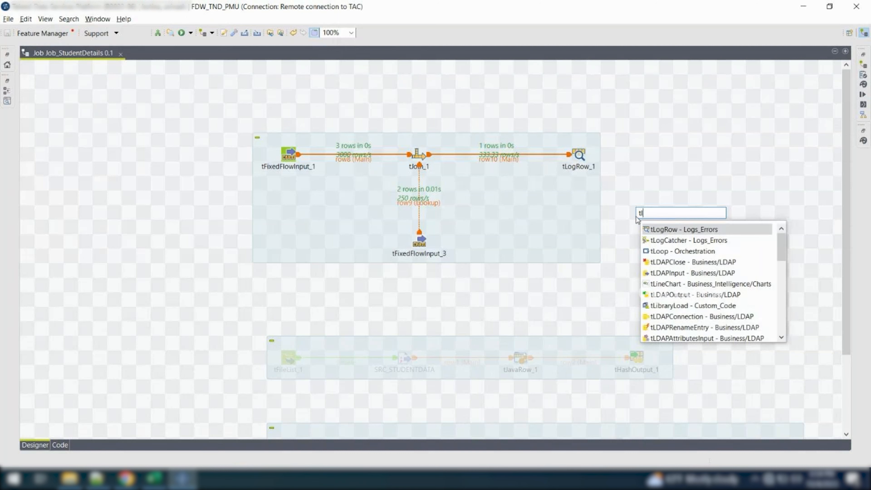
pyautogui.press('Return')
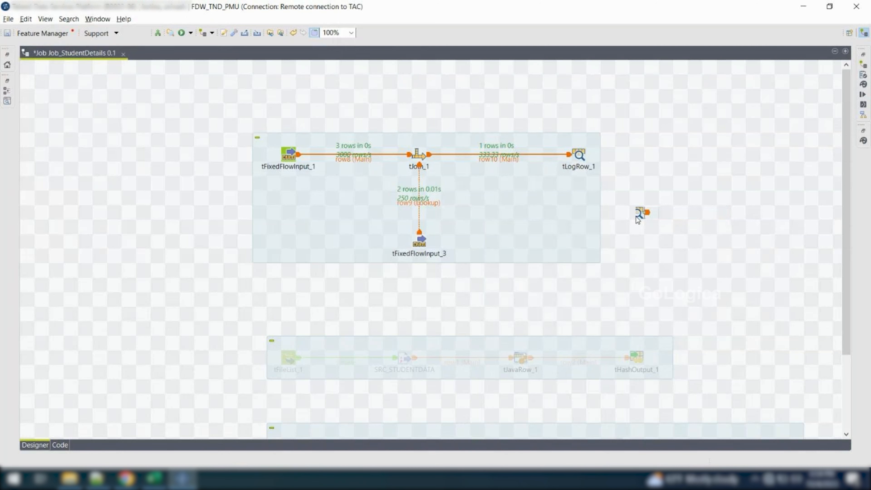
pyautogui.rightClick(418, 156)
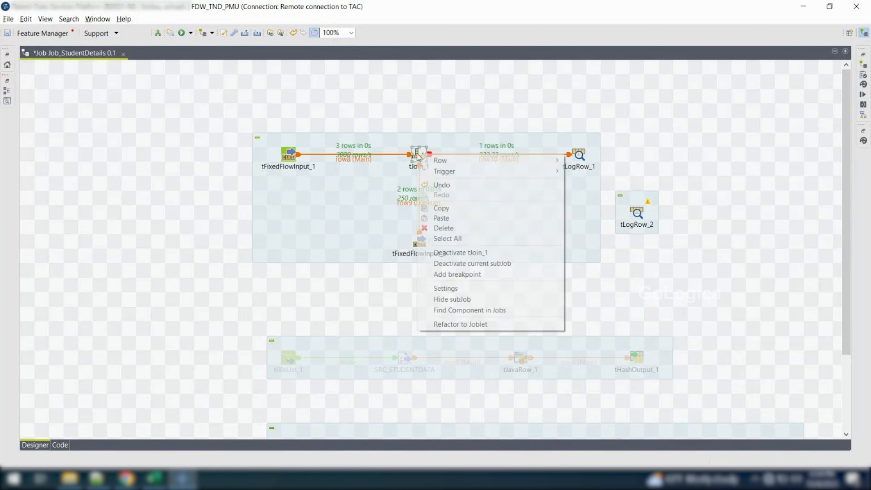
pyautogui.moveTo(442, 161)
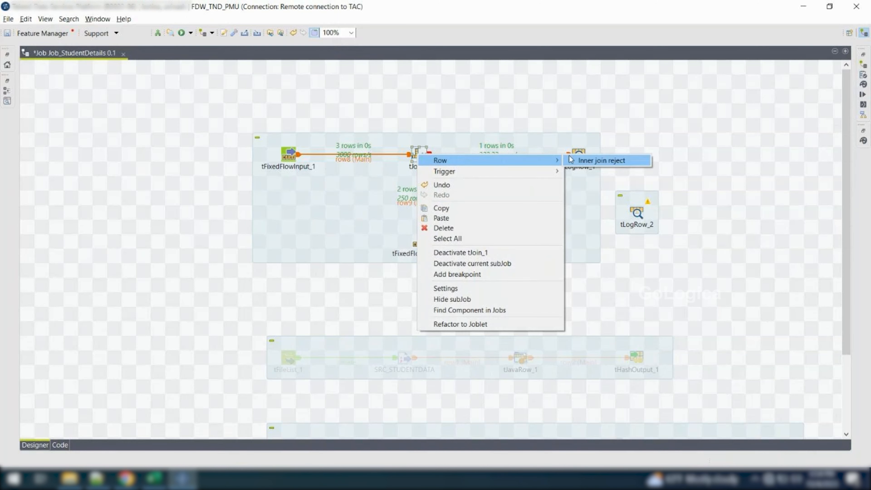
pyautogui.click(601, 161)
pyautogui.click(637, 215)
pyautogui.moveTo(637, 216); pyautogui.dragTo(575, 227)
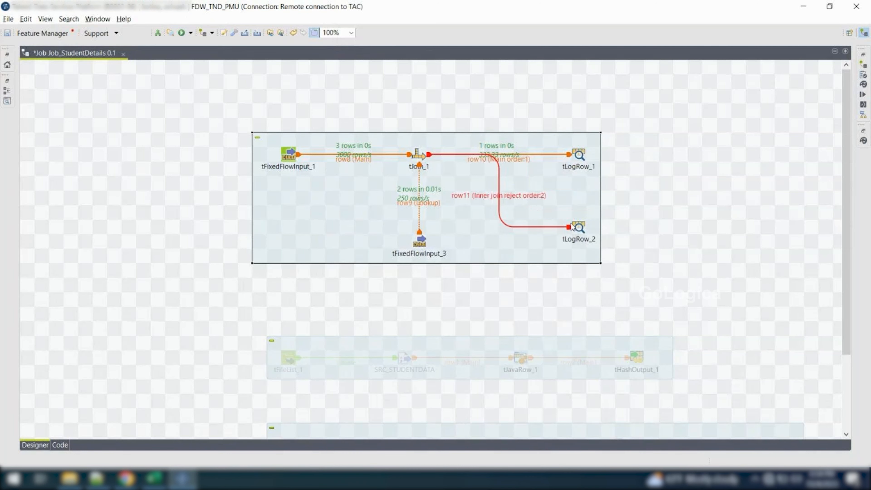
# Set tLogRow_2 to Table mode, and rerun the job with a cleared console
pyautogui.doubleClick(575, 226)
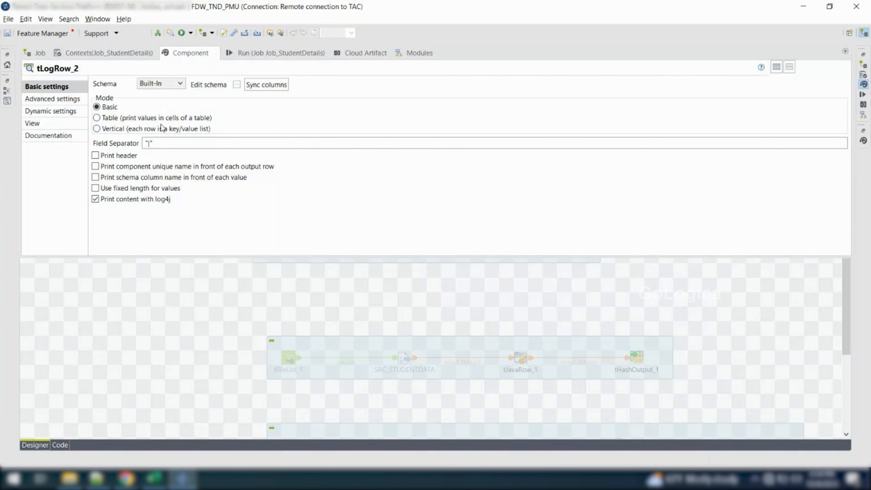
pyautogui.click(155, 119)
pyautogui.click(243, 54)
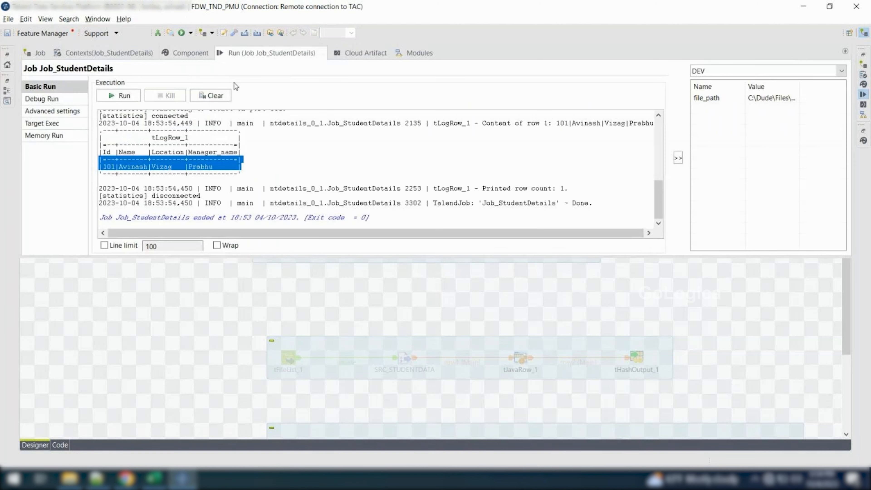
pyautogui.click(210, 96)
pyautogui.click(118, 95)
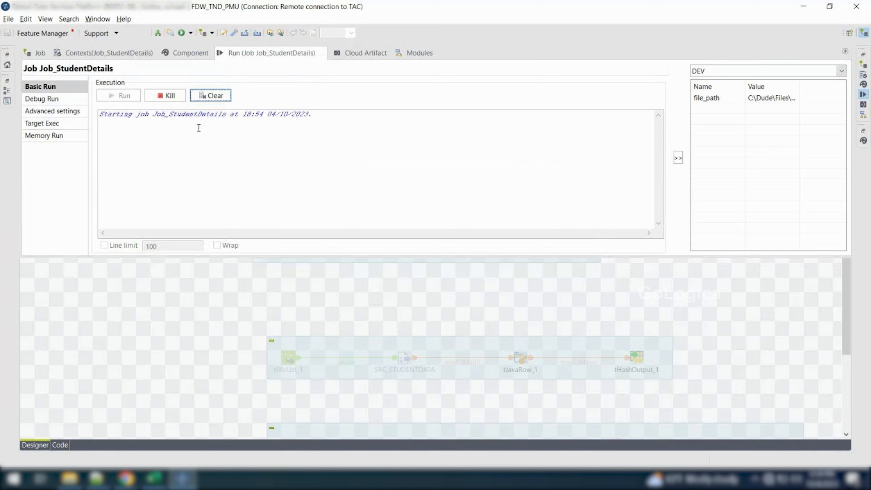
# Examine the matched rows in the tLogRow_1 table and the rejected rows in the tLogRow_2 table
pyautogui.scroll(3, 198, 128)
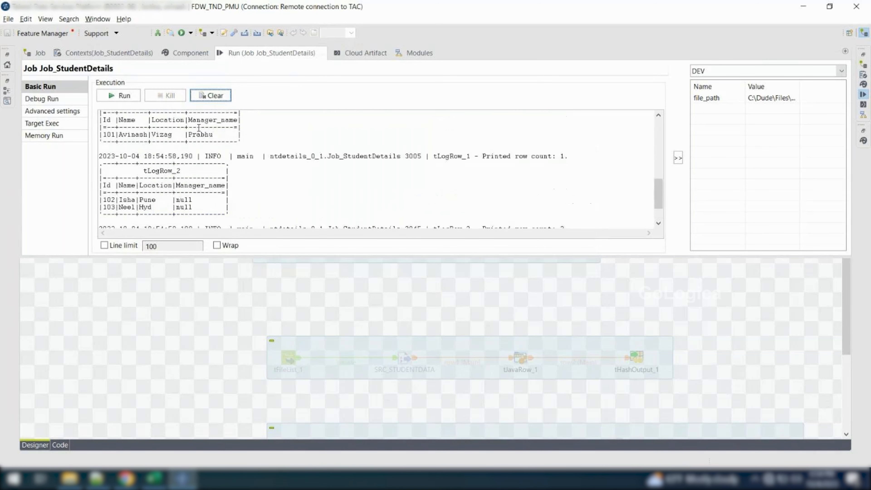
pyautogui.moveTo(245, 158); pyautogui.dragTo(98, 129)
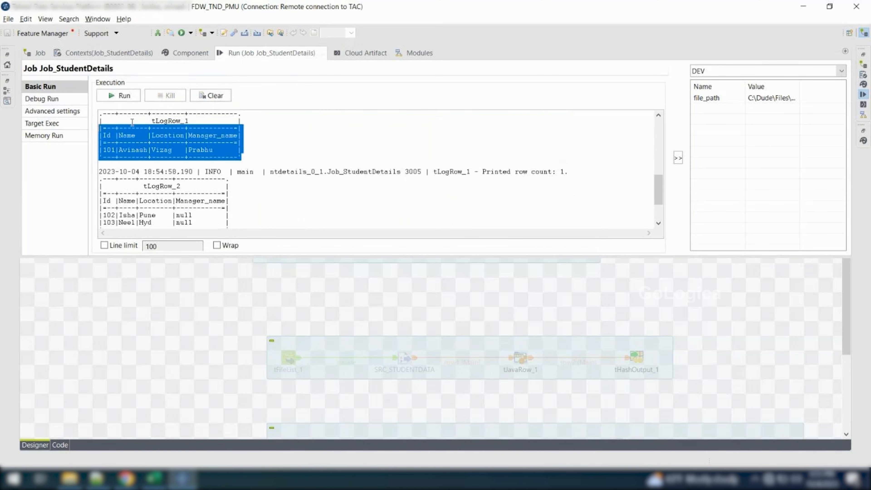
pyautogui.scroll(-2, 132, 122)
pyautogui.moveTo(244, 177); pyautogui.dragTo(83, 164)
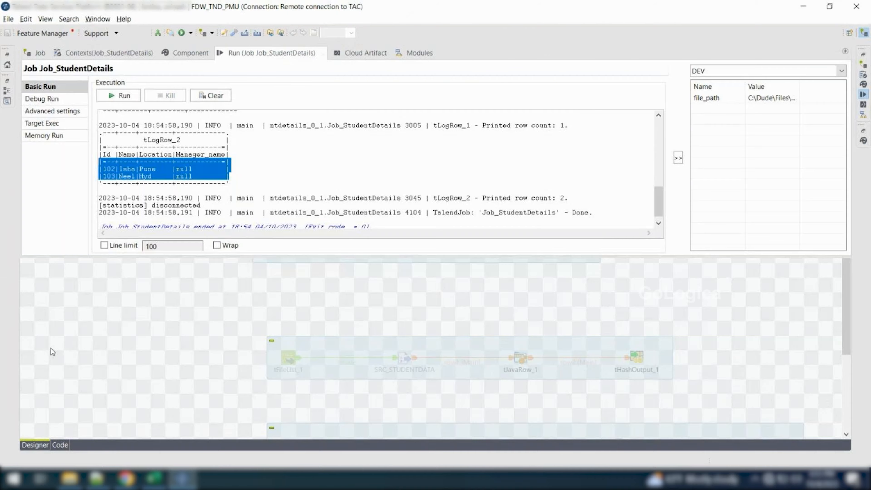
# Switch to Excel and enter tjoin in A34 with the description "Helps us to join main and reference table. ()" in B34
pyautogui.hotkey('alt', 'Tab')
pyautogui.write('tjoin')
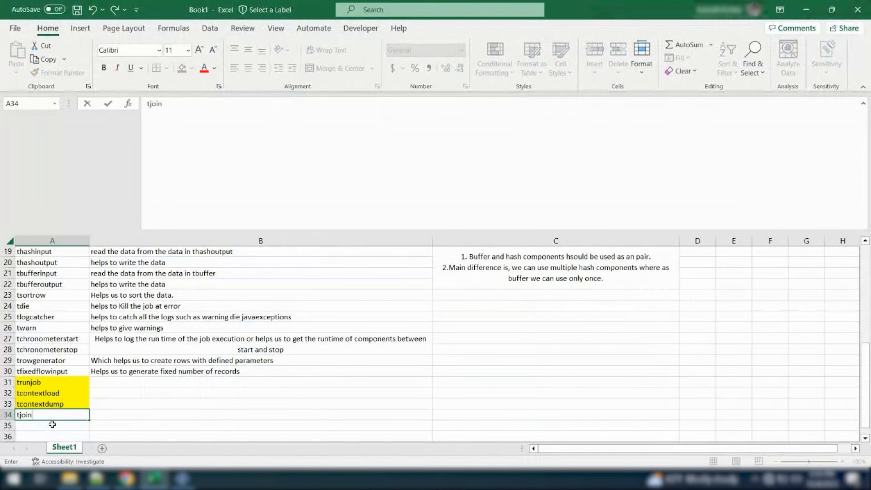
pyautogui.press('Tab')
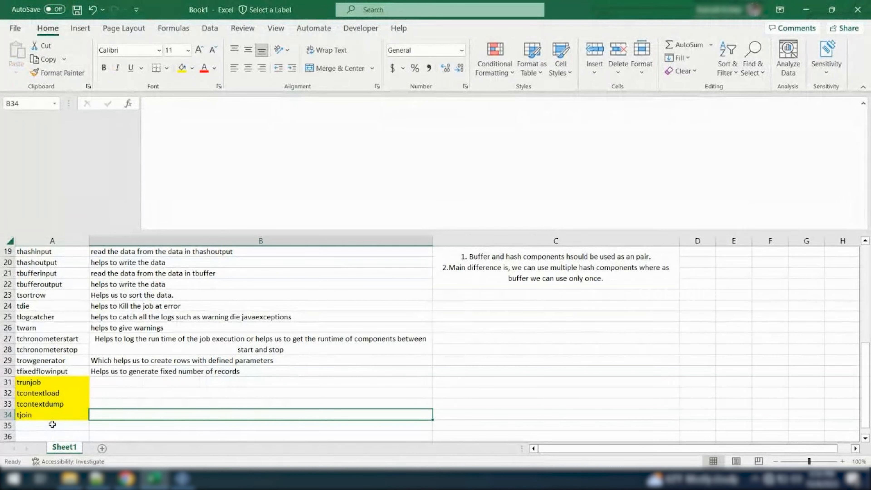
pyautogui.write('Helps us to join main ')
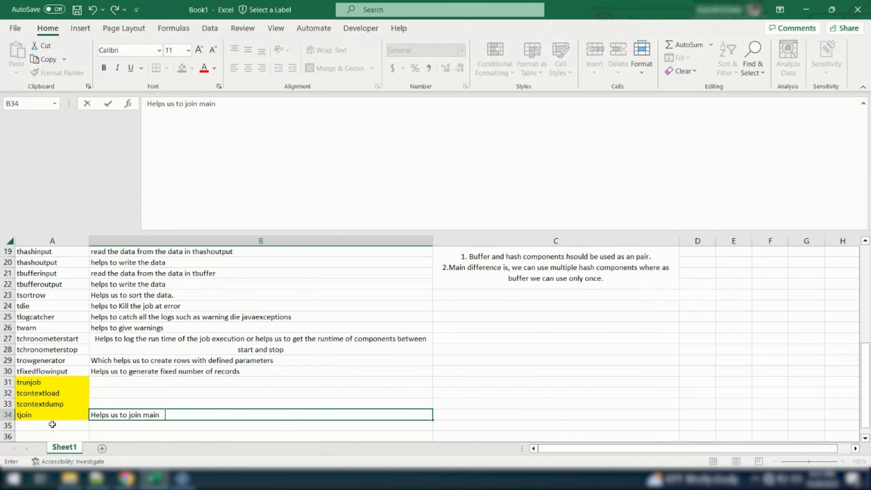
pyautogui.write('and reference ')
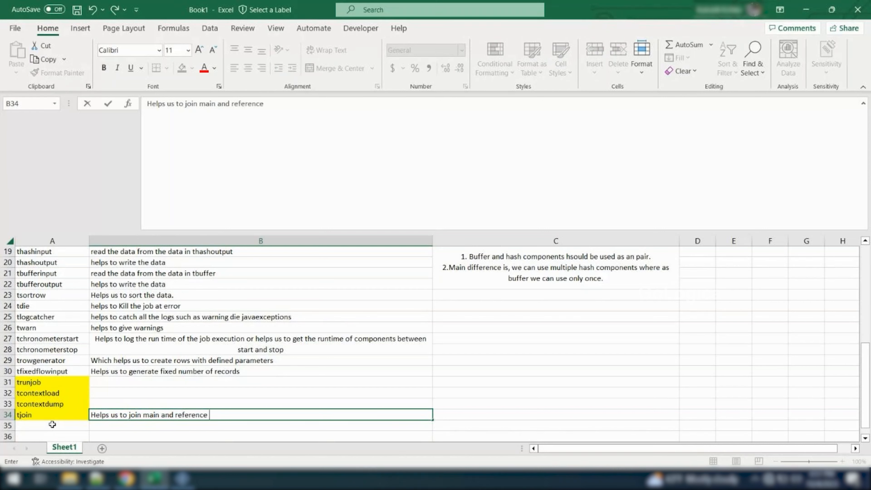
pyautogui.write('table. ()')
pyautogui.press('Left')
pyautogui.write('D')
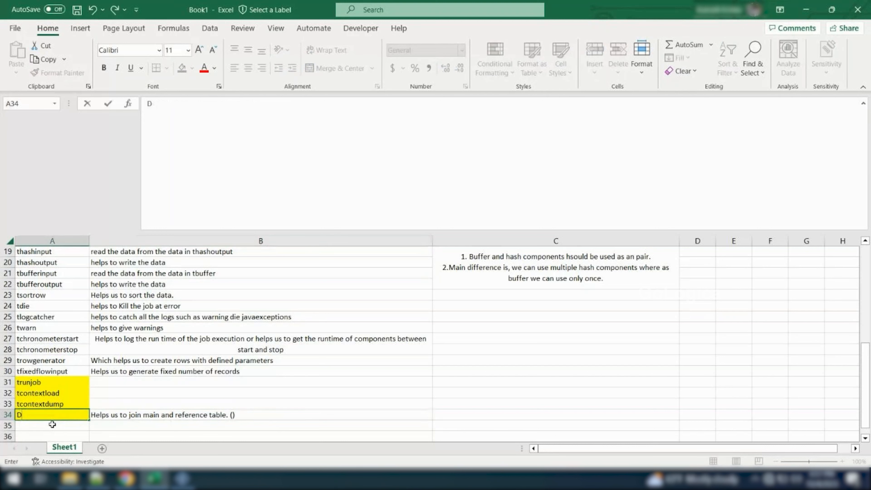
pyautogui.hotkey('ctrl', 'z')
# Insert "Talend supports only leftouter and inner" between the parentheses of the tjoin description in B34
pyautogui.click(155, 419)
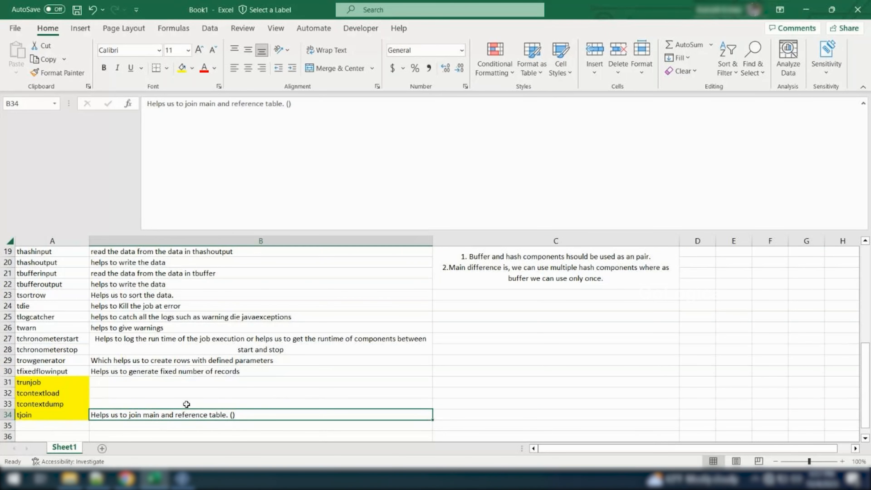
pyautogui.click(289, 105)
pyautogui.write('Talend ')
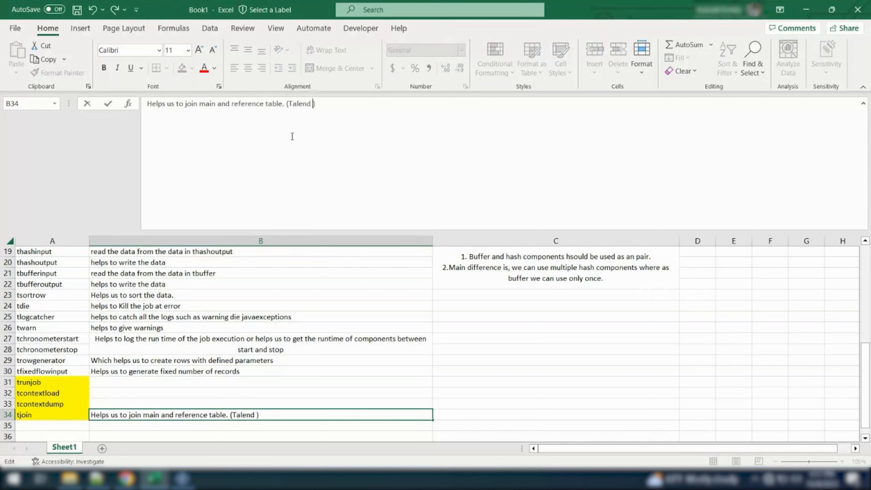
pyautogui.write('supports only left ')
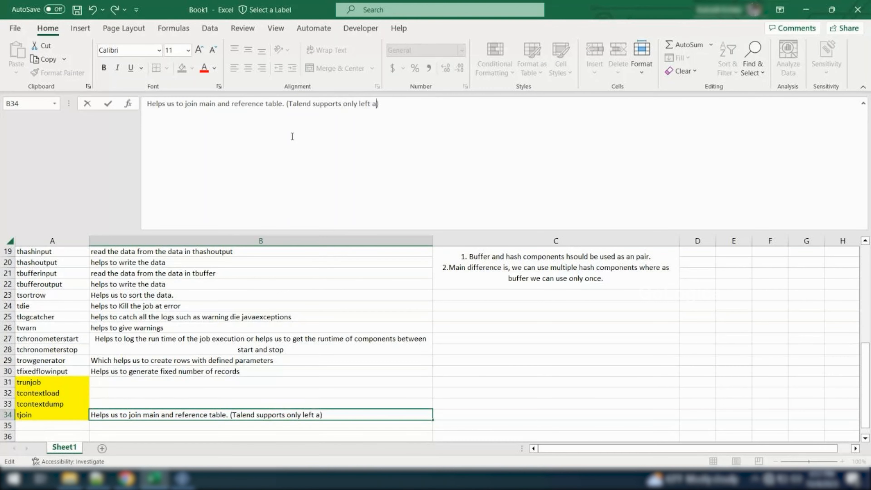
pyautogui.write('outer and inner')
pyautogui.press('Left')
pyautogui.press('Left')
pyautogui.press('Left')
pyautogui.press('Left')
pyautogui.press('Left')
pyautogui.press('Left')
pyautogui.press('Left')
pyautogui.press('Left')
pyautogui.press('Left')
pyautogui.press('Left')
pyautogui.press('Left')
pyautogui.press('Left')
pyautogui.press('Left')
pyautogui.press('Left')
pyautogui.press('Left')
pyautogui.press('Delete')
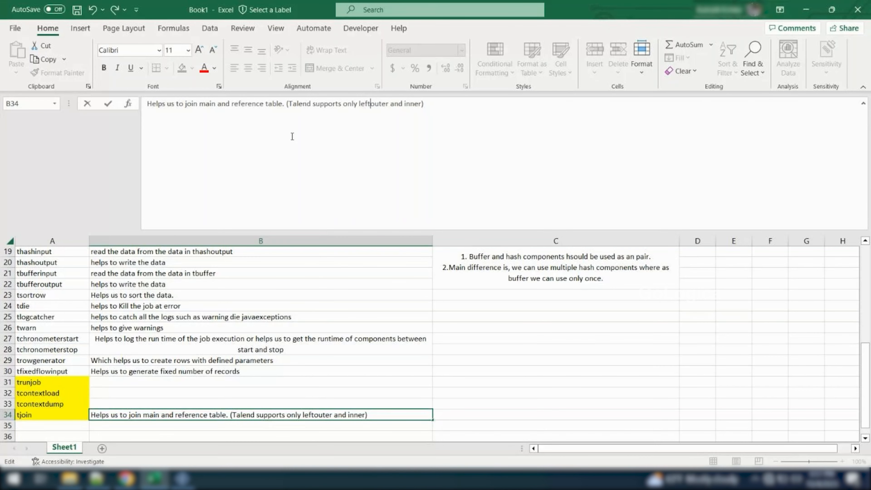
# Add "(defualt)" directly after "leftouter" in the B34 description and commit the cell
pyautogui.write('()')
pyautogui.press('Left')
pyautogui.write('defualt')
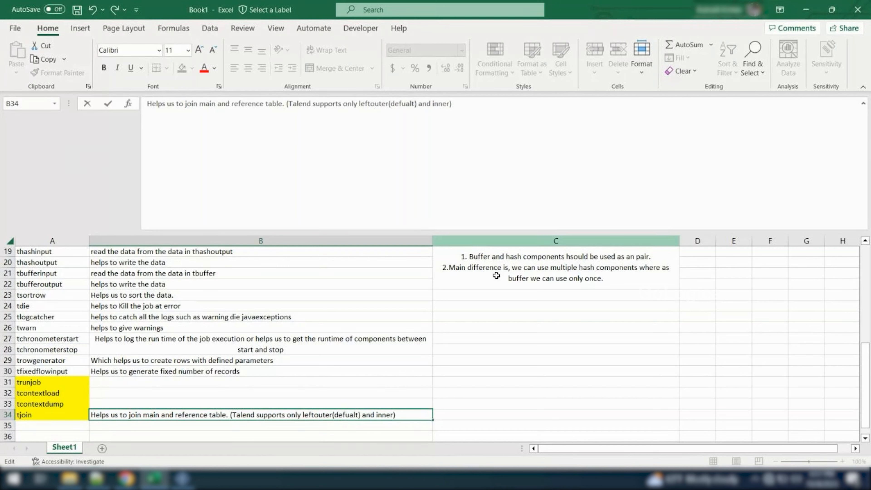
pyautogui.click(460, 353)
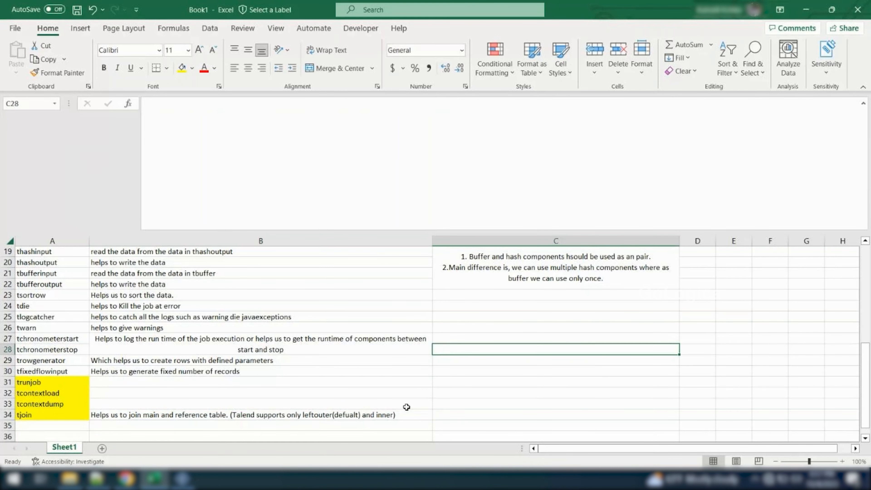
pyautogui.click(399, 412)
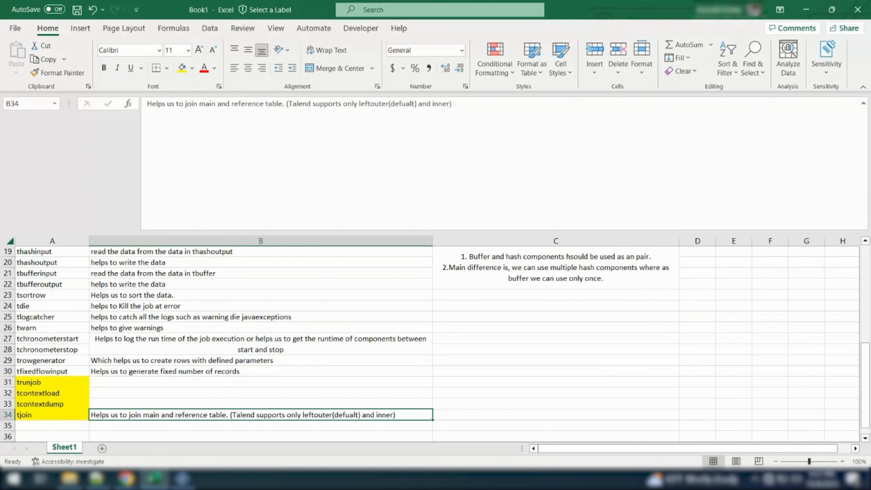
# Switch back to Talend and review the tJoin_1 subjob with its main input tFixedFlowInput_1 and lookup input tFixedFlowInput_3
pyautogui.moveTo(183, 478)
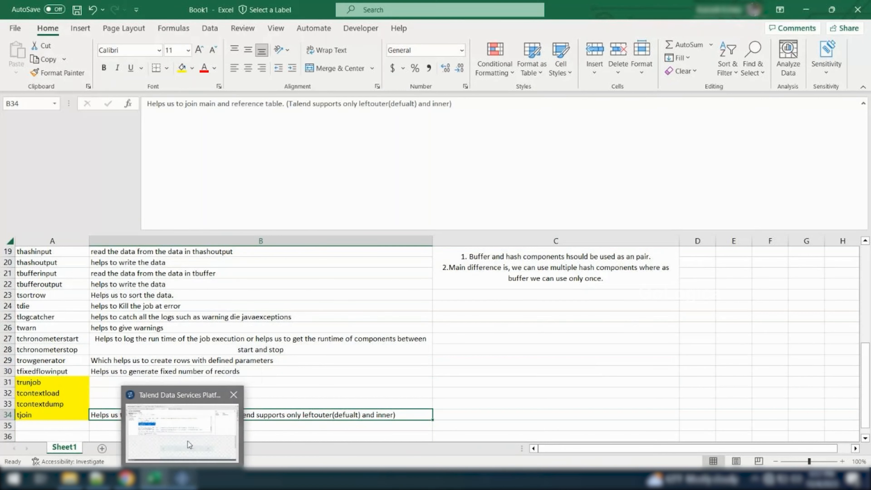
pyautogui.click(182, 432)
pyautogui.click(221, 294)
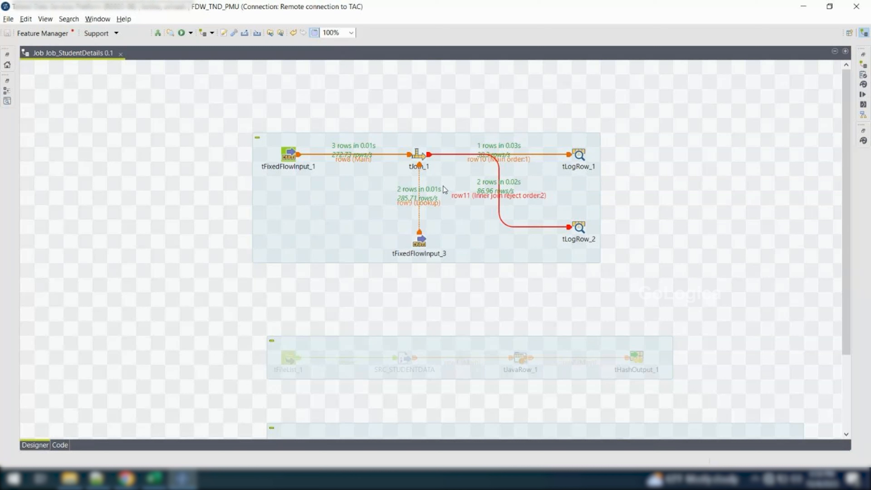
pyautogui.click(418, 155)
pyautogui.click(394, 113)
pyautogui.moveTo(393, 109); pyautogui.dragTo(452, 185)
pyautogui.click(422, 246)
pyautogui.click(293, 156)
pyautogui.click(424, 241)
# Reposition the whole tJoin_1 subjob on the canvas, slightly left of its original place
pyautogui.moveTo(417, 140); pyautogui.dragTo(481, 206)
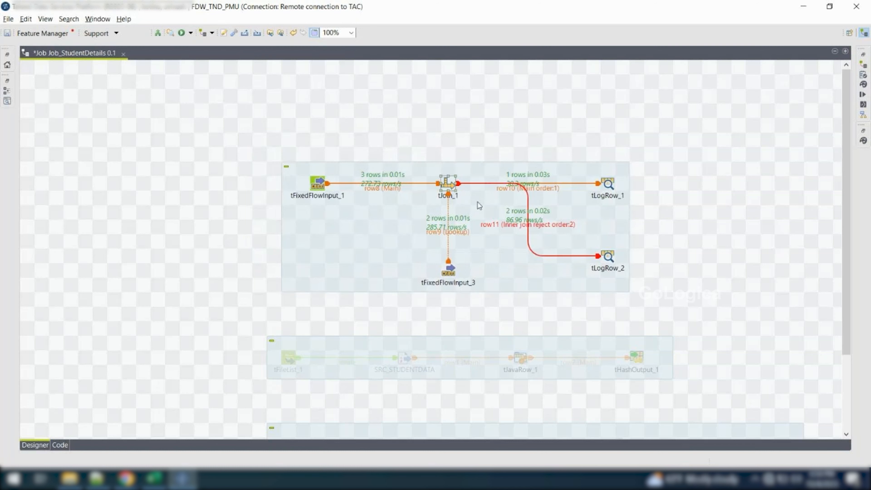
pyautogui.moveTo(254, 149); pyautogui.dragTo(664, 300)
pyautogui.moveTo(602, 261); pyautogui.dragTo(514, 232)
pyautogui.moveTo(184, 105); pyautogui.dragTo(577, 288)
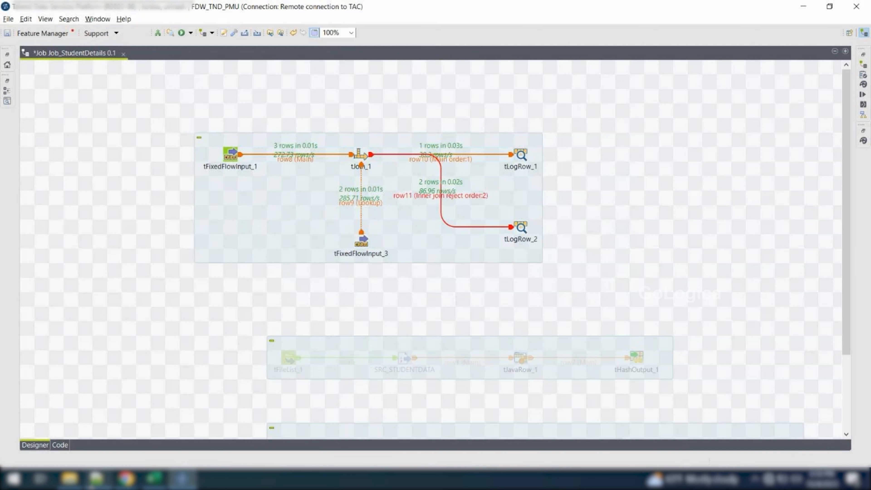
# Switch to Excel and review the component list in column A from tjoin up to trowgenerator
pyautogui.click(154, 479)
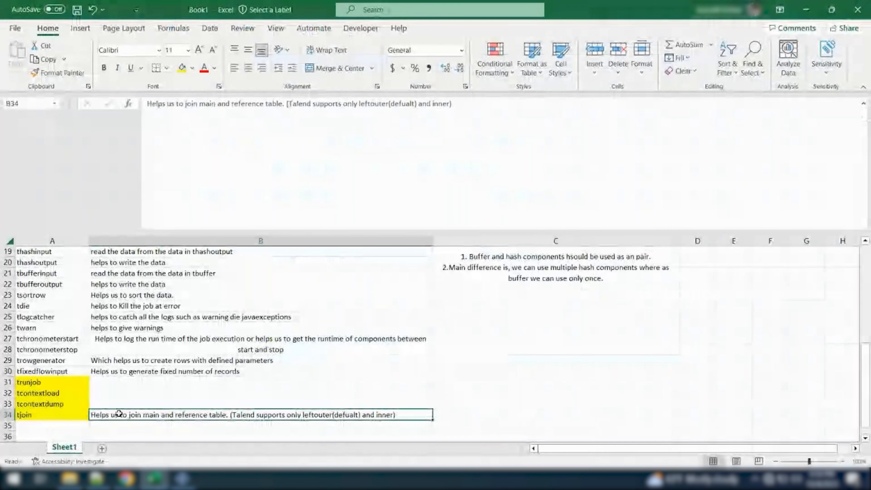
pyautogui.click(31, 418)
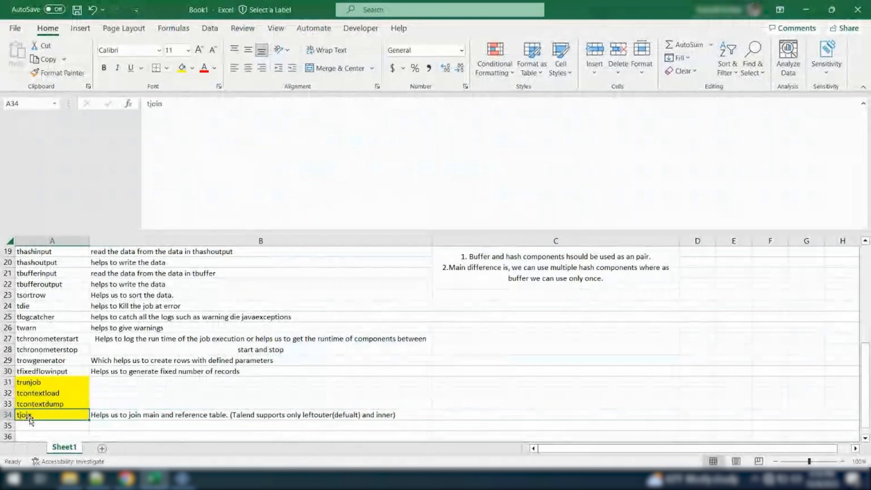
pyautogui.press('Up')
pyautogui.press('Up')
pyautogui.press('Up')
pyautogui.press('Up')
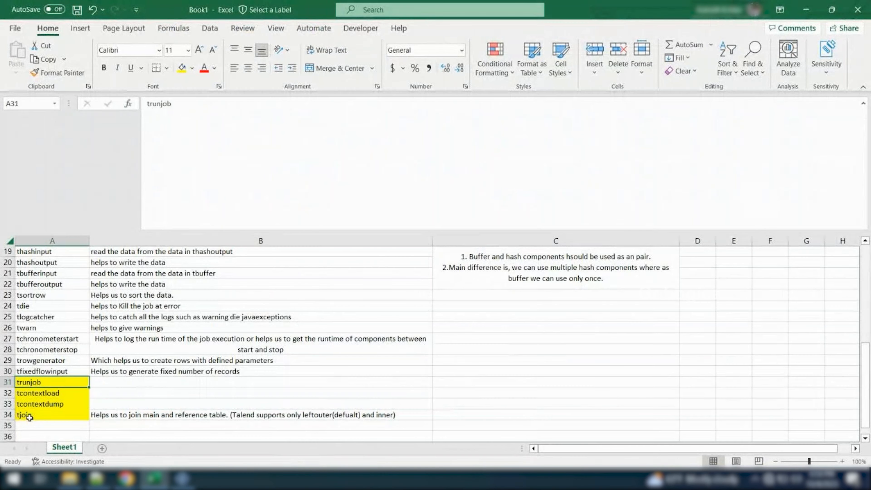
# Review the component names and usage descriptions in the Excel list from trowgenerator up to tPostjob
pyautogui.press('Up')
pyautogui.press('Up')
pyautogui.press('Up')
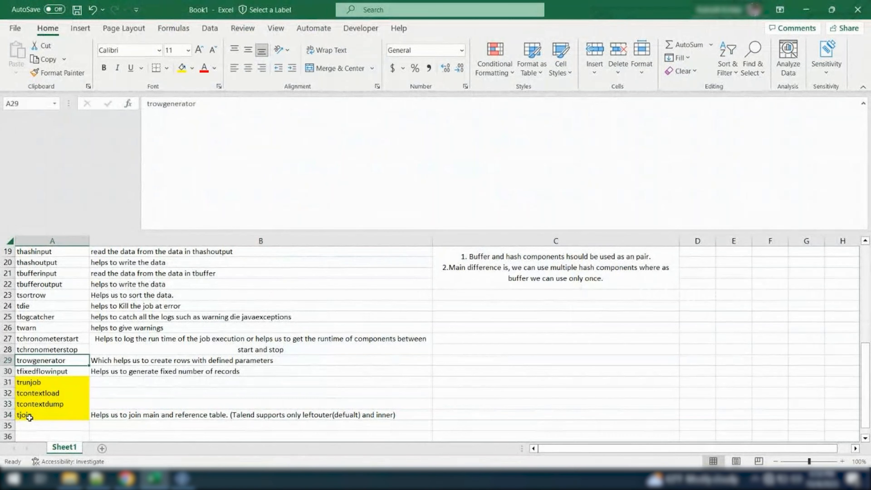
pyautogui.press('Up')
pyautogui.press('Up')
pyautogui.press('Up')
pyautogui.press('Up')
pyautogui.press('Up')
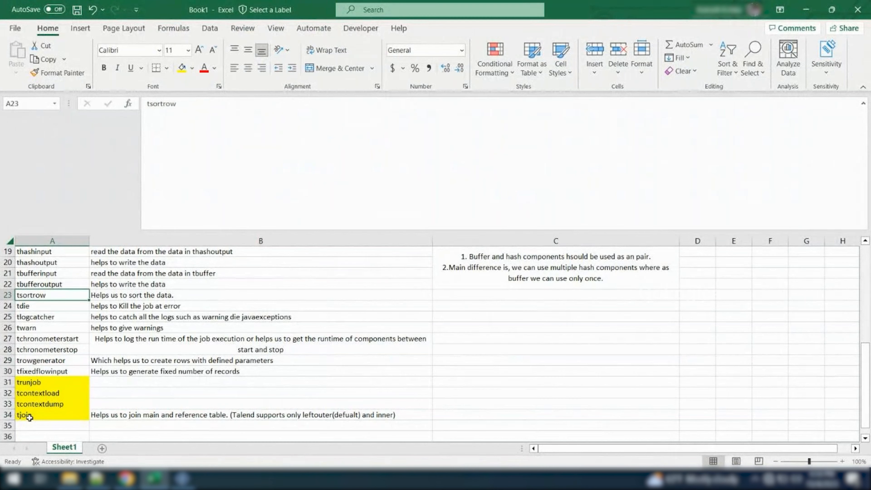
pyautogui.press('Up')
pyautogui.press('Up')
pyautogui.press('Up')
pyautogui.press('Up')
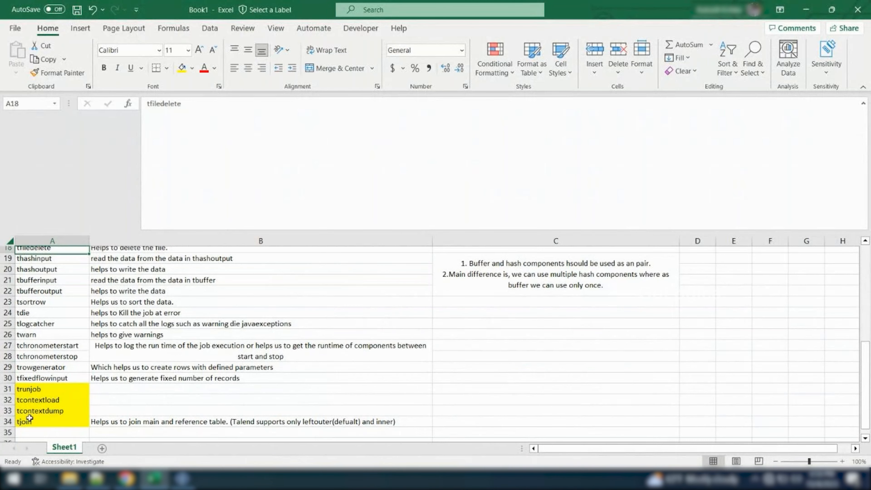
pyautogui.press('Up')
pyautogui.press('Up')
pyautogui.press('Up')
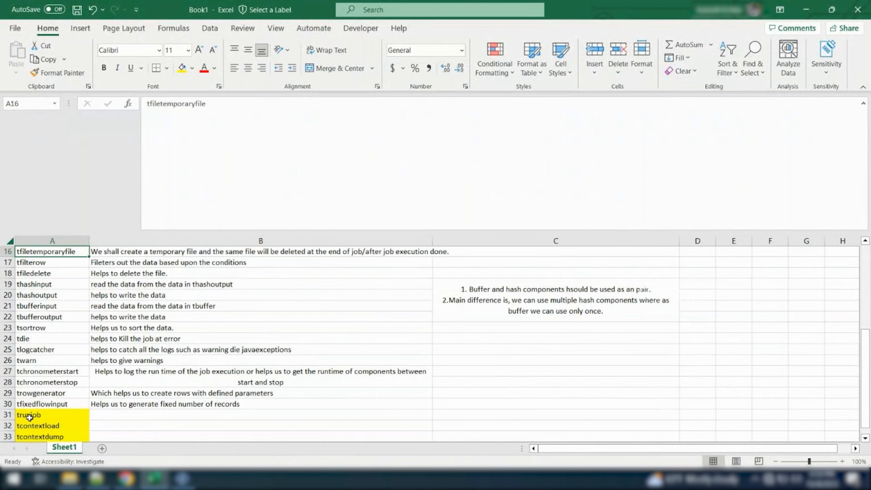
pyautogui.press('Up')
pyautogui.press('Up')
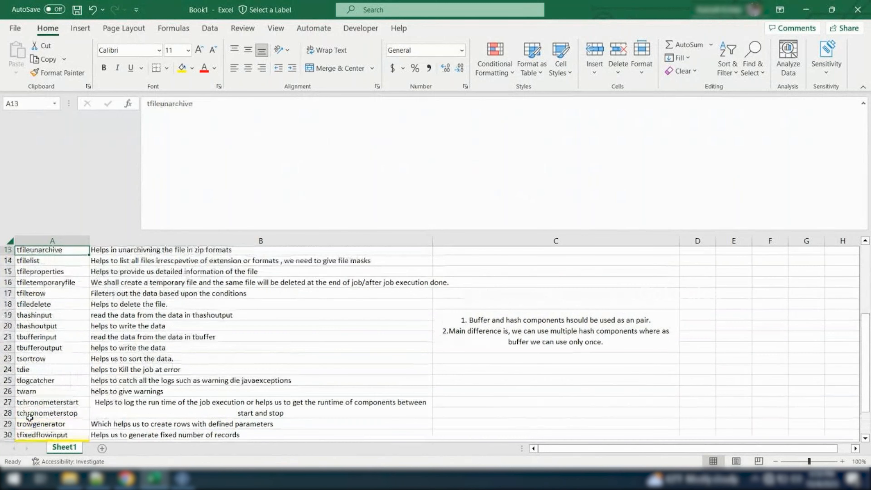
pyautogui.press('Up')
pyautogui.press('Up')
pyautogui.press('Up')
pyautogui.press('Up')
pyautogui.press('Up')
pyautogui.press('Up')
pyautogui.press('Up')
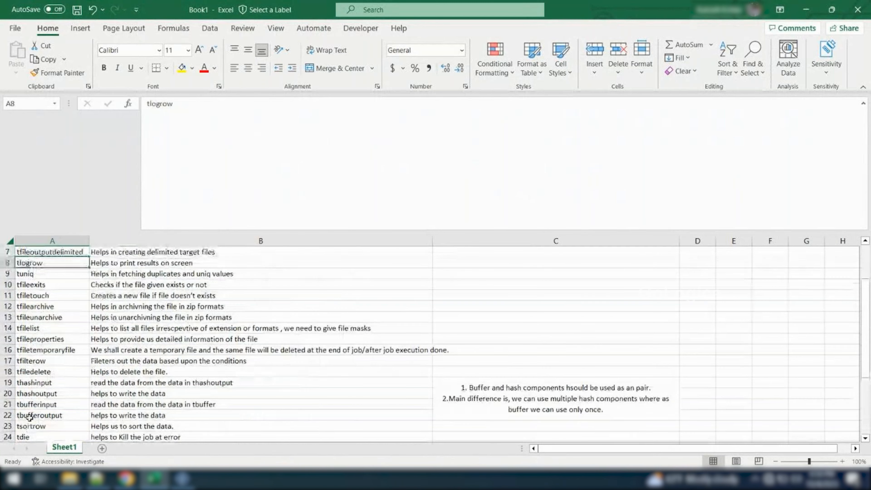
pyautogui.press('Up')
pyautogui.press('Up')
pyautogui.press('Up')
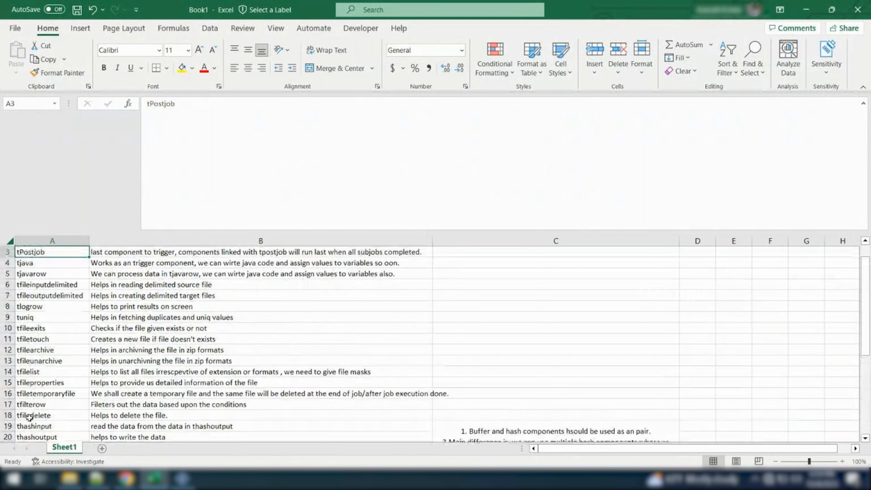
# Examine the first entries of the component list around tPrejob, tPostjob, tjava and tjavarow, and return to the tjoin row
pyautogui.press('Up')
pyautogui.press('Down')
pyautogui.press('Down')
pyautogui.press('Up')
pyautogui.press('Up')
pyautogui.press('Up')
pyautogui.press('Down')
pyautogui.press('Down')
pyautogui.press('Down')
pyautogui.press('Down')
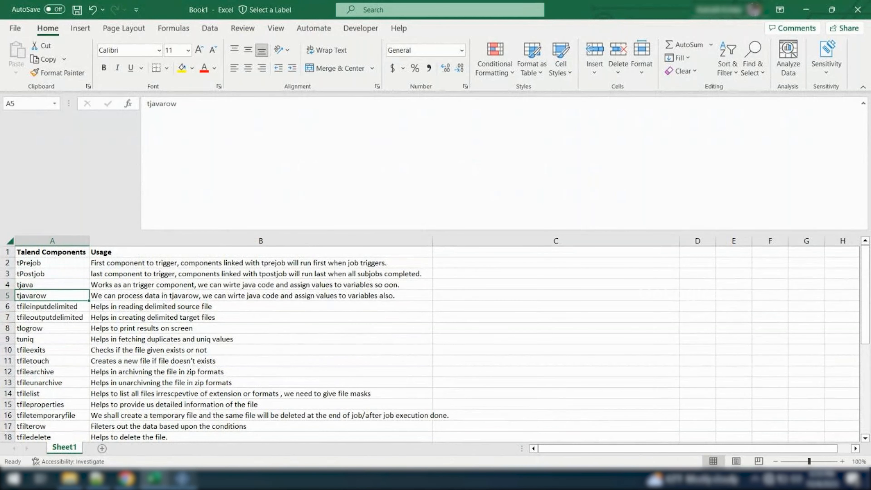
pyautogui.scroll(-7, 150, 396)
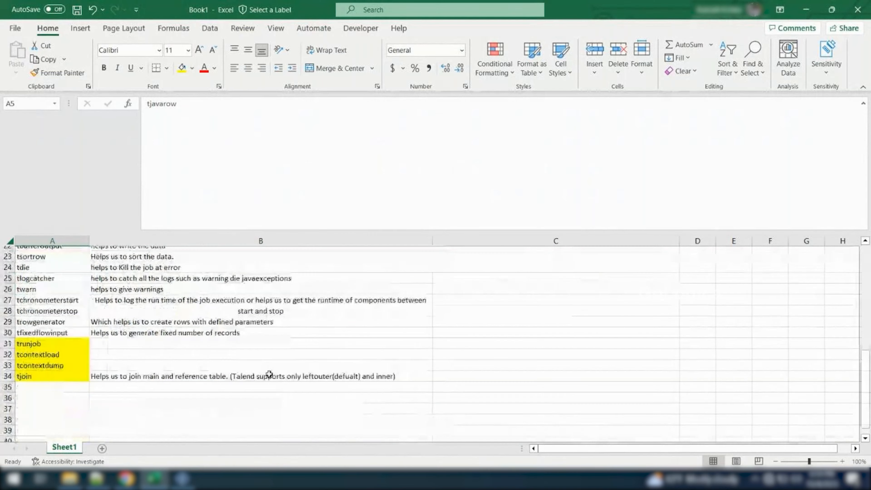
# Switch to Talend and examine the Processing Fields components in the Palette, including tAggregateRow, tConvertType and tSampleRow, then return to the job canvas
pyautogui.hotkey('alt', 'Tab')
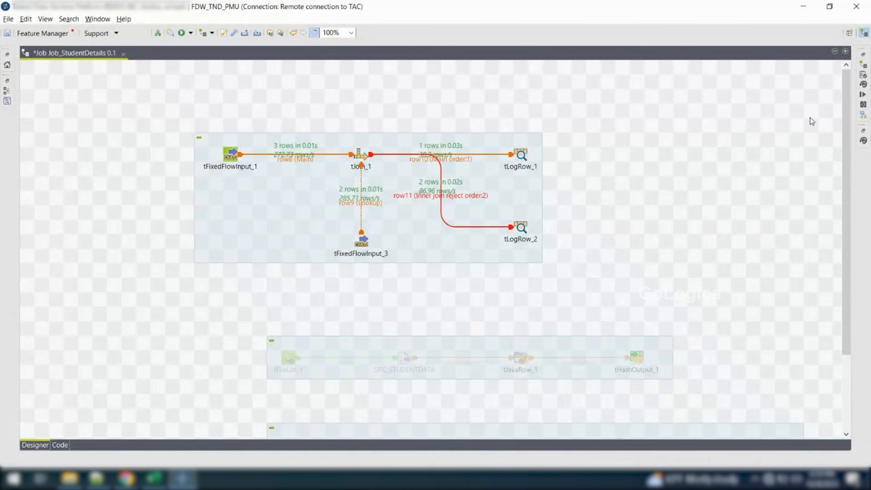
pyautogui.click(865, 141)
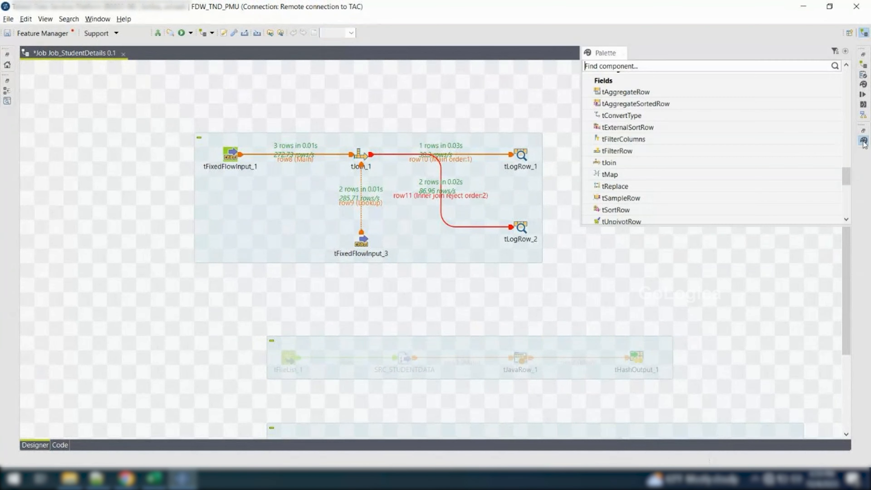
pyautogui.scroll(-1, 668, 212)
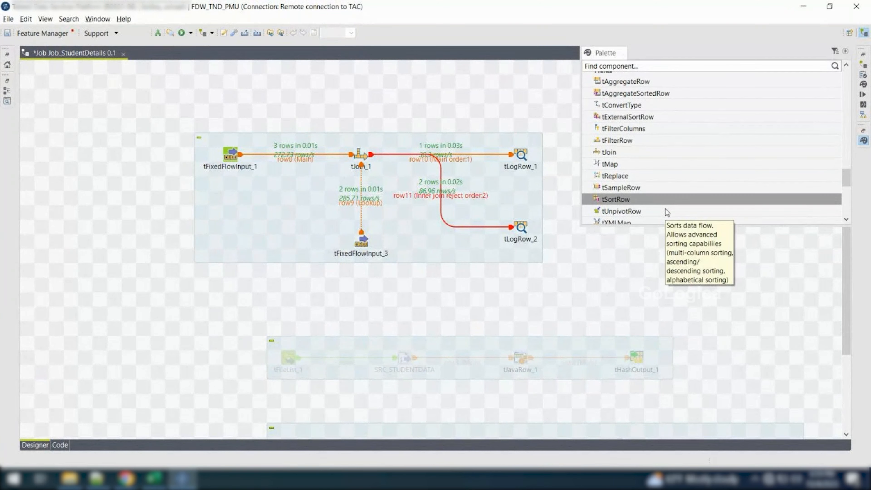
pyautogui.scroll(1, 642, 154)
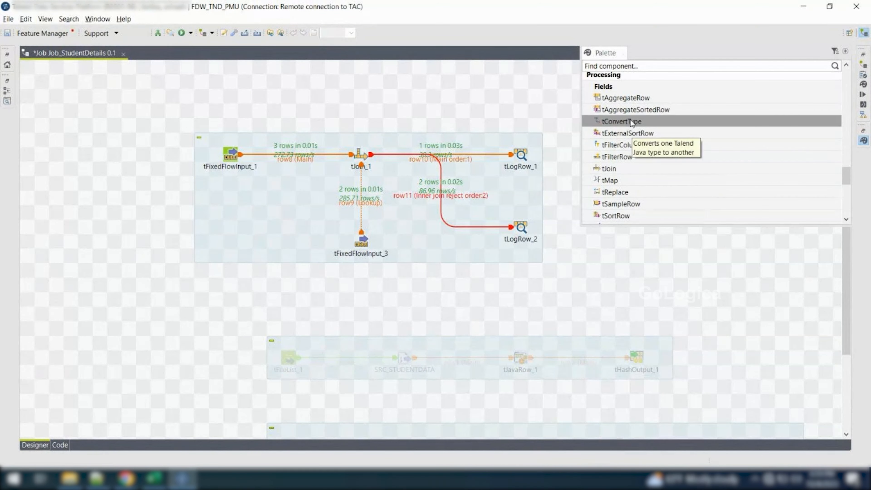
pyautogui.scroll(-1, 642, 199)
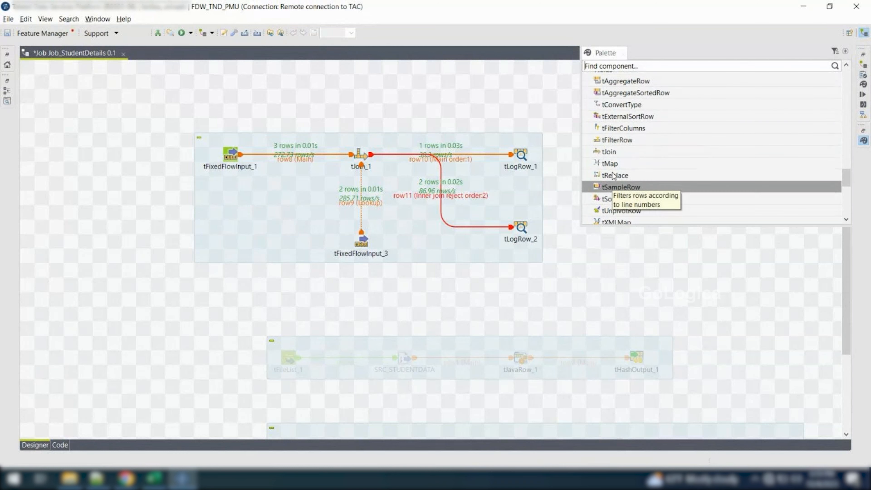
pyautogui.scroll(1, 613, 176)
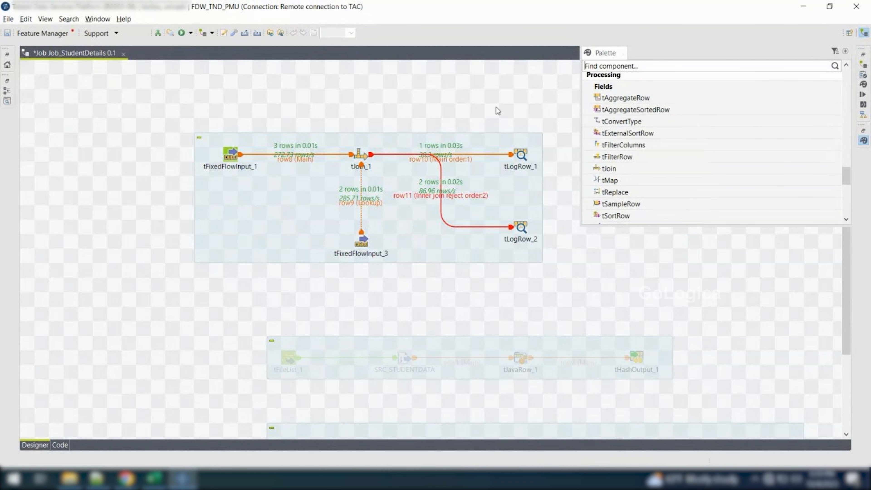
pyautogui.click(488, 107)
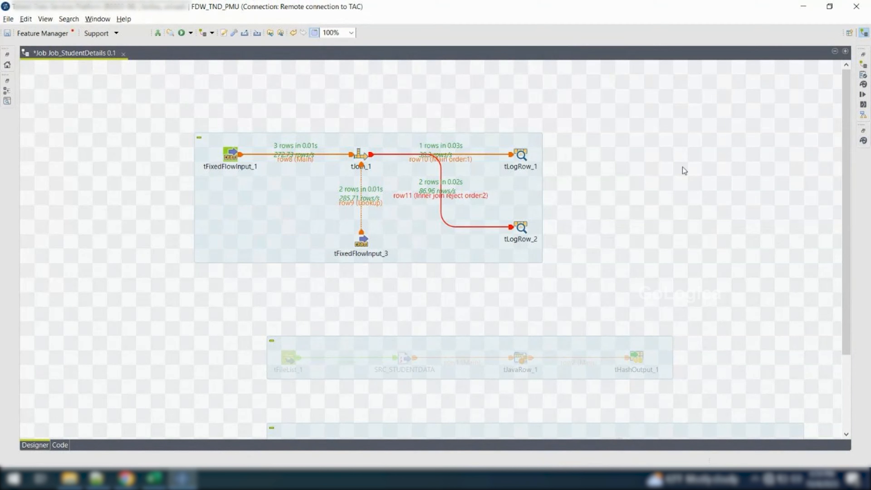
pyautogui.click(864, 141)
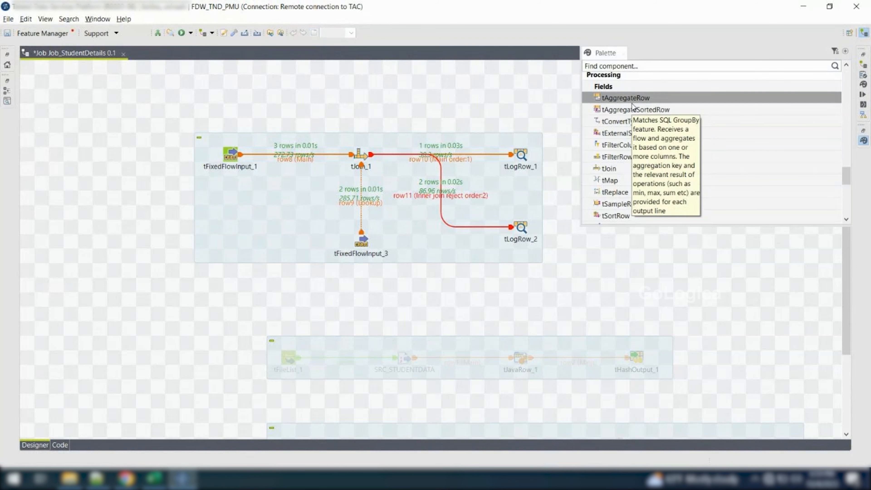
pyautogui.click(515, 288)
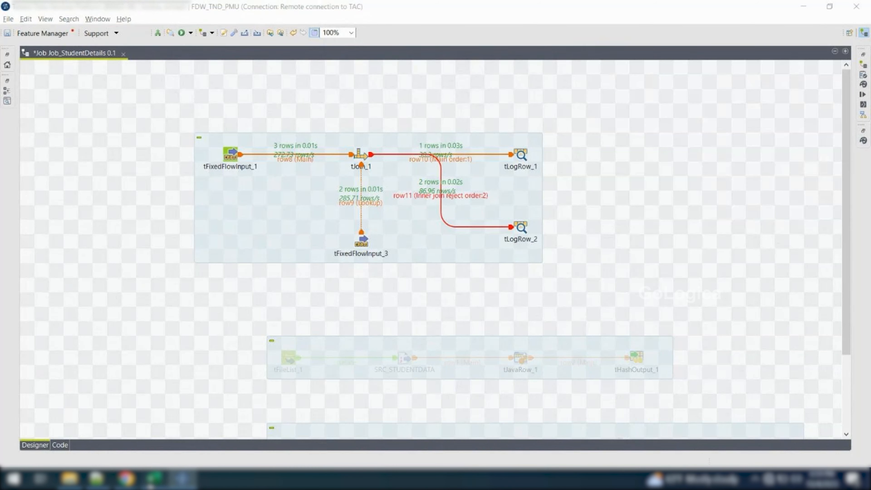
# Switch to Excel and remove the yellow fill from the tjoin cell A34
pyautogui.click(154, 478)
pyautogui.click(101, 398)
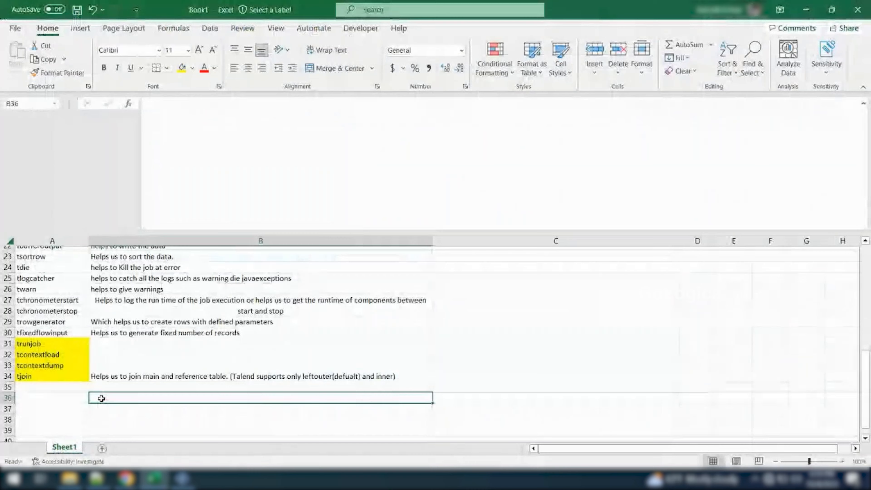
pyautogui.click(54, 381)
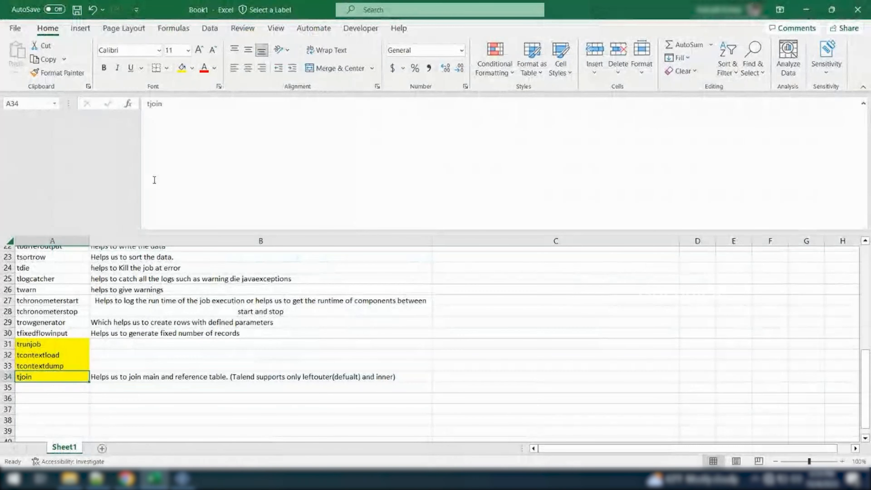
pyautogui.click(192, 69)
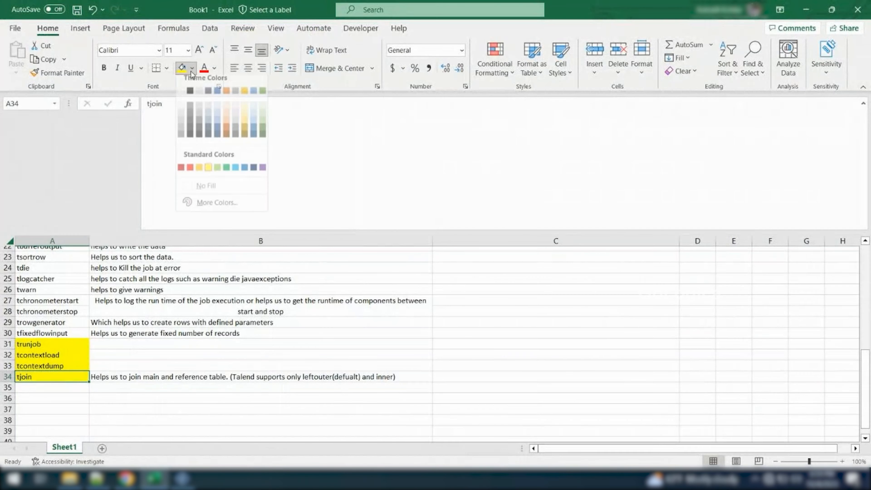
pyautogui.click(203, 186)
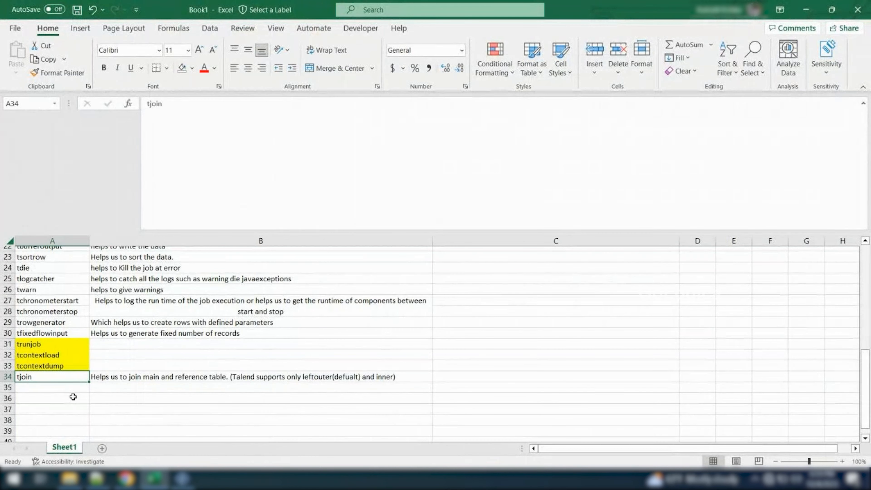
# Review the listed components in column A from tjoin up to tsortrow, including the chronometer pair and tdie, tlogcatcher and twarn
pyautogui.press('Up')
pyautogui.press('Down')
pyautogui.press('Up')
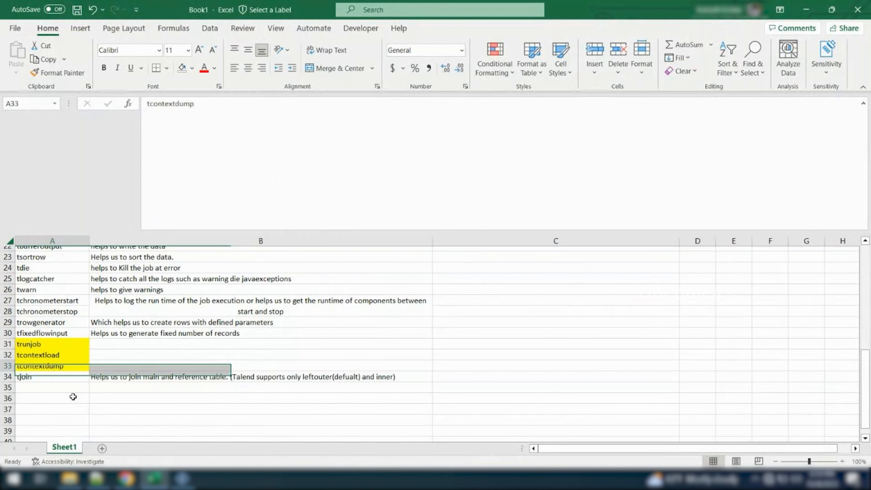
pyautogui.press('Up')
pyautogui.press('Up')
pyautogui.press('Up')
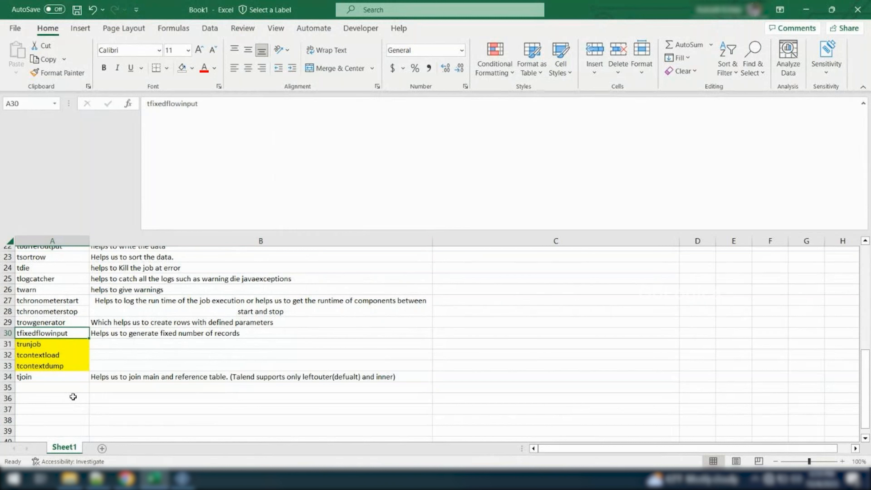
pyautogui.press('Up')
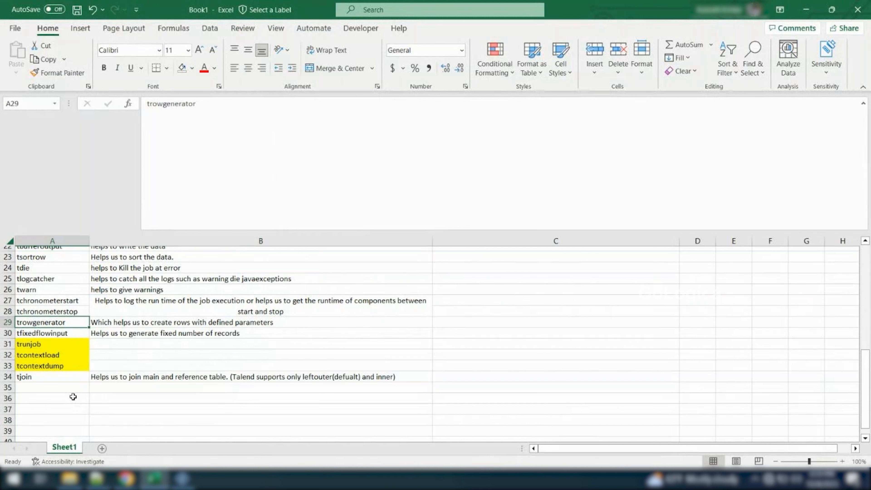
pyautogui.press('Up')
pyautogui.hotkey('shift', 'Up')
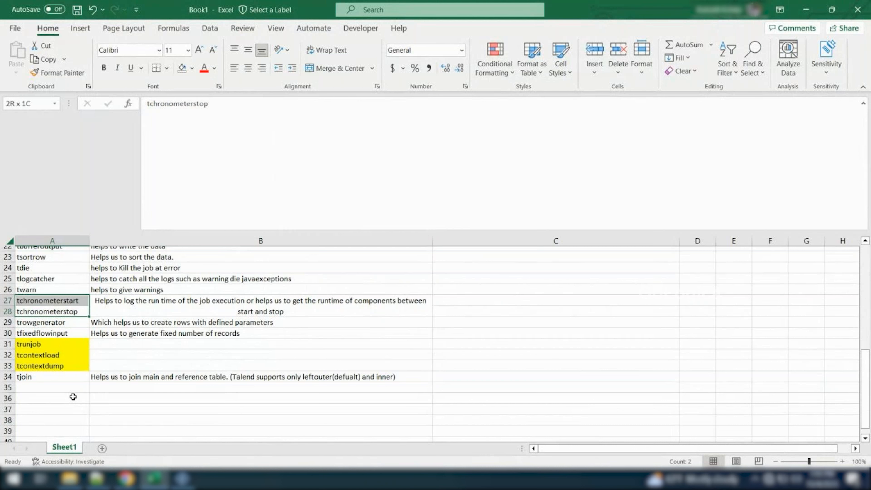
pyautogui.press('Up')
pyautogui.hotkey('shift', 'Up')
pyautogui.hotkey('shift', 'Up')
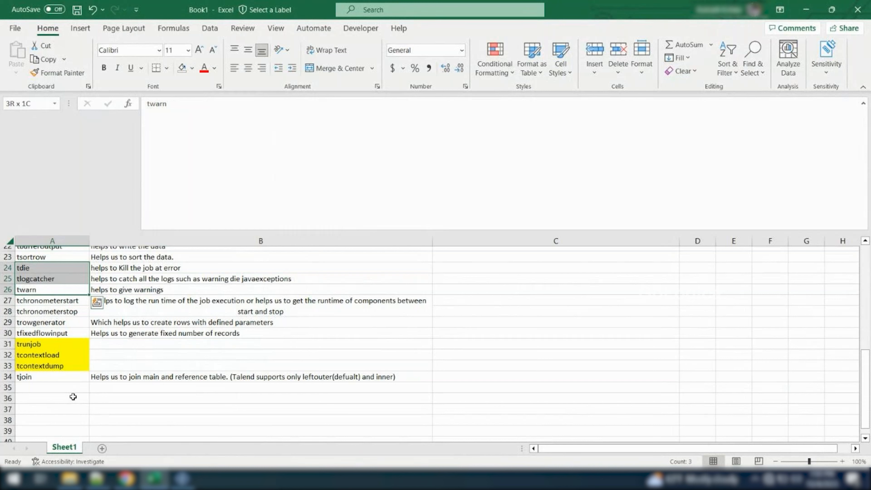
pyautogui.press('Up')
pyautogui.press('Up')
pyautogui.press('Up')
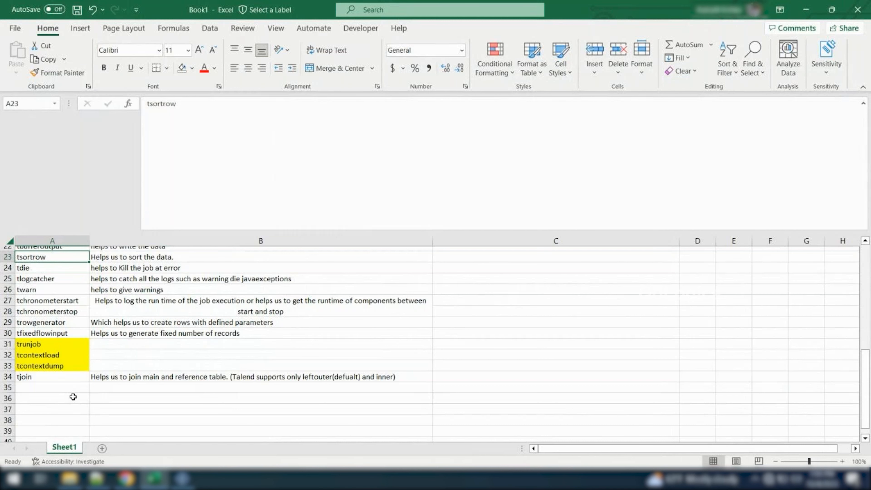
# Select the hash and buffer components in A19:A22 to review them as a group
pyautogui.scroll(2, 73, 397)
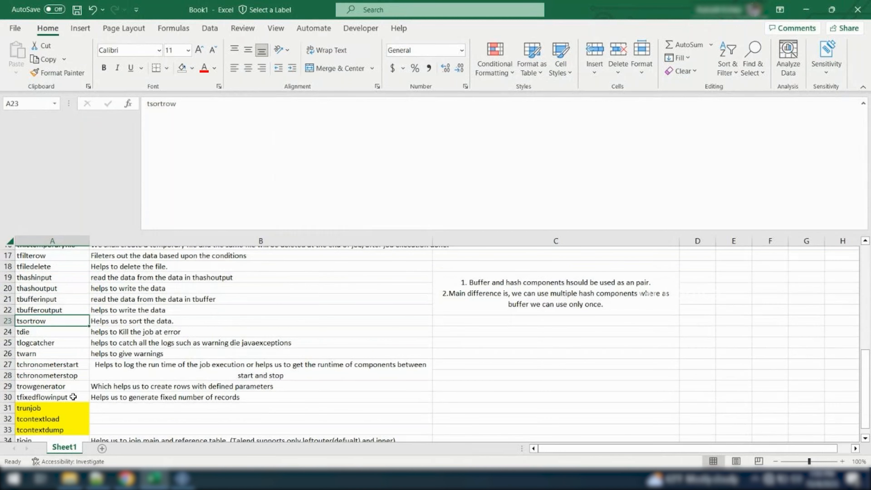
pyautogui.scroll(1, 73, 397)
pyautogui.click(37, 319)
pyautogui.hotkey('shift', 'Up')
pyautogui.hotkey('shift', 'Up')
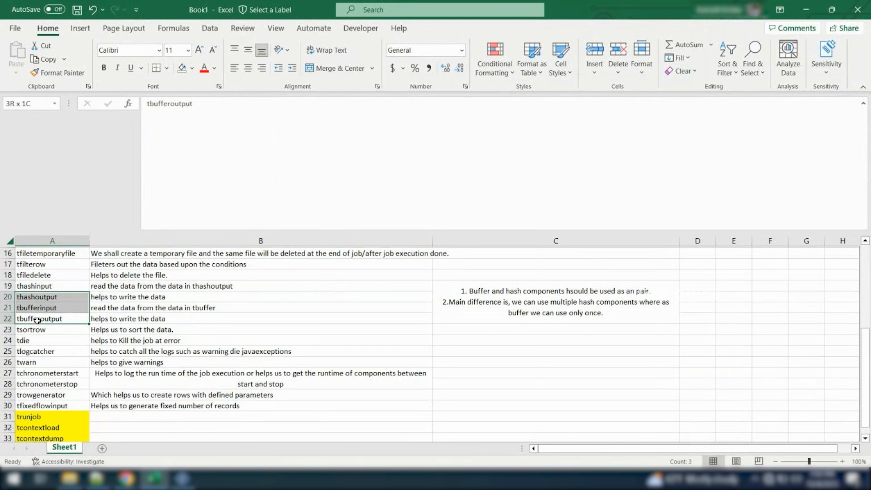
pyautogui.hotkey('shift', 'Up')
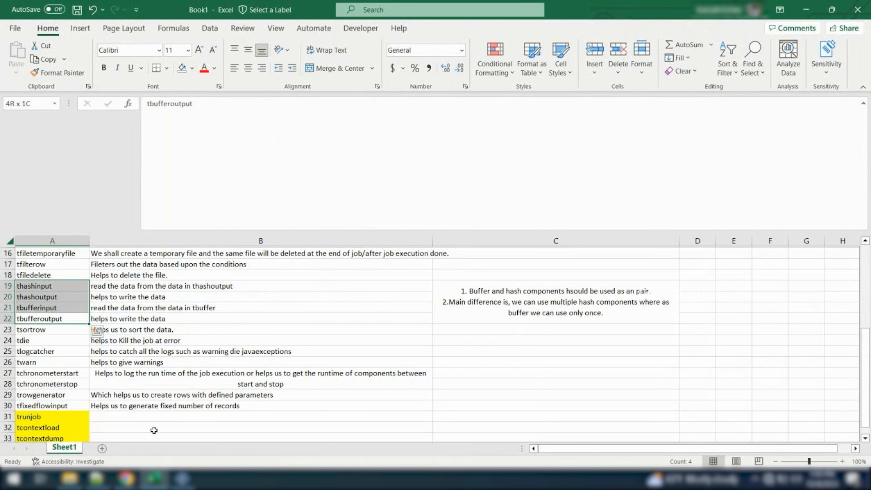
# Switch back to the Talend Data Services Platform window
pyautogui.moveTo(182, 479)
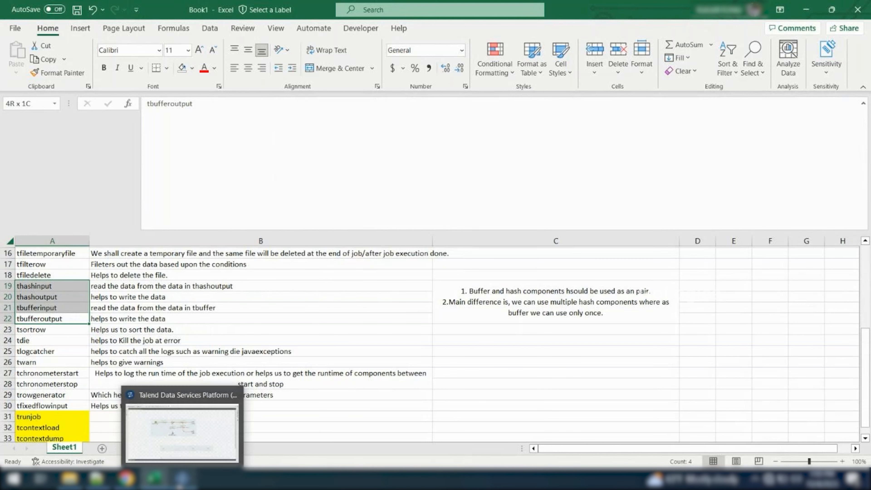
pyautogui.click(181, 433)
pyautogui.moveTo(125, 479)
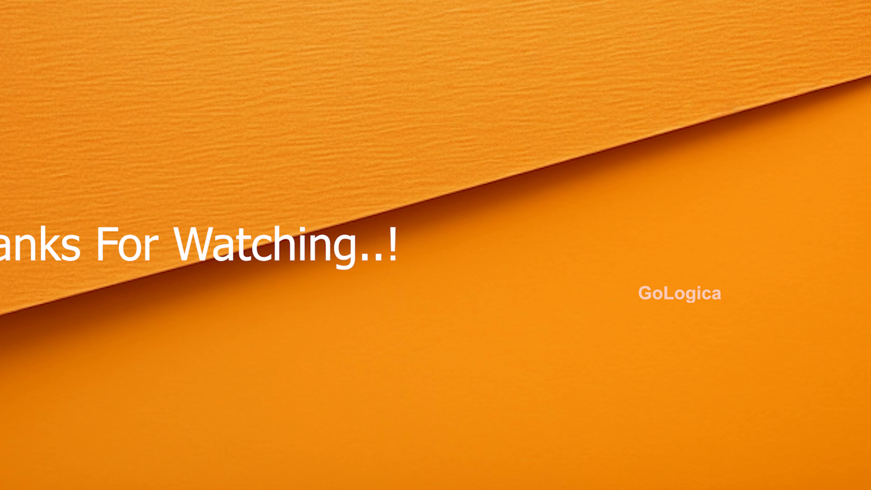